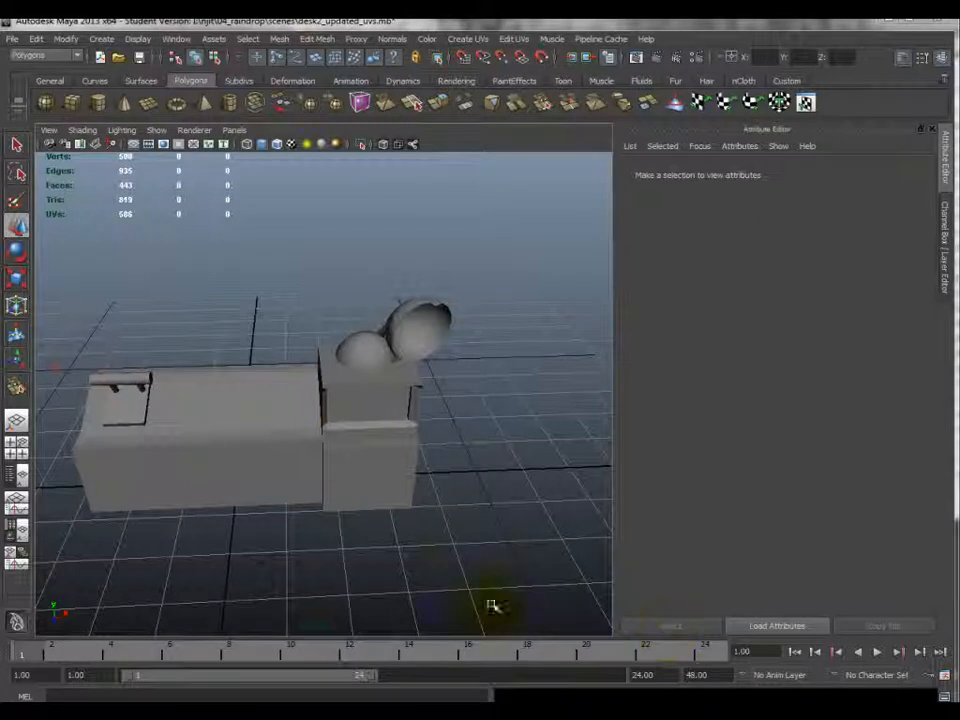
# - Turn on textured display in the viewport so the desk model shows its checker texture, leaving the desk deselected
pyautogui.moveTo(364, 392)
pyautogui.keyDown('alt'); pyautogui.mouseDown()
pyautogui.moveTo(381, 373)
pyautogui.moveTo(340, 395)
pyautogui.moveTo(347, 390)
pyautogui.mouseUp(); pyautogui.keyUp('alt')
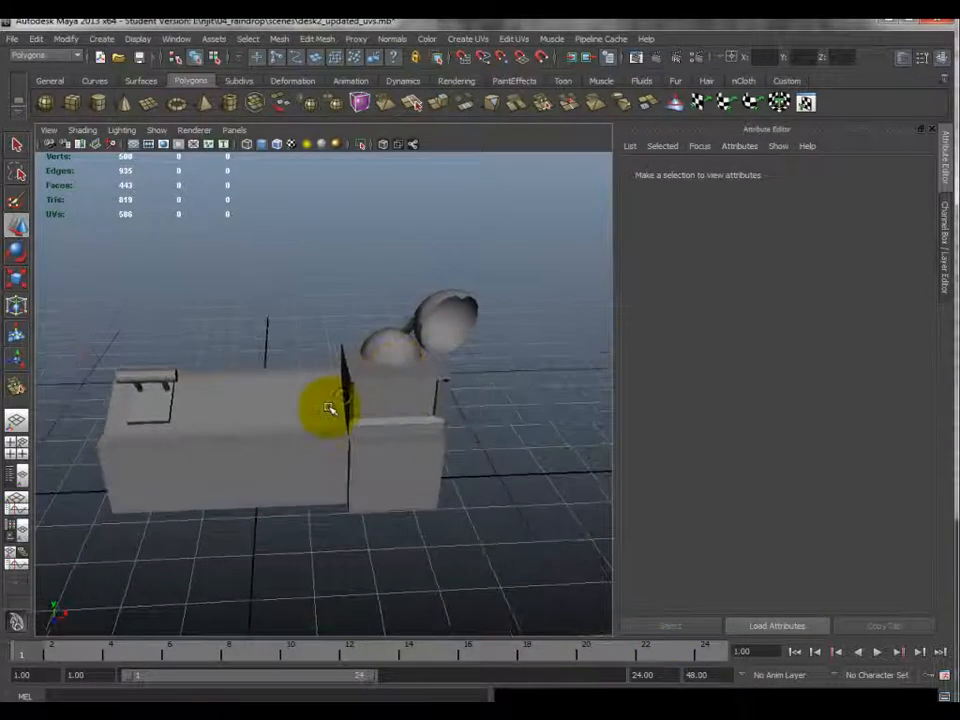
pyautogui.click(332, 408)
pyautogui.click(474, 528)
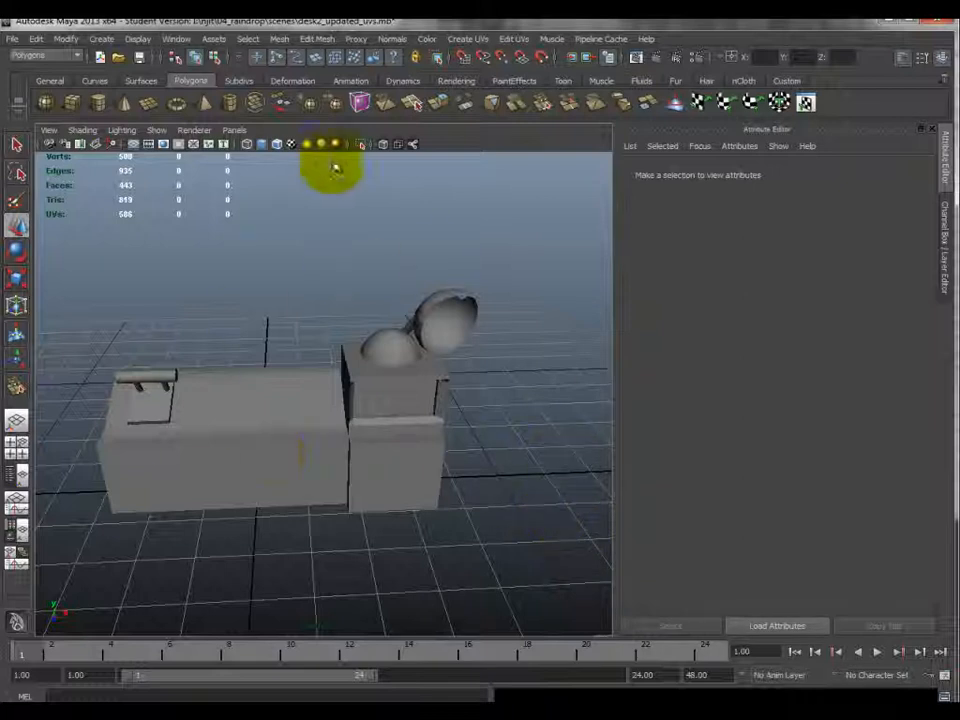
pyautogui.click(291, 145)
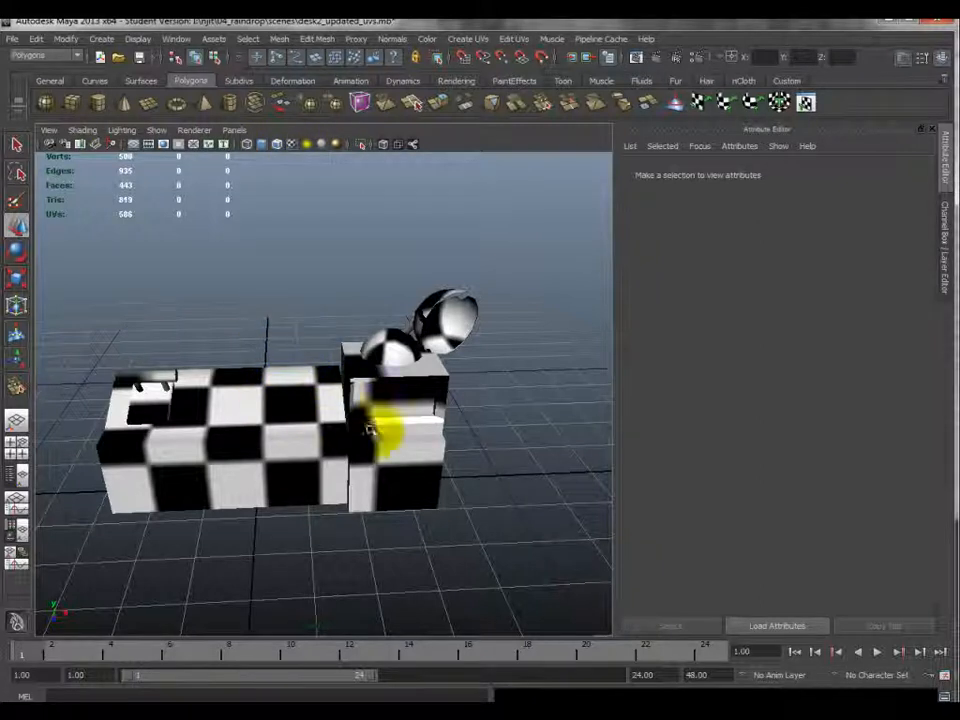
pyautogui.click(333, 402)
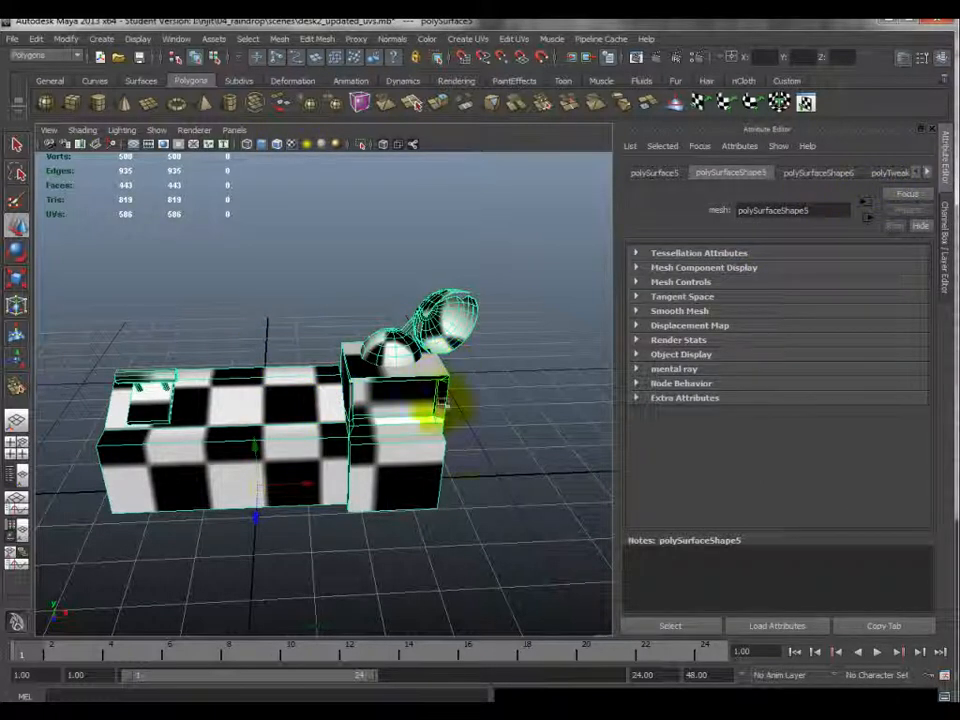
pyautogui.click(493, 504)
# - Switch the desk to edge selection and select its long upper front edge to point out the checker pattern across it
pyautogui.keyDown('alt'); pyautogui.moveTo(469, 456); pyautogui.dragTo(325, 432); pyautogui.keyUp('alt')
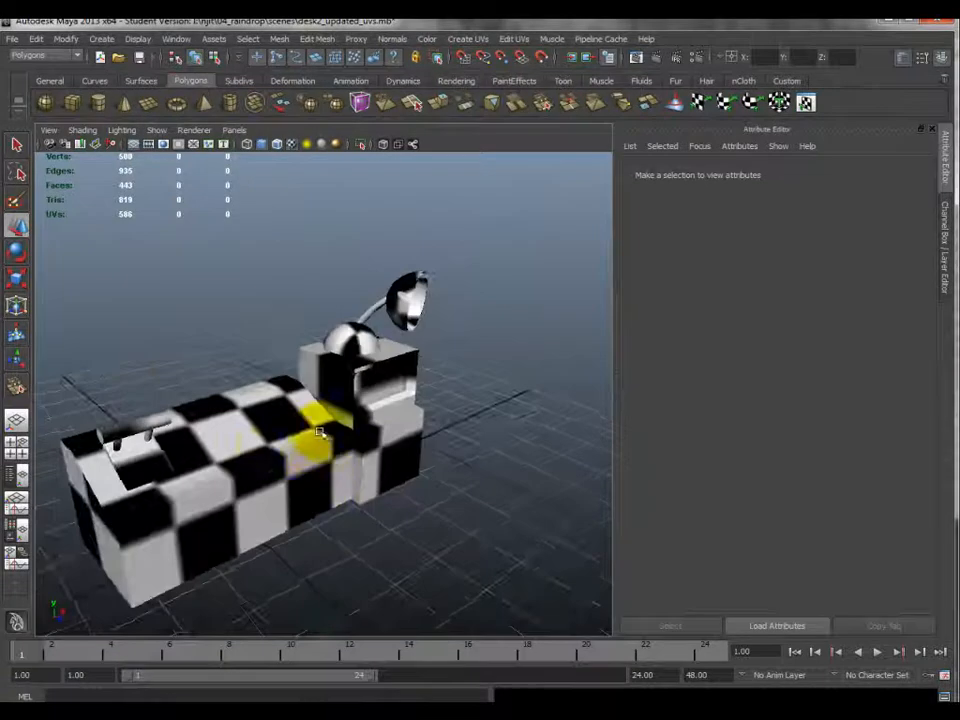
pyautogui.click(240, 497)
pyautogui.scroll(3, 237, 494)
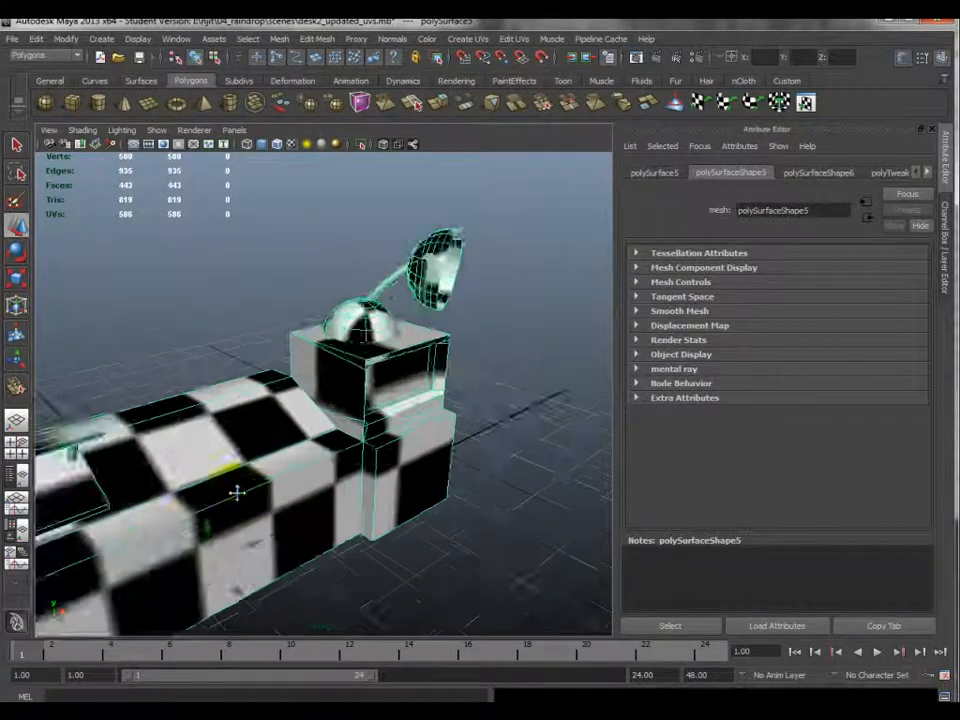
pyautogui.keyDown('alt'); pyautogui.moveTo(237, 494); pyautogui.dragTo(428, 437, button='middle'); pyautogui.keyUp('alt')
pyautogui.moveTo(392, 428); pyautogui.dragTo(396, 394, button='right')
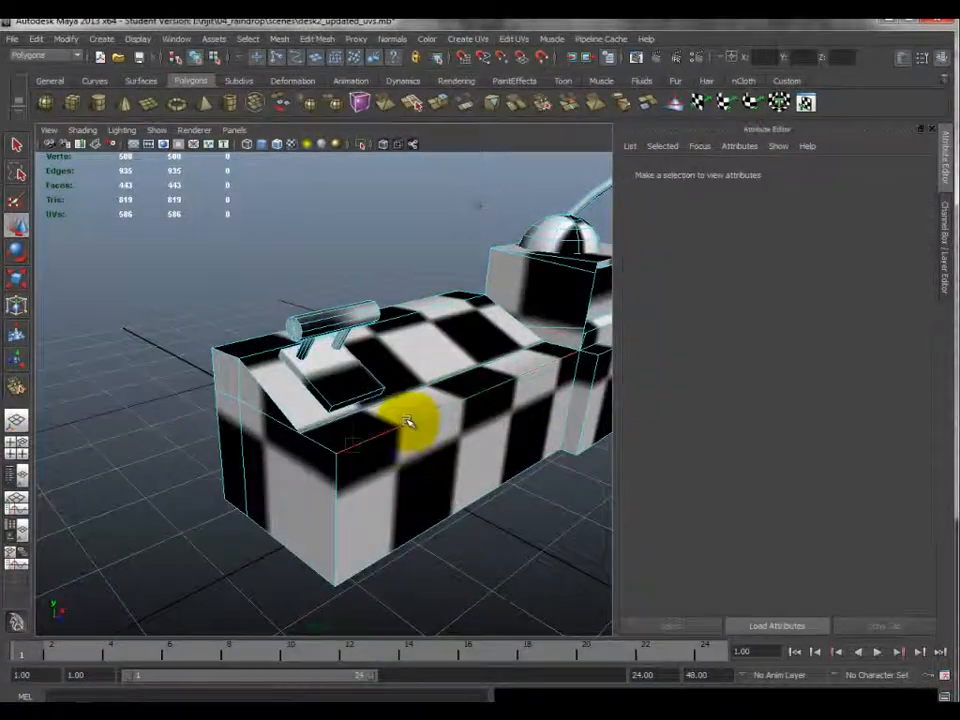
pyautogui.click(408, 421)
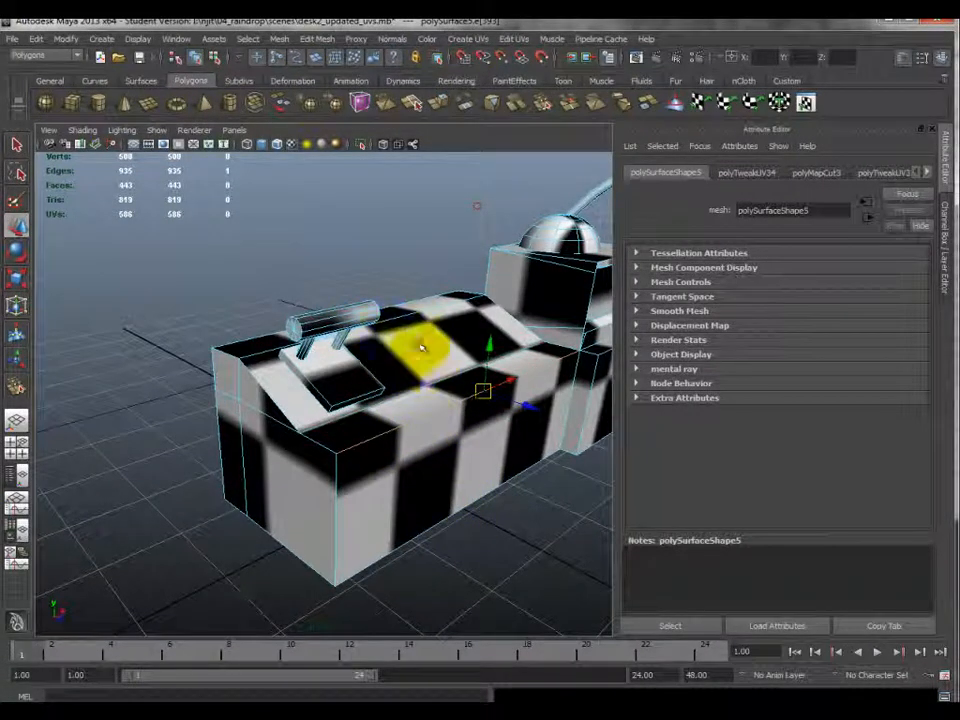
pyautogui.keyDown('alt'); pyautogui.moveTo(279, 444); pyautogui.dragTo(316, 405); pyautogui.keyUp('alt')
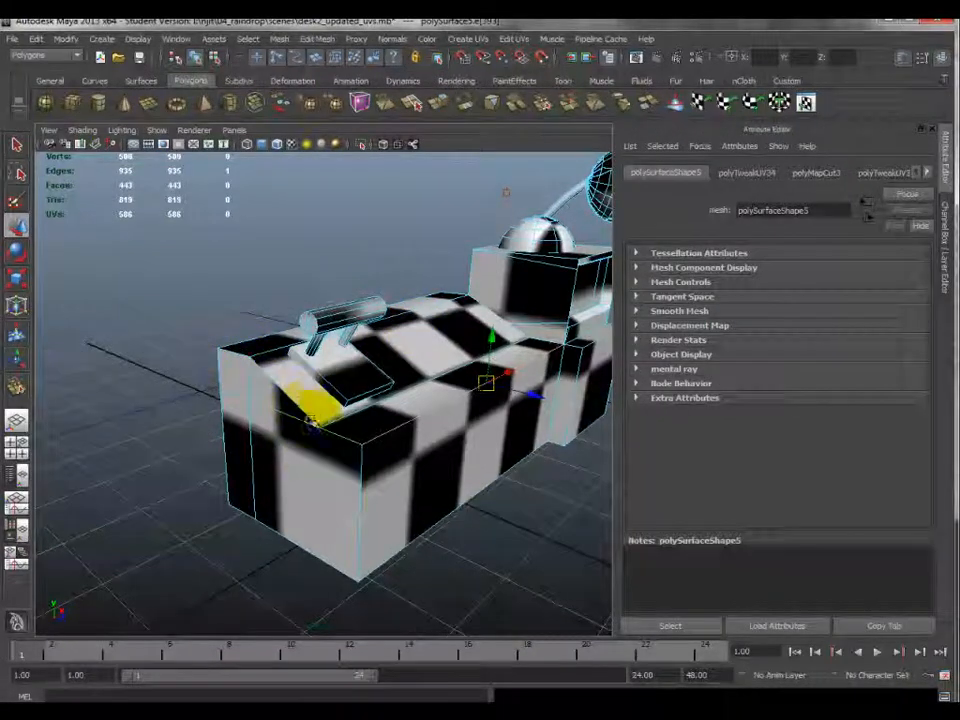
pyautogui.keyDown('alt'); pyautogui.moveTo(364, 514); pyautogui.dragTo(433, 549); pyautogui.keyUp('alt')
pyautogui.click(418, 407)
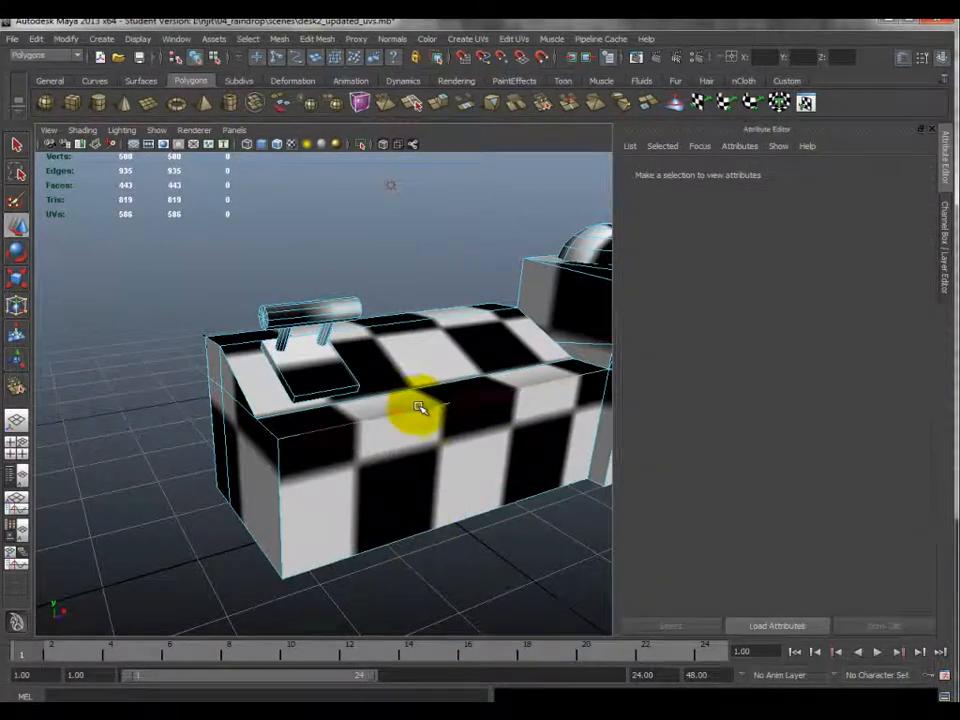
pyautogui.hotkey('ctrl', 'z')
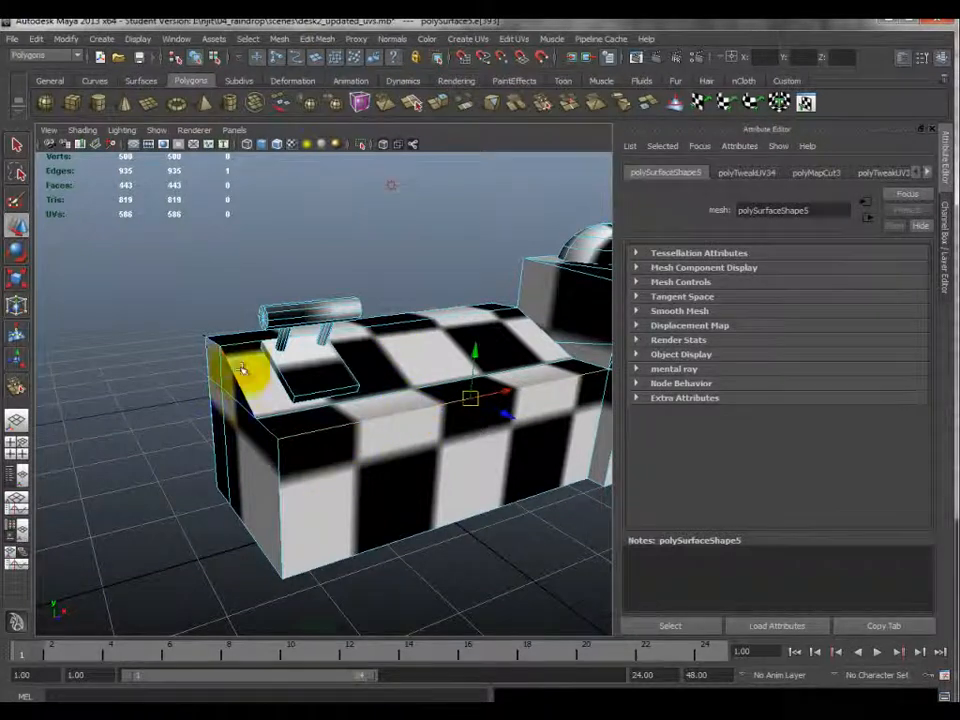
# - Examine the checker pattern across the desk's front, top, end faces and lamp, and clear the edge selection
pyautogui.keyDown('alt'); pyautogui.moveTo(364, 396); pyautogui.dragTo(380, 427); pyautogui.keyUp('alt')
pyautogui.keyDown('alt'); pyautogui.moveTo(380, 427); pyautogui.dragTo(410, 422, button='right'); pyautogui.keyUp('alt')
pyautogui.keyDown('alt'); pyautogui.moveTo(470, 410); pyautogui.dragTo(335, 512); pyautogui.keyUp('alt')
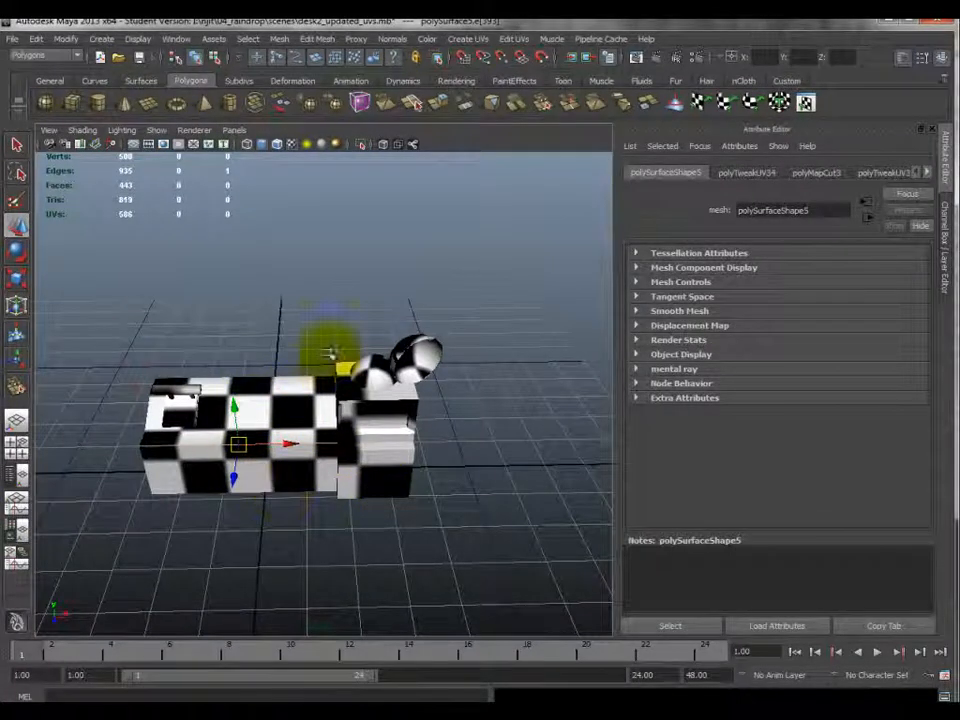
pyautogui.keyDown('alt'); pyautogui.moveTo(326, 415); pyautogui.dragTo(343, 398); pyautogui.keyUp('alt')
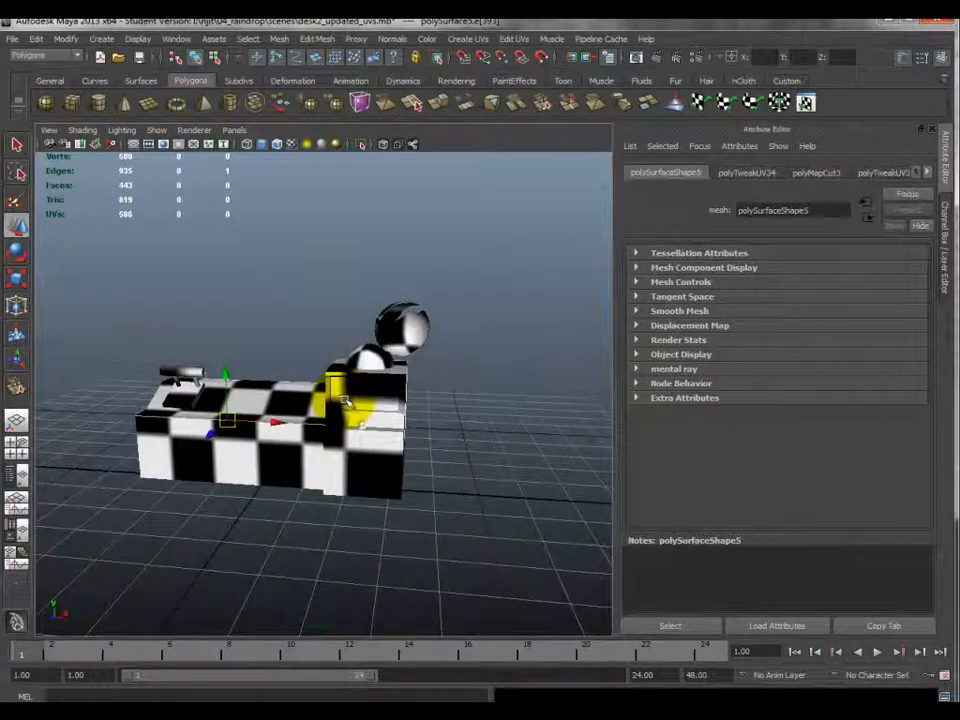
pyautogui.scroll(5, 343, 398)
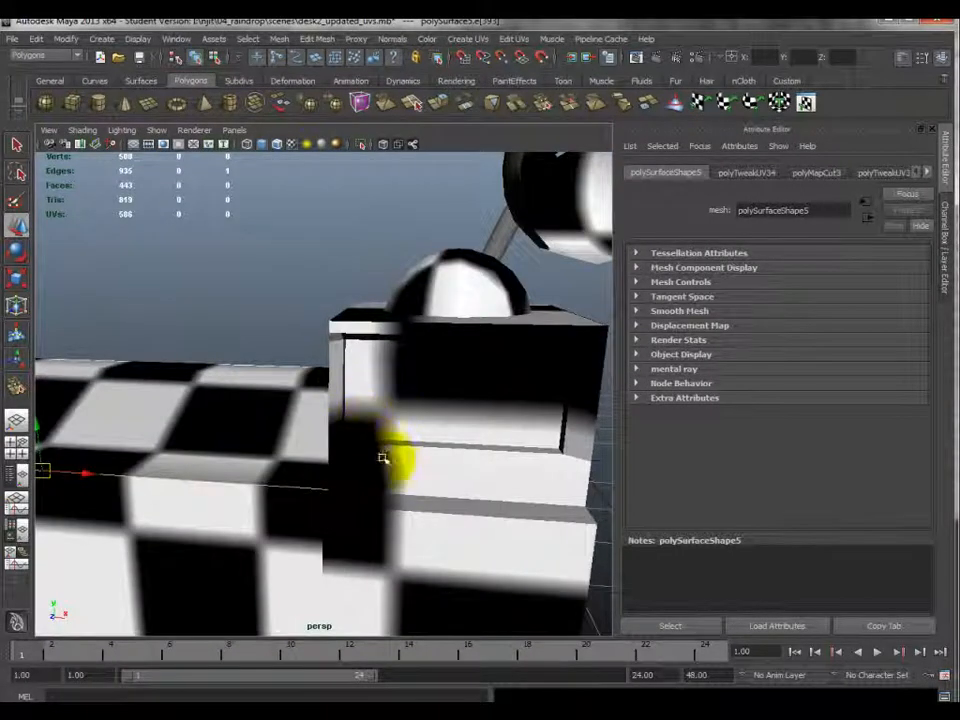
pyautogui.scroll(-3, 369, 424)
pyautogui.keyDown('alt'); pyautogui.moveTo(369, 424); pyautogui.dragTo(332, 392); pyautogui.keyUp('alt')
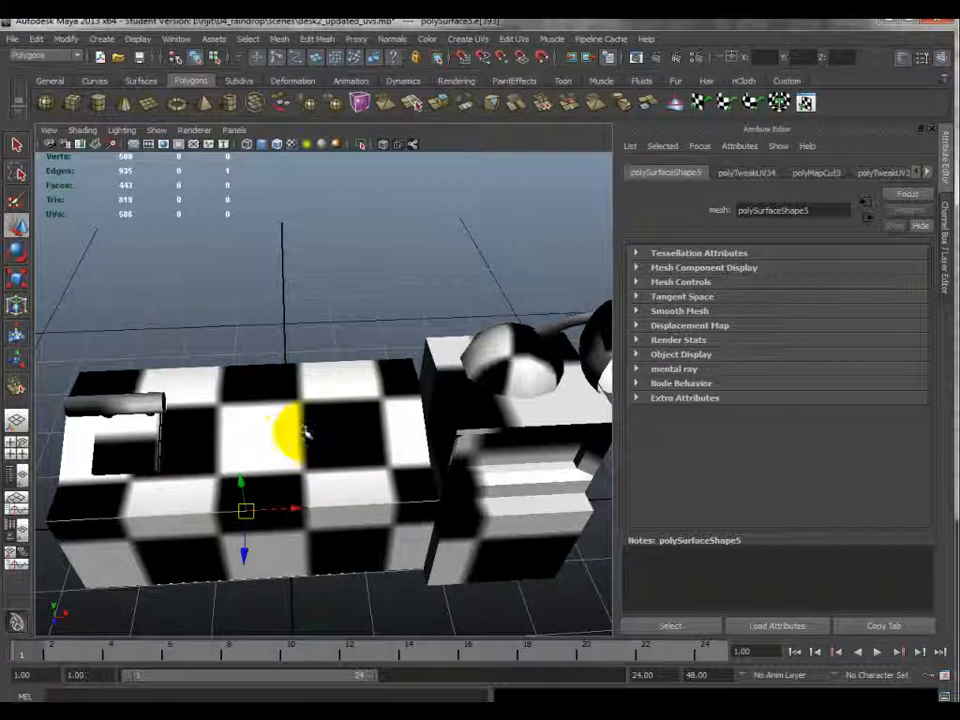
pyautogui.keyDown('alt'); pyautogui.moveTo(257, 546); pyautogui.dragTo(468, 396); pyautogui.keyUp('alt')
pyautogui.keyDown('alt'); pyautogui.moveTo(529, 403); pyautogui.dragTo(336, 510); pyautogui.keyUp('alt')
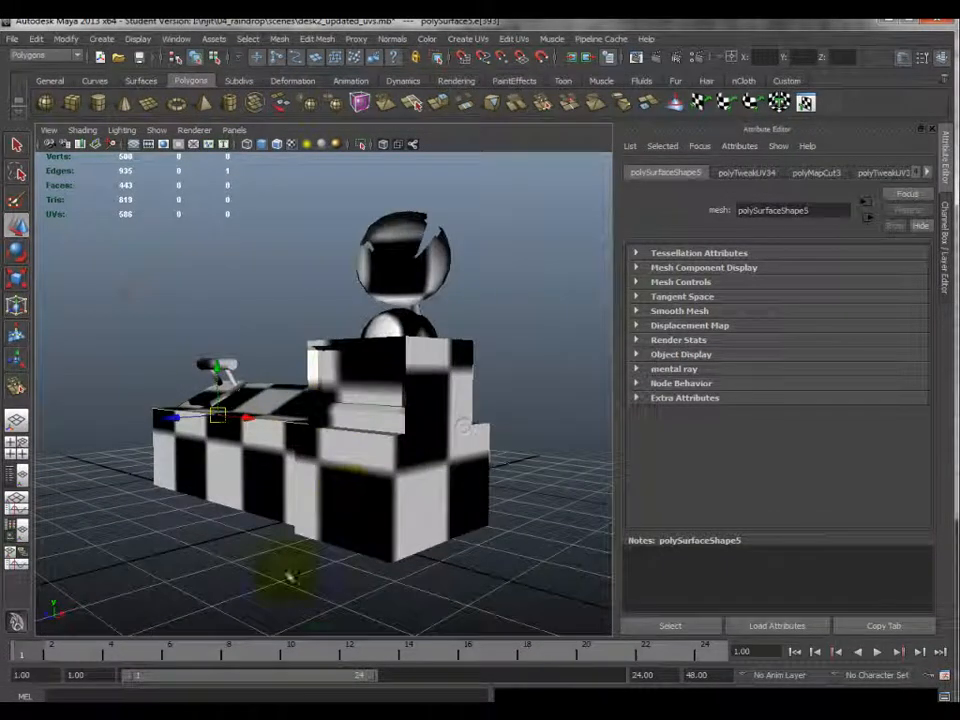
pyautogui.keyDown('alt'); pyautogui.moveTo(381, 443); pyautogui.dragTo(285, 440); pyautogui.keyUp('alt')
pyautogui.keyDown('alt'); pyautogui.moveTo(240, 482); pyautogui.dragTo(342, 453); pyautogui.keyUp('alt')
pyautogui.click(420, 561)
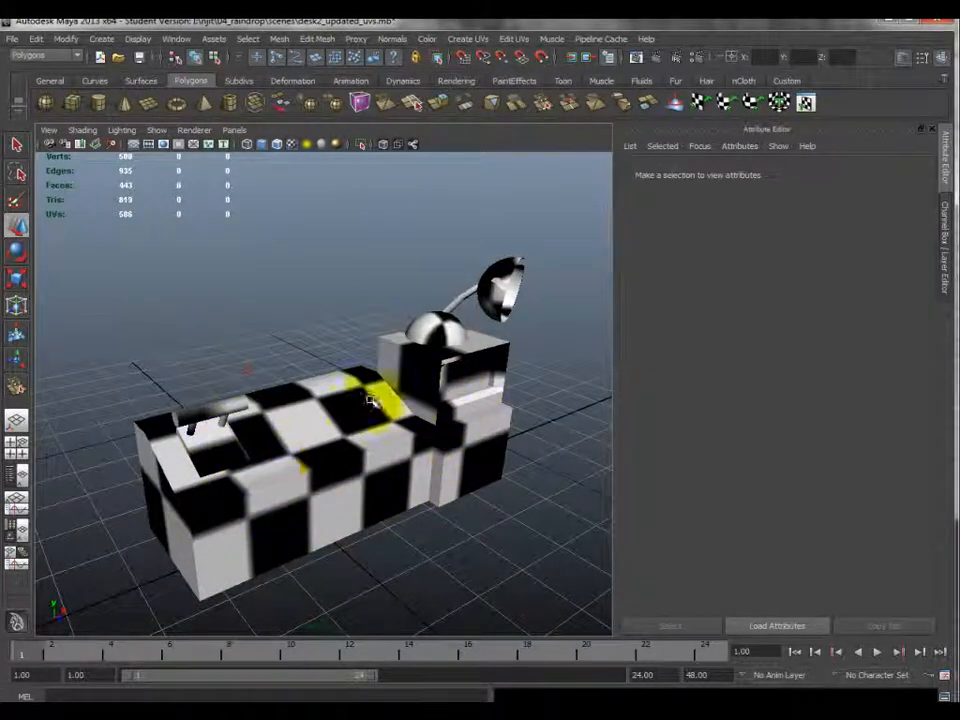
# - Hide the viewport grid and examine the checker pattern on the desk's underside and back
pyautogui.keyDown('alt'); pyautogui.moveTo(422, 450); pyautogui.dragTo(416, 372); pyautogui.keyUp('alt')
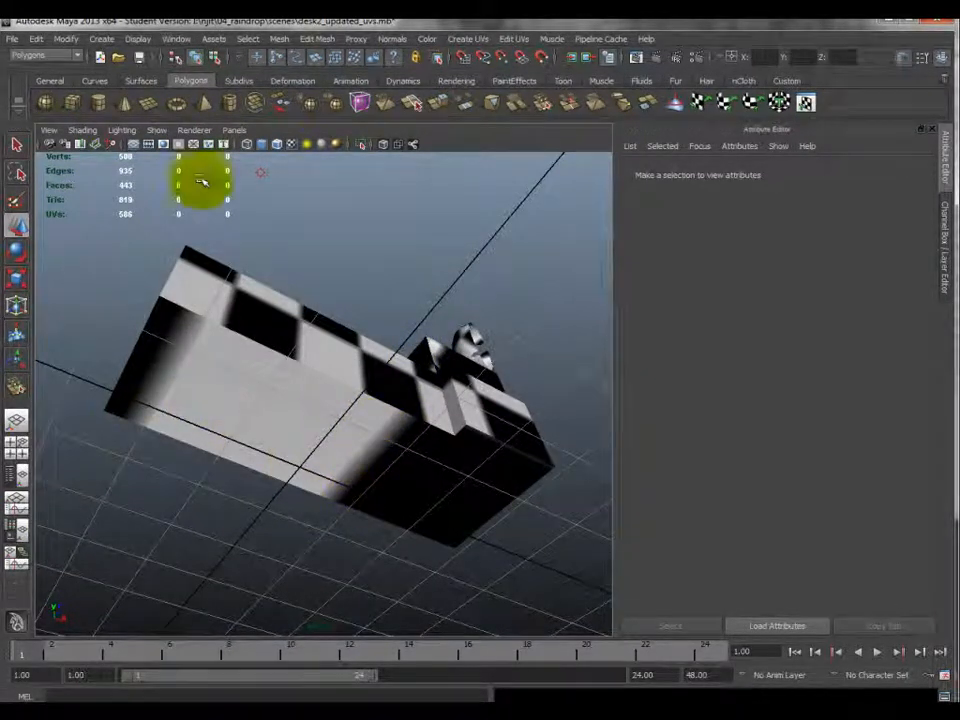
pyautogui.click(134, 144)
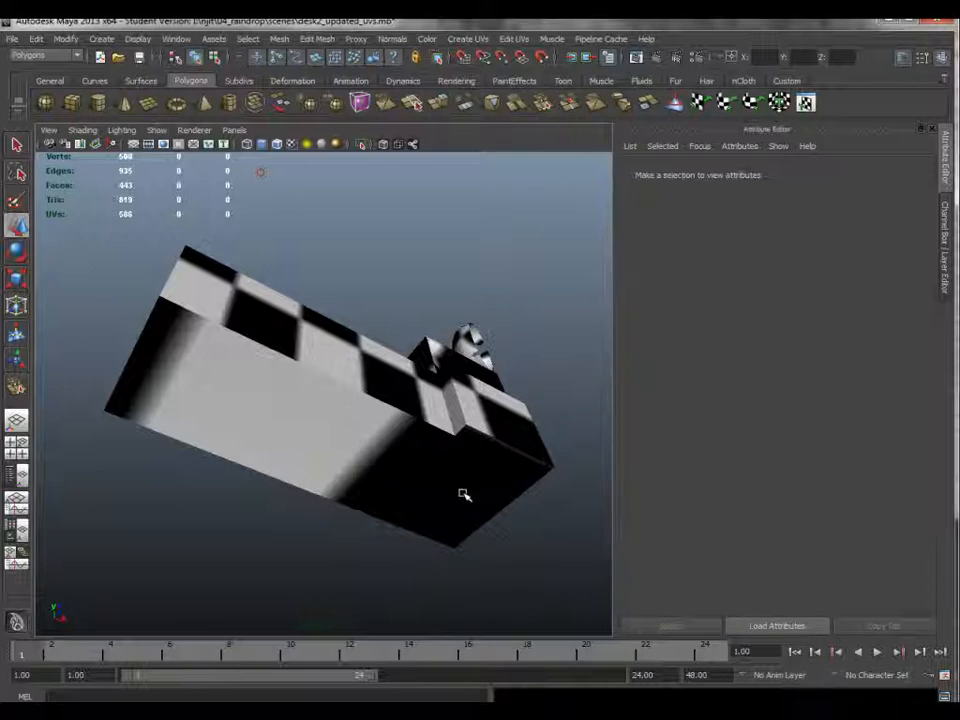
pyautogui.keyDown('alt'); pyautogui.moveTo(396, 416); pyautogui.dragTo(234, 315); pyautogui.keyUp('alt')
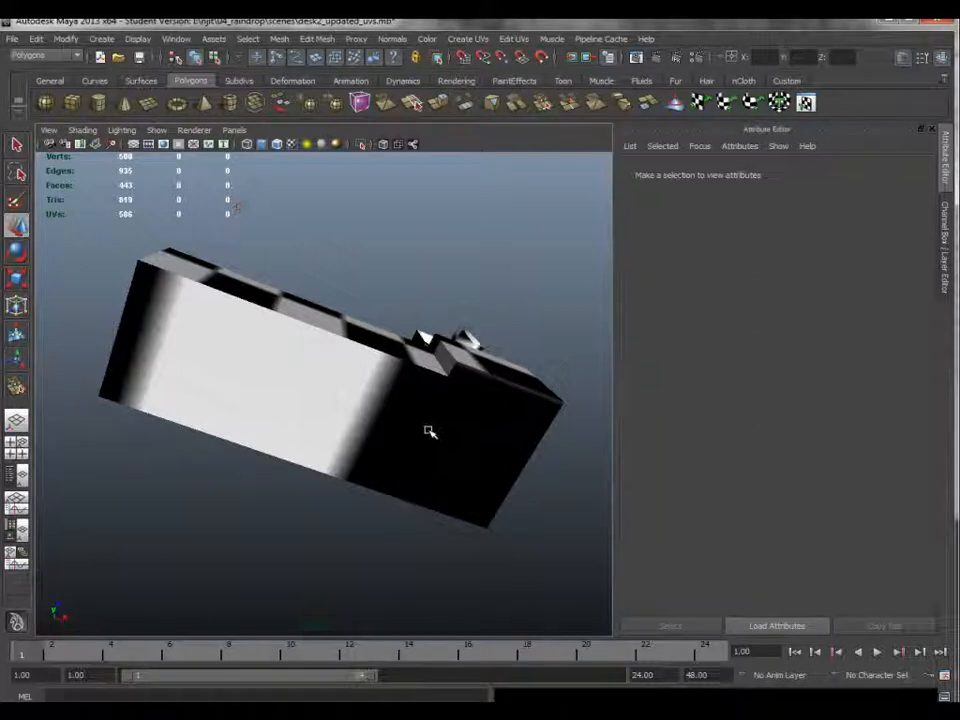
pyautogui.keyDown('alt'); pyautogui.moveTo(458, 352); pyautogui.dragTo(354, 514); pyautogui.keyUp('alt')
pyautogui.keyDown('alt'); pyautogui.moveTo(204, 381); pyautogui.dragTo(150, 366); pyautogui.keyUp('alt')
pyautogui.click(296, 456)
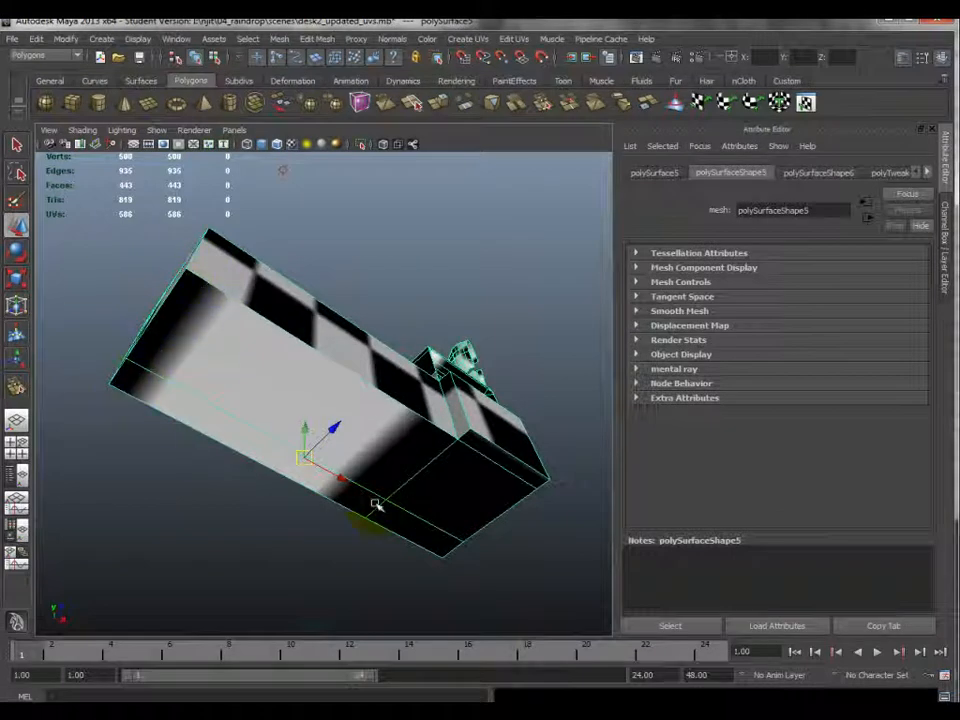
pyautogui.keyDown('alt'); pyautogui.moveTo(422, 257); pyautogui.dragTo(407, 300); pyautogui.keyUp('alt')
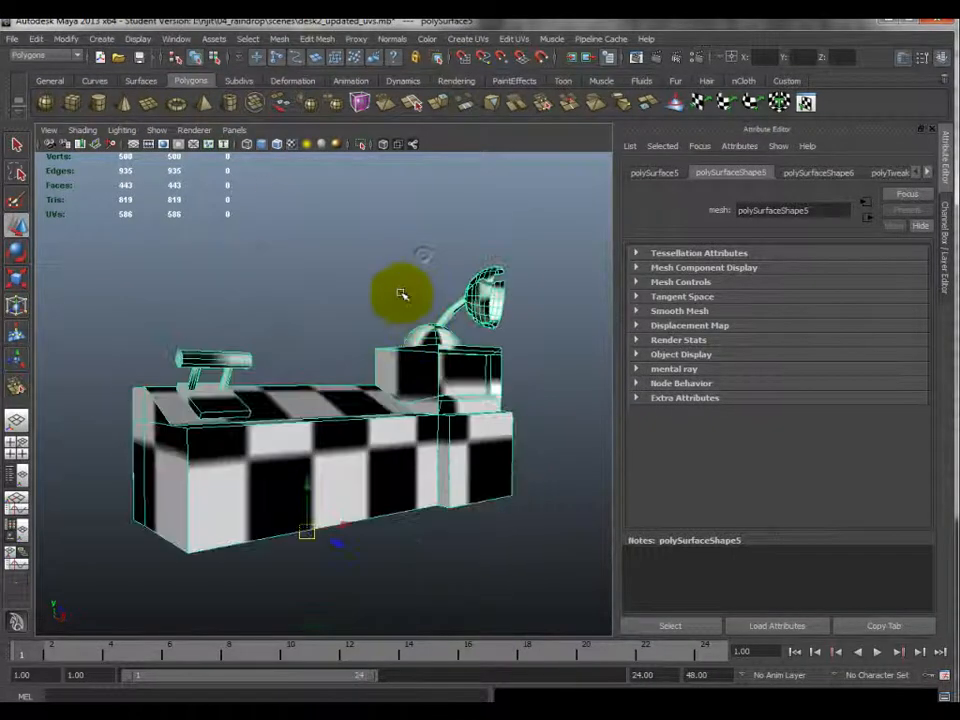
pyautogui.click(300, 344)
pyautogui.keyDown('alt'); pyautogui.moveTo(300, 344); pyautogui.dragTo(332, 343); pyautogui.keyUp('alt')
pyautogui.keyDown('alt'); pyautogui.moveTo(364, 444); pyautogui.dragTo(189, 381); pyautogui.keyUp('alt')
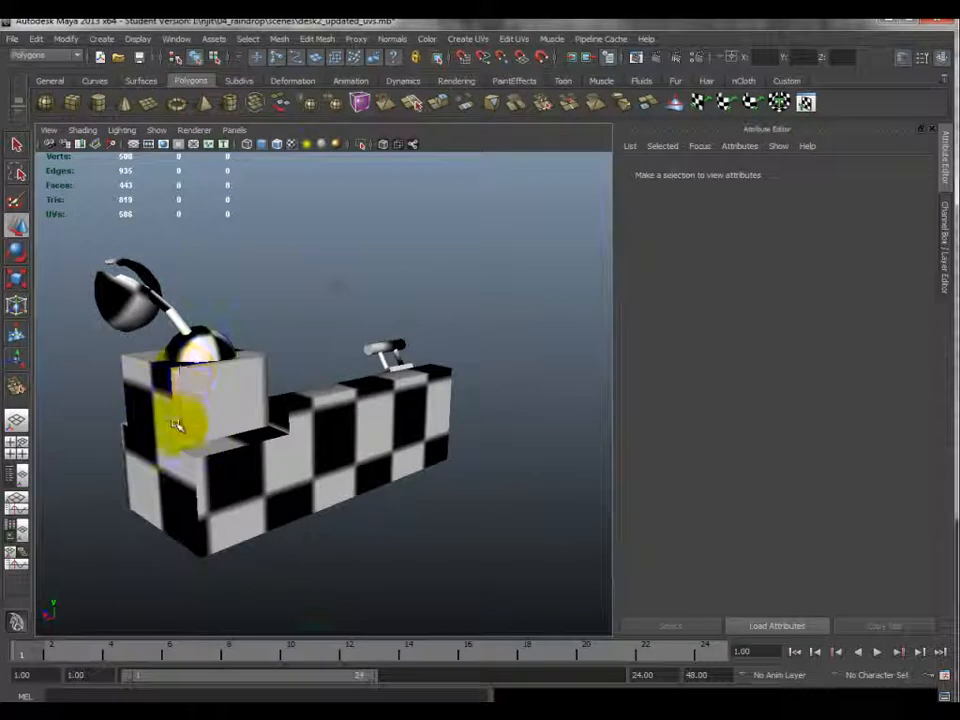
pyautogui.keyDown('alt'); pyautogui.moveTo(189, 493); pyautogui.dragTo(348, 433); pyautogui.keyUp('alt')
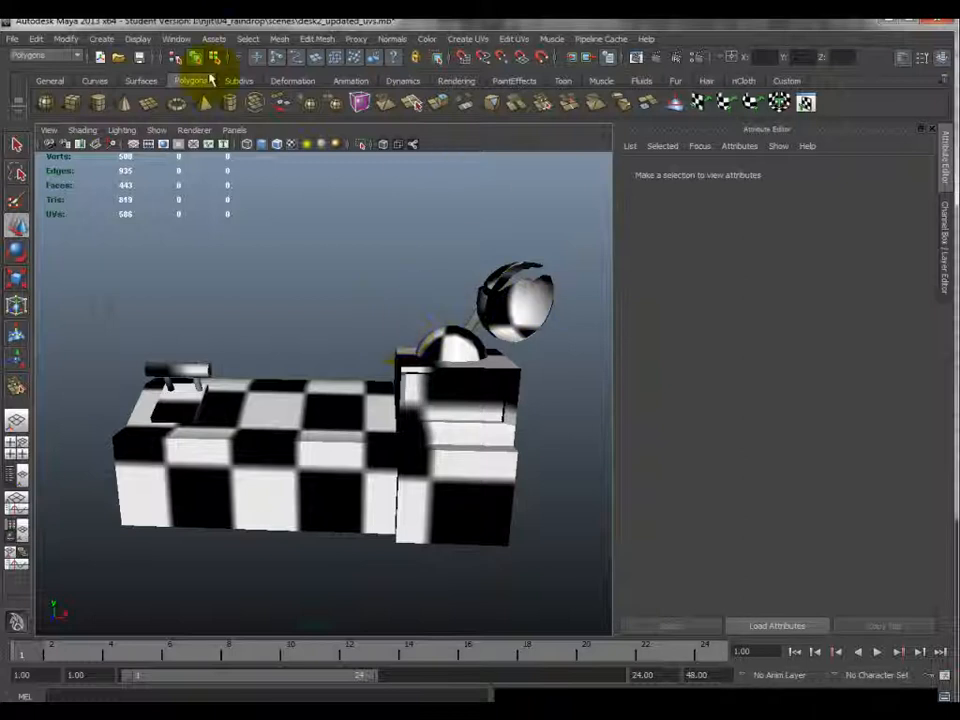
# - Open the UV Texture Editor and select the desk to show its complete UV layout
pyautogui.click(183, 40)
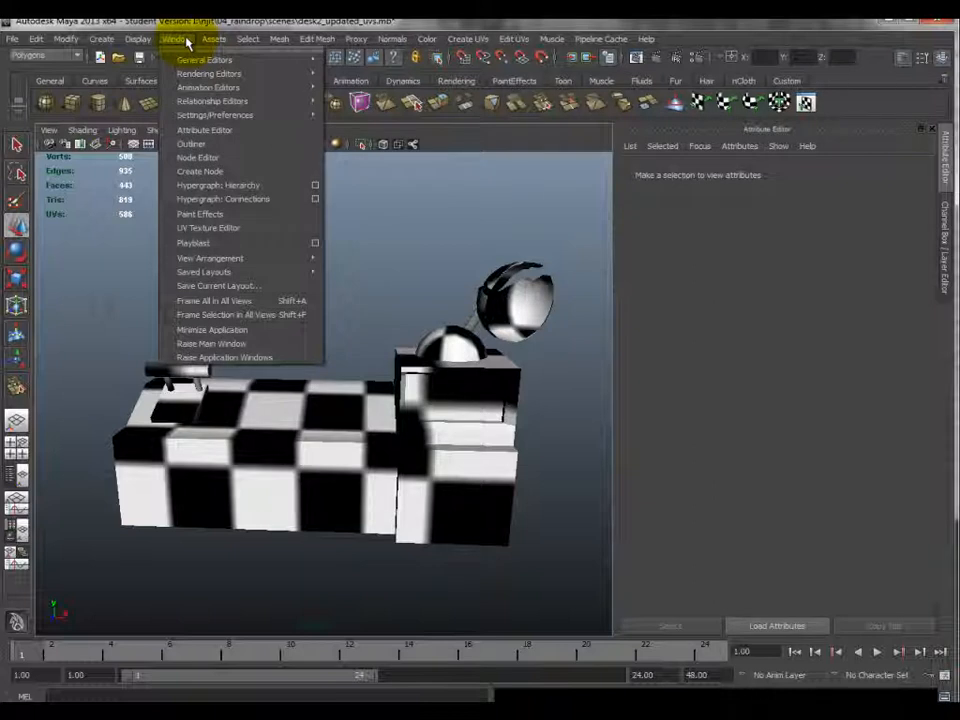
pyautogui.click(212, 229)
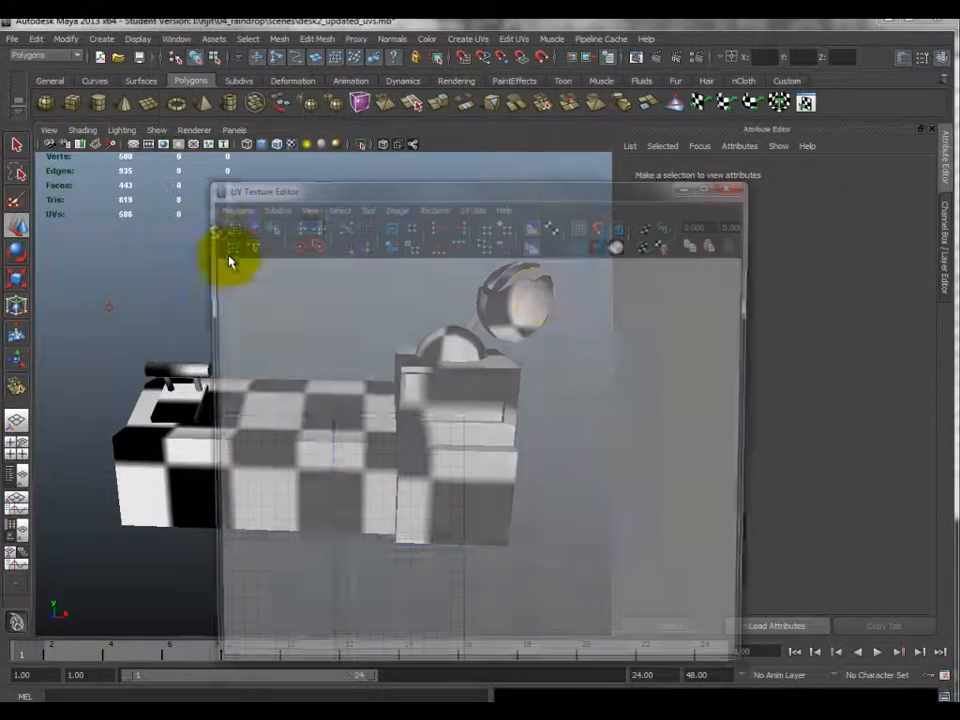
pyautogui.click(195, 458)
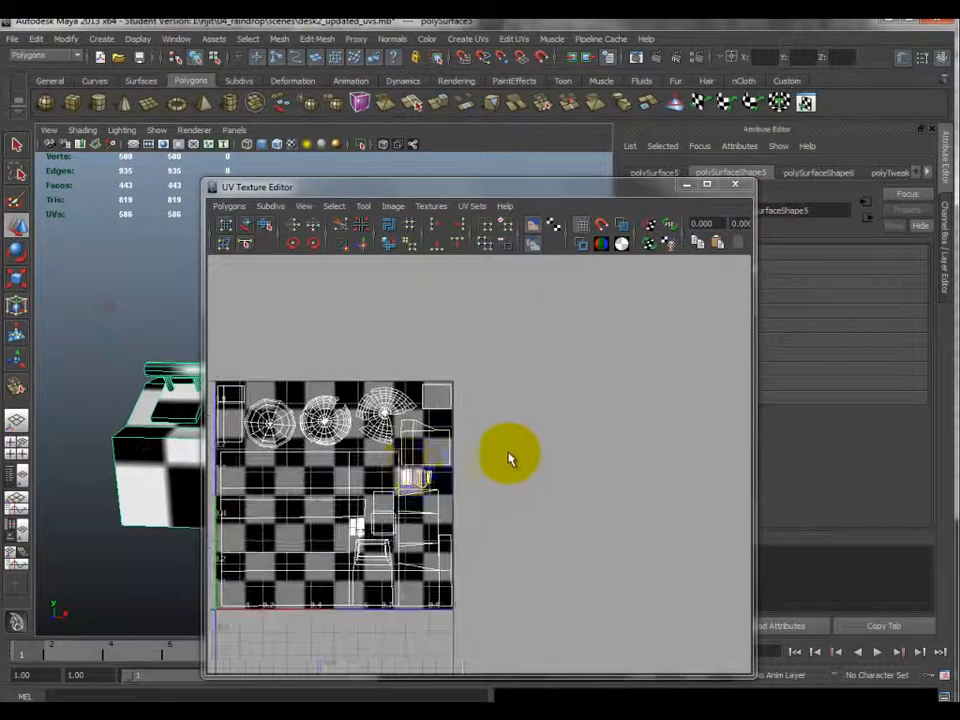
pyautogui.keyDown('alt'); pyautogui.moveTo(408, 467); pyautogui.dragTo(508, 424, button='middle'); pyautogui.keyUp('alt')
pyautogui.keyDown('alt'); pyautogui.moveTo(508, 424); pyautogui.dragTo(540, 450, button='right'); pyautogui.keyUp('alt')
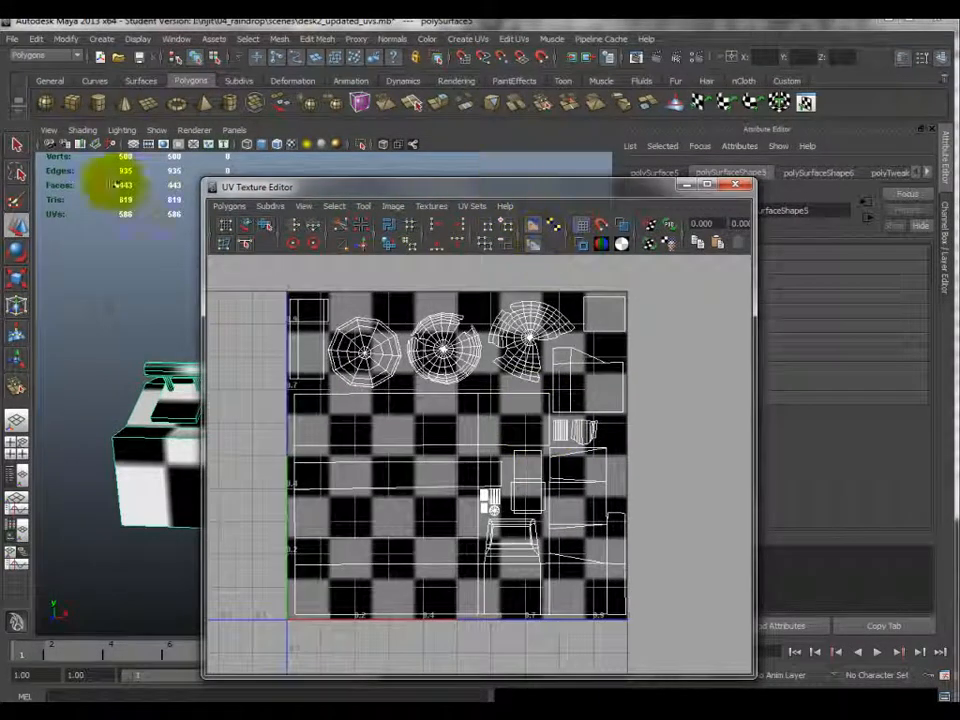
pyautogui.click(197, 182)
pyautogui.click(181, 449)
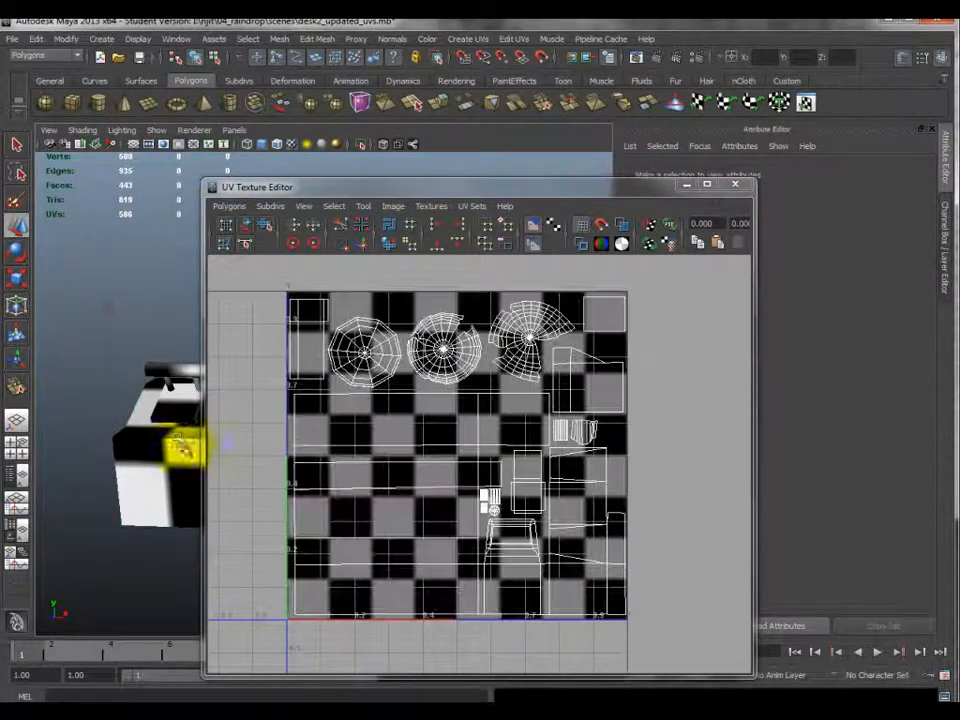
# - Enlarge the UV Texture Editor and arrange it beside the 3D view so both the desk and its UVs show
pyautogui.moveTo(204, 179); pyautogui.dragTo(58, 72)
pyautogui.keyDown('alt'); pyautogui.moveTo(601, 378); pyautogui.dragTo(556, 381, button='right'); pyautogui.keyUp('alt')
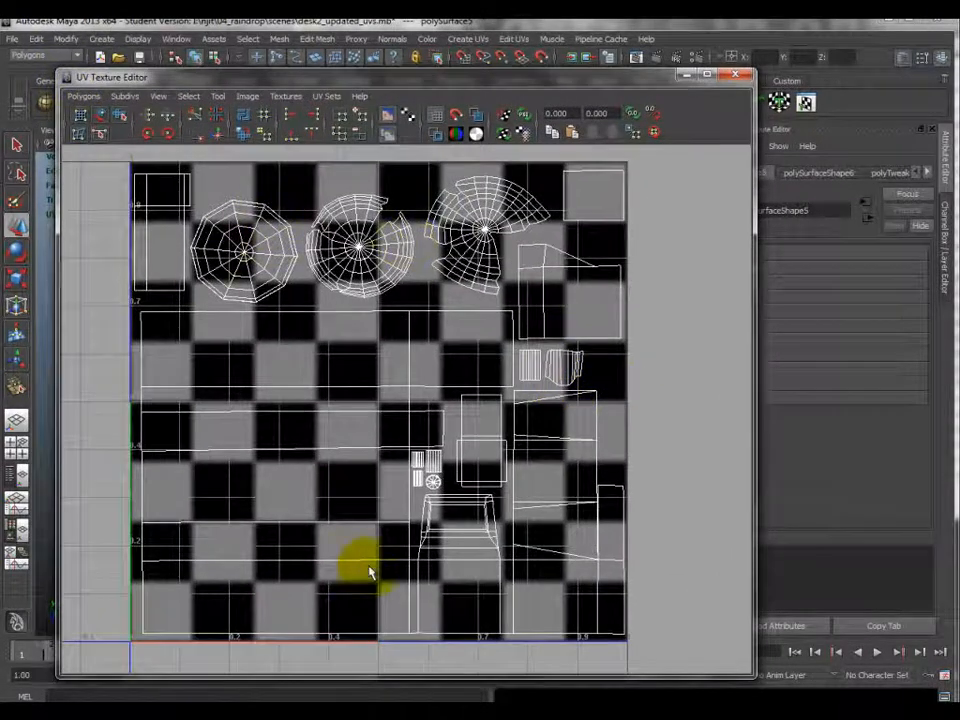
pyautogui.click(258, 290)
pyautogui.moveTo(193, 86); pyautogui.dragTo(393, 96)
pyautogui.moveTo(258, 315); pyautogui.dragTo(375, 315)
# - With the desk selected, compare the checker on its underside and front with the shells in the UV layout
pyautogui.scroll(2, 439, 279)
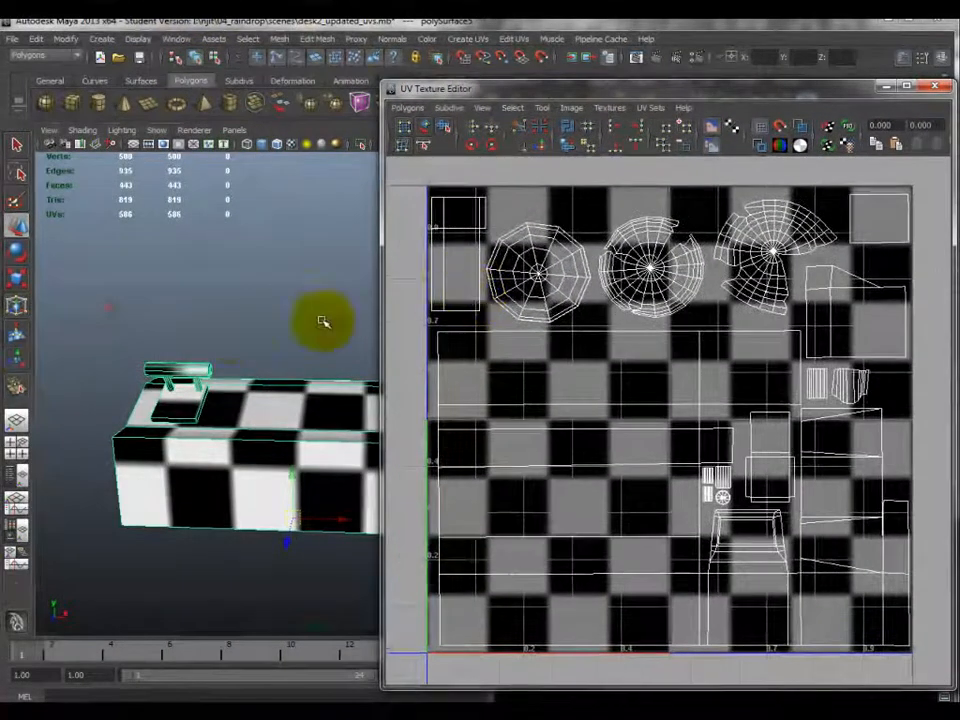
pyautogui.keyDown('alt'); pyautogui.moveTo(241, 332); pyautogui.dragTo(197, 304, button='middle'); pyautogui.keyUp('alt')
pyautogui.click(314, 243)
pyautogui.click(287, 408)
pyautogui.keyDown('alt'); pyautogui.moveTo(275, 428); pyautogui.dragTo(236, 396); pyautogui.keyUp('alt')
pyautogui.keyDown('alt'); pyautogui.moveTo(236, 396); pyautogui.dragTo(204, 398, button='middle'); pyautogui.keyUp('alt')
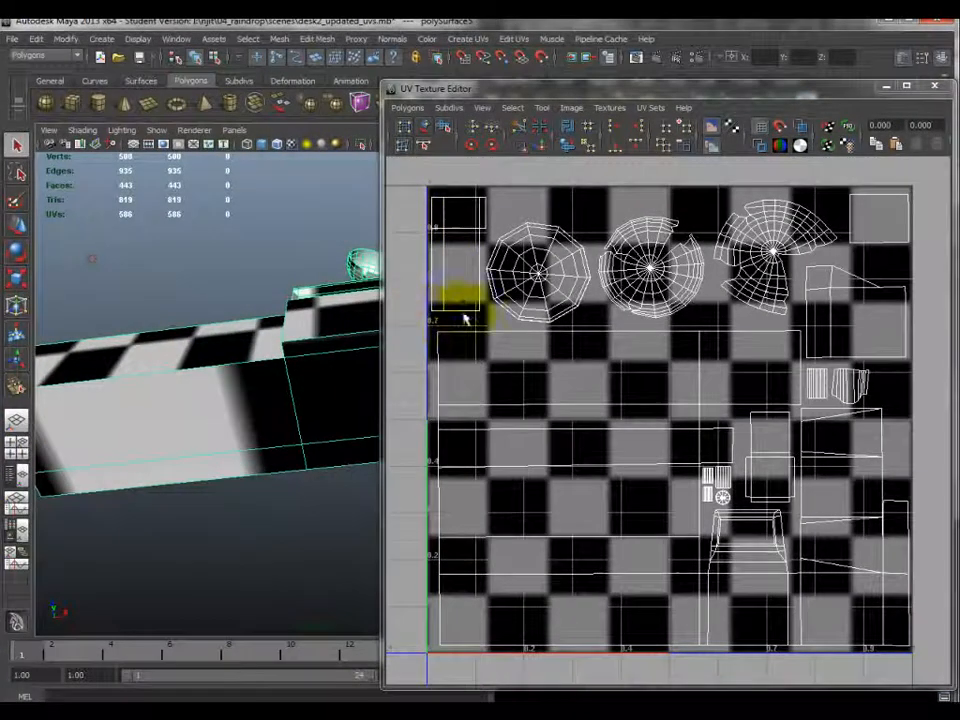
pyautogui.scroll(-3, 174, 410)
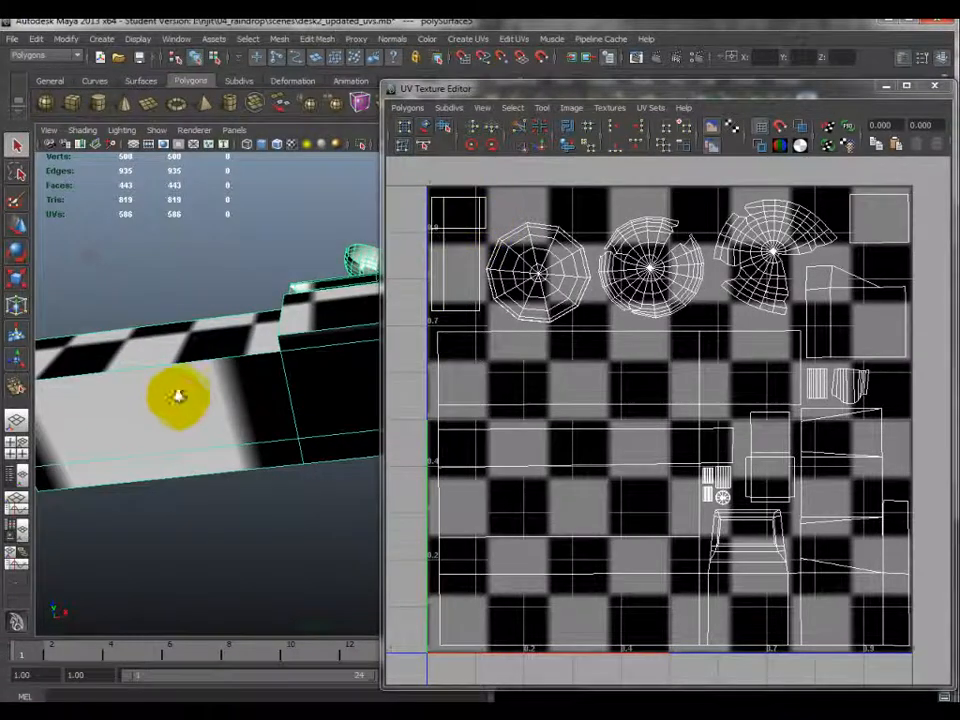
pyautogui.keyDown('alt'); pyautogui.moveTo(230, 390); pyautogui.dragTo(210, 364, button='middle'); pyautogui.keyUp('alt')
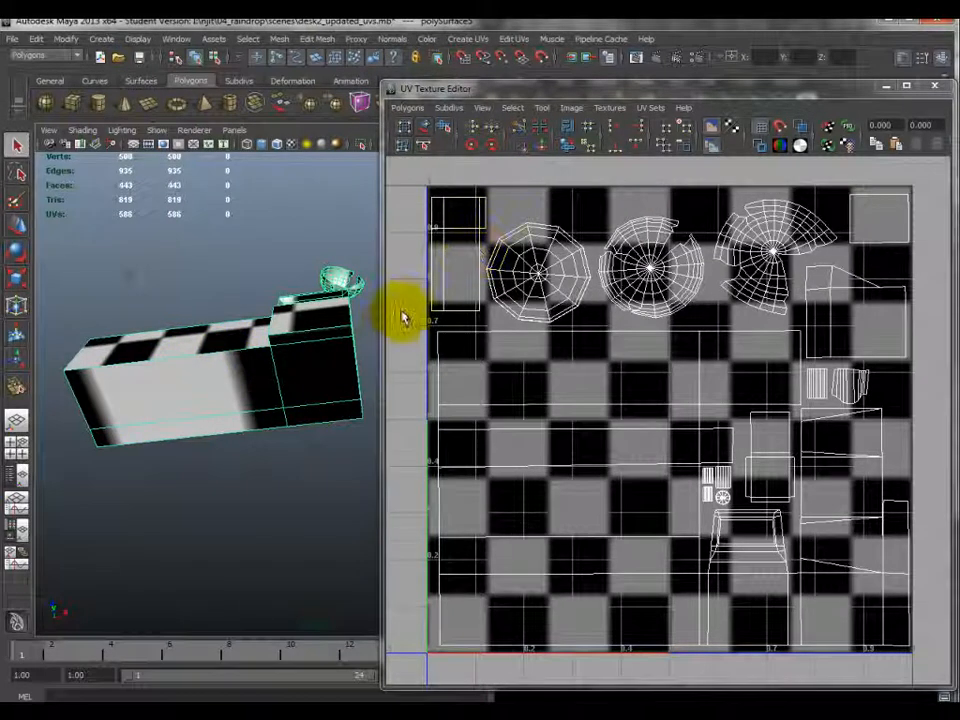
pyautogui.keyDown('alt'); pyautogui.moveTo(280, 285); pyautogui.dragTo(288, 388); pyautogui.keyUp('alt')
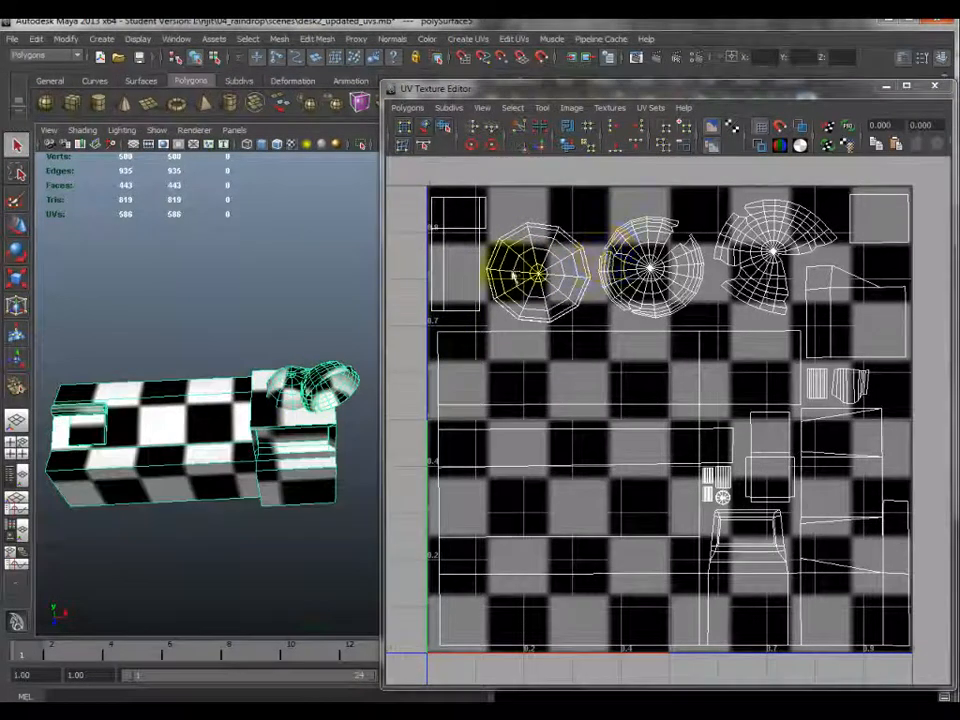
# - Compare the checker on the lamp, desk front and desk end with their shells in the UV layout
pyautogui.keyDown('alt'); pyautogui.moveTo(321, 386); pyautogui.dragTo(343, 342); pyautogui.keyUp('alt')
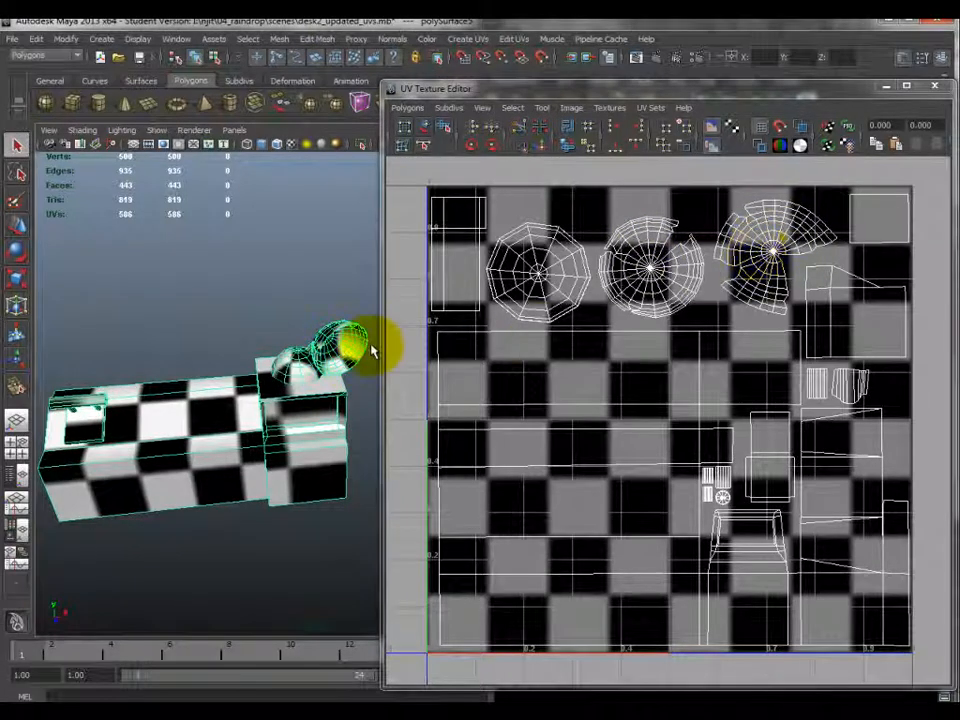
pyautogui.keyDown('alt'); pyautogui.moveTo(311, 328); pyautogui.dragTo(278, 354); pyautogui.keyUp('alt')
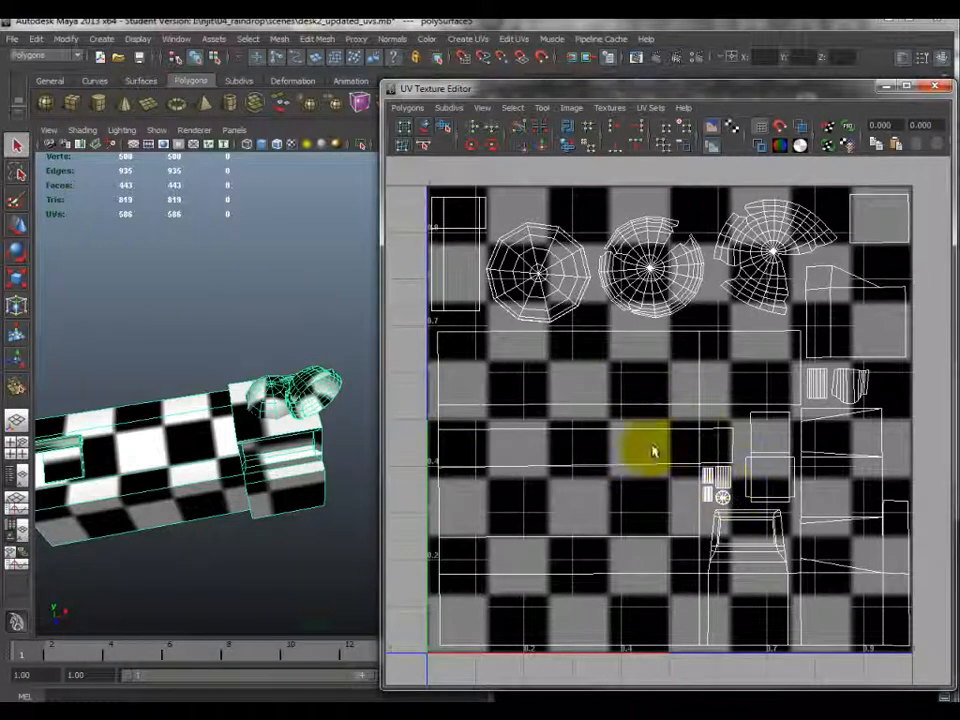
pyautogui.keyDown('alt'); pyautogui.moveTo(221, 496); pyautogui.dragTo(228, 455); pyautogui.keyUp('alt')
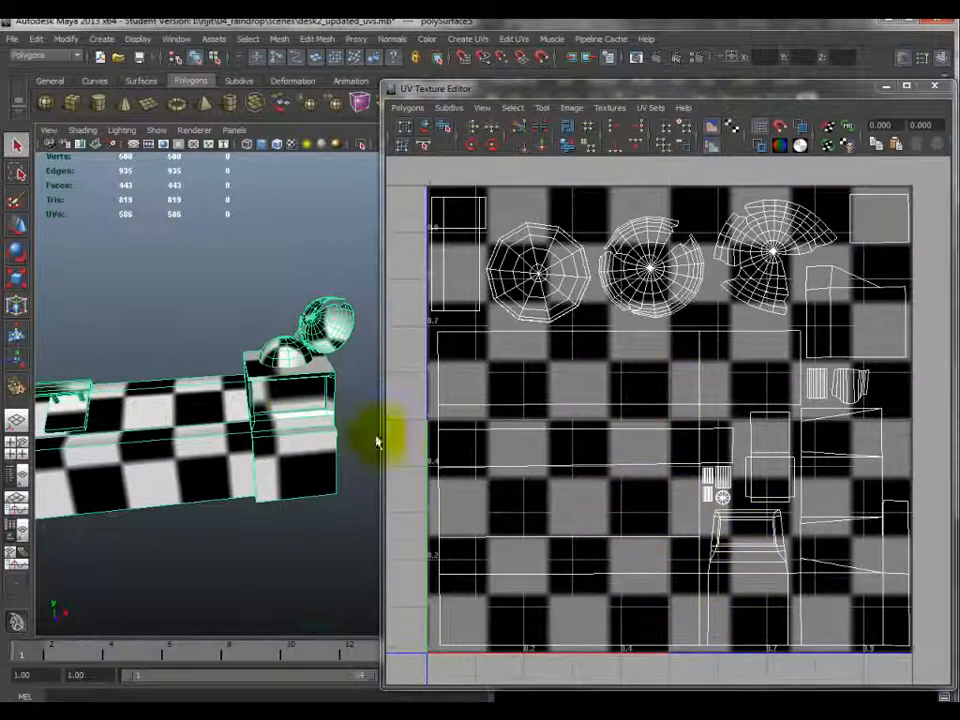
pyautogui.keyDown('alt'); pyautogui.moveTo(286, 453); pyautogui.dragTo(180, 436); pyautogui.keyUp('alt')
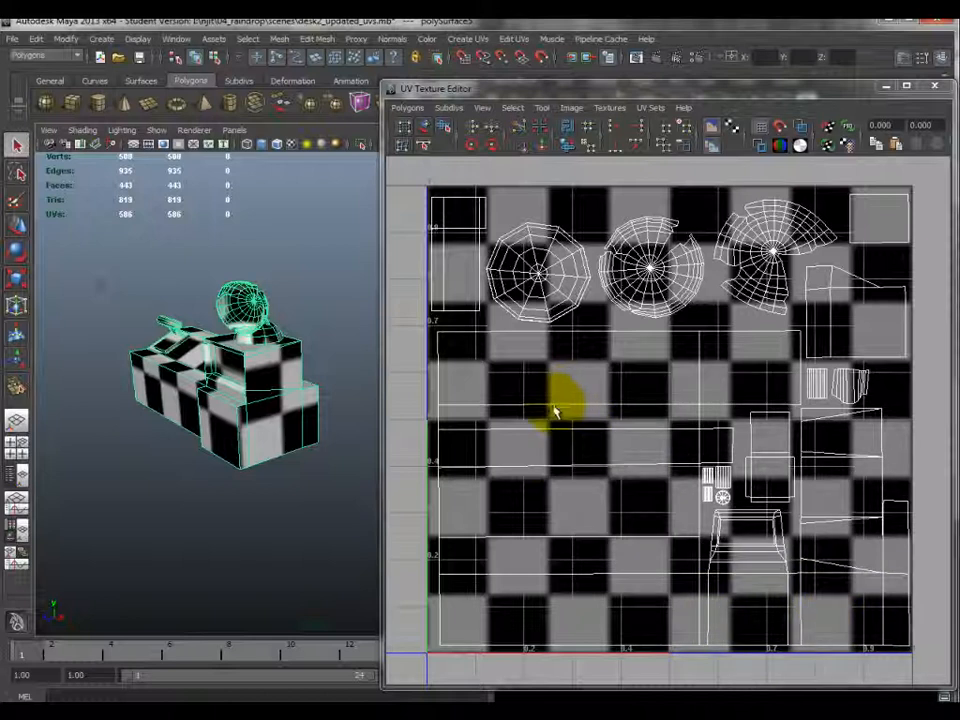
# - Switch to edge selection, select the inner fold edges of the large desk shell, and examine them around the model
pyautogui.moveTo(690, 614); pyautogui.dragTo(688, 560, button='right')
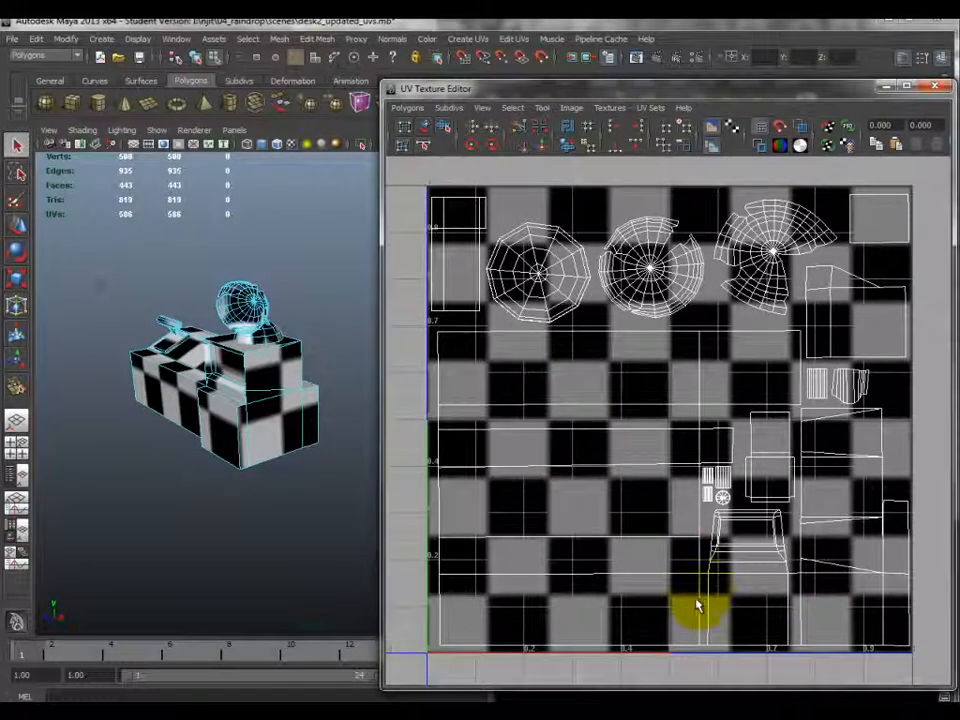
pyautogui.click(512, 548)
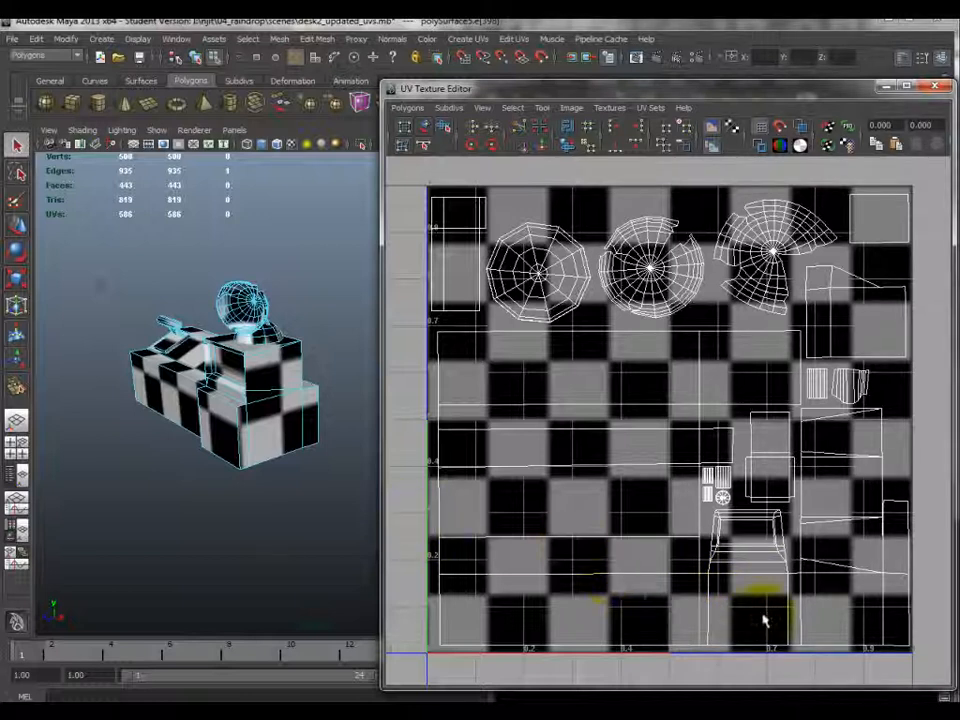
pyautogui.keyDown('shift'); pyautogui.click(707, 612); pyautogui.keyUp('shift')
pyautogui.keyDown('shift'); pyautogui.click(773, 601); pyautogui.keyUp('shift')
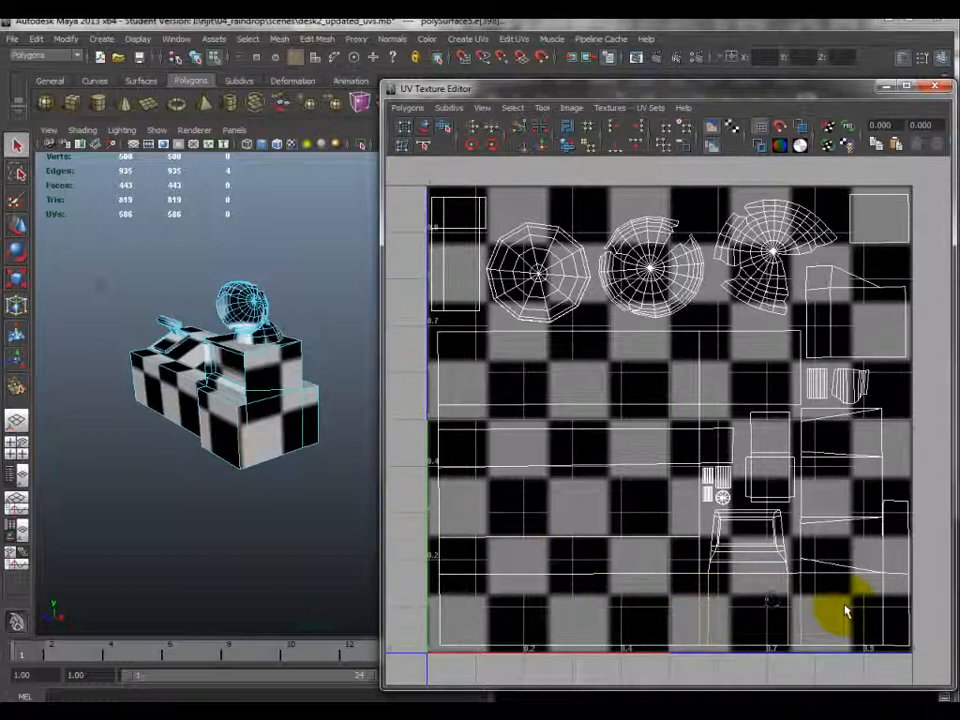
pyautogui.keyDown('shift'); pyautogui.click(836, 442); pyautogui.keyUp('shift')
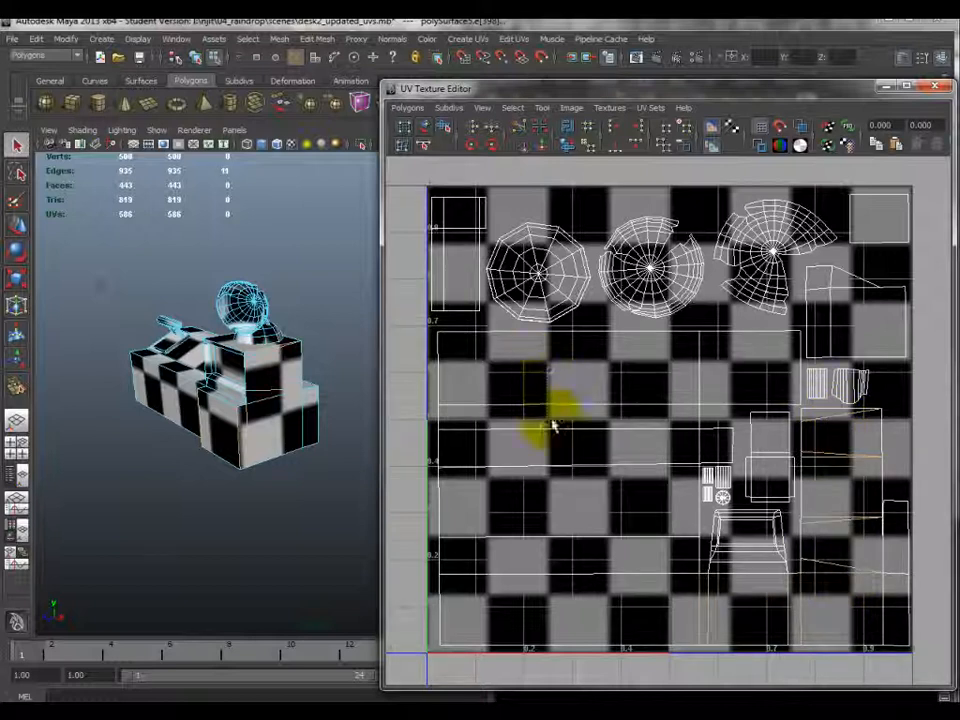
pyautogui.keyDown('shift'); pyautogui.click(645, 445); pyautogui.keyUp('shift')
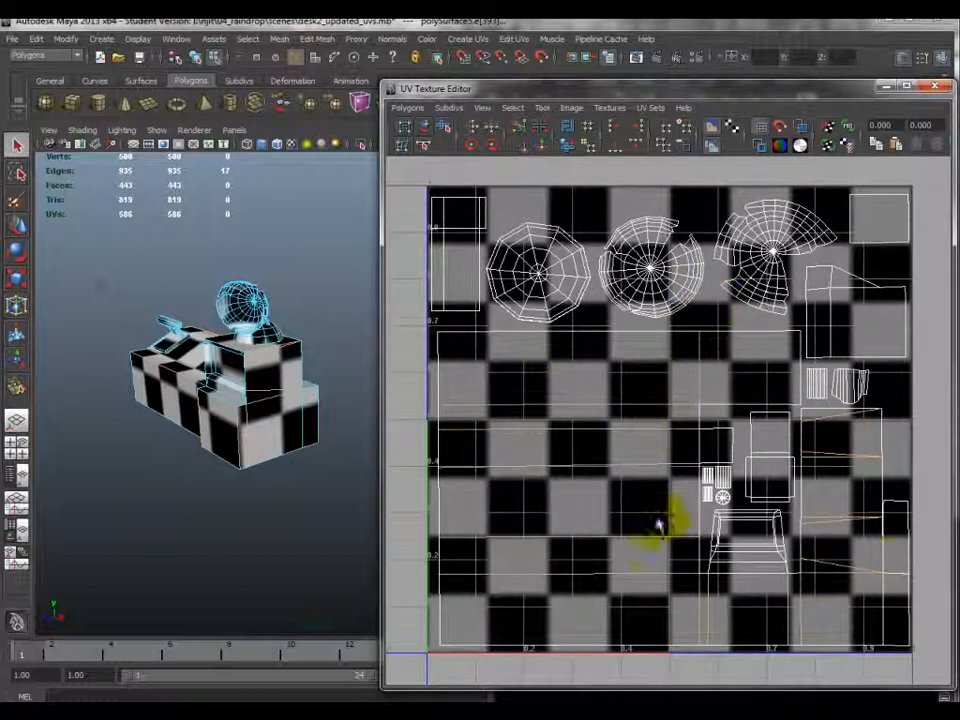
pyautogui.keyDown('shift'); pyautogui.click(885, 573); pyautogui.keyUp('shift')
pyautogui.keyDown('shift'); pyautogui.click(716, 597); pyautogui.keyUp('shift')
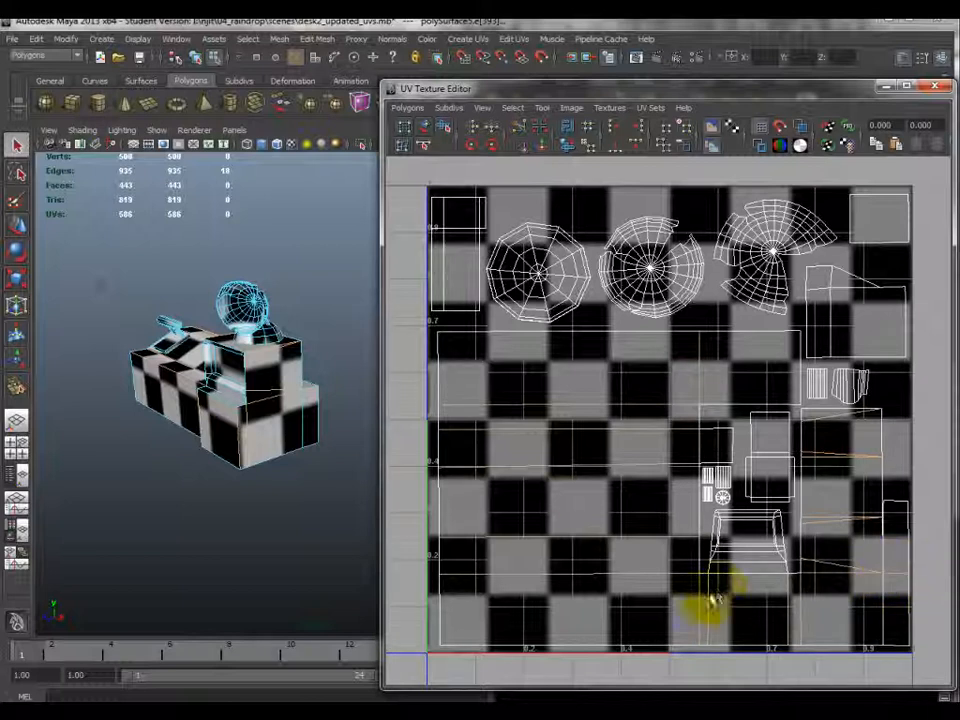
pyautogui.keyDown('shift'); pyautogui.click(696, 445); pyautogui.keyUp('shift')
pyautogui.keyDown('alt'); pyautogui.moveTo(212, 412); pyautogui.dragTo(248, 305); pyautogui.keyUp('alt')
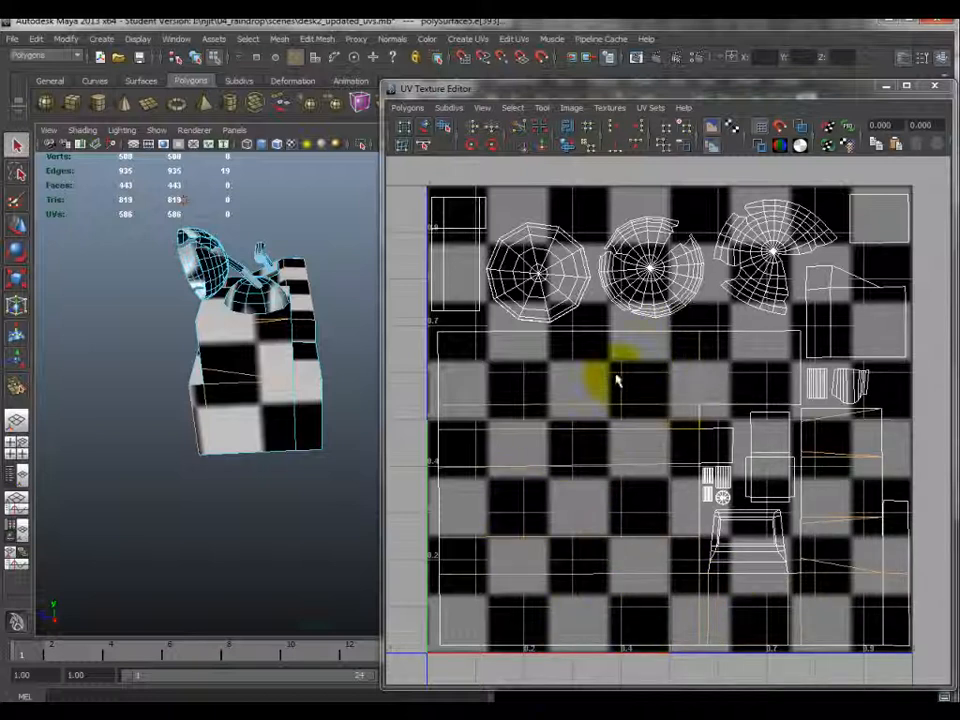
pyautogui.keyDown('alt'); pyautogui.moveTo(255, 379); pyautogui.dragTo(450, 395); pyautogui.keyUp('alt')
pyautogui.keyDown('alt'); pyautogui.moveTo(257, 449); pyautogui.dragTo(422, 392); pyautogui.keyUp('alt')
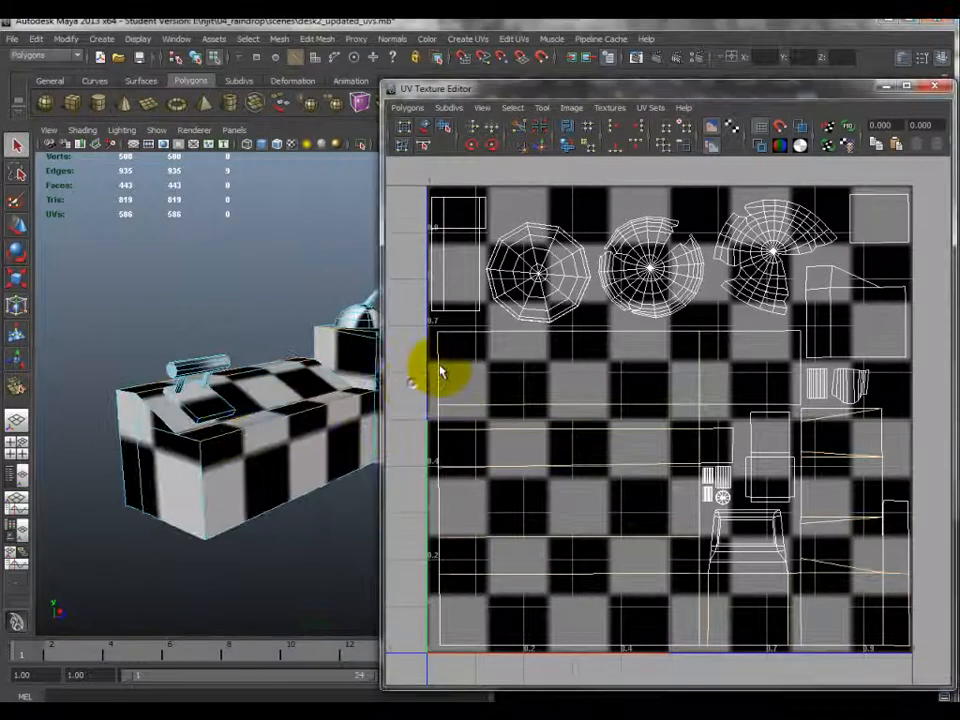
# - Select the outer border edges of the large desk shell in the UV layout
pyautogui.click(437, 427)
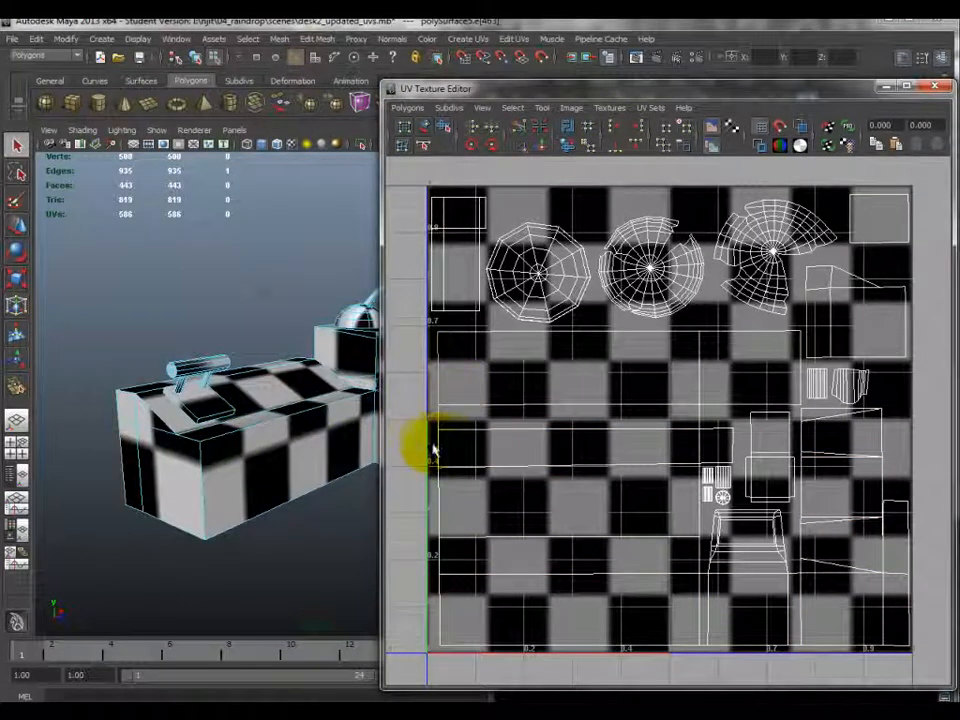
pyautogui.keyDown('shift'); pyautogui.click(437, 486); pyautogui.keyUp('shift')
pyautogui.keyDown('shift'); pyautogui.click(439, 598); pyautogui.keyUp('shift')
pyautogui.keyDown('shift'); pyautogui.click(664, 650); pyautogui.keyUp('shift')
pyautogui.keyDown('shift'); pyautogui.click(722, 648); pyautogui.keyUp('shift')
pyautogui.keyDown('shift'); pyautogui.click(820, 650); pyautogui.keyUp('shift')
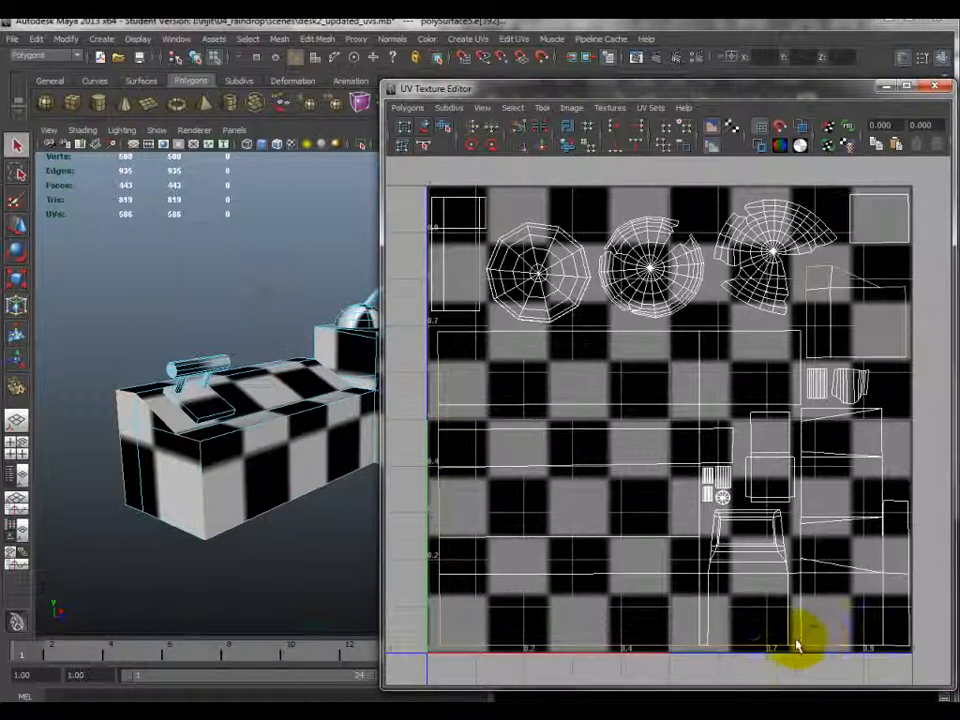
pyautogui.keyDown('shift'); pyautogui.click(900, 648); pyautogui.keyUp('shift')
pyautogui.keyDown('shift'); pyautogui.moveTo(932, 615); pyautogui.dragTo(929, 590); pyautogui.keyUp('shift')
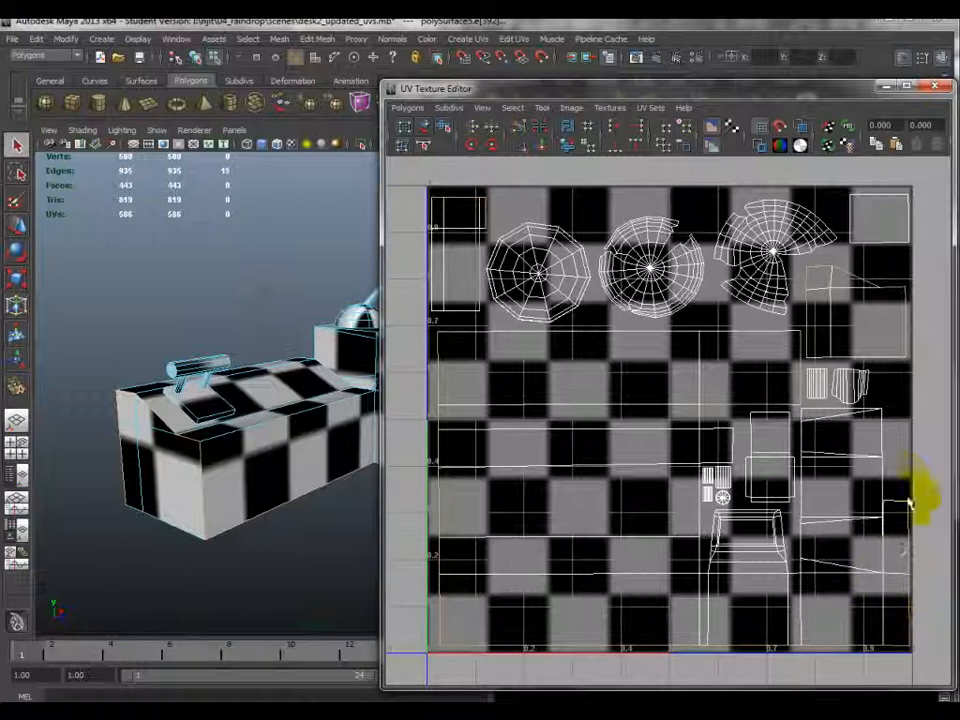
pyautogui.keyDown('shift'); pyautogui.click(874, 439); pyautogui.keyUp('shift')
pyautogui.keyDown('shift'); pyautogui.click(796, 432); pyautogui.keyUp('shift')
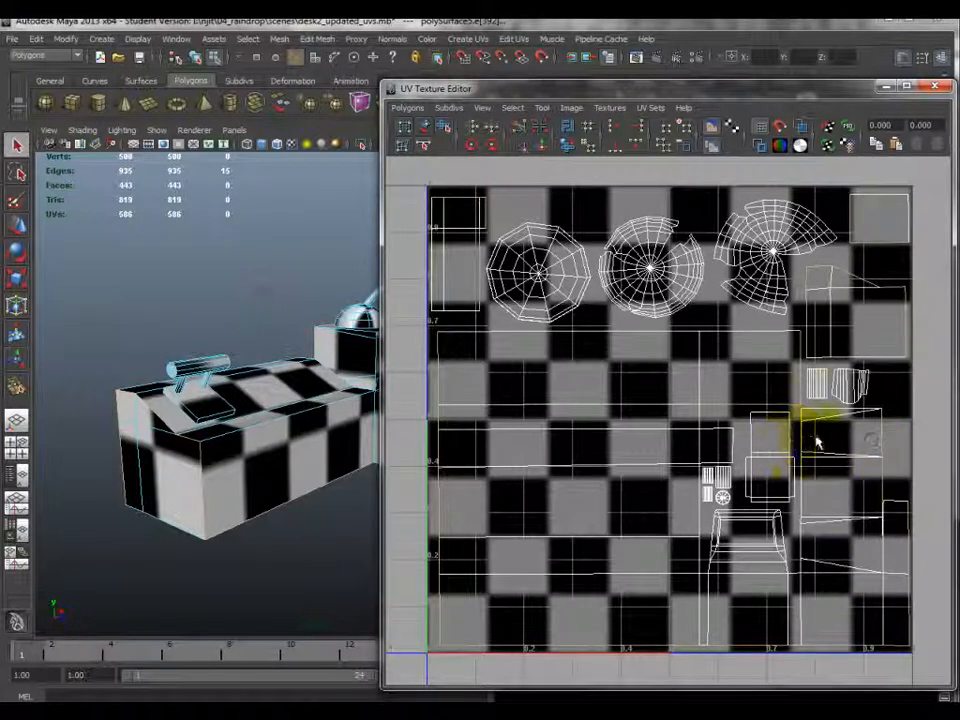
pyautogui.keyDown('shift'); pyautogui.click(733, 452); pyautogui.keyUp('shift')
pyautogui.keyDown('shift'); pyautogui.click(672, 337); pyautogui.keyUp('shift')
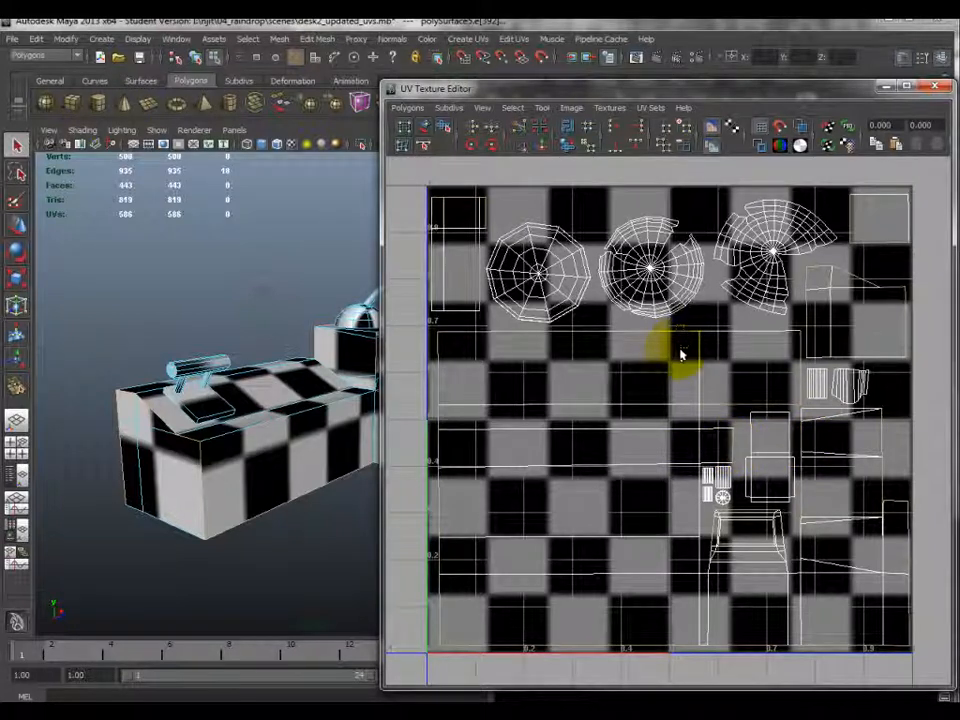
# - Examine the selected seam edges and checker continuity along the desk's ends, underside, front and raised block
pyautogui.keyDown('alt'); pyautogui.moveTo(254, 509); pyautogui.dragTo(199, 571, button='middle'); pyautogui.keyUp('alt')
pyautogui.keyDown('alt'); pyautogui.moveTo(199, 571); pyautogui.dragTo(185, 513); pyautogui.keyUp('alt')
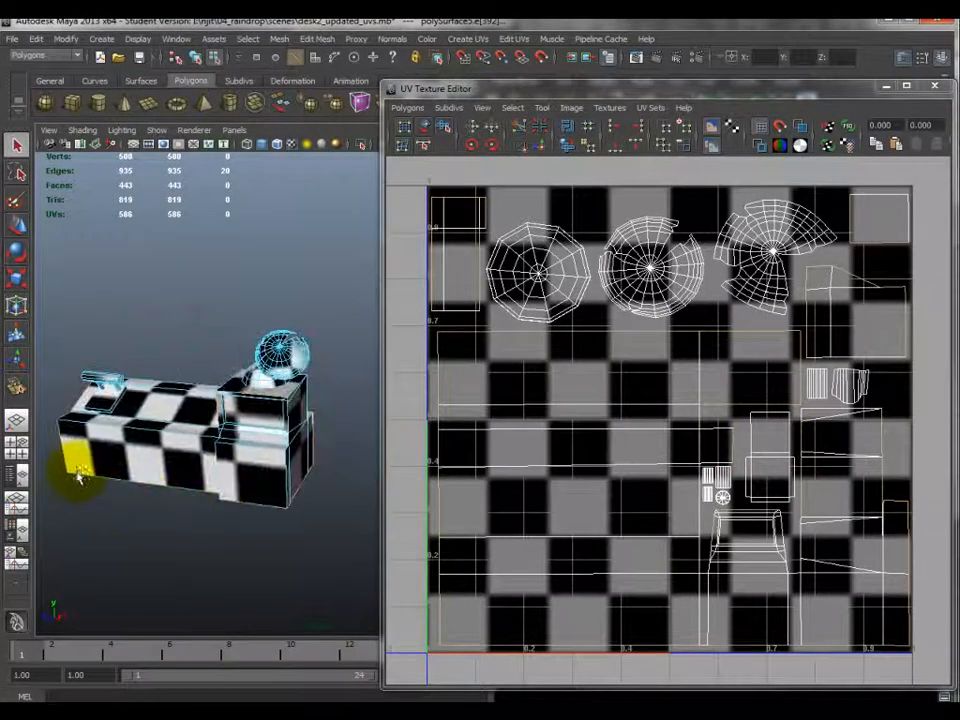
pyautogui.keyDown('alt'); pyautogui.moveTo(312, 505); pyautogui.dragTo(246, 551); pyautogui.keyUp('alt')
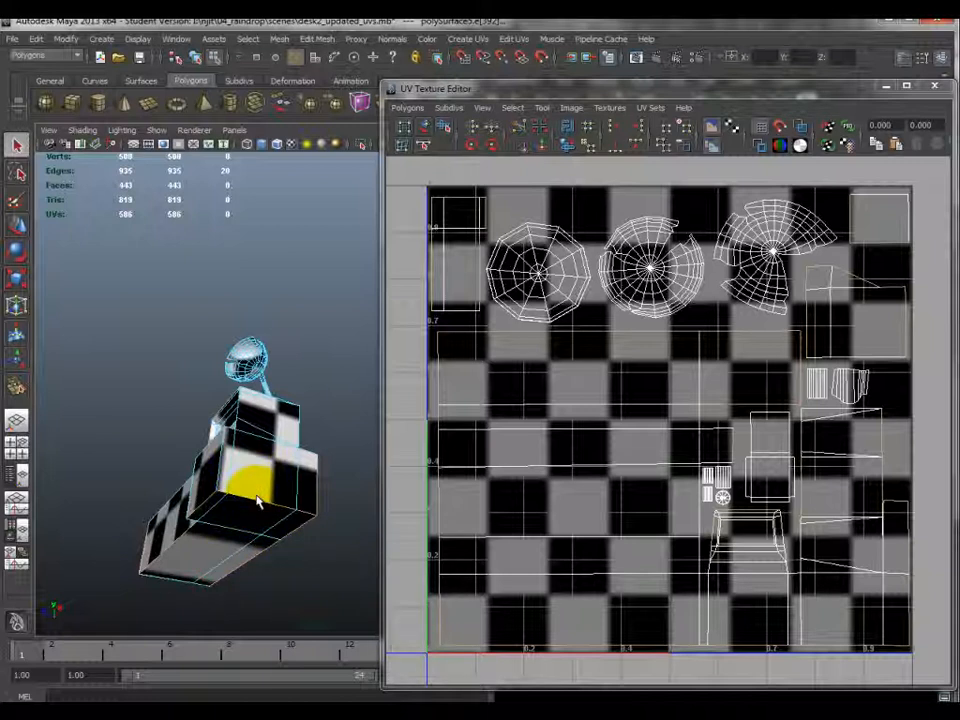
pyautogui.keyDown('alt'); pyautogui.moveTo(252, 522); pyautogui.dragTo(238, 409); pyautogui.keyUp('alt')
pyautogui.keyDown('alt'); pyautogui.moveTo(218, 348); pyautogui.dragTo(218, 312); pyautogui.keyUp('alt')
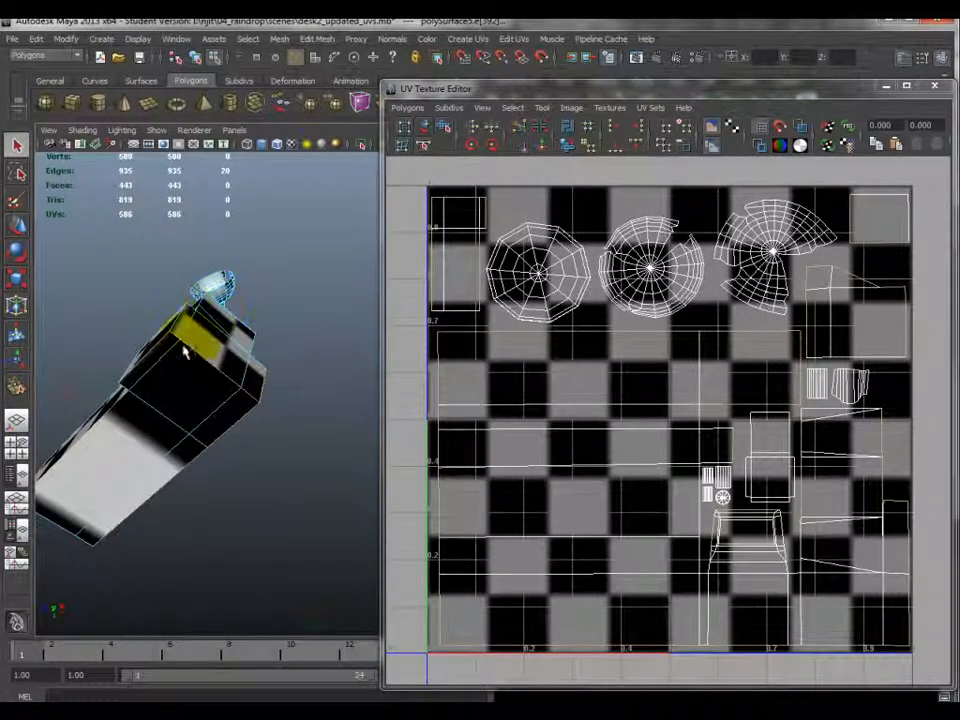
pyautogui.keyDown('alt'); pyautogui.moveTo(210, 358); pyautogui.dragTo(275, 447); pyautogui.keyUp('alt')
pyautogui.keyDown('alt'); pyautogui.moveTo(307, 403); pyautogui.dragTo(193, 507); pyautogui.keyUp('alt')
pyautogui.keyDown('alt'); pyautogui.moveTo(233, 445); pyautogui.dragTo(214, 413); pyautogui.keyUp('alt')
pyautogui.keyDown('alt'); pyautogui.moveTo(148, 495); pyautogui.dragTo(268, 393); pyautogui.keyUp('alt')
pyautogui.keyDown('alt'); pyautogui.moveTo(294, 354); pyautogui.dragTo(272, 435); pyautogui.keyUp('alt')
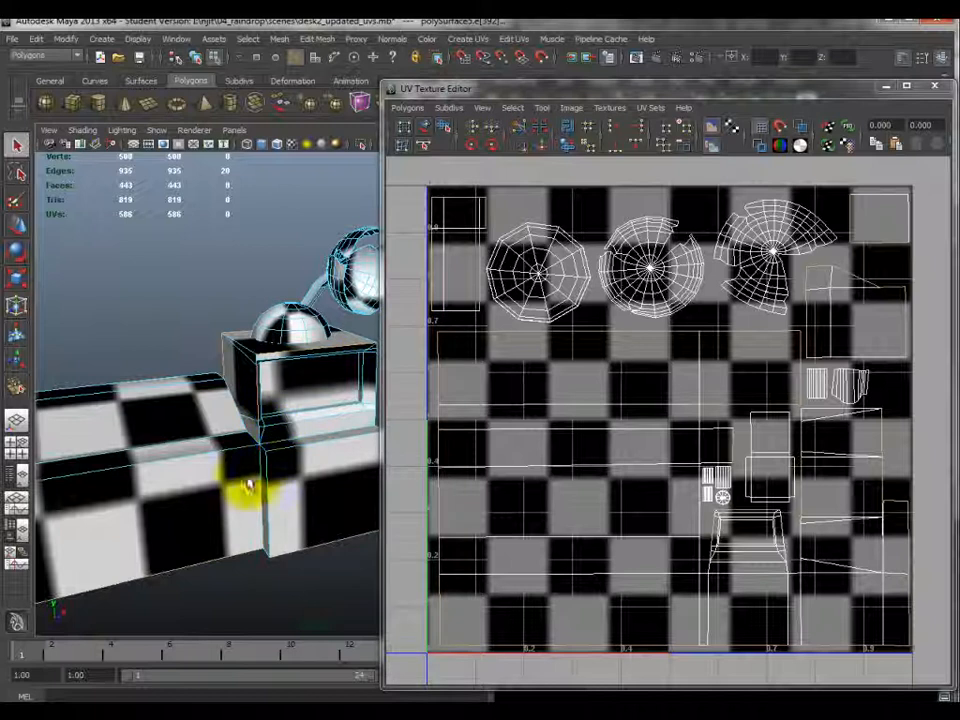
pyautogui.keyDown('alt'); pyautogui.moveTo(258, 370); pyautogui.dragTo(278, 362); pyautogui.keyUp('alt')
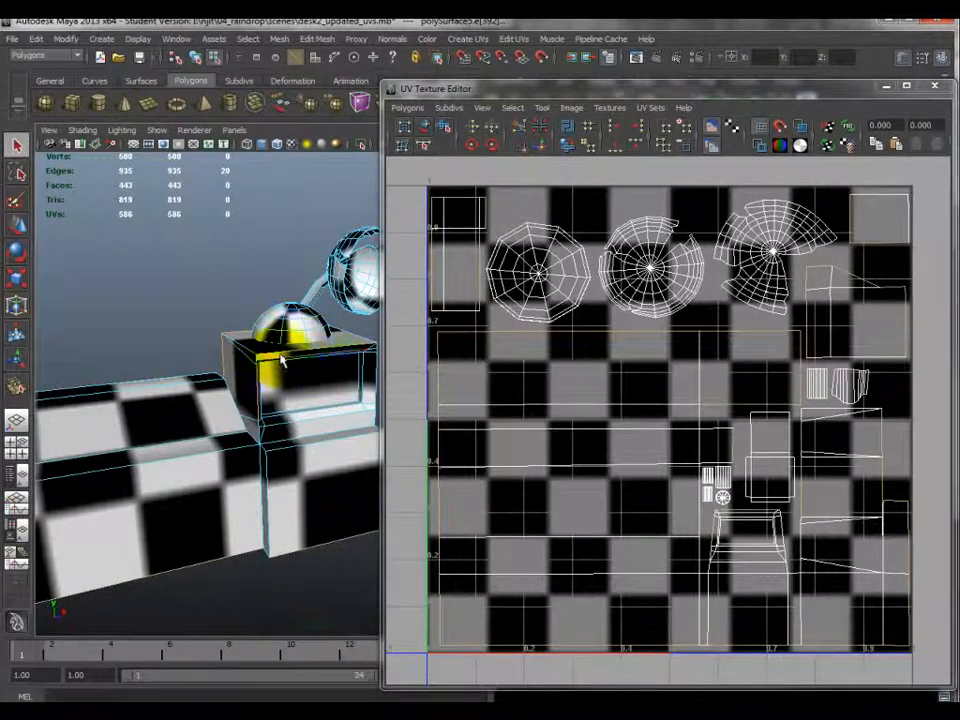
pyautogui.keyDown('alt'); pyautogui.moveTo(353, 362); pyautogui.dragTo(322, 493); pyautogui.keyUp('alt')
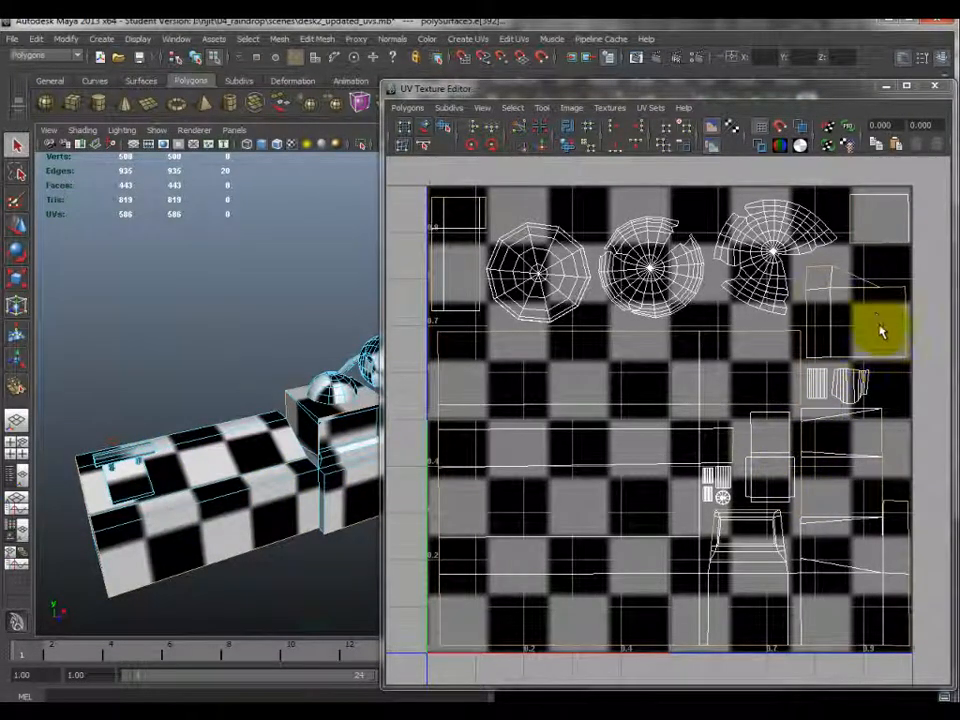
# - Select edges of the stepped end-panel UV shell and locate them on the end of the desk model
pyautogui.click(825, 305)
pyautogui.moveTo(816, 262); pyautogui.dragTo(893, 330)
pyautogui.keyDown('alt'); pyautogui.moveTo(294, 577); pyautogui.dragTo(274, 491); pyautogui.keyUp('alt')
pyautogui.keyDown('alt'); pyautogui.moveTo(274, 491); pyautogui.dragTo(291, 496, button='middle'); pyautogui.keyUp('alt')
pyautogui.keyDown('alt'); pyautogui.moveTo(310, 442); pyautogui.dragTo(243, 452, button='middle'); pyautogui.keyUp('alt')
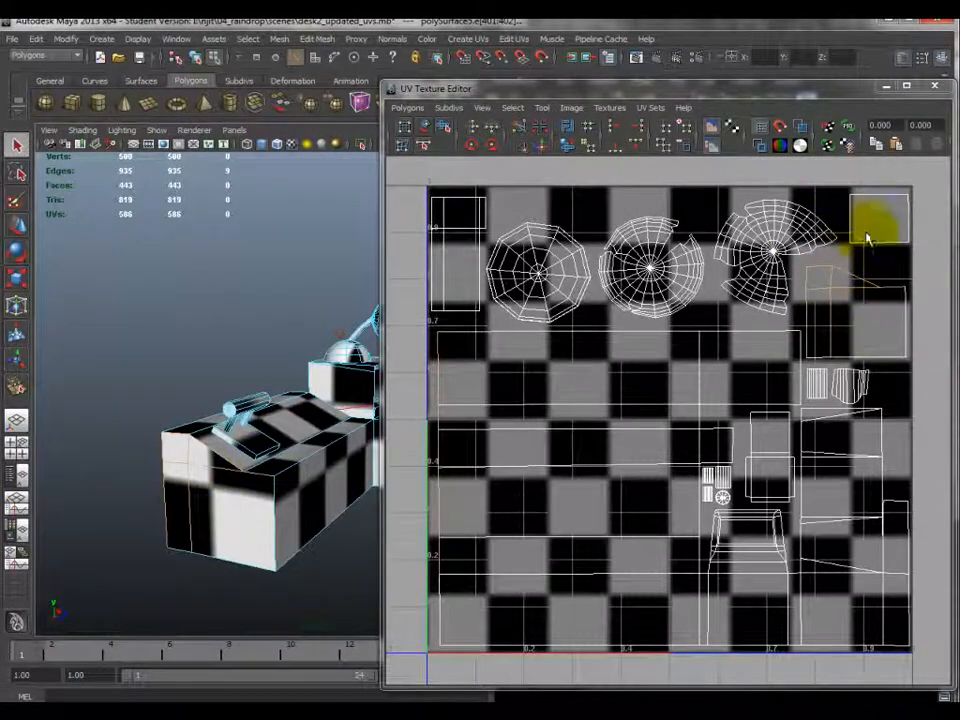
# - Select the square corner UV shell's edges and find the matching face on the desk's raised block
pyautogui.click(898, 238)
pyautogui.keyDown('alt'); pyautogui.moveTo(285, 436); pyautogui.dragTo(382, 432); pyautogui.keyUp('alt')
pyautogui.keyDown('alt'); pyautogui.moveTo(322, 427); pyautogui.dragTo(186, 446, button='middle'); pyautogui.keyUp('alt')
pyautogui.keyDown('alt'); pyautogui.moveTo(186, 446); pyautogui.dragTo(308, 428); pyautogui.keyUp('alt')
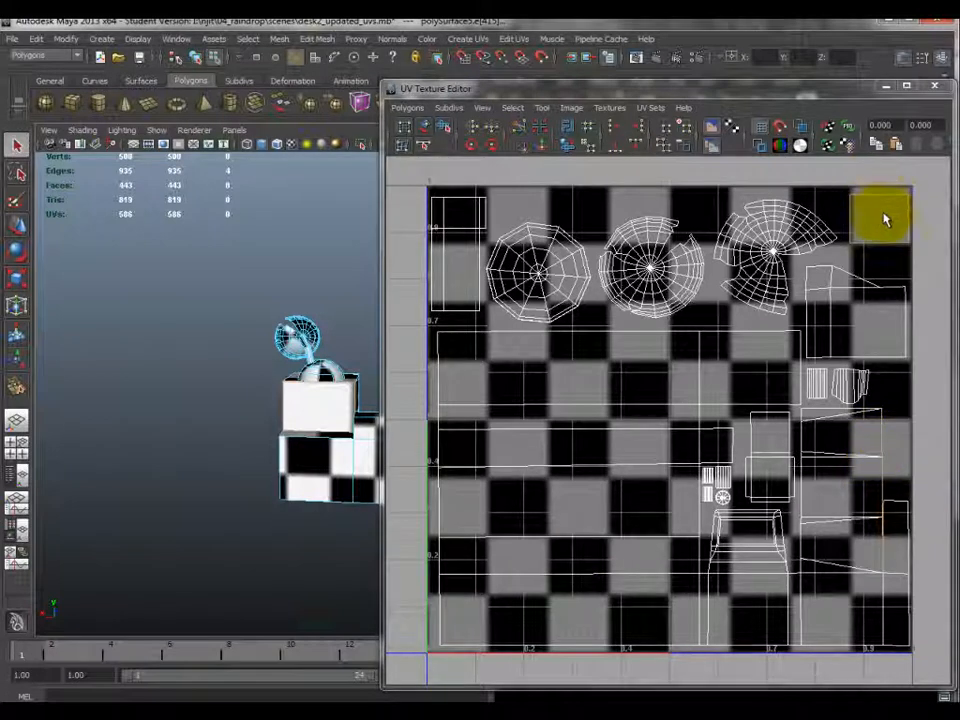
pyautogui.keyDown('alt'); pyautogui.moveTo(320, 344); pyautogui.dragTo(375, 425); pyautogui.keyUp('alt')
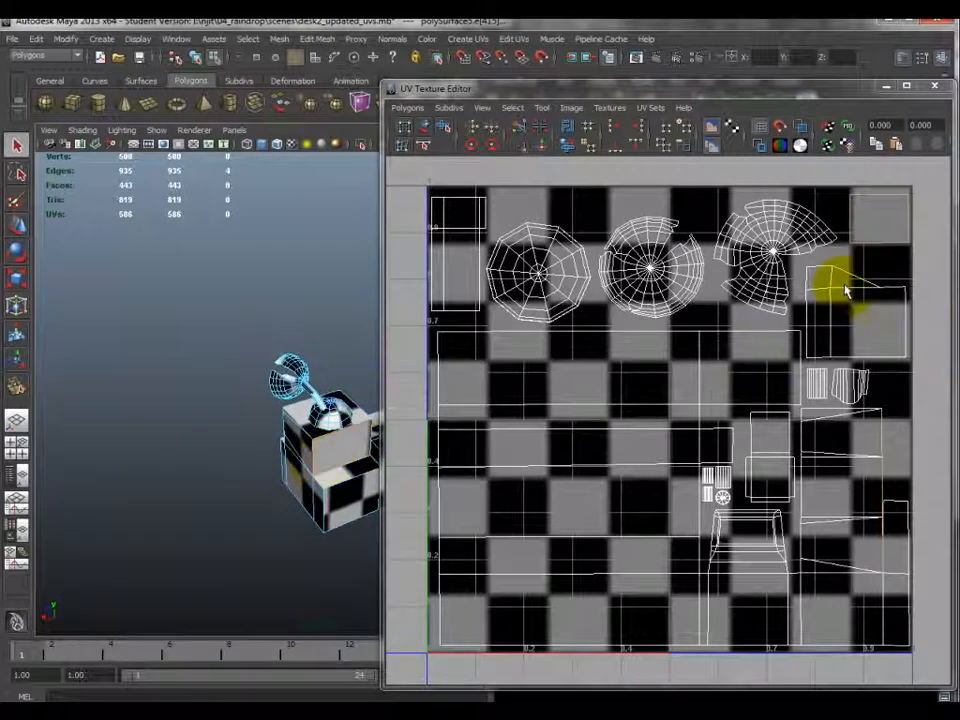
# - Select the two small striped UV shells and frame their matching lamp arm segments on the model
pyautogui.click(806, 375)
pyautogui.moveTo(888, 402); pyautogui.dragTo(890, 404)
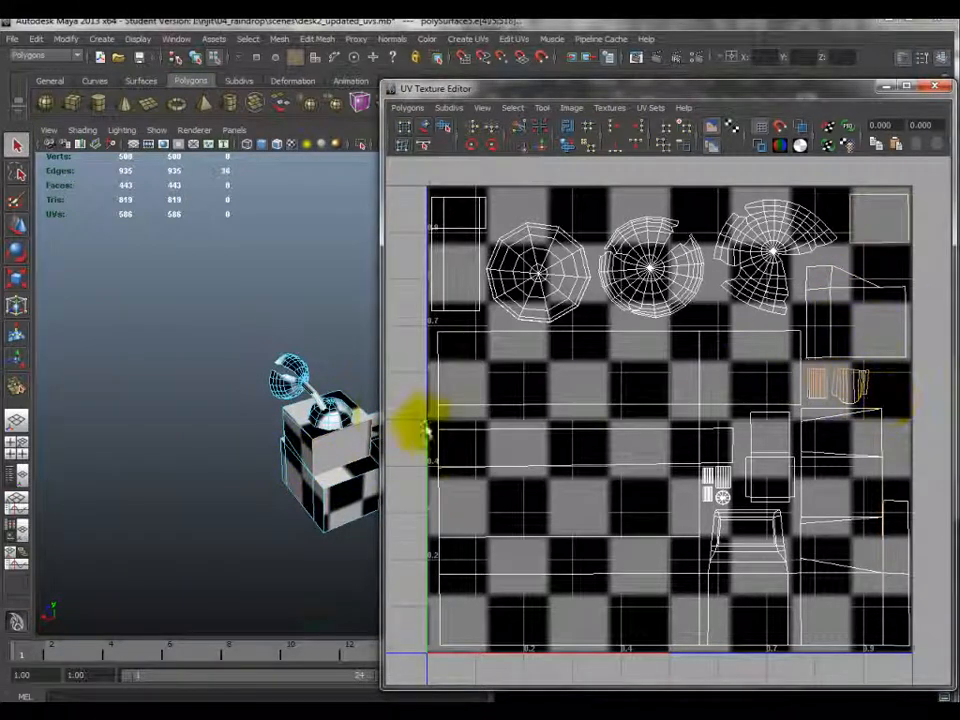
pyautogui.press('f')
pyautogui.scroll(3, 192, 398)
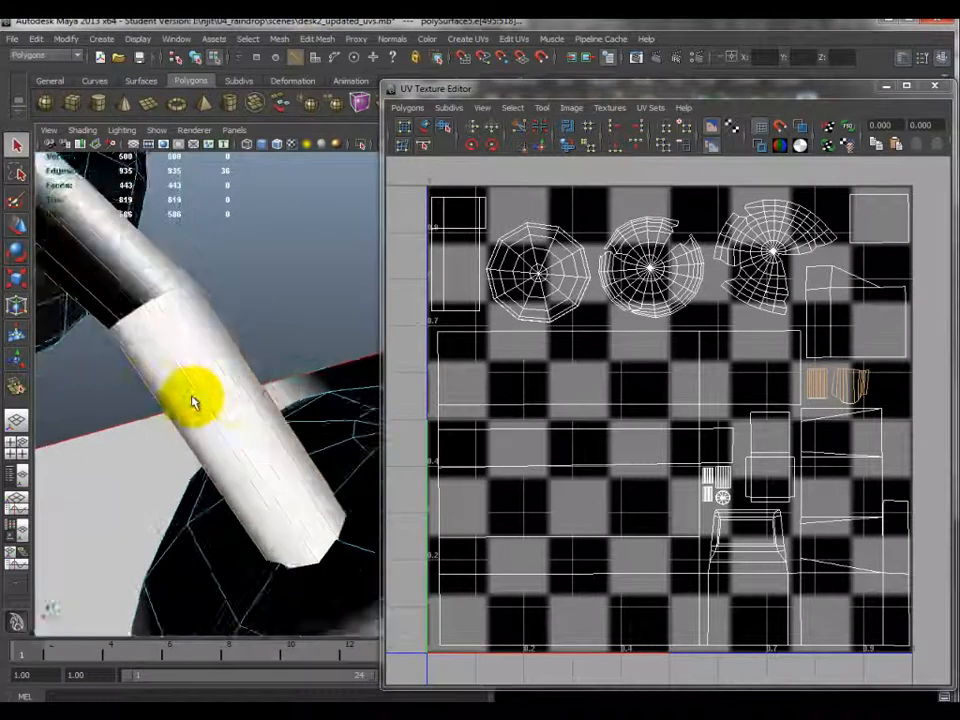
pyautogui.scroll(-10, 191, 401)
pyautogui.keyDown('alt'); pyautogui.moveTo(225, 397); pyautogui.dragTo(191, 411, button='middle'); pyautogui.keyUp('alt')
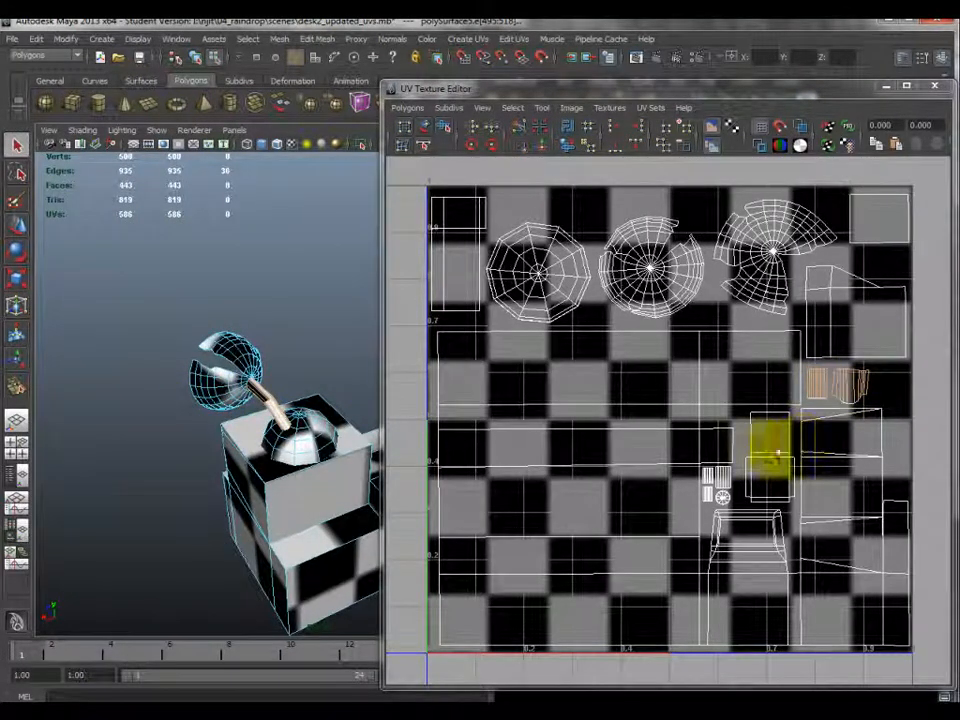
# - Select the two overlapping rectangular UV shells and frame the matching thin pad on the desk top
pyautogui.moveTo(795, 510); pyautogui.dragTo(795, 506)
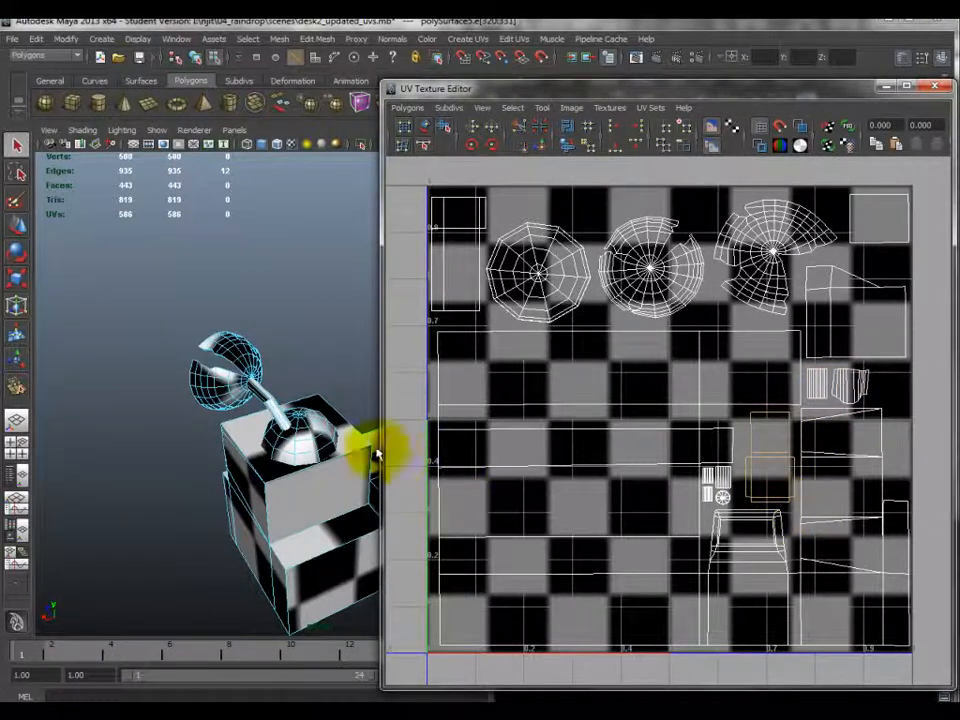
pyautogui.press('f')
pyautogui.scroll(-5, 193, 459)
pyautogui.keyDown('alt'); pyautogui.moveTo(183, 437); pyautogui.dragTo(257, 455); pyautogui.keyUp('alt')
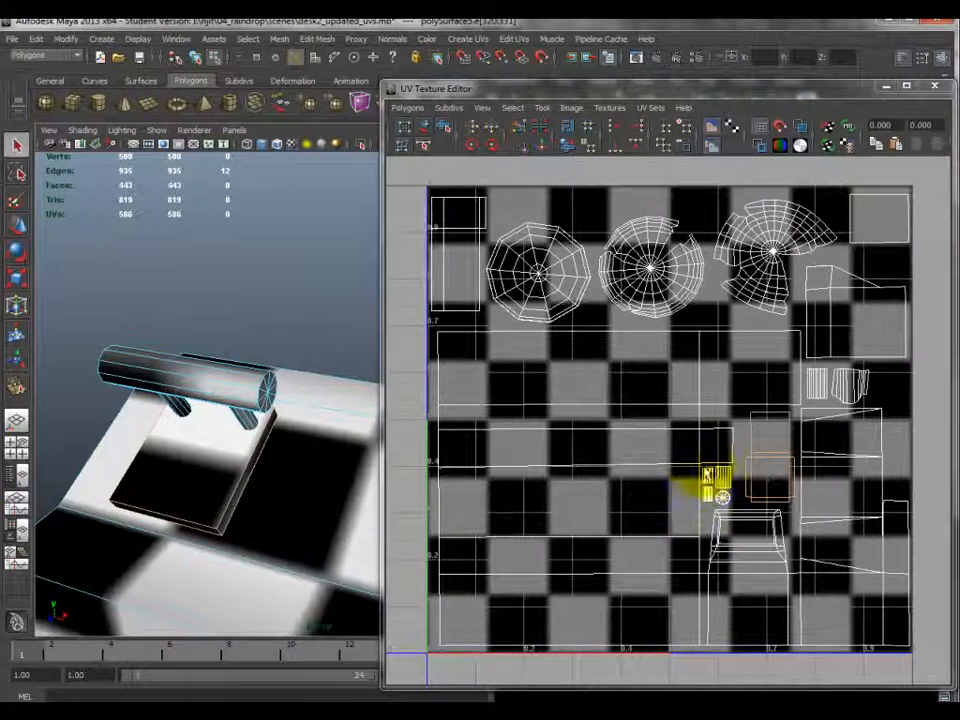
# - Select the cluster of four tiny UV shells and examine the matching cylinder and its supports above the pad
pyautogui.moveTo(703, 467); pyautogui.dragTo(731, 505)
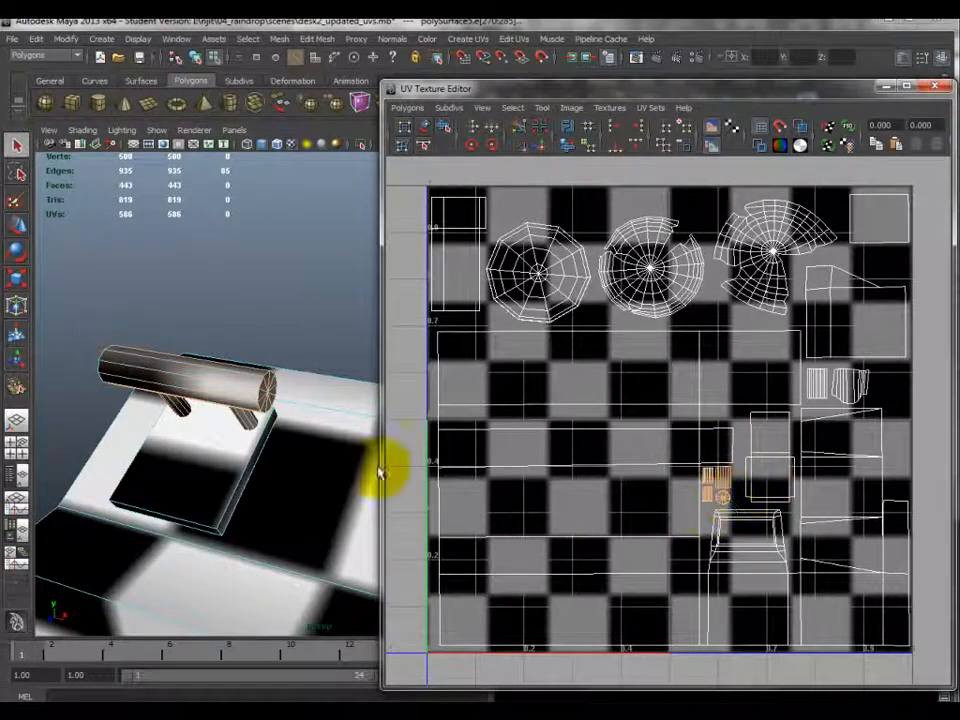
pyautogui.scroll(5, 718, 489)
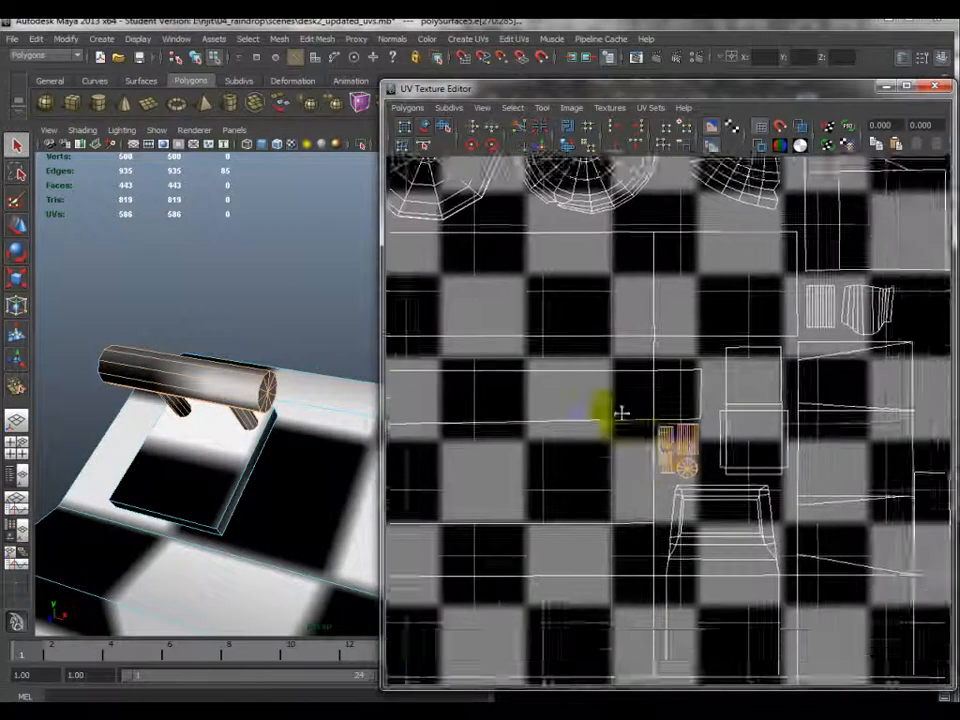
pyautogui.moveTo(268, 392)
pyautogui.keyDown('alt'); pyautogui.mouseDown()
pyautogui.moveTo(208, 349)
pyautogui.moveTo(285, 381)
pyautogui.mouseUp(); pyautogui.keyUp('alt')
pyautogui.scroll(-5, 752, 321)
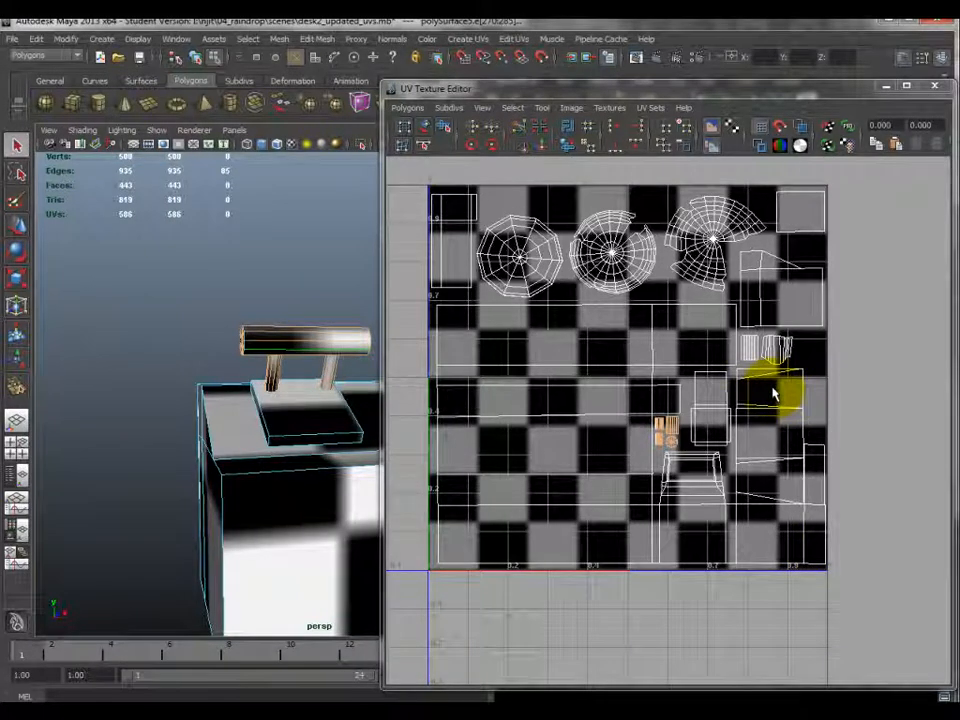
# - Compare the desk top's checkered surface with the large rectangular UV shells and return to object selection
pyautogui.keyDown('alt'); pyautogui.moveTo(193, 510); pyautogui.dragTo(316, 447); pyautogui.keyUp('alt')
pyautogui.moveTo(230, 431); pyautogui.dragTo(236, 467, button='right')
pyautogui.click(233, 440)
pyautogui.moveTo(434, 430); pyautogui.dragTo(606, 497)
pyautogui.click(241, 443)
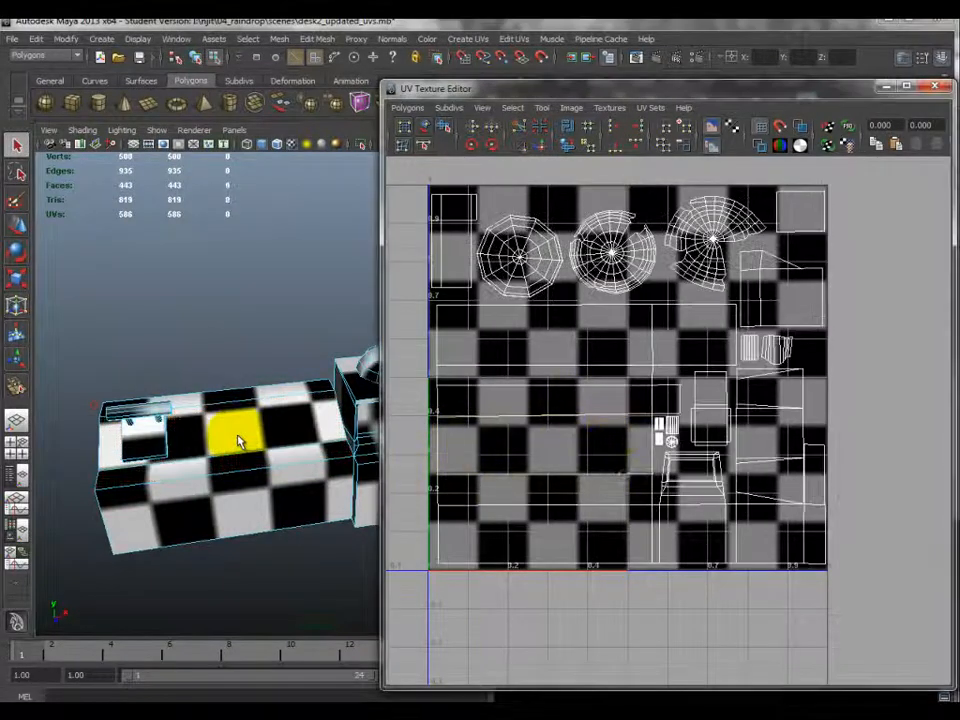
pyautogui.moveTo(236, 450); pyautogui.dragTo(240, 400, button='right')
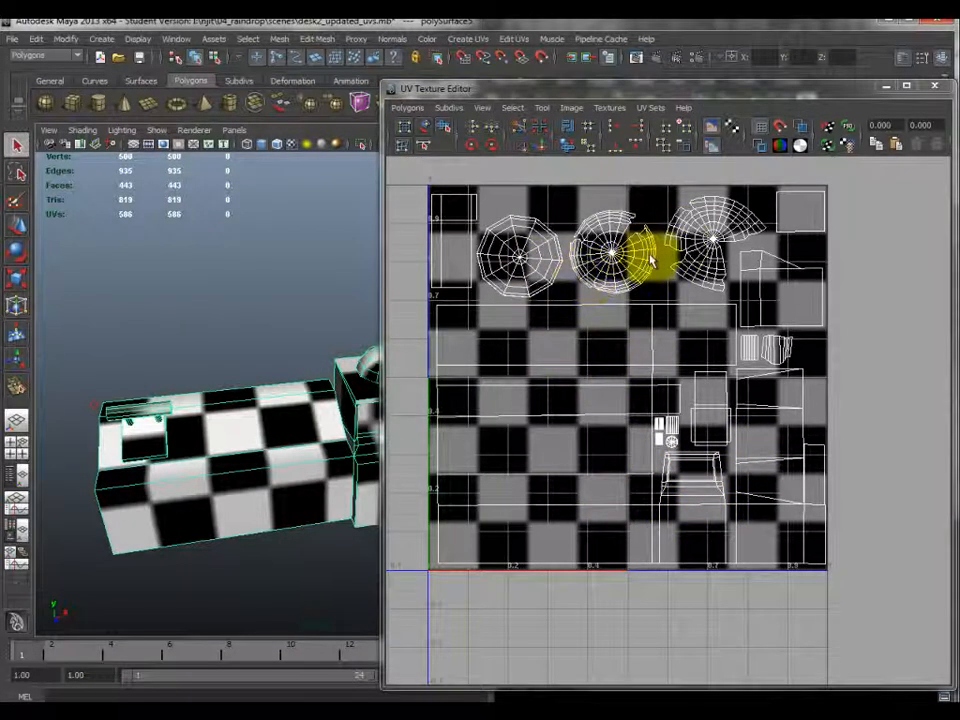
# - Turn off the checker image display behind the desk's UV shells in the UV Texture Editor
pyautogui.keyDown('alt'); pyautogui.moveTo(378, 400); pyautogui.dragTo(189, 386); pyautogui.keyUp('alt')
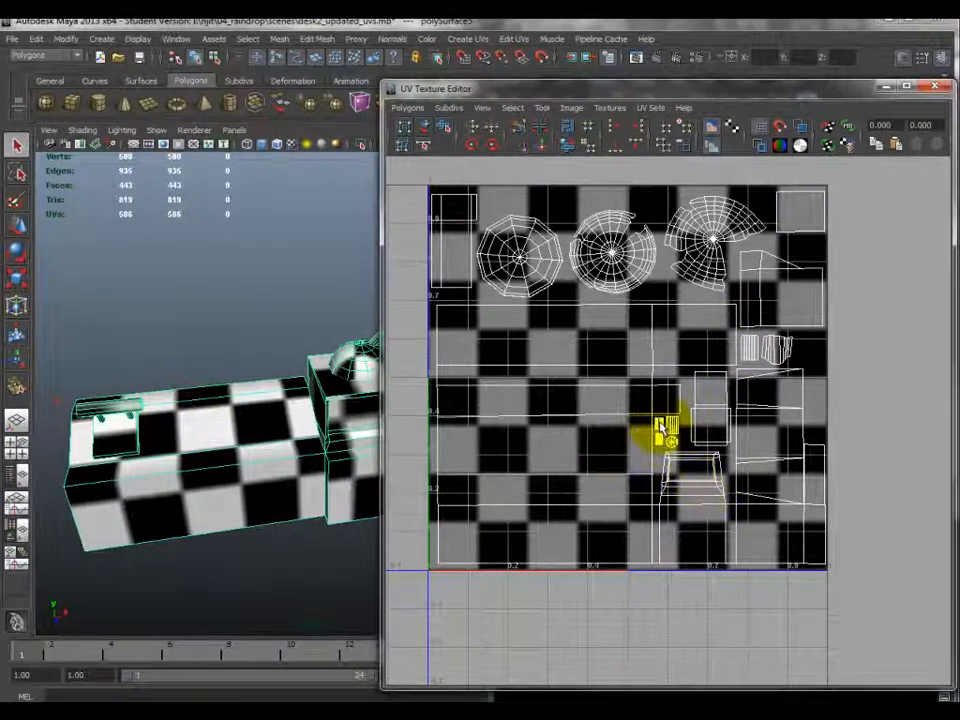
pyautogui.keyDown('alt'); pyautogui.moveTo(154, 439); pyautogui.dragTo(101, 401); pyautogui.keyUp('alt')
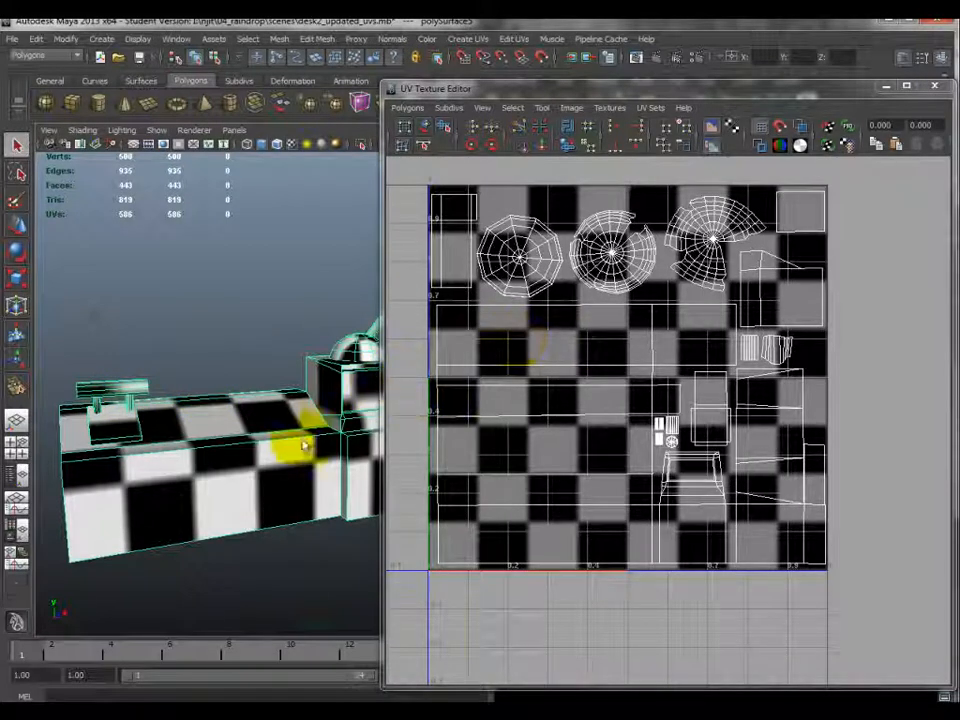
pyautogui.keyDown('alt'); pyautogui.moveTo(242, 354); pyautogui.dragTo(208, 343, button='right'); pyautogui.keyUp('alt')
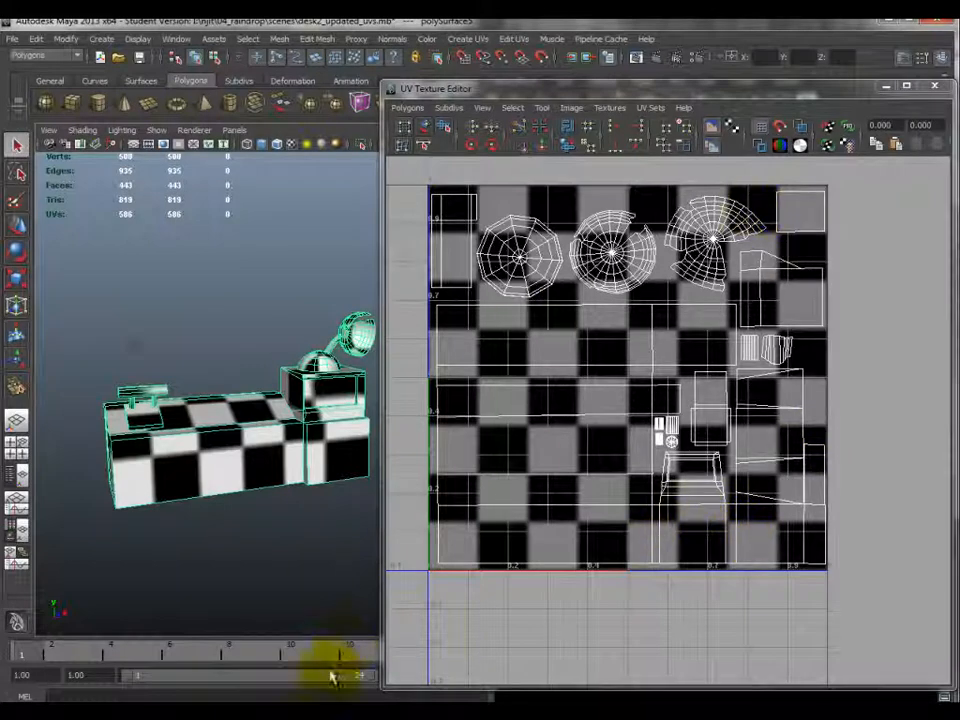
pyautogui.click(407, 107)
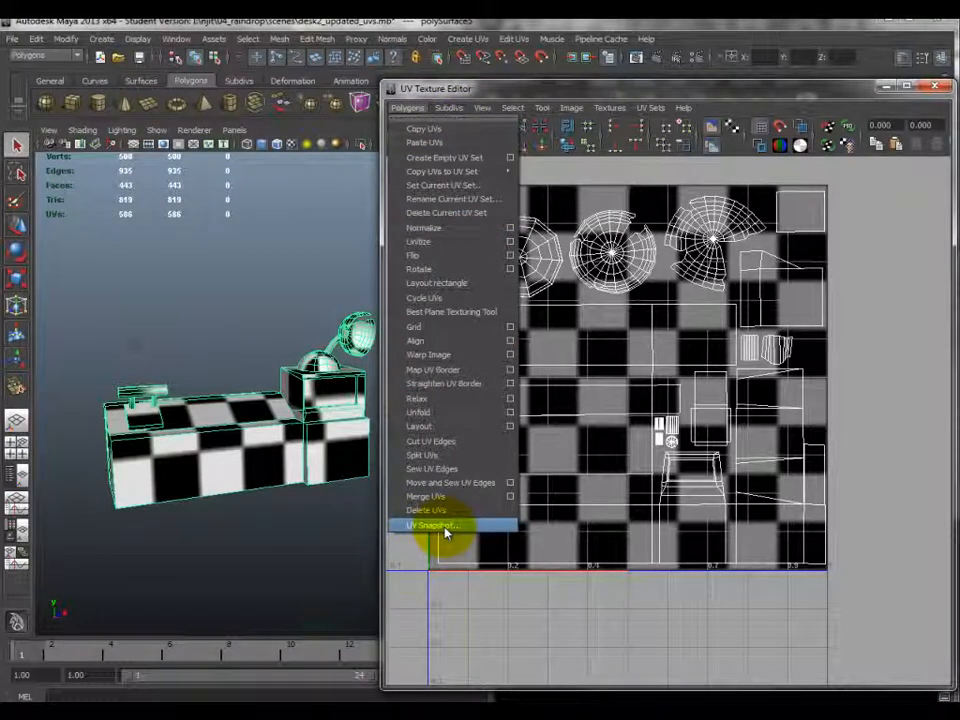
pyautogui.click(533, 593)
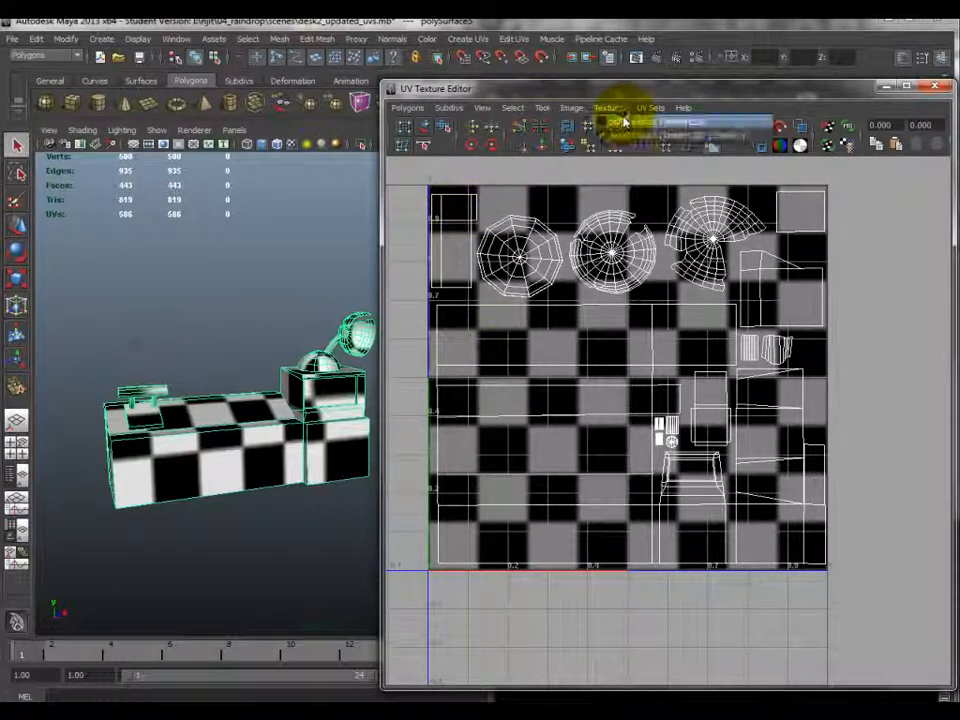
pyautogui.click(572, 107)
pyautogui.click(570, 134)
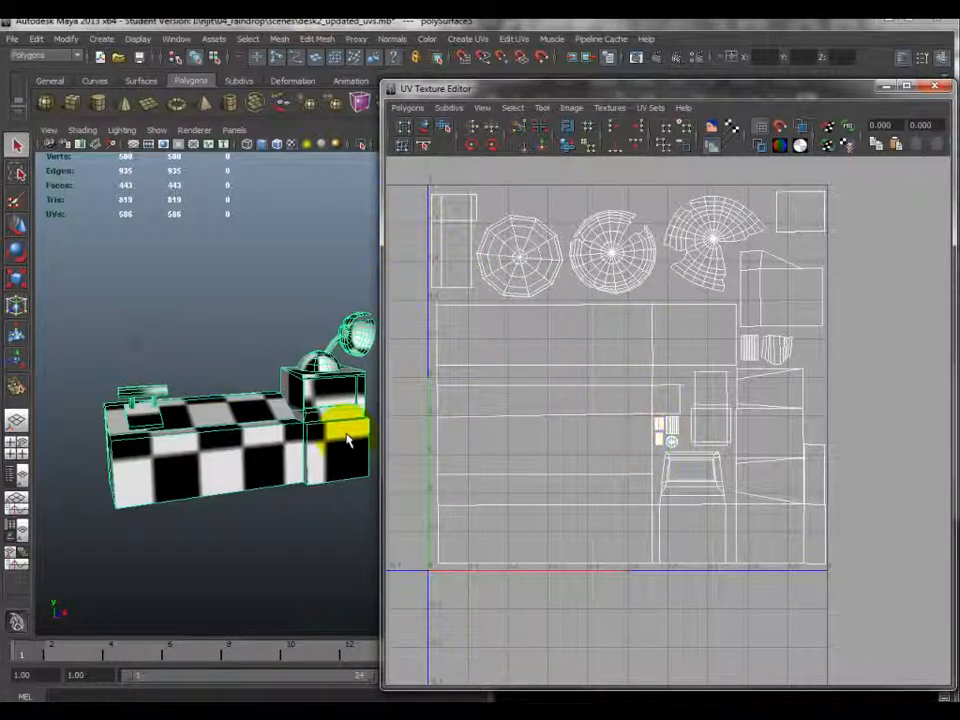
# - Minimize the UV Texture Editor, switch to the untitled Maya scene and show its desk model selected and shaded
pyautogui.keyDown('alt'); pyautogui.moveTo(247, 399); pyautogui.dragTo(266, 426); pyautogui.keyUp('alt')
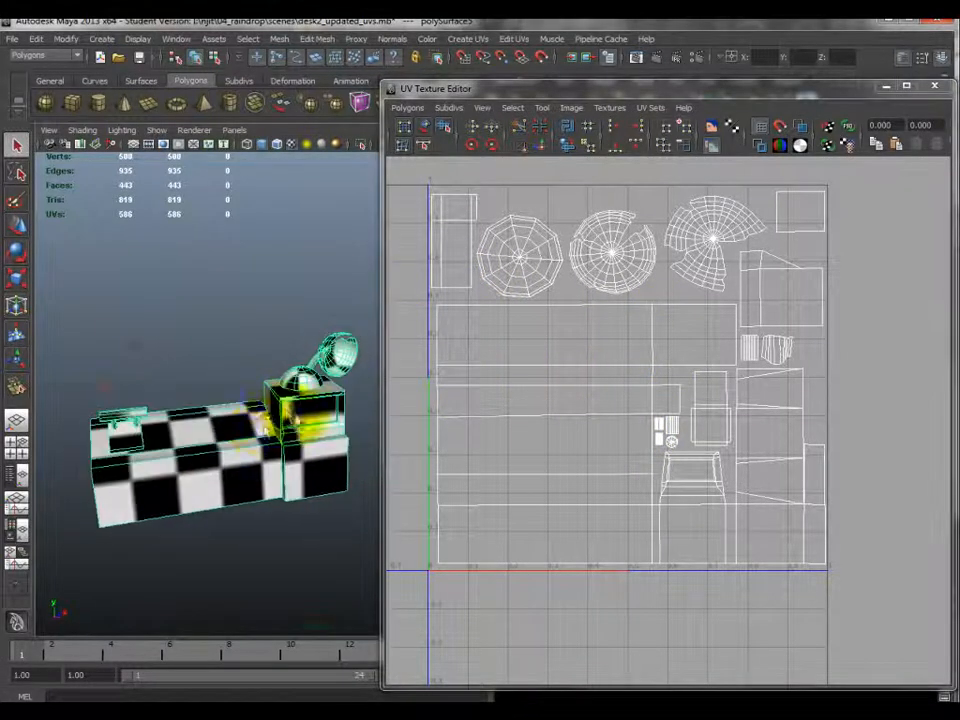
pyautogui.scroll(3, 266, 426)
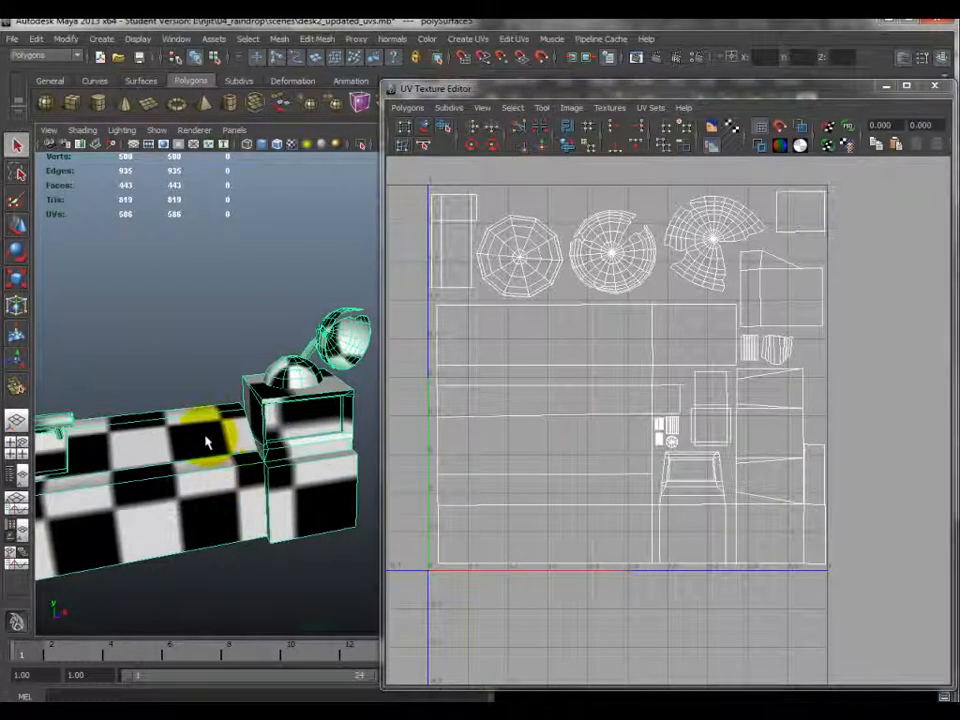
pyautogui.click(886, 88)
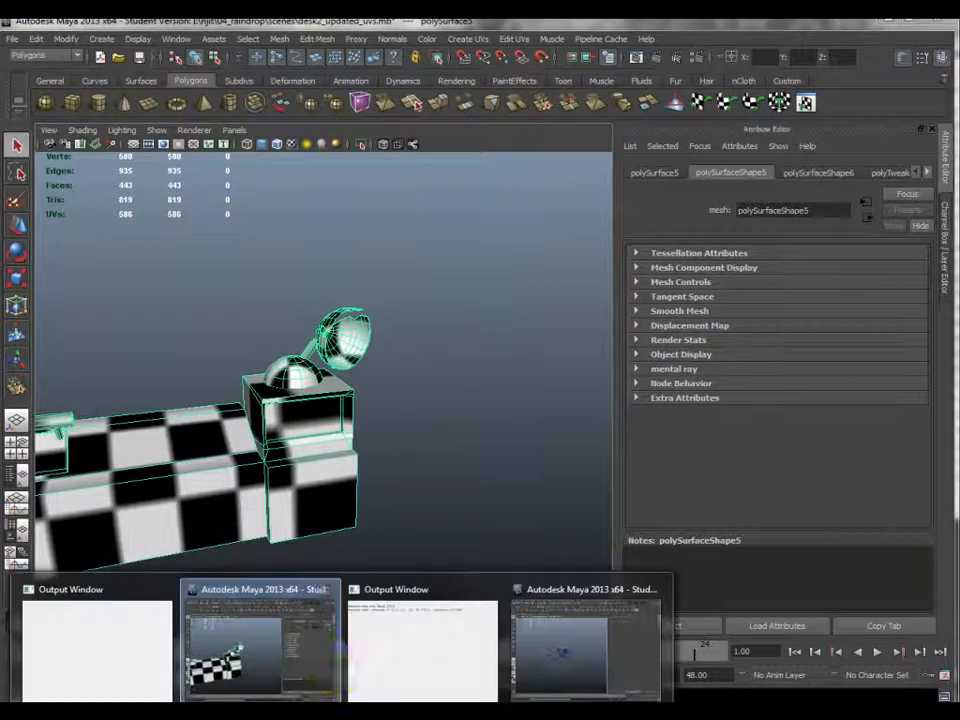
pyautogui.click(574, 658)
pyautogui.scroll(5, 375, 364)
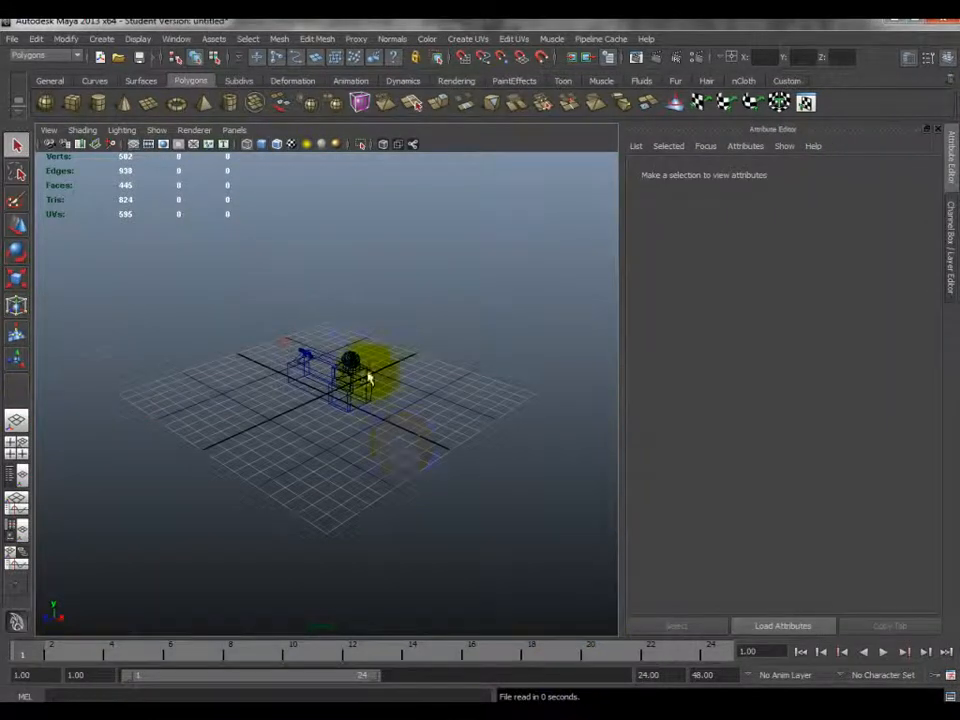
pyautogui.click(332, 354)
pyautogui.click(278, 147)
pyautogui.moveTo(280, 240)
pyautogui.keyDown('alt'); pyautogui.mouseDown()
pyautogui.moveTo(281, 279)
pyautogui.moveTo(347, 313)
pyautogui.moveTo(349, 343)
pyautogui.moveTo(298, 315)
pyautogui.moveTo(332, 435)
pyautogui.moveTo(336, 422)
pyautogui.moveTo(343, 435)
pyautogui.moveTo(300, 395)
pyautogui.mouseUp(); pyautogui.keyUp('alt')
pyautogui.click(311, 320)
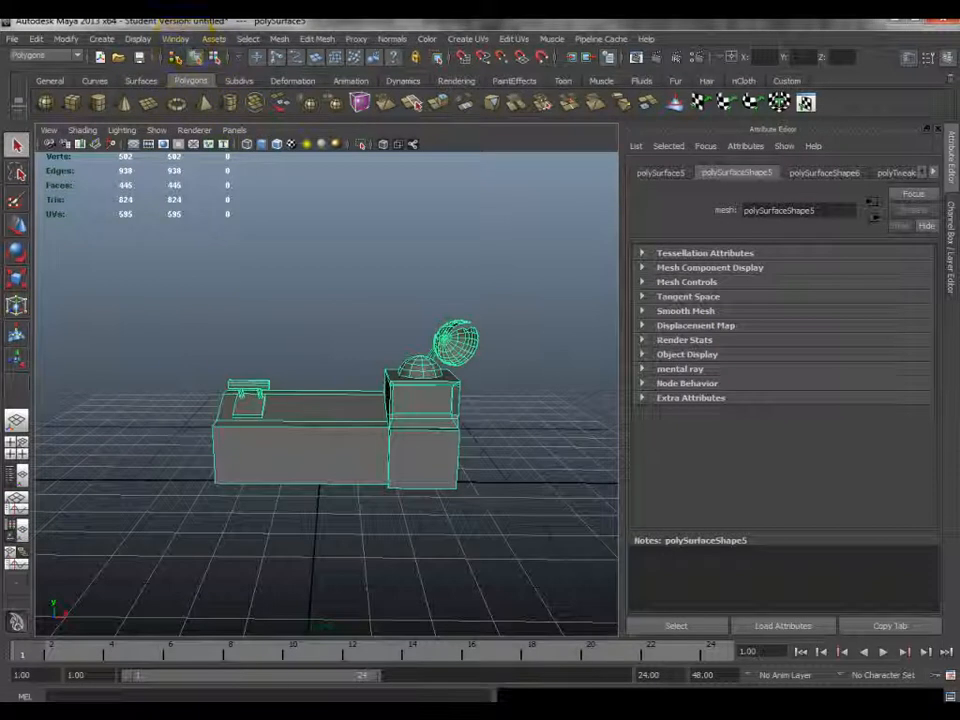
# - Switch back to the desk2_updated_uvs.mb scene and reopen the UV Texture Editor for the checkered desk
pyautogui.moveTo(346, 715)
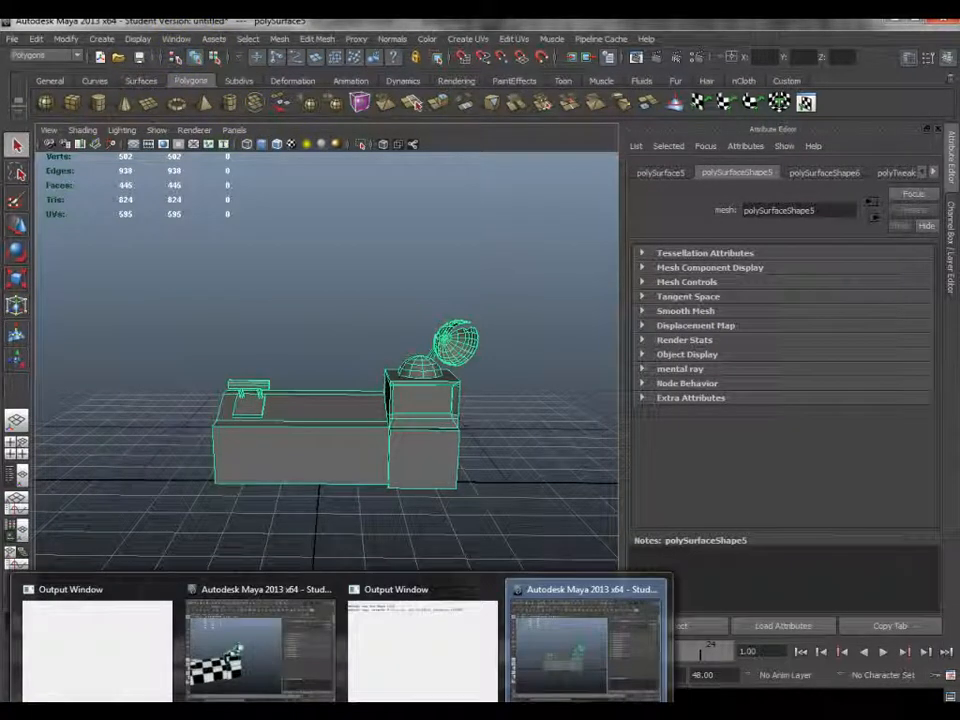
pyautogui.click(296, 660)
pyautogui.keyDown('alt'); pyautogui.moveTo(274, 514); pyautogui.dragTo(245, 372); pyautogui.keyUp('alt')
pyautogui.click(175, 39)
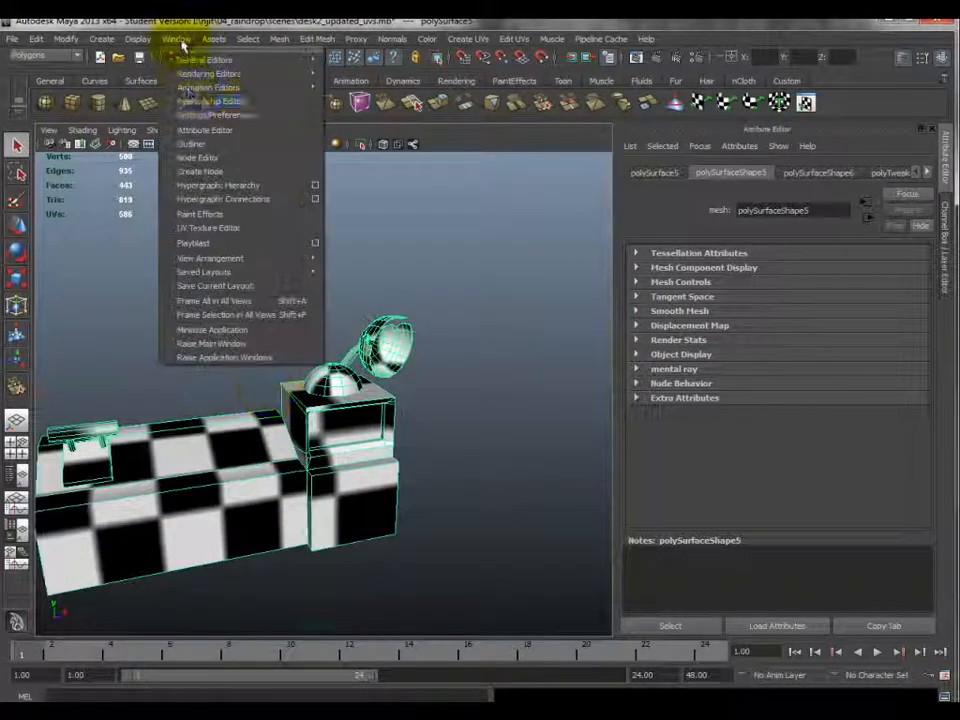
pyautogui.click(212, 230)
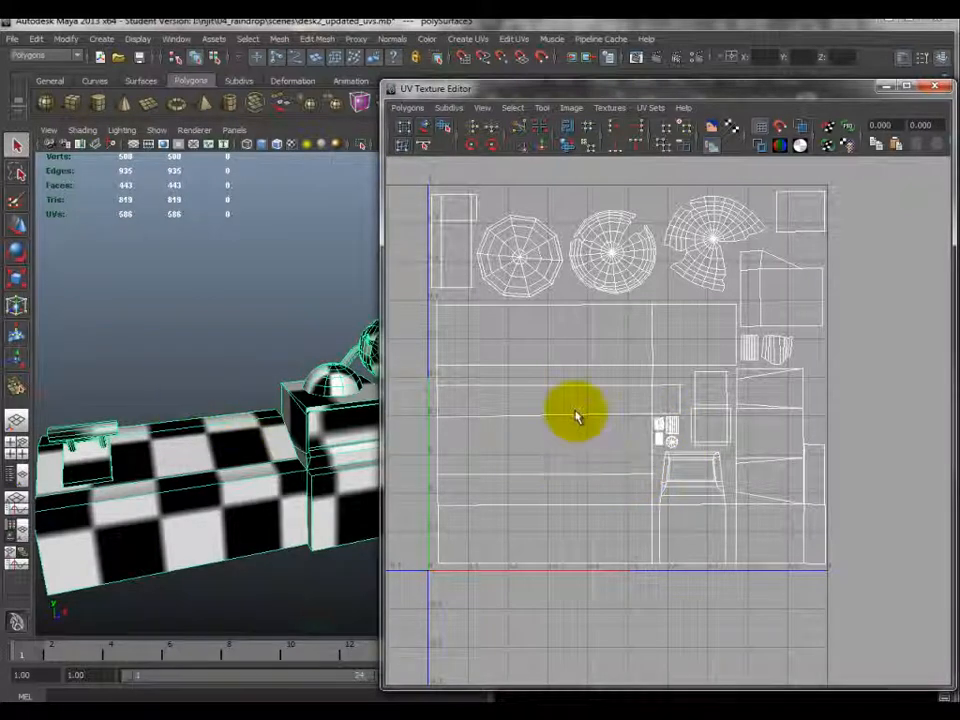
# - Select UVs in the tiny shell cluster and frame the matching cylinder and supports on the desk top
pyautogui.moveTo(664, 425); pyautogui.dragTo(668, 430, button='right')
pyautogui.moveTo(650, 422); pyautogui.dragTo(668, 444)
pyautogui.keyDown('alt'); pyautogui.moveTo(111, 392); pyautogui.dragTo(257, 354, button='middle'); pyautogui.keyUp('alt')
pyautogui.scroll(5, 257, 354)
pyautogui.keyDown('alt'); pyautogui.moveTo(257, 354); pyautogui.dragTo(214, 354); pyautogui.keyUp('alt')
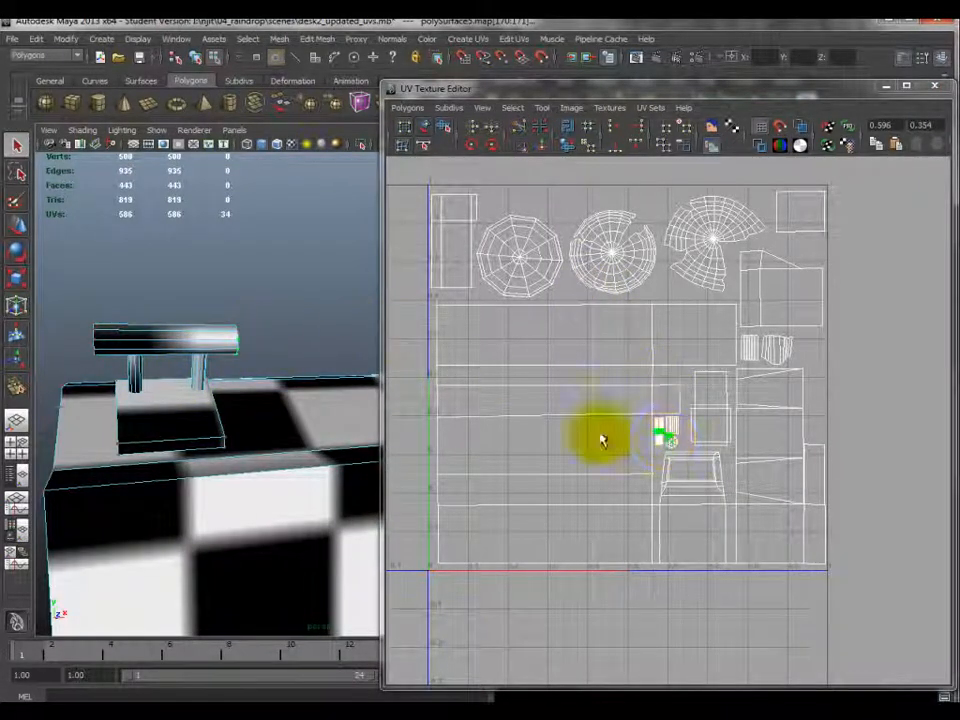
# - Return to object selection and reselect the whole desk to review its complete UV layout against the model
pyautogui.moveTo(170, 330); pyautogui.dragTo(243, 320, button='right')
pyautogui.click(278, 330)
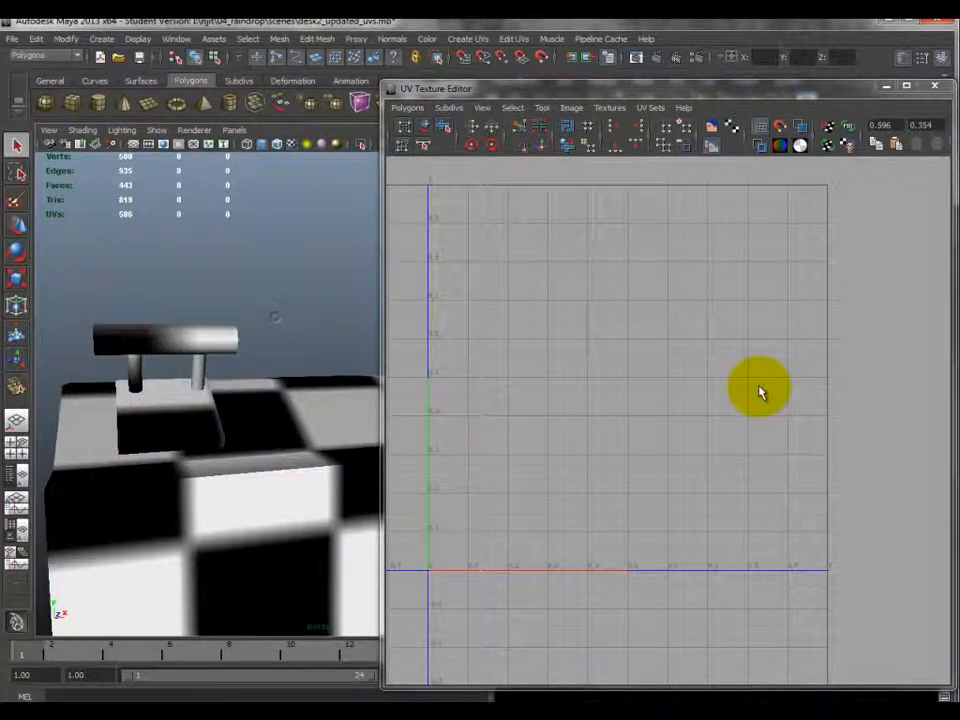
pyautogui.click(229, 467)
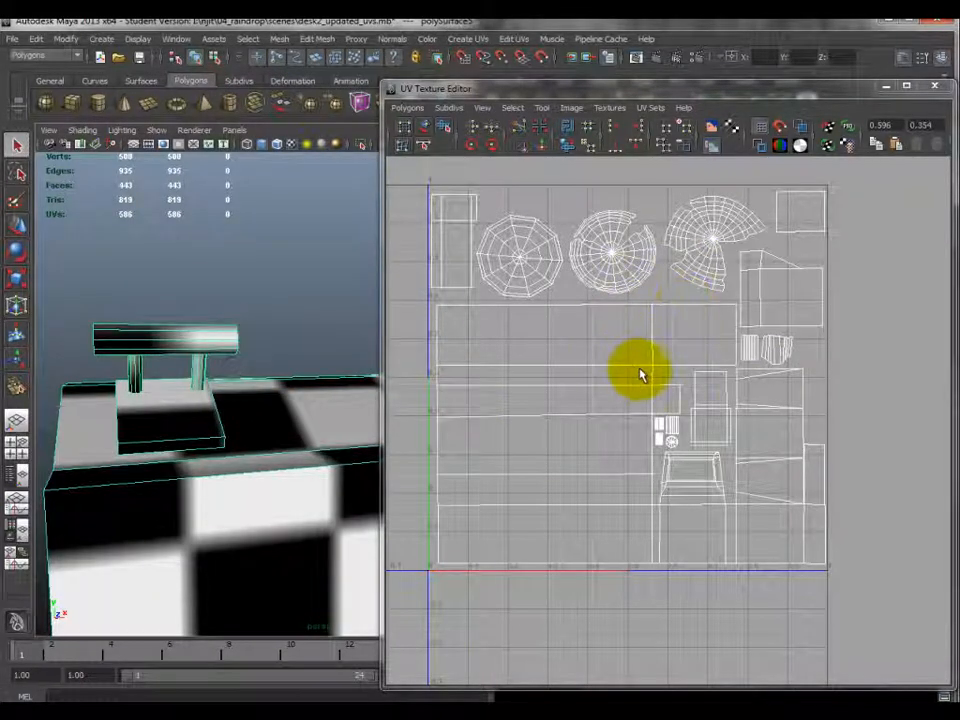
pyautogui.click(608, 250)
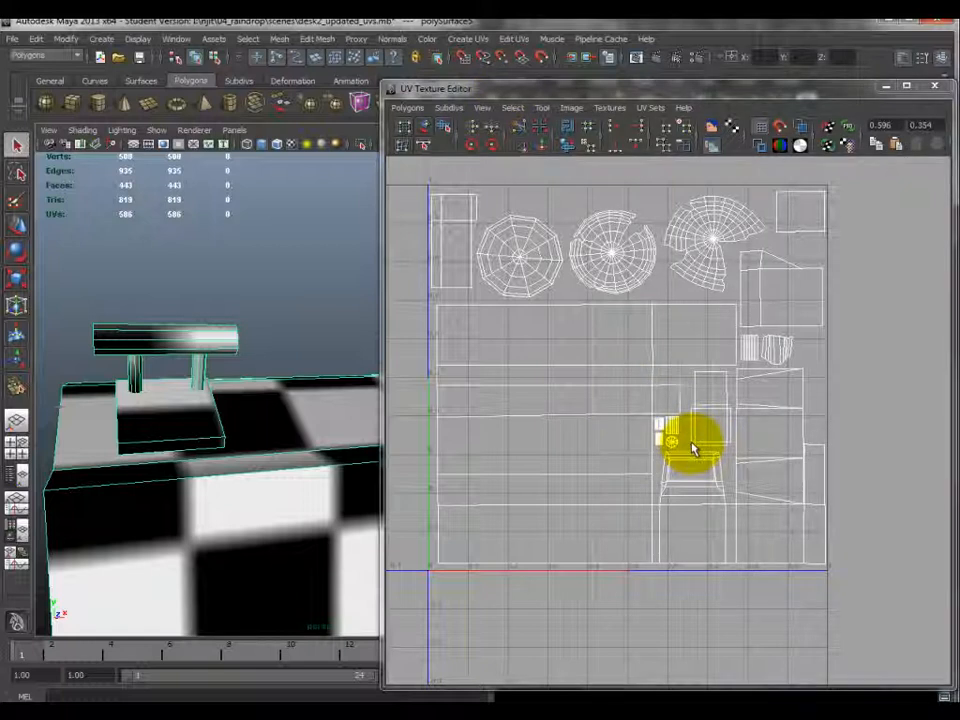
pyautogui.keyDown('alt'); pyautogui.moveTo(296, 306); pyautogui.dragTo(98, 457); pyautogui.keyUp('alt')
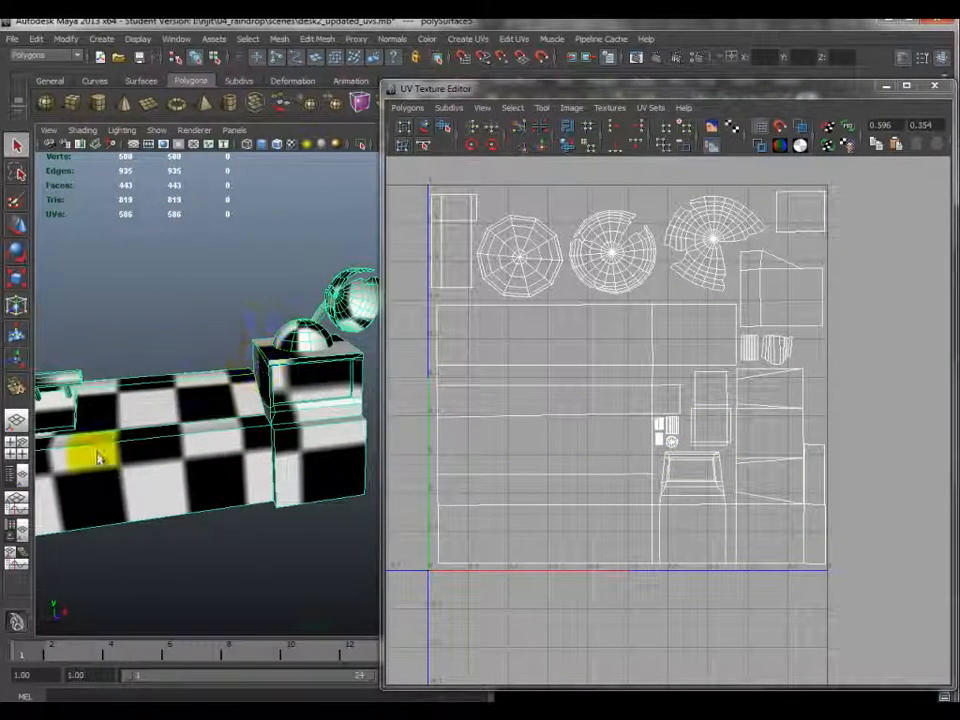
# - Close the UV Texture Editor, switch to the untitled Maya scene and open the UV Texture Editor for its desk
pyautogui.click(938, 88)
pyautogui.moveTo(432, 683)
pyautogui.click(585, 648)
pyautogui.scroll(5, 388, 393)
pyautogui.scroll(-3, 388, 393)
pyautogui.keyDown('alt'); pyautogui.moveTo(356, 385); pyautogui.dragTo(332, 133); pyautogui.keyUp('alt')
pyautogui.click(178, 40)
pyautogui.click(176, 42)
pyautogui.click(178, 39)
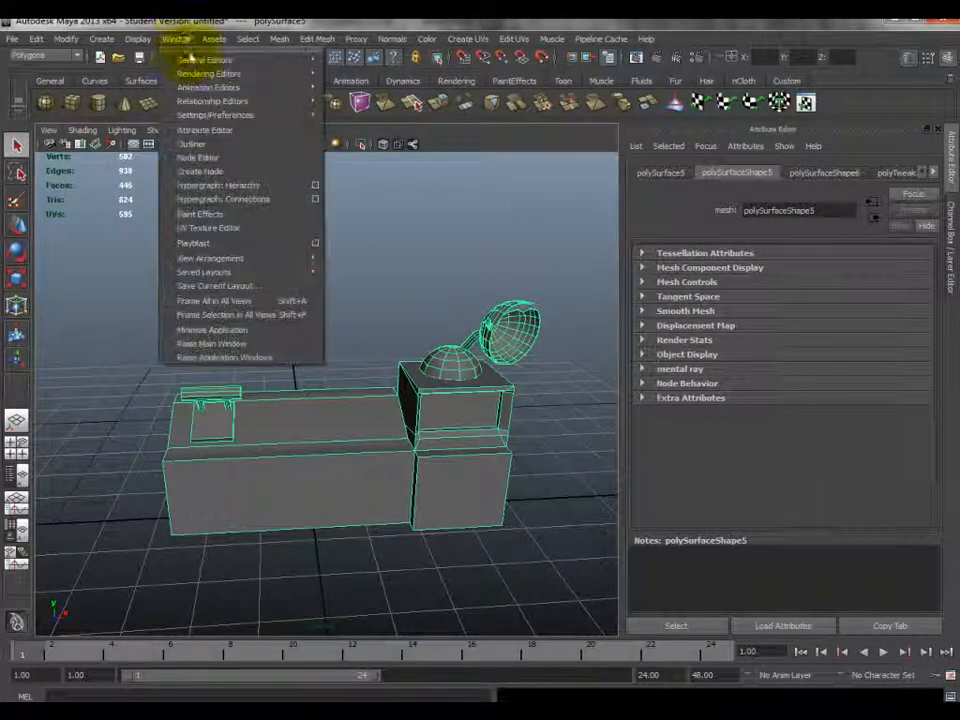
pyautogui.click(240, 228)
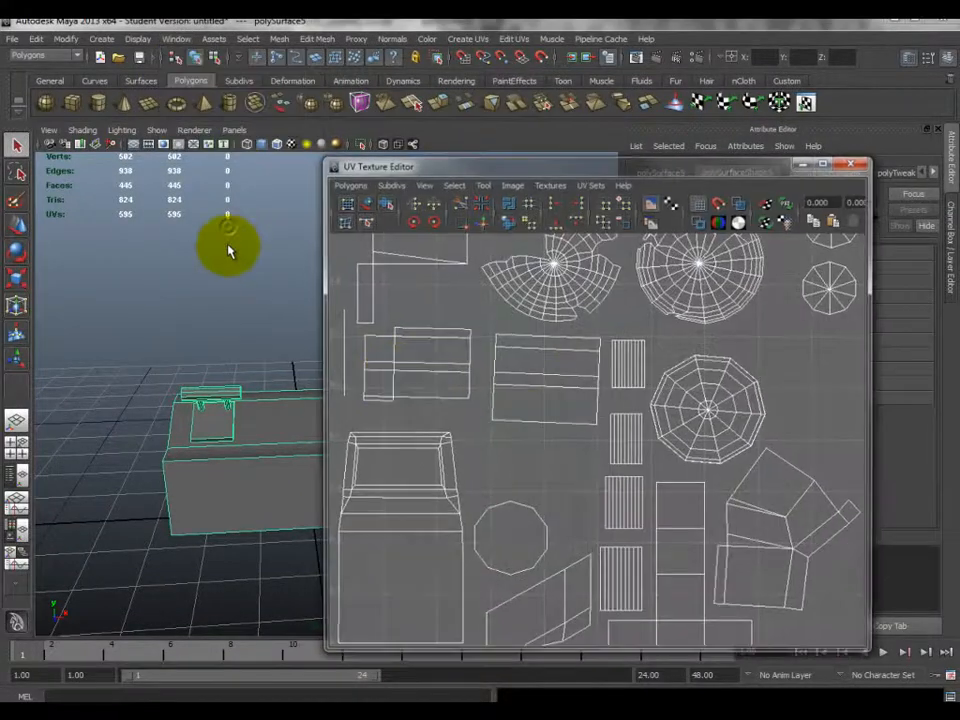
# - Switch to UV selection in the untitled scene's layout and select the UVs of the plain circular shell
pyautogui.scroll(-5, 547, 363)
pyautogui.scroll(3, 547, 363)
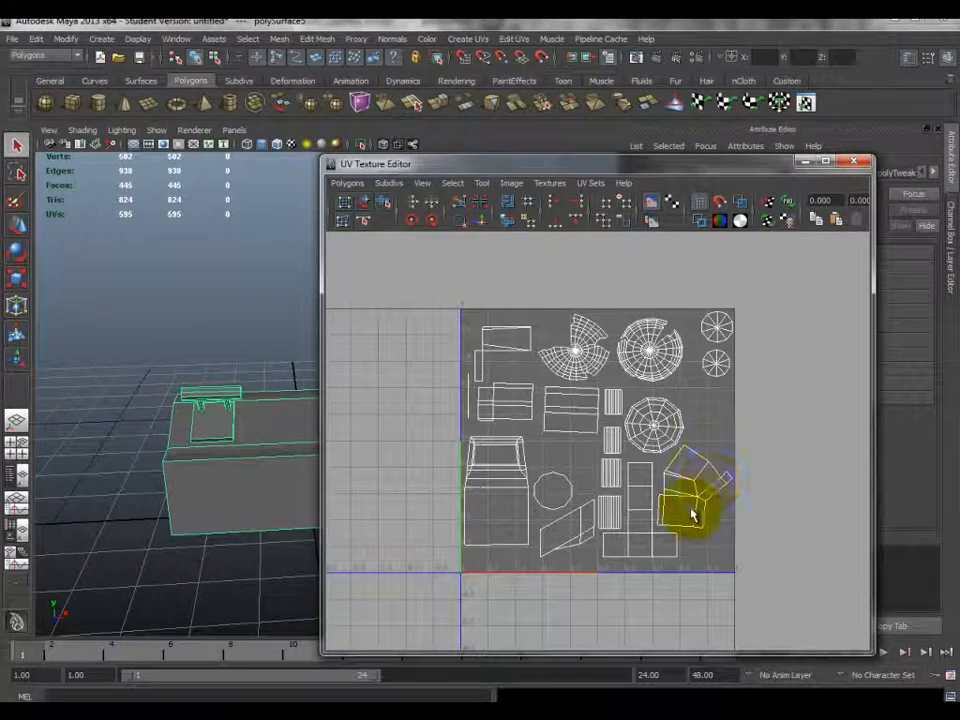
pyautogui.scroll(1, 684, 509)
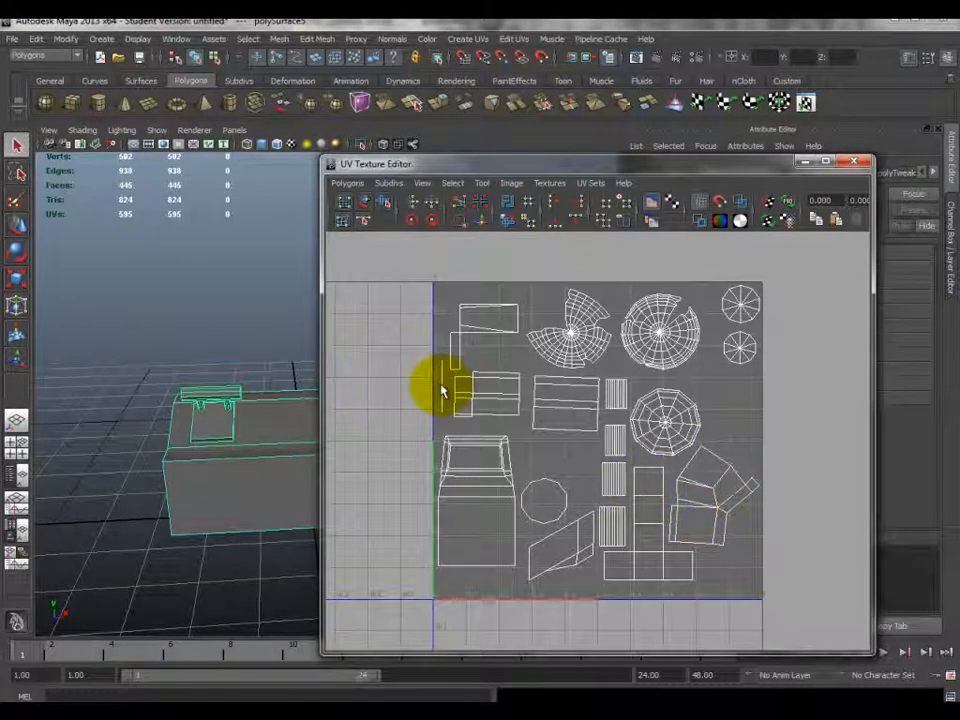
pyautogui.moveTo(441, 388); pyautogui.dragTo(484, 386, button='right')
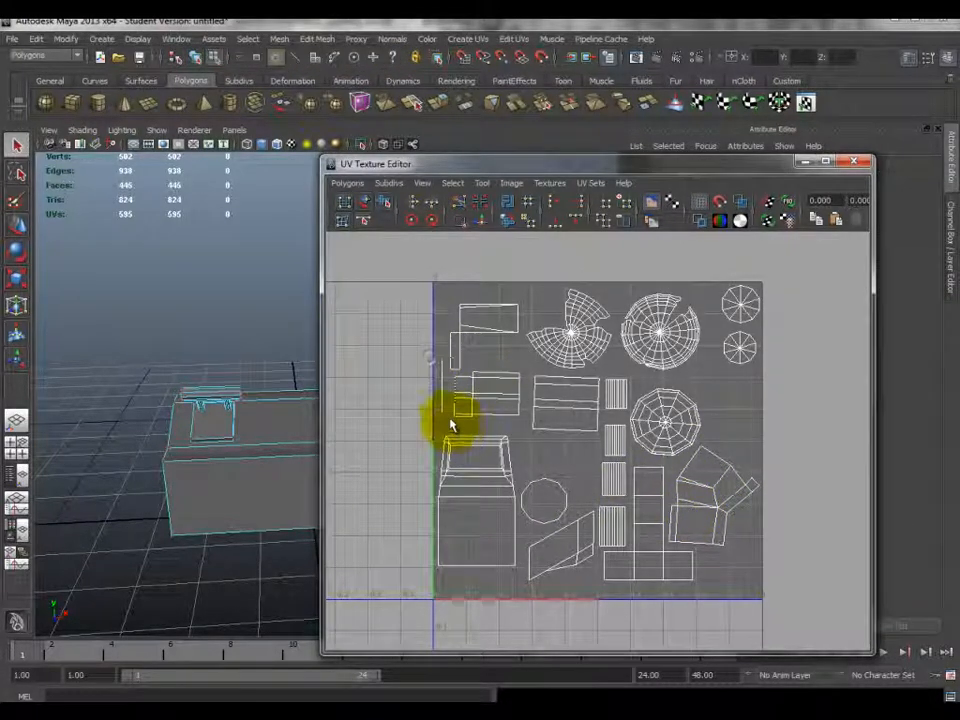
pyautogui.click(450, 424)
pyautogui.moveTo(441, 384); pyautogui.dragTo(449, 420)
pyautogui.moveTo(523, 469); pyautogui.dragTo(567, 532)
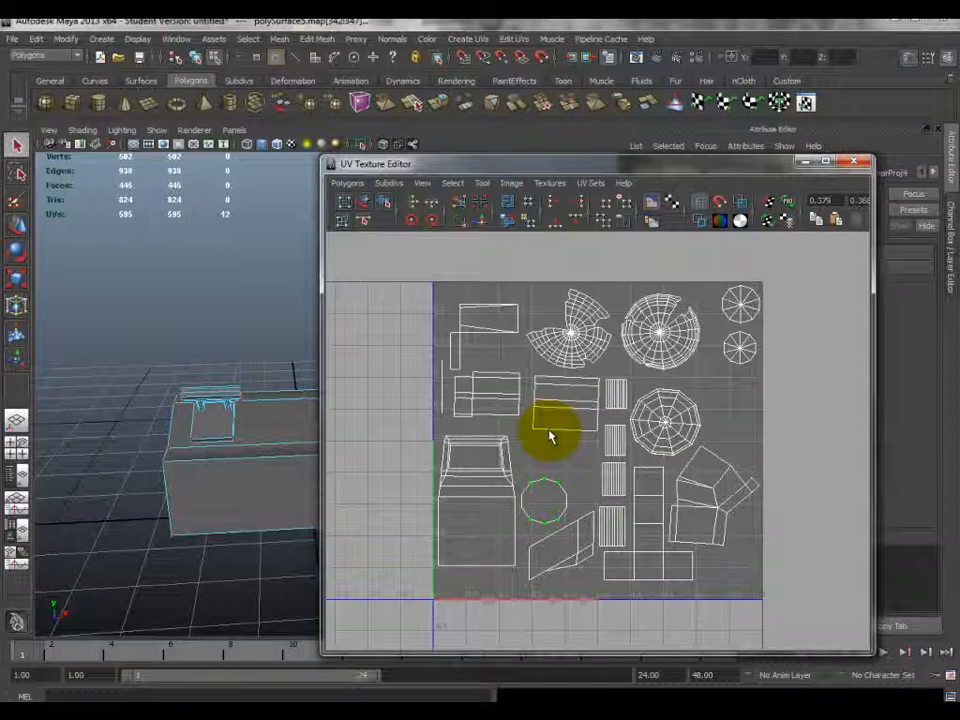
# - Select the UVs of the banded rectangular shell above the circle and activate the Move tool
pyautogui.rightClick(589, 398)
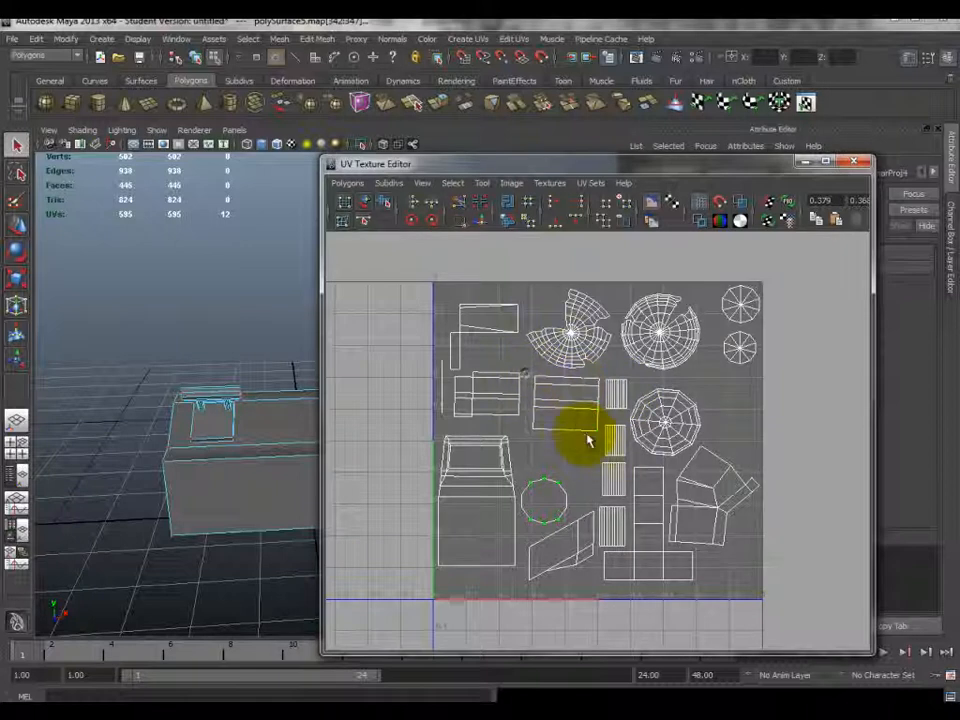
pyautogui.click(557, 395)
pyautogui.press('w')
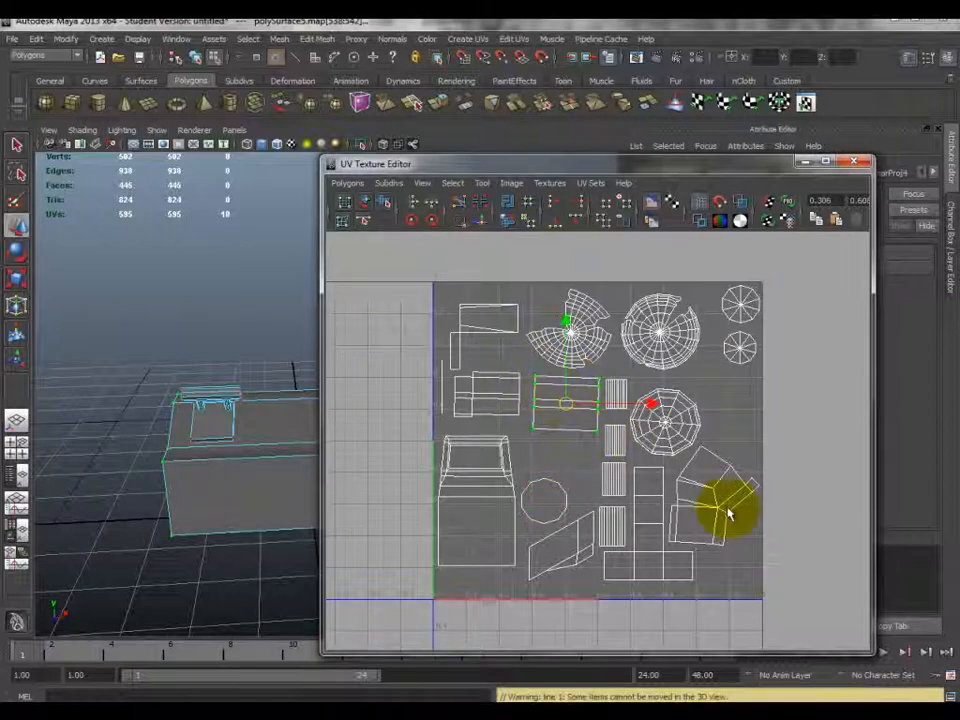
# - Select the slanted UV shell, move it toward the lower edge of the UV square and scale it up slightly
pyautogui.click(528, 547)
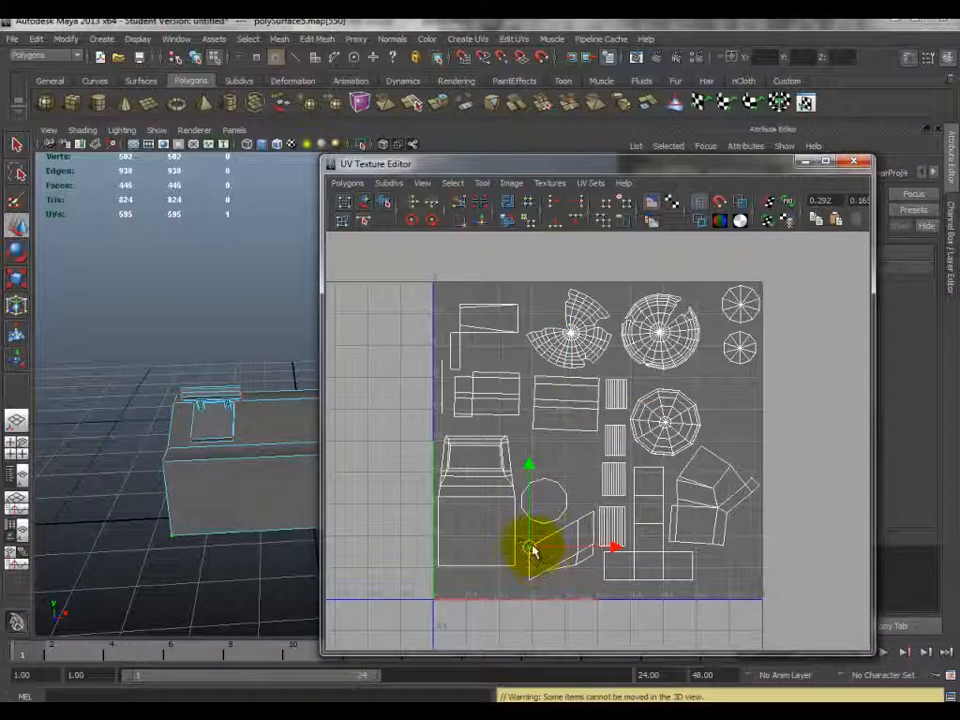
pyautogui.keyDown('ctrl'); pyautogui.moveTo(532, 550); pyautogui.dragTo(606, 510, button='right'); pyautogui.keyUp('ctrl')
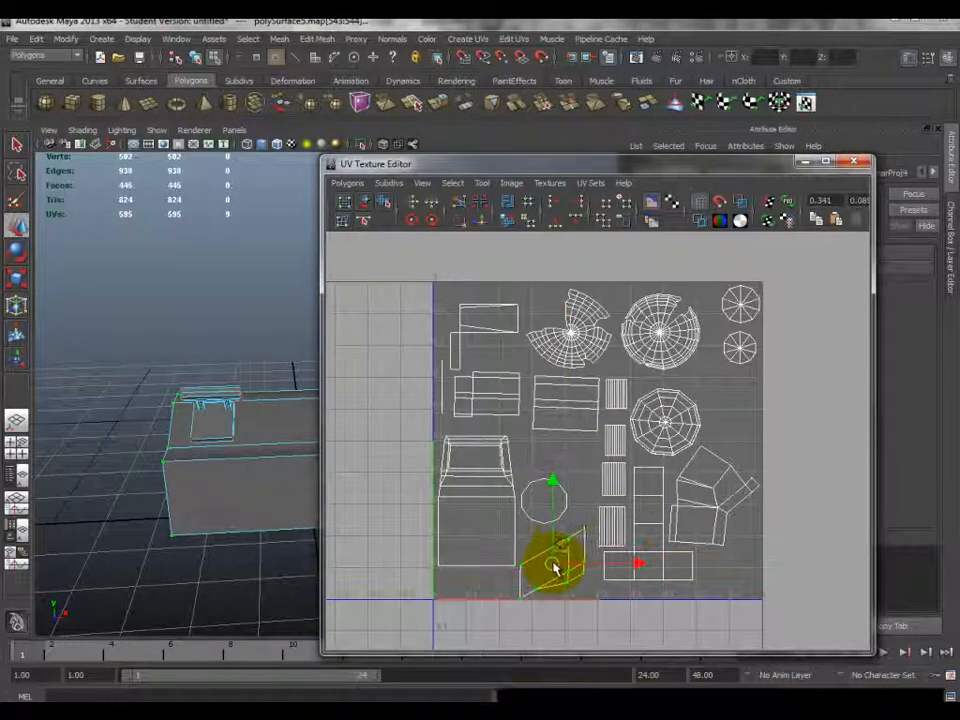
pyautogui.press('r')
pyautogui.moveTo(557, 560); pyautogui.dragTo(574, 570)
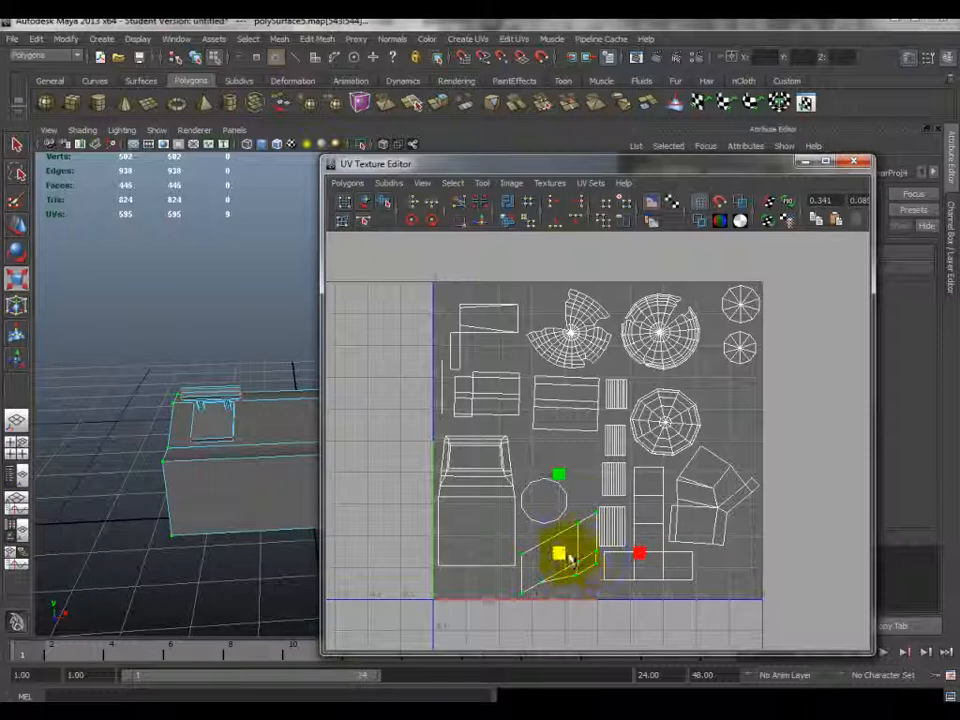
# - Select the large tapered UV shell and move it down to the lower edge of the UV square
pyautogui.click(444, 476)
pyautogui.keyDown('ctrl'); pyautogui.moveTo(444, 476); pyautogui.dragTo(476, 500, button='right'); pyautogui.keyUp('ctrl')
pyautogui.press('w')
pyautogui.moveTo(476, 502); pyautogui.dragTo(477, 527)
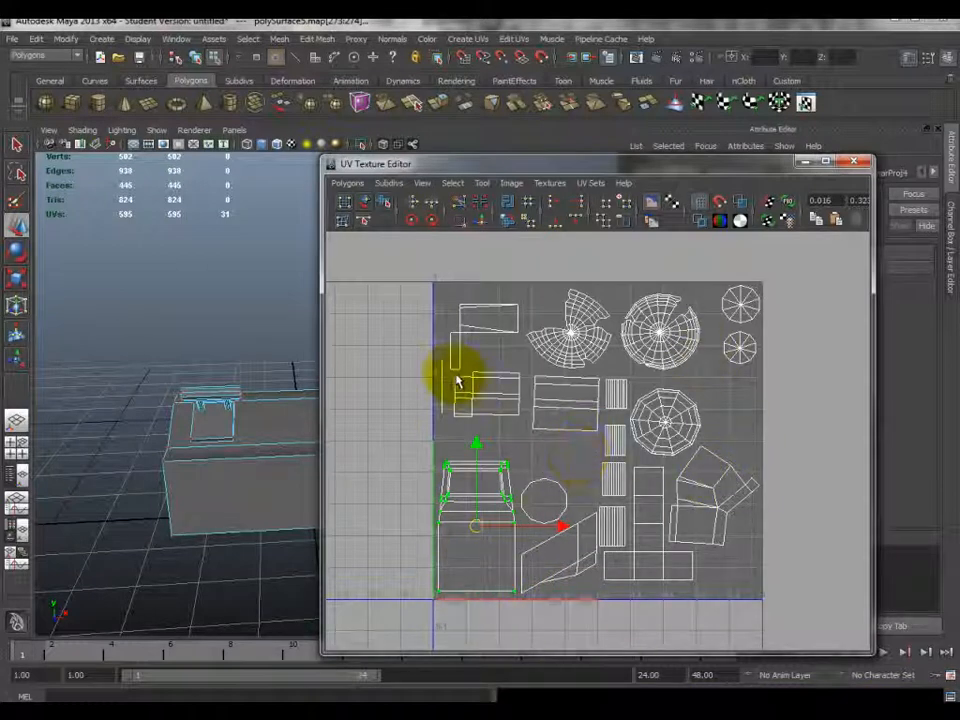
# - Select the overlapping rectangular UV shell, move the editor window aside and view the matching faces on the desk's back
pyautogui.moveTo(469, 380); pyautogui.dragTo(484, 398)
pyautogui.keyDown('ctrl'); pyautogui.moveTo(471, 381); pyautogui.dragTo(530, 360, button='right'); pyautogui.keyUp('ctrl')
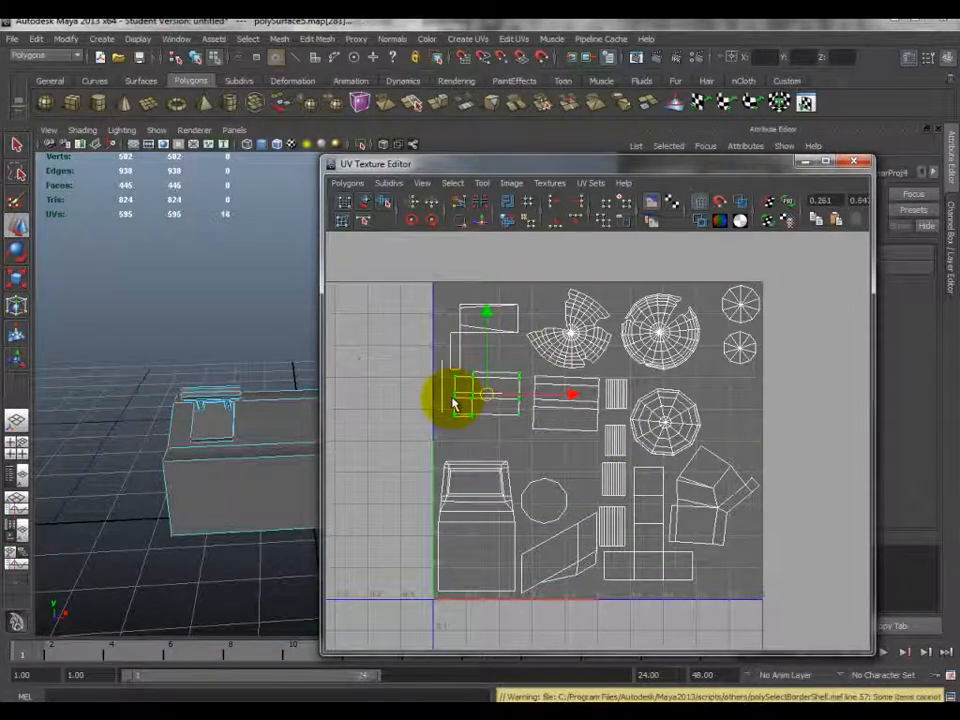
pyautogui.moveTo(455, 172); pyautogui.dragTo(623, 177)
pyautogui.keyDown('alt'); pyautogui.moveTo(347, 424); pyautogui.dragTo(158, 502); pyautogui.keyUp('alt')
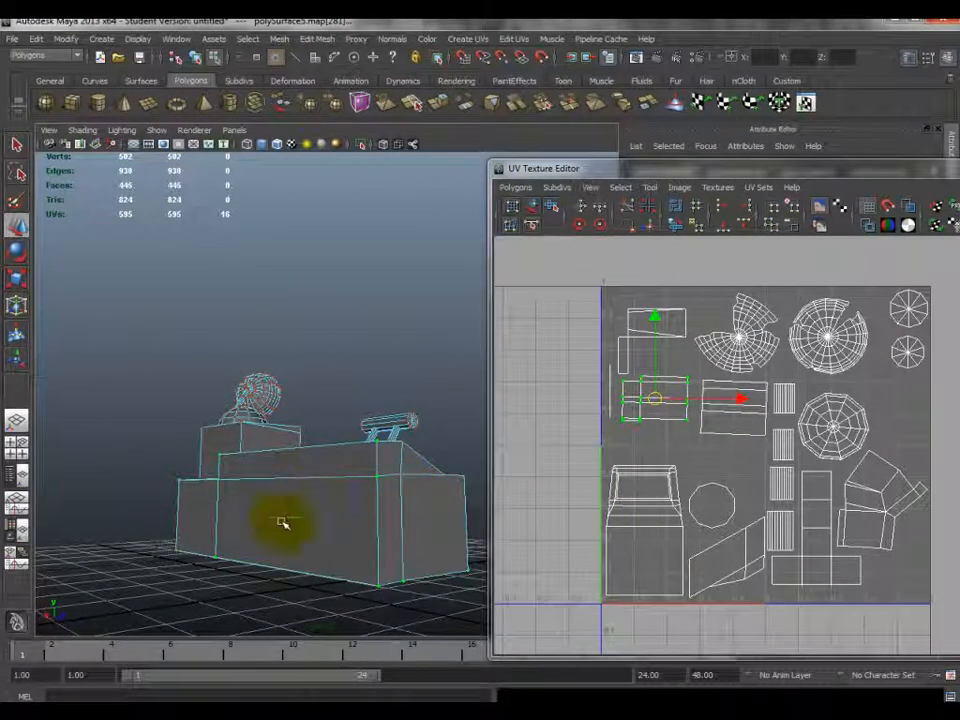
# - Try to enlarge the overlapping rectangular UV shell uniformly and undo the scaling
pyautogui.press('r')
pyautogui.moveTo(660, 408); pyautogui.dragTo(782, 471)
pyautogui.hotkey('ctrl', 'z')
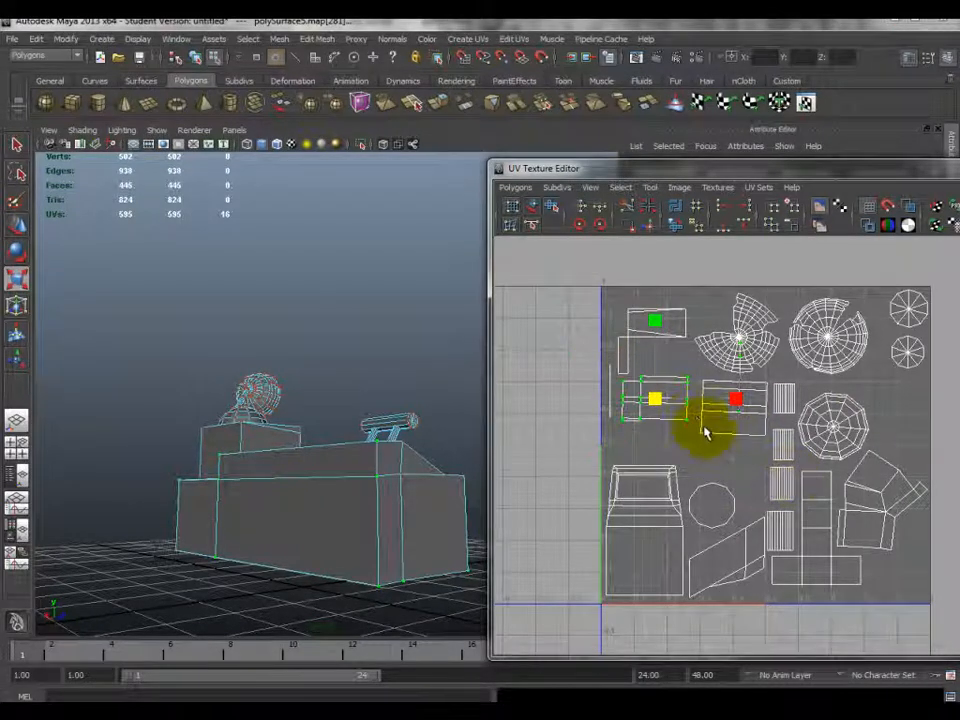
# - Select the horizontally banded rectangular UV shell, try to scale it up to about double size, and undo the scaling
pyautogui.click(701, 436)
pyautogui.keyDown('ctrl'); pyautogui.moveTo(700, 428); pyautogui.dragTo(768, 411, button='right'); pyautogui.keyUp('ctrl')
pyautogui.keyDown('alt'); pyautogui.moveTo(443, 420); pyautogui.dragTo(275, 457); pyautogui.keyUp('alt')
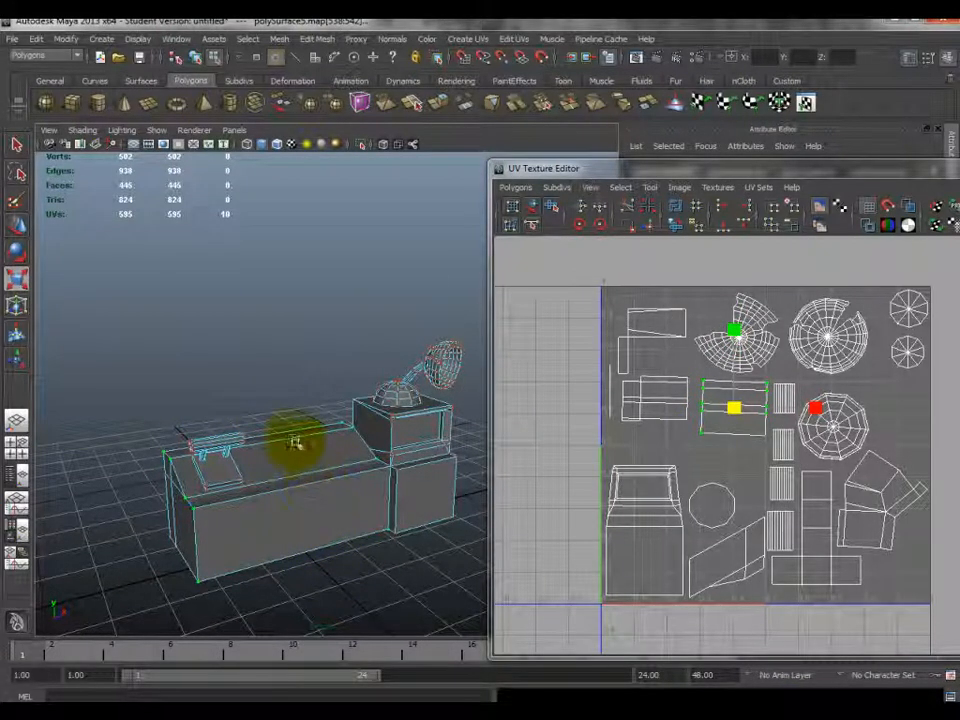
pyautogui.moveTo(726, 405); pyautogui.dragTo(823, 412)
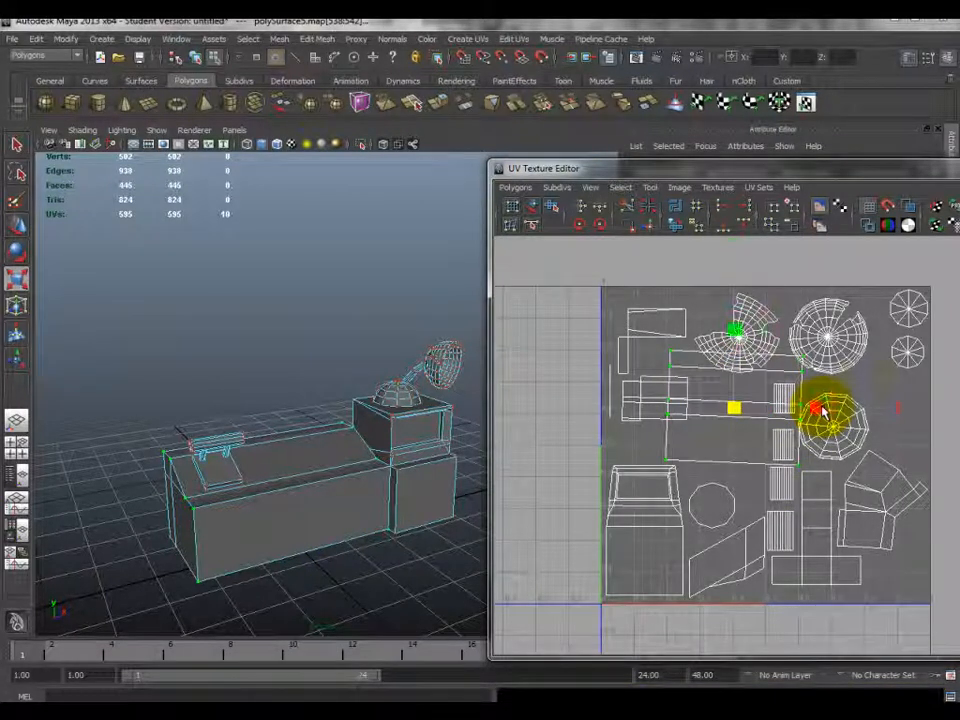
pyautogui.hotkey('ctrl', 'z')
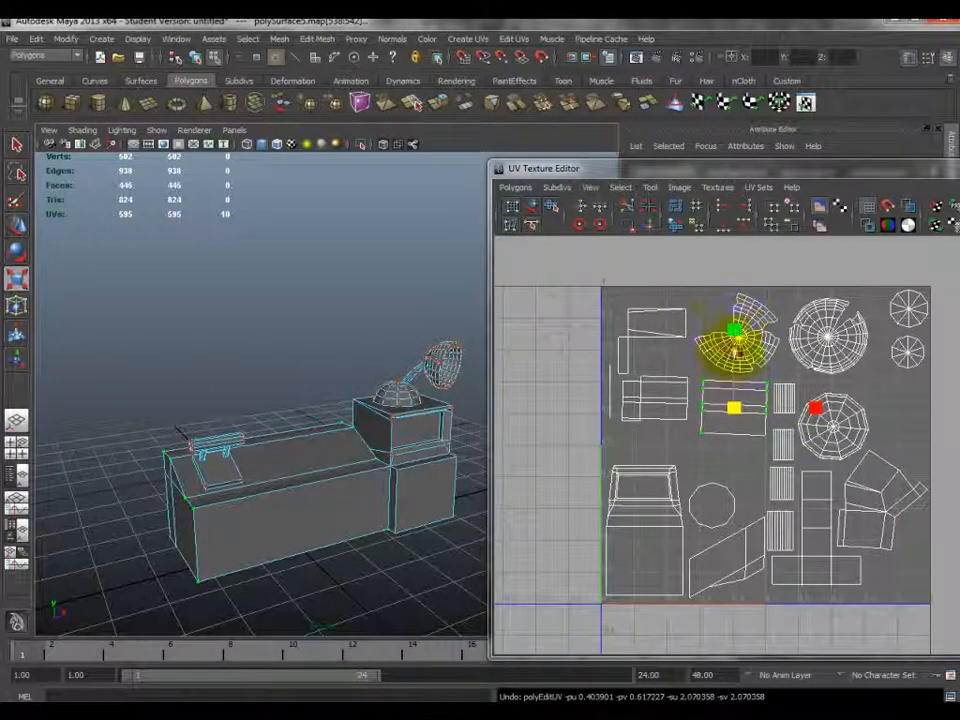
# - View the desk from the front and select the T-shaped UV shell in the lower part of the UV square
pyautogui.keyDown('alt'); pyautogui.moveTo(332, 365); pyautogui.dragTo(215, 395, button='middle'); pyautogui.keyUp('alt')
pyautogui.keyDown('alt'); pyautogui.moveTo(215, 395); pyautogui.dragTo(420, 386, button='right'); pyautogui.keyUp('alt')
pyautogui.keyDown('alt'); pyautogui.moveTo(420, 386); pyautogui.dragTo(366, 378); pyautogui.keyUp('alt')
pyautogui.scroll(-2, 407, 395)
pyautogui.scroll(-1, 386, 390)
pyautogui.scroll(1, 376, 404)
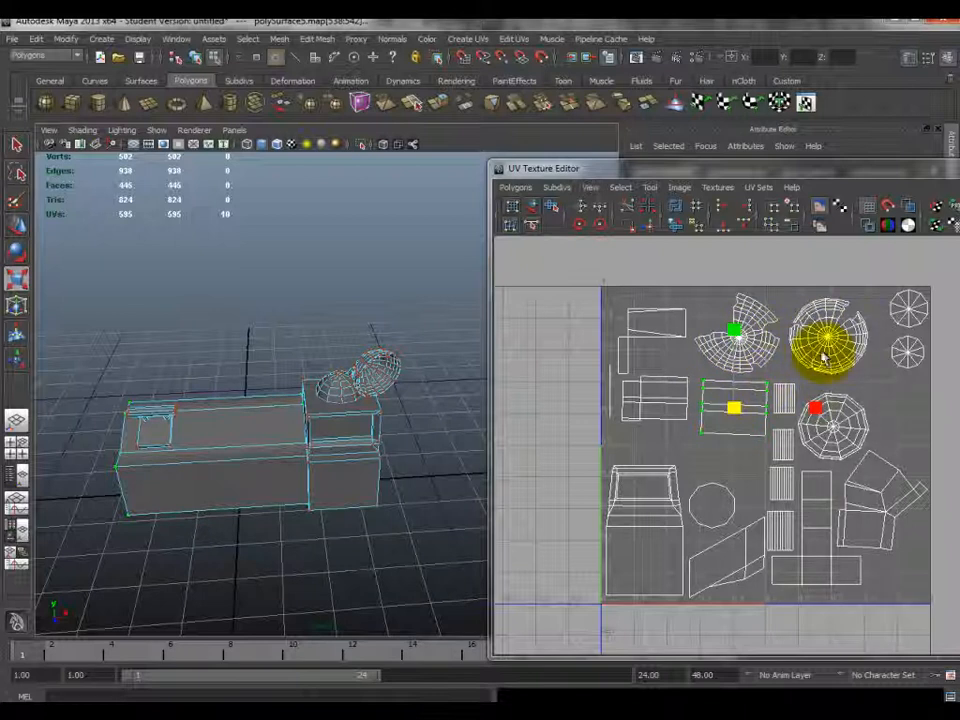
pyautogui.moveTo(814, 560); pyautogui.dragTo(790, 538, button='right')
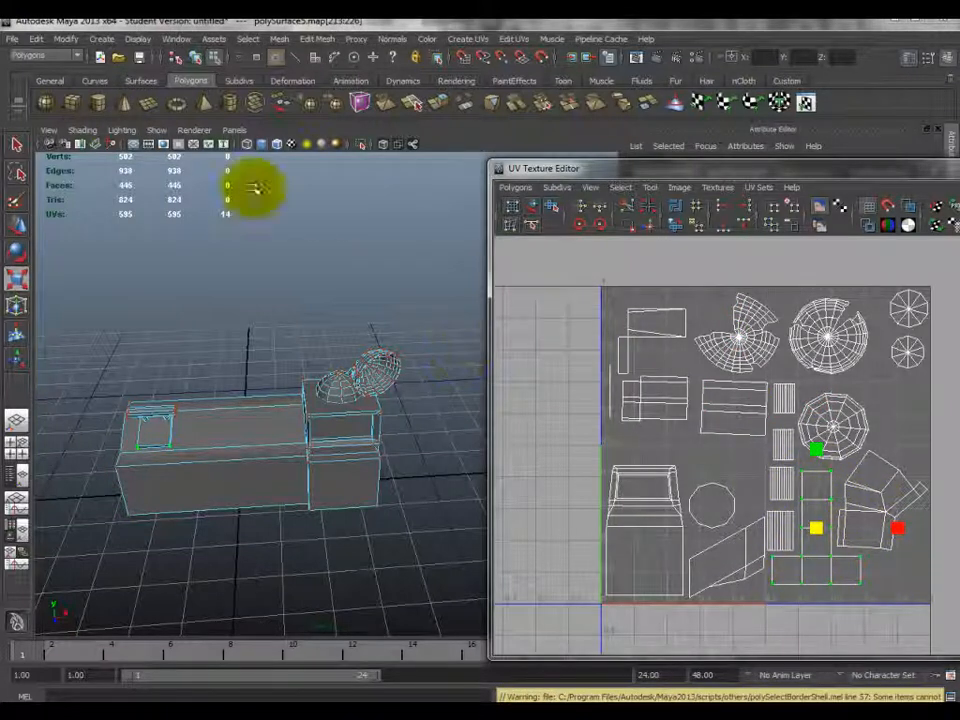
# - Create a polygon cube as a tall, narrow box beside the desk for comparing its default UV layout
pyautogui.click(103, 40)
pyautogui.moveTo(130, 73)
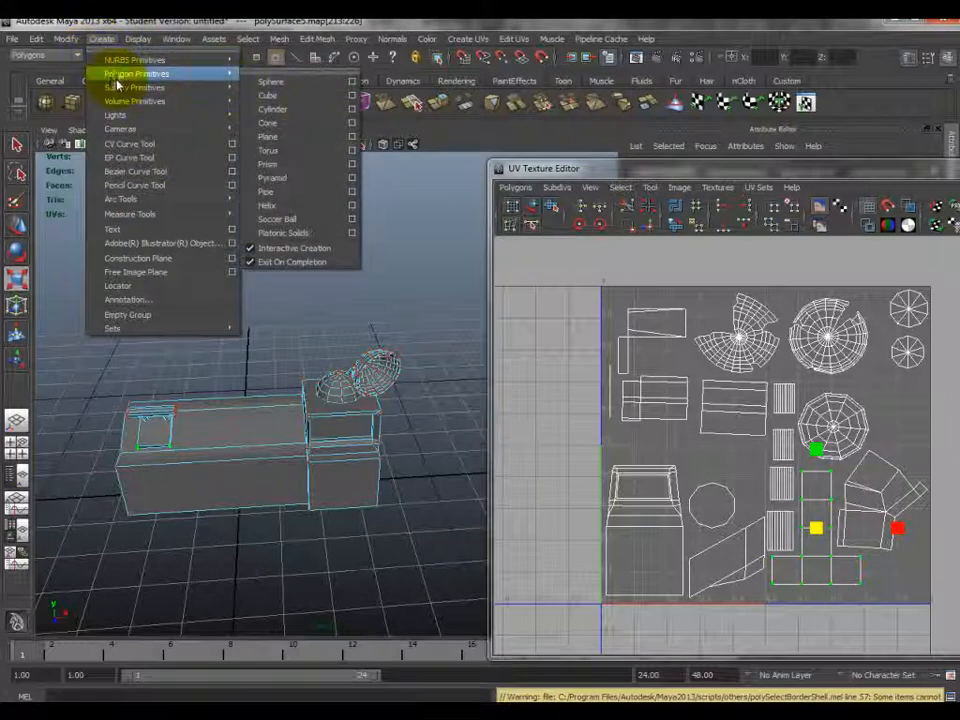
pyautogui.click(268, 95)
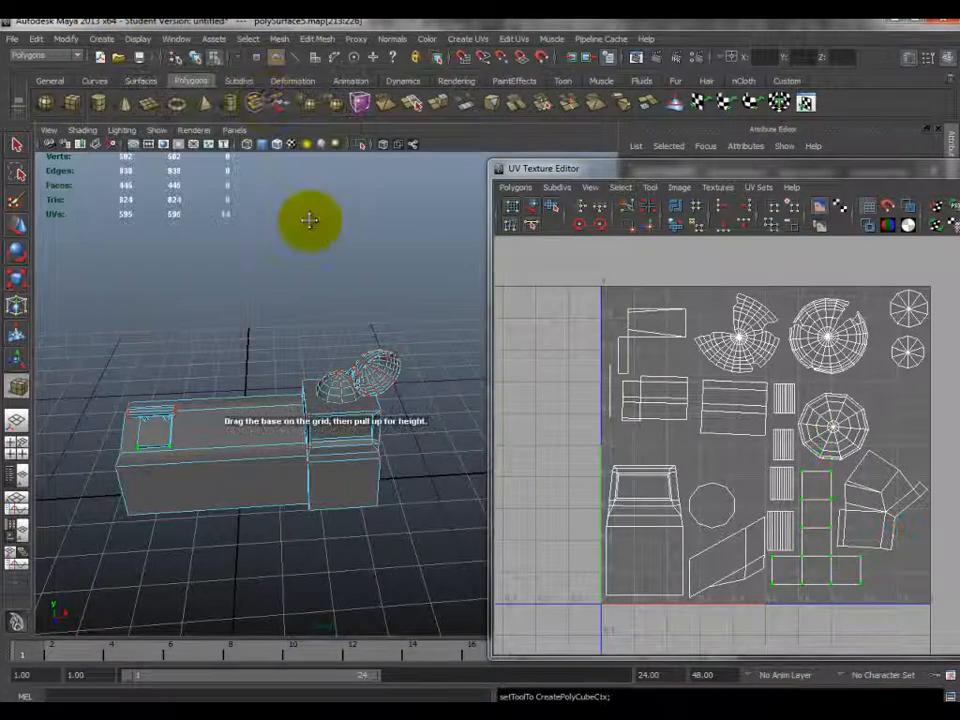
pyautogui.keyDown('alt'); pyautogui.moveTo(306, 216); pyautogui.dragTo(360, 396); pyautogui.keyUp('alt')
pyautogui.moveTo(396, 464); pyautogui.dragTo(437, 352)
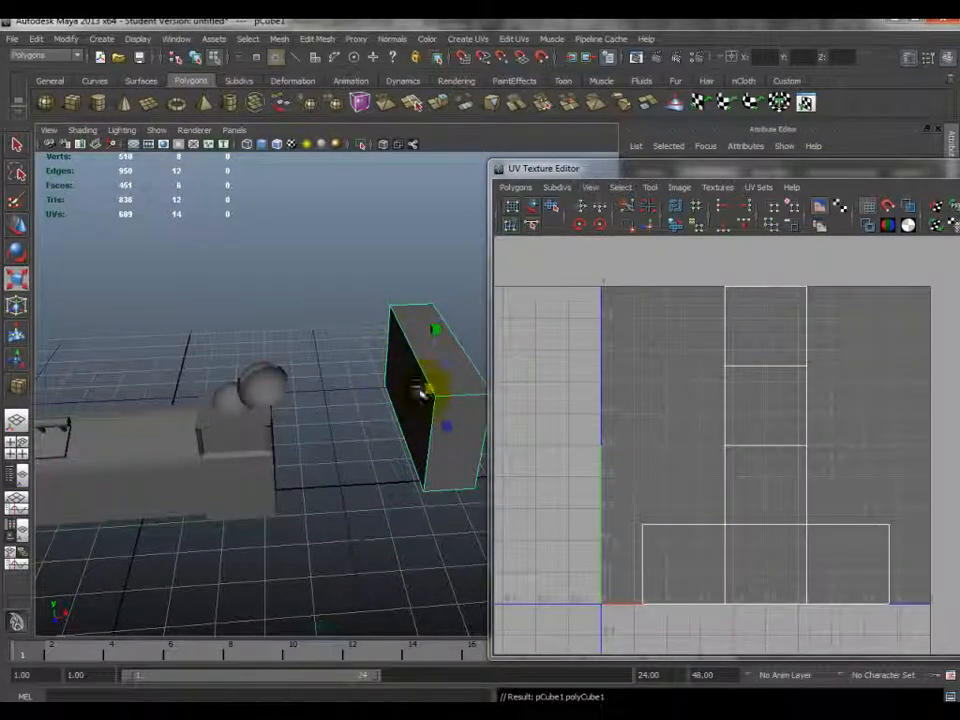
pyautogui.keyDown('alt'); pyautogui.moveTo(412, 343); pyautogui.dragTo(390, 360); pyautogui.keyUp('alt')
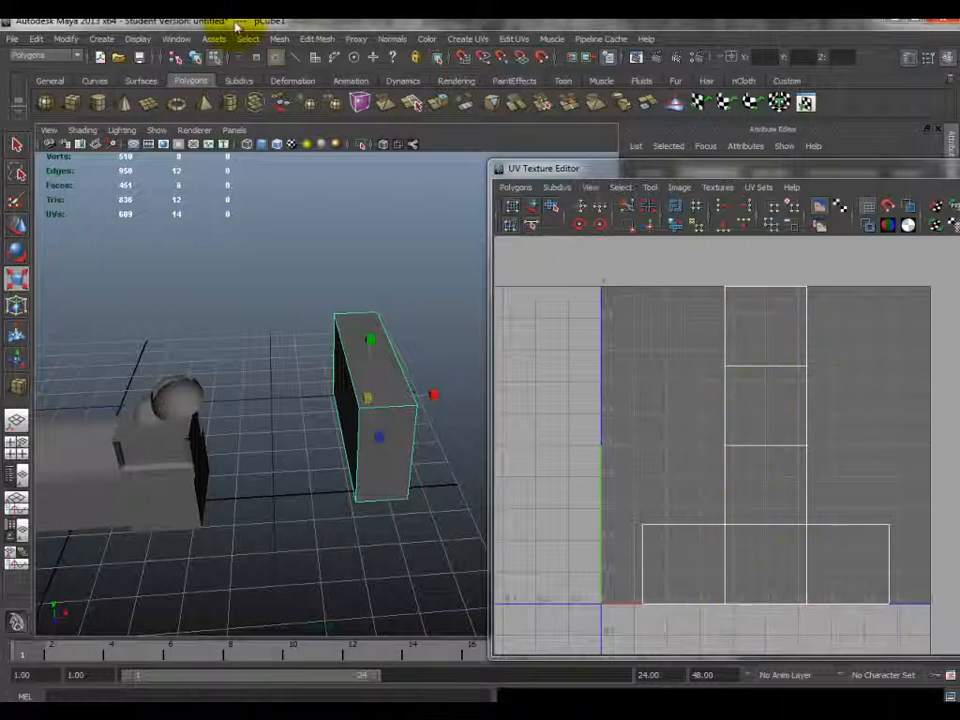
# - Create a polygon cylinder behind the box and stretch it vertically into a tall column
pyautogui.click(101, 39)
pyautogui.moveTo(155, 73)
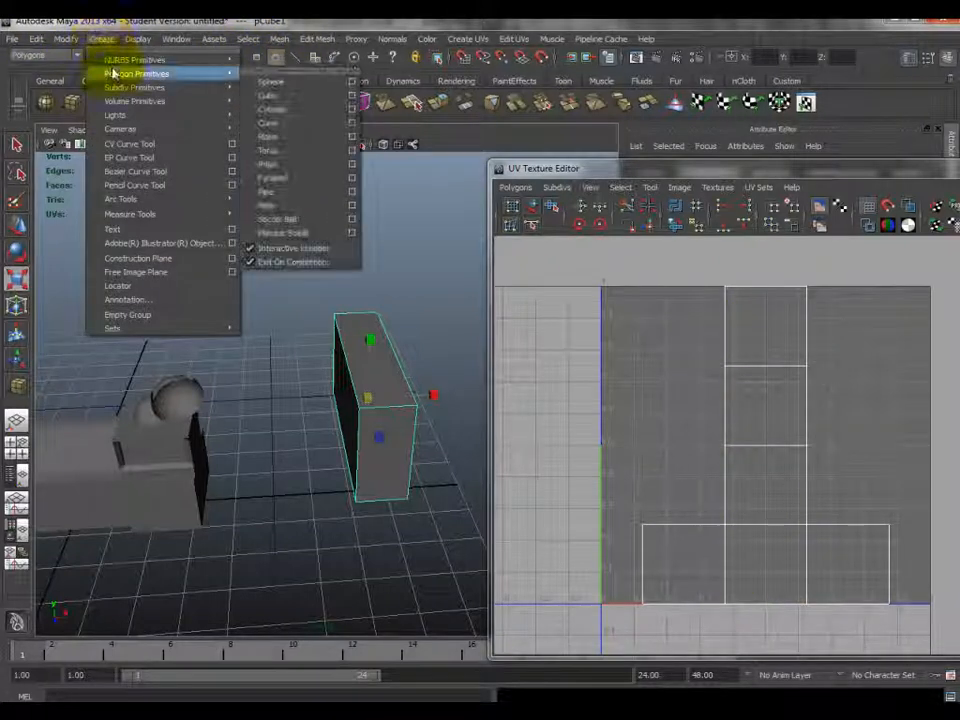
pyautogui.click(282, 110)
pyautogui.moveTo(255, 285)
pyautogui.mouseDown()
pyautogui.moveTo(275, 282)
pyautogui.moveTo(261, 178)
pyautogui.mouseUp()
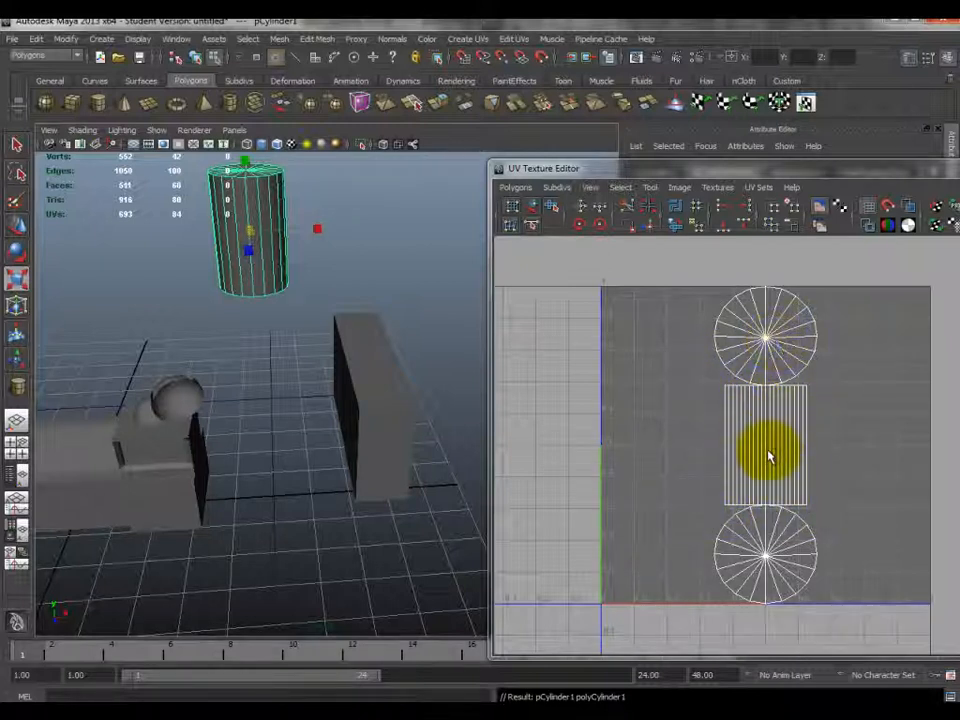
pyautogui.keyDown('alt'); pyautogui.moveTo(266, 223); pyautogui.dragTo(240, 377, button='middle'); pyautogui.keyUp('alt')
pyautogui.keyDown('alt'); pyautogui.moveTo(240, 377); pyautogui.dragTo(214, 231); pyautogui.keyUp('alt')
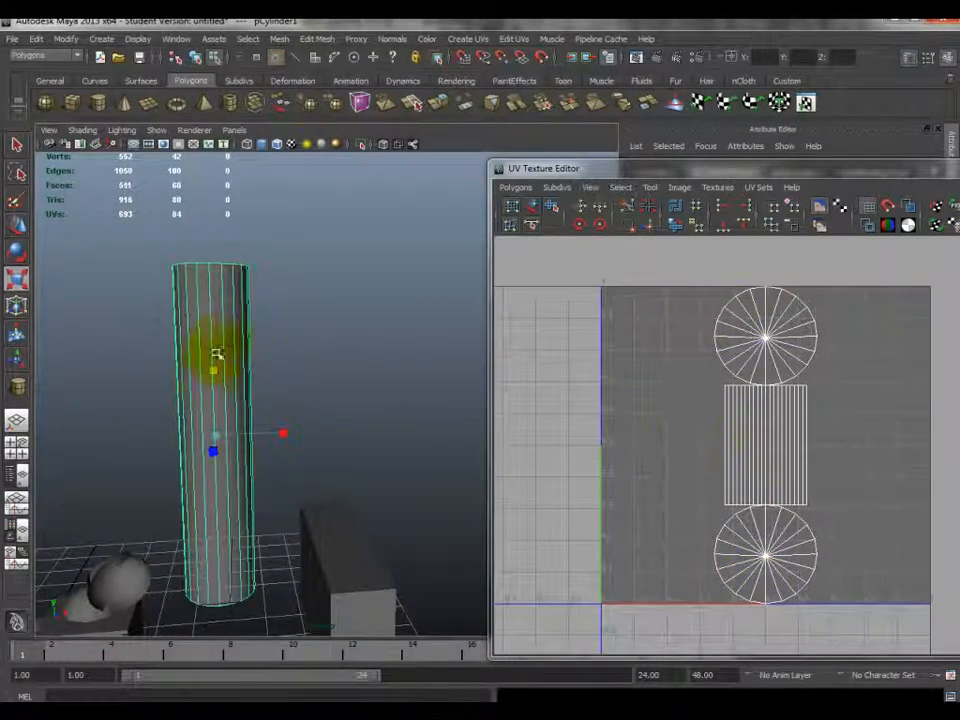
# - Assign a new Lambert material to the cylinder, close the UV Texture Editor and map a Checker texture to the material's color
pyautogui.moveTo(219, 341); pyautogui.dragTo(240, 541, button='right')
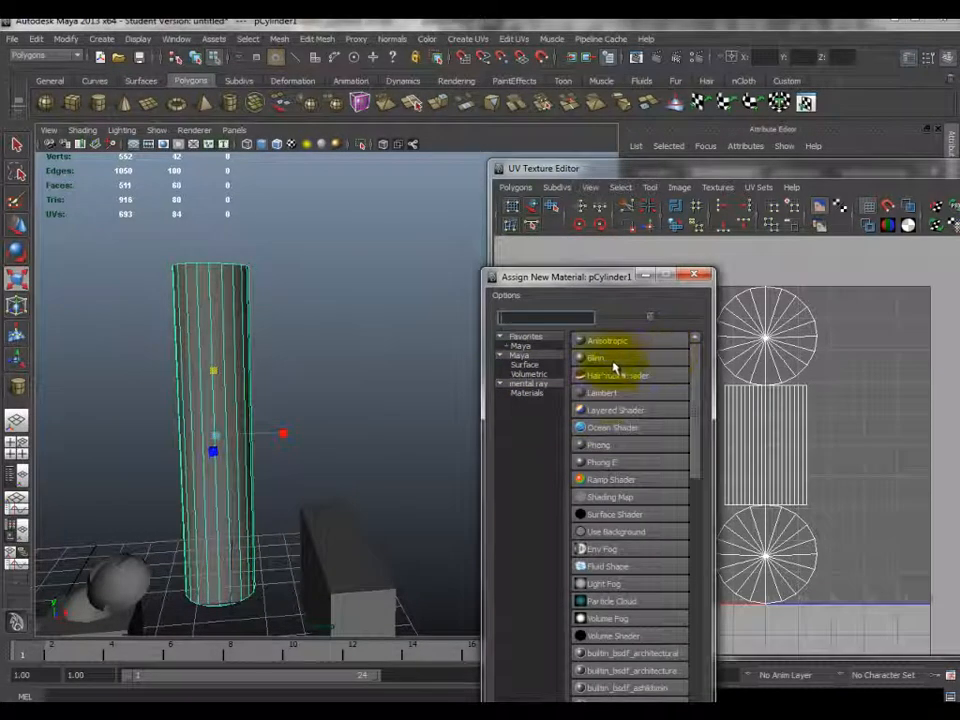
pyautogui.click(608, 392)
pyautogui.moveTo(900, 178); pyautogui.dragTo(500, 246)
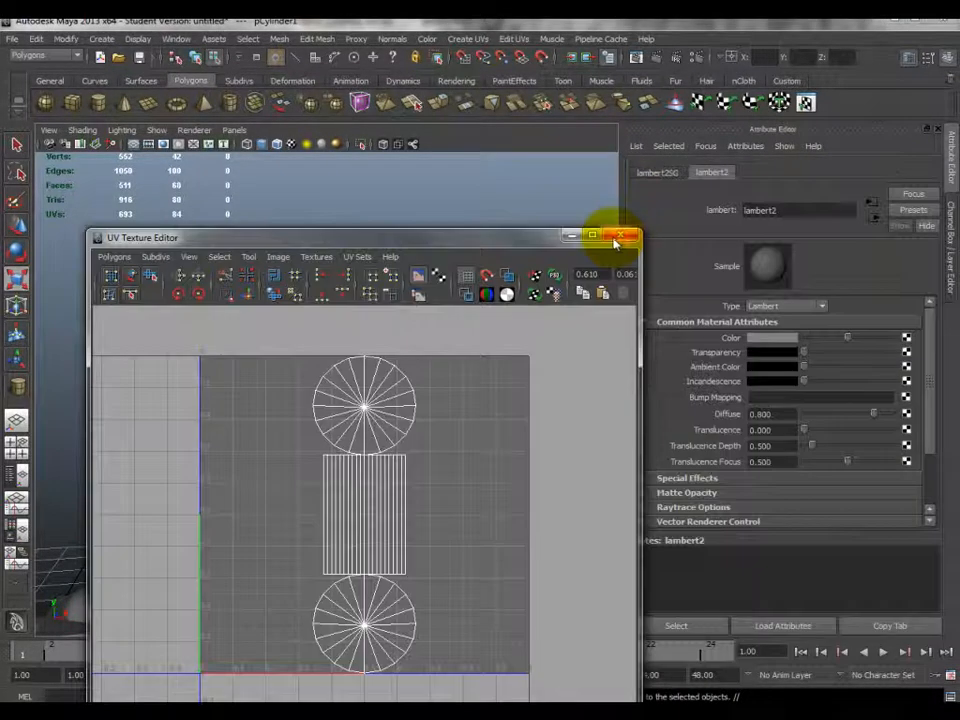
pyautogui.click(617, 239)
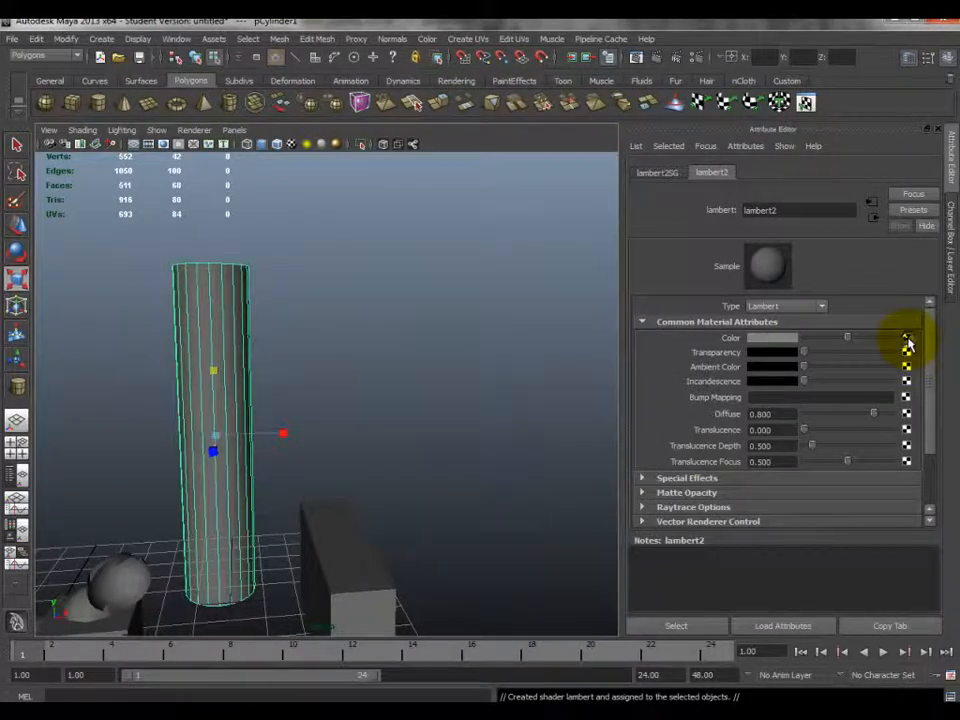
pyautogui.click(907, 341)
pyautogui.click(652, 359)
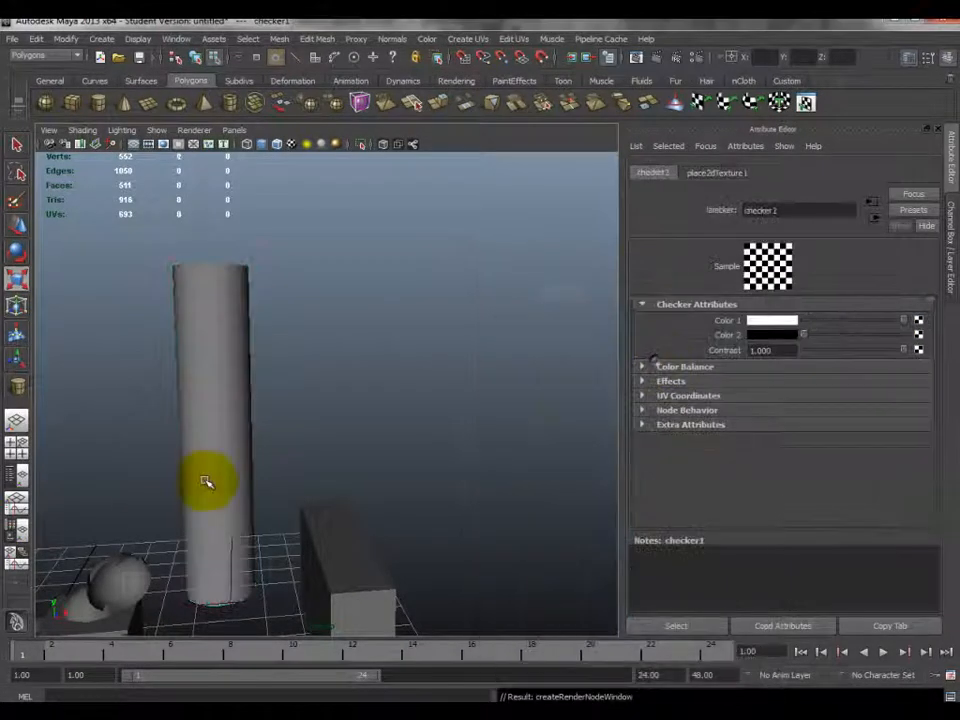
# - Turn on textured display, select the cylinder as an object and show its UVs in the UV Texture Editor beside the model
pyautogui.click(290, 148)
pyautogui.keyDown('alt'); pyautogui.moveTo(270, 424); pyautogui.dragTo(377, 439); pyautogui.keyUp('alt')
pyautogui.click(372, 418)
pyautogui.moveTo(367, 376); pyautogui.dragTo(436, 350, button='right')
pyautogui.click(100, 690)
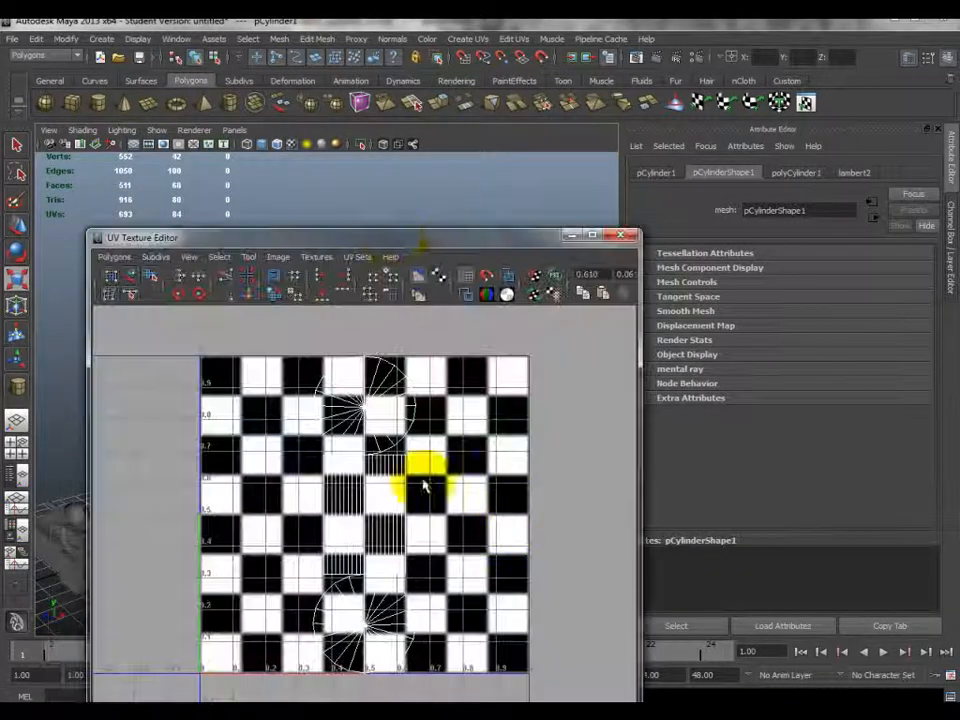
pyautogui.moveTo(396, 243); pyautogui.dragTo(773, 185)
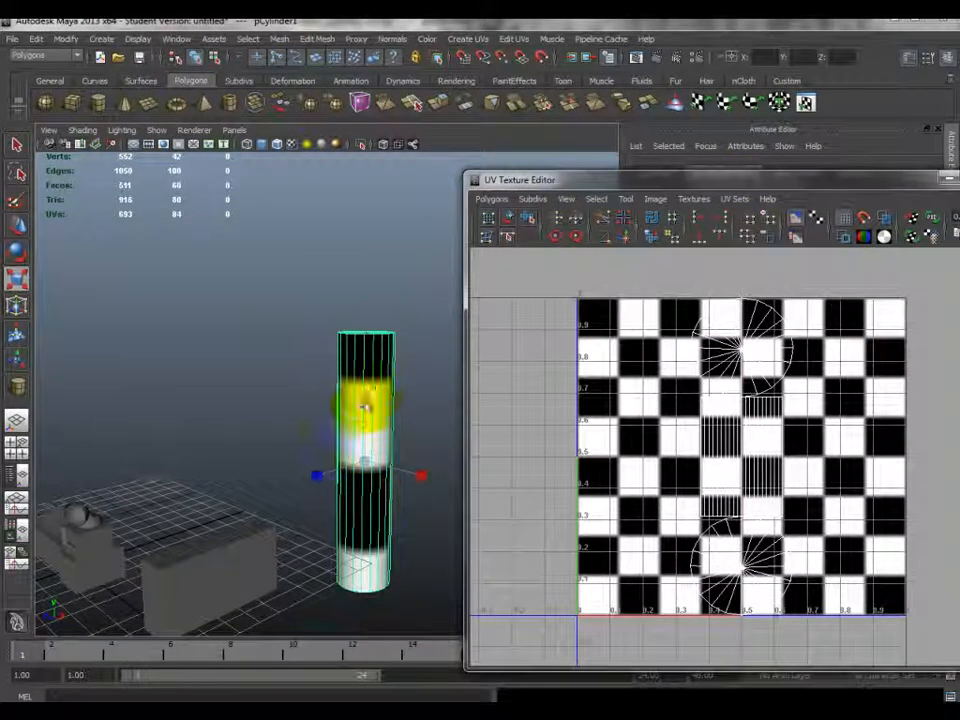
# - Scale the checkered cylinder much taller and view its stretched texture from a distance
pyautogui.moveTo(366, 396); pyautogui.dragTo(376, 327)
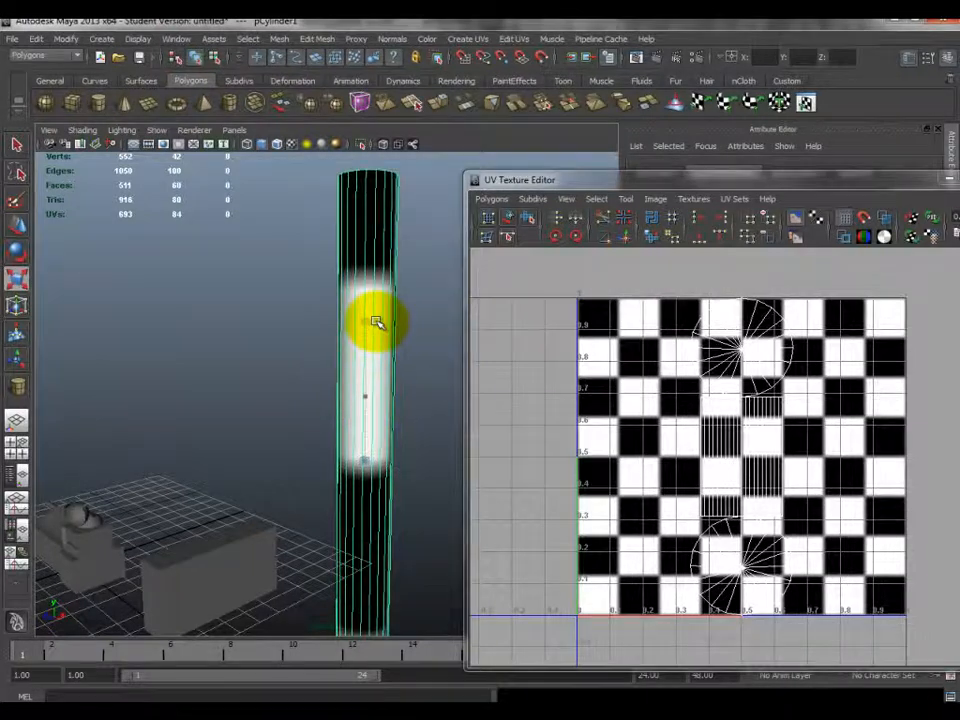
pyautogui.scroll(-5, 386, 375)
pyautogui.keyDown('alt'); pyautogui.moveTo(352, 406); pyautogui.dragTo(306, 448); pyautogui.keyUp('alt')
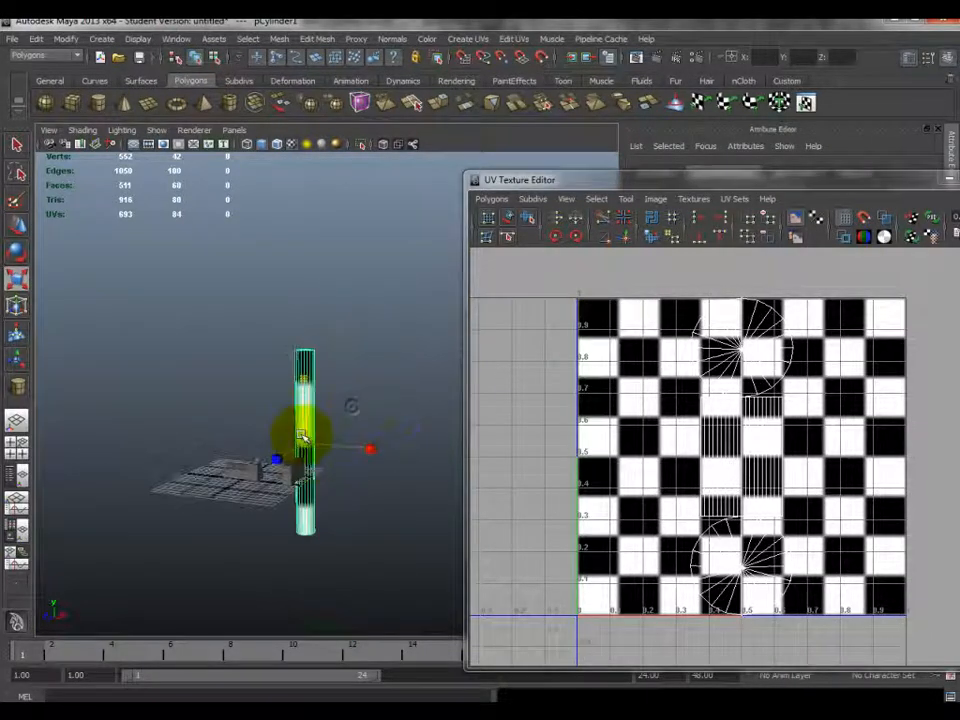
pyautogui.moveTo(305, 378)
pyautogui.keyDown('alt'); pyautogui.mouseDown()
pyautogui.moveTo(300, 300)
pyautogui.moveTo(392, 431)
pyautogui.moveTo(302, 383)
pyautogui.mouseUp(); pyautogui.keyUp('alt')
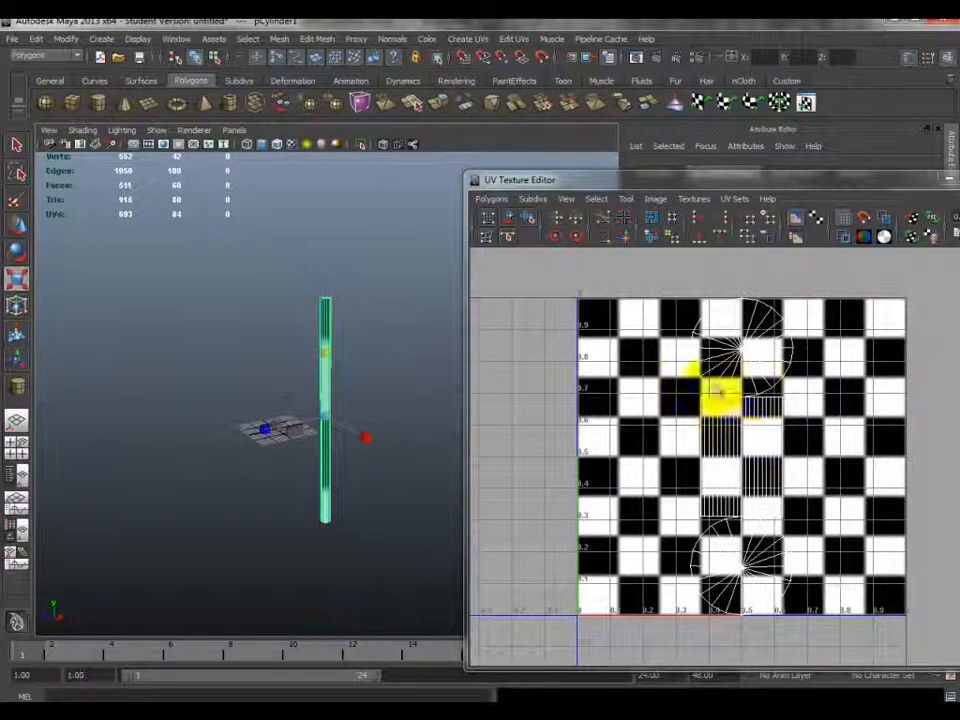
# - Select the cylinder's side UV shell, move it away from the cap shells and stretch it to nearly the UV square's full height
pyautogui.moveTo(722, 425); pyautogui.dragTo(738, 468, button='right')
pyautogui.click(708, 518)
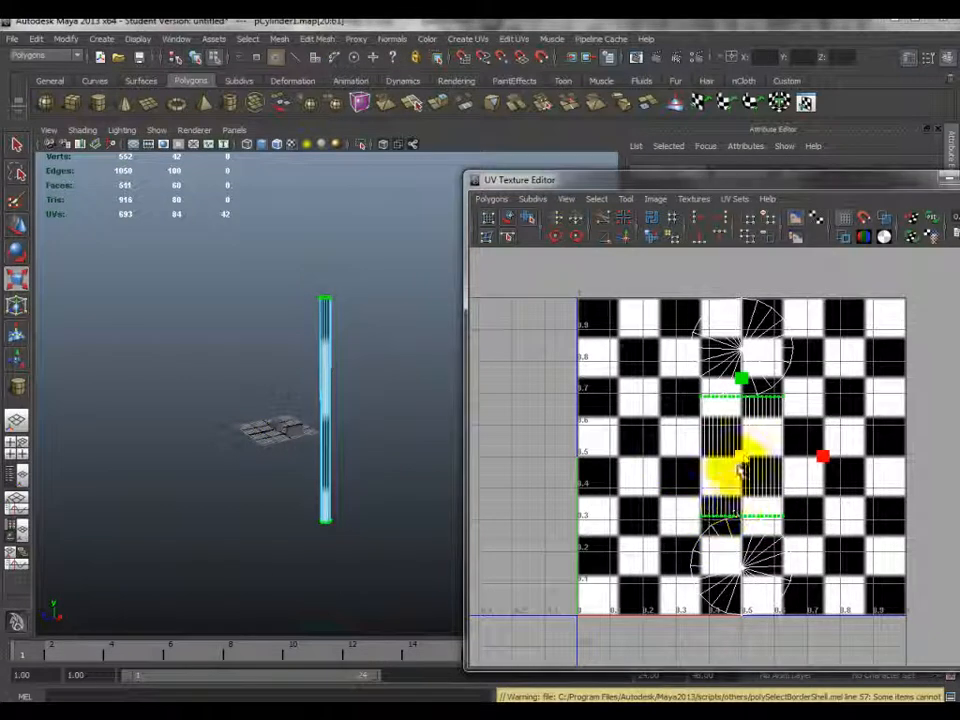
pyautogui.moveTo(741, 456); pyautogui.dragTo(663, 488)
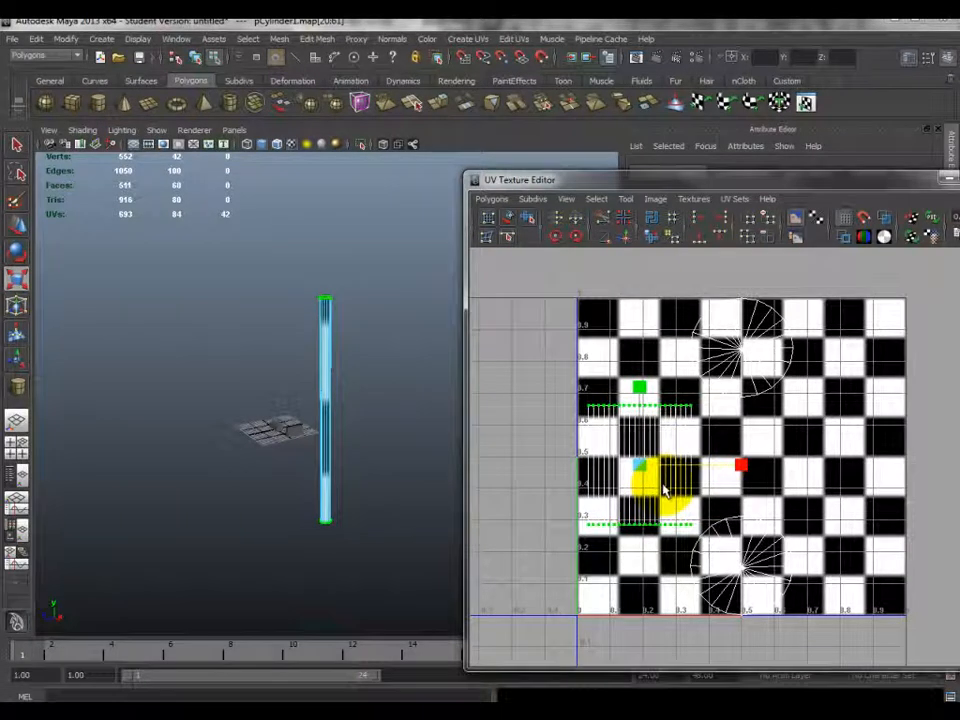
pyautogui.moveTo(648, 410); pyautogui.dragTo(643, 298)
pyautogui.scroll(5, 379, 410)
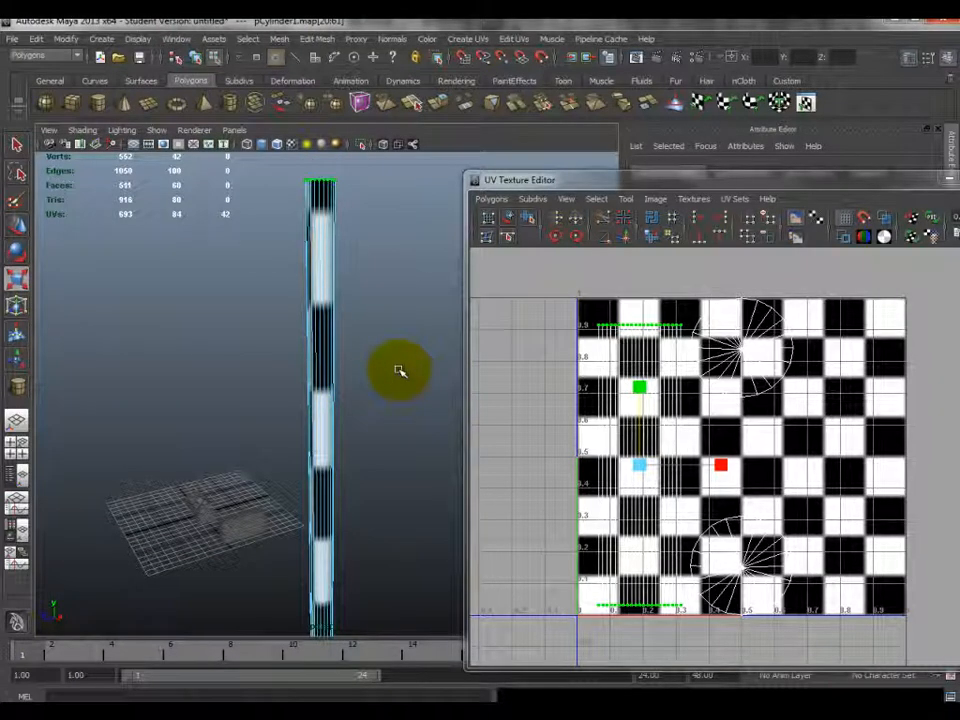
# - Stretch the cylinder's side UV shell vertically far beyond the UV square and adjust its horizontal scale to even out the checks
pyautogui.scroll(-4, 381, 413)
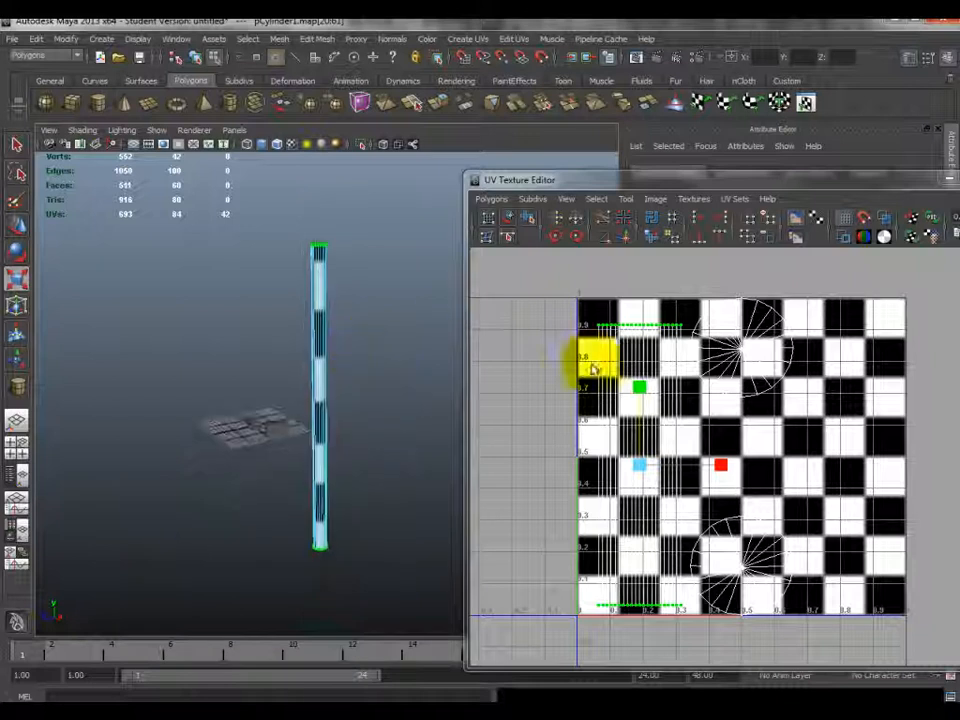
pyautogui.moveTo(641, 391); pyautogui.dragTo(541, 287)
pyautogui.keyDown('alt'); pyautogui.moveTo(332, 336); pyautogui.dragTo(280, 352); pyautogui.keyUp('alt')
pyautogui.scroll(-1, 705, 469)
pyautogui.scroll(-3, 706, 462)
pyautogui.scroll(2, 713, 440)
pyautogui.moveTo(705, 463); pyautogui.dragTo(676, 474)
pyautogui.scroll(2, 685, 440)
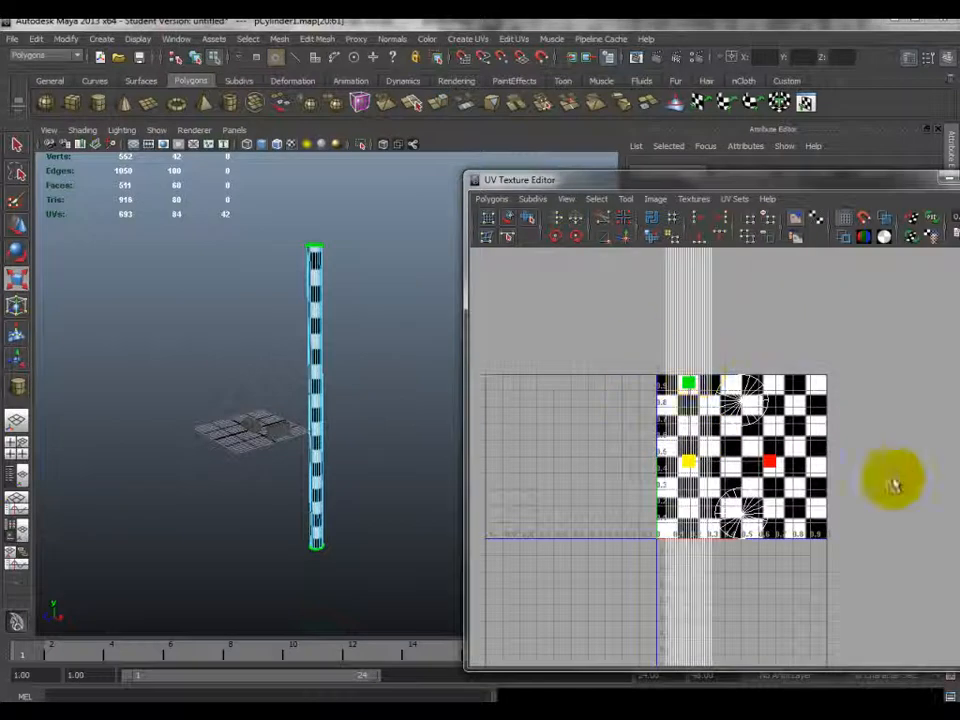
pyautogui.scroll(-2, 586, 434)
# - Delete the checkered cylinder and select the box beside the desk to show its UV layout
pyautogui.moveTo(315, 277); pyautogui.dragTo(350, 298, button='right')
pyautogui.press('Delete')
pyautogui.click(283, 423)
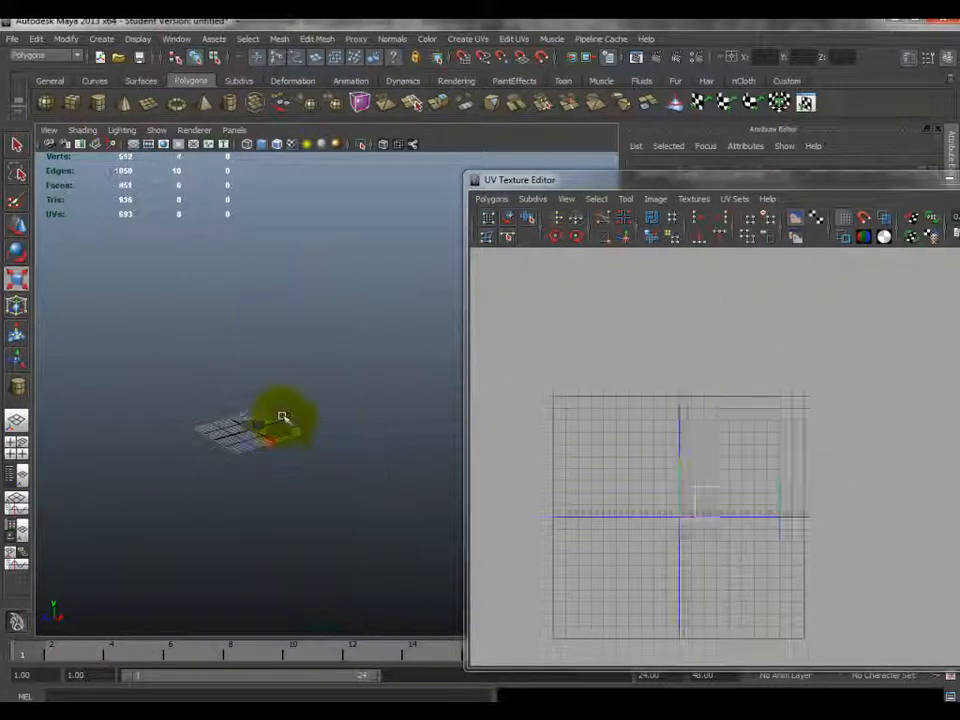
pyautogui.scroll(3, 383, 413)
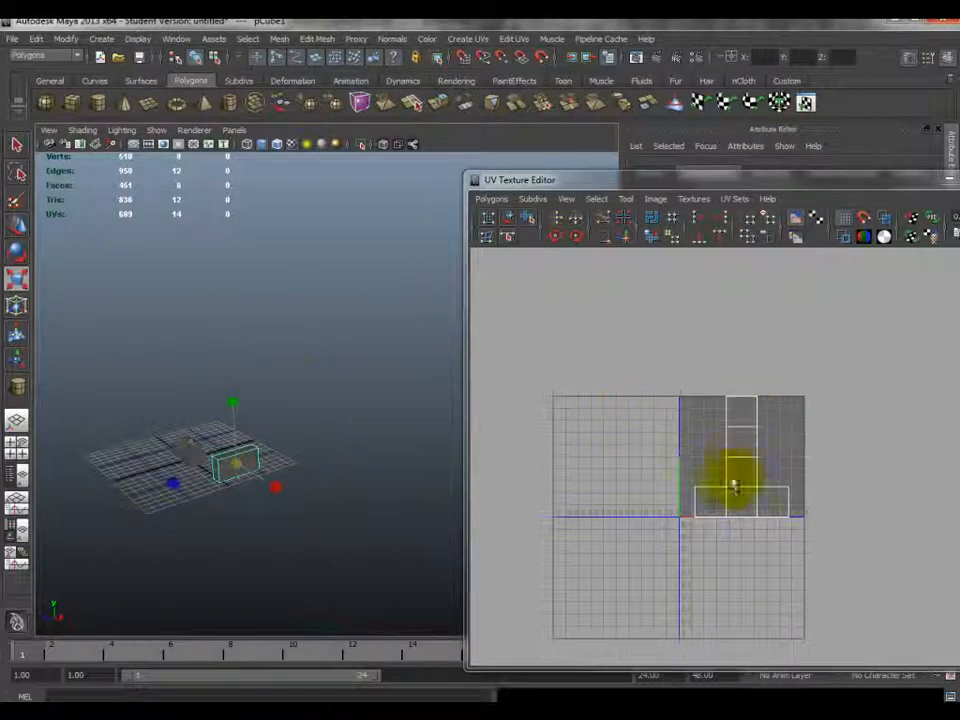
# - Create a polygon sphere beside the box and examine its default UV layout
pyautogui.click(102, 39)
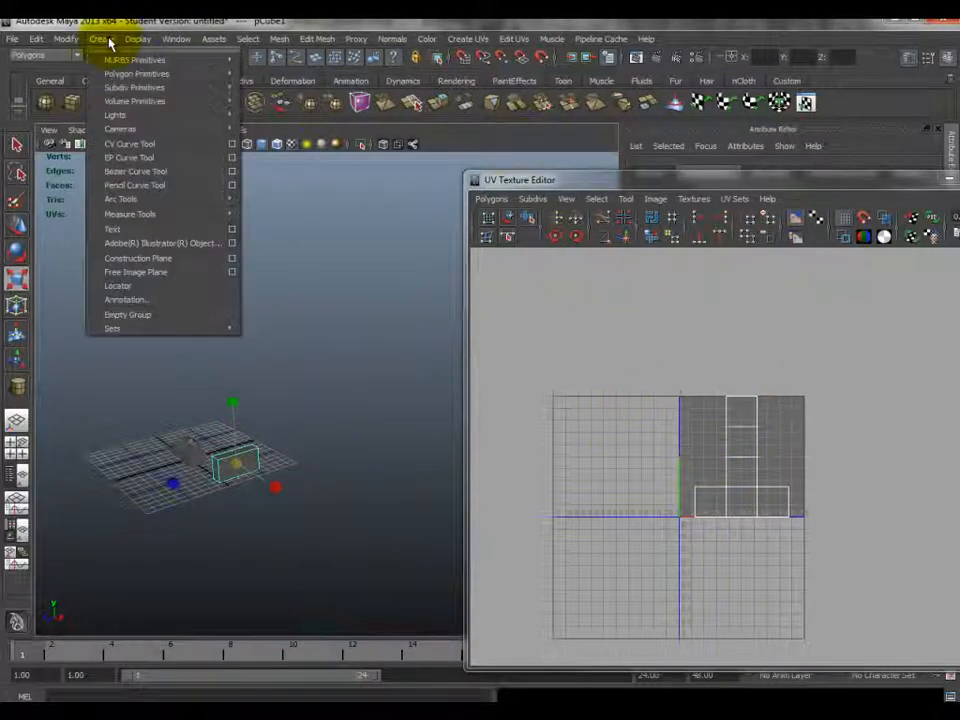
pyautogui.moveTo(112, 71)
pyautogui.click(272, 82)
pyautogui.moveTo(310, 421)
pyautogui.mouseDown()
pyautogui.moveTo(317, 435)
pyautogui.moveTo(304, 405)
pyautogui.mouseUp()
pyautogui.scroll(1, 786, 500)
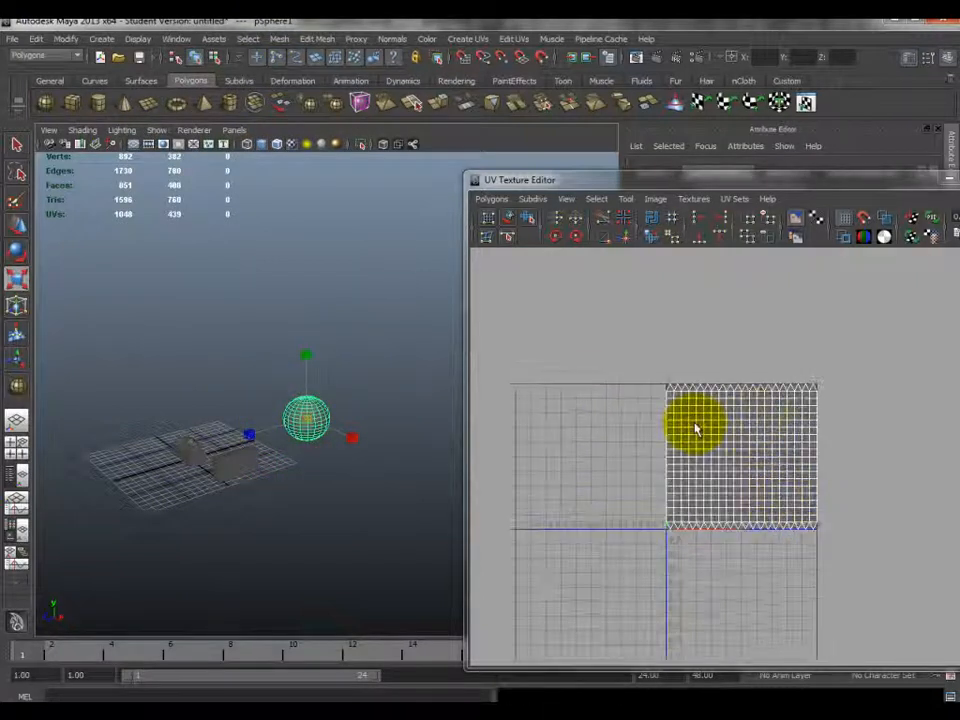
pyautogui.scroll(1, 702, 386)
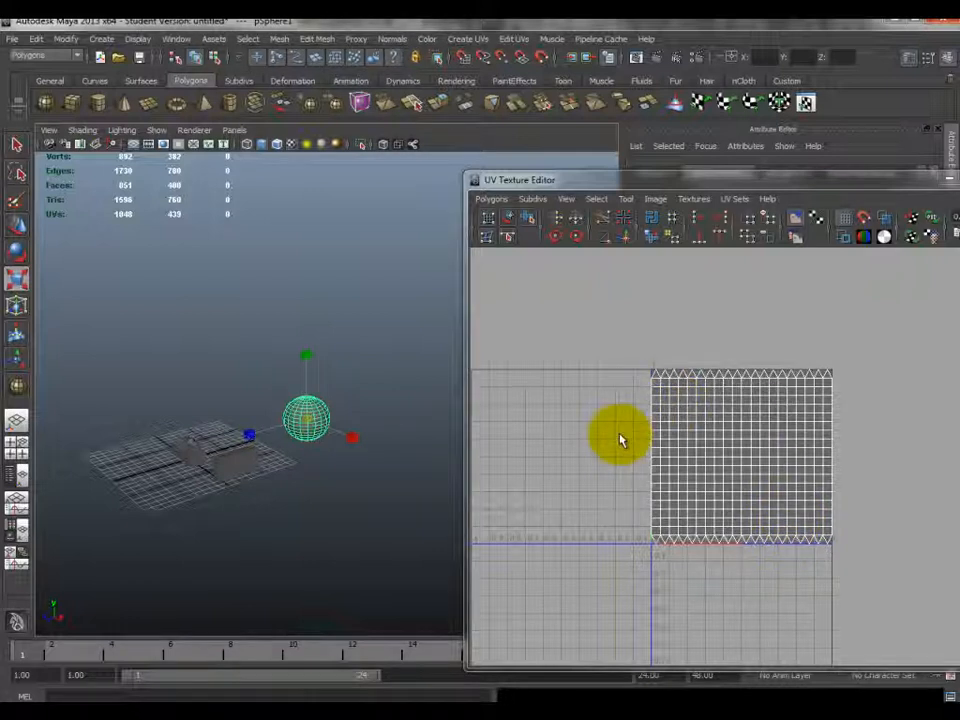
# - Delete the box and the sphere beside the desk
pyautogui.keyDown('alt'); pyautogui.moveTo(317, 484); pyautogui.dragTo(289, 467); pyautogui.keyUp('alt')
pyautogui.click(289, 467)
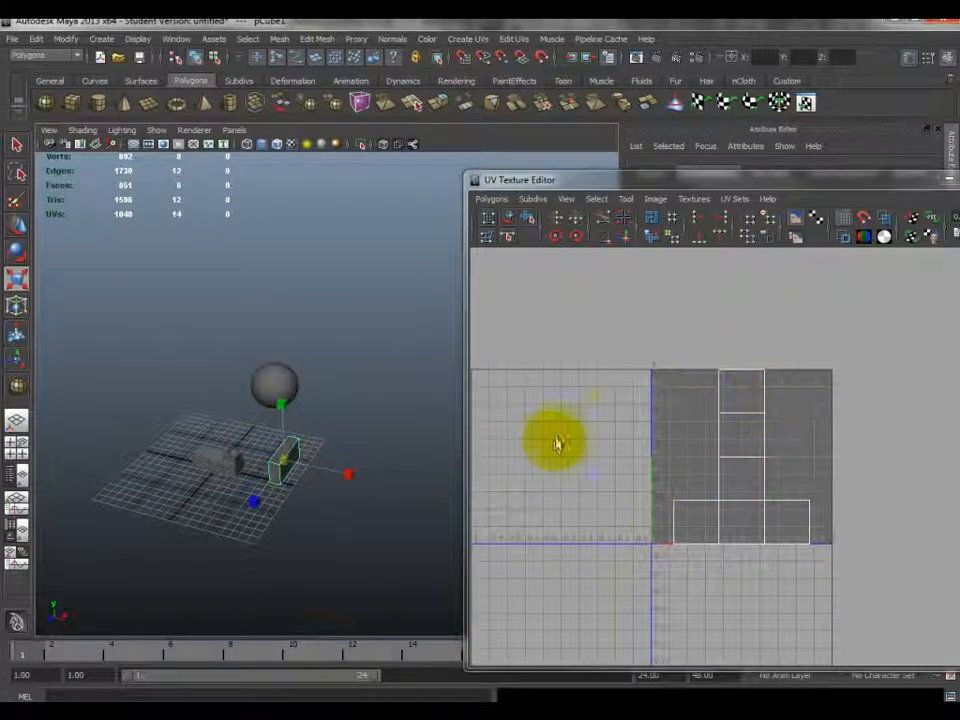
pyautogui.press('Delete')
pyautogui.click(271, 372)
pyautogui.press('Delete')
# - Select the desk, frame it in the view and show its front together with its UV layout
pyautogui.keyDown('alt'); pyautogui.moveTo(311, 403); pyautogui.dragTo(305, 362); pyautogui.keyUp('alt')
pyautogui.click(244, 408)
pyautogui.press('f')
pyautogui.keyDown('alt'); pyautogui.moveTo(264, 446); pyautogui.dragTo(385, 445); pyautogui.keyUp('alt')
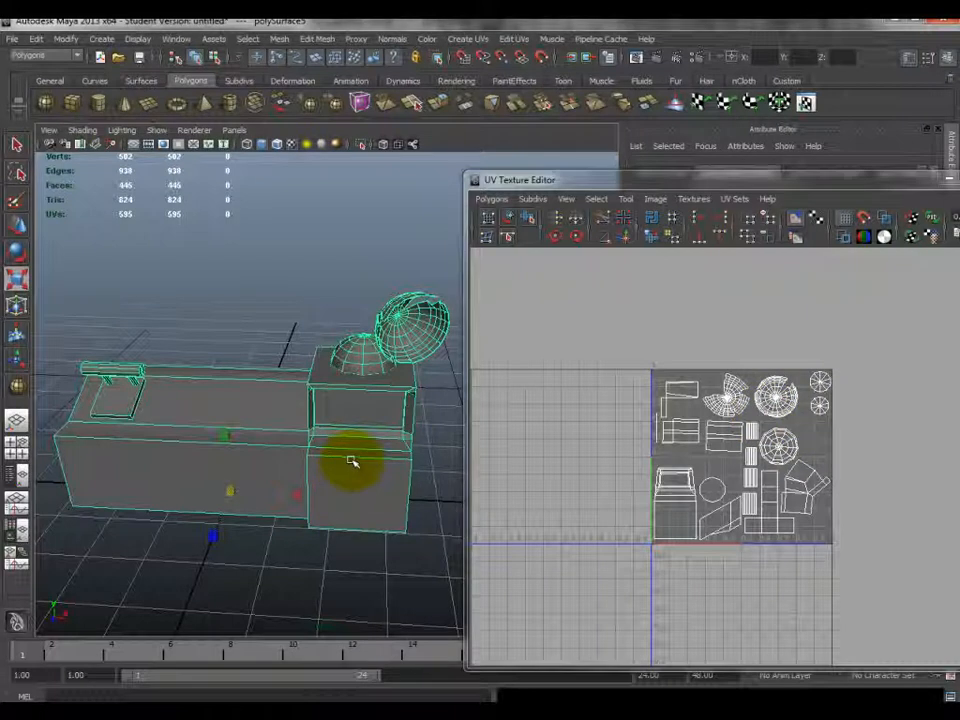
pyautogui.keyDown('alt'); pyautogui.moveTo(316, 425); pyautogui.dragTo(343, 392); pyautogui.keyUp('alt')
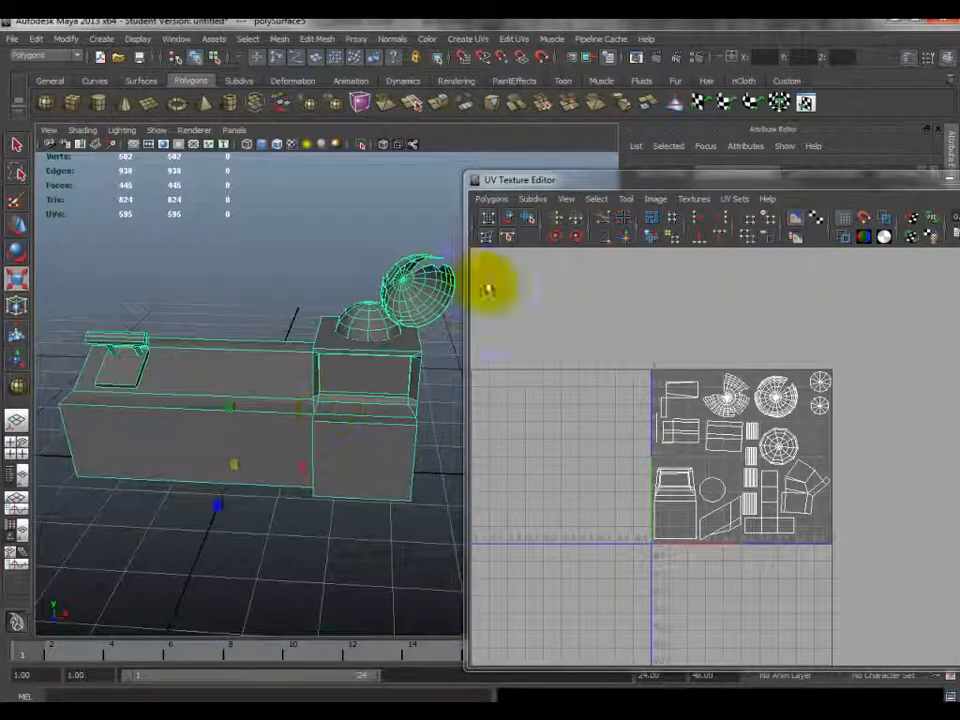
# - Switch the desk to UV selection and pick some UVs of the fan-shaped dome shell in the layout
pyautogui.scroll(5, 729, 444)
pyautogui.scroll(-3, 729, 444)
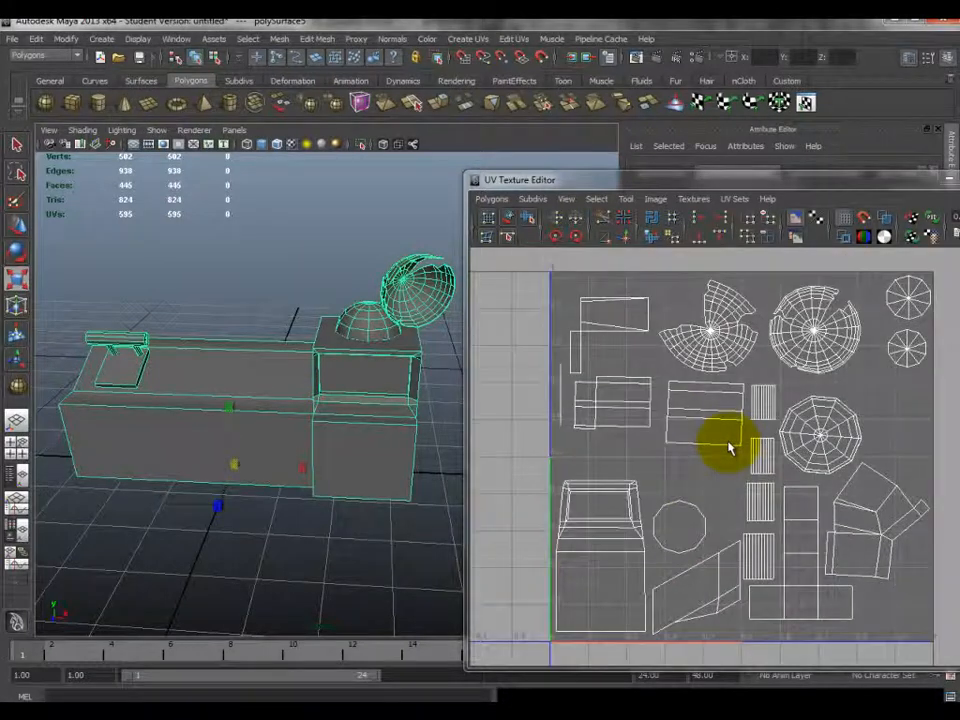
pyautogui.keyDown('alt'); pyautogui.moveTo(261, 399); pyautogui.dragTo(288, 318); pyautogui.keyUp('alt')
pyautogui.keyDown('alt'); pyautogui.moveTo(316, 381); pyautogui.dragTo(253, 333, button='right'); pyautogui.keyUp('alt')
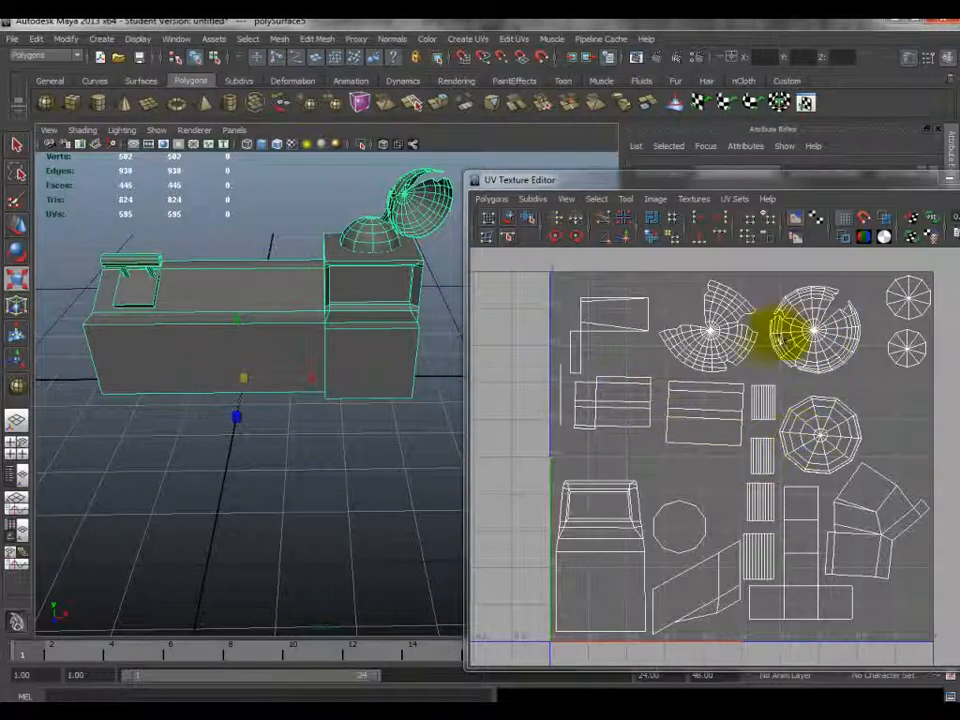
pyautogui.moveTo(727, 332); pyautogui.dragTo(789, 334, button='right')
pyautogui.moveTo(688, 283); pyautogui.dragTo(741, 344)
pyautogui.moveTo(838, 347); pyautogui.dragTo(842, 358)
pyautogui.moveTo(806, 396); pyautogui.dragTo(832, 446)
pyautogui.scroll(-3, 770, 343)
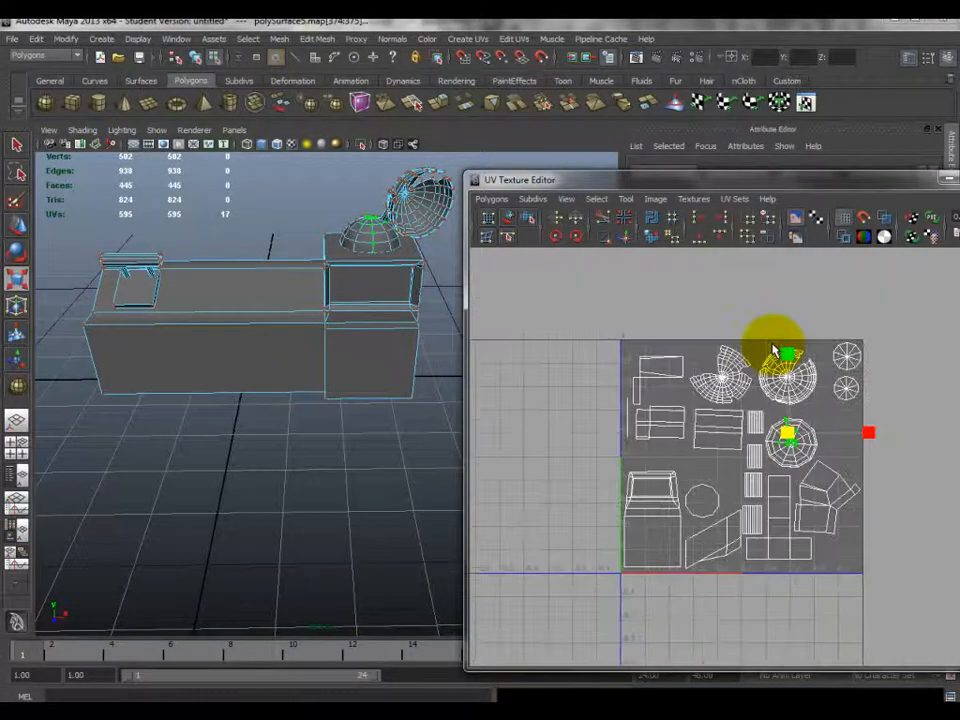
pyautogui.click(741, 383)
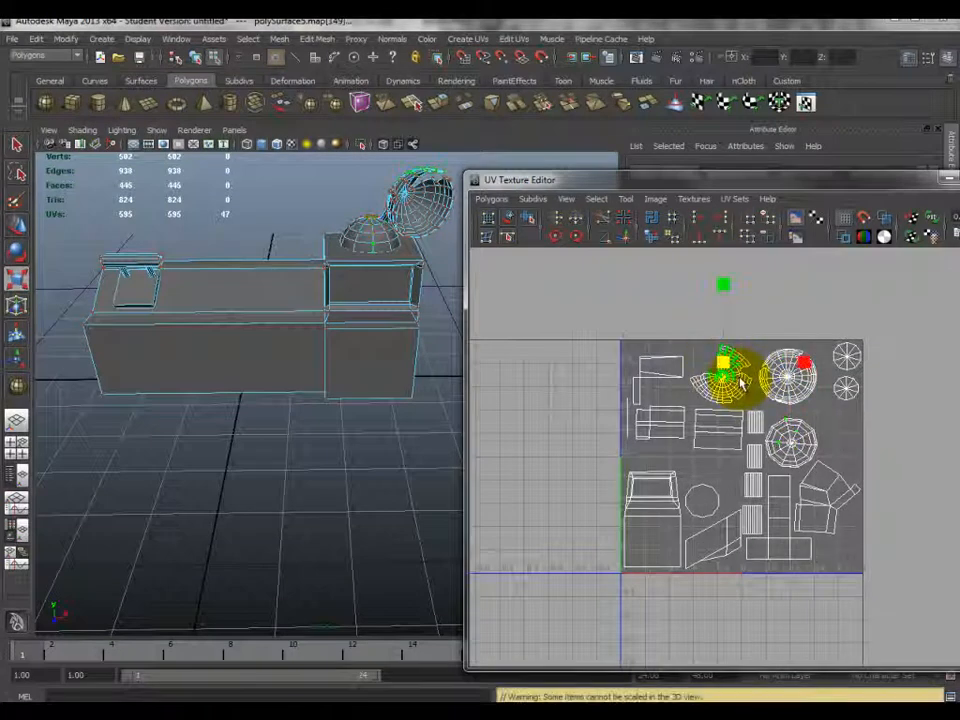
# - Try to move a few UVs of the fan-shaped shell away from the rest, and undo the move
pyautogui.press('q')
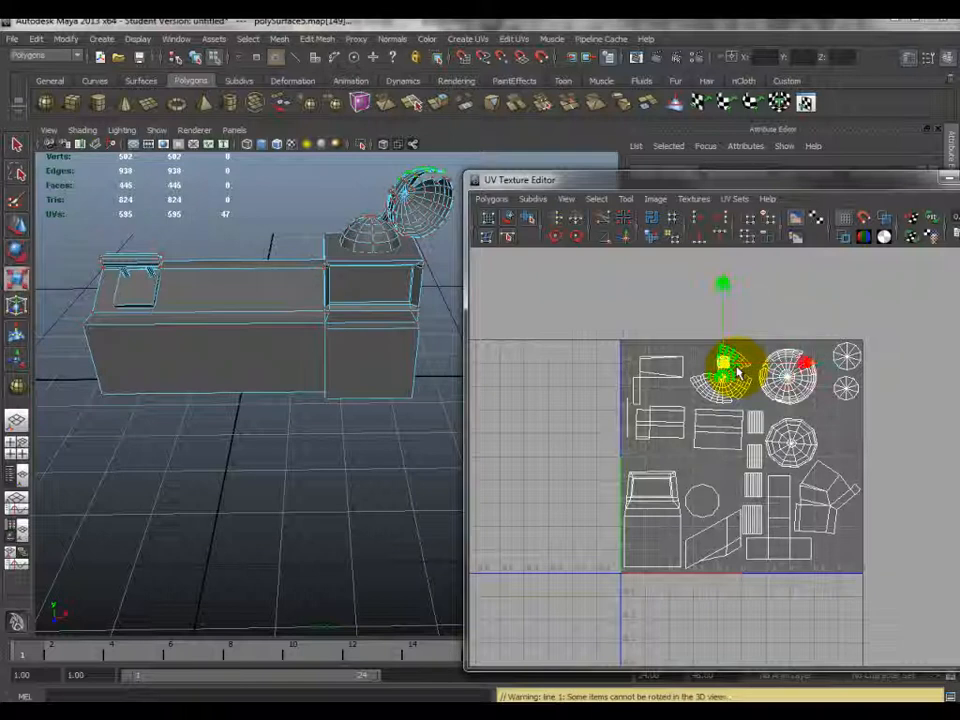
pyautogui.press('w')
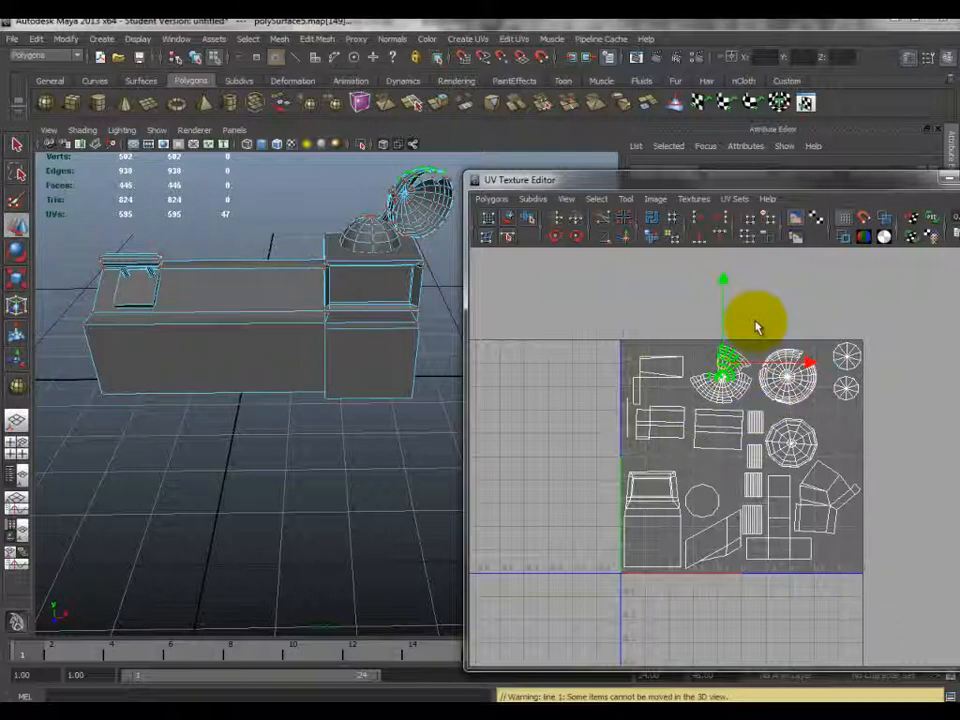
pyautogui.keyDown('ctrl'); pyautogui.rightClick(742, 376); pyautogui.keyUp('ctrl')
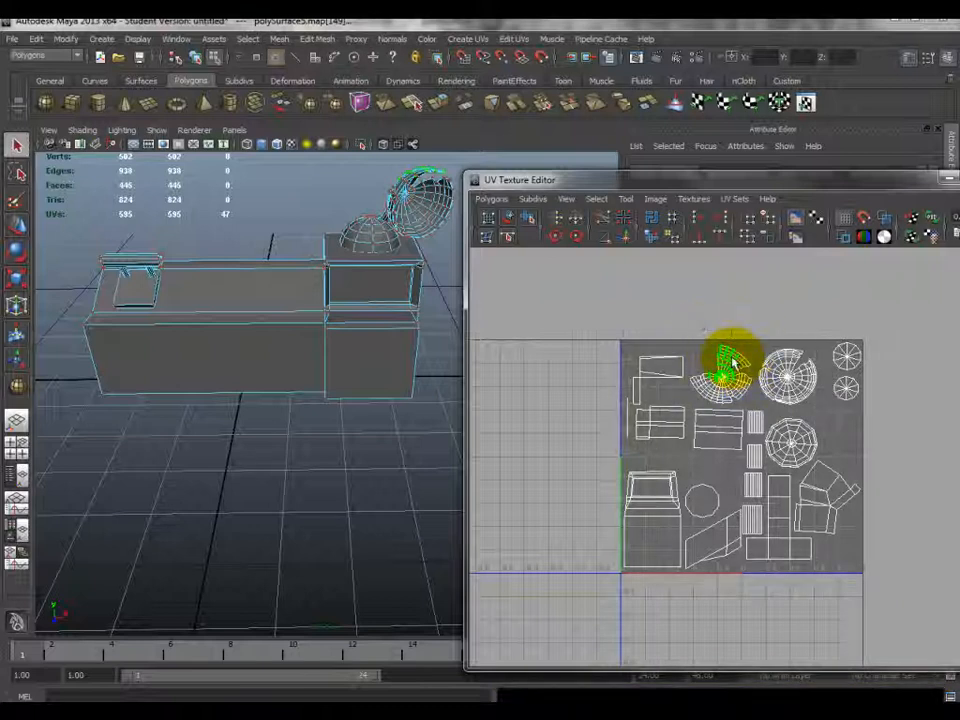
pyautogui.click(734, 367)
pyautogui.moveTo(727, 352)
pyautogui.mouseDown()
pyautogui.moveTo(771, 294)
pyautogui.moveTo(722, 340)
pyautogui.mouseUp()
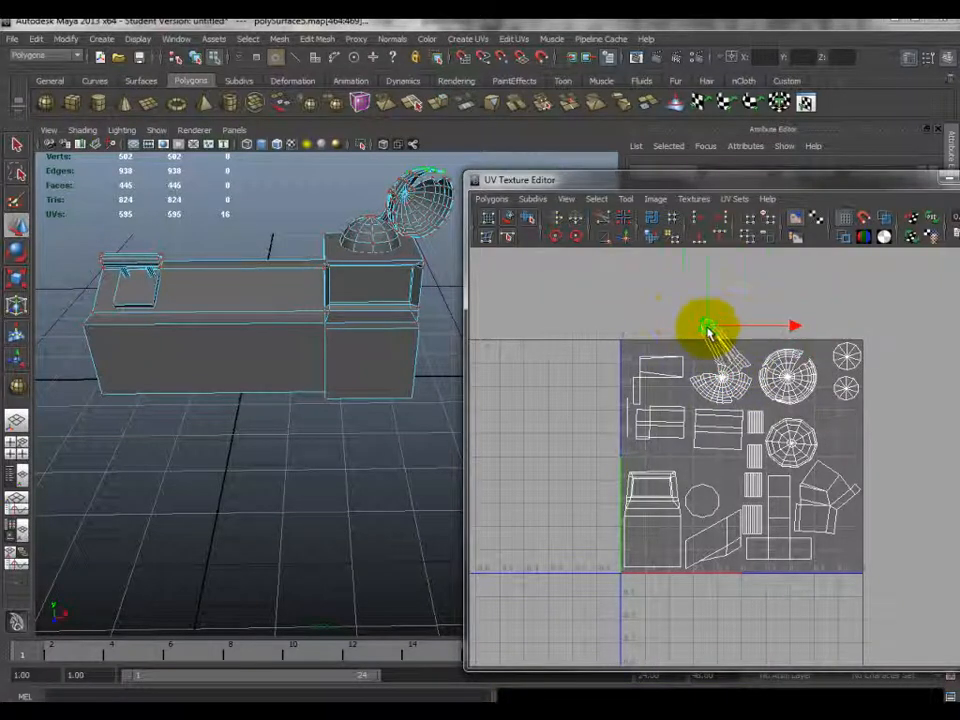
pyautogui.hotkey('ctrl', 'z')
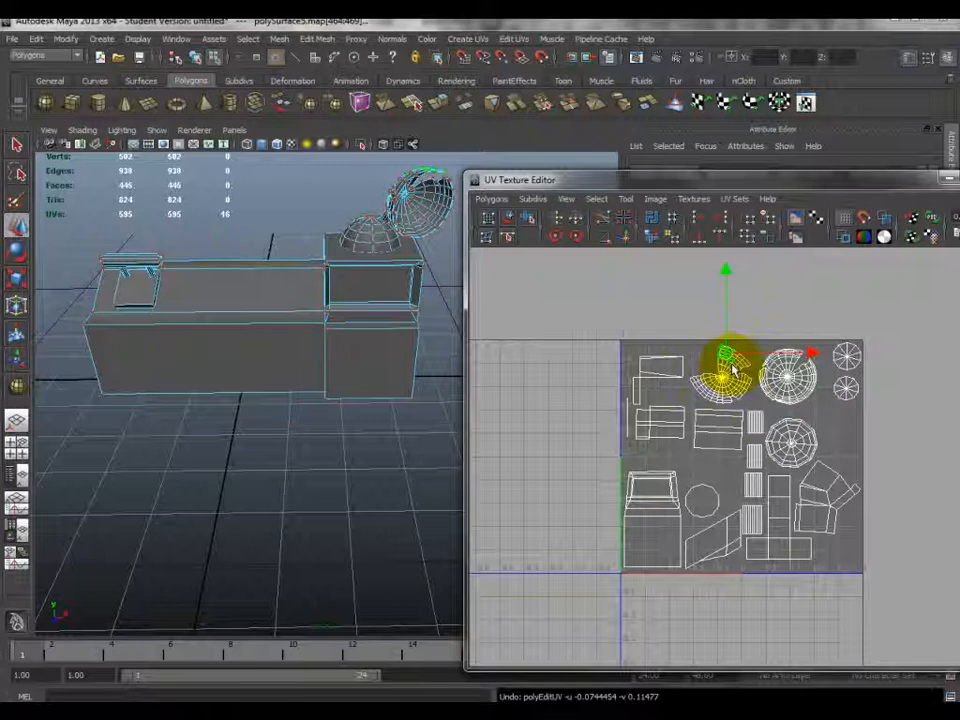
# - Expand the selected UVs to the whole fan-shaped shell
pyautogui.keyDown('ctrl'); pyautogui.rightClick(731, 365); pyautogui.keyUp('ctrl')
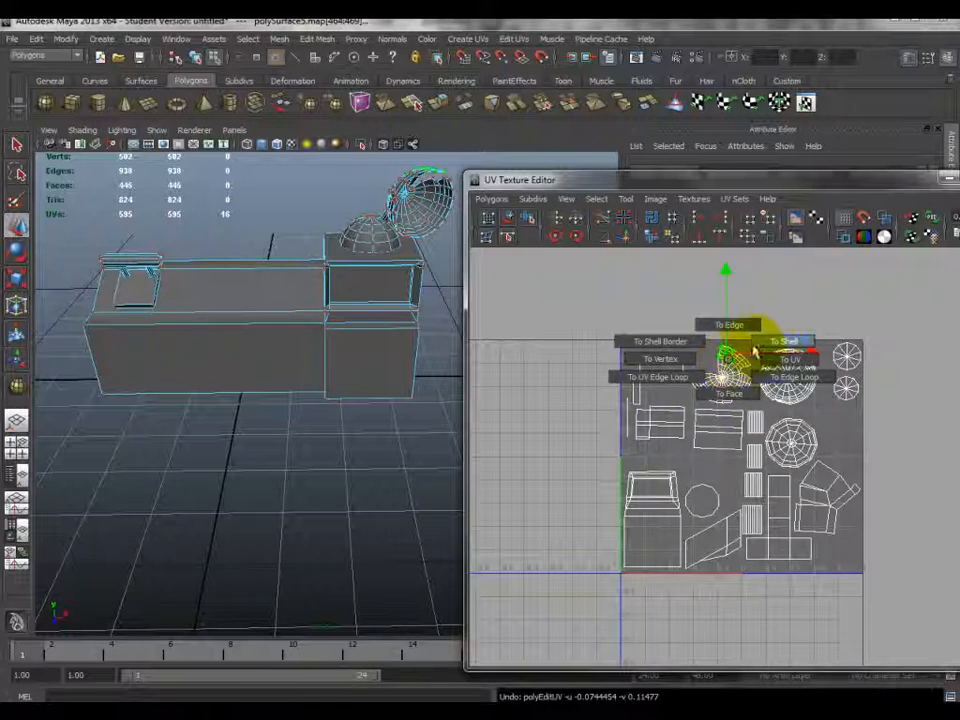
pyautogui.keyDown('ctrl'); pyautogui.moveTo(775, 342); pyautogui.dragTo(785, 342, button='right'); pyautogui.keyUp('ctrl')
pyautogui.click(596, 199)
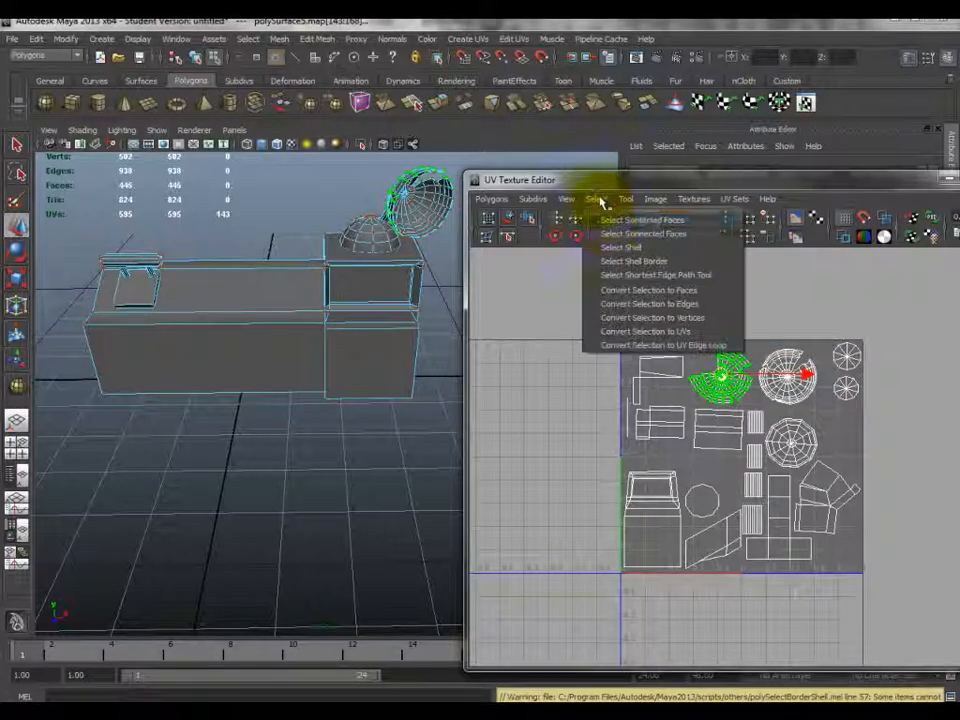
pyautogui.click(629, 248)
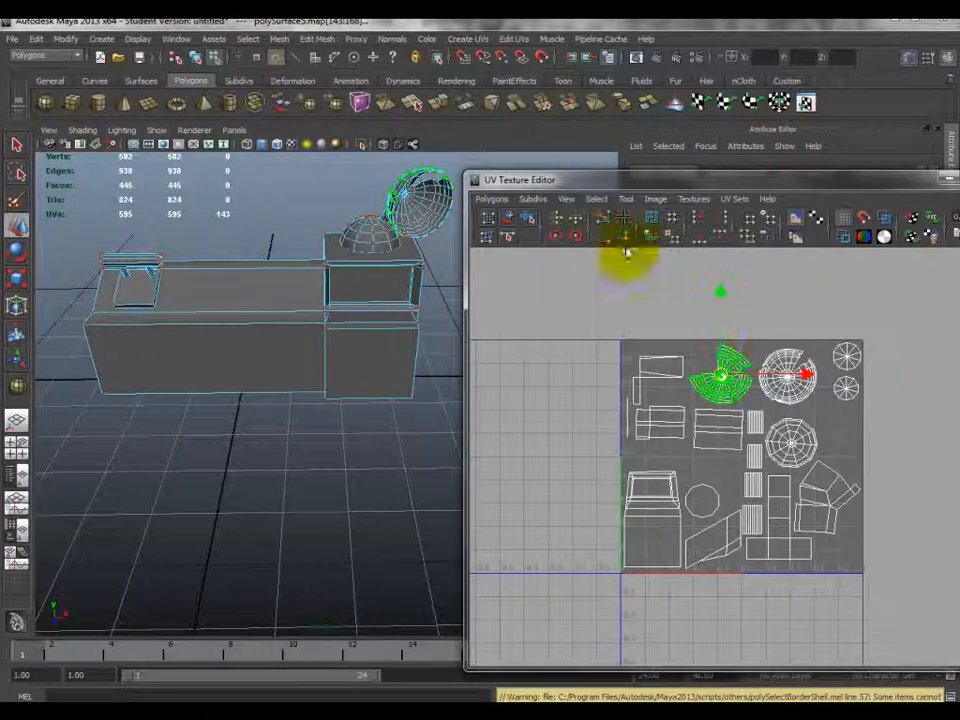
# - Select the whole round dome shell beside the fan-shaped one and move it outside the UV square, past its right edge
pyautogui.click(778, 371)
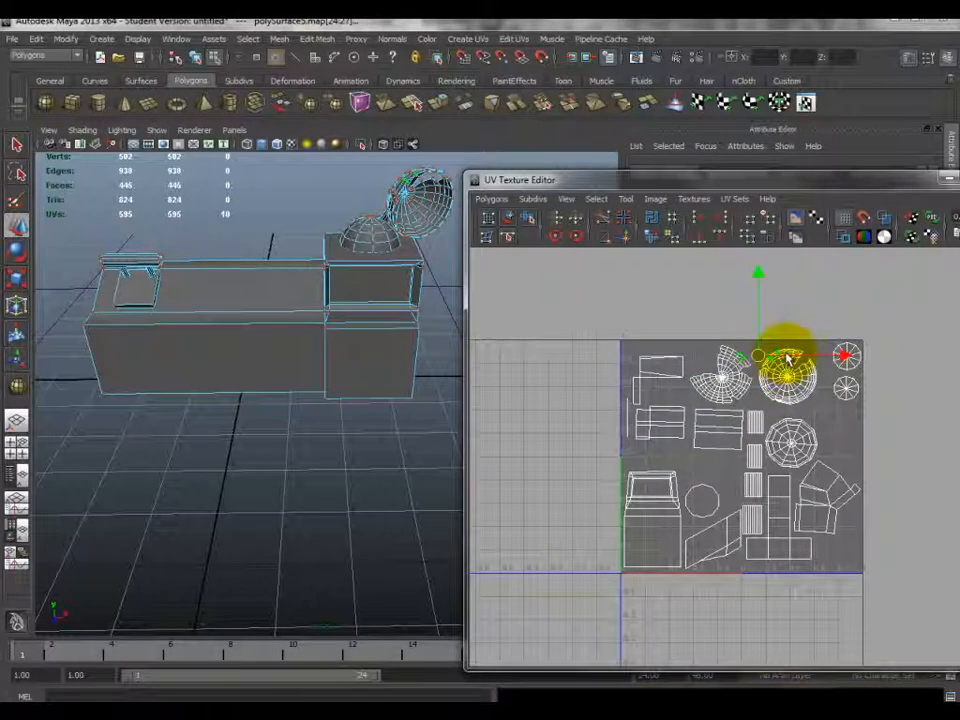
pyautogui.click(596, 199)
pyautogui.click(616, 250)
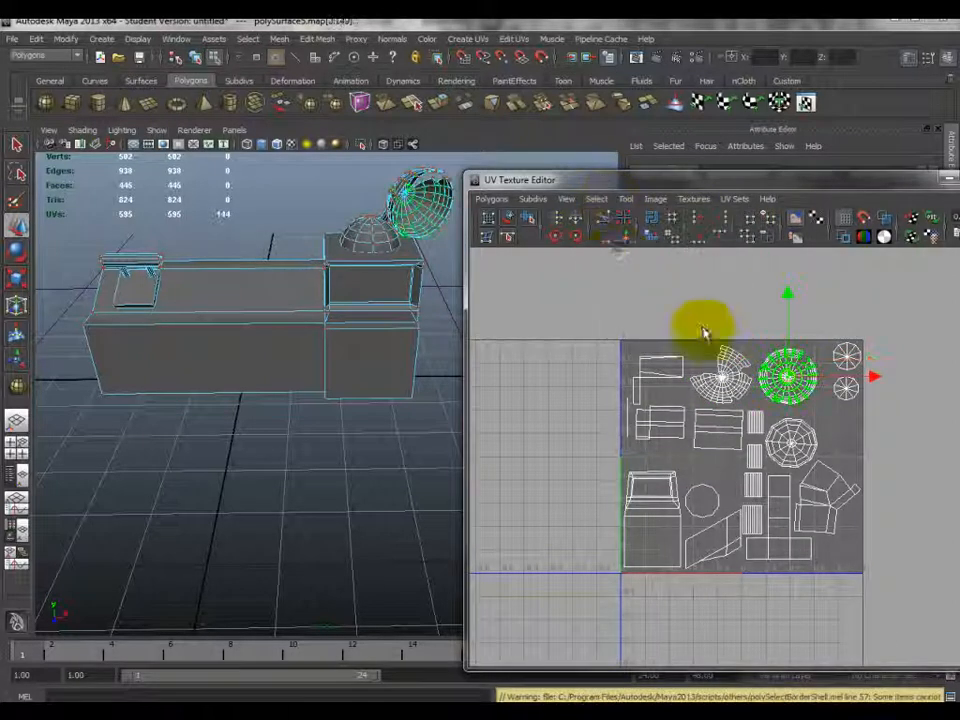
pyautogui.moveTo(788, 378); pyautogui.dragTo(733, 330)
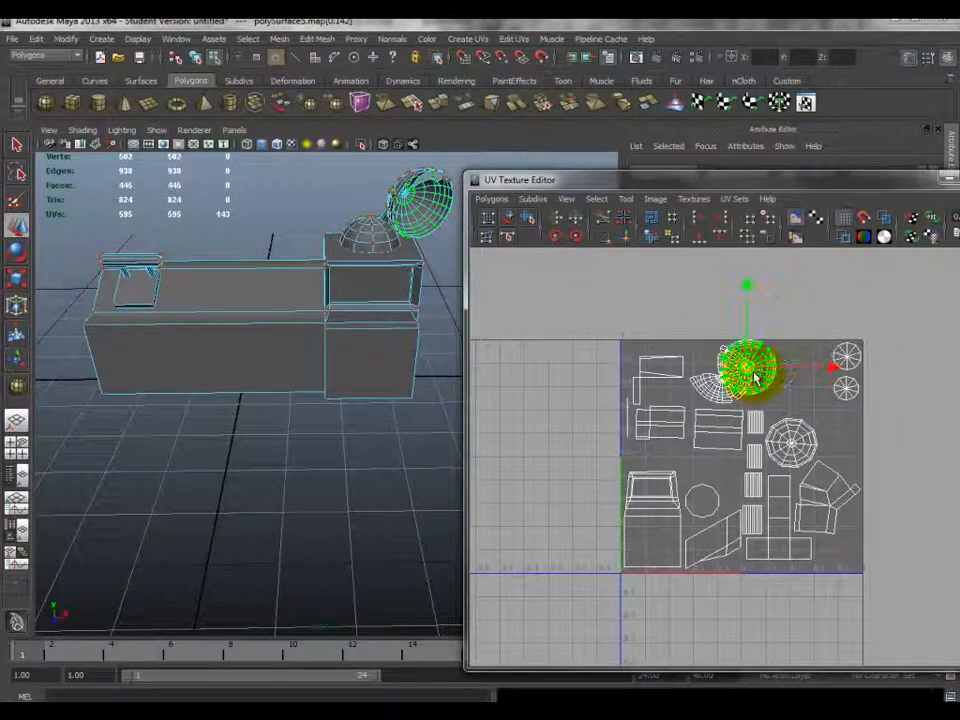
pyautogui.scroll(-2, 783, 322)
pyautogui.keyDown('alt'); pyautogui.moveTo(786, 317); pyautogui.dragTo(686, 317, button='middle'); pyautogui.keyUp('alt')
pyautogui.moveTo(668, 325); pyautogui.dragTo(749, 368)
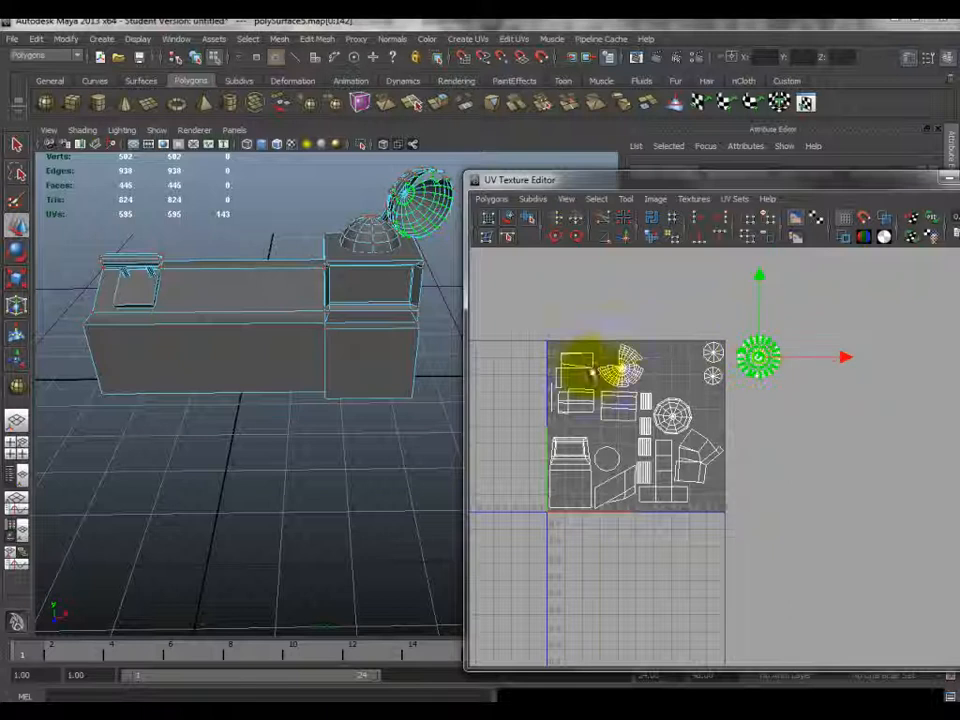
# - Select the whole fan-shaped shell and place it outside the UV square, to the right of the round dome shell
pyautogui.click(630, 365)
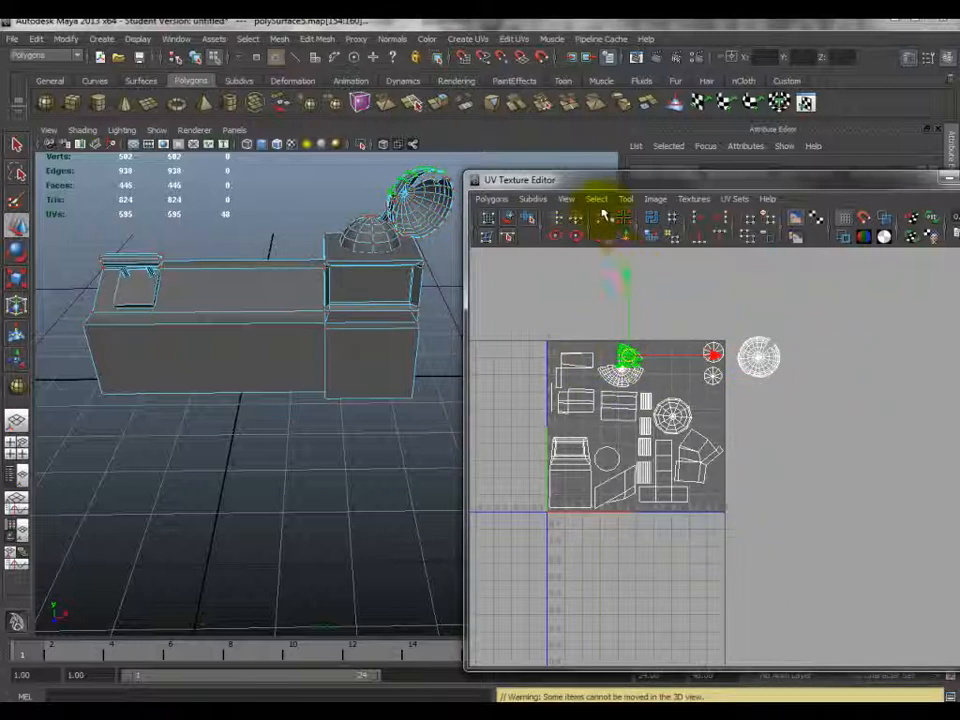
pyautogui.click(596, 199)
pyautogui.click(617, 248)
pyautogui.moveTo(626, 366); pyautogui.dragTo(820, 365)
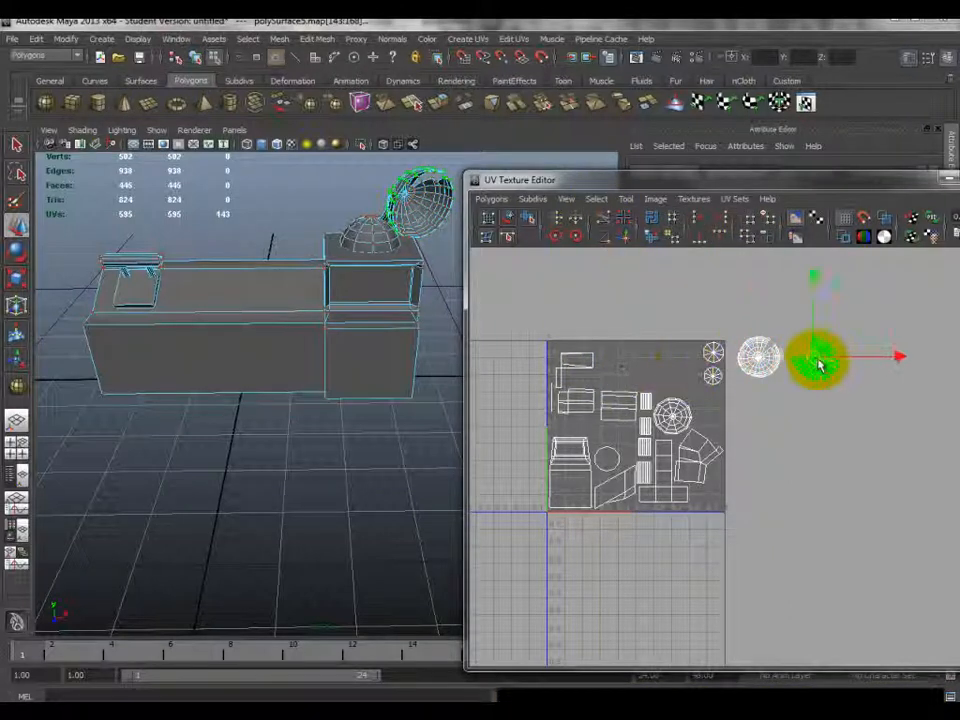
# - Select the whole shell of the small dome on the desk and line it up outside the square beside the fan-shaped shell
pyautogui.click(687, 427)
pyautogui.click(598, 199)
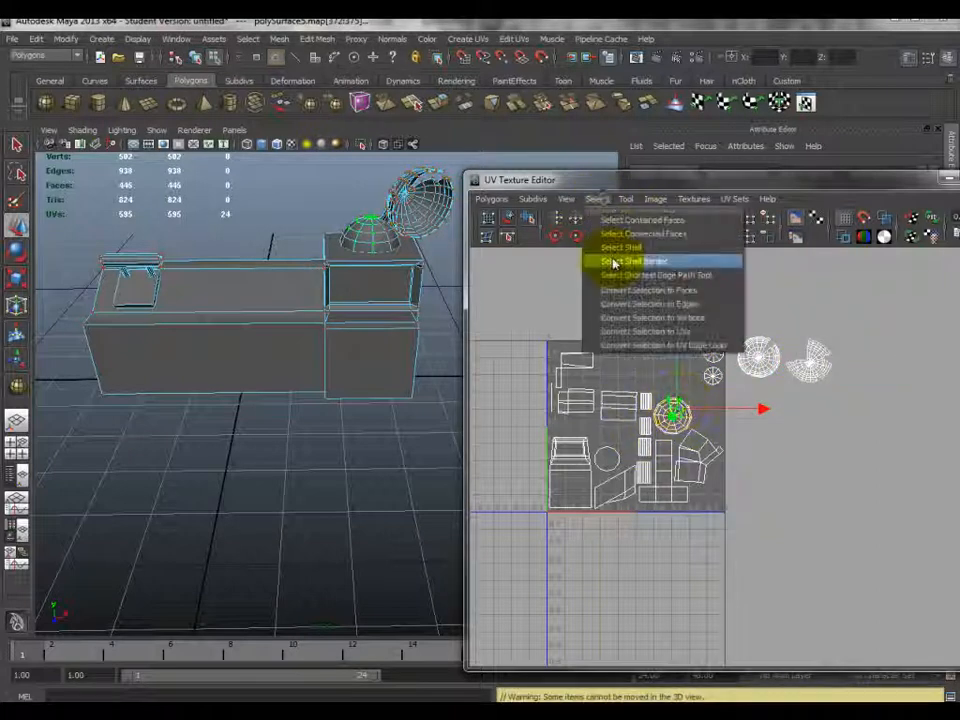
pyautogui.click(614, 248)
pyautogui.moveTo(673, 415); pyautogui.dragTo(868, 368)
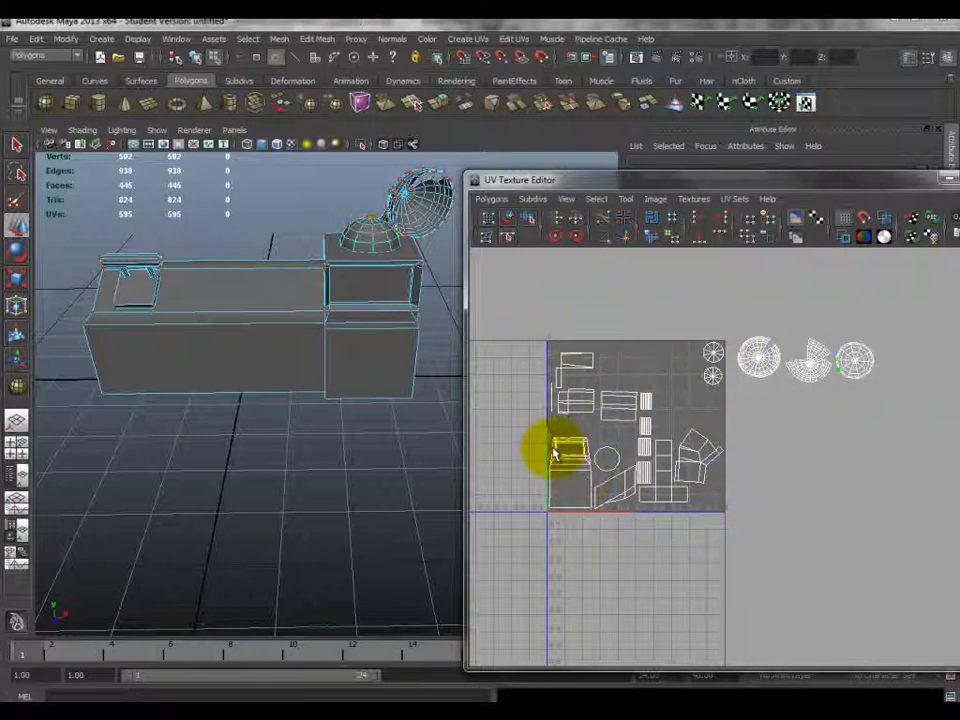
# - Select the full shell of the raised cabinet's side profile and move it outside the UV square, below the dome shells
pyautogui.moveTo(553, 439); pyautogui.dragTo(579, 514)
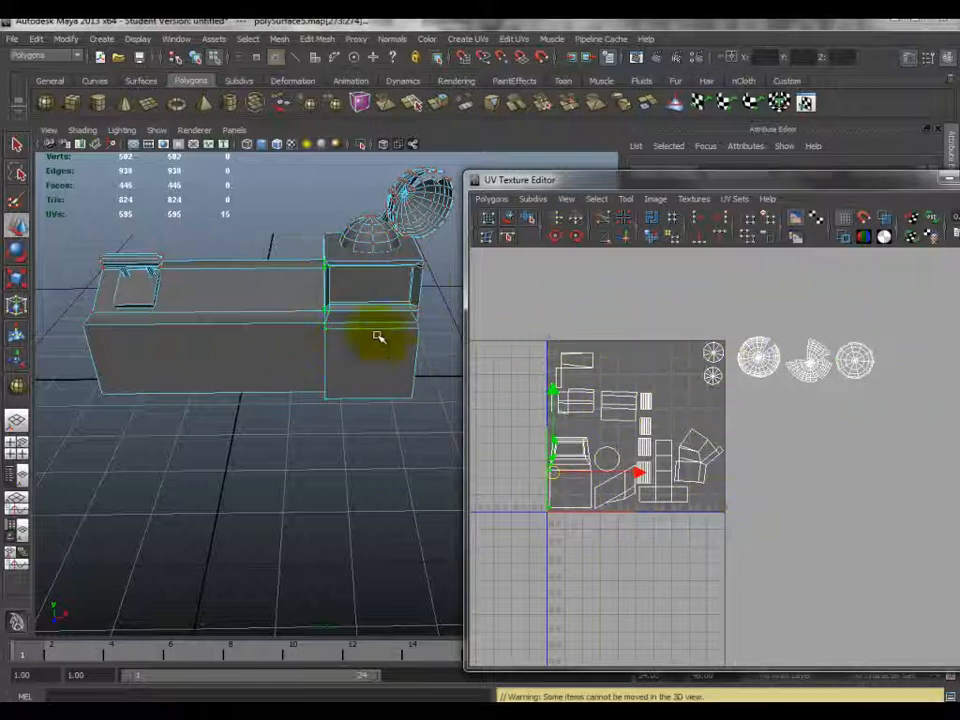
pyautogui.scroll(2, 590, 449)
pyautogui.scroll(3, 600, 449)
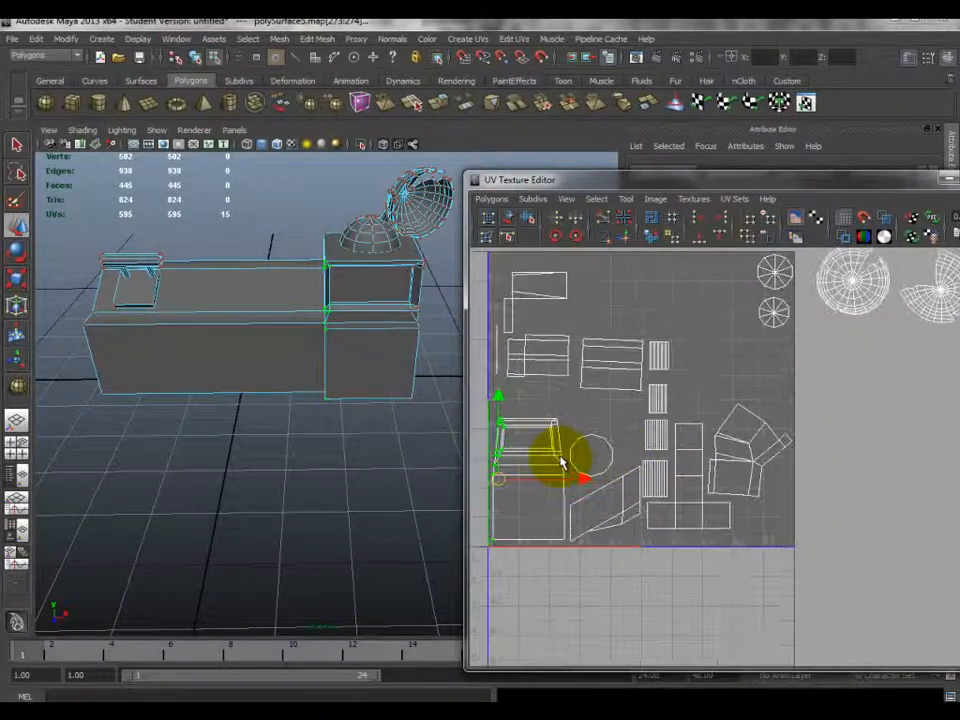
pyautogui.moveTo(548, 465); pyautogui.dragTo(625, 465, button='right')
pyautogui.moveTo(498, 404); pyautogui.dragTo(609, 576)
pyautogui.scroll(-3, 587, 520)
pyautogui.moveTo(375, 336)
pyautogui.keyDown('alt'); pyautogui.mouseDown()
pyautogui.moveTo(369, 298)
pyautogui.moveTo(364, 334)
pyautogui.mouseUp(); pyautogui.keyUp('alt')
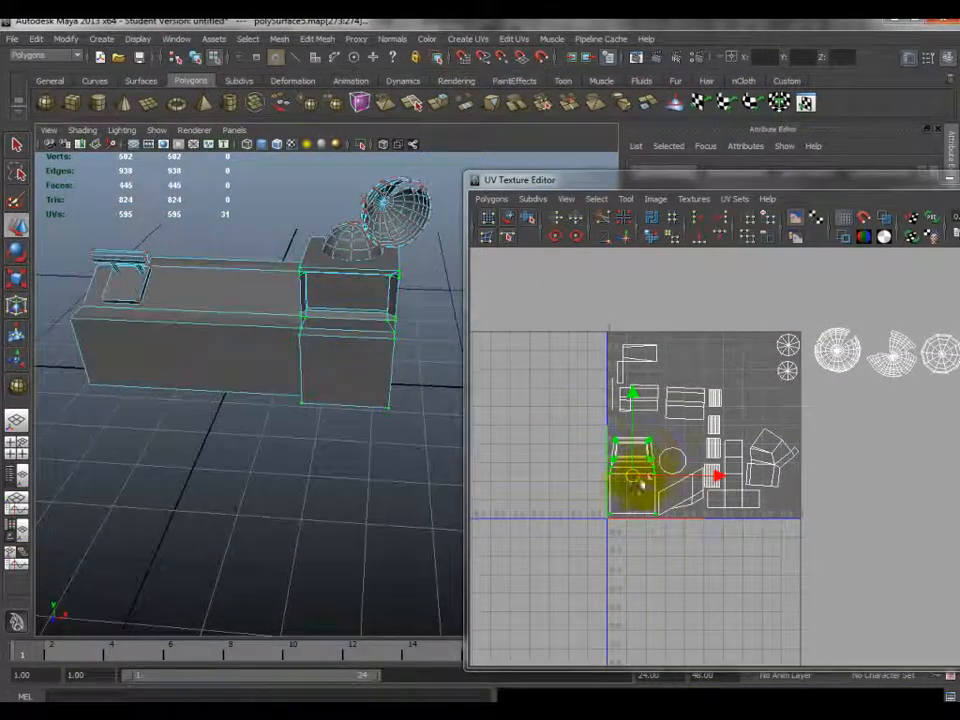
pyautogui.moveTo(634, 478); pyautogui.dragTo(852, 440)
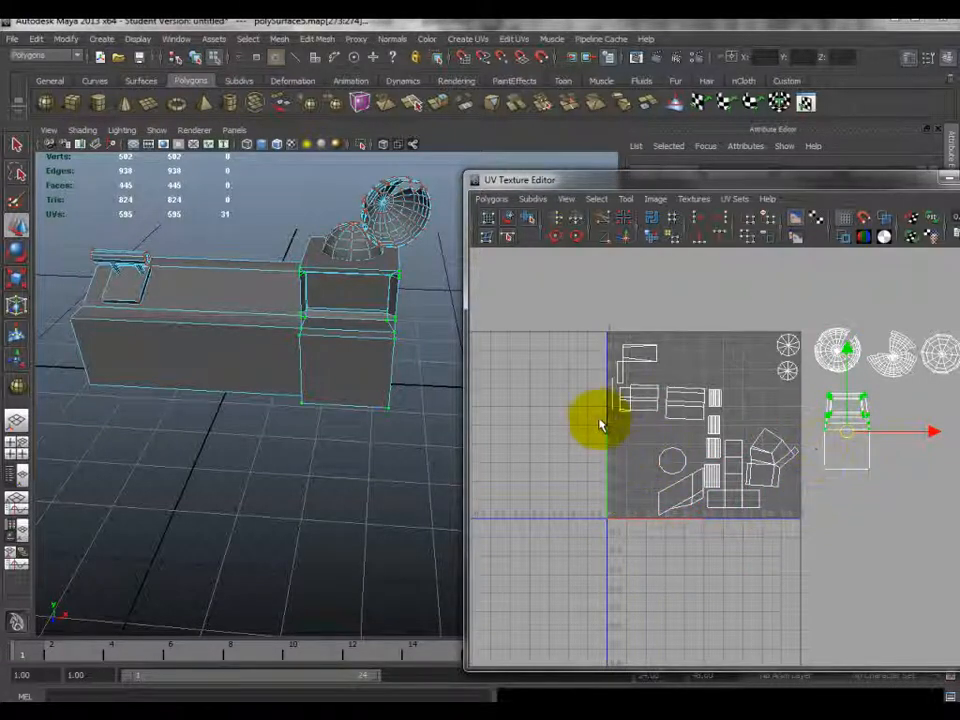
# - Select the thin line-like shell at the UV square's left edge and locate its corner points on the desk model
pyautogui.scroll(3, 610, 416)
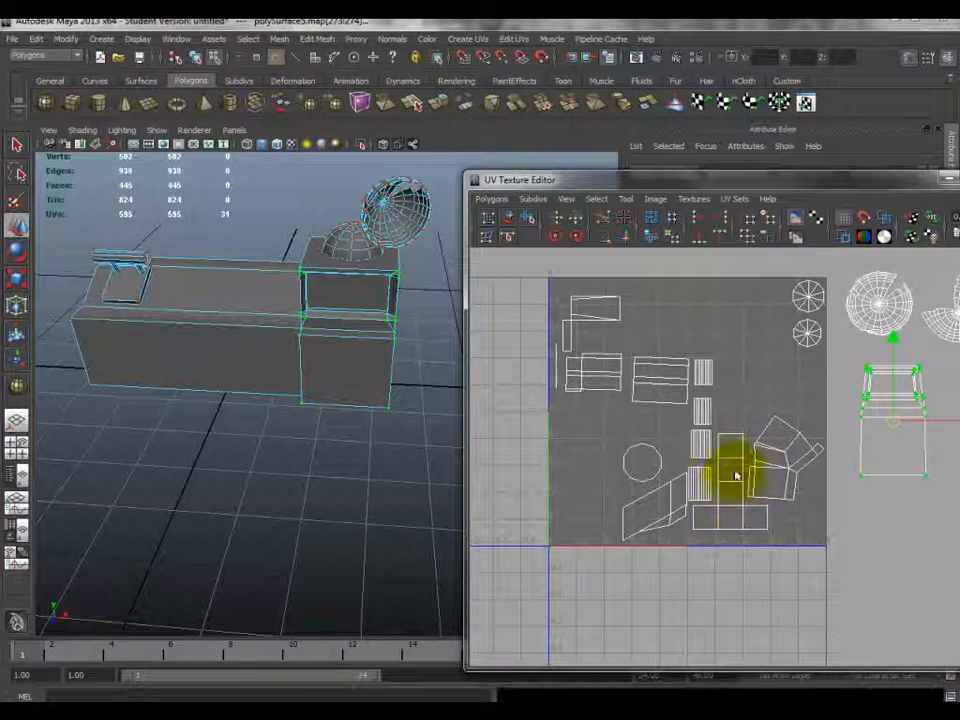
pyautogui.moveTo(539, 343); pyautogui.dragTo(562, 398)
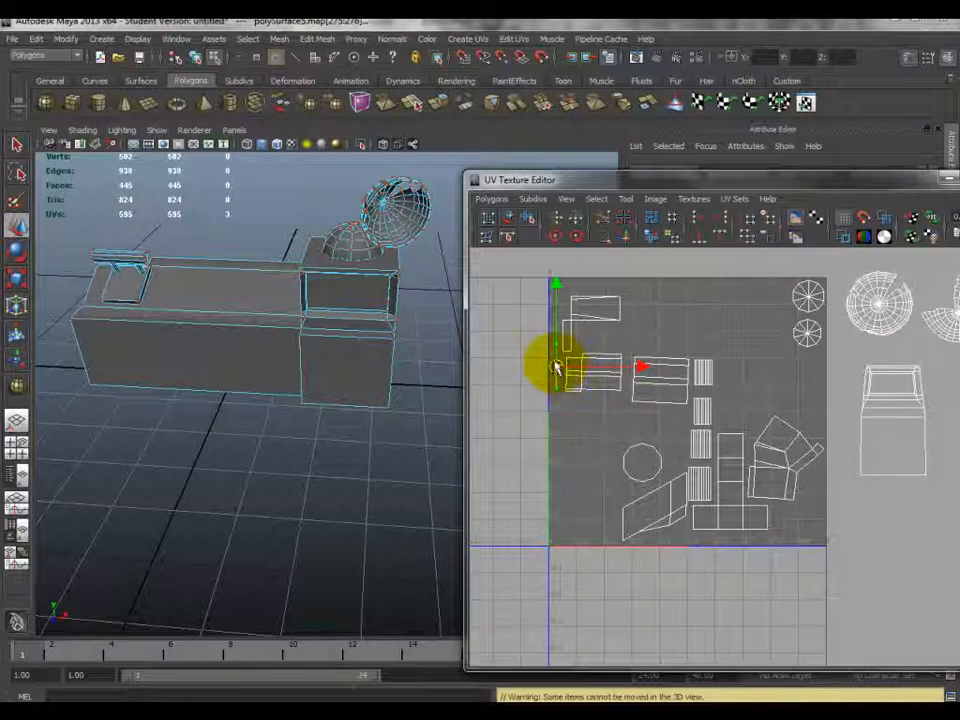
pyautogui.press('f')
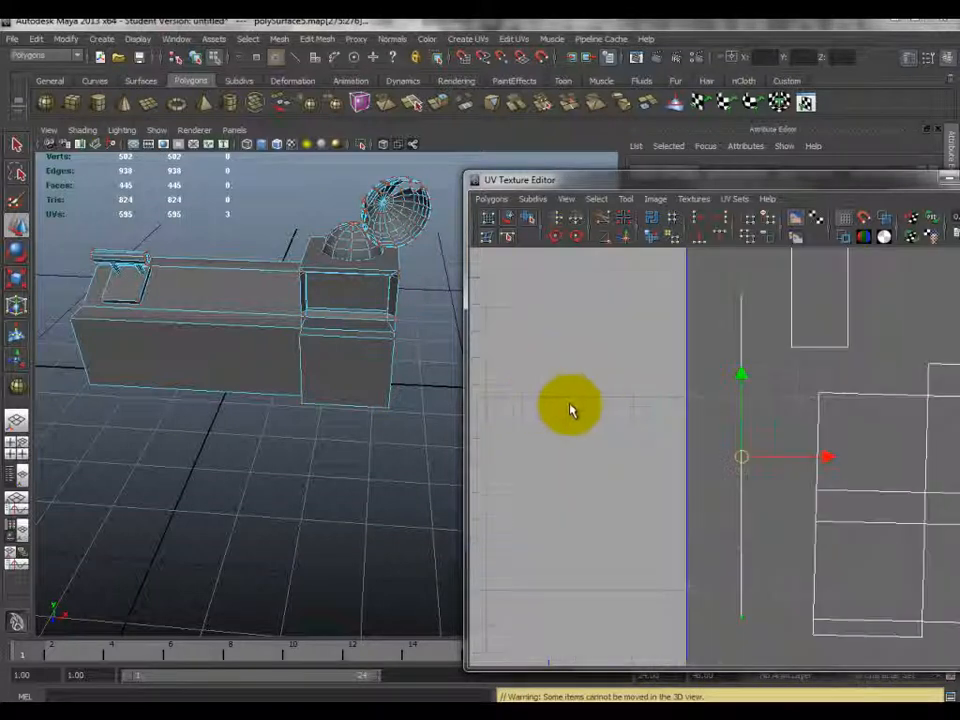
pyautogui.scroll(-2, 735, 490)
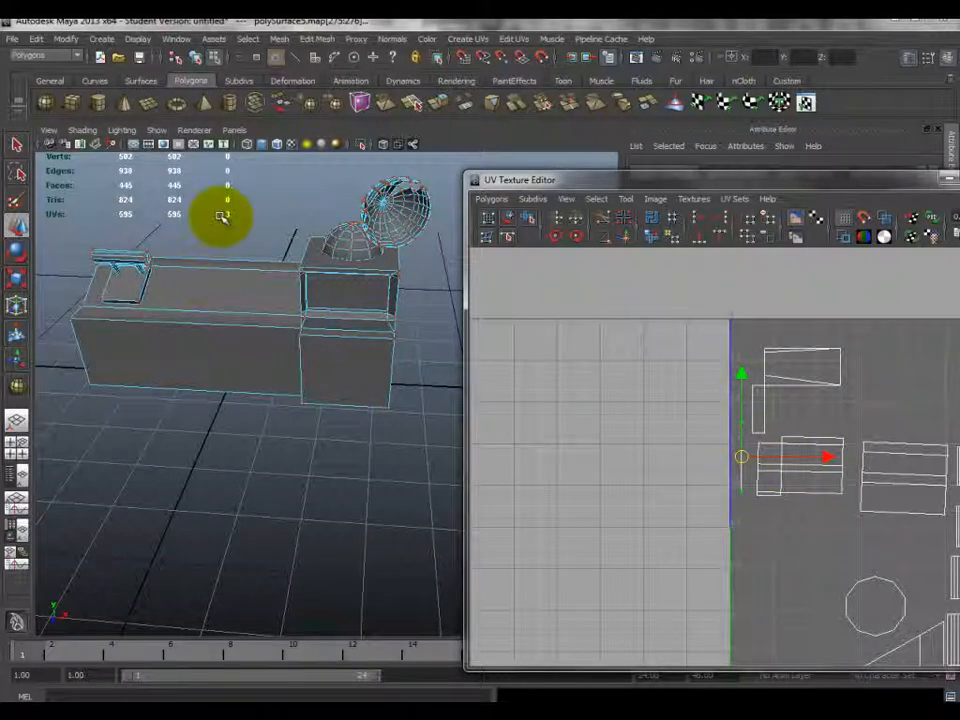
pyautogui.press('f')
pyautogui.keyDown('alt'); pyautogui.moveTo(357, 373); pyautogui.dragTo(339, 337); pyautogui.keyUp('alt')
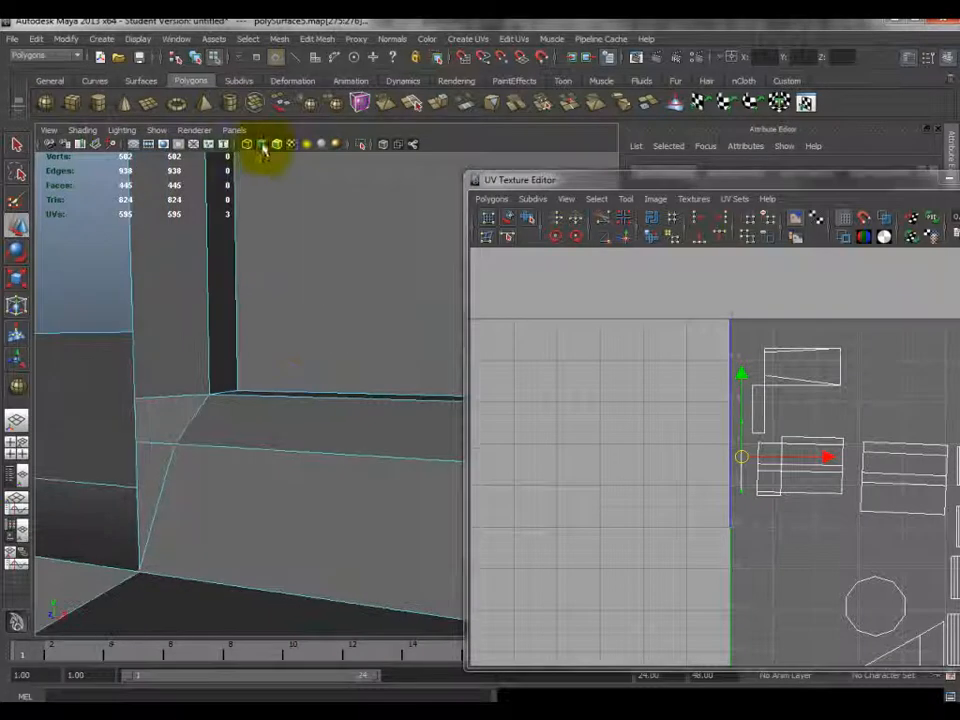
pyautogui.moveTo(686, 391); pyautogui.dragTo(743, 500)
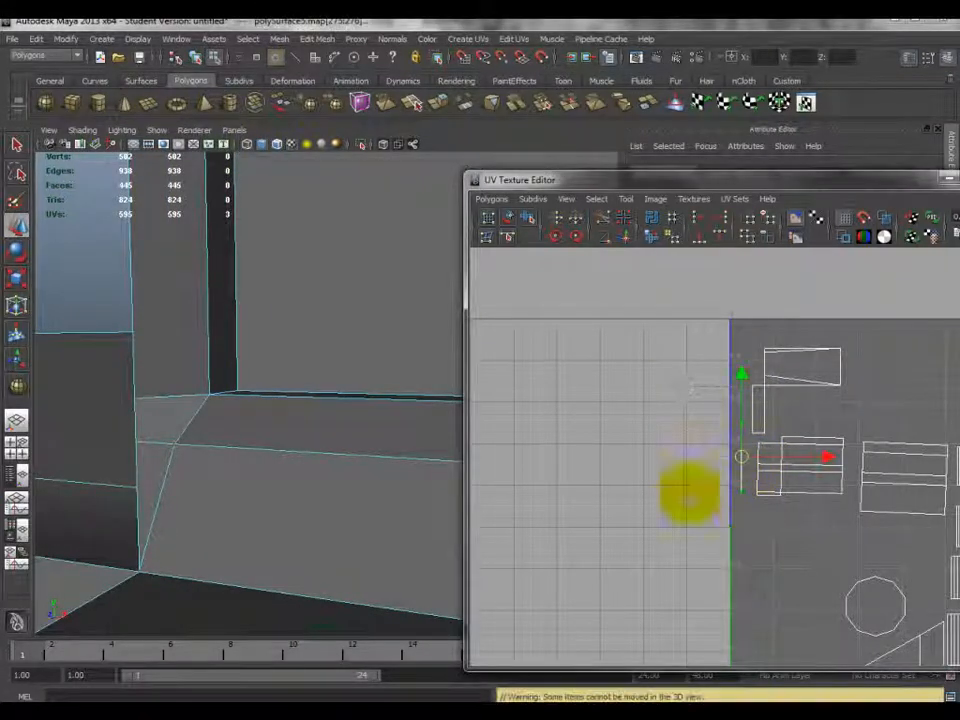
pyautogui.keyDown('alt'); pyautogui.moveTo(340, 347); pyautogui.dragTo(305, 408); pyautogui.keyUp('alt')
pyautogui.moveTo(74, 483); pyautogui.dragTo(450, 293)
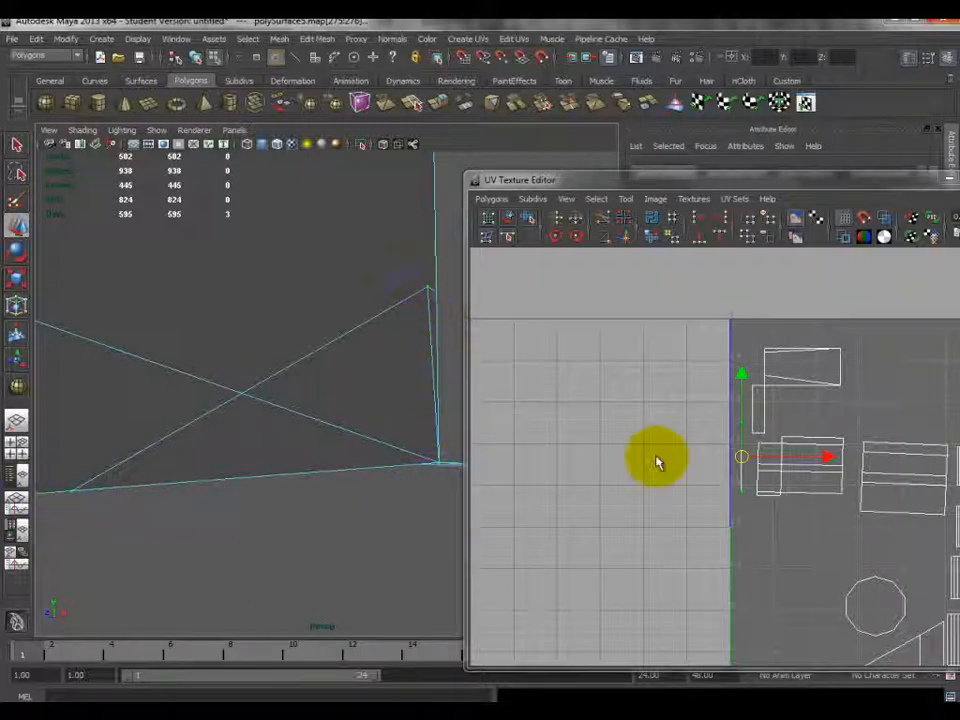
# - Try unfolding the thin line-like shell and moving its UVs, and undo both changes
pyautogui.click(492, 199)
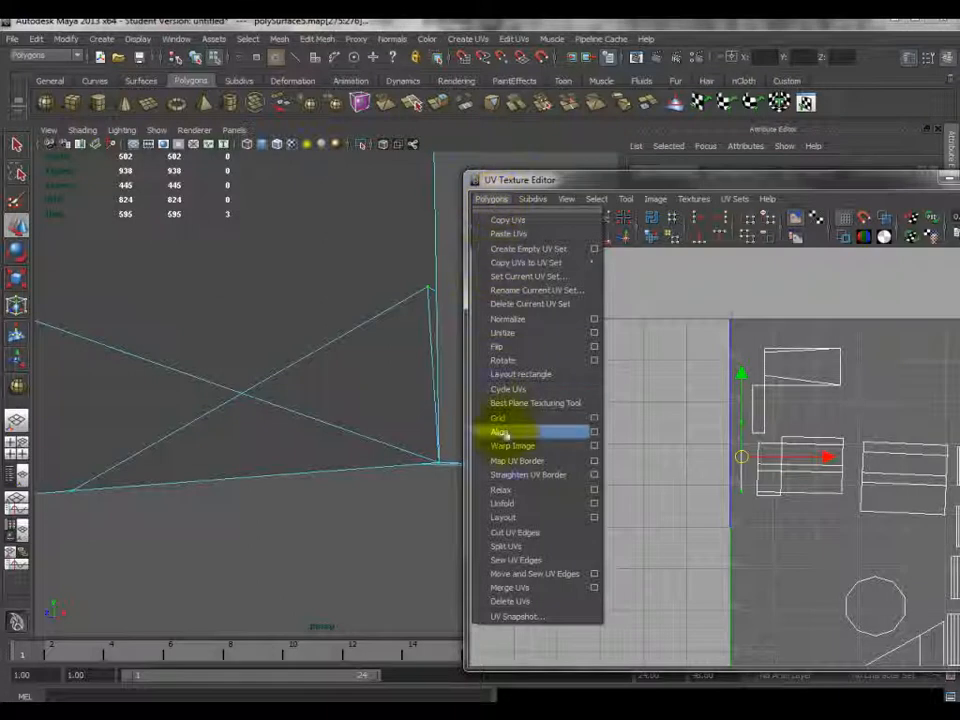
pyautogui.click(517, 505)
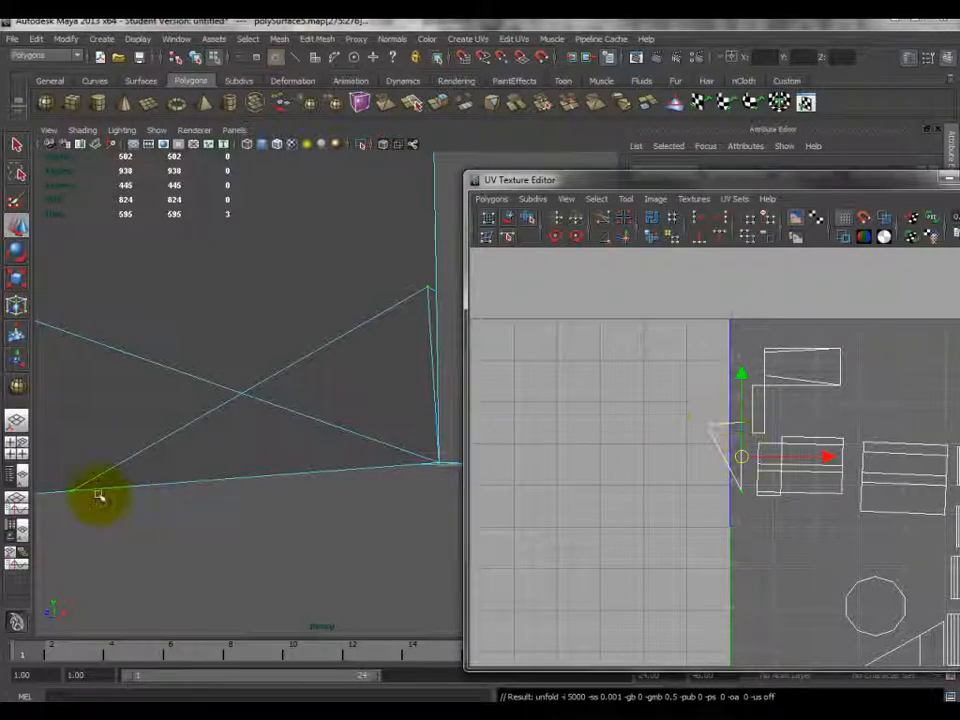
pyautogui.moveTo(738, 457); pyautogui.dragTo(688, 395)
pyautogui.hotkey('ctrl', 'z')
pyautogui.hotkey('ctrl', 'z')
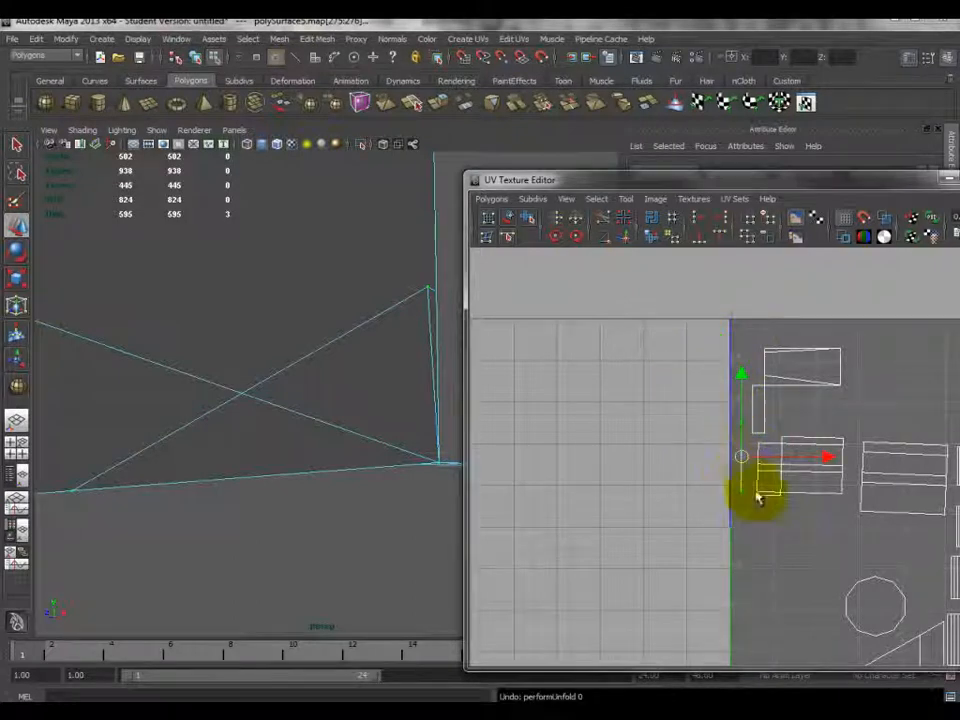
# - Unfold the thin line-like shell at the UV square's left edge into a triangle
pyautogui.click(492, 201)
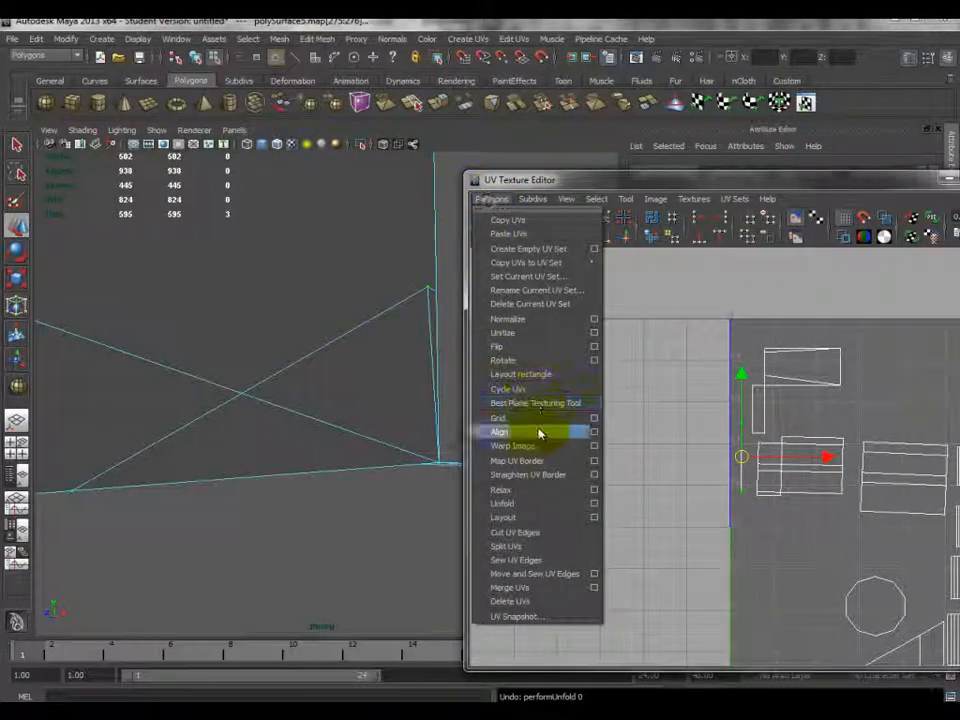
pyautogui.click(536, 501)
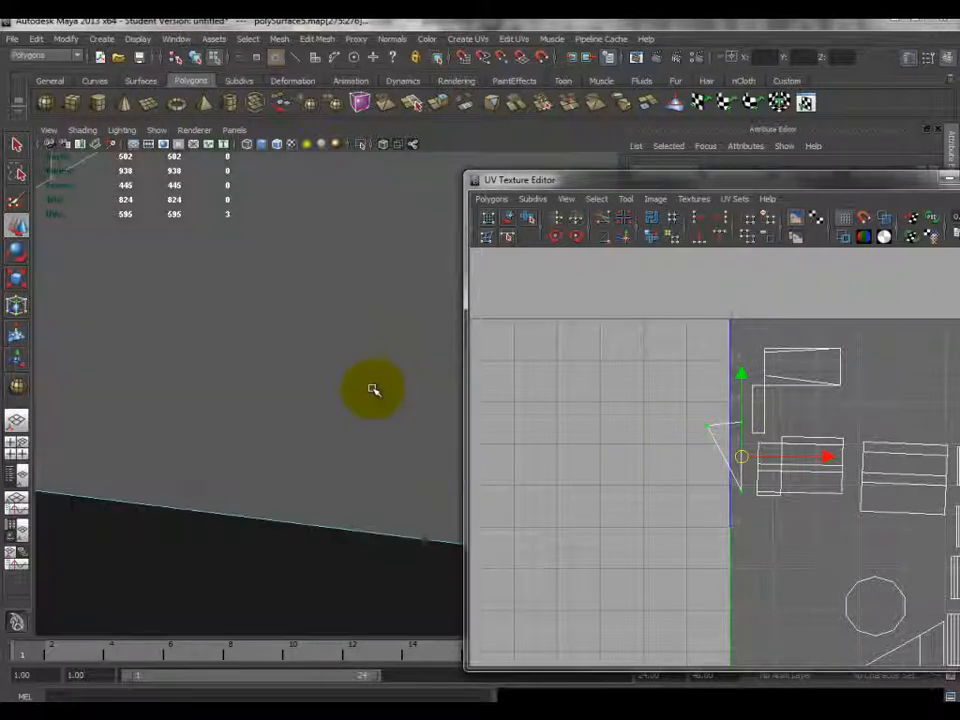
pyautogui.click(598, 200)
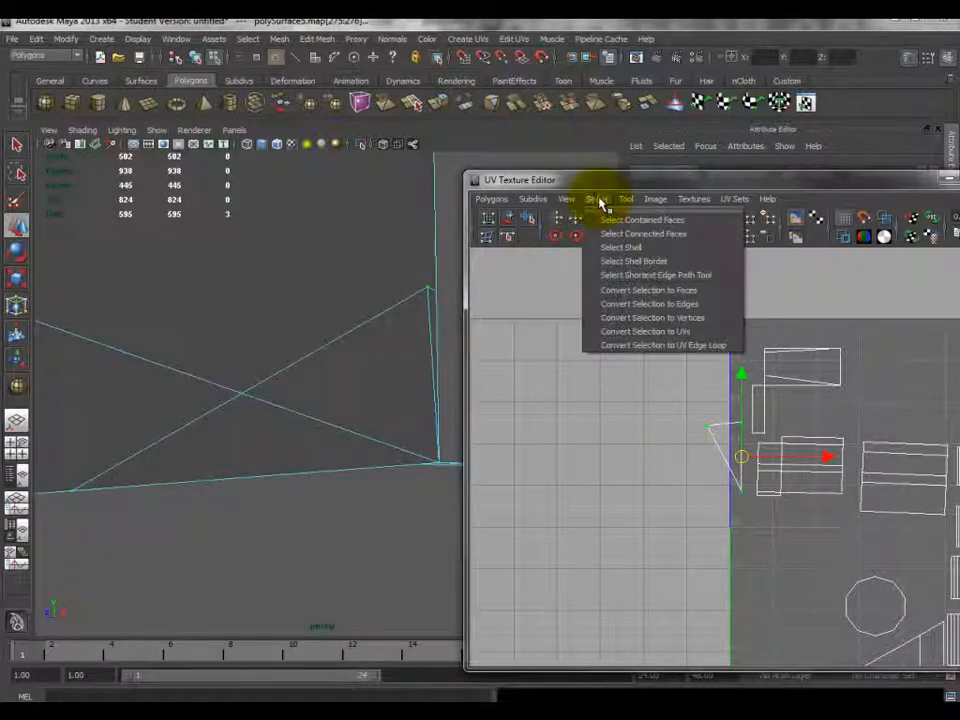
pyautogui.click(368, 176)
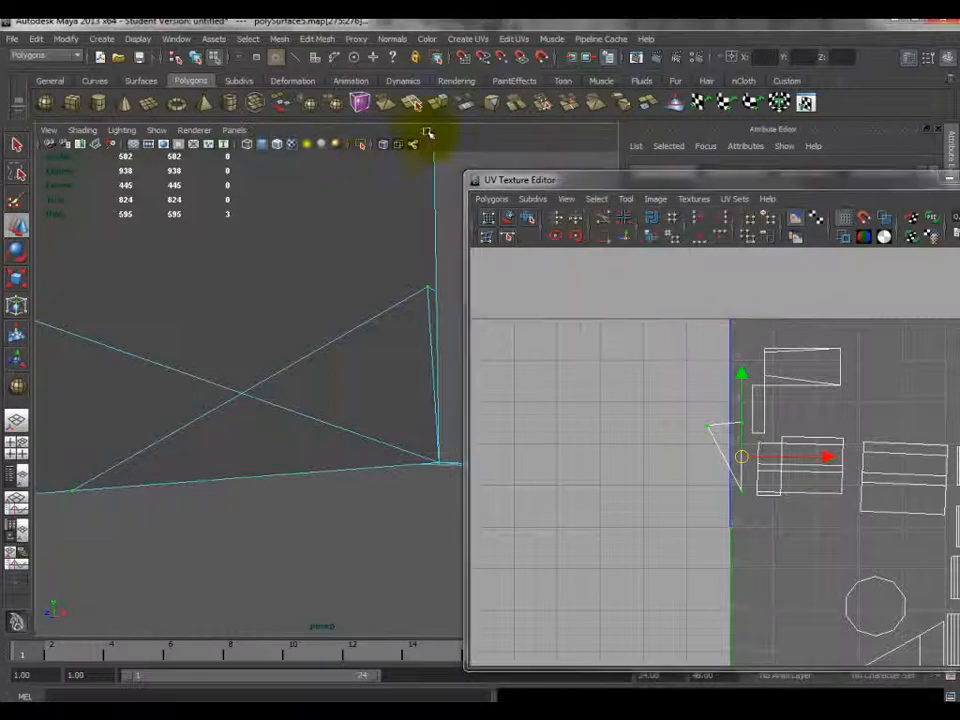
pyautogui.press('w')
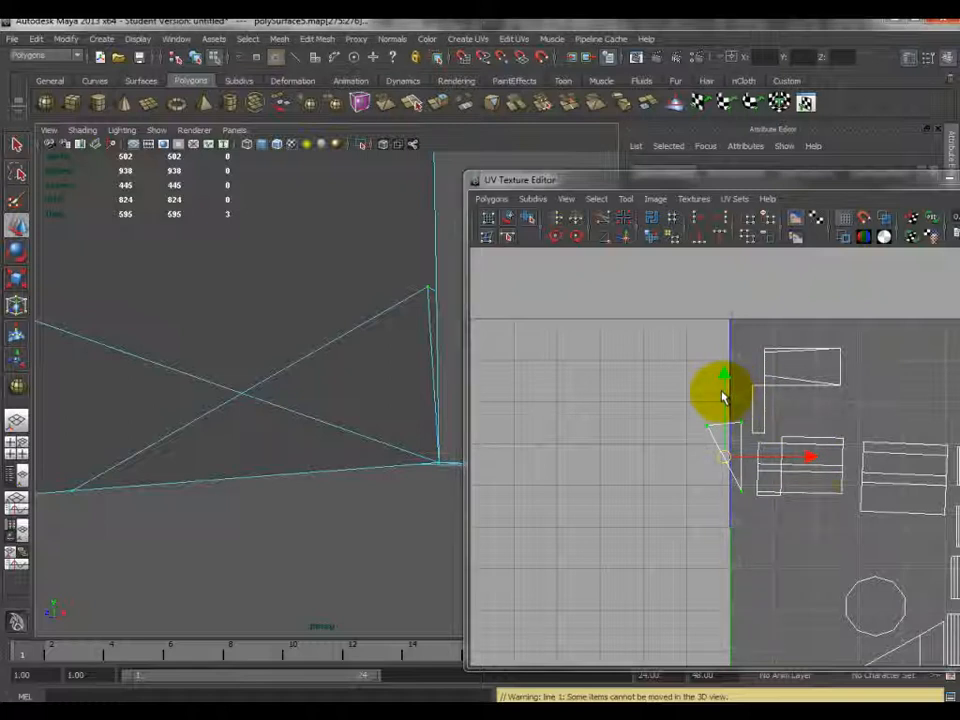
pyautogui.scroll(-3, 868, 426)
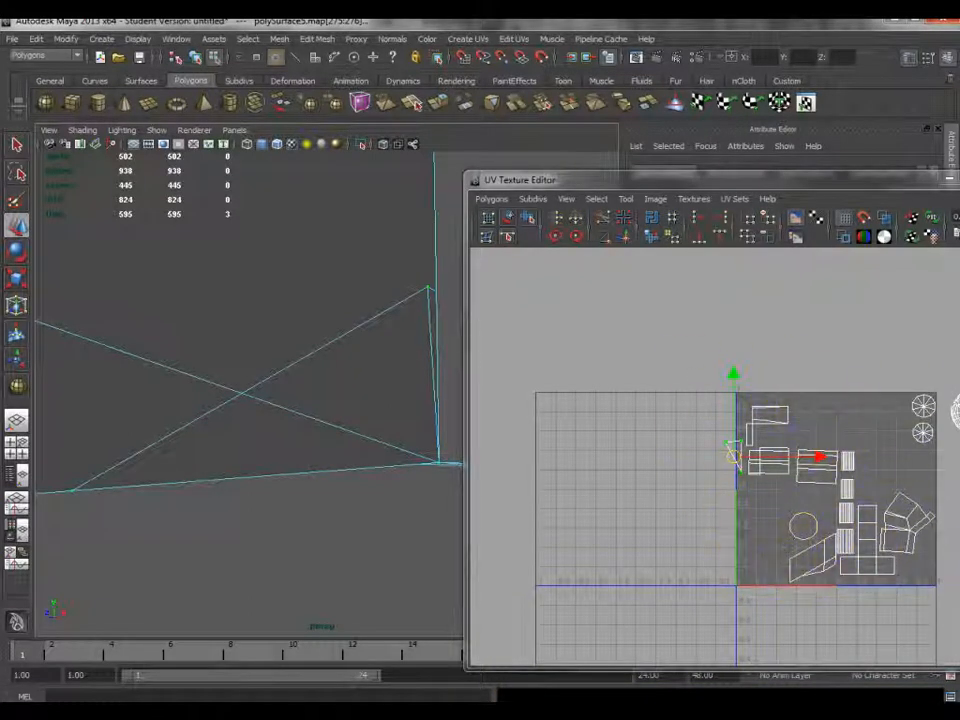
pyautogui.scroll(2, 911, 482)
pyautogui.click(490, 199)
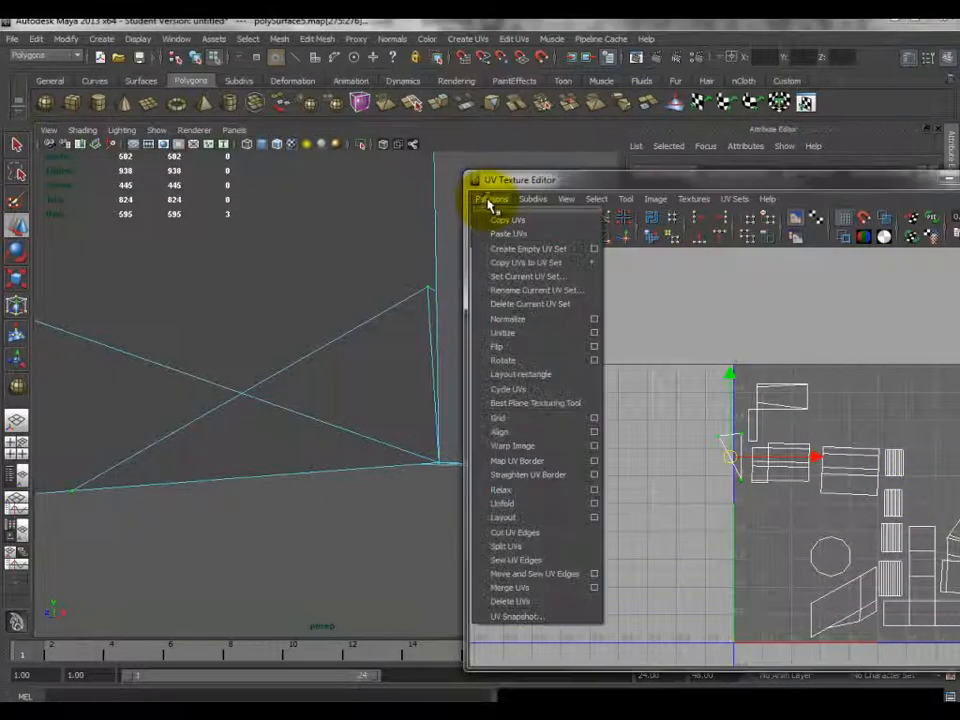
pyautogui.moveTo(604, 204)
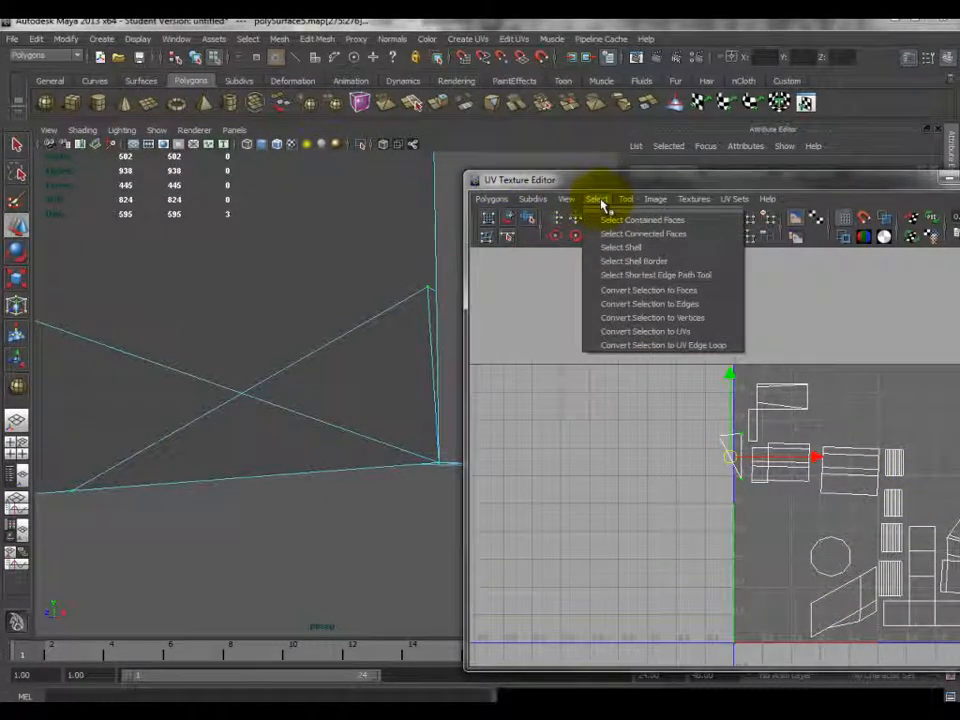
# - Convert the unfolded triangle's UV selection to vertices, examine its location on the desk model, and convert the selection to faces
pyautogui.click(659, 318)
pyautogui.keyDown('alt'); pyautogui.moveTo(354, 344); pyautogui.dragTo(304, 336, button='right'); pyautogui.keyUp('alt')
pyautogui.keyDown('alt'); pyautogui.moveTo(304, 336); pyautogui.dragTo(333, 465); pyautogui.keyUp('alt')
pyautogui.hotkey('ctrl', 'z')
pyautogui.scroll(-5, 381, 377)
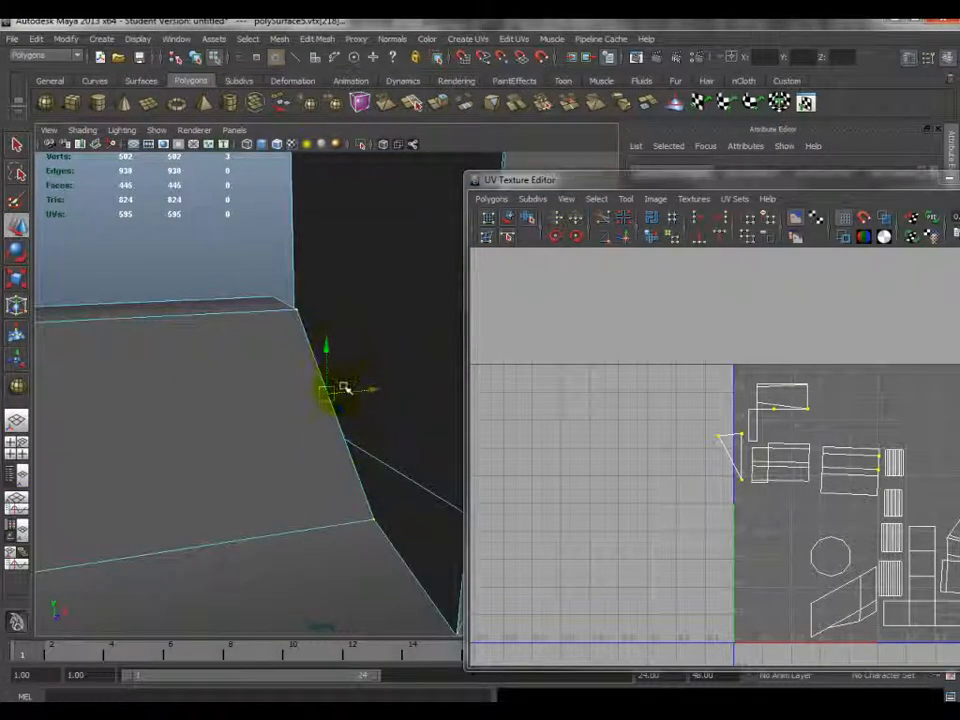
pyautogui.keyDown('alt'); pyautogui.moveTo(335, 366); pyautogui.dragTo(281, 392); pyautogui.keyUp('alt')
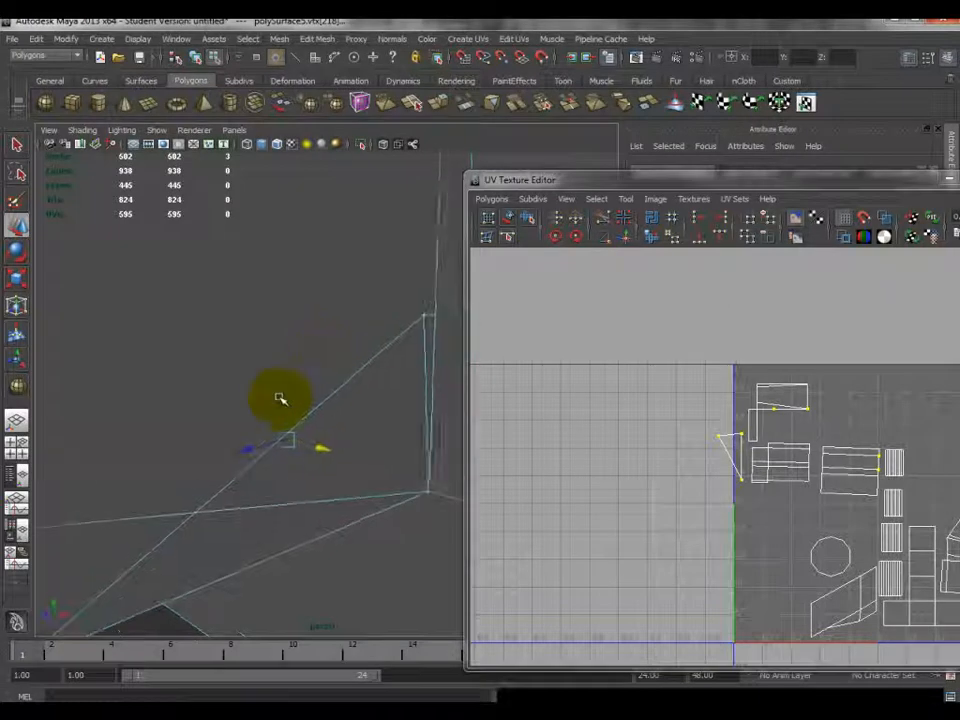
pyautogui.click(596, 199)
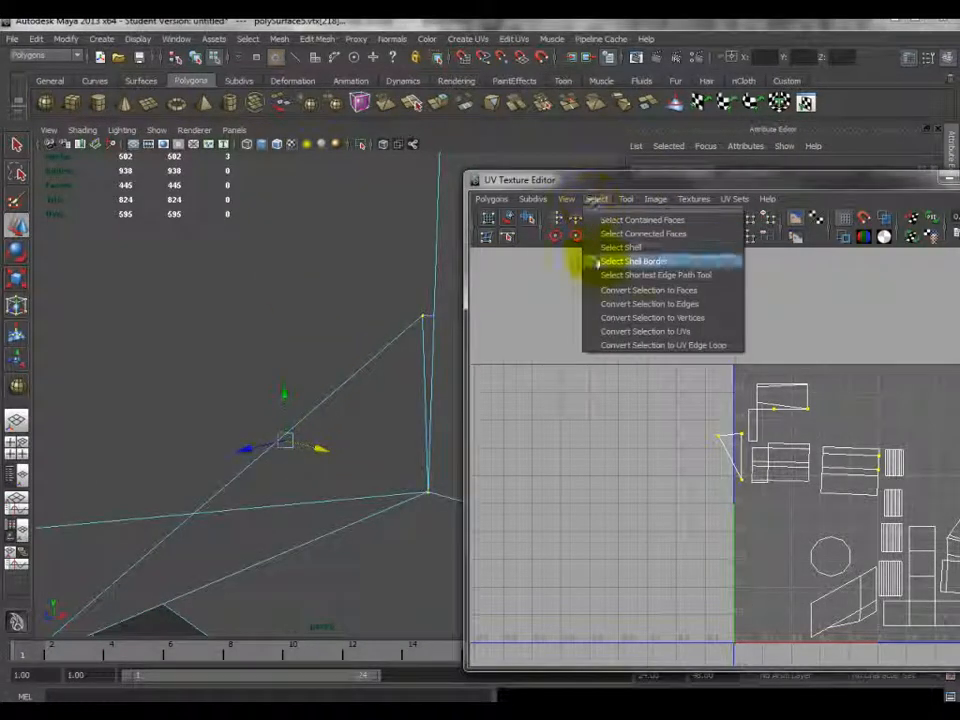
pyautogui.click(618, 290)
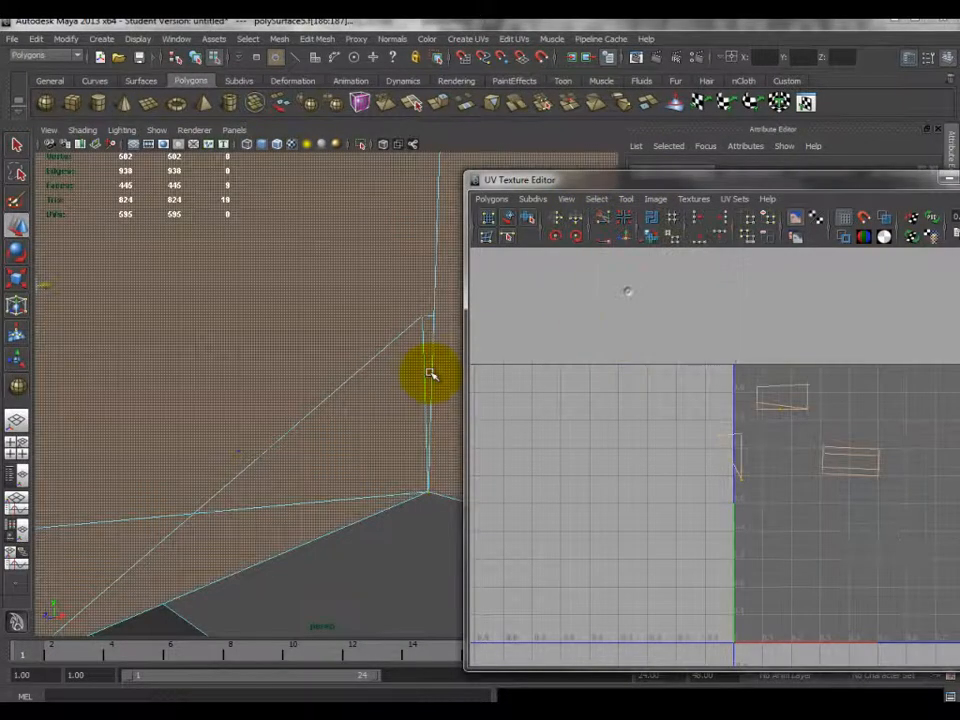
# - Select the stray triangular face belonging to the unfolded triangle shell and delete it from the desk model
pyautogui.rightClick(337, 418)
pyautogui.click(337, 455)
pyautogui.click(351, 416)
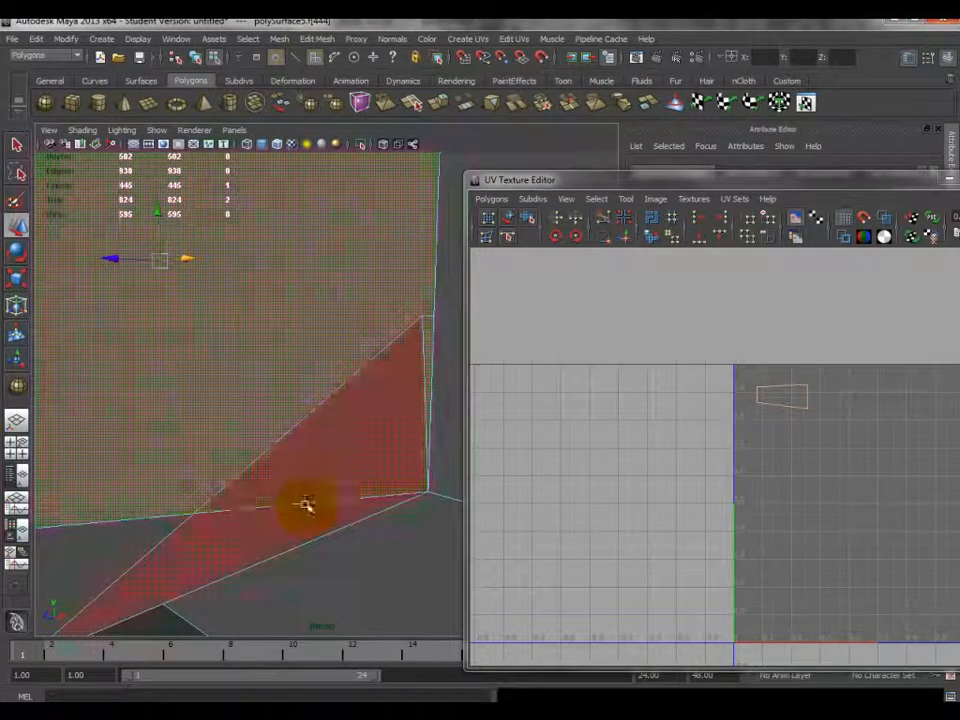
pyautogui.click(286, 508)
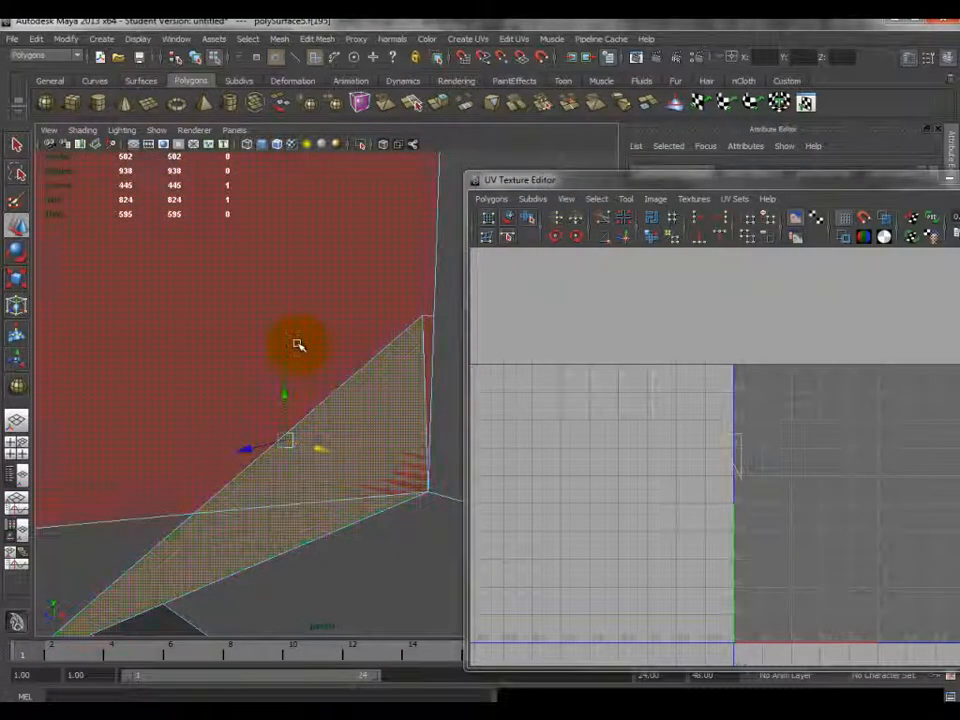
pyautogui.press('Delete')
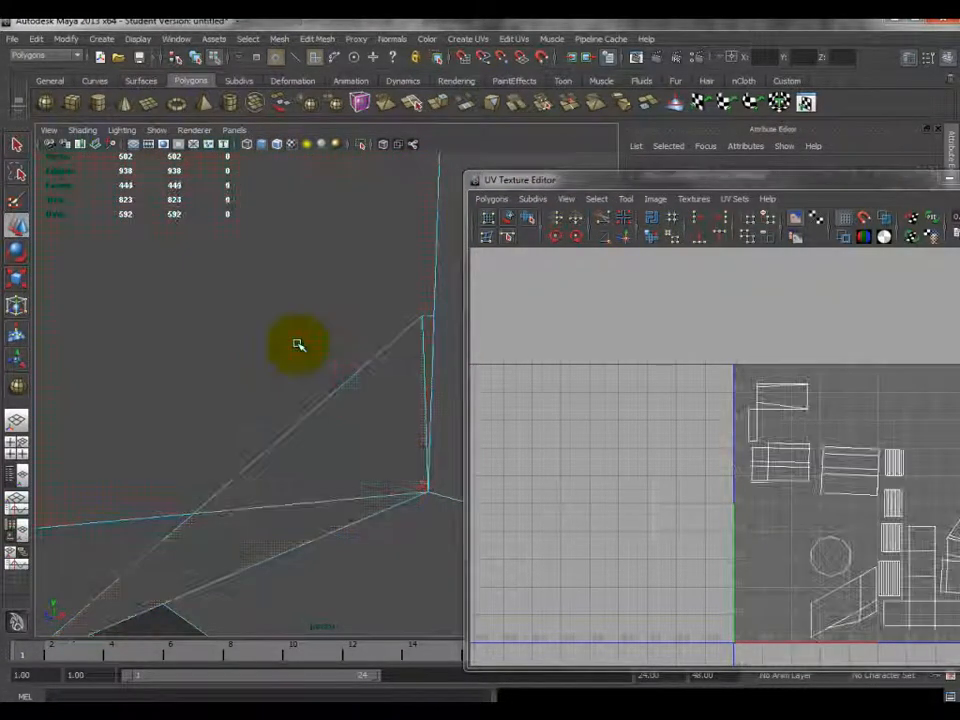
pyautogui.keyDown('alt'); pyautogui.moveTo(316, 374); pyautogui.dragTo(250, 399); pyautogui.keyUp('alt')
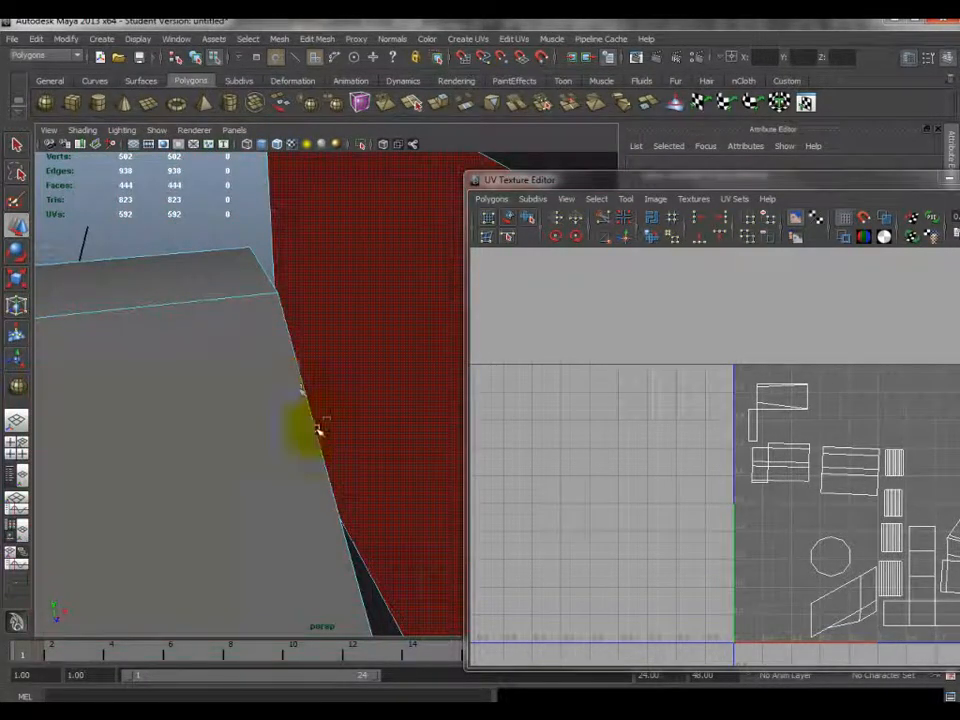
pyautogui.keyDown('alt'); pyautogui.moveTo(307, 453); pyautogui.dragTo(289, 229); pyautogui.keyUp('alt')
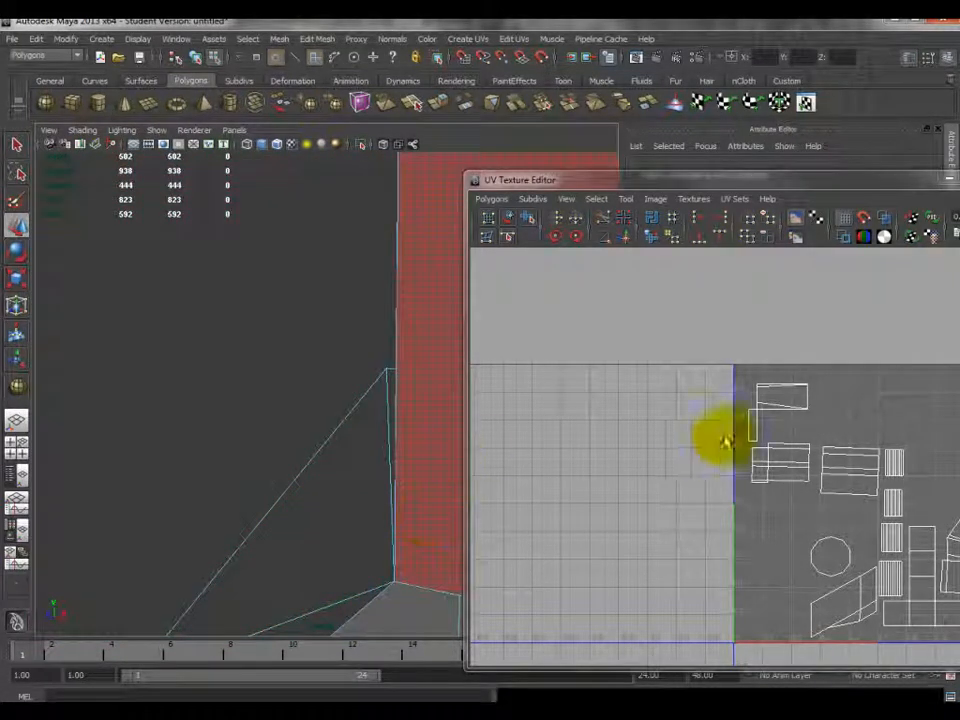
# - Select the faces of the circular shell inside the UV square and locate them on the desk lamp
pyautogui.click(850, 580)
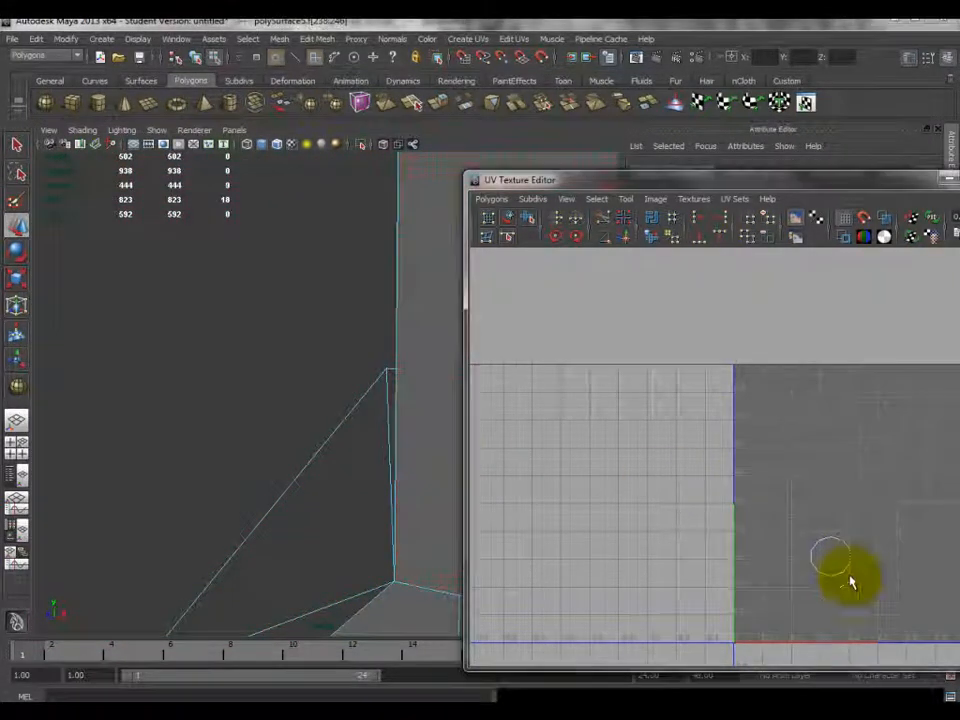
pyautogui.scroll(-3, 338, 343)
pyautogui.keyDown('alt'); pyautogui.moveTo(338, 343); pyautogui.dragTo(184, 439); pyautogui.keyUp('alt')
pyautogui.scroll(-2, 184, 439)
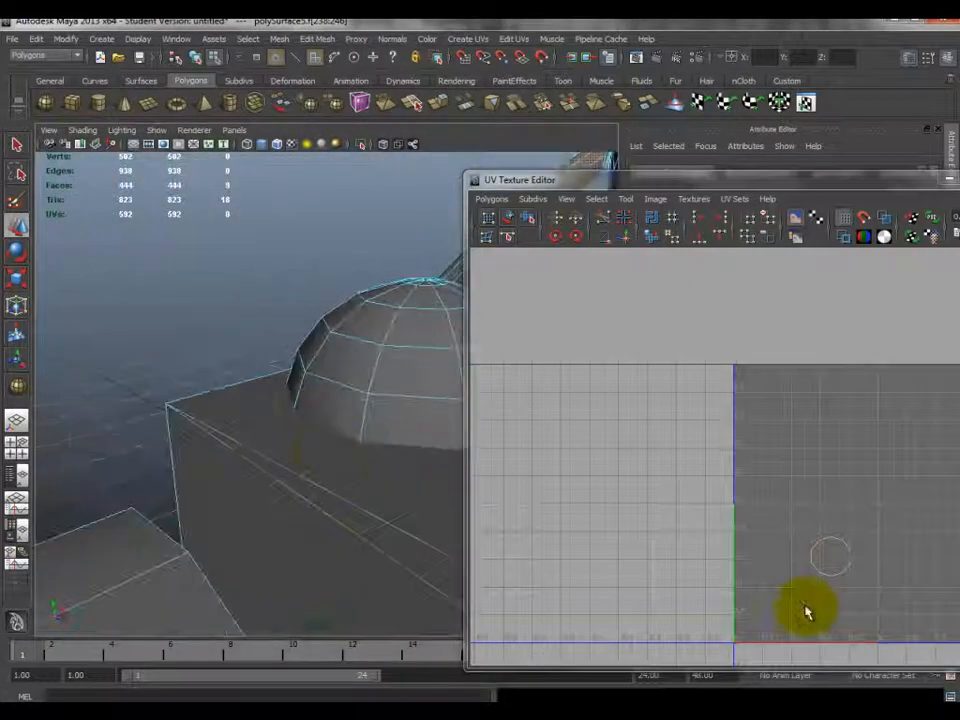
pyautogui.keyDown('alt'); pyautogui.moveTo(450, 405); pyautogui.dragTo(302, 381); pyautogui.keyUp('alt')
pyautogui.scroll(3, 236, 375)
pyautogui.scroll(-3, 236, 375)
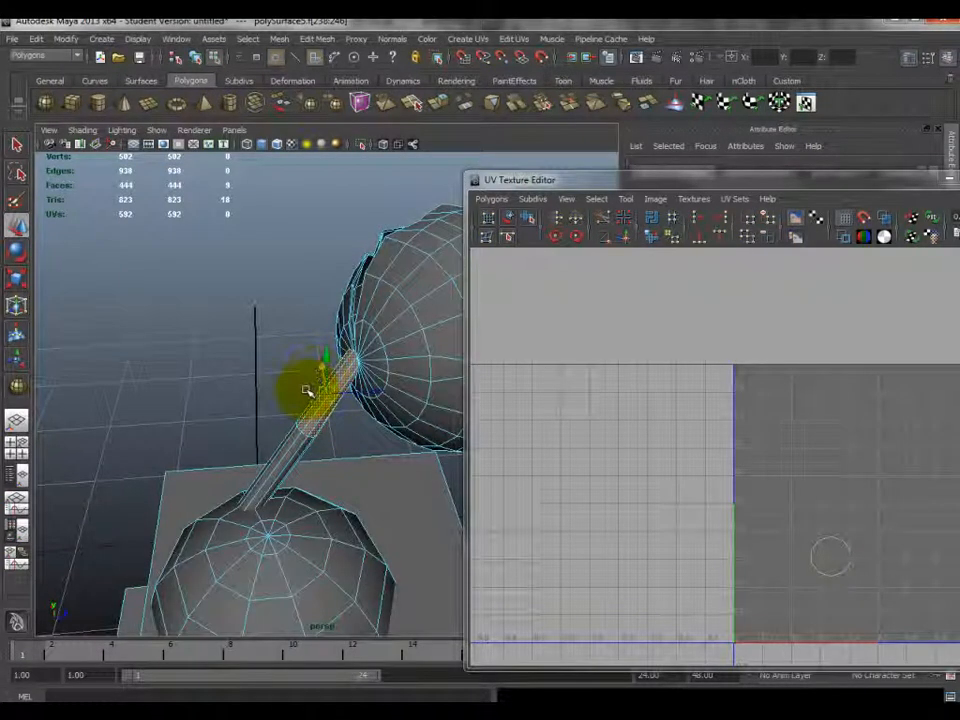
# - Select the ring of faces on the lamp arm's lower section to compare its UV shell with the circular one
pyautogui.moveTo(364, 330); pyautogui.dragTo(420, 304, button='right')
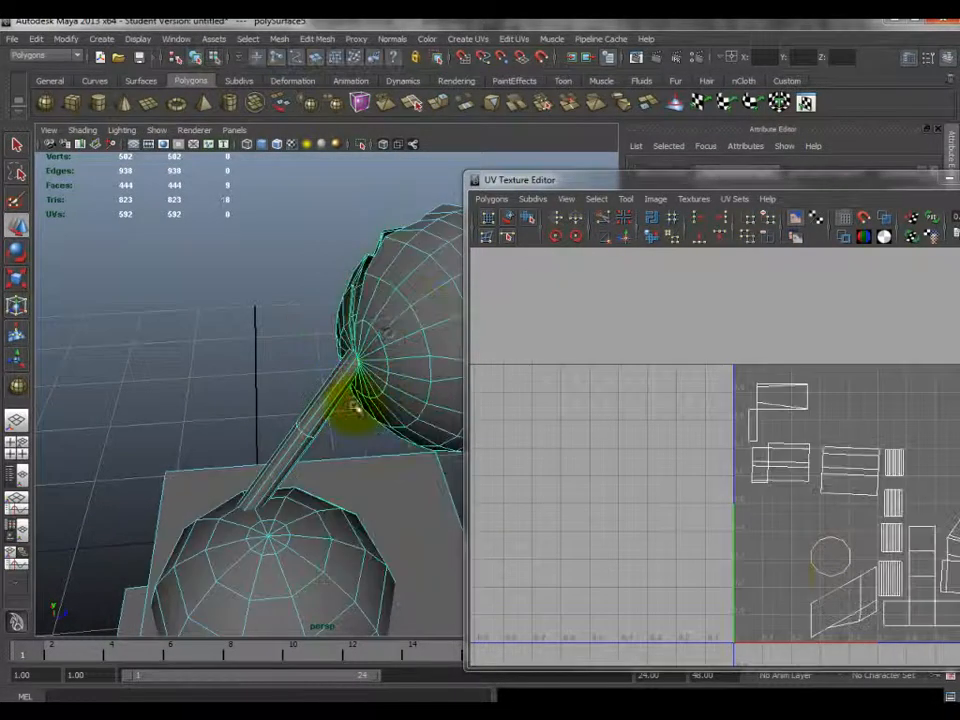
pyautogui.keyDown('alt'); pyautogui.moveTo(831, 529); pyautogui.dragTo(714, 463, button='middle'); pyautogui.keyUp('alt')
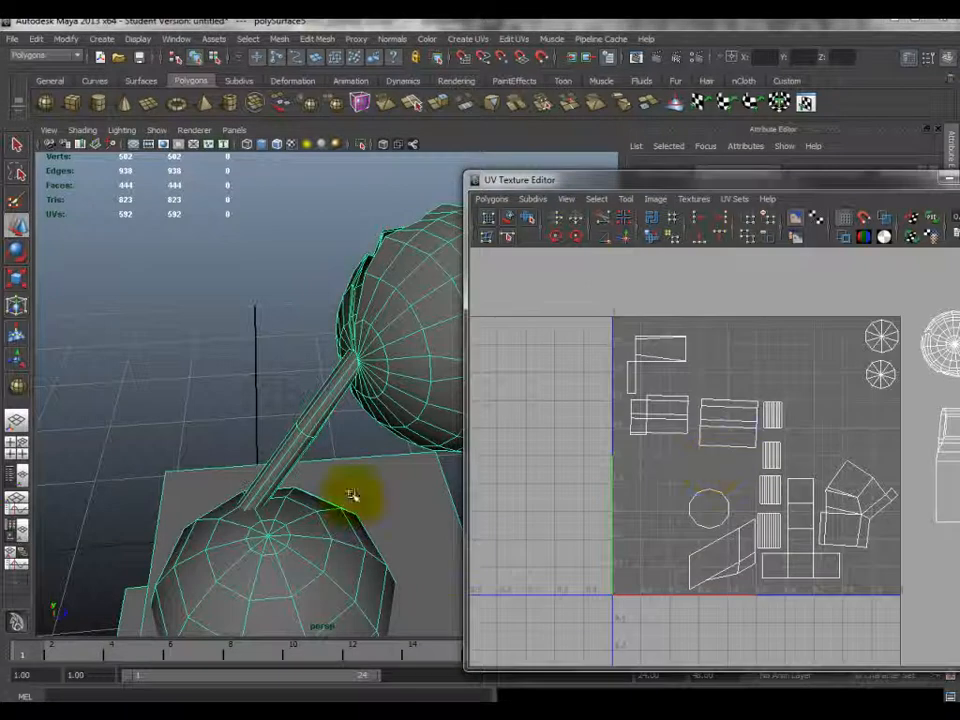
pyautogui.rightClick(262, 463)
pyautogui.moveTo(262, 463); pyautogui.dragTo(281, 499, button='right')
pyautogui.click(276, 471)
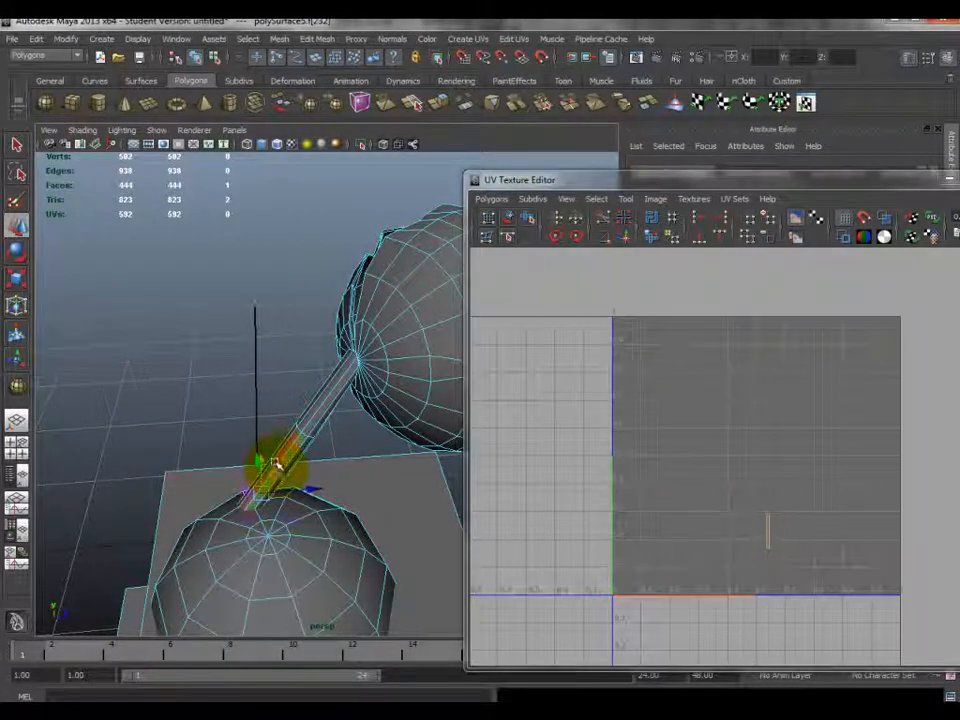
pyautogui.keyDown('shift'); pyautogui.doubleClick(279, 465); pyautogui.keyUp('shift')
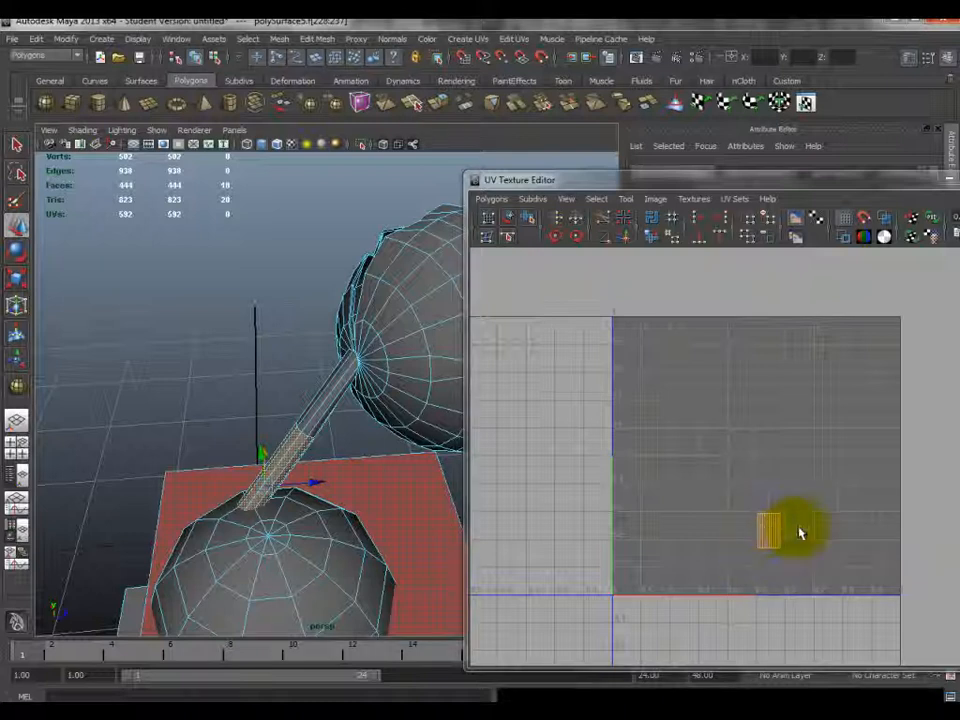
# - Select the ring of faces on the lamp arm's upper section and apply Cylindrical Mapping to it
pyautogui.click(324, 396)
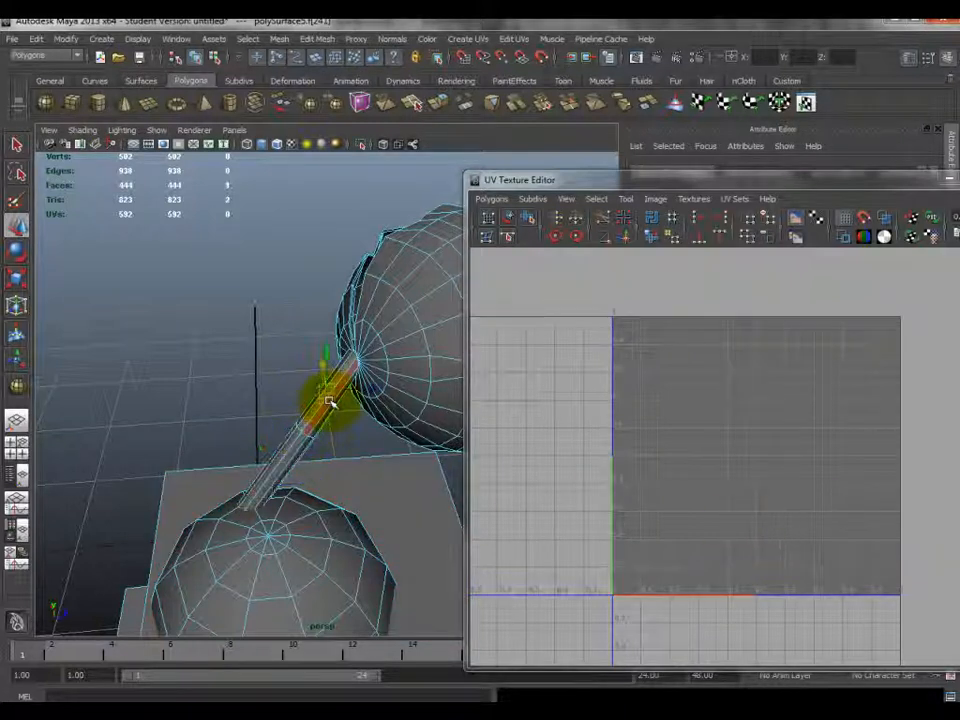
pyautogui.moveTo(321, 425); pyautogui.dragTo(328, 458, button='right')
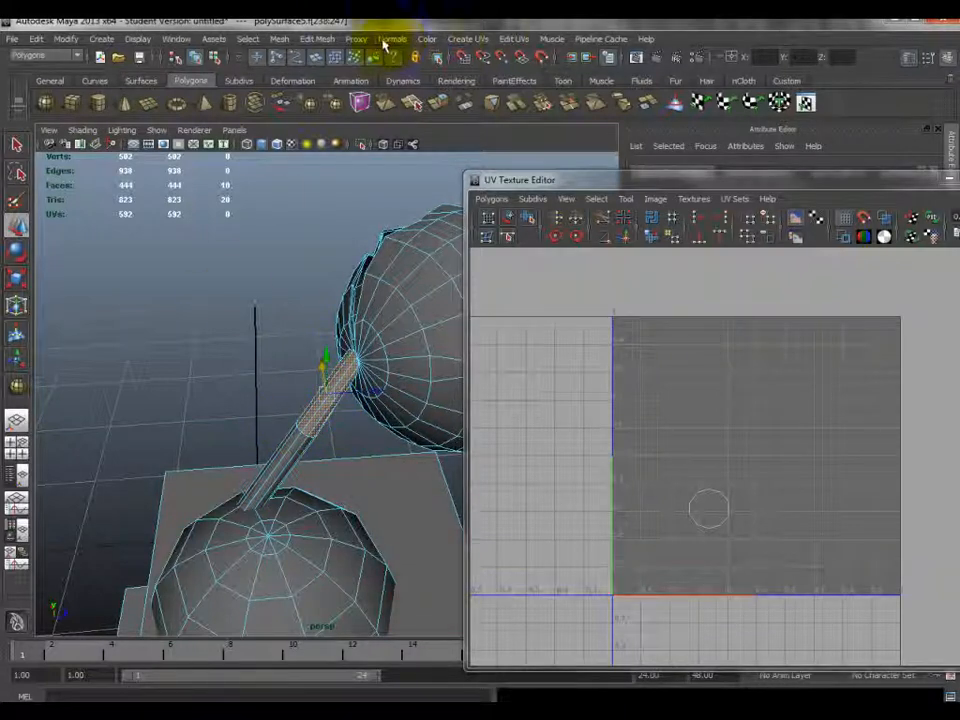
pyautogui.click(465, 39)
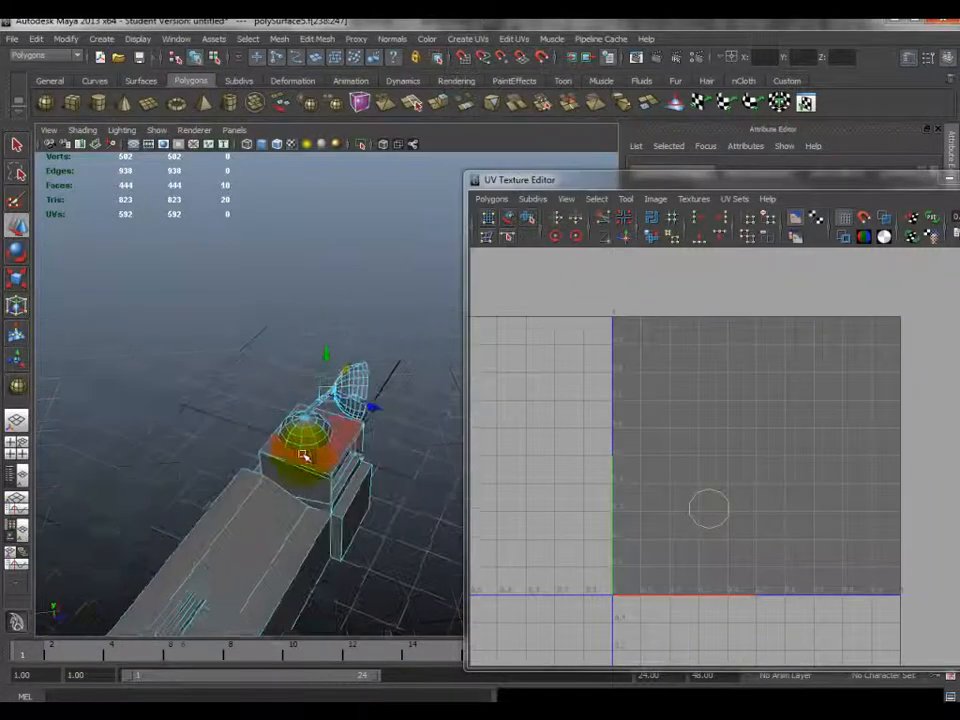
pyautogui.scroll(6, 447, 410)
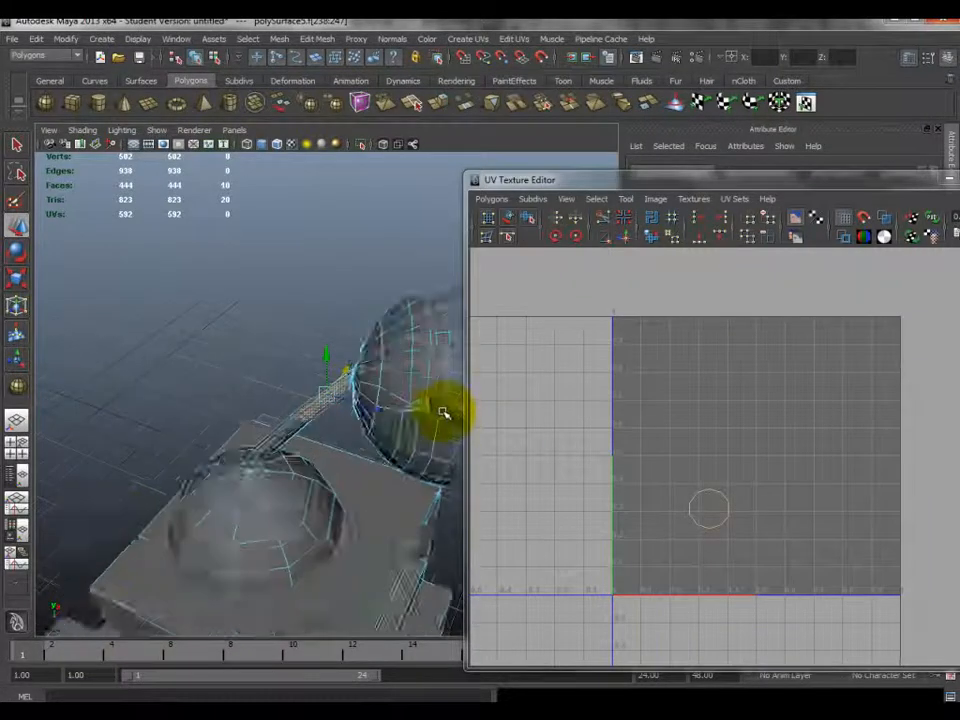
pyautogui.click(457, 39)
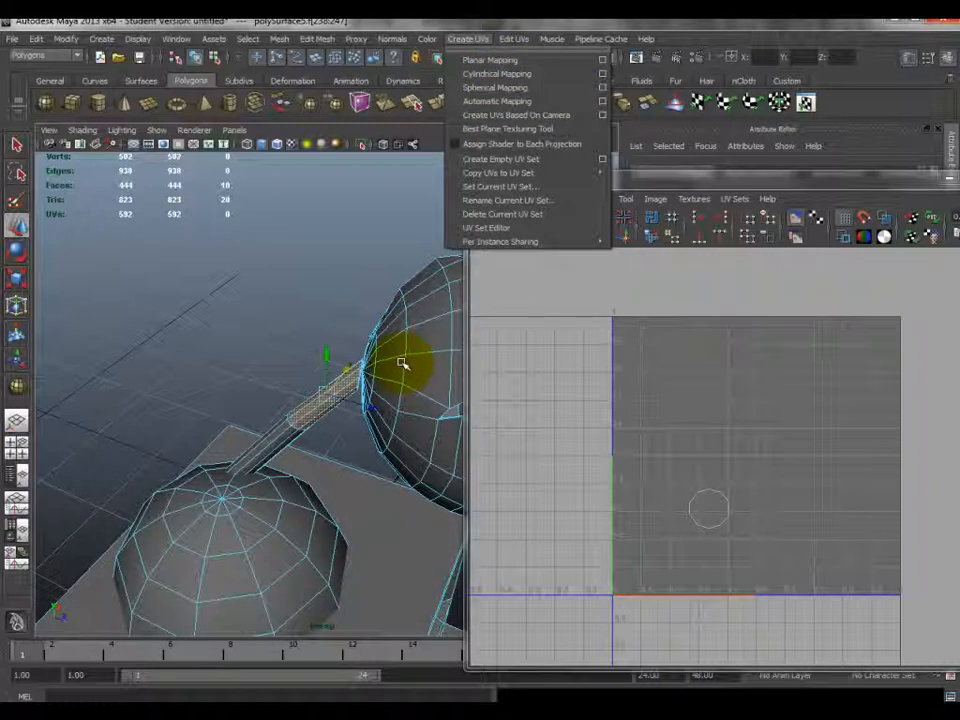
pyautogui.click(362, 397)
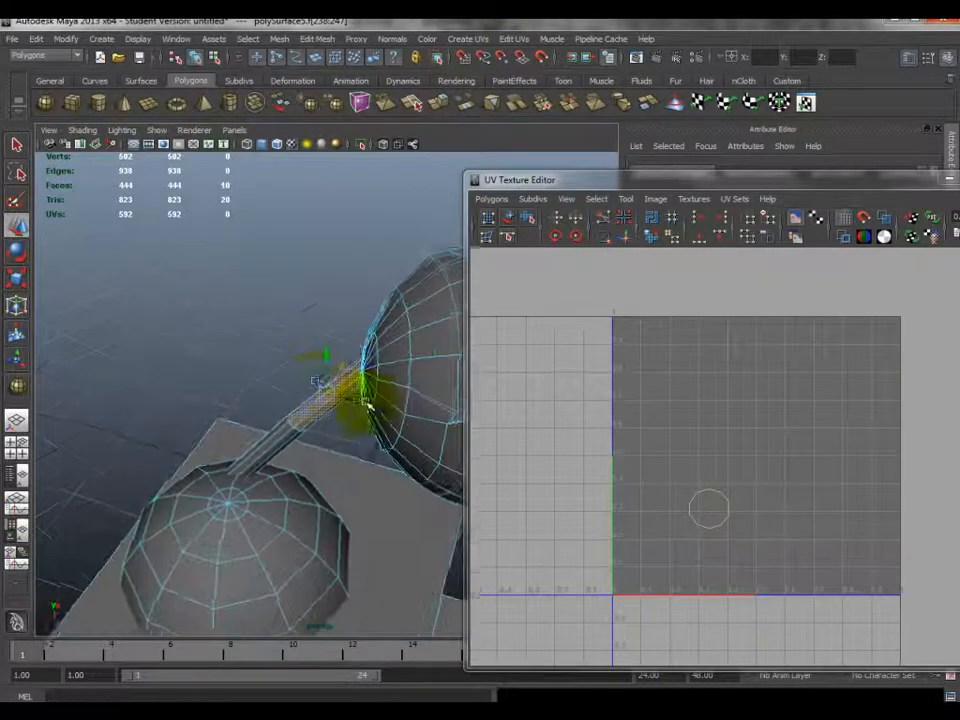
pyautogui.click(482, 38)
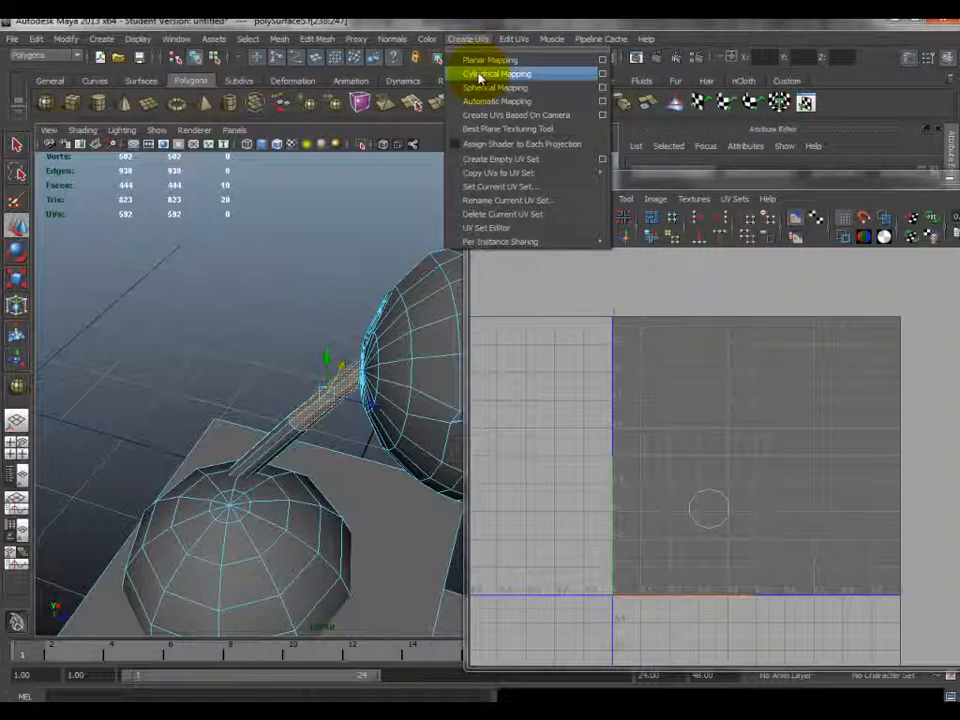
pyautogui.click(492, 76)
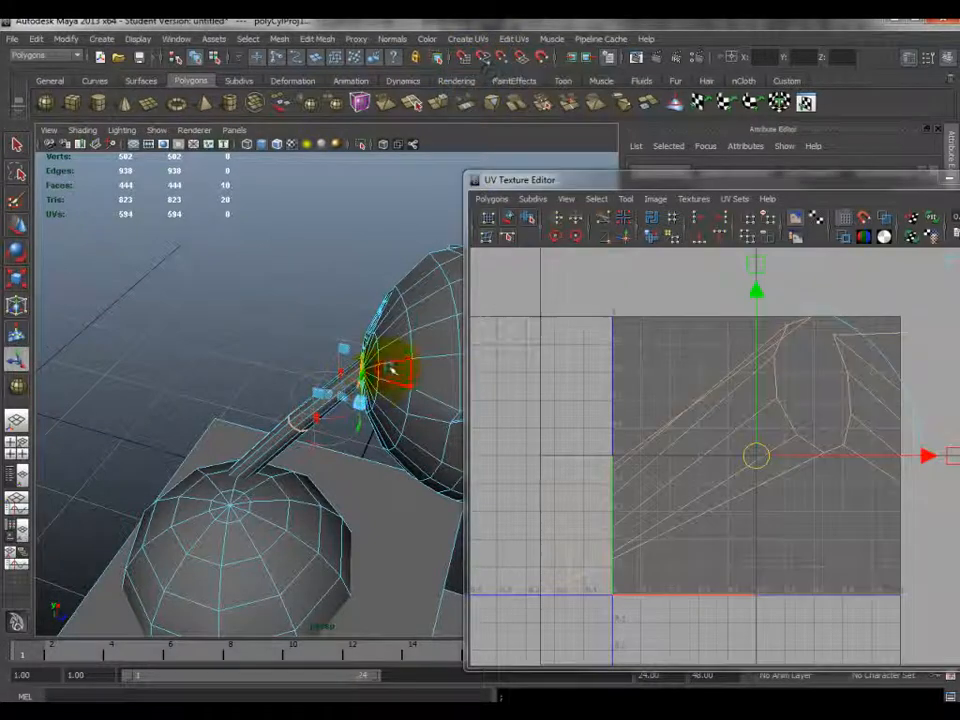
pyautogui.scroll(-3, 784, 429)
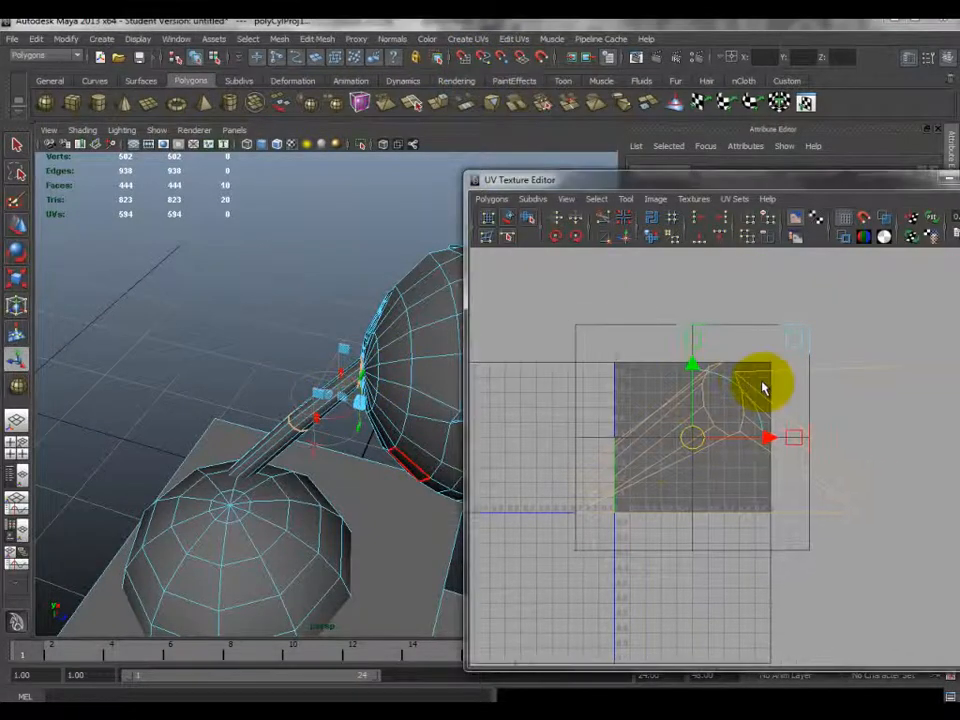
pyautogui.scroll(-3, 760, 440)
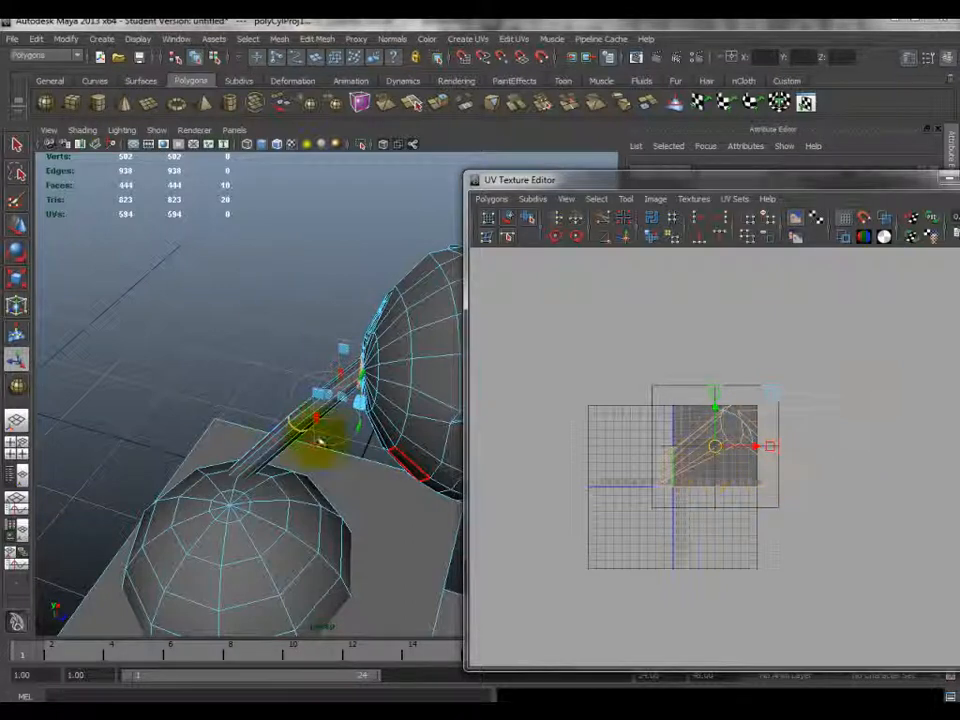
pyautogui.scroll(3, 405, 387)
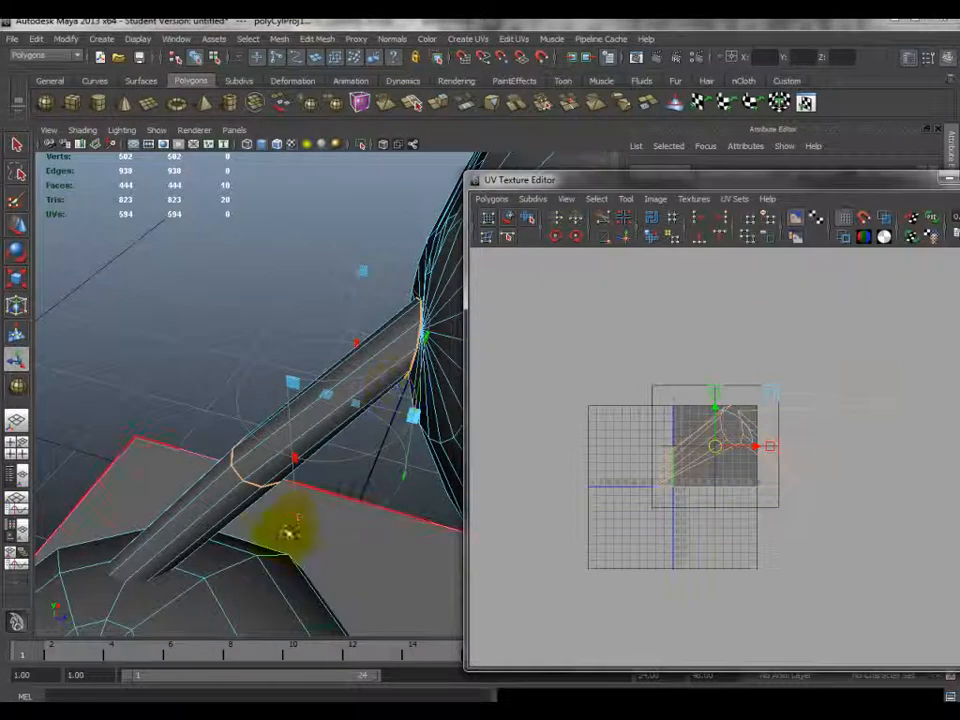
# - Switch the cylindrical projection on the lamp arm's upper section to its transform manipulator and activate the rotation rings
pyautogui.click(298, 520)
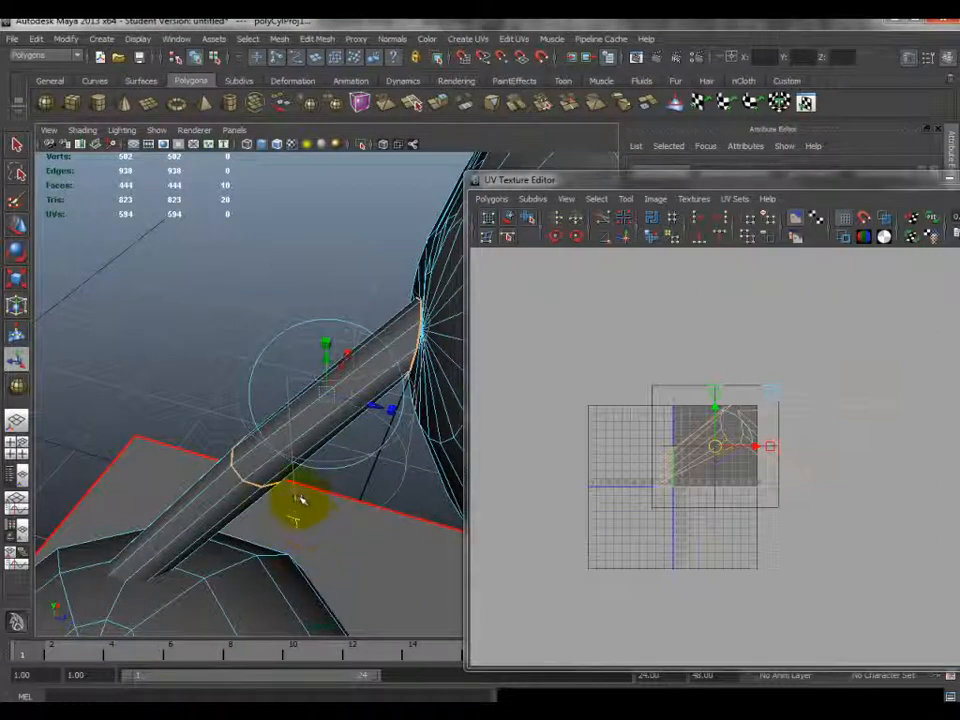
pyautogui.click(296, 520)
pyautogui.click(296, 520)
pyautogui.click(296, 520)
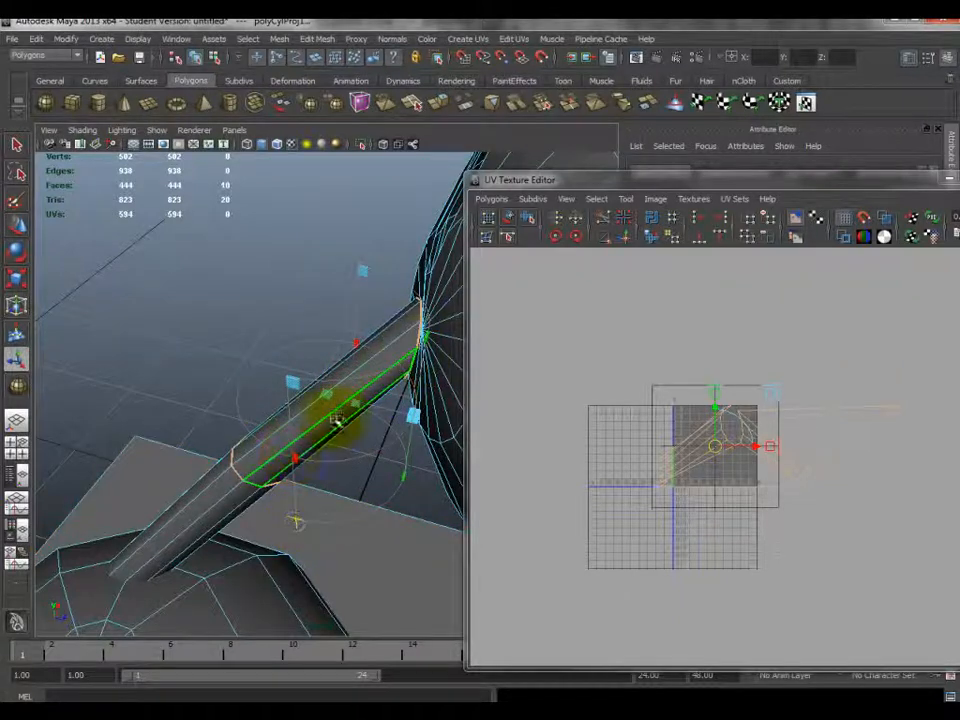
pyautogui.click(298, 521)
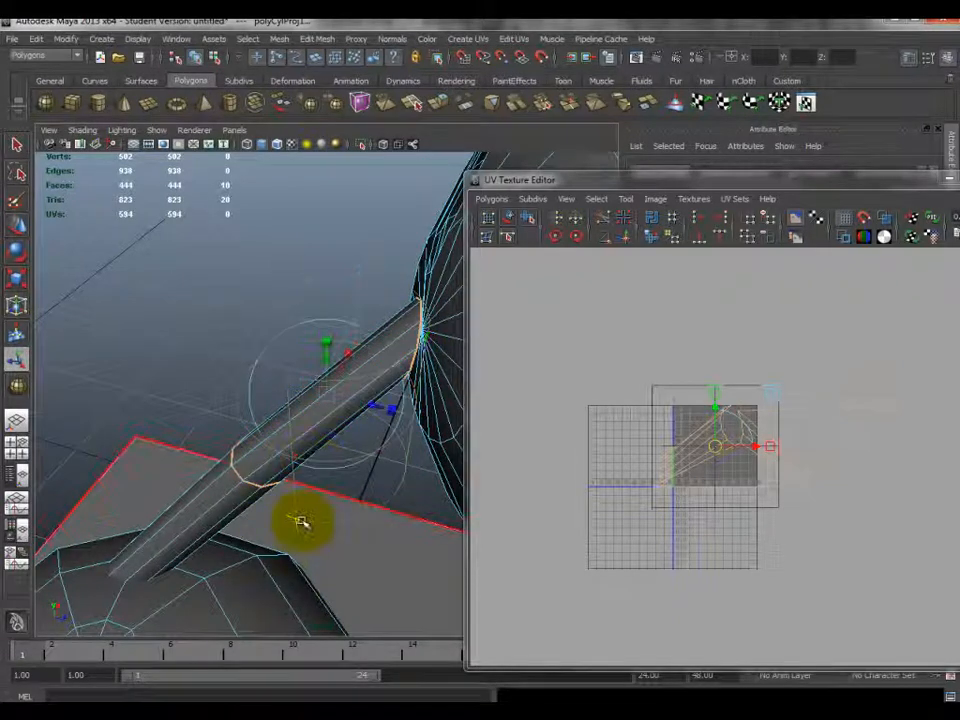
pyautogui.moveTo(245, 392)
pyautogui.keyDown('alt'); pyautogui.mouseDown()
pyautogui.moveTo(300, 390)
pyautogui.moveTo(231, 368)
pyautogui.moveTo(247, 378)
pyautogui.mouseUp(); pyautogui.keyUp('alt')
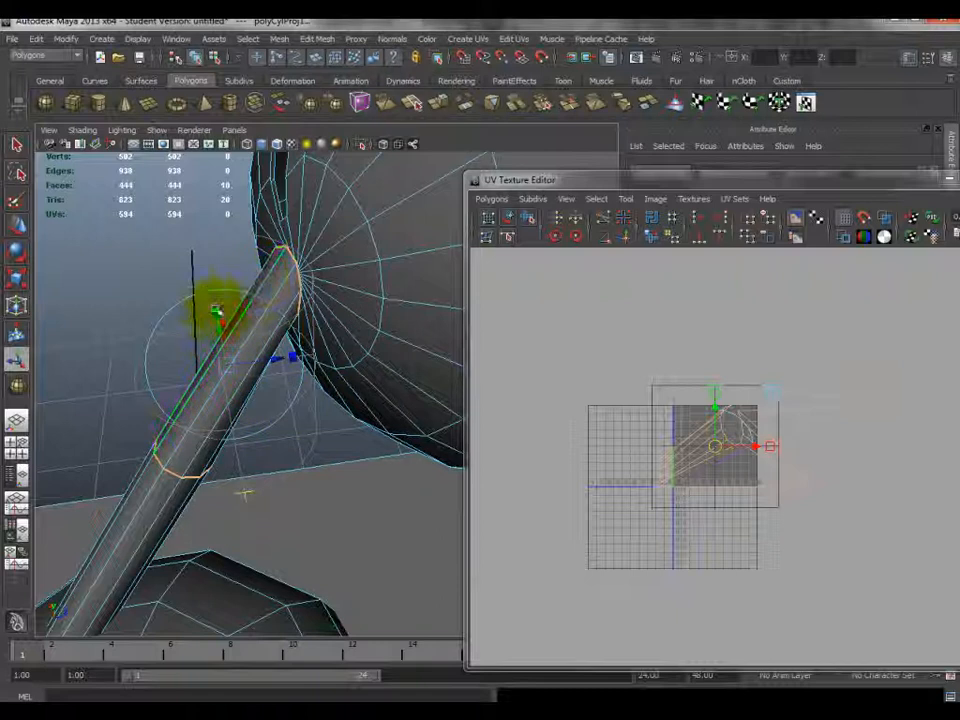
pyautogui.click(168, 318)
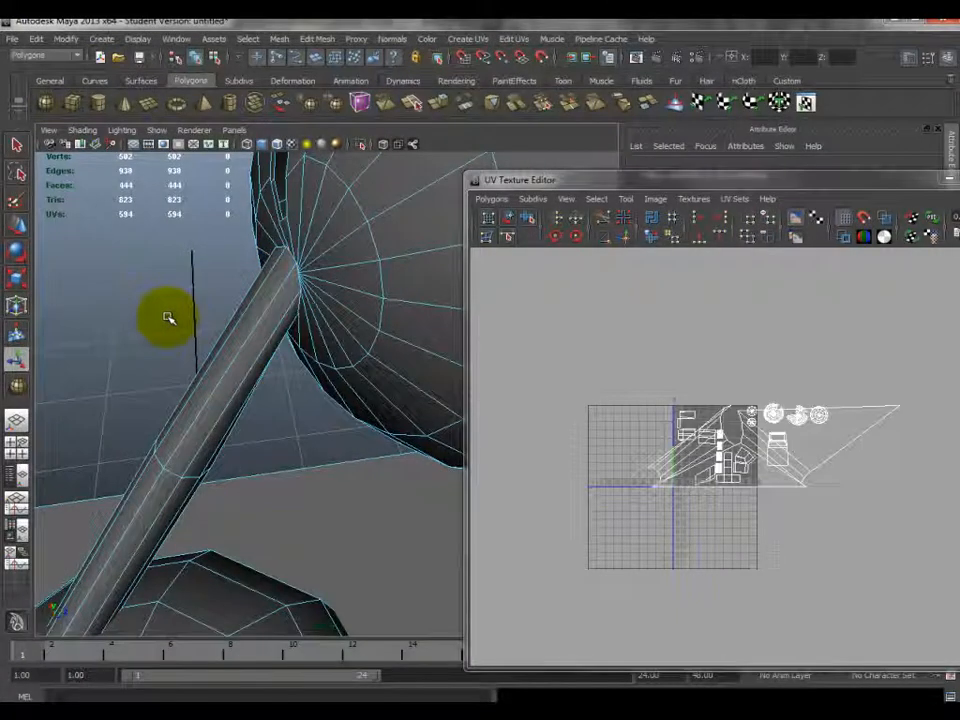
pyautogui.hotkey('ctrl', 'z')
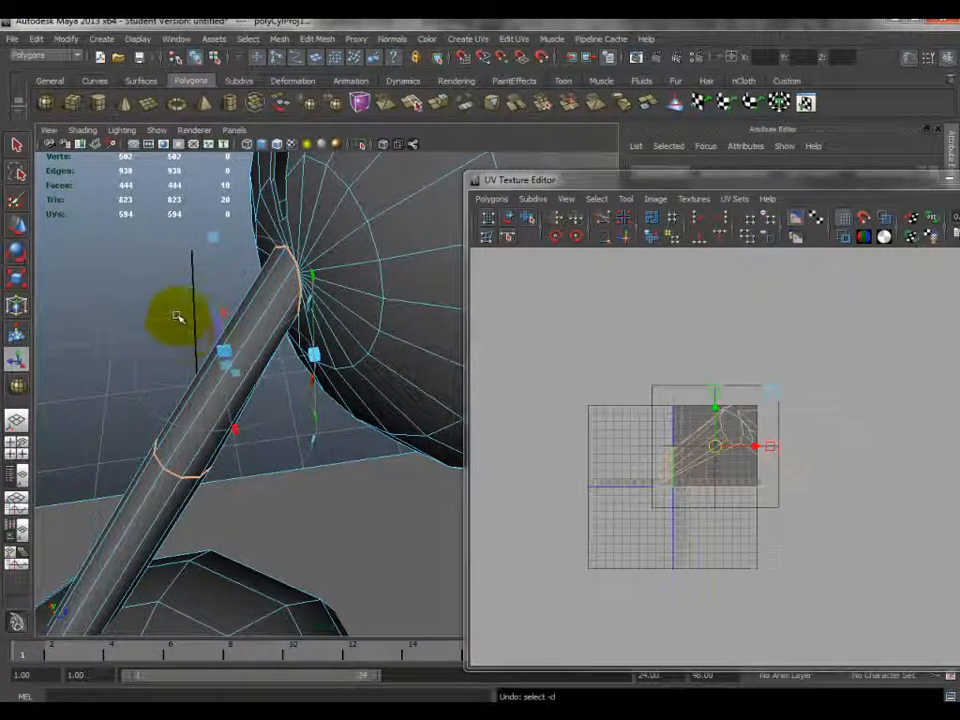
pyautogui.press('e')
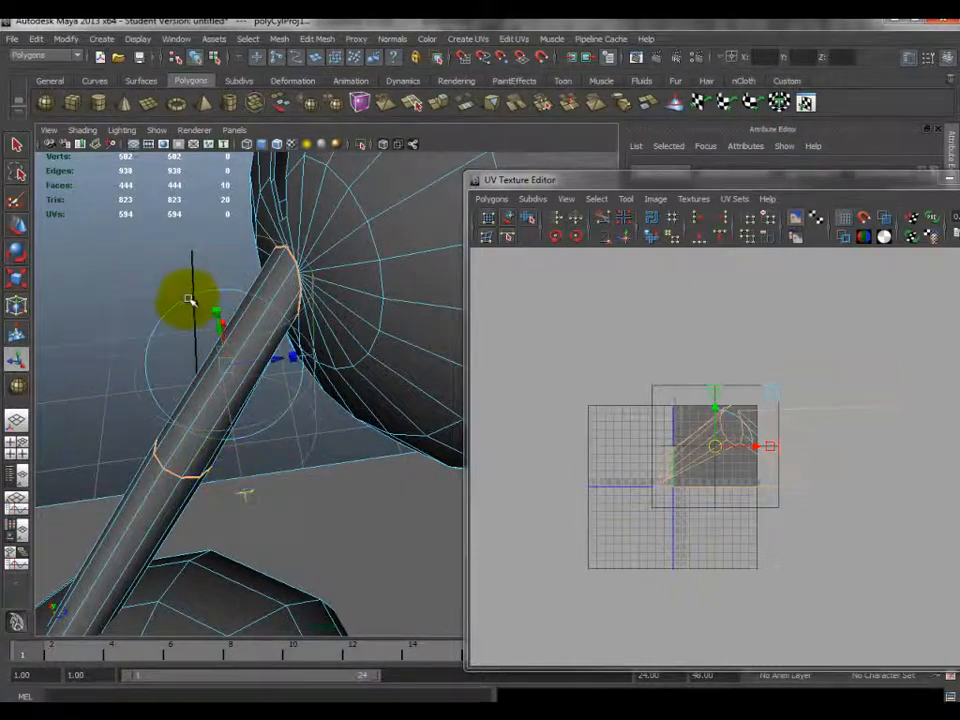
# - Rotate the cylindrical projection about its axes so that it follows the slant of the lamp arm's upper section
pyautogui.moveTo(190, 300)
pyautogui.mouseDown()
pyautogui.moveTo(154, 336)
pyautogui.moveTo(176, 401)
pyautogui.moveTo(171, 375)
pyautogui.moveTo(220, 297)
pyautogui.moveTo(193, 317)
pyautogui.mouseUp()
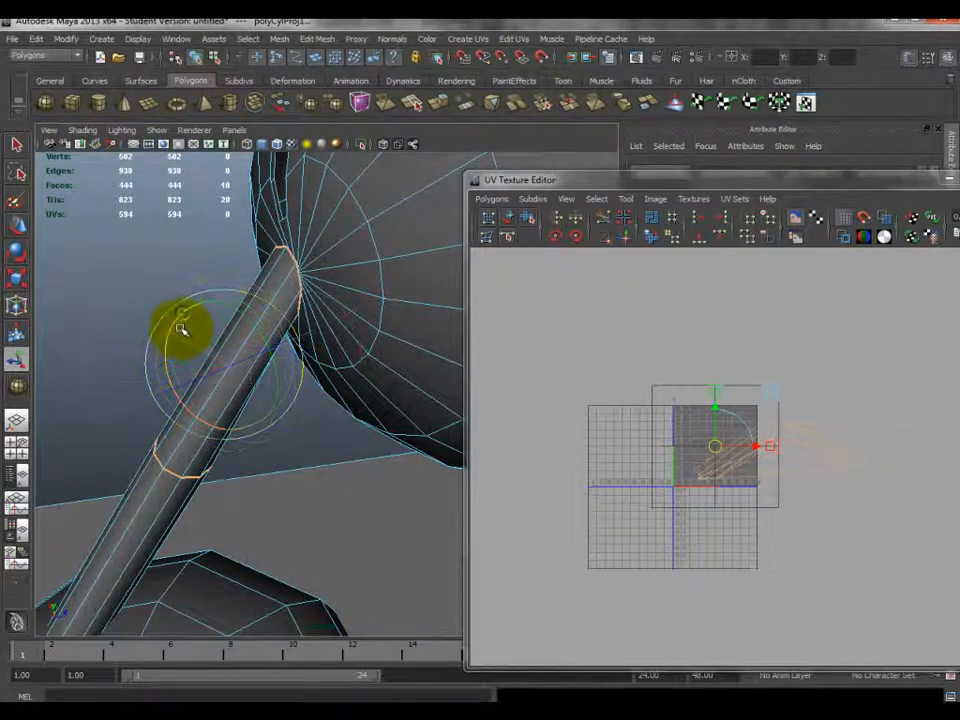
pyautogui.keyDown('alt'); pyautogui.moveTo(180, 366); pyautogui.dragTo(257, 332); pyautogui.keyUp('alt')
pyautogui.moveTo(340, 389); pyautogui.dragTo(322, 415)
pyautogui.keyDown('alt'); pyautogui.moveTo(383, 392); pyautogui.dragTo(273, 318); pyautogui.keyUp('alt')
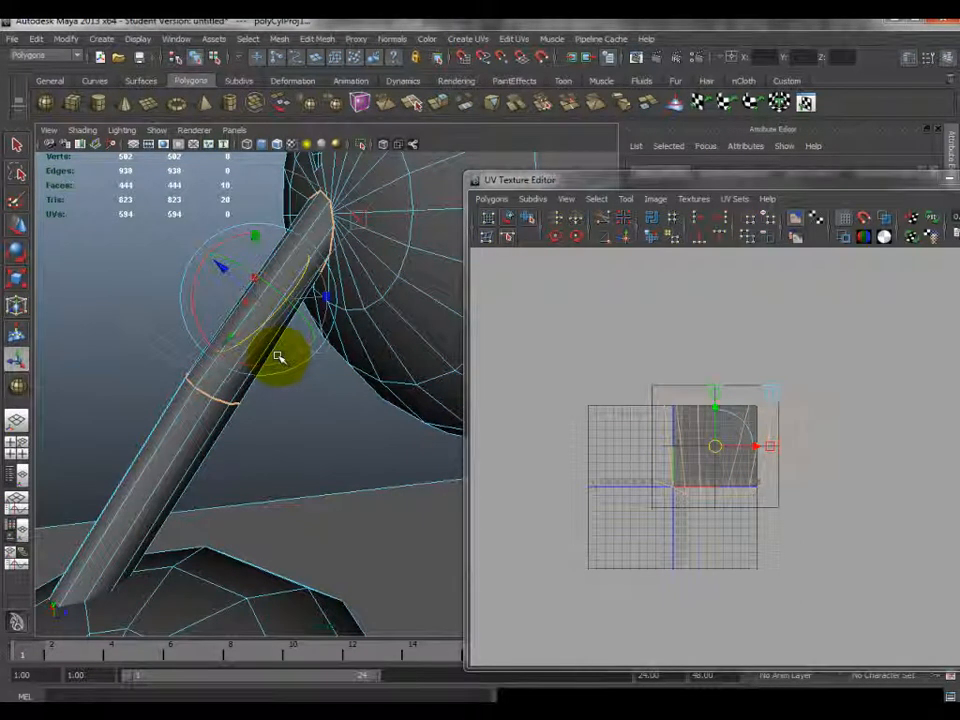
pyautogui.keyDown('alt'); pyautogui.moveTo(240, 283); pyautogui.dragTo(306, 304); pyautogui.keyUp('alt')
pyautogui.keyDown('alt'); pyautogui.moveTo(306, 304); pyautogui.dragTo(294, 343, button='right'); pyautogui.keyUp('alt')
pyautogui.keyDown('alt'); pyautogui.moveTo(294, 343); pyautogui.dragTo(311, 396); pyautogui.keyUp('alt')
pyautogui.keyDown('alt'); pyautogui.moveTo(258, 370); pyautogui.dragTo(150, 321); pyautogui.keyUp('alt')
pyautogui.moveTo(249, 336); pyautogui.dragTo(302, 366)
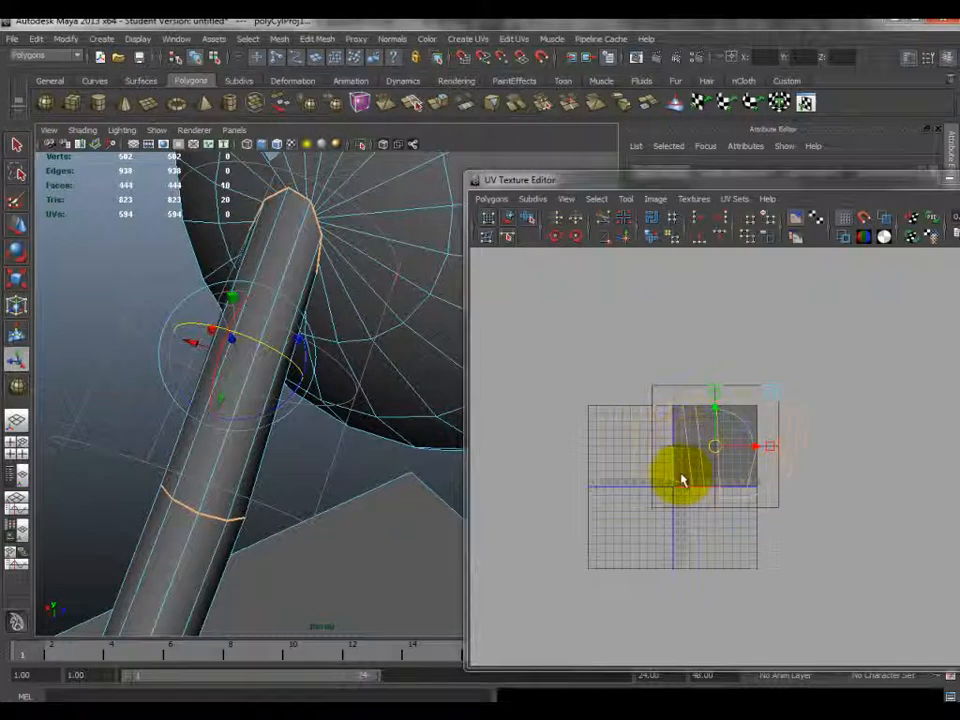
# - Refine the rotation of the upper arm's cylindrical projection, undoing any turn that distorts the UV shell
pyautogui.moveTo(237, 314); pyautogui.dragTo(228, 343)
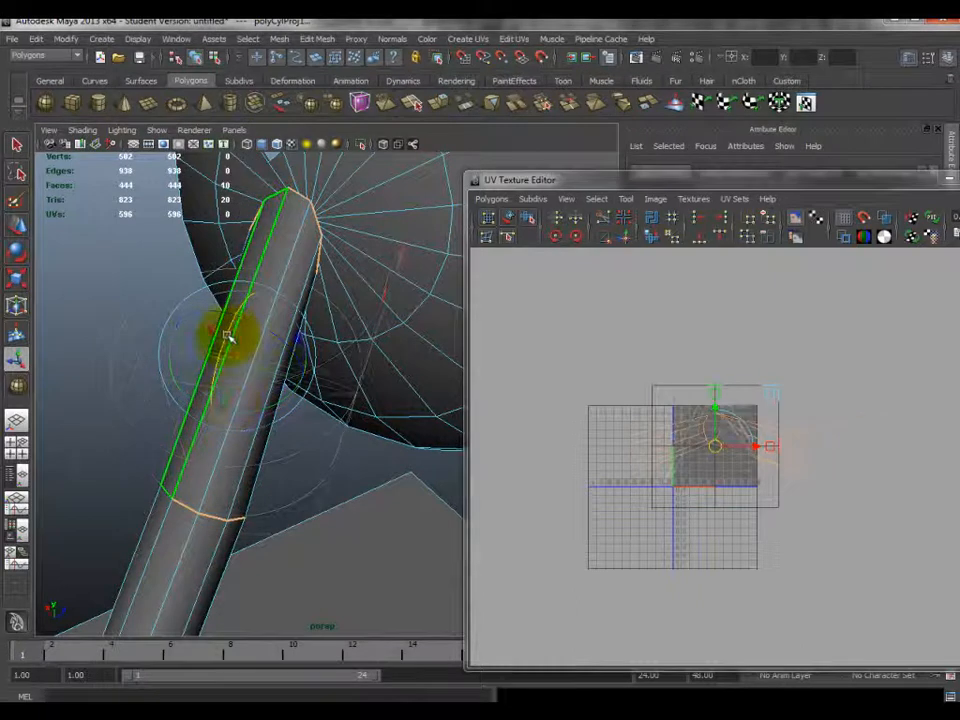
pyautogui.hotkey('ctrl', 'z')
pyautogui.moveTo(265, 411); pyautogui.dragTo(427, 530)
pyautogui.keyDown('alt'); pyautogui.moveTo(201, 469); pyautogui.dragTo(210, 414, button='middle'); pyautogui.keyUp('alt')
pyautogui.keyDown('alt'); pyautogui.moveTo(269, 359); pyautogui.dragTo(262, 445, button='middle'); pyautogui.keyUp('alt')
pyautogui.keyDown('alt'); pyautogui.moveTo(262, 445); pyautogui.dragTo(316, 380); pyautogui.keyUp('alt')
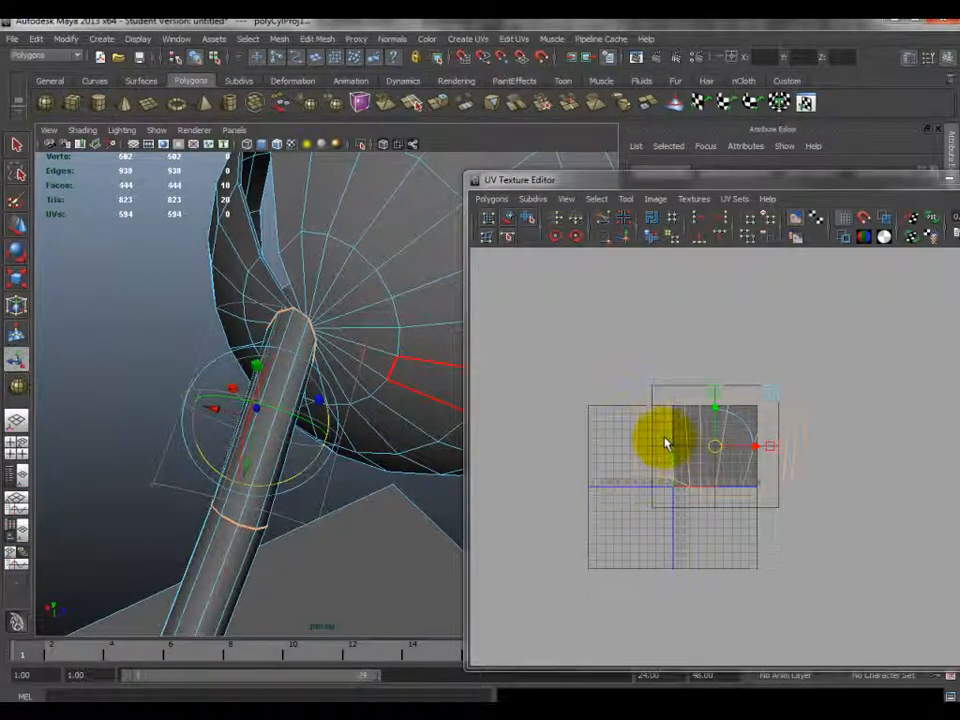
# - Select all UVs of the upper arm shell, move the shell outside the UV square and scale it down
pyautogui.moveTo(640, 416); pyautogui.dragTo(692, 418, button='right')
pyautogui.moveTo(567, 362); pyautogui.dragTo(917, 557)
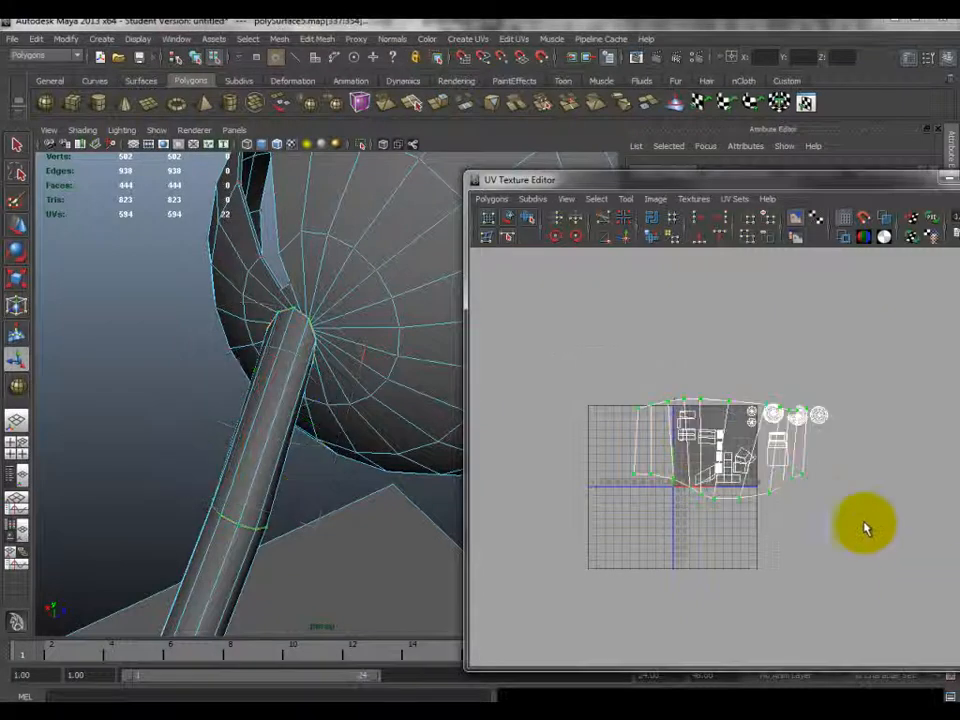
pyautogui.scroll(2, 831, 497)
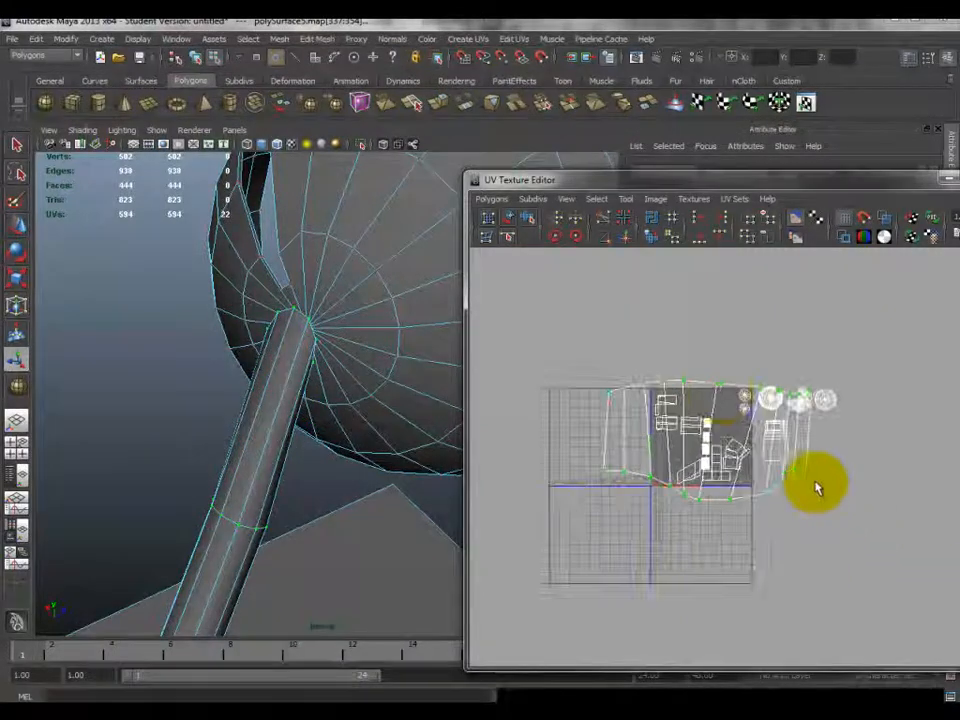
pyautogui.press('w')
pyautogui.moveTo(720, 453); pyautogui.dragTo(842, 561)
pyautogui.keyDown('alt'); pyautogui.moveTo(837, 536); pyautogui.dragTo(707, 463, button='middle'); pyautogui.keyUp('alt')
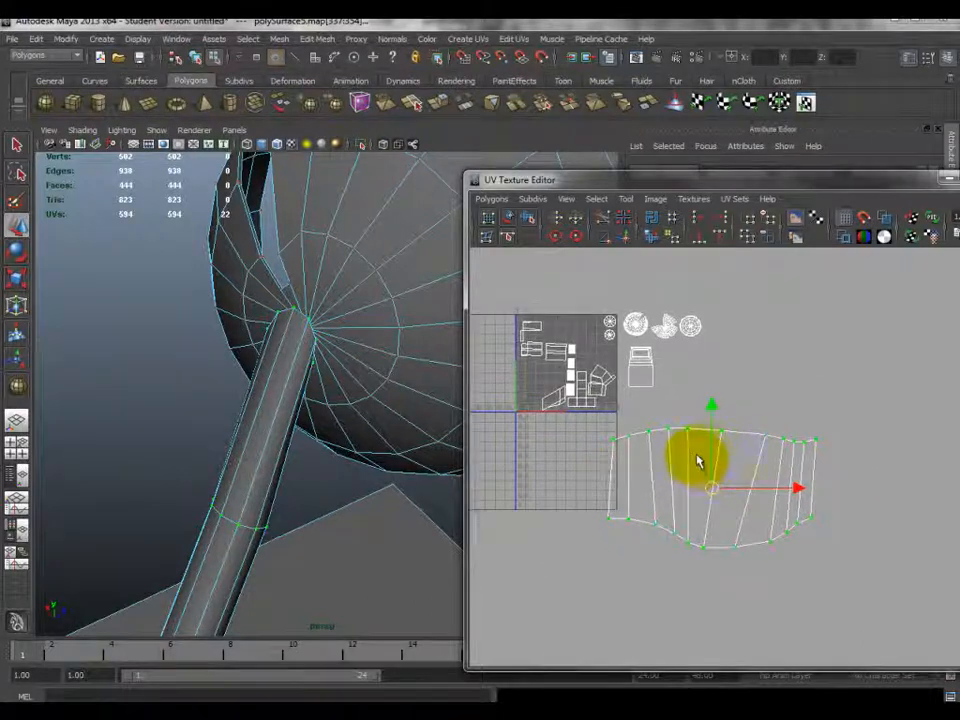
pyautogui.press('r')
pyautogui.moveTo(716, 493); pyautogui.dragTo(690, 536)
pyautogui.keyDown('alt'); pyautogui.moveTo(690, 536); pyautogui.dragTo(667, 488, button='middle'); pyautogui.keyUp('alt')
# - Return to object selection, assign the existing checkered lambert2 material to the desk model and minimize the UV Texture Editor
pyautogui.keyDown('alt'); pyautogui.moveTo(258, 387); pyautogui.dragTo(242, 457); pyautogui.keyUp('alt')
pyautogui.moveTo(242, 457); pyautogui.dragTo(298, 440, button='right')
pyautogui.keyDown('alt'); pyautogui.moveTo(298, 440); pyautogui.dragTo(246, 482); pyautogui.keyUp('alt')
pyautogui.moveTo(247, 480); pyautogui.dragTo(312, 592, button='right')
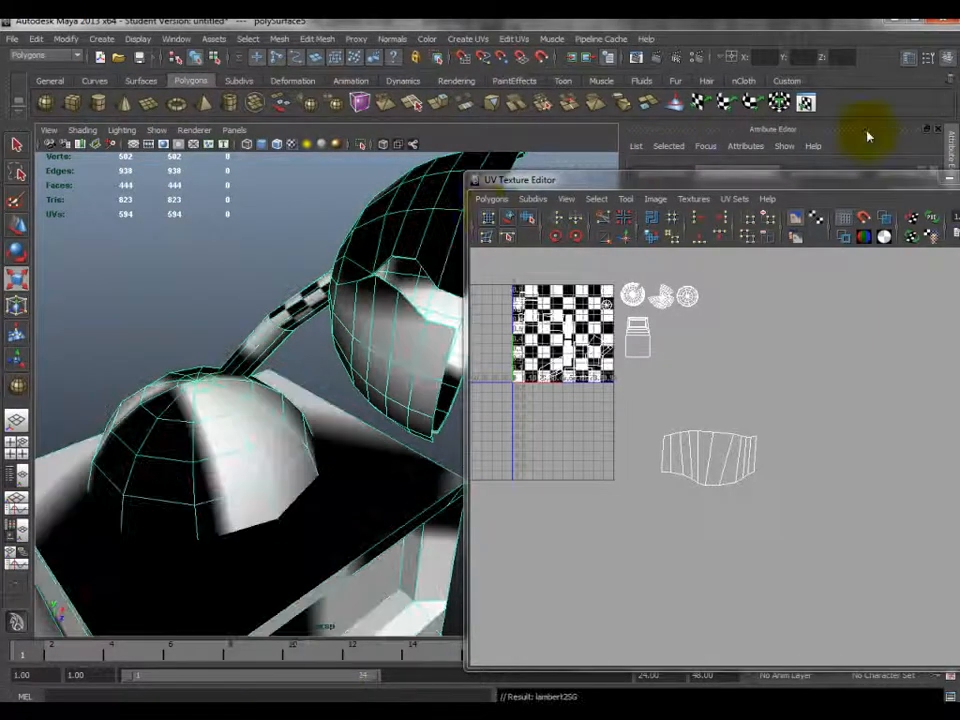
pyautogui.click(943, 179)
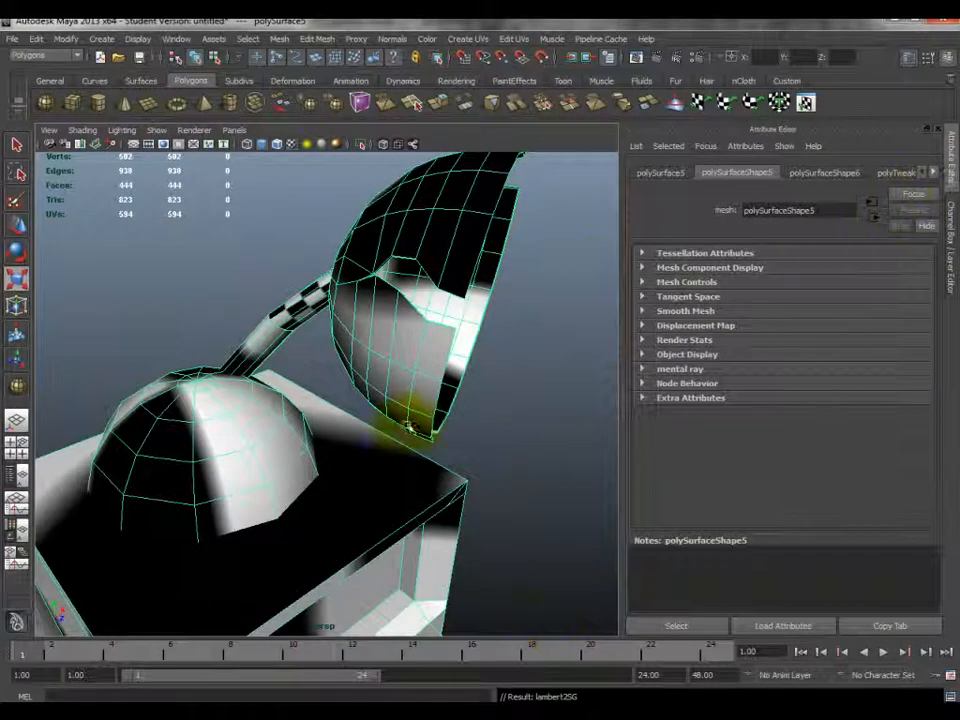
# - Assign a new Lambert material to the desk model and map a Checker texture to its Color
pyautogui.keyDown('alt'); pyautogui.moveTo(489, 369); pyautogui.dragTo(146, 450); pyautogui.keyUp('alt')
pyautogui.moveTo(247, 418); pyautogui.dragTo(260, 611, button='right')
pyautogui.click(604, 392)
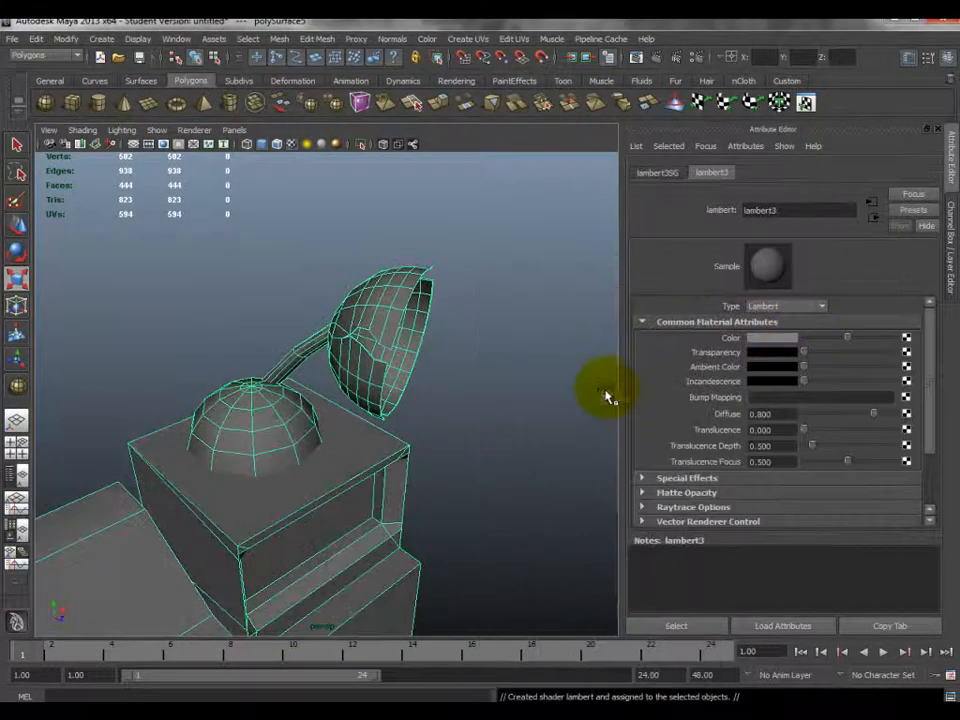
pyautogui.click(906, 340)
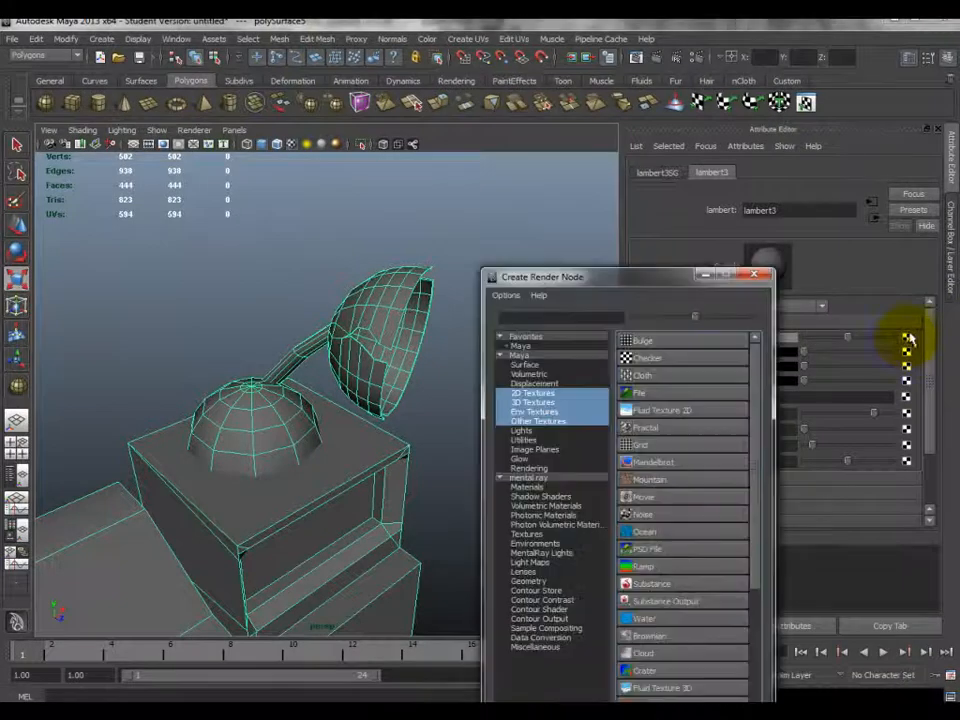
pyautogui.click(668, 360)
# - Examine the checker pattern on all sides of the desk, drawers and lamp for uneven or stretched squares
pyautogui.scroll(-5, 312, 425)
pyautogui.scroll(8, 315, 424)
pyautogui.scroll(-8, 306, 411)
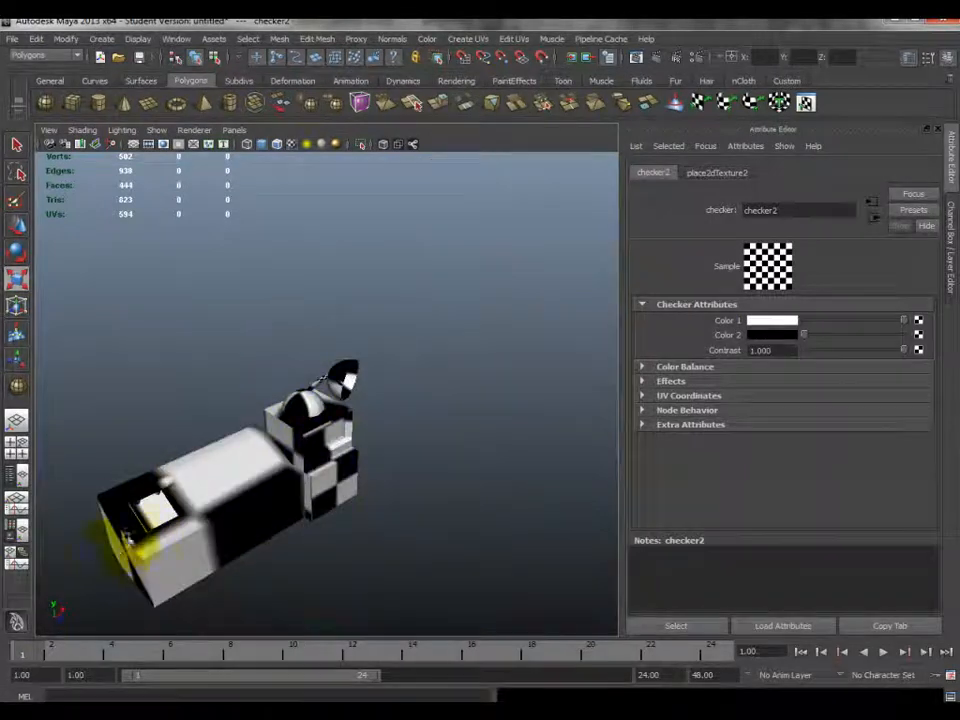
pyautogui.keyDown('alt'); pyautogui.moveTo(461, 514); pyautogui.dragTo(268, 505); pyautogui.keyUp('alt')
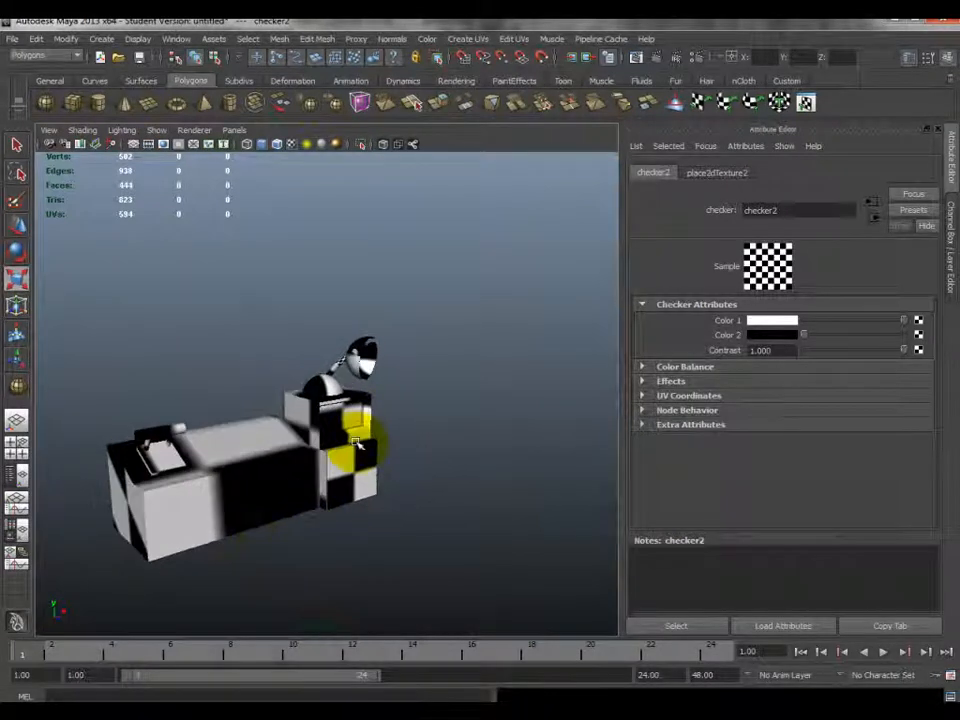
pyautogui.keyDown('alt'); pyautogui.moveTo(152, 452); pyautogui.dragTo(305, 568); pyautogui.keyUp('alt')
pyautogui.keyDown('alt'); pyautogui.moveTo(240, 550); pyautogui.dragTo(279, 396); pyautogui.keyUp('alt')
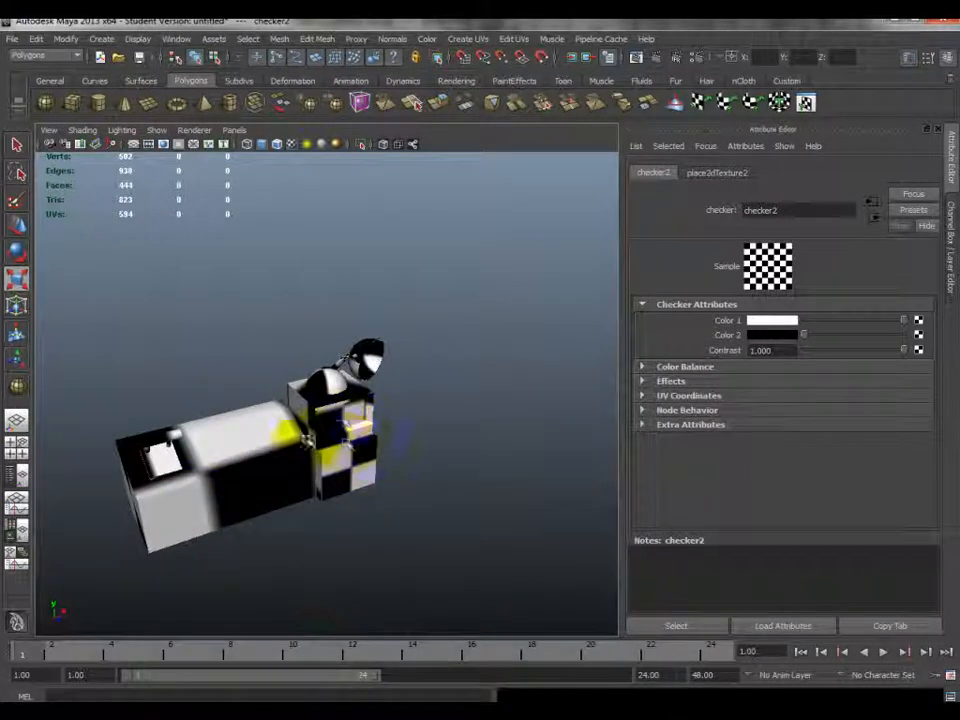
pyautogui.keyDown('alt'); pyautogui.moveTo(430, 420); pyautogui.dragTo(280, 402); pyautogui.keyUp('alt')
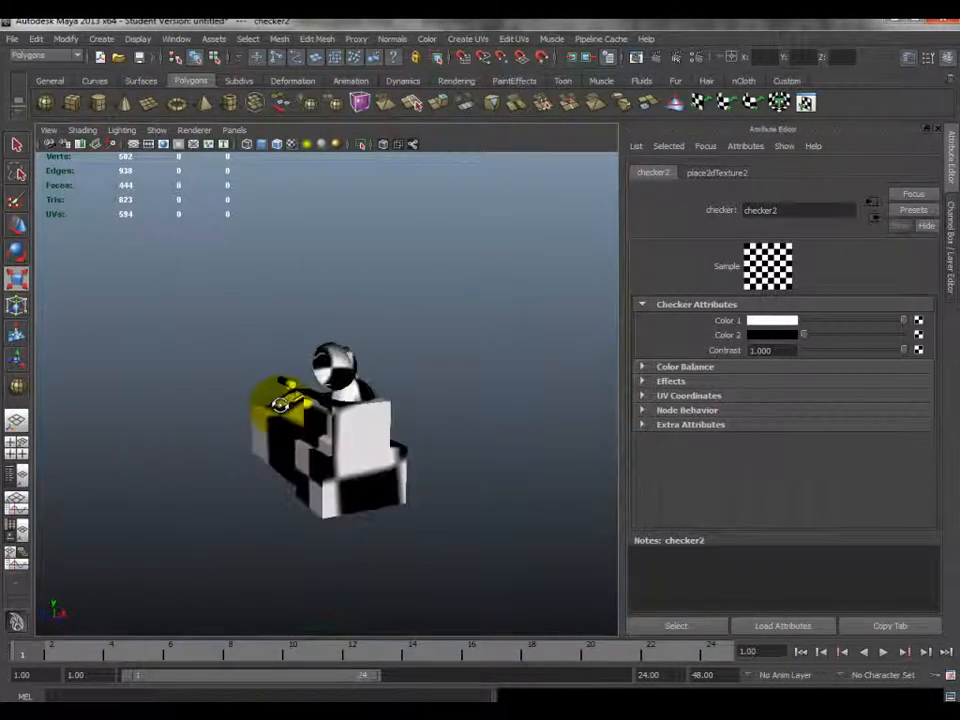
pyautogui.scroll(5, 312, 460)
pyautogui.keyDown('alt'); pyautogui.moveTo(318, 463); pyautogui.dragTo(190, 382); pyautogui.keyUp('alt')
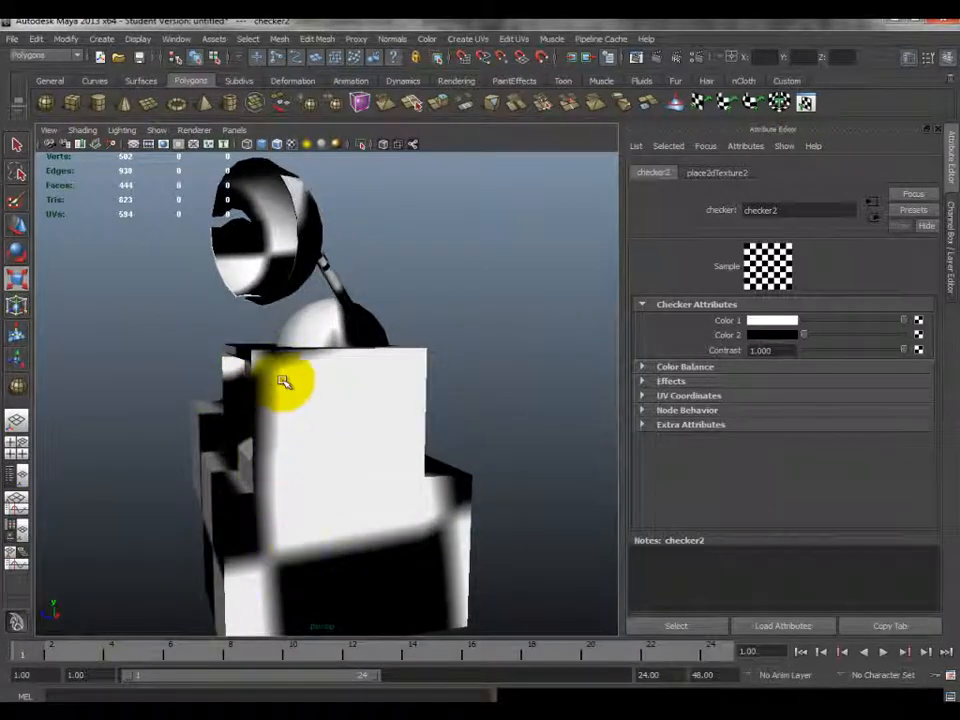
pyautogui.scroll(-3, 347, 450)
pyautogui.keyDown('alt'); pyautogui.moveTo(347, 450); pyautogui.dragTo(262, 500); pyautogui.keyUp('alt')
pyautogui.keyDown('alt'); pyautogui.moveTo(326, 456); pyautogui.dragTo(458, 519); pyautogui.keyUp('alt')
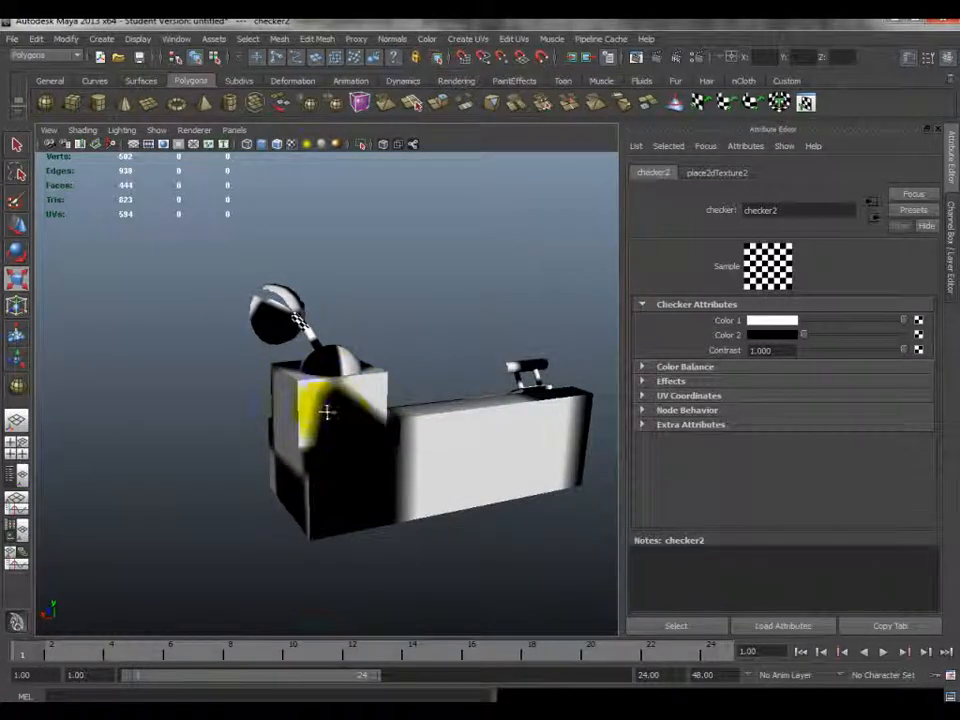
pyautogui.scroll(4, 329, 413)
pyautogui.keyDown('alt'); pyautogui.moveTo(311, 450); pyautogui.dragTo(330, 410); pyautogui.keyUp('alt')
pyautogui.keyDown('alt'); pyautogui.moveTo(305, 367); pyautogui.dragTo(400, 355); pyautogui.keyUp('alt')
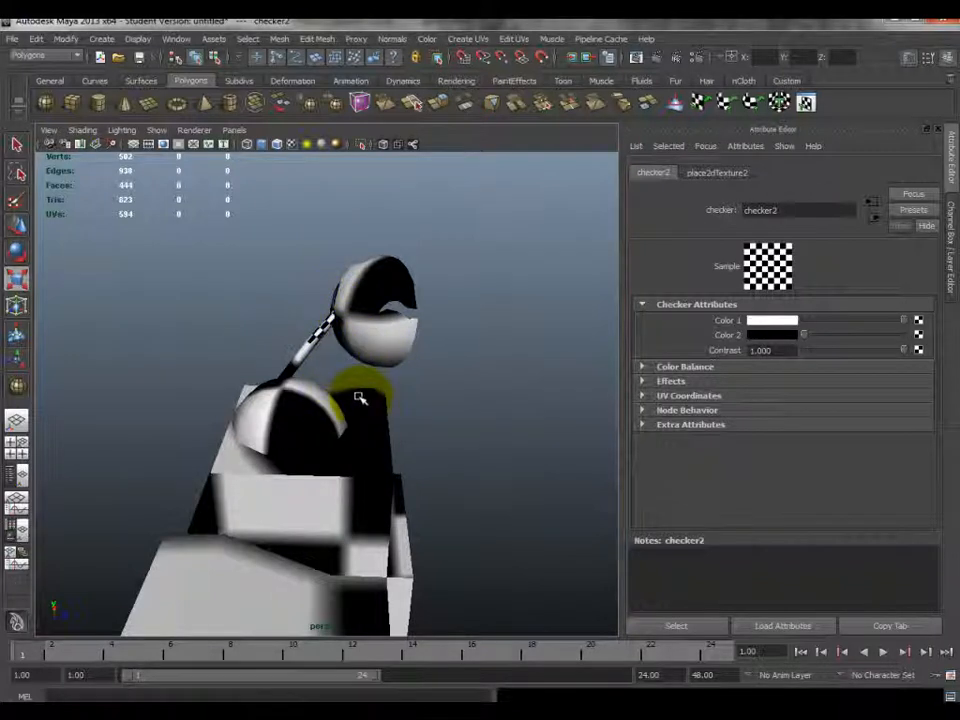
# - Inspect the checker squares on the lamp arm's upper section up close and compare them with the lower section
pyautogui.scroll(4, 359, 390)
pyautogui.keyDown('alt'); pyautogui.moveTo(358, 388); pyautogui.dragTo(366, 435, button='middle'); pyautogui.keyUp('alt')
pyautogui.scroll(4, 365, 428)
pyautogui.keyDown('alt'); pyautogui.moveTo(359, 319); pyautogui.dragTo(359, 363, button='middle'); pyautogui.keyUp('alt')
pyautogui.keyDown('alt'); pyautogui.moveTo(359, 363); pyautogui.dragTo(333, 399); pyautogui.keyUp('alt')
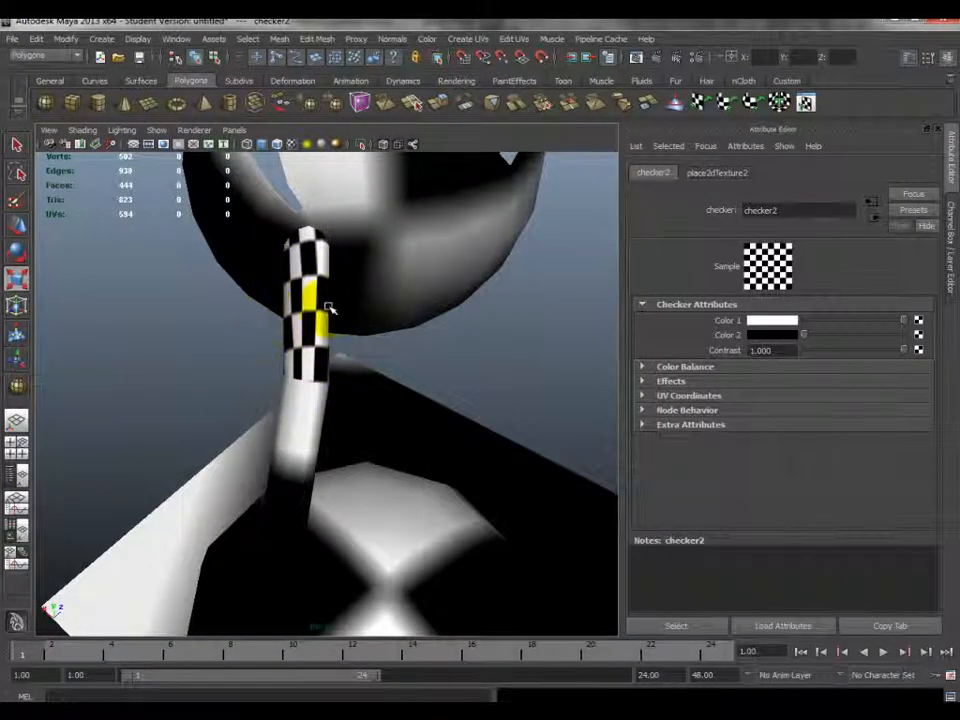
pyautogui.keyDown('alt'); pyautogui.moveTo(302, 309); pyautogui.dragTo(336, 360); pyautogui.keyUp('alt')
pyautogui.scroll(4, 336, 376)
# - Select the lamp and desk mesh, reopen the UV Texture Editor and select the bottom row of UVs on the upper arm shell
pyautogui.click(333, 358)
pyautogui.click(306, 342)
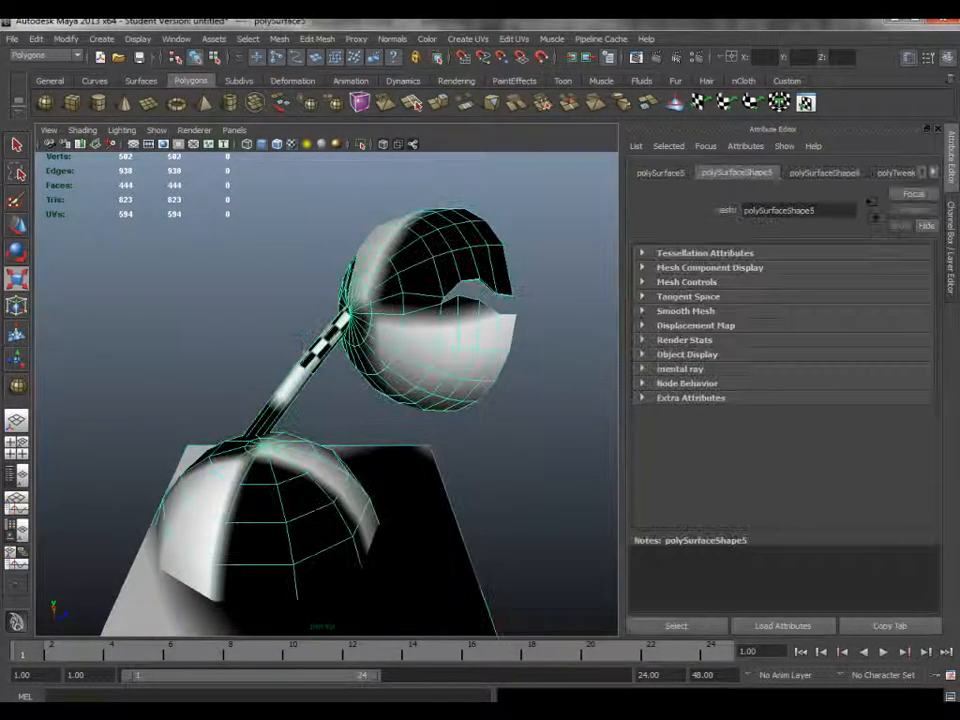
pyautogui.click(40, 698)
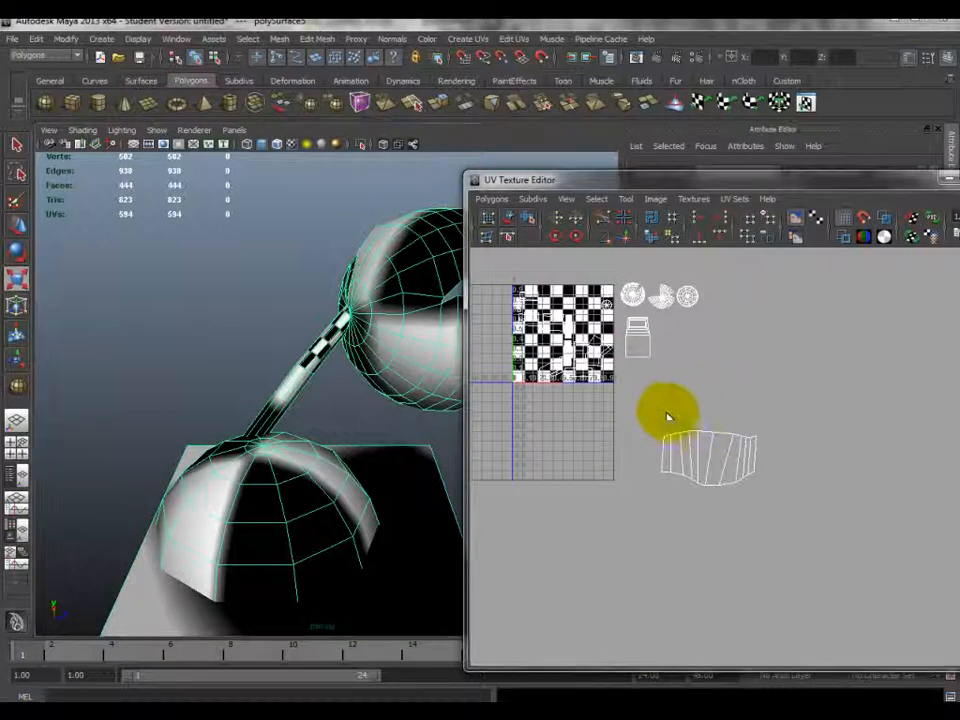
pyautogui.moveTo(713, 446); pyautogui.dragTo(783, 445, button='right')
pyautogui.moveTo(641, 414); pyautogui.dragTo(795, 508)
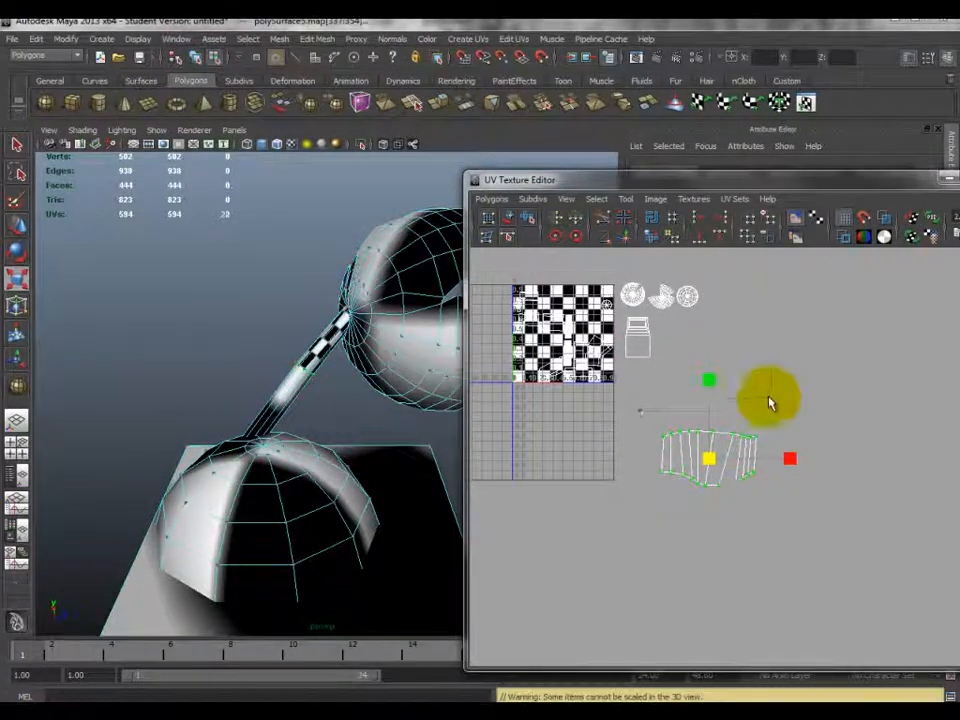
pyautogui.scroll(3, 641, 439)
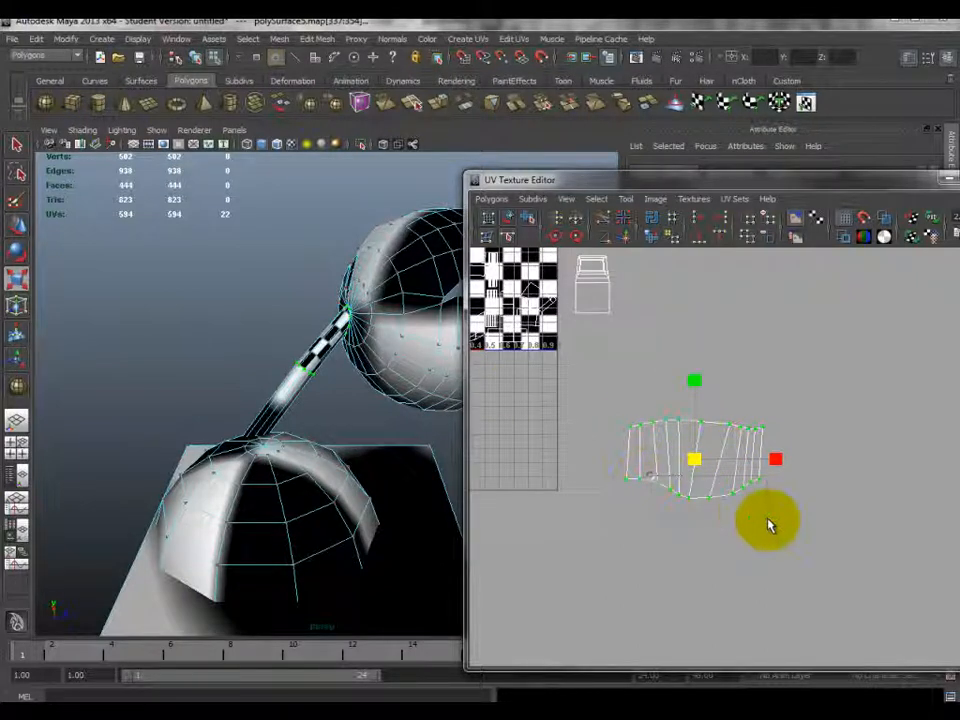
pyautogui.moveTo(747, 520); pyautogui.dragTo(746, 519)
pyautogui.moveTo(611, 463); pyautogui.dragTo(809, 540)
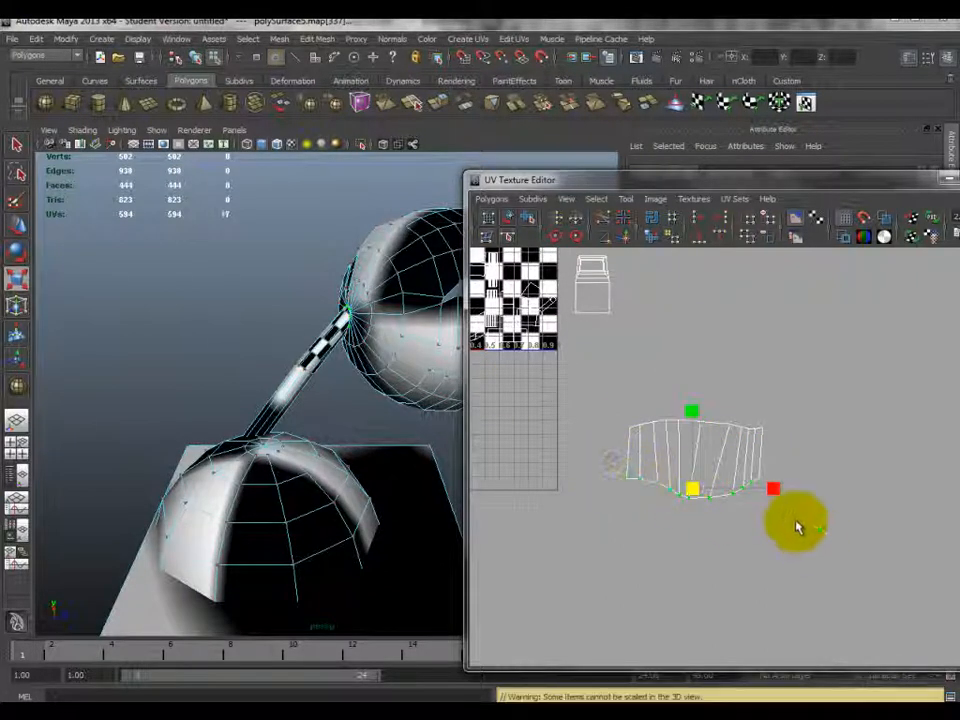
# - Try aligning the bottom row of UVs on the upper arm shell in V and undo the alignment
pyautogui.click(704, 244)
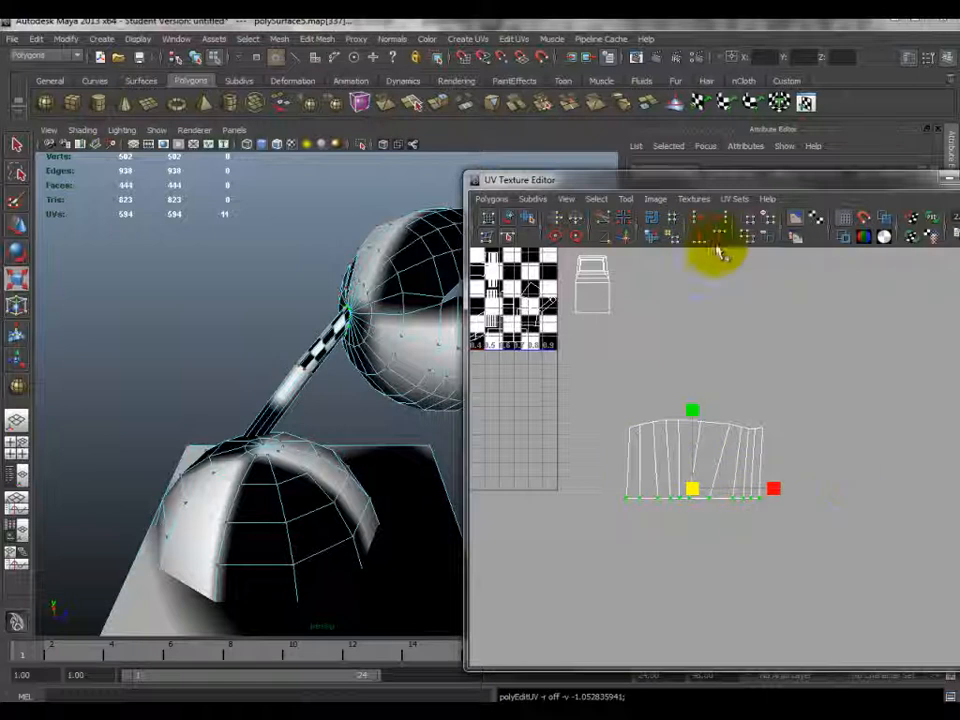
pyautogui.hotkey('ctrl', 'z')
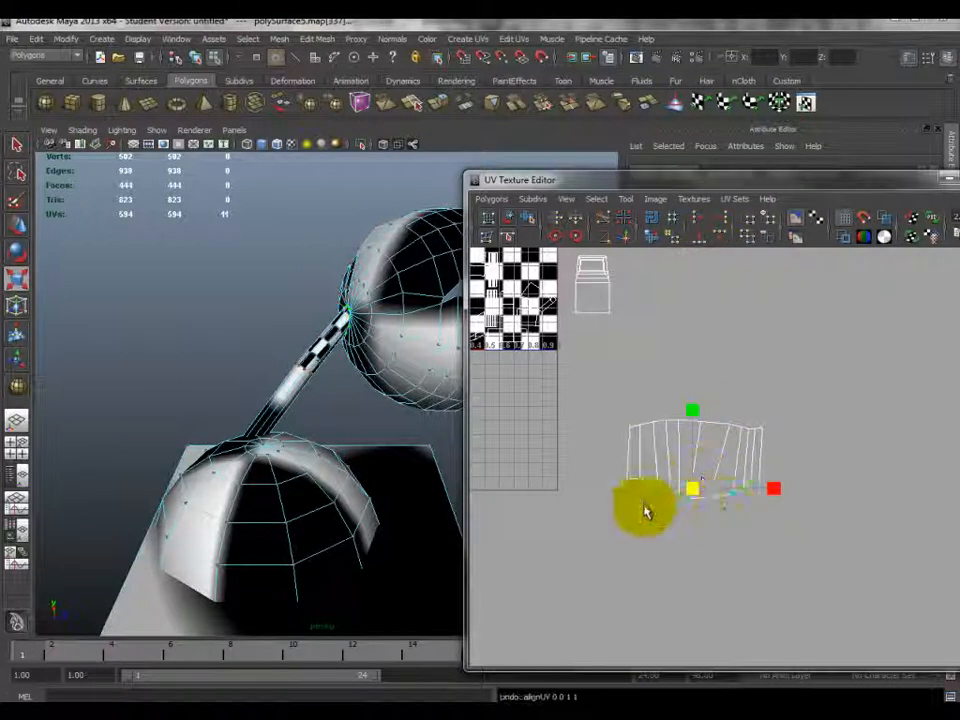
pyautogui.click(700, 245)
pyautogui.hotkey('ctrl', 'z')
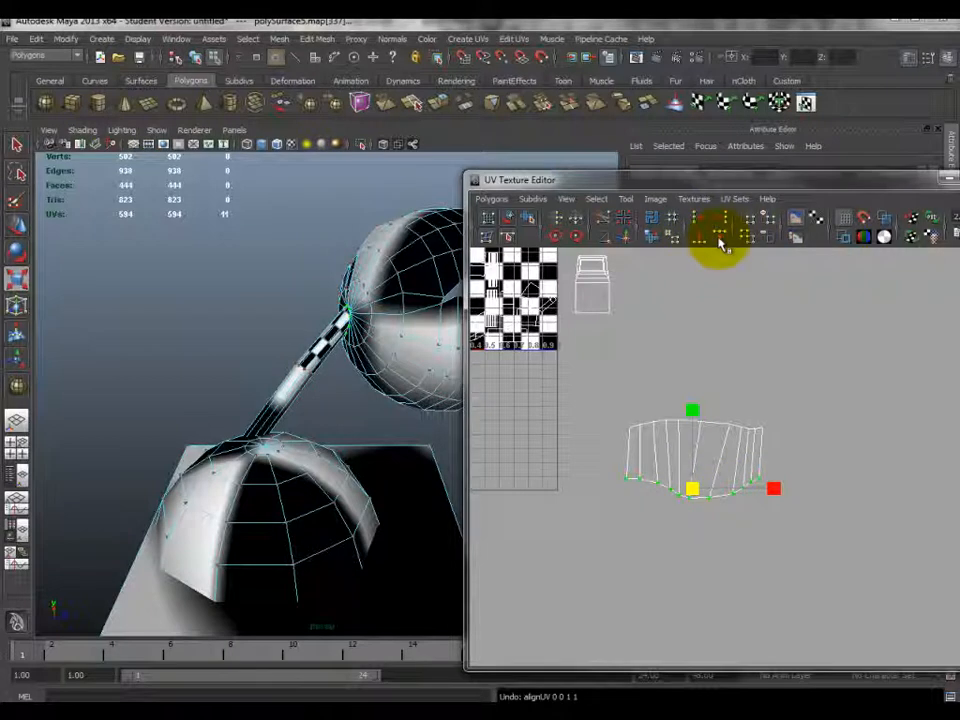
# - Try aligning the upper arm shell's bottom row of UVs to maximum V and to minimum U, undoing each alignment
pyautogui.click(722, 245)
pyautogui.hotkey('ctrl', 'z')
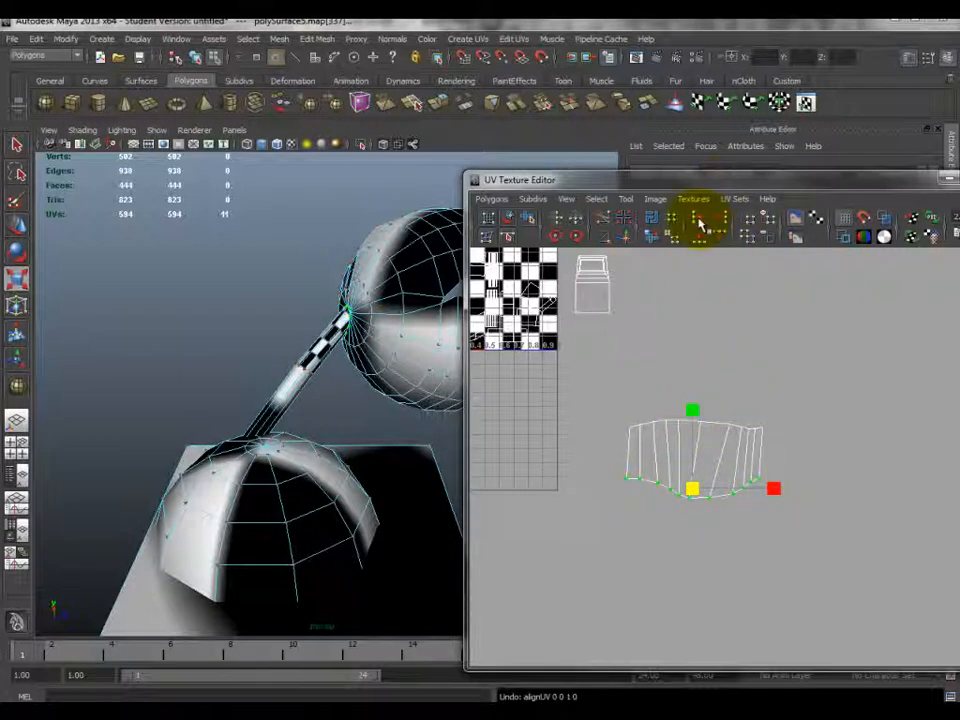
pyautogui.click(700, 224)
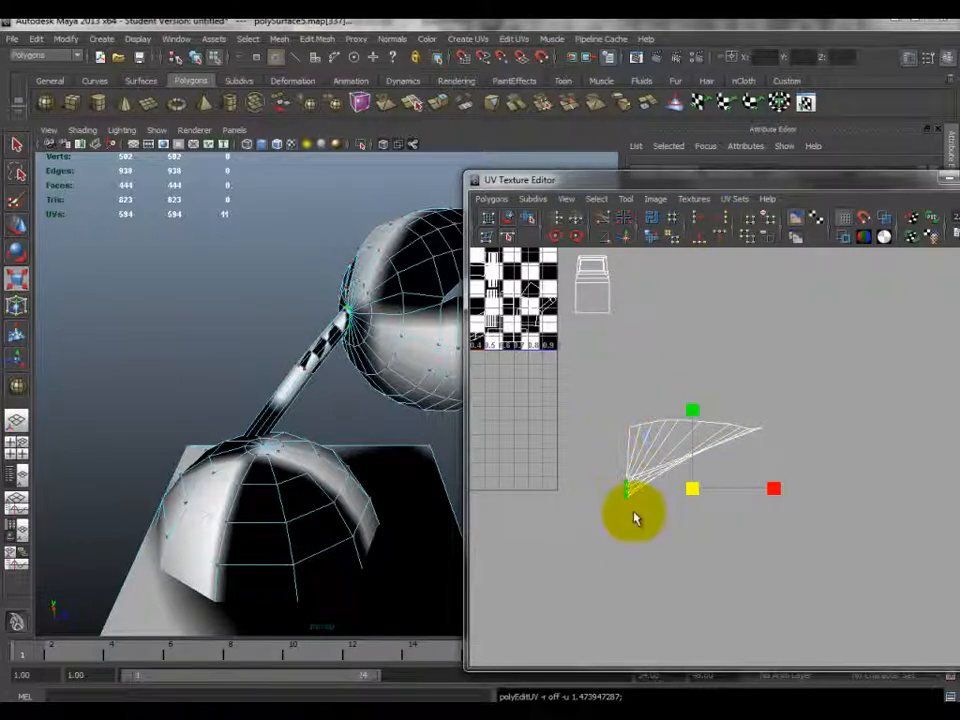
pyautogui.hotkey('ctrl', 'z')
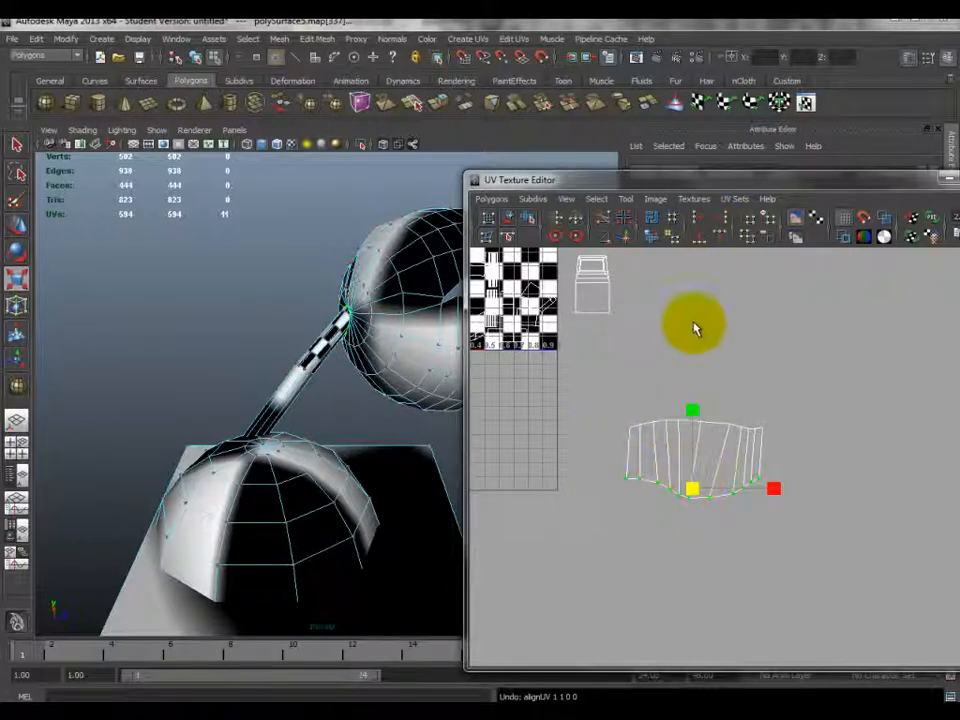
# - Align the bottom row to maximum V again, compare the checker squares on the lamp arm, and undo the alignment
pyautogui.click(722, 240)
pyautogui.keyDown('alt'); pyautogui.moveTo(439, 321); pyautogui.dragTo(332, 246); pyautogui.keyUp('alt')
pyautogui.scroll(5, 375, 345)
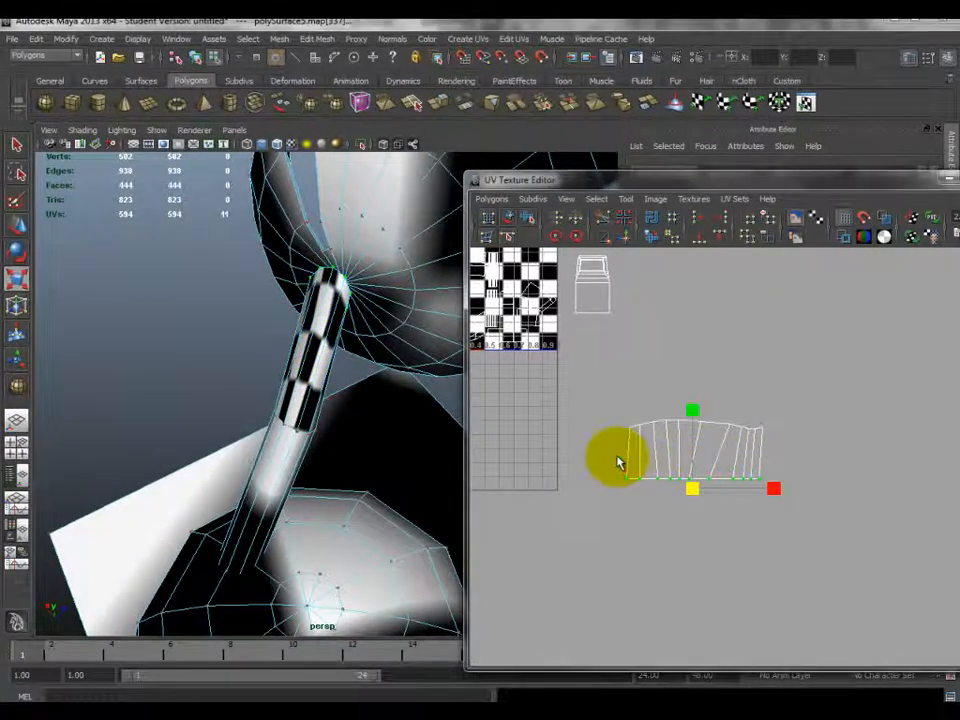
pyautogui.hotkey('ctrl', 'z')
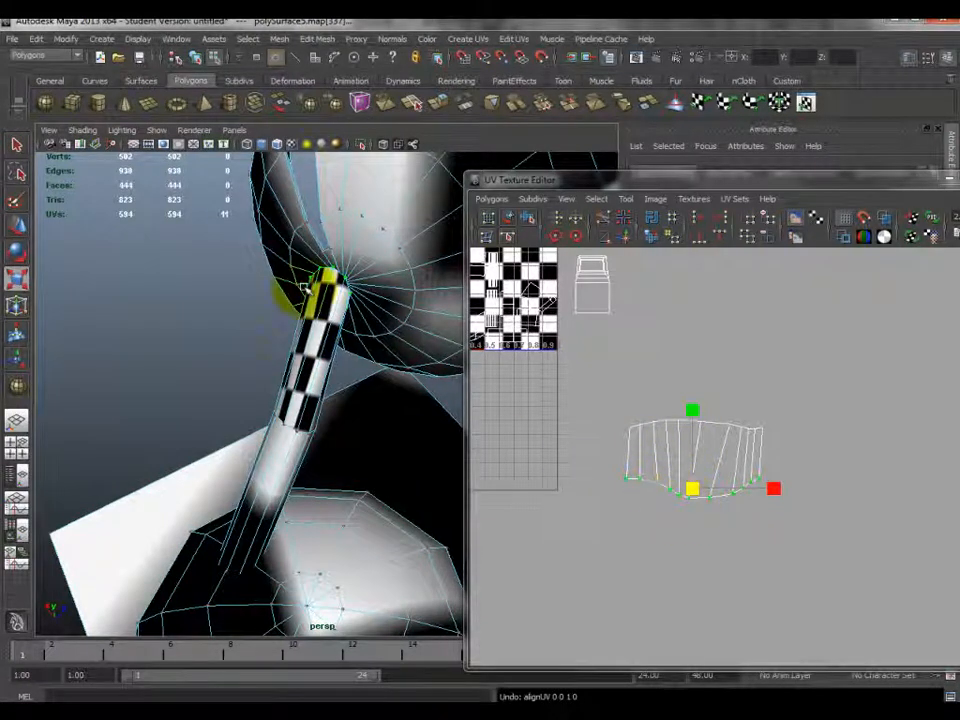
pyautogui.keyDown('alt'); pyautogui.moveTo(326, 279); pyautogui.dragTo(292, 407); pyautogui.keyUp('alt')
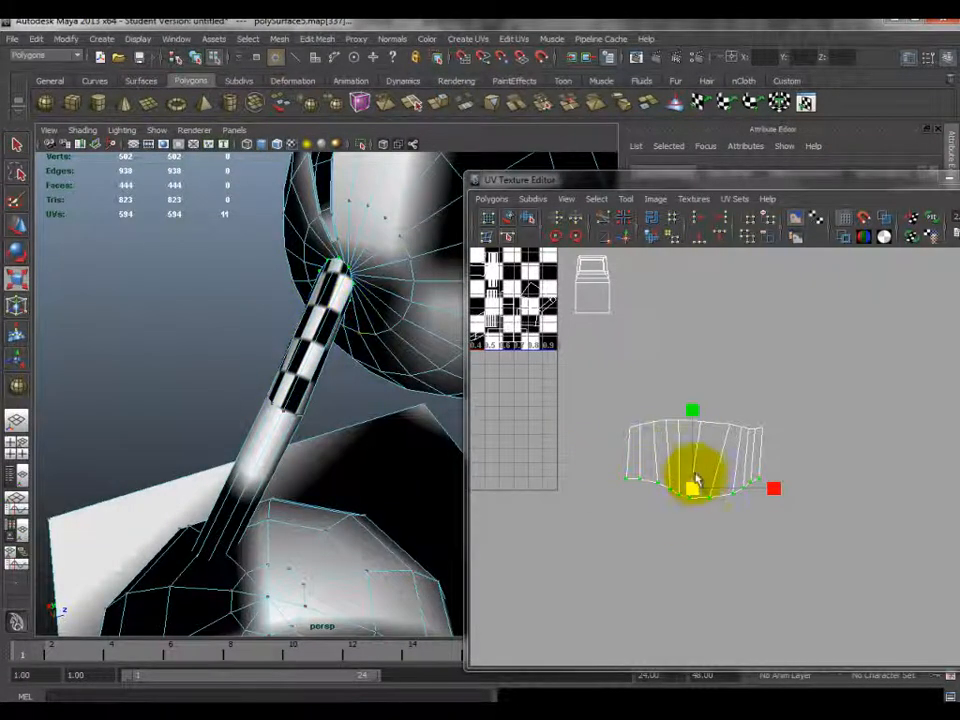
# - Select all UVs of the upper arm shell and stretch the shell in V to even out the arm's checker squares
pyautogui.keyDown('alt'); pyautogui.moveTo(275, 343); pyautogui.dragTo(365, 330); pyautogui.keyUp('alt')
pyautogui.moveTo(604, 388); pyautogui.dragTo(804, 537)
pyautogui.moveTo(694, 380); pyautogui.dragTo(713, 326)
pyautogui.moveTo(354, 396)
pyautogui.keyDown('alt'); pyautogui.mouseDown()
pyautogui.moveTo(368, 362)
pyautogui.moveTo(326, 354)
pyautogui.moveTo(358, 378)
pyautogui.mouseUp(); pyautogui.keyUp('alt')
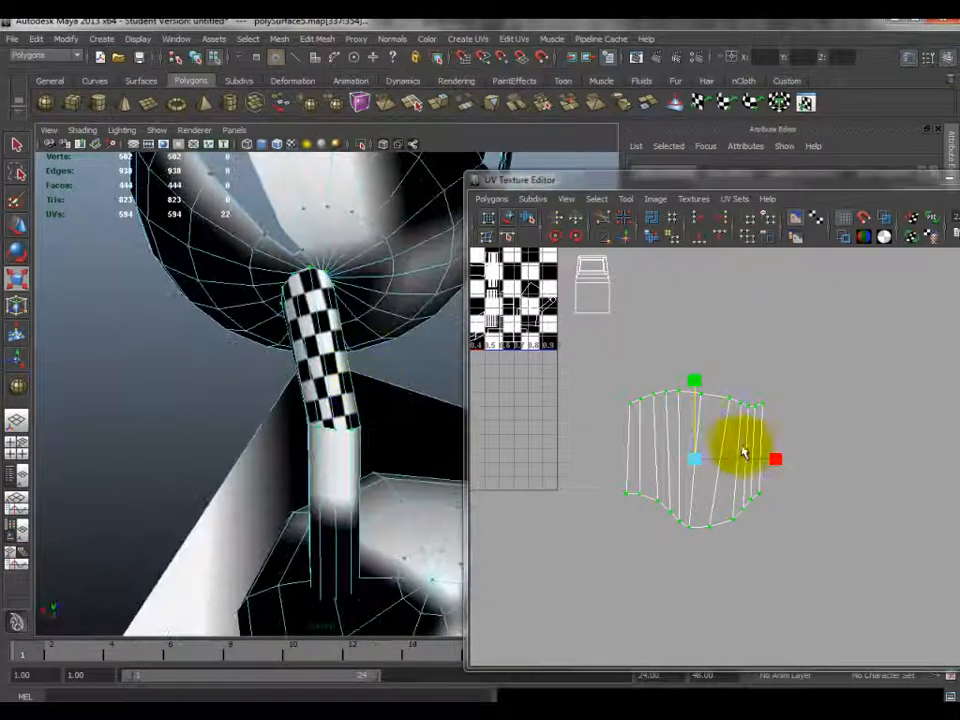
# - Scale the upper arm shell uniformly down and back up to compare the checker size on the lamp arm
pyautogui.keyDown('alt'); pyautogui.moveTo(440, 395); pyautogui.dragTo(272, 358); pyautogui.keyUp('alt')
pyautogui.keyDown('alt'); pyautogui.moveTo(214, 349); pyautogui.dragTo(276, 390); pyautogui.keyUp('alt')
pyautogui.moveTo(707, 461); pyautogui.dragTo(638, 531)
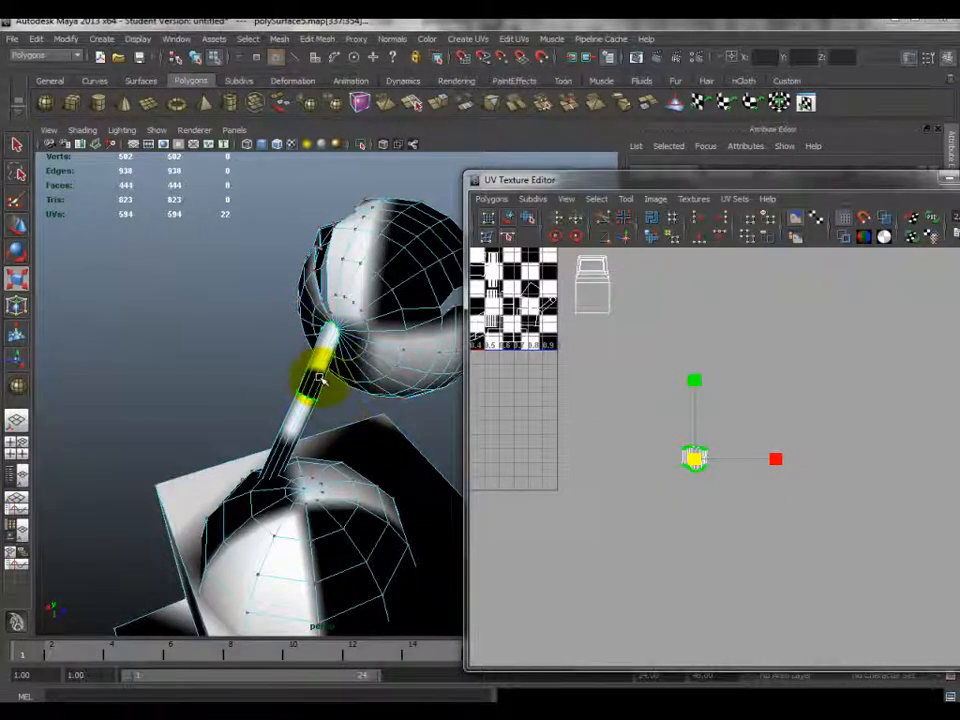
pyautogui.moveTo(694, 458); pyautogui.dragTo(938, 333)
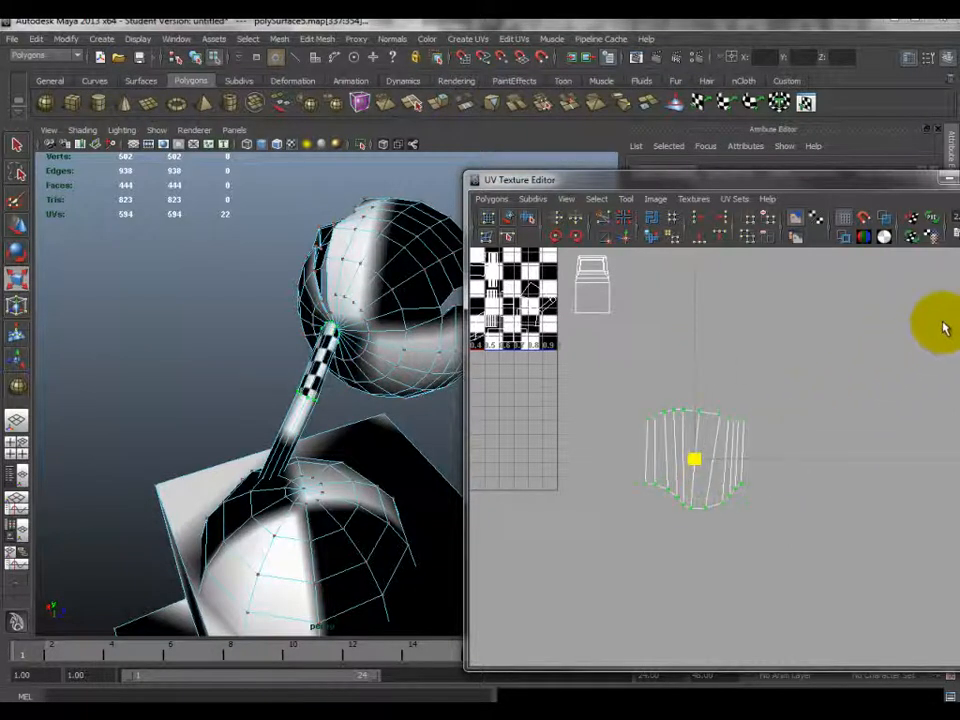
pyautogui.moveTo(694, 456); pyautogui.dragTo(756, 418)
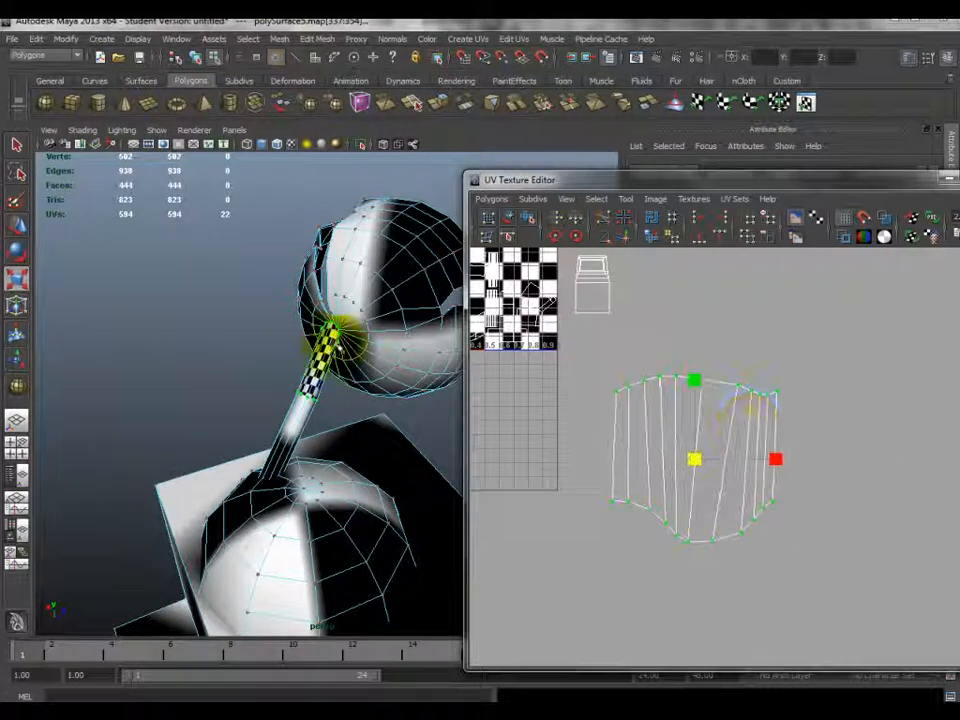
# - Inspect the arm's checker squares up close, try scaling the shell further in V, and undo that scaling
pyautogui.keyDown('alt'); pyautogui.moveTo(298, 390); pyautogui.dragTo(388, 390); pyautogui.keyUp('alt')
pyautogui.scroll(5, 388, 390)
pyautogui.keyDown('alt'); pyautogui.moveTo(321, 312); pyautogui.dragTo(312, 363, button='middle'); pyautogui.keyUp('alt')
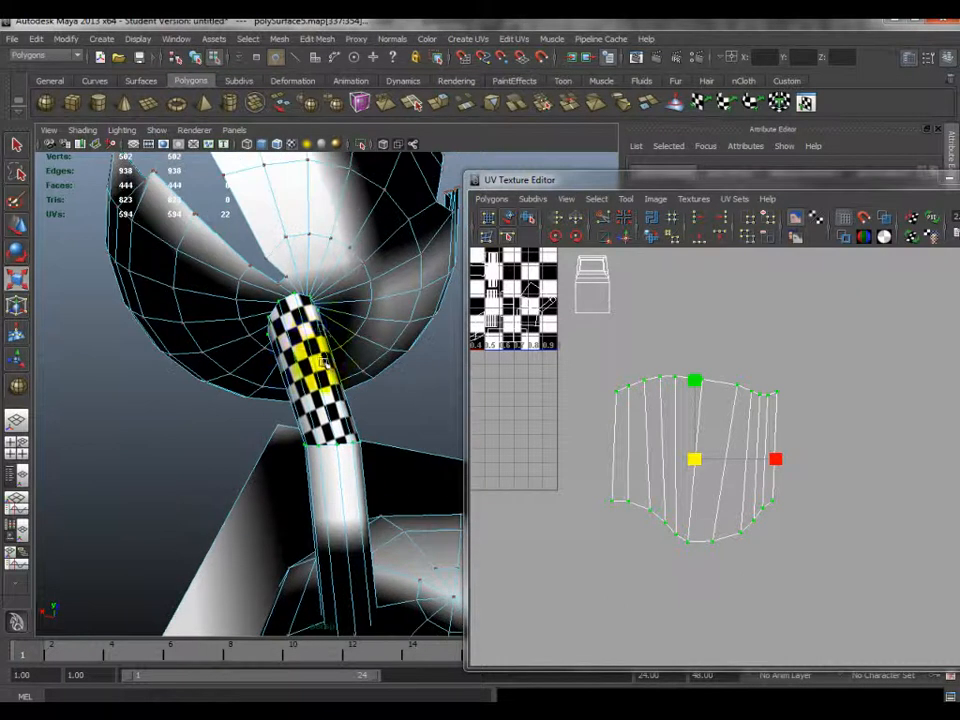
pyautogui.scroll(3, 322, 320)
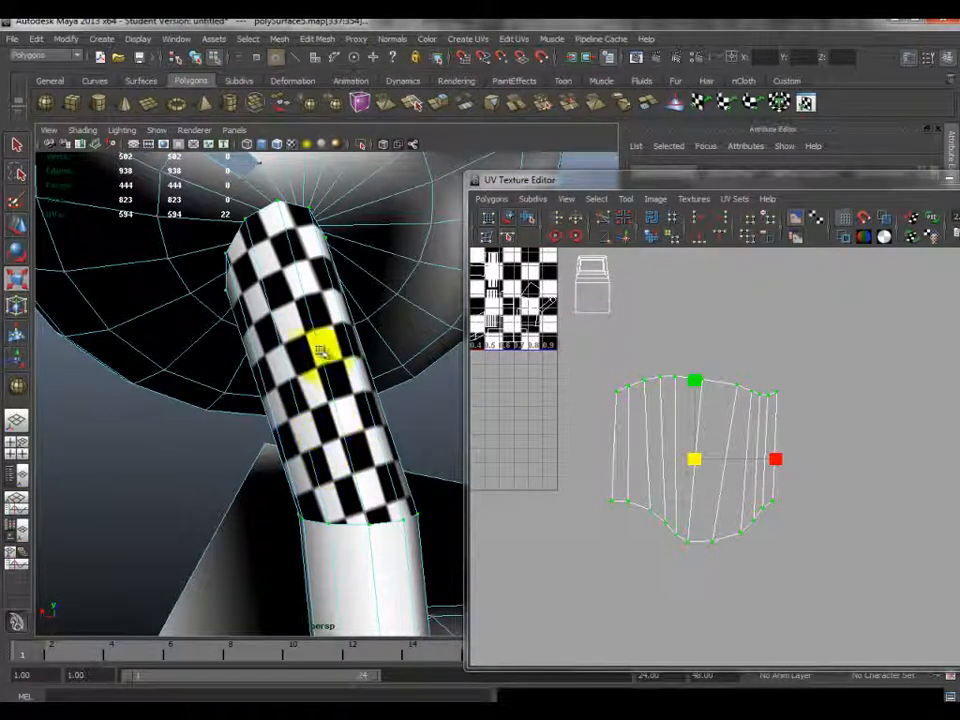
pyautogui.moveTo(694, 381); pyautogui.dragTo(718, 356)
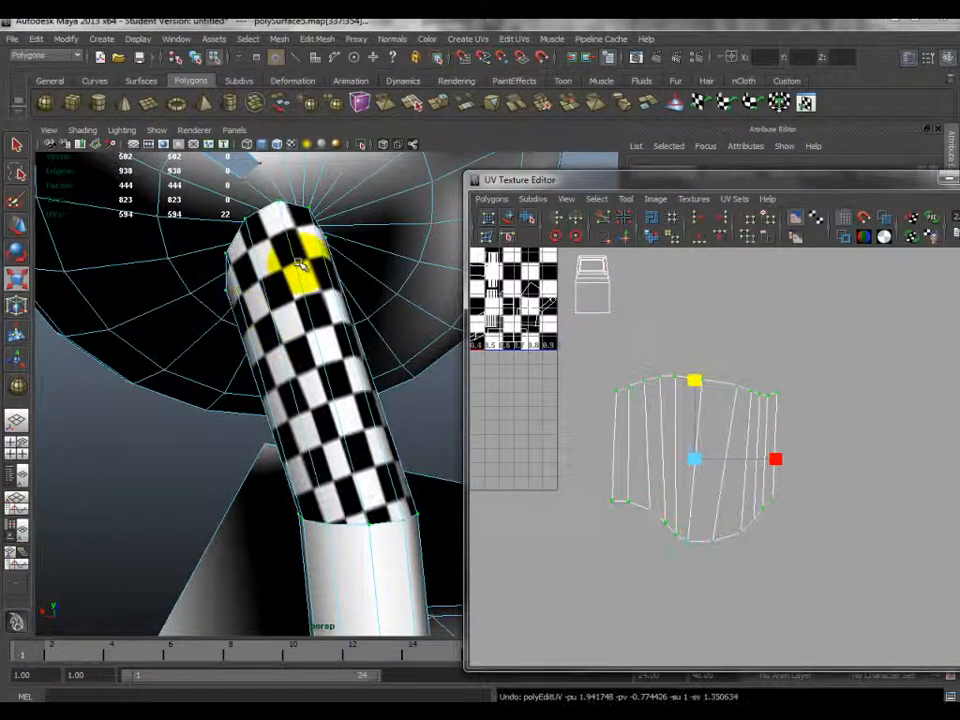
# - Scale the upper arm shell down uniformly and compare its checker squares with the rest of the lamp
pyautogui.keyDown('alt'); pyautogui.moveTo(315, 340); pyautogui.dragTo(626, 525); pyautogui.keyUp('alt')
pyautogui.keyDown('alt'); pyautogui.moveTo(396, 414); pyautogui.dragTo(290, 395); pyautogui.keyUp('alt')
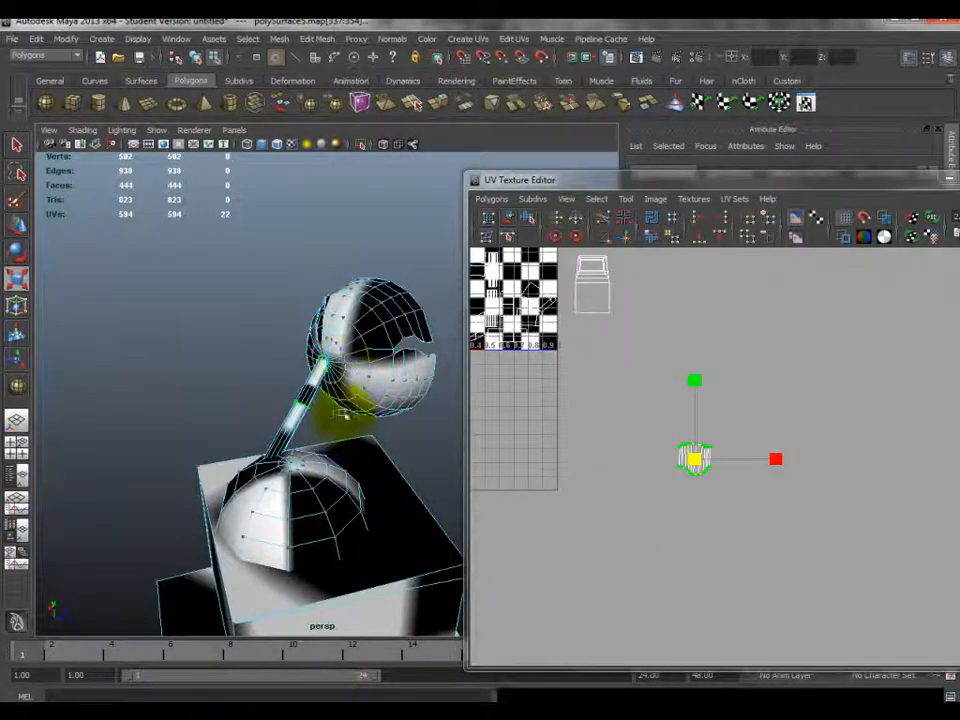
pyautogui.keyDown('alt'); pyautogui.moveTo(352, 443); pyautogui.dragTo(312, 428); pyautogui.keyUp('alt')
pyautogui.scroll(3, 312, 428)
pyautogui.scroll(3, 575, 410)
pyautogui.scroll(-4, 575, 410)
# - Move the upper arm shell outside the 0–1 square to the end of the row of round lamp shells
pyautogui.moveTo(707, 463); pyautogui.dragTo(688, 306)
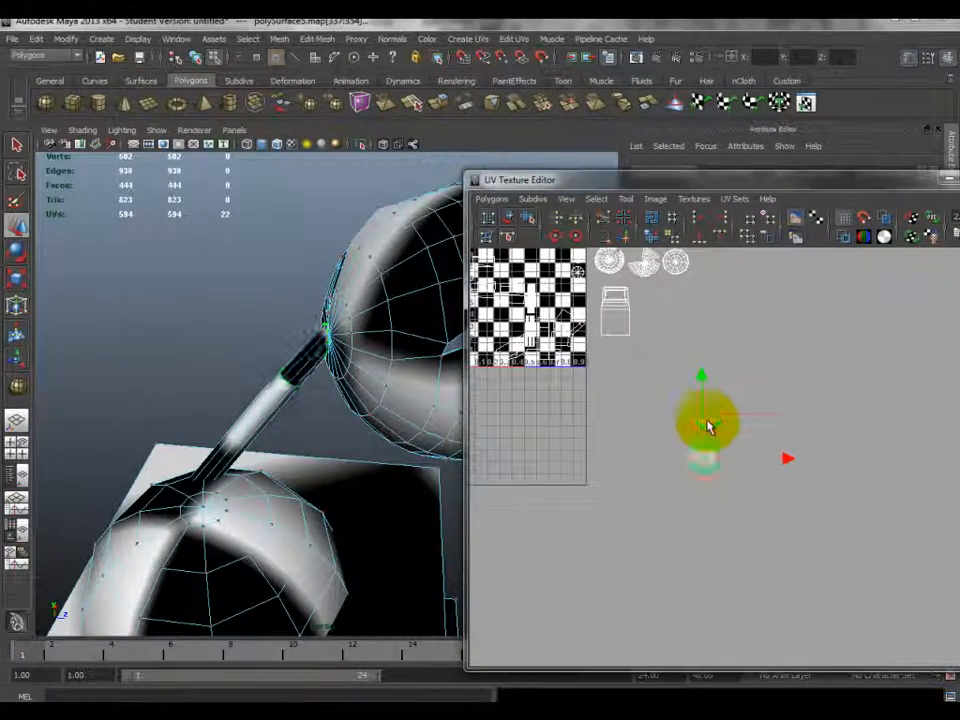
pyautogui.keyDown('alt'); pyautogui.moveTo(688, 306); pyautogui.dragTo(698, 443, button='middle'); pyautogui.keyUp('alt')
pyautogui.scroll(-1, 698, 443)
pyautogui.keyDown('alt'); pyautogui.moveTo(443, 399); pyautogui.dragTo(323, 338); pyautogui.keyUp('alt')
pyautogui.keyDown('alt'); pyautogui.moveTo(658, 422); pyautogui.dragTo(703, 362, button='right'); pyautogui.keyUp('alt')
pyautogui.moveTo(703, 362); pyautogui.dragTo(696, 328)
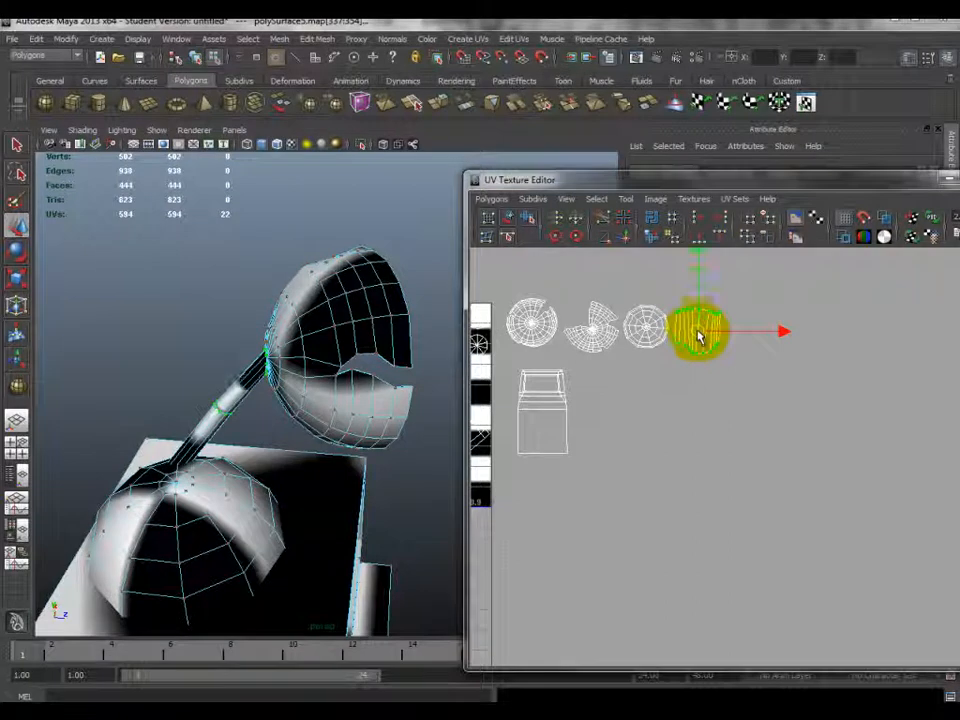
pyautogui.keyDown('alt'); pyautogui.moveTo(591, 450); pyautogui.dragTo(746, 448, button='middle'); pyautogui.keyUp('alt')
# - Return to object mode and select the whole desk and lamp mesh
pyautogui.keyDown('alt'); pyautogui.moveTo(746, 448); pyautogui.dragTo(236, 339, button='right'); pyautogui.keyUp('alt')
pyautogui.rightClick(328, 336)
pyautogui.keyDown('alt'); pyautogui.moveTo(326, 330); pyautogui.dragTo(339, 476); pyautogui.keyUp('alt')
pyautogui.click(392, 470)
pyautogui.click(259, 497)
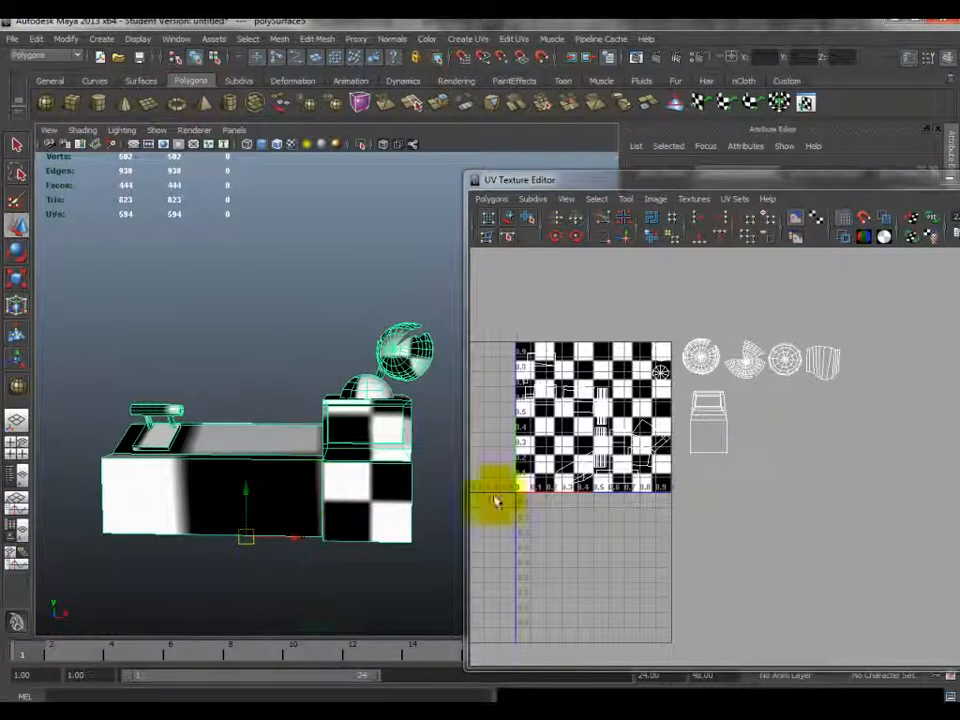
# - Dim the checker image behind the UV shells in the UV Texture Editor
pyautogui.scroll(2, 529, 421)
pyautogui.scroll(-1, 529, 420)
pyautogui.keyDown('alt'); pyautogui.moveTo(589, 356); pyautogui.dragTo(646, 392, button='middle'); pyautogui.keyUp('alt')
pyautogui.click(654, 198)
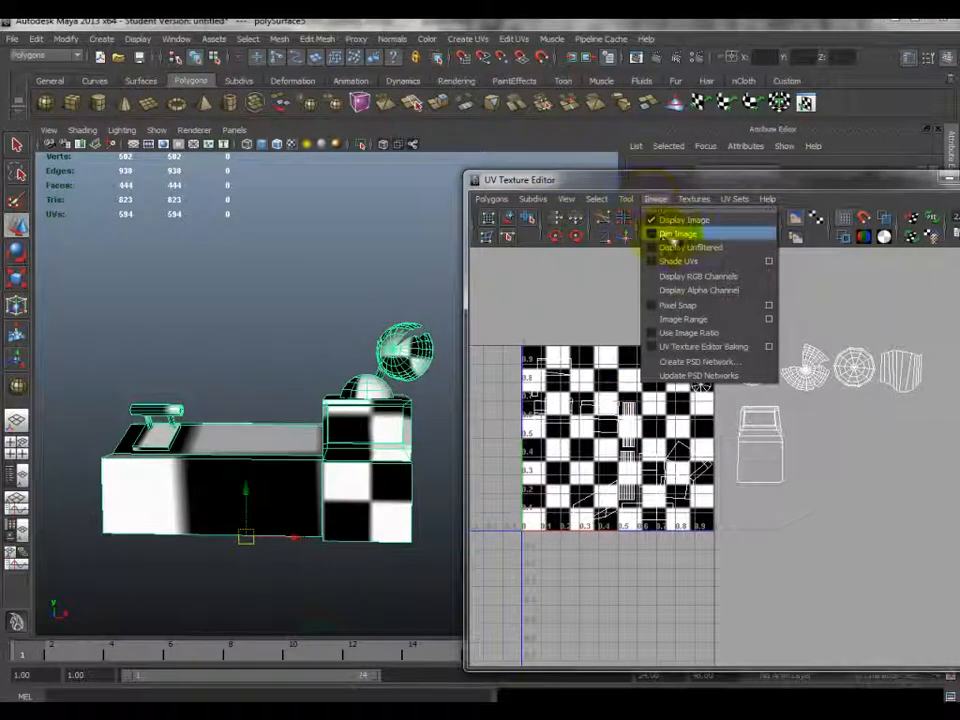
pyautogui.click(664, 236)
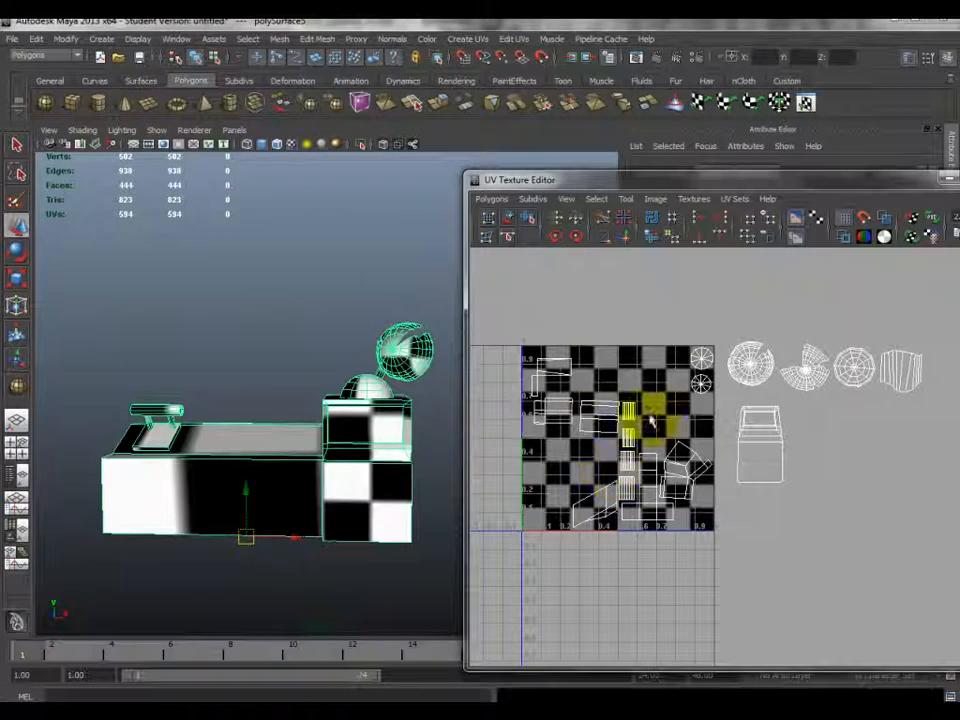
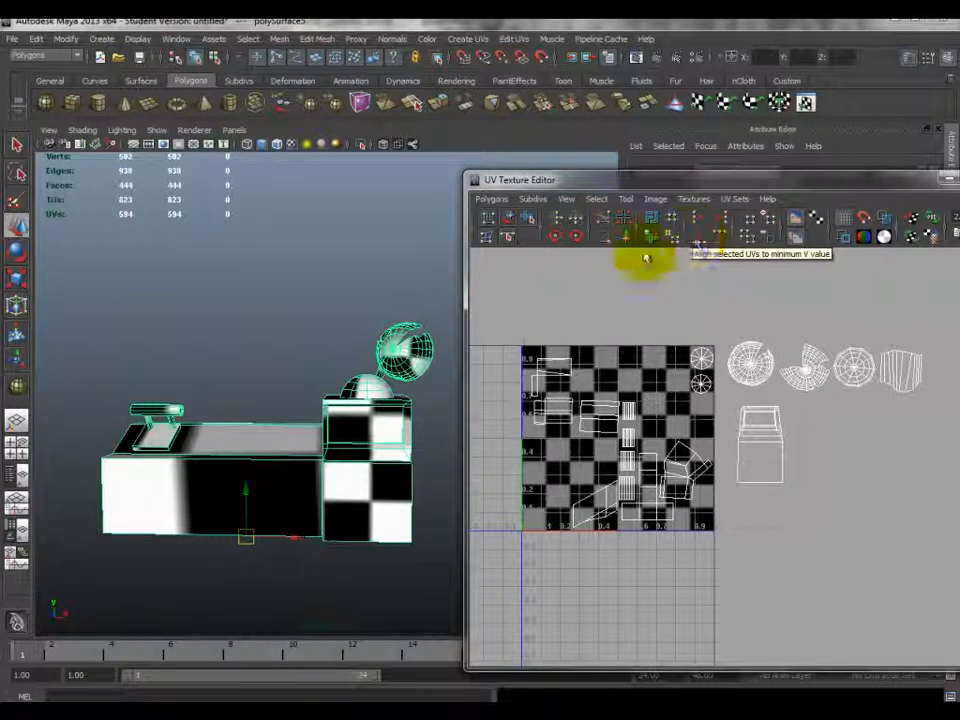
pyautogui.click(596, 200)
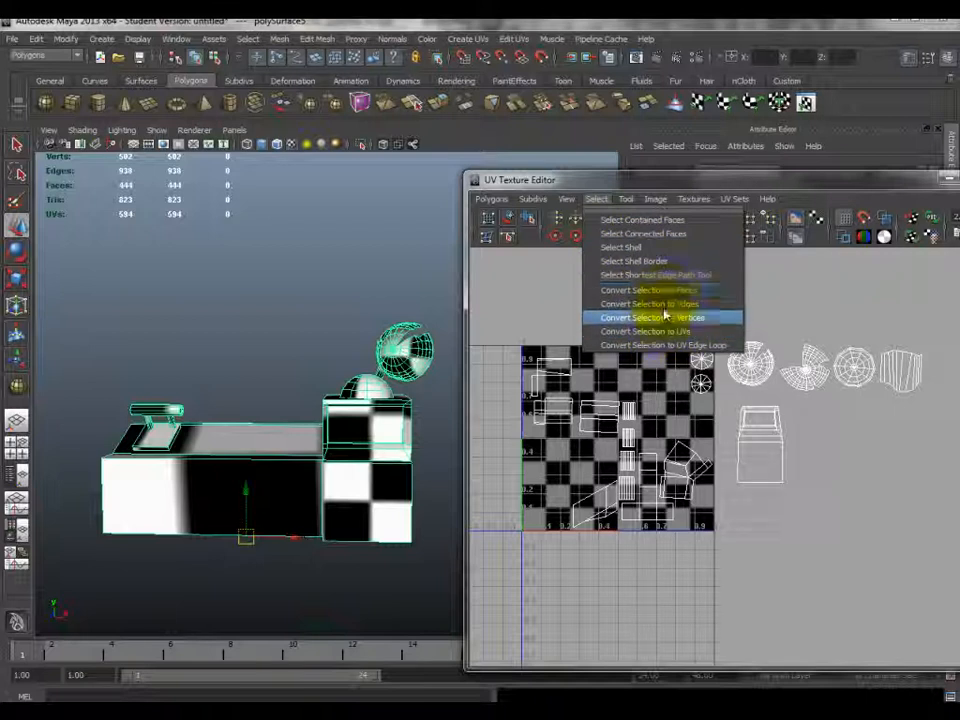
pyautogui.click(846, 285)
pyautogui.click(492, 199)
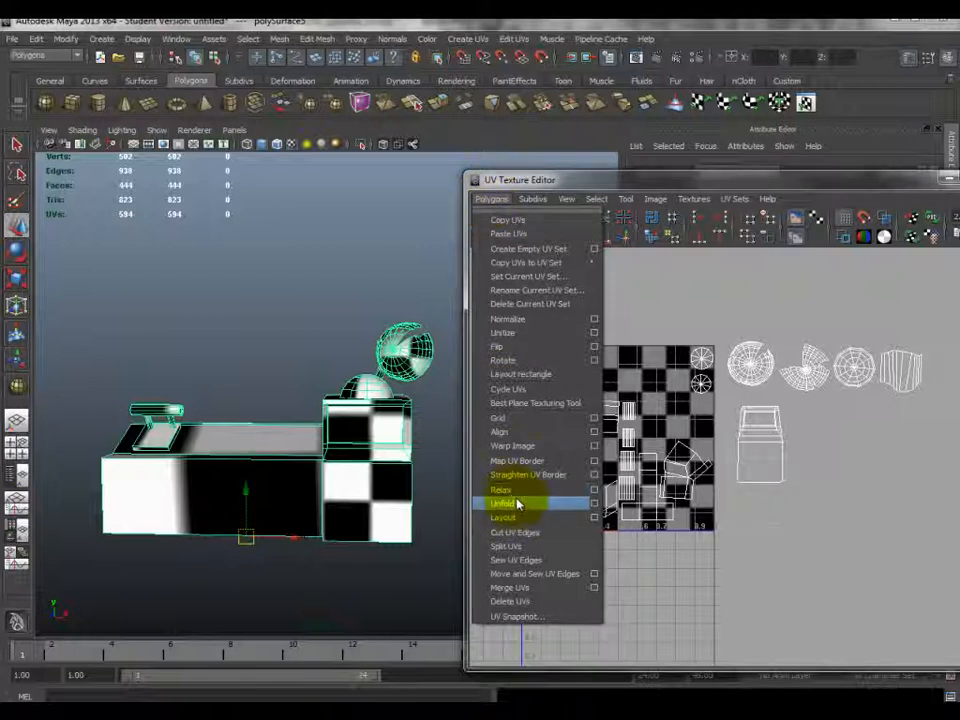
pyautogui.click(704, 270)
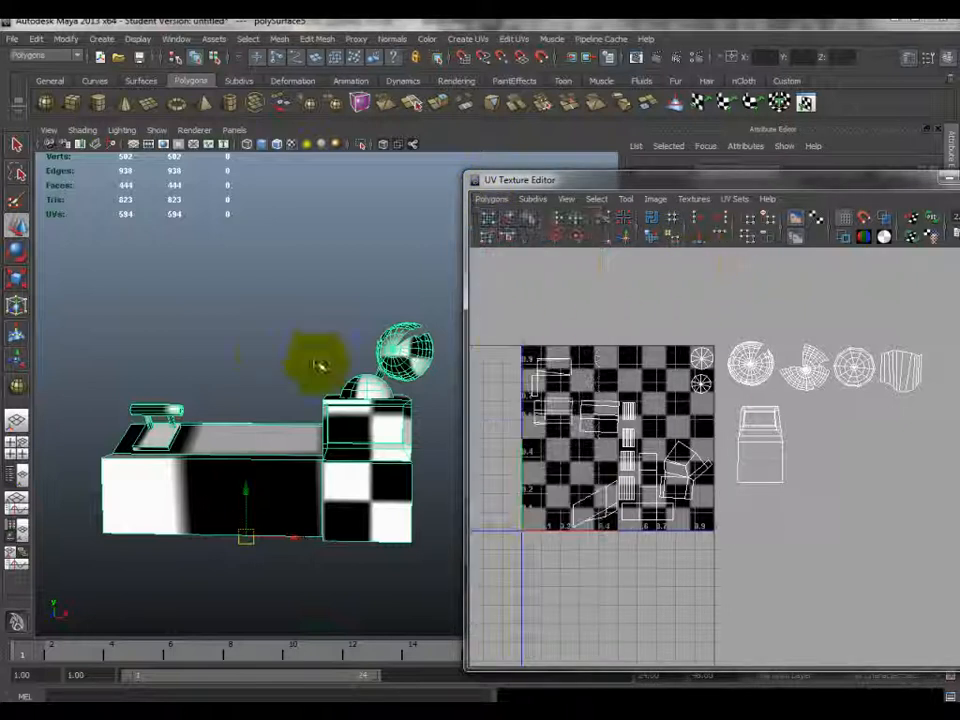
# - Switch the mesh to face selection and select the large front face of the desk's long section
pyautogui.keyDown('alt'); pyautogui.moveTo(246, 392); pyautogui.dragTo(237, 367, button='middle'); pyautogui.keyUp('alt')
pyautogui.scroll(3, 249, 399)
pyautogui.keyDown('alt'); pyautogui.moveTo(217, 396); pyautogui.dragTo(264, 383, button='middle'); pyautogui.keyUp('alt')
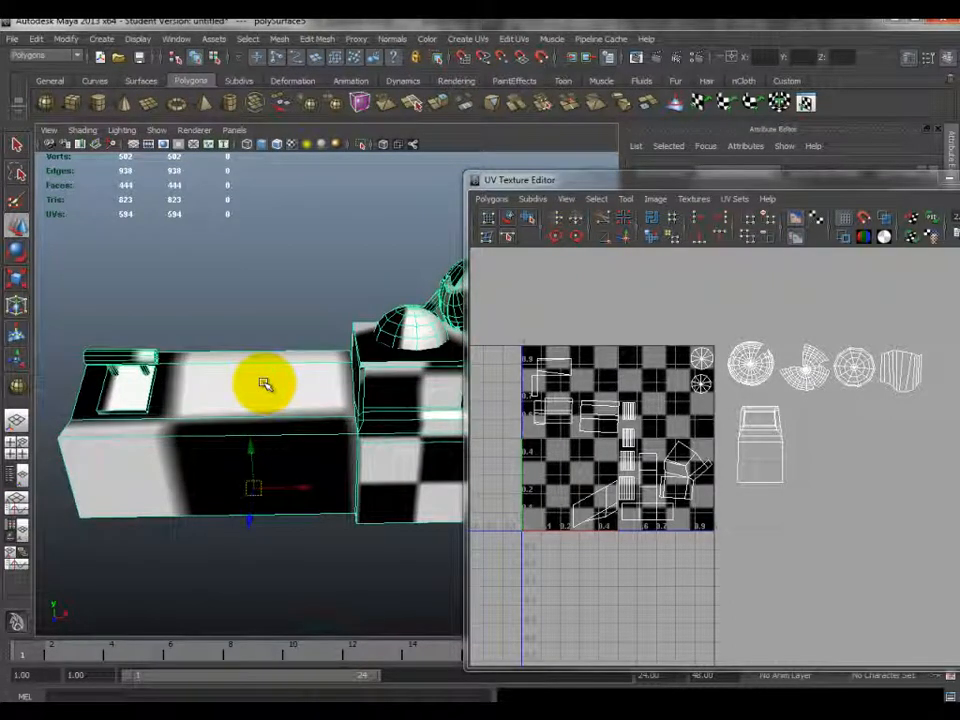
pyautogui.keyDown('alt'); pyautogui.moveTo(289, 396); pyautogui.dragTo(476, 403); pyautogui.keyUp('alt')
pyautogui.keyDown('alt'); pyautogui.moveTo(367, 453); pyautogui.dragTo(422, 482); pyautogui.keyUp('alt')
pyautogui.keyDown('alt'); pyautogui.moveTo(336, 471); pyautogui.dragTo(372, 450); pyautogui.keyUp('alt')
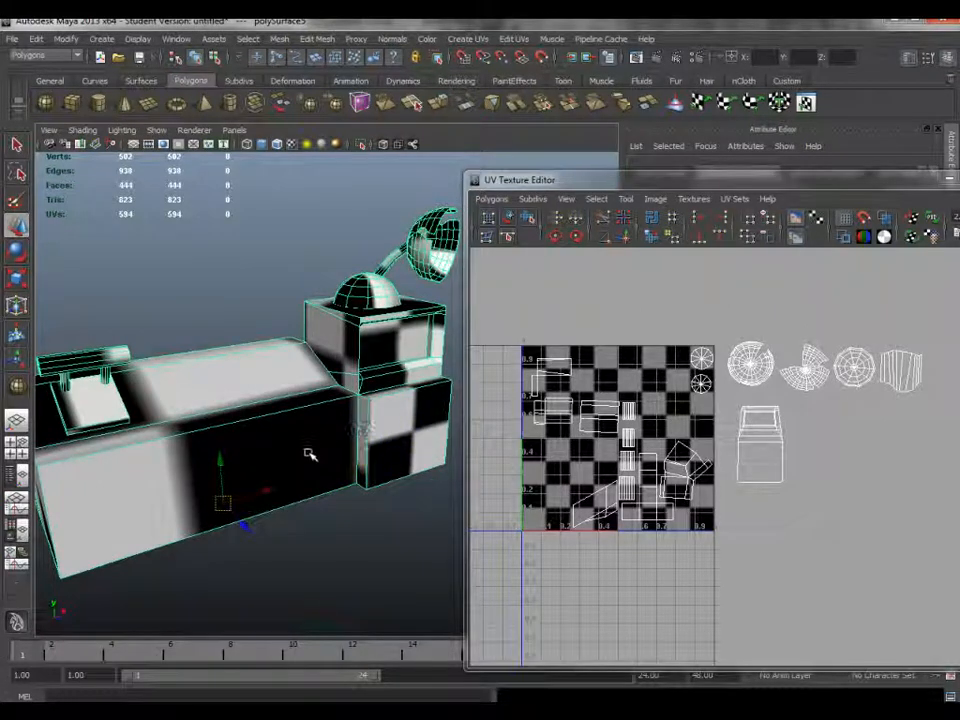
pyautogui.moveTo(316, 446); pyautogui.dragTo(243, 467, button='right')
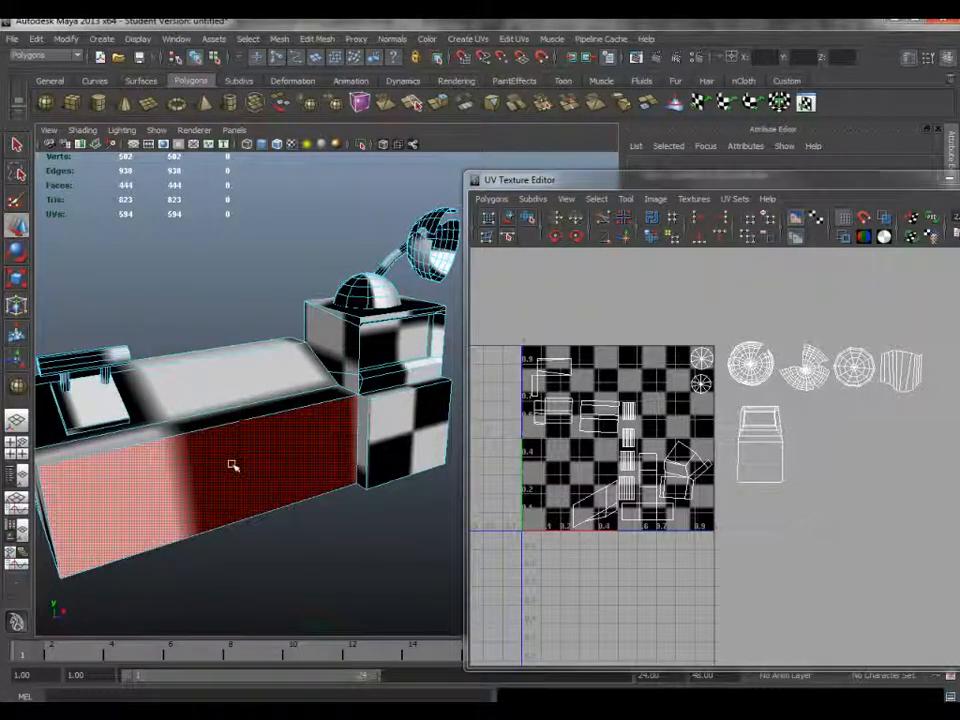
pyautogui.click(231, 466)
pyautogui.keyDown('alt'); pyautogui.moveTo(231, 466); pyautogui.dragTo(247, 437); pyautogui.keyUp('alt')
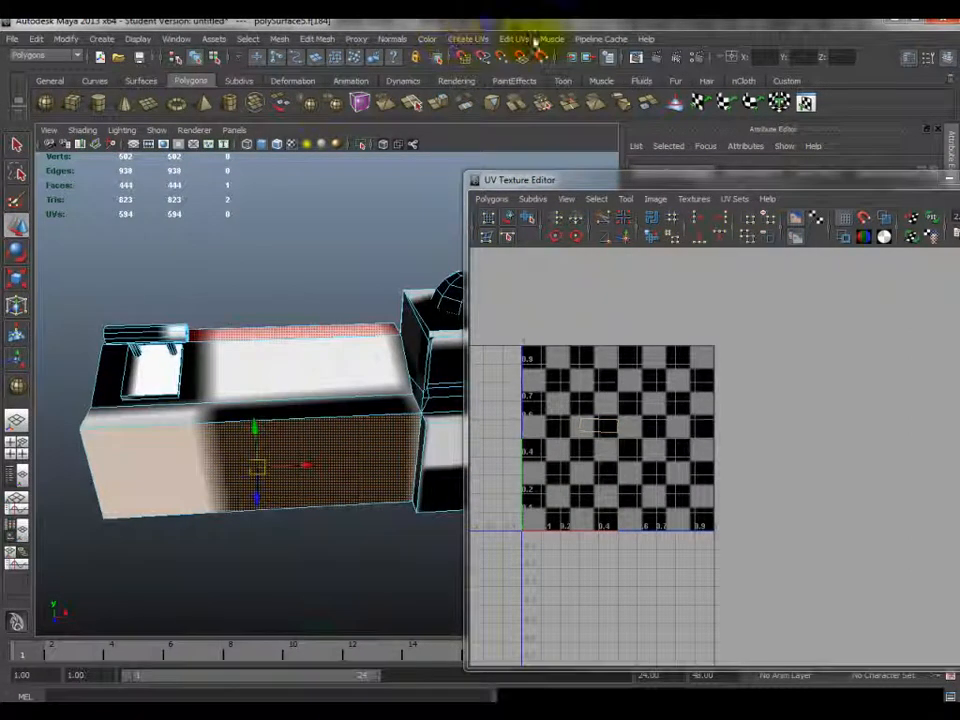
# - Apply a planar mapping to the desk's front face, fitted to the bounding box and projected from the Z axis
pyautogui.click(479, 41)
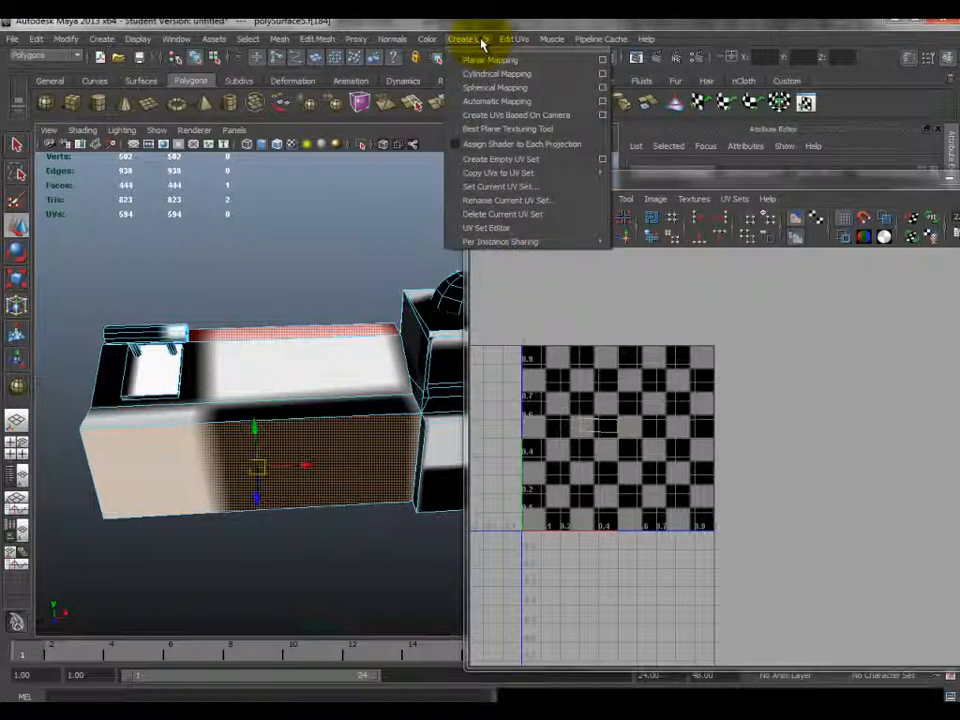
pyautogui.click(602, 60)
pyautogui.keyDown('alt'); pyautogui.moveTo(212, 566); pyautogui.dragTo(58, 632); pyautogui.keyUp('alt')
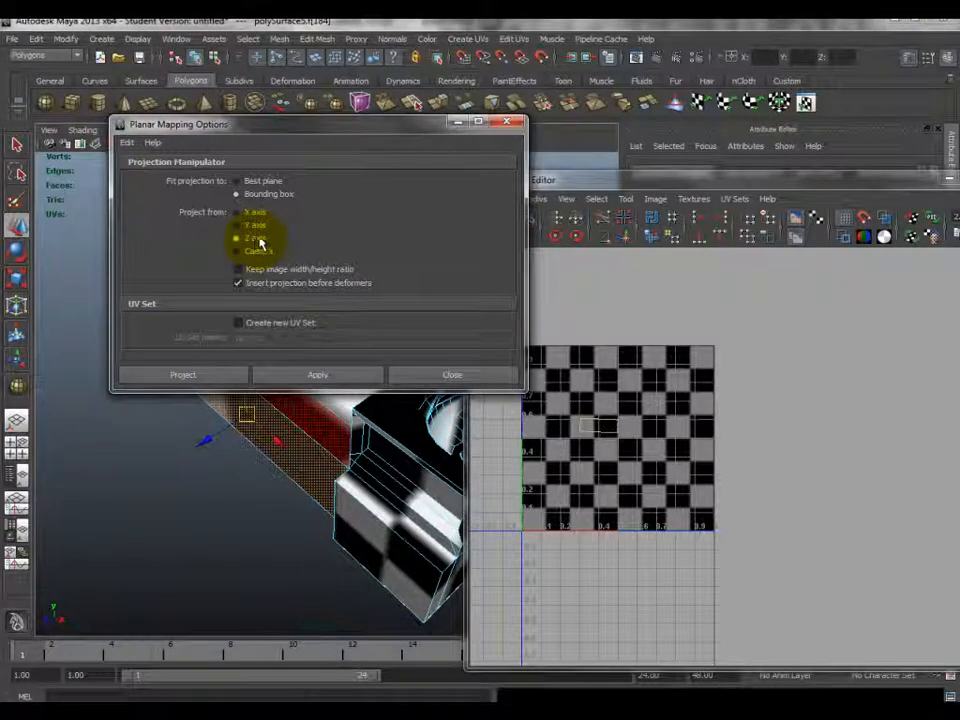
pyautogui.click(222, 378)
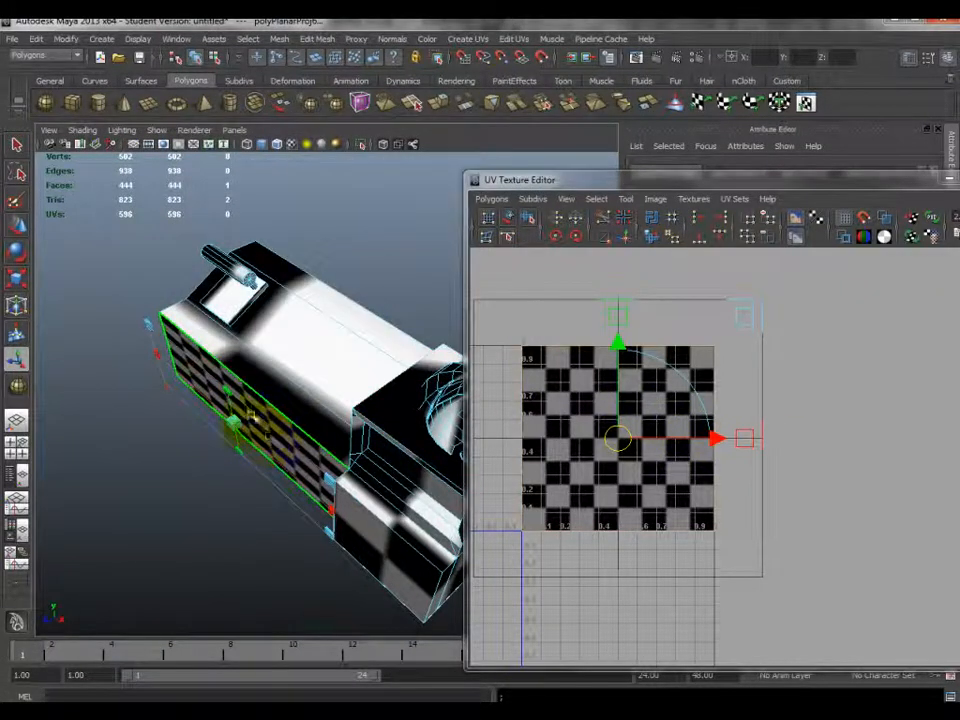
pyautogui.keyDown('alt'); pyautogui.moveTo(255, 423); pyautogui.dragTo(332, 368); pyautogui.keyUp('alt')
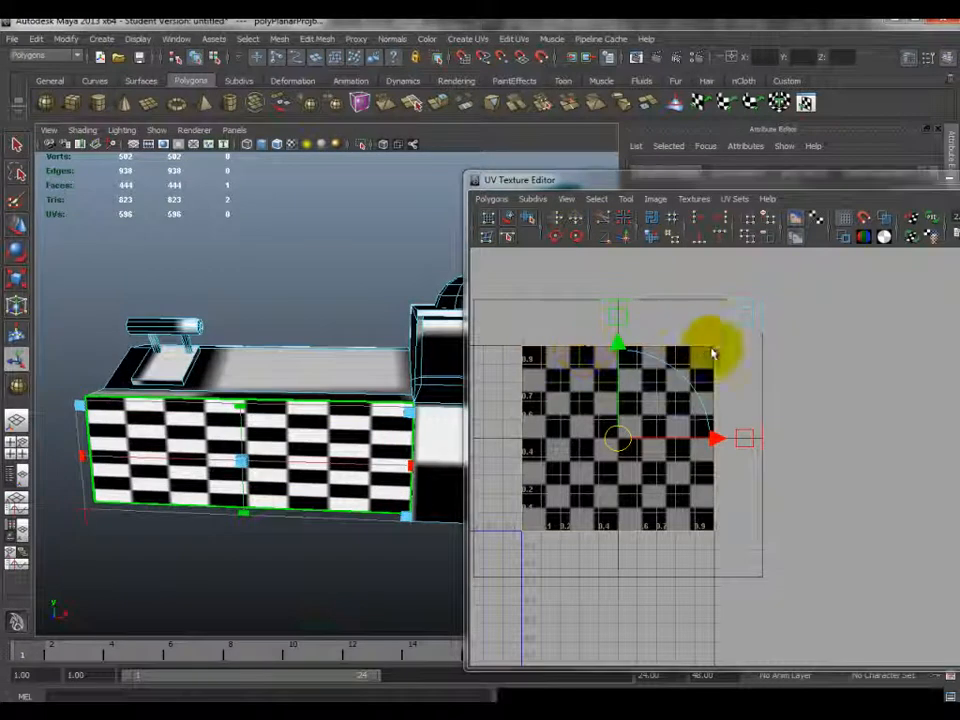
pyautogui.keyDown('alt'); pyautogui.moveTo(237, 440); pyautogui.dragTo(281, 411, button='middle'); pyautogui.keyUp('alt')
# - Undo the planar mapping of the desk's front face
pyautogui.click(276, 412)
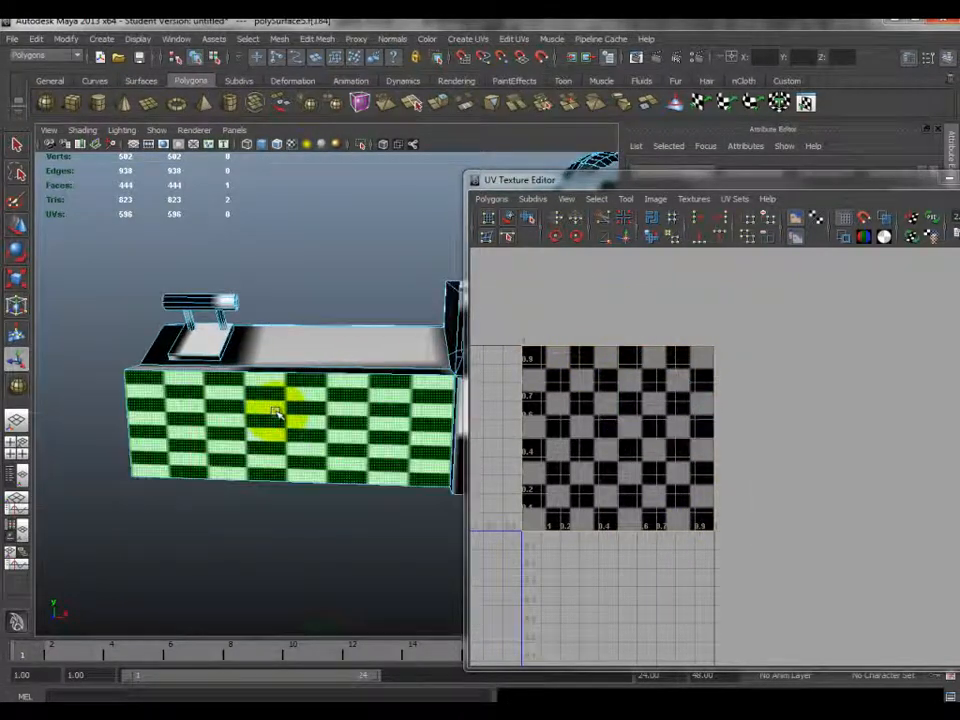
pyautogui.hotkey('ctrl', 'z')
pyautogui.hotkey('ctrl', 'z')
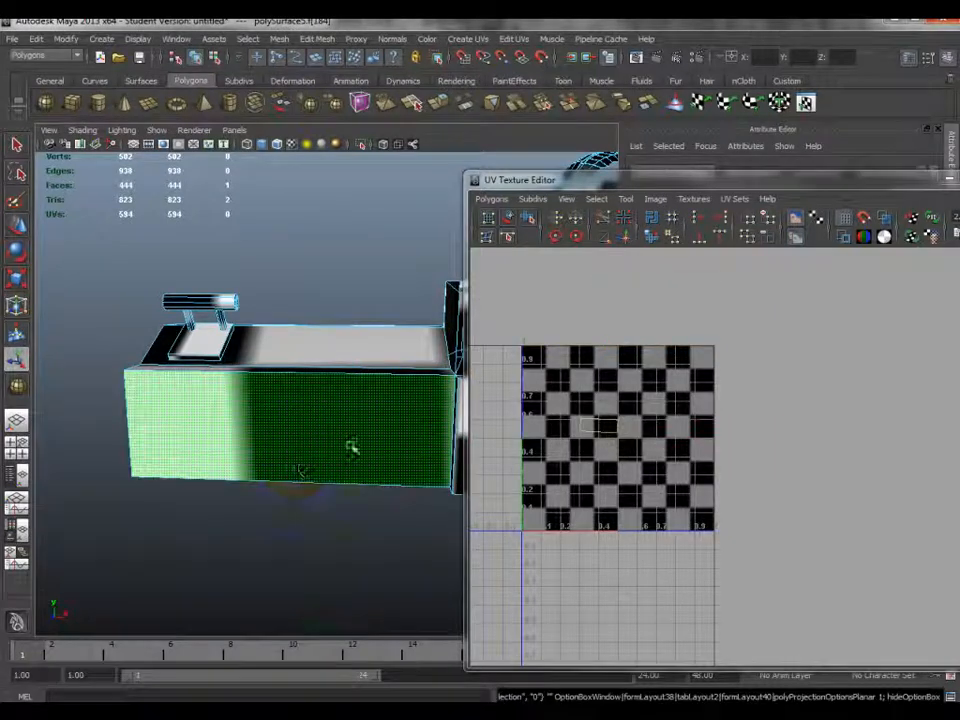
# - Try a planar mapping fitted to the best plane on the desk's front face and undo it
pyautogui.moveTo(276, 372); pyautogui.dragTo(274, 407, button='right')
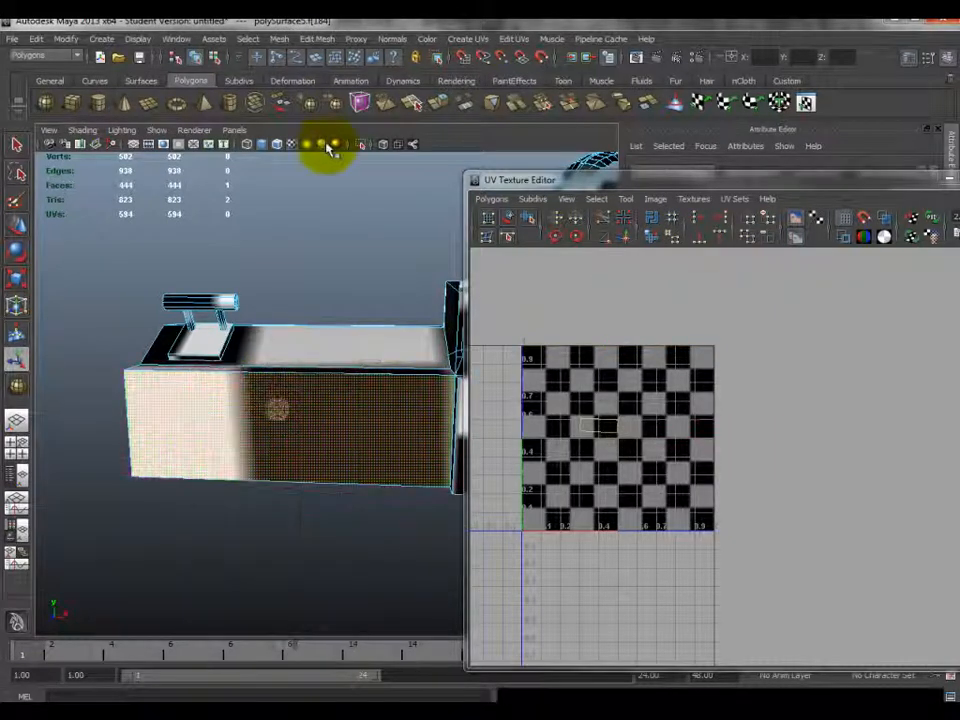
pyautogui.click(478, 38)
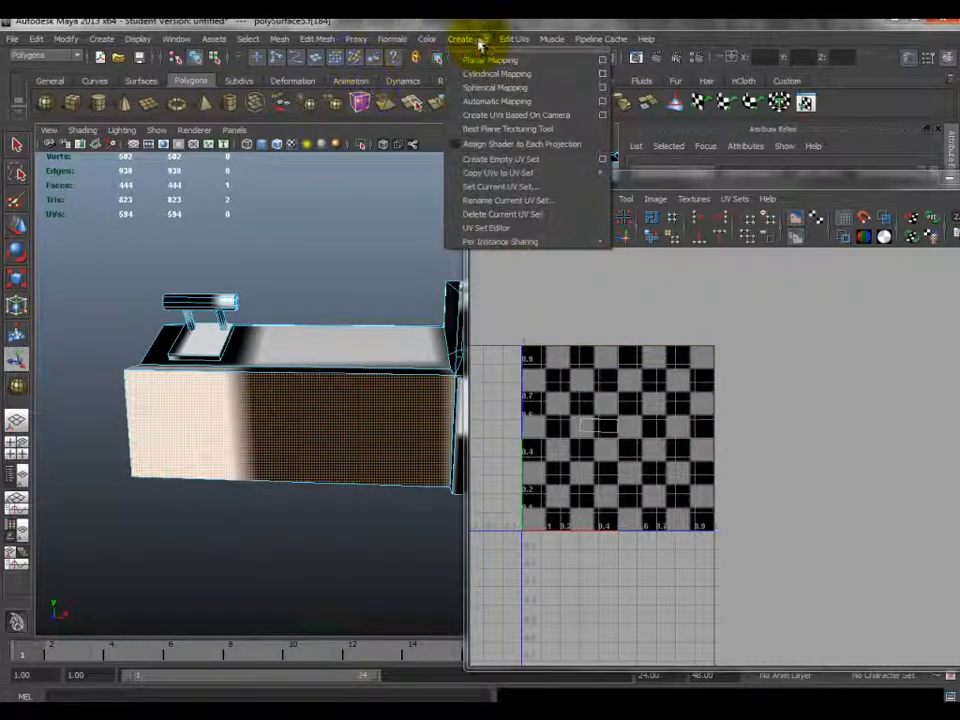
pyautogui.click(605, 59)
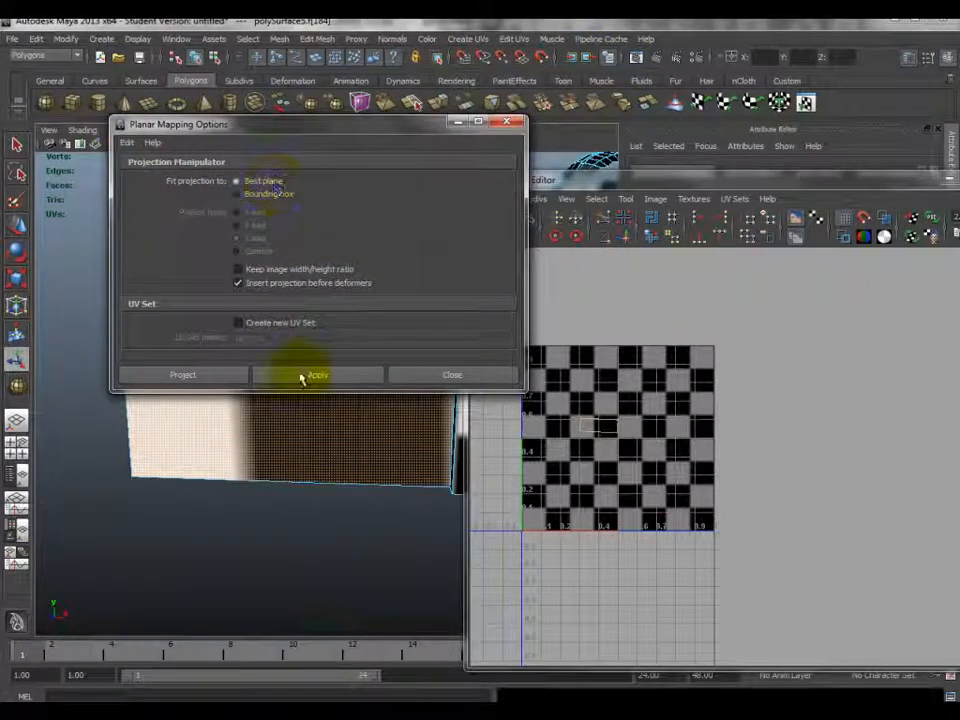
pyautogui.click(300, 378)
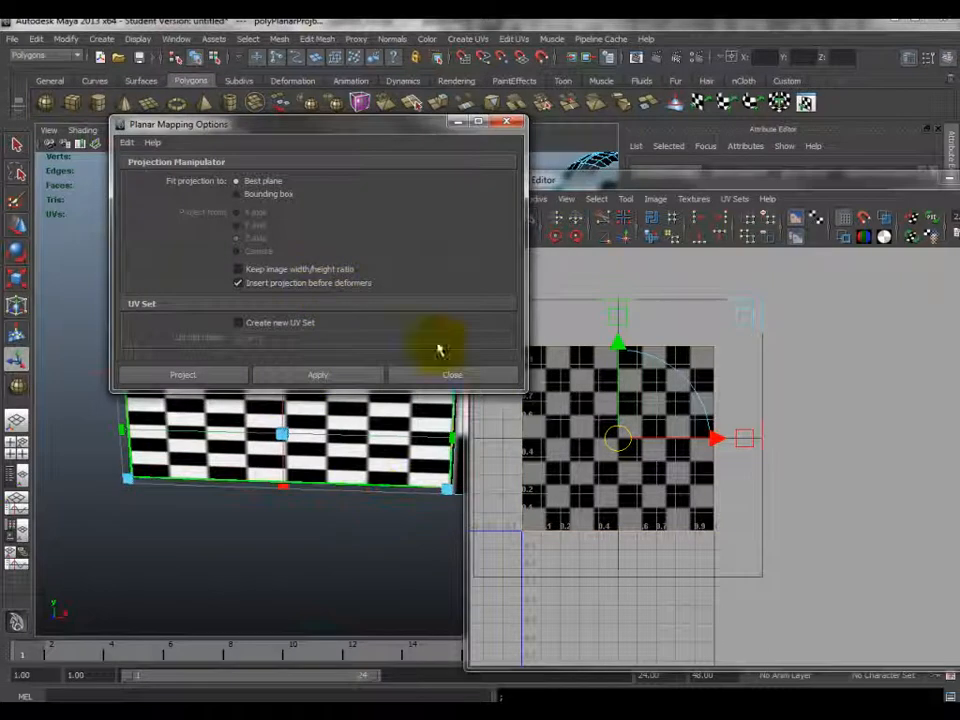
pyautogui.click(538, 432)
pyautogui.hotkey('ctrl', 'z')
pyautogui.moveTo(349, 420); pyautogui.dragTo(350, 444, button='right')
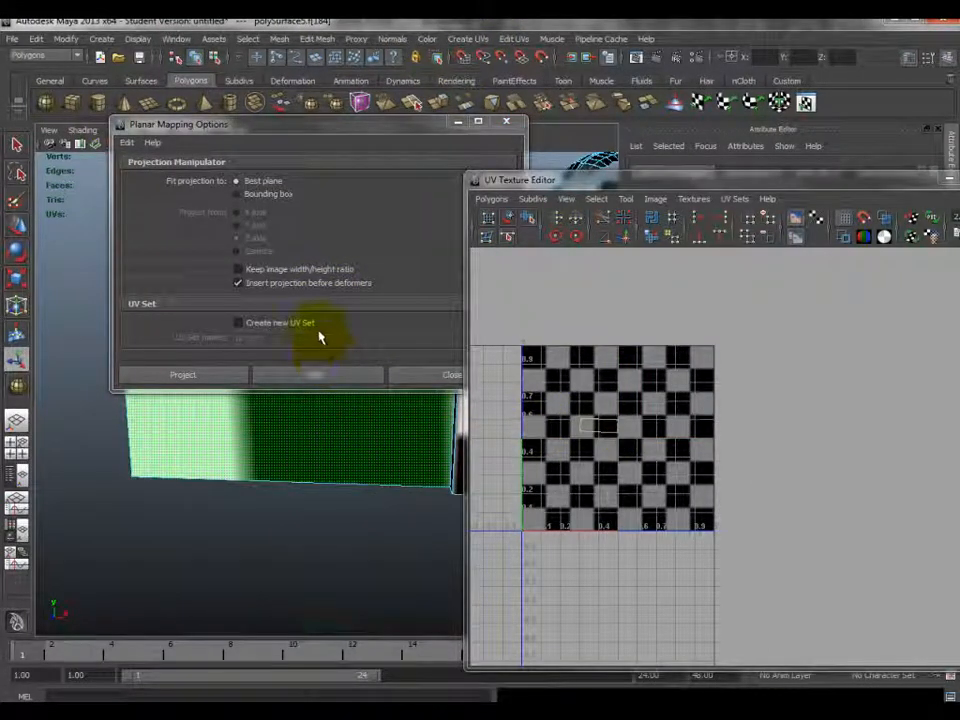
# - Planar-map the desk's front face from the Z axis, fitted to the bounding box, keeping the image width/height ratio
pyautogui.click(250, 197)
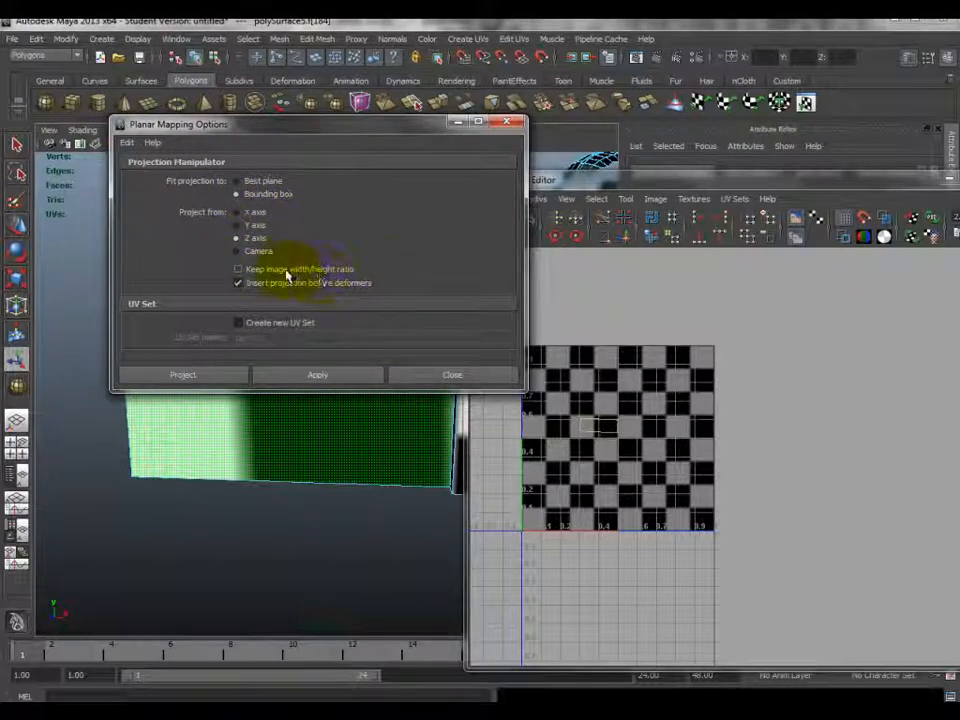
pyautogui.click(298, 384)
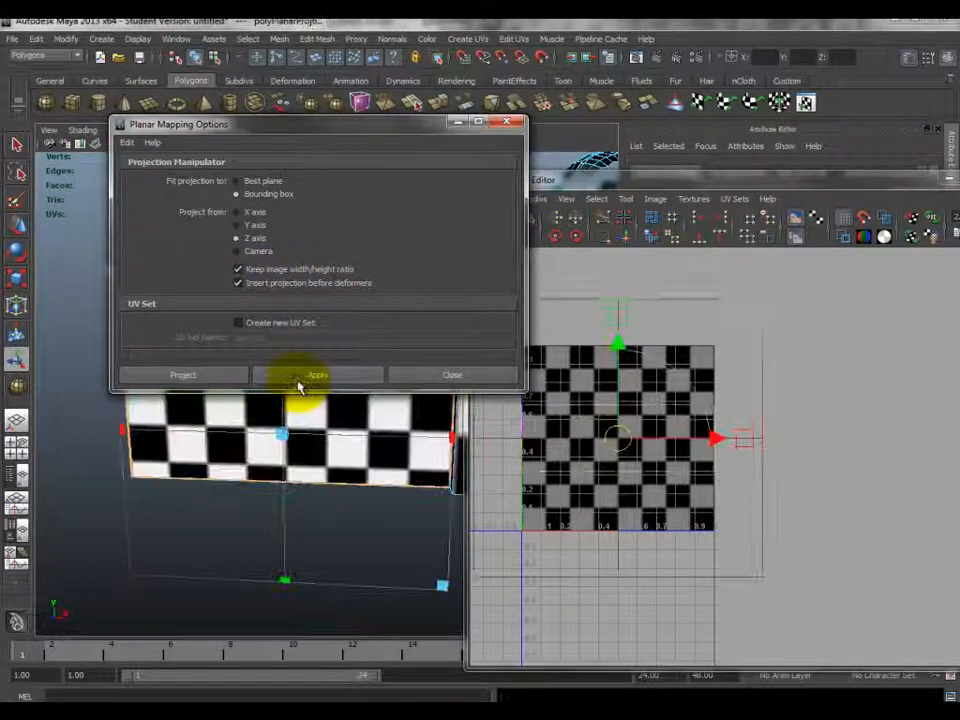
pyautogui.moveTo(304, 130); pyautogui.dragTo(302, 46)
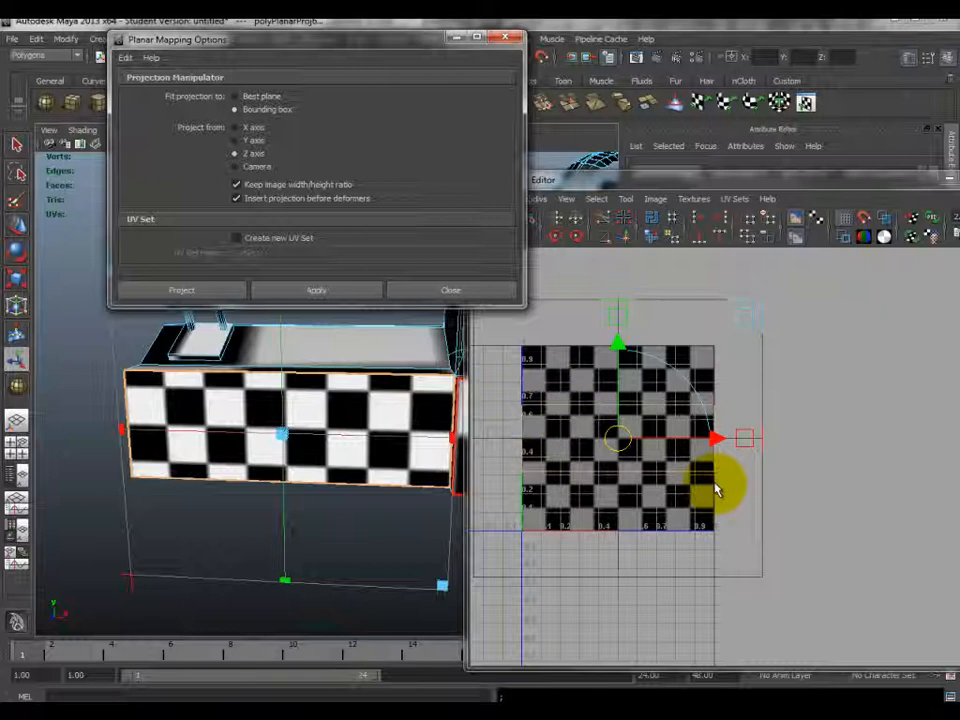
# - Select the front face's UVs and move the shell out of the 0–1 square to the empty area below the other relocated shells
pyautogui.press('F8')
pyautogui.rightClick(360, 405)
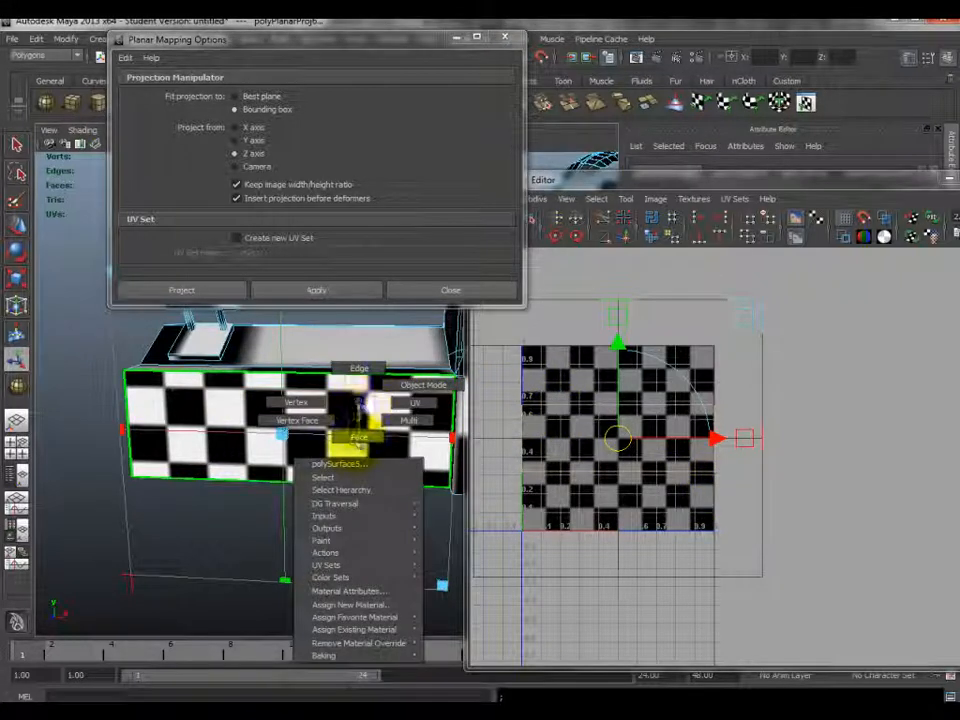
pyautogui.click(356, 438)
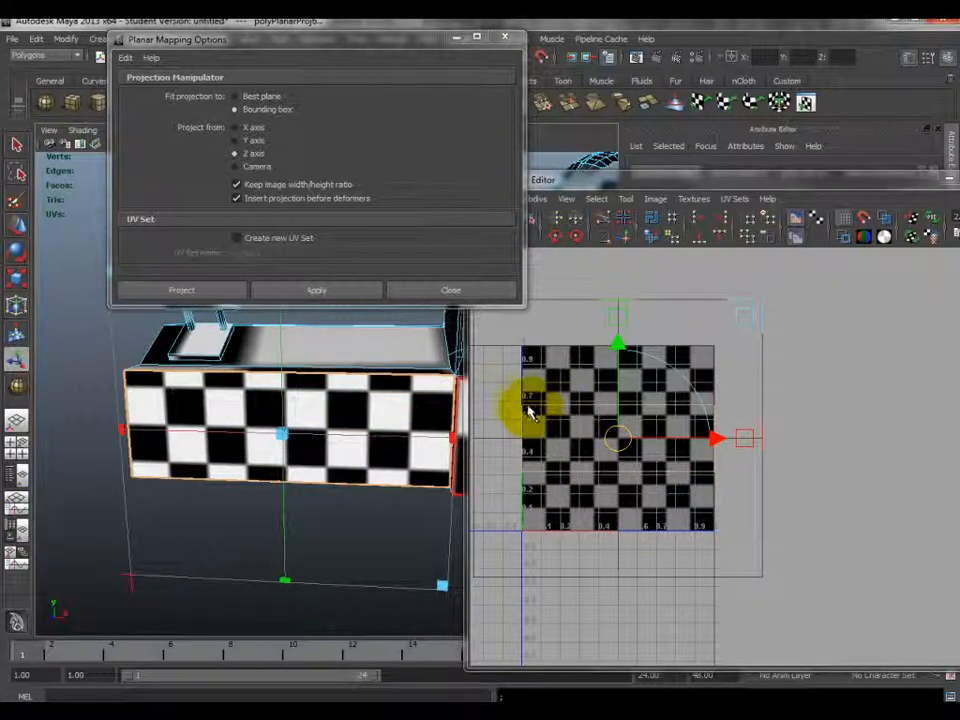
pyautogui.moveTo(530, 410); pyautogui.dragTo(598, 414, button='right')
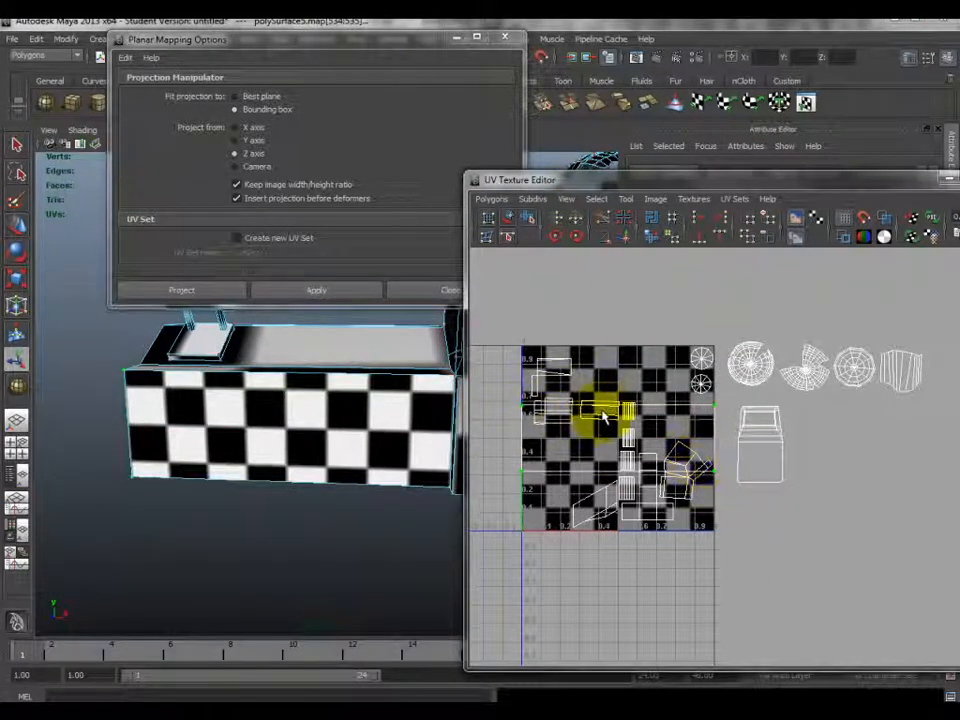
pyautogui.press('w')
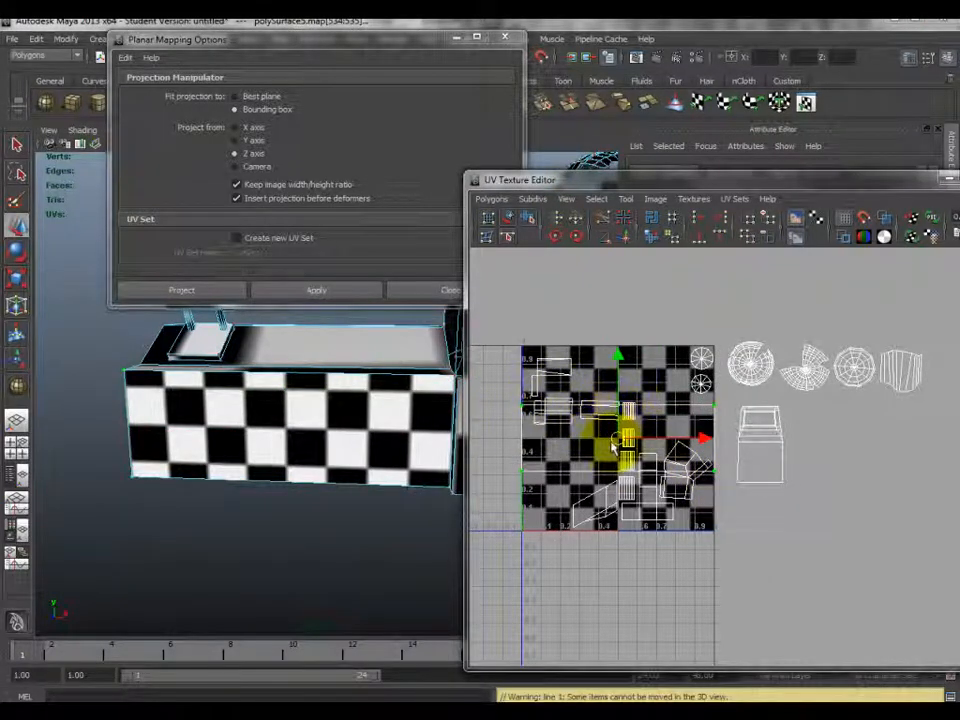
pyautogui.moveTo(624, 439); pyautogui.dragTo(827, 543)
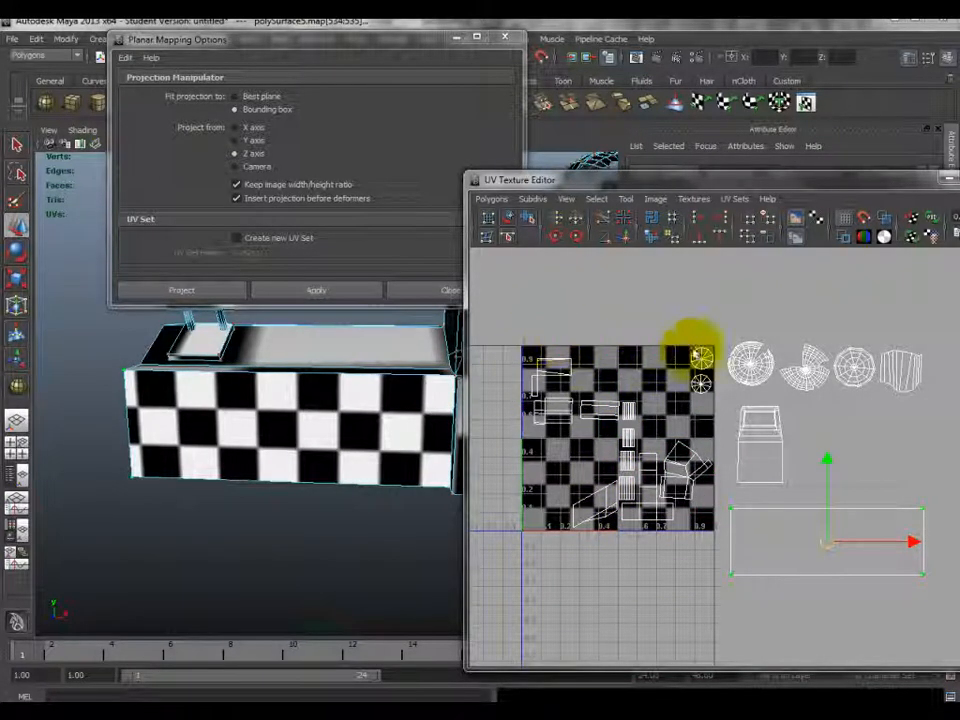
pyautogui.moveTo(825, 548)
pyautogui.mouseDown()
pyautogui.moveTo(898, 444)
pyautogui.moveTo(874, 529)
pyautogui.moveTo(832, 544)
pyautogui.mouseUp()
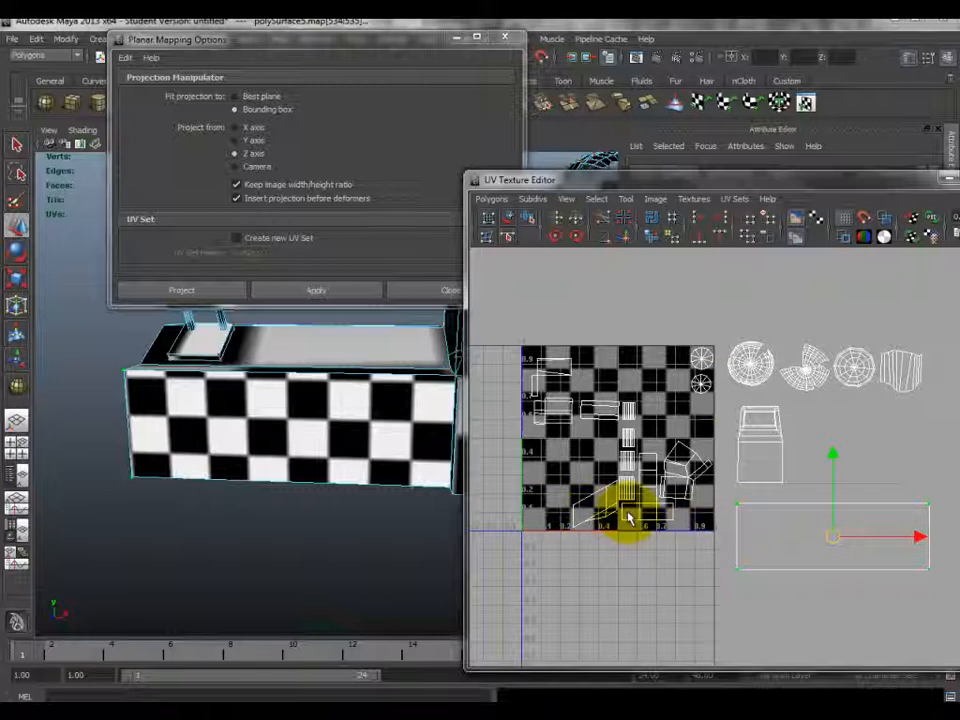
pyautogui.keyDown('alt'); pyautogui.moveTo(317, 501); pyautogui.dragTo(296, 498); pyautogui.keyUp('alt')
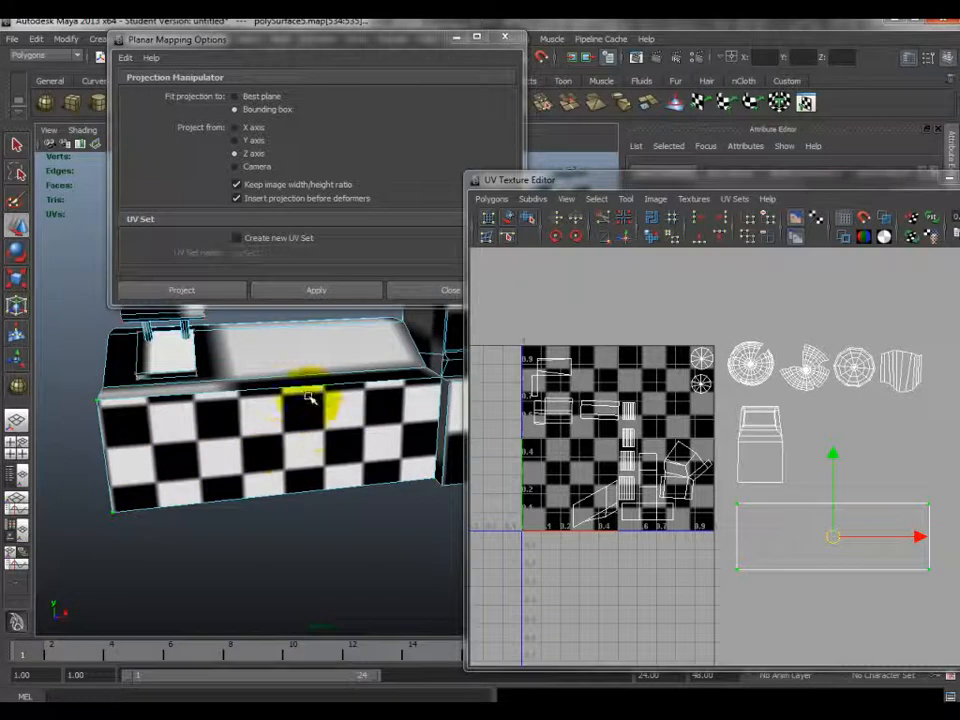
pyautogui.moveTo(836, 546); pyautogui.dragTo(866, 619)
# - Select the top faces of the desk's long section: the back strip, the sloped surface and the front strip
pyautogui.keyDown('alt'); pyautogui.moveTo(284, 394); pyautogui.dragTo(298, 450); pyautogui.keyUp('alt')
pyautogui.moveTo(298, 450); pyautogui.dragTo(304, 482, button='right')
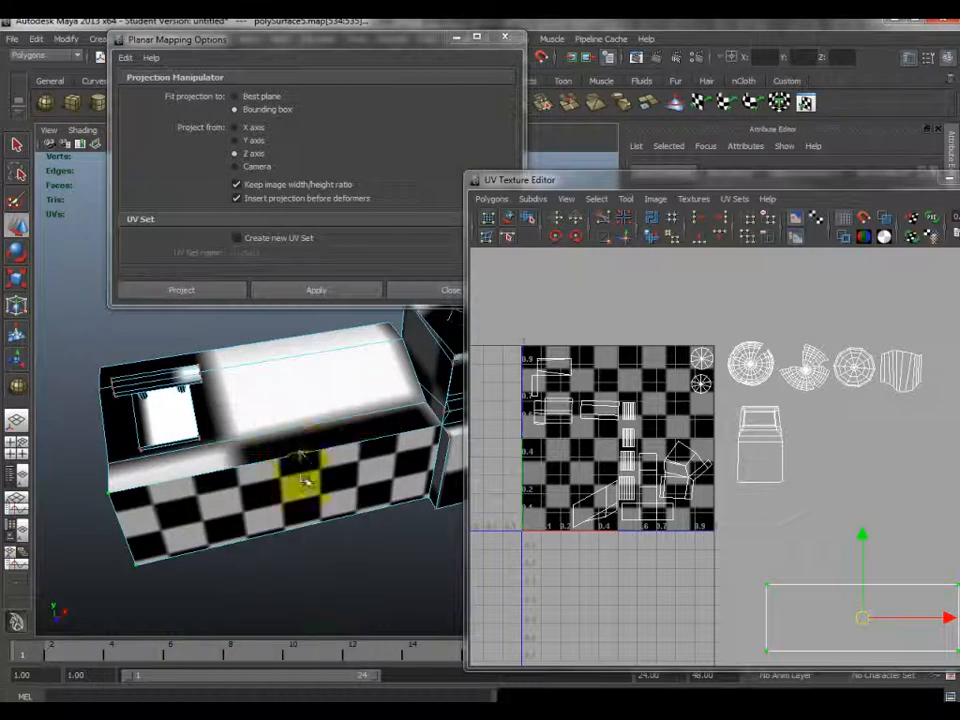
pyautogui.click(297, 428)
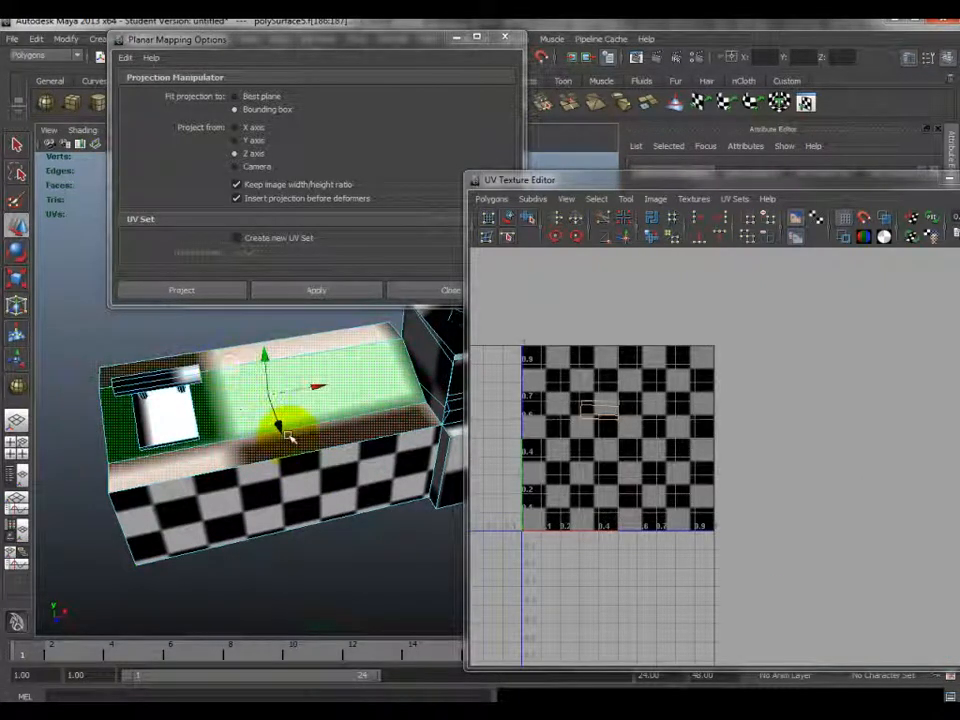
pyautogui.keyDown('alt'); pyautogui.moveTo(262, 392); pyautogui.dragTo(337, 373); pyautogui.keyUp('alt')
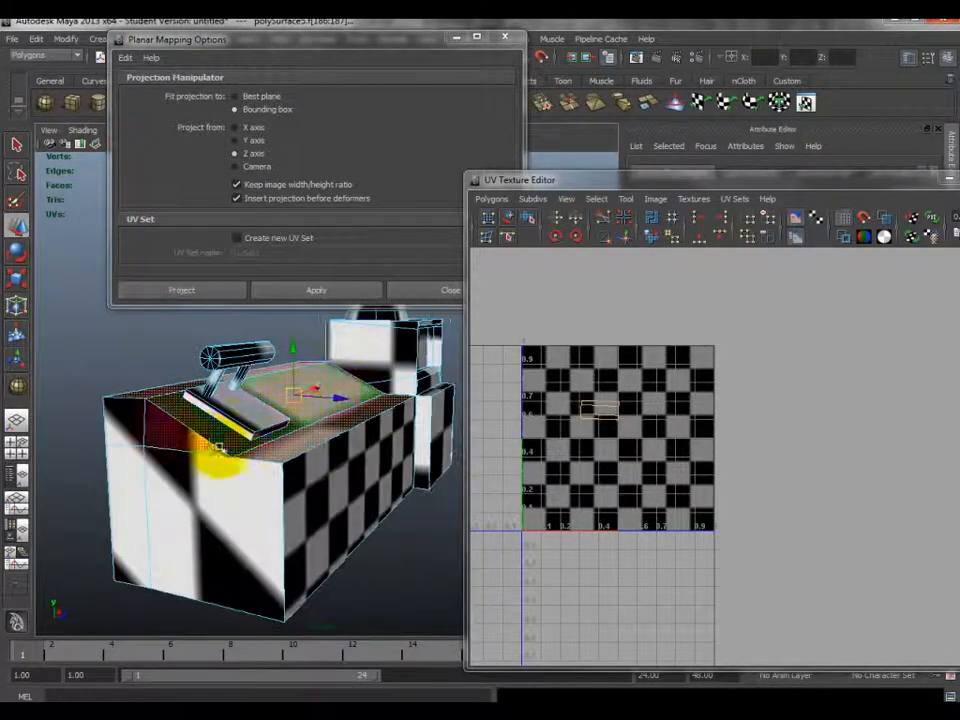
pyautogui.keyDown('alt'); pyautogui.moveTo(213, 443); pyautogui.dragTo(248, 440); pyautogui.keyUp('alt')
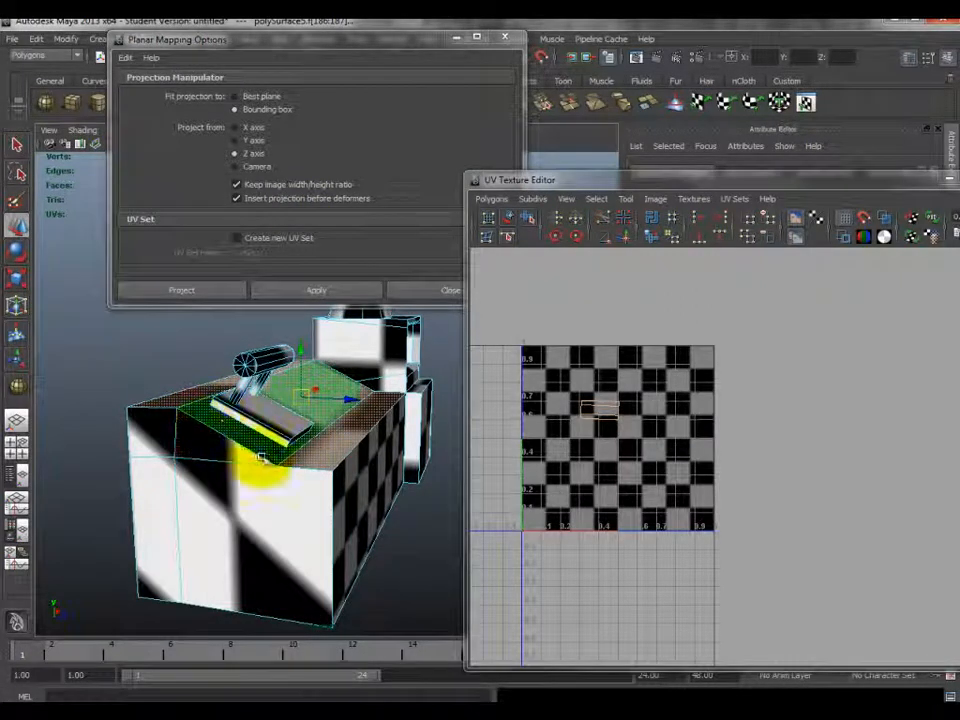
pyautogui.moveTo(234, 428)
pyautogui.keyDown('alt'); pyautogui.mouseDown()
pyautogui.moveTo(300, 420)
pyautogui.moveTo(364, 455)
pyautogui.moveTo(225, 424)
pyautogui.mouseUp(); pyautogui.keyUp('alt')
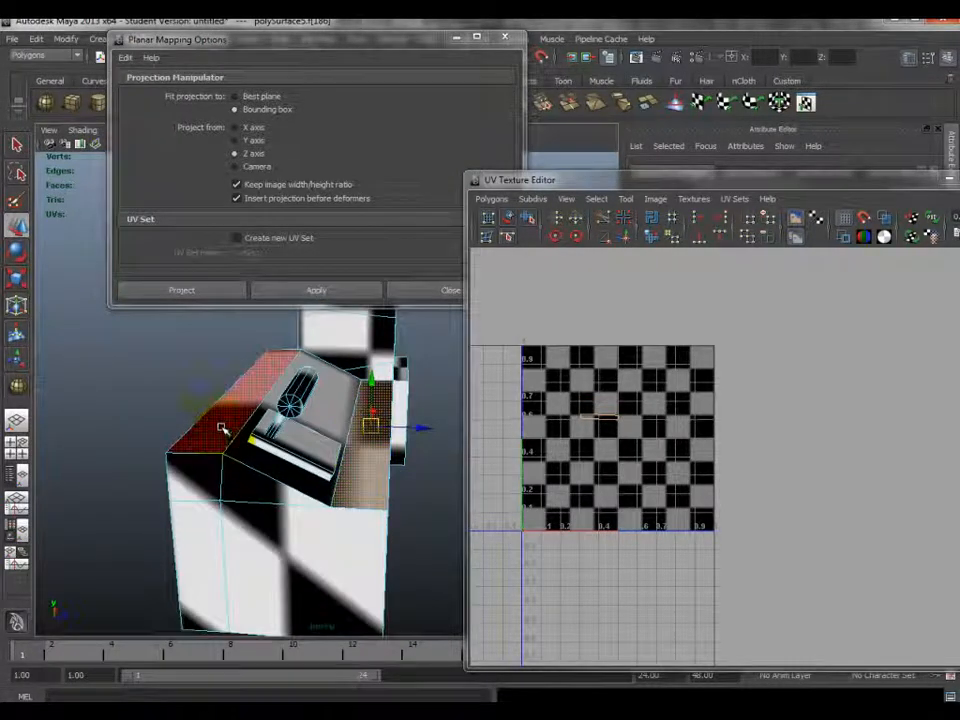
pyautogui.click(226, 416)
pyautogui.click(288, 442)
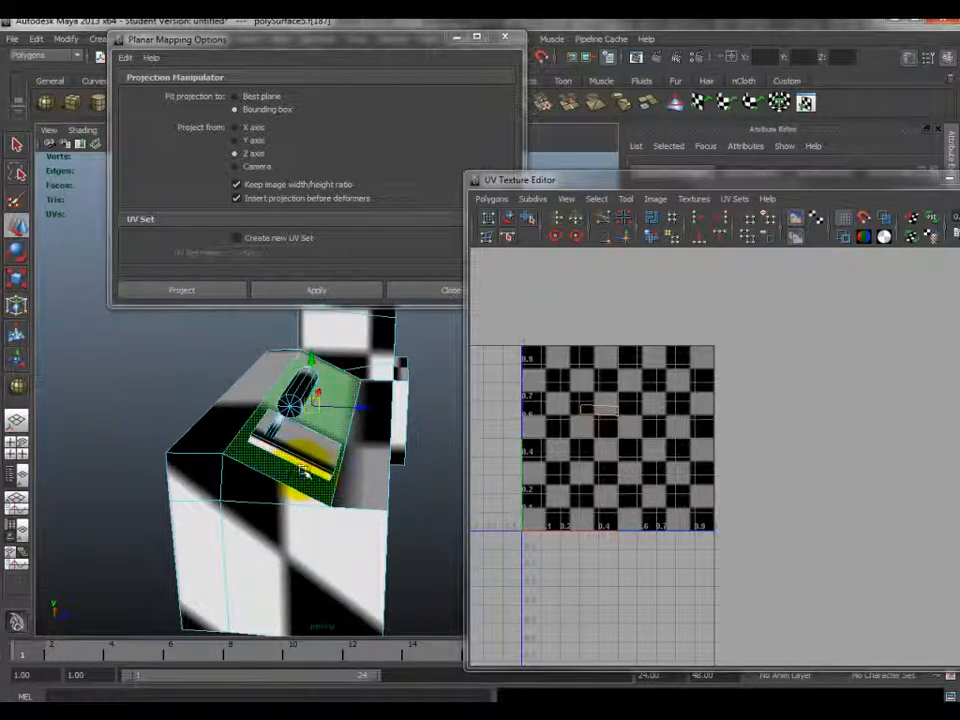
pyautogui.keyDown('alt'); pyautogui.moveTo(312, 472); pyautogui.dragTo(330, 440); pyautogui.keyUp('alt')
pyautogui.click(308, 282)
pyautogui.keyDown('shift'); pyautogui.click(385, 455); pyautogui.keyUp('shift')
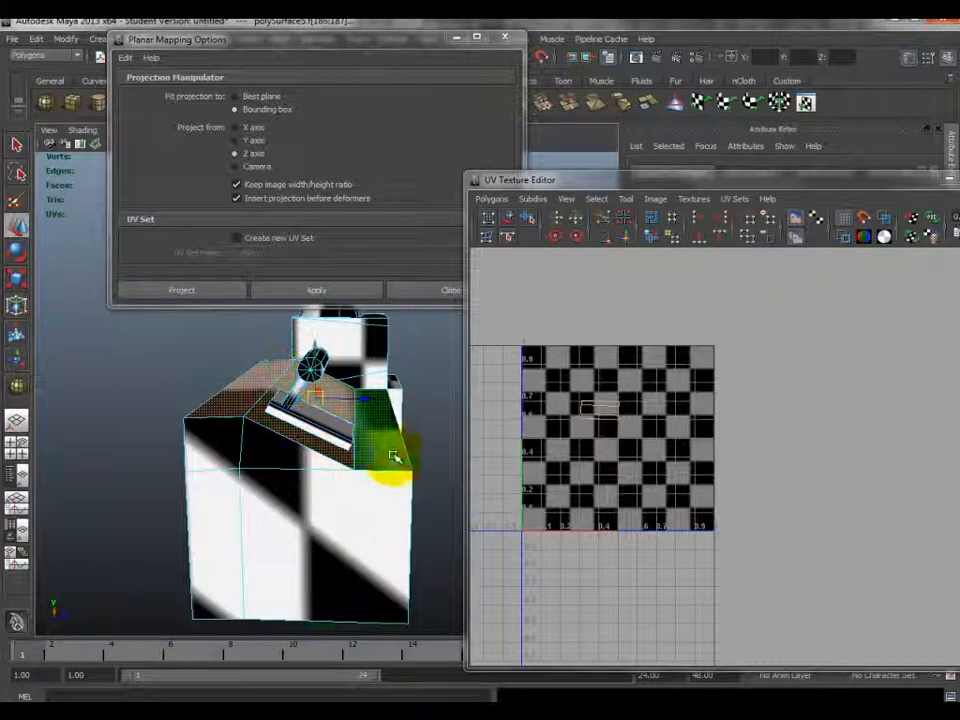
# - Planar-map the selected top faces from the Y axis, fitted to the bounding box with the image width/height ratio kept
pyautogui.click(236, 141)
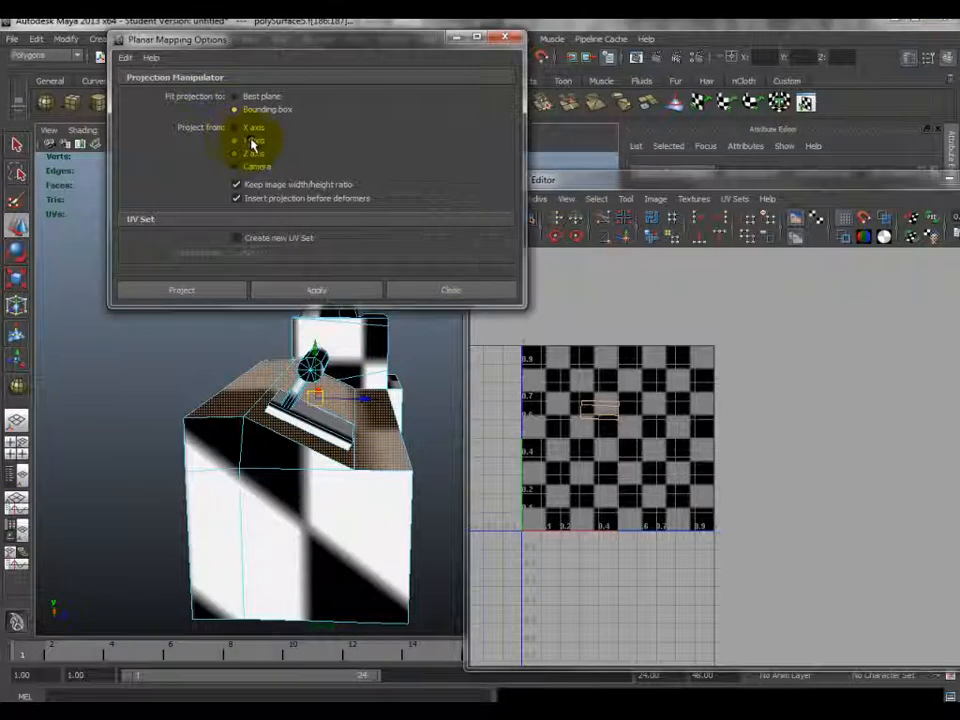
pyautogui.click(316, 291)
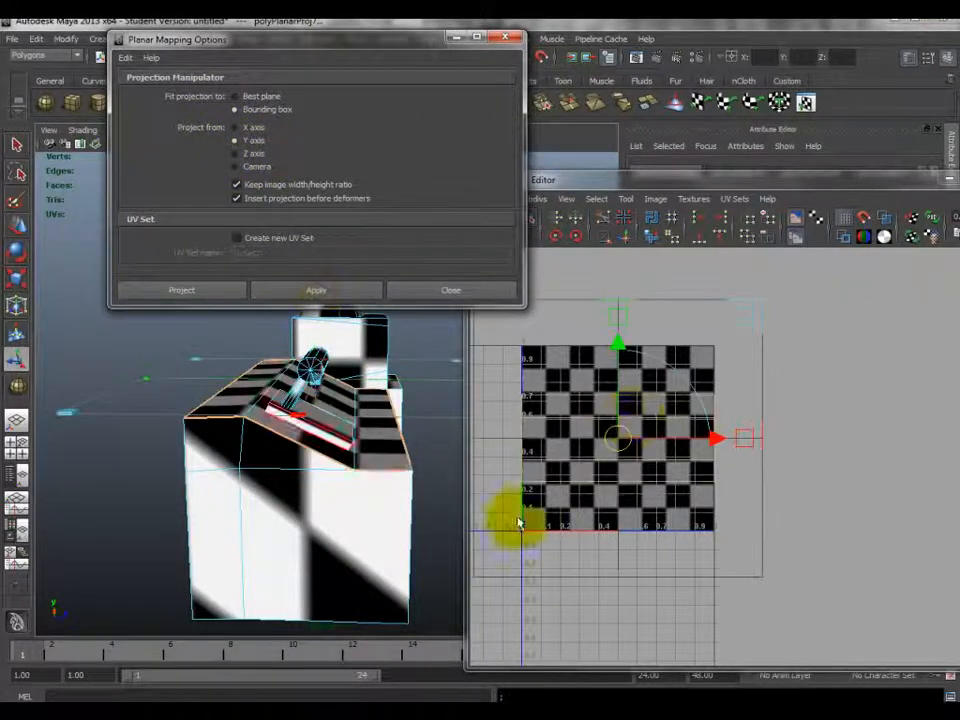
pyautogui.keyDown('alt'); pyautogui.moveTo(372, 417); pyautogui.dragTo(321, 452); pyautogui.keyUp('alt')
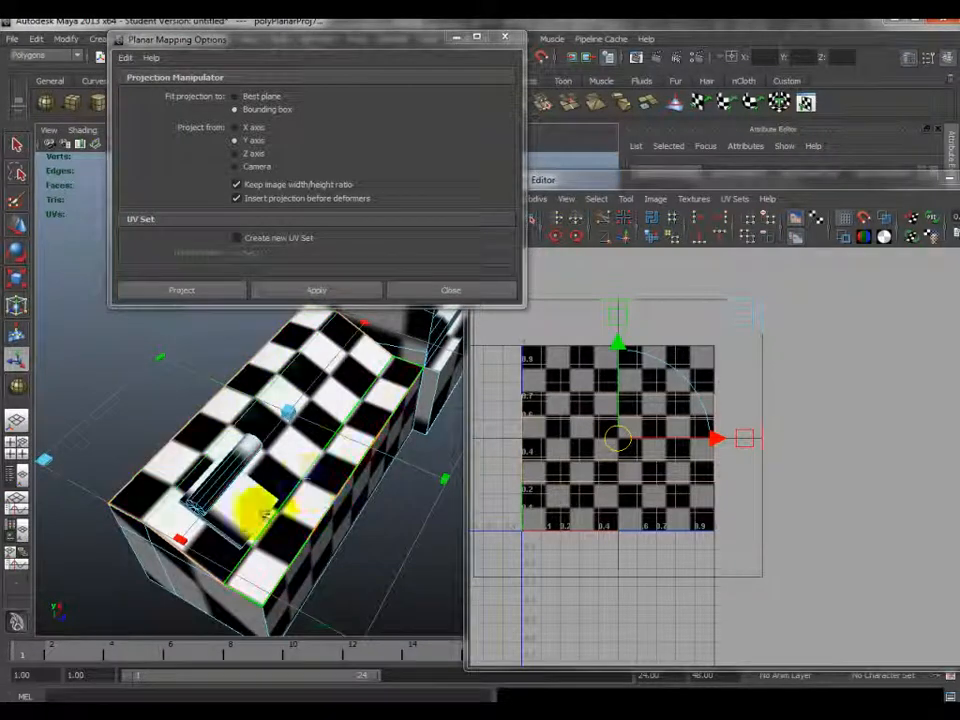
# - Select the UVs of the desk's top faces and move their shell outside the 0–1 square, directly above the front face's shell
pyautogui.click(533, 422)
pyautogui.moveTo(533, 422); pyautogui.dragTo(579, 418, button='right')
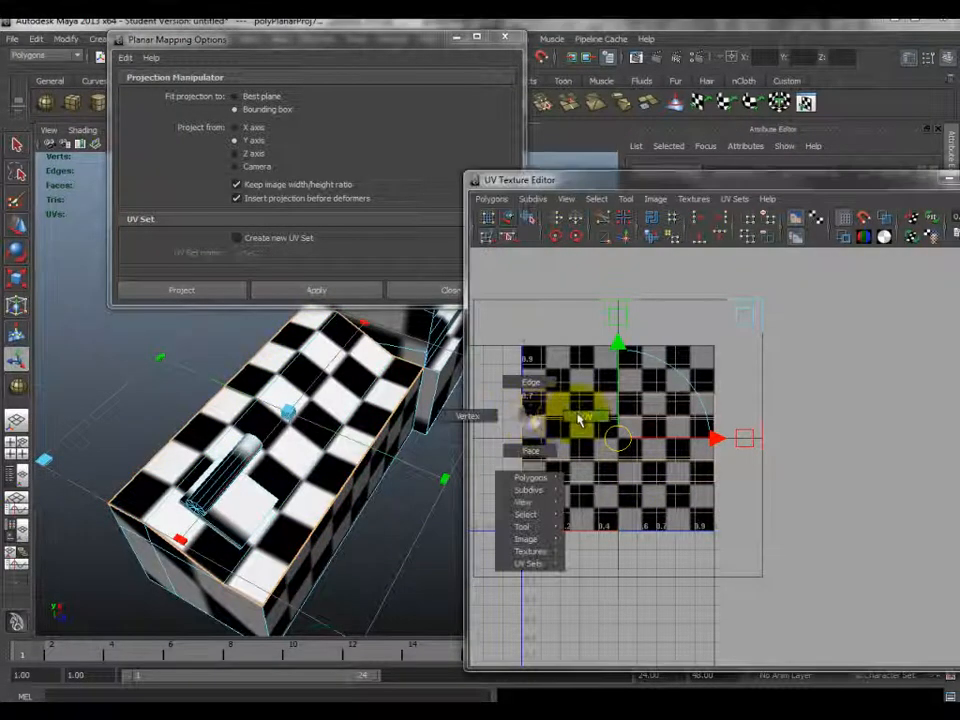
pyautogui.click(733, 503)
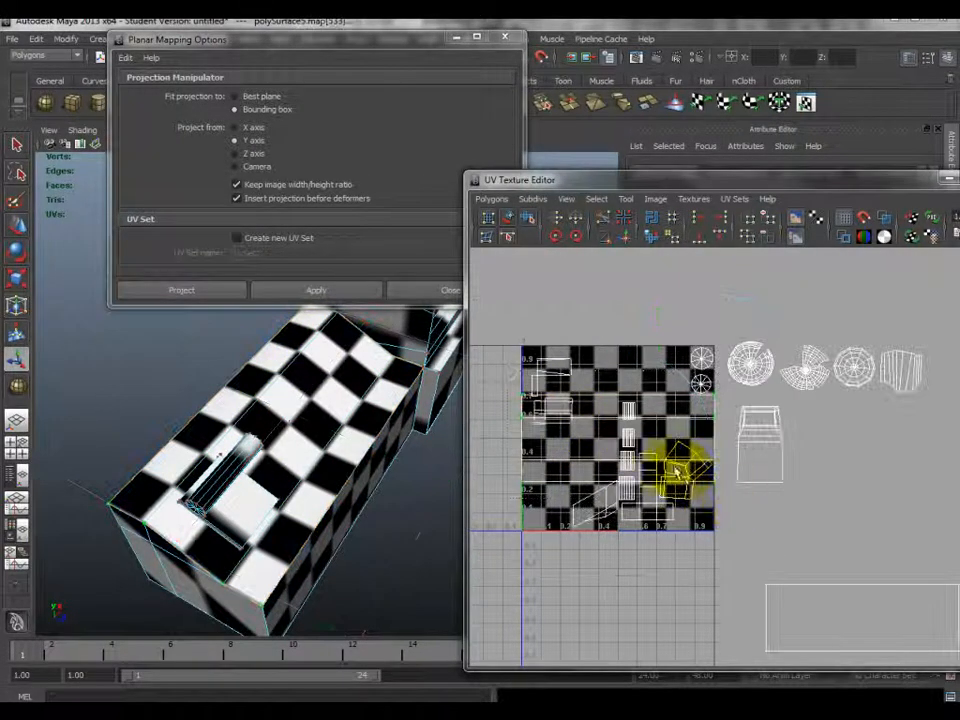
pyautogui.click(621, 450)
pyautogui.press('w')
pyautogui.moveTo(621, 450); pyautogui.dragTo(857, 536)
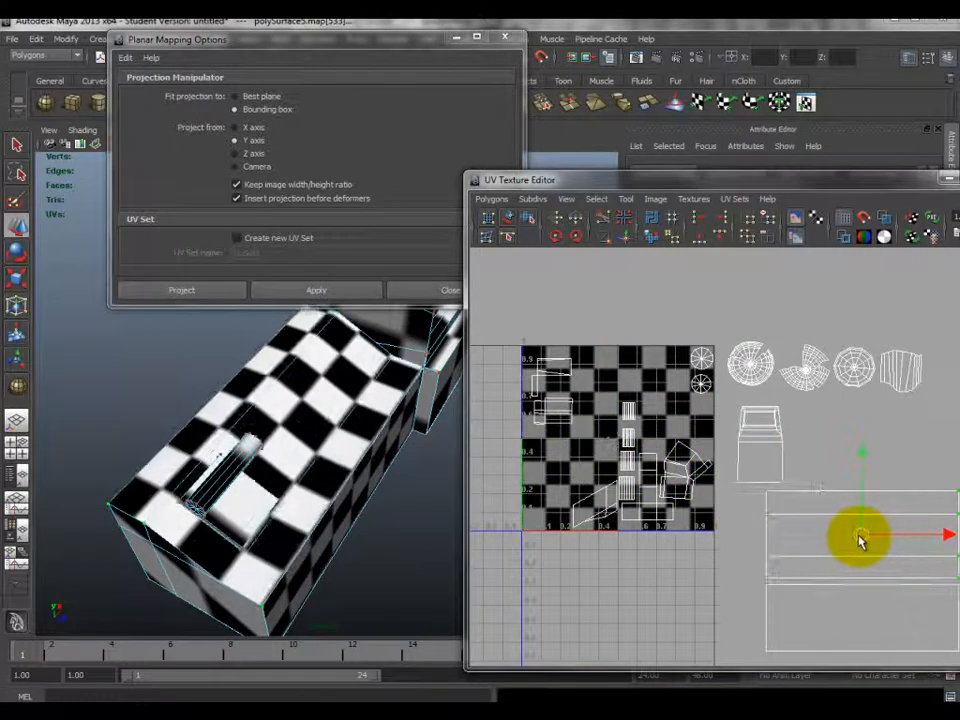
# - Stretch the box's top-face UV shell by raising its two upper rows of UVs until the checkers look evenly proportioned
pyautogui.keyDown('alt'); pyautogui.moveTo(820, 527); pyautogui.dragTo(736, 500, button='middle'); pyautogui.keyUp('alt')
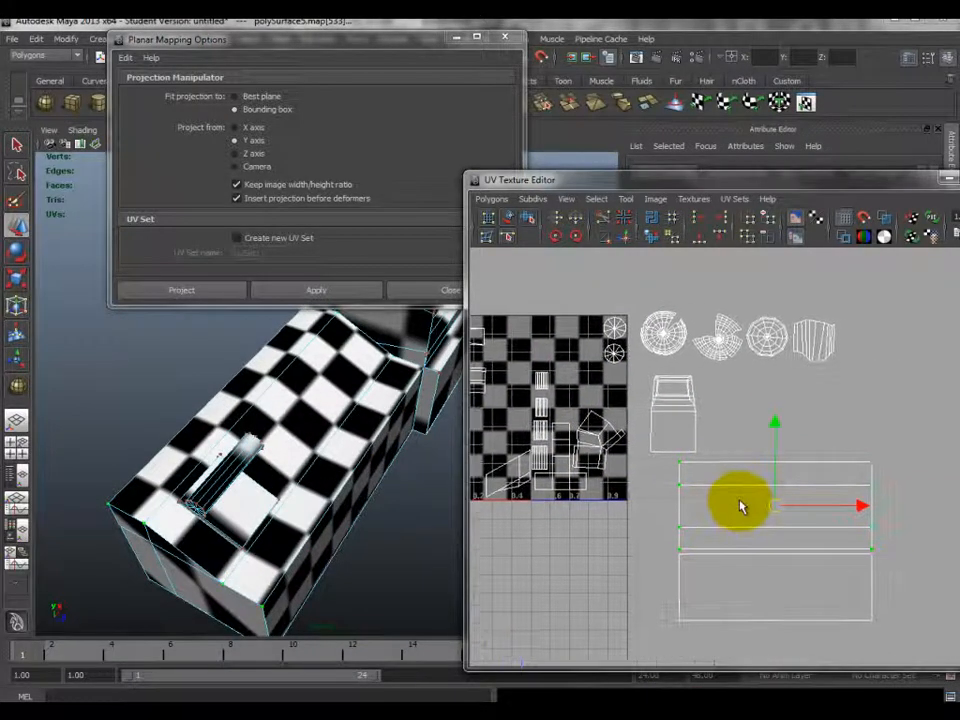
pyautogui.moveTo(847, 506); pyautogui.dragTo(902, 510)
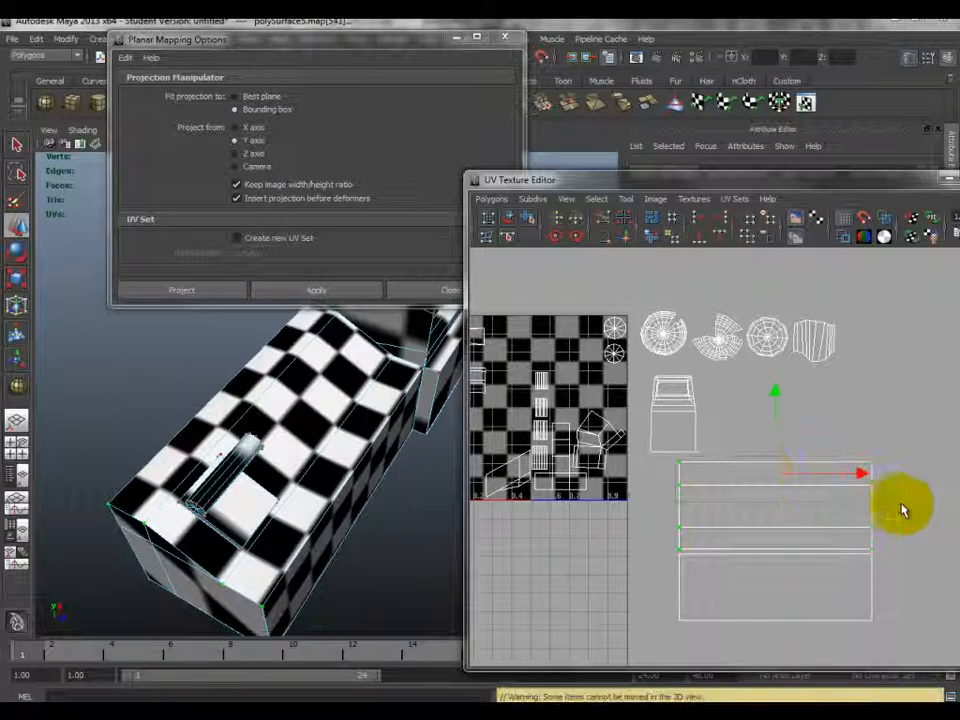
pyautogui.moveTo(778, 396)
pyautogui.mouseDown()
pyautogui.moveTo(775, 368)
pyautogui.moveTo(776, 389)
pyautogui.mouseUp()
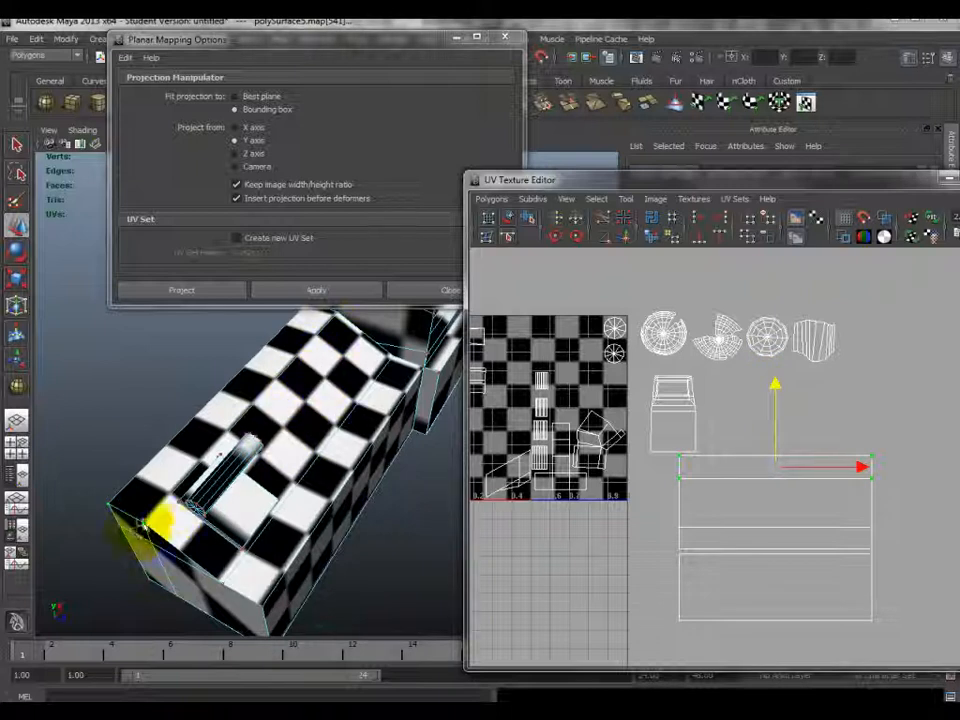
pyautogui.moveTo(776, 388)
pyautogui.mouseDown()
pyautogui.moveTo(776, 411)
pyautogui.moveTo(776, 377)
pyautogui.mouseUp()
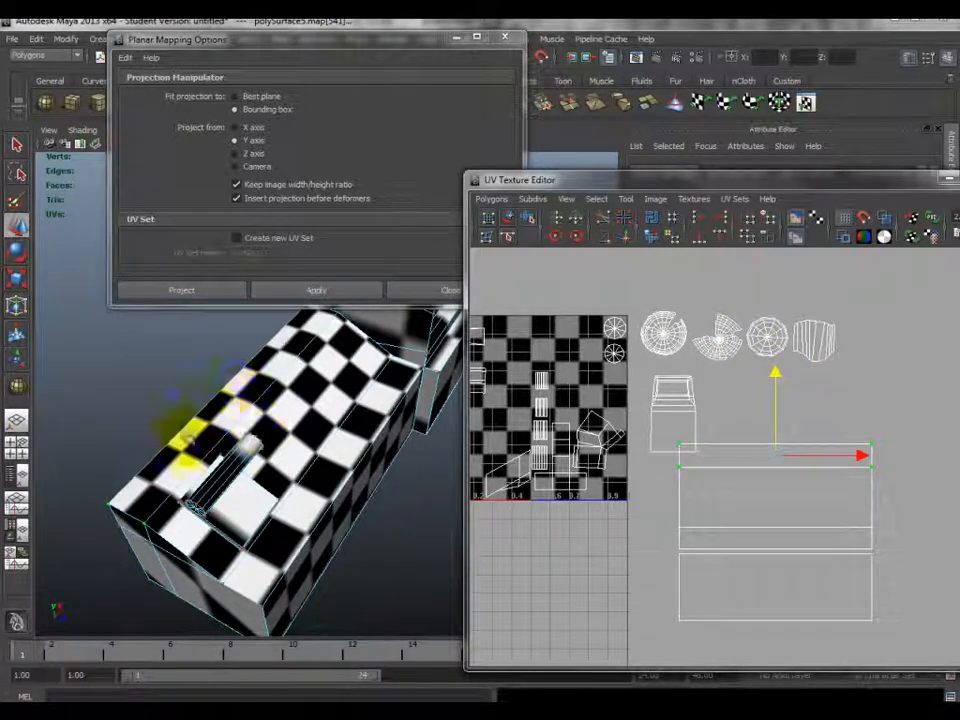
pyautogui.keyDown('alt'); pyautogui.moveTo(190, 462); pyautogui.dragTo(410, 440); pyautogui.keyUp('alt')
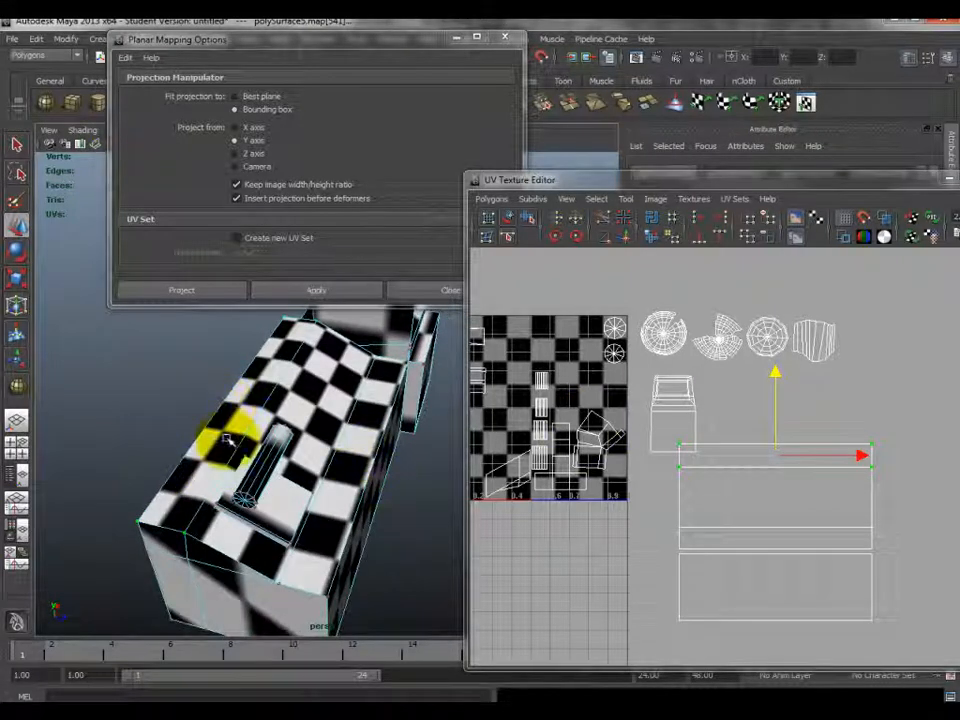
pyautogui.moveTo(776, 379); pyautogui.dragTo(776, 300)
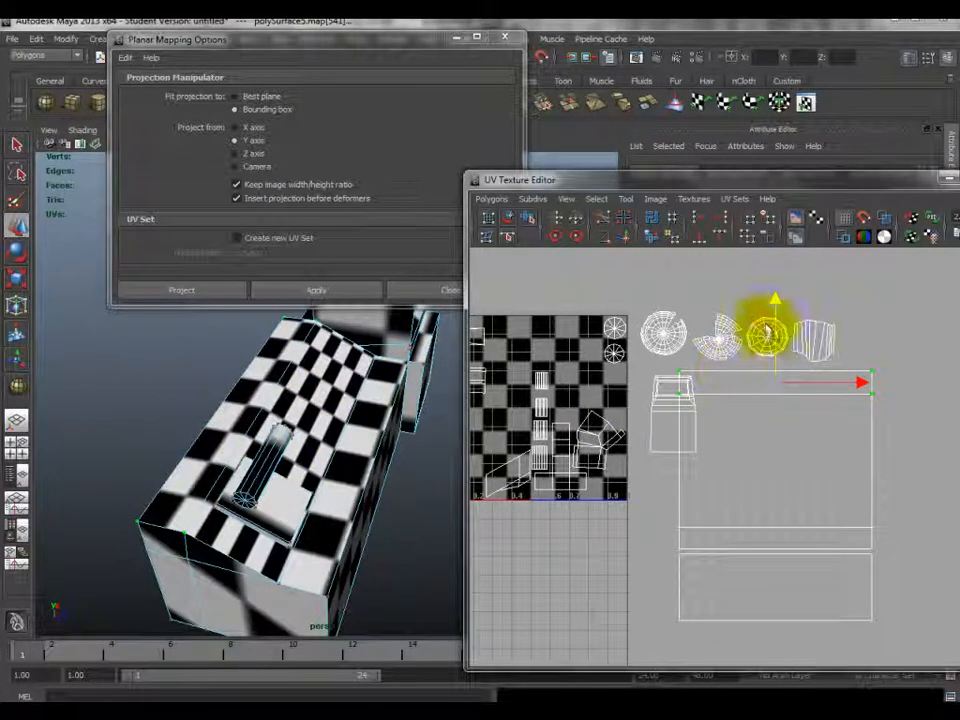
pyautogui.moveTo(776, 300); pyautogui.dragTo(765, 379)
pyautogui.moveTo(764, 383); pyautogui.dragTo(762, 389)
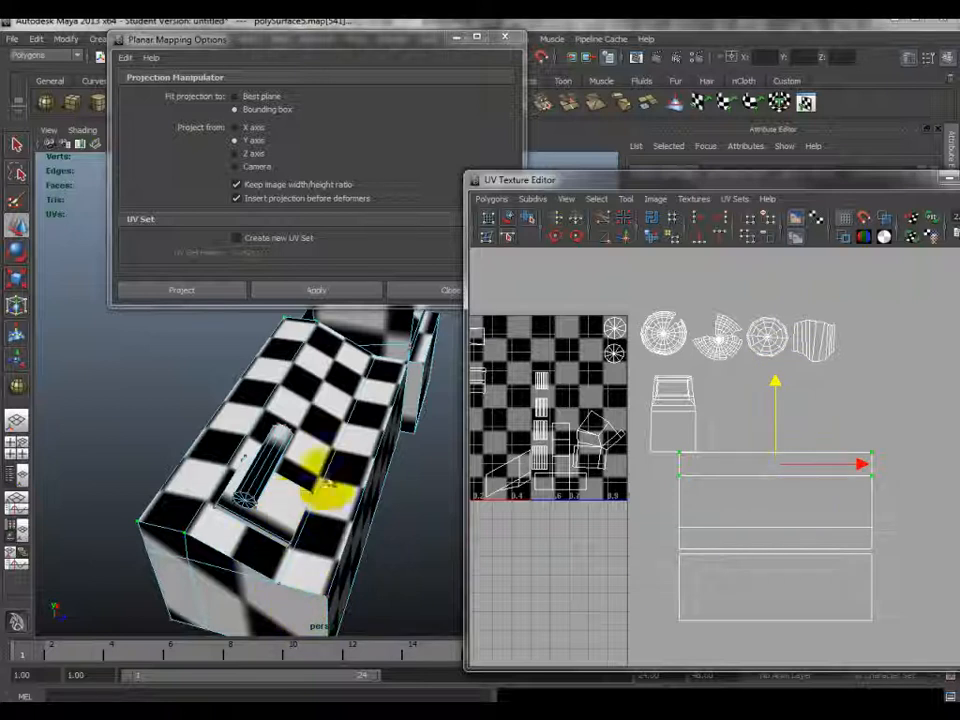
# - Expand the UV selection to the entire top-face shell and move it upward, clear of the side-face shell
pyautogui.moveTo(657, 516); pyautogui.dragTo(906, 542)
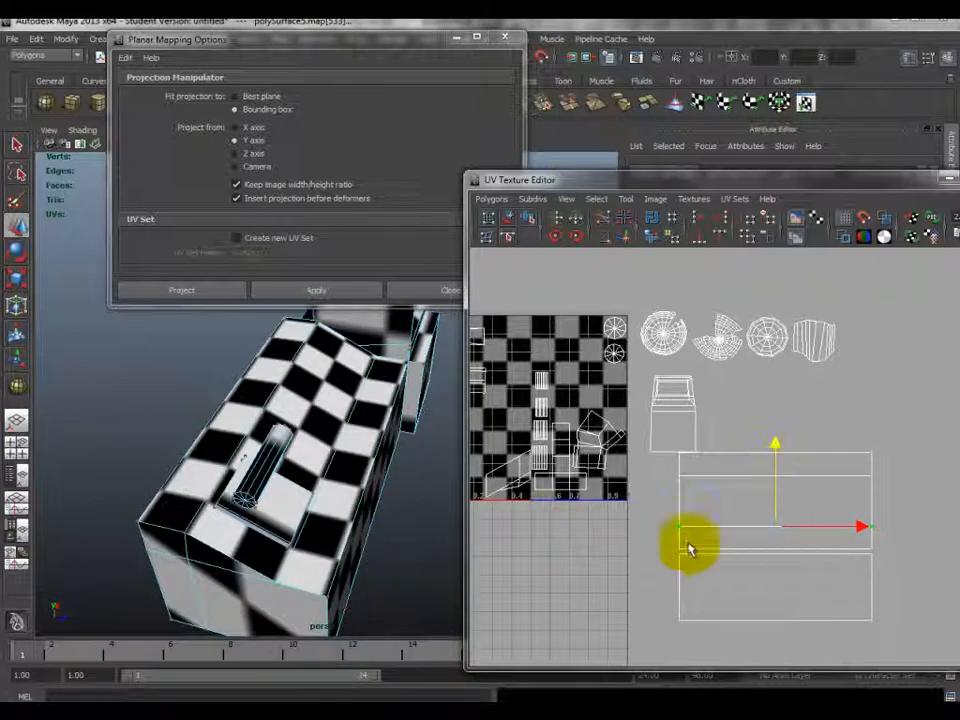
pyautogui.moveTo(683, 475); pyautogui.dragTo(752, 474, button='right')
pyautogui.moveTo(657, 505); pyautogui.dragTo(692, 542)
pyautogui.keyDown('ctrl'); pyautogui.moveTo(679, 527); pyautogui.dragTo(745, 508, button='right'); pyautogui.keyUp('ctrl')
pyautogui.click(776, 421)
pyautogui.keyDown('alt'); pyautogui.moveTo(740, 532); pyautogui.dragTo(692, 456, button='middle'); pyautogui.keyUp('alt')
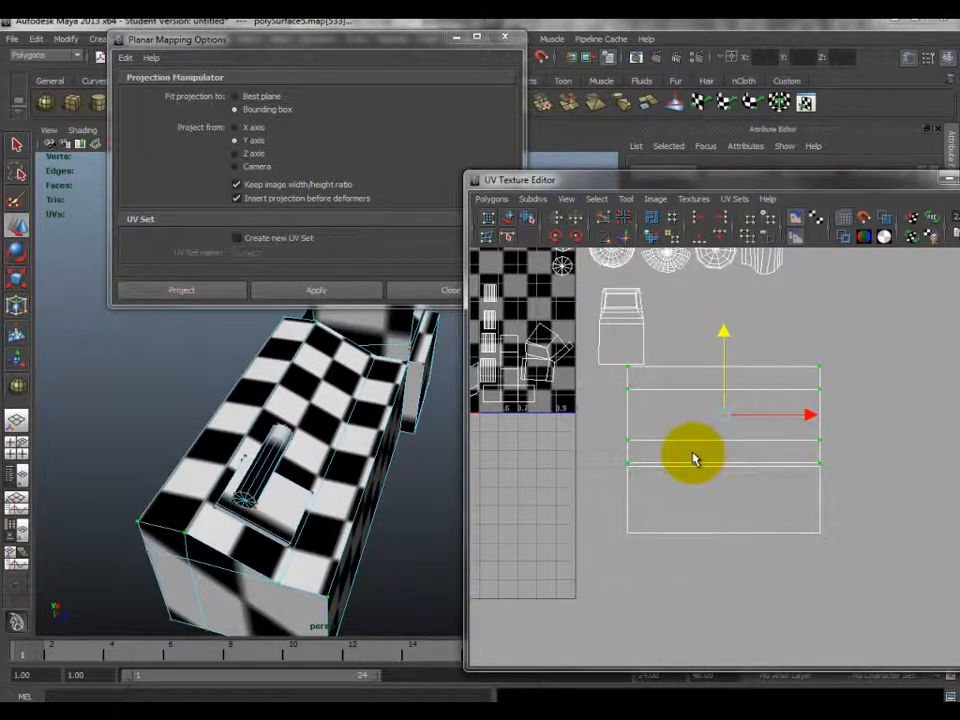
pyautogui.keyDown('alt'); pyautogui.moveTo(343, 471); pyautogui.dragTo(255, 330); pyautogui.keyUp('alt')
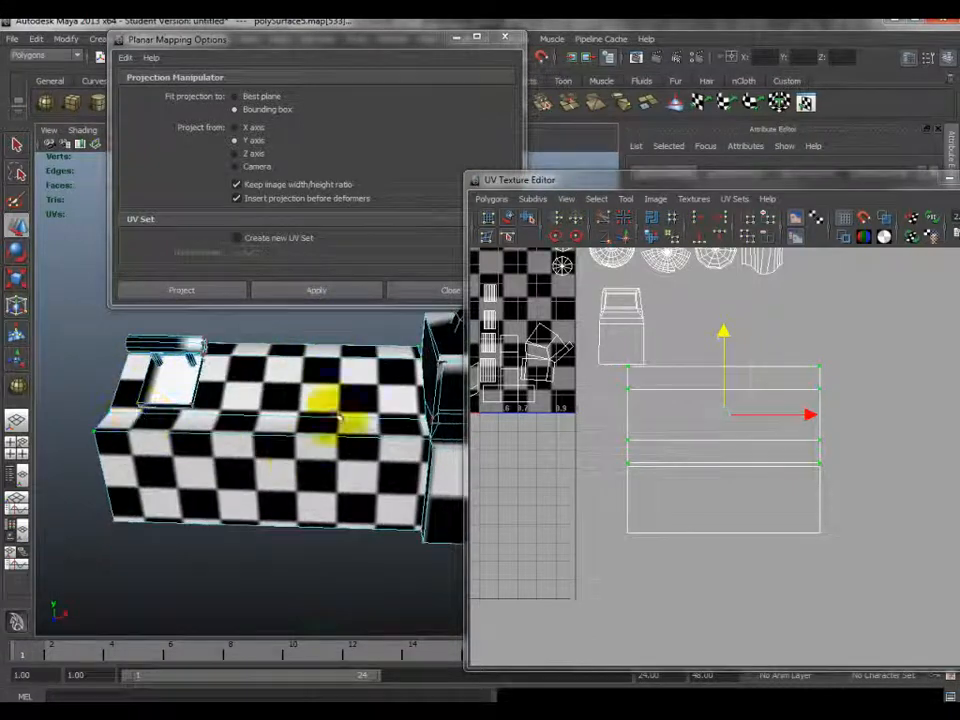
pyautogui.moveTo(729, 354); pyautogui.dragTo(724, 301)
pyautogui.keyDown('alt'); pyautogui.moveTo(71, 557); pyautogui.dragTo(108, 497); pyautogui.keyUp('alt')
pyautogui.keyDown('alt'); pyautogui.moveTo(396, 390); pyautogui.dragTo(311, 499); pyautogui.keyUp('alt')
pyautogui.moveTo(724, 288)
pyautogui.mouseDown()
pyautogui.moveTo(729, 326)
pyautogui.moveTo(737, 296)
pyautogui.moveTo(729, 279)
pyautogui.mouseUp()
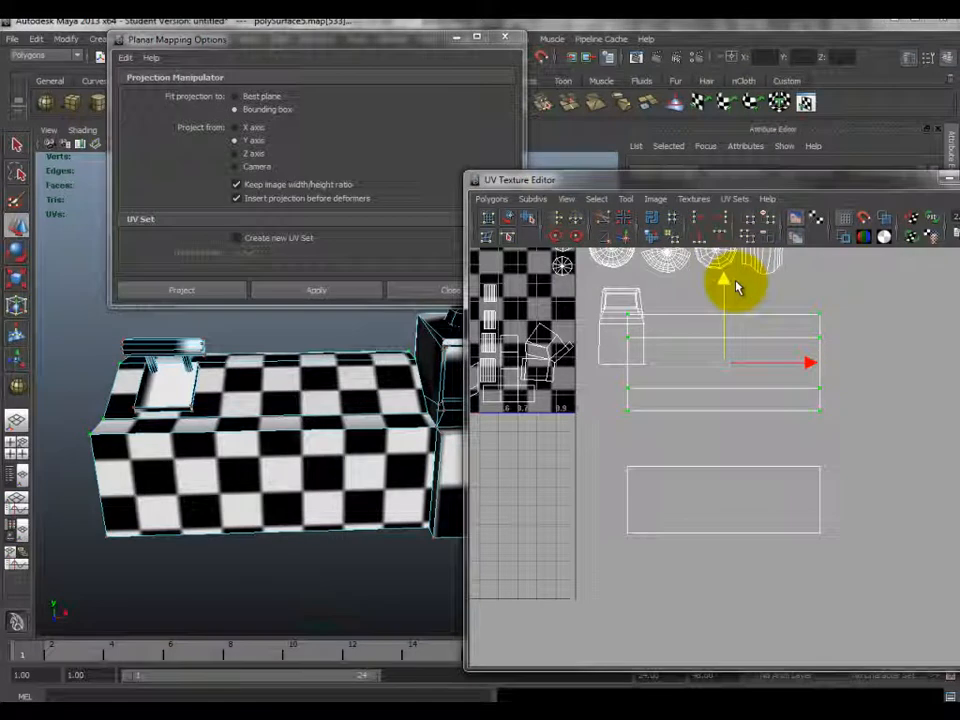
# - Widen the gap between the shells by moving the top-face shell further up and the side-face shell down
pyautogui.keyDown('alt'); pyautogui.moveTo(364, 461); pyautogui.dragTo(258, 492); pyautogui.keyUp('alt')
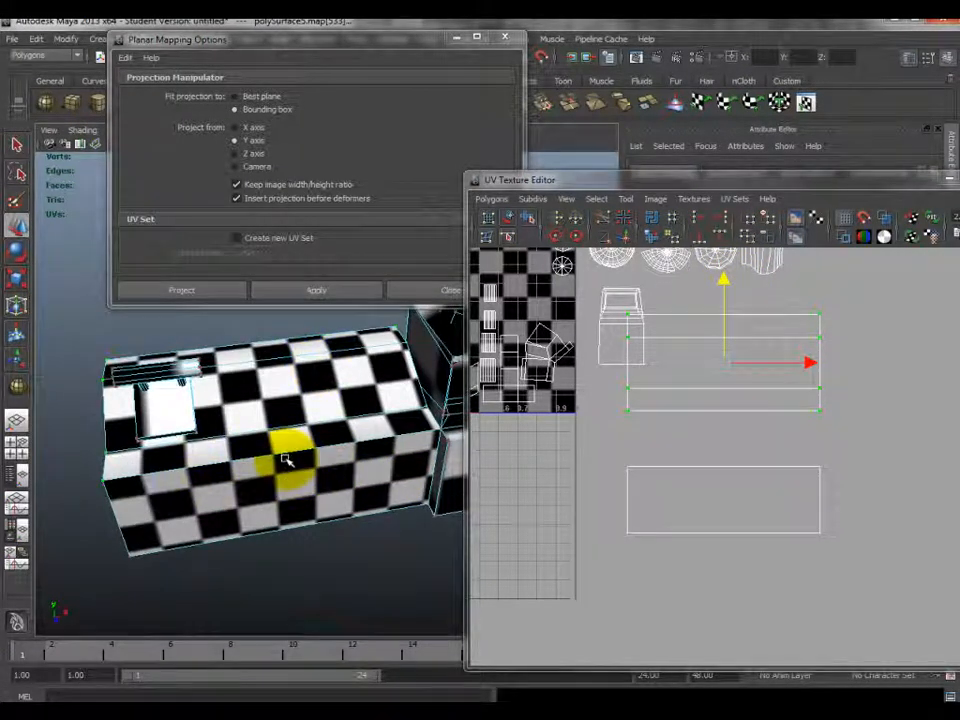
pyautogui.keyDown('alt'); pyautogui.moveTo(313, 384); pyautogui.dragTo(244, 404, button='middle'); pyautogui.keyUp('alt')
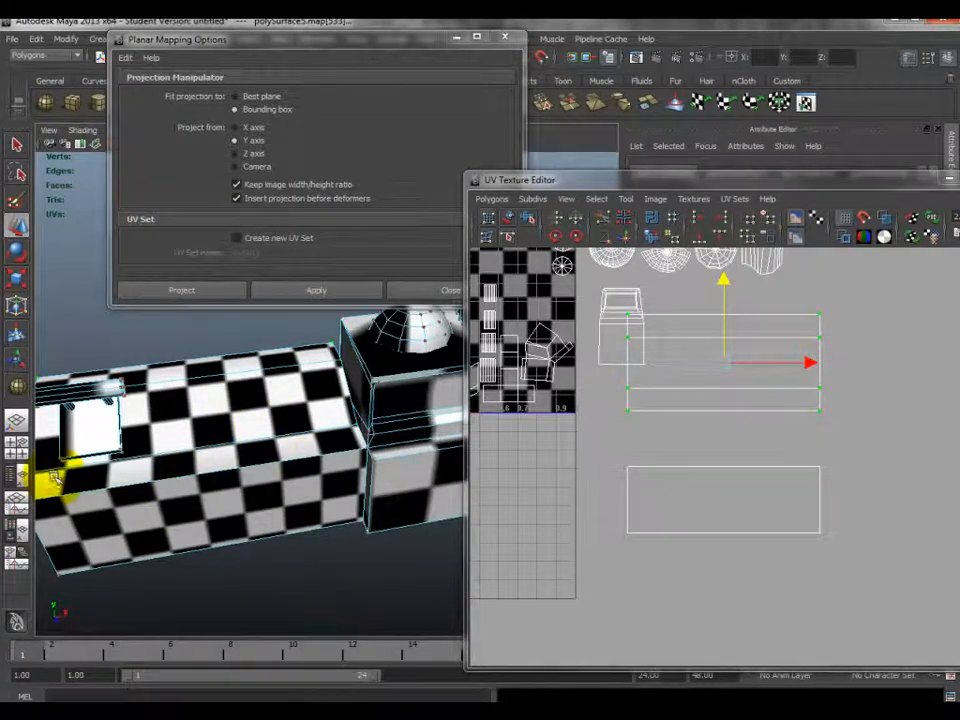
pyautogui.keyDown('alt'); pyautogui.moveTo(222, 512); pyautogui.dragTo(231, 508); pyautogui.keyUp('alt')
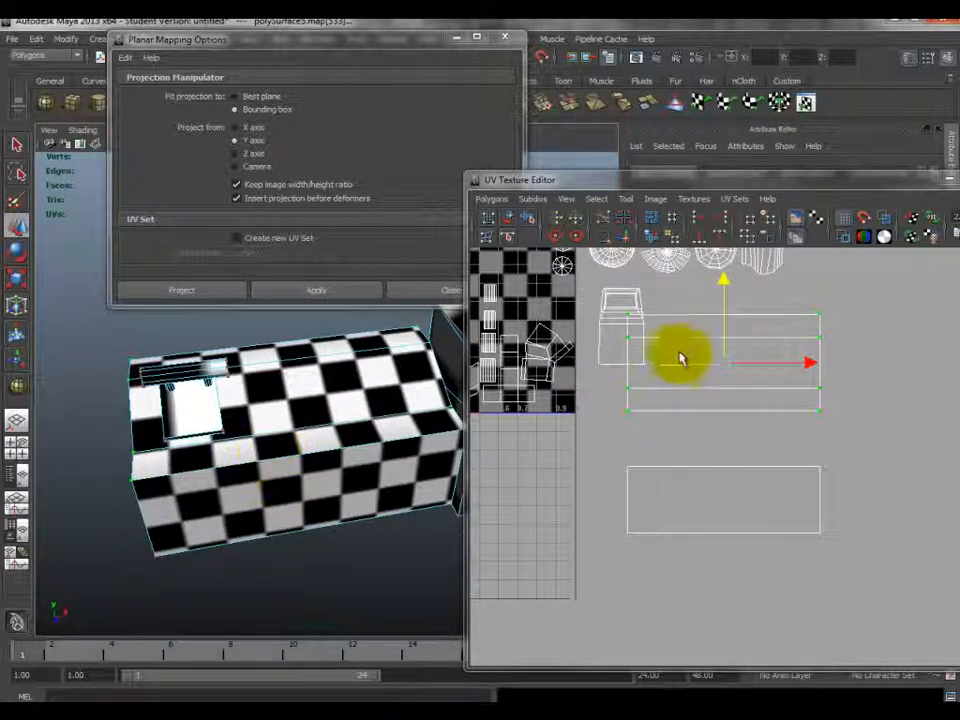
pyautogui.moveTo(724, 285); pyautogui.dragTo(720, 253)
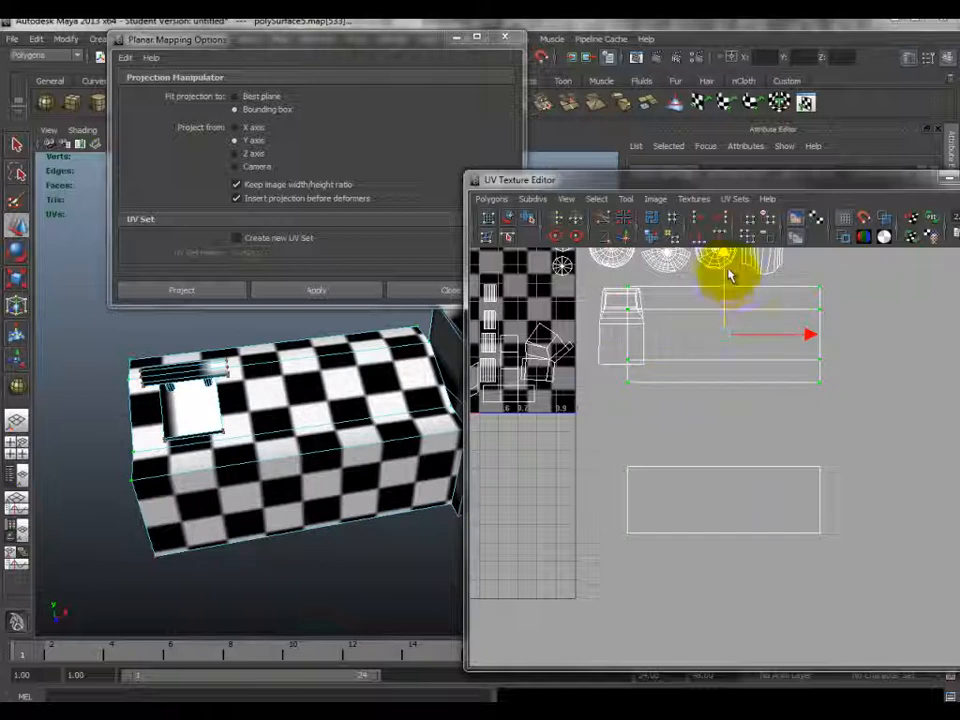
pyautogui.moveTo(728, 272)
pyautogui.mouseDown()
pyautogui.moveTo(726, 300)
pyautogui.moveTo(727, 265)
pyautogui.mouseUp()
pyautogui.moveTo(606, 432); pyautogui.dragTo(870, 582)
pyautogui.moveTo(725, 418); pyautogui.dragTo(733, 443)
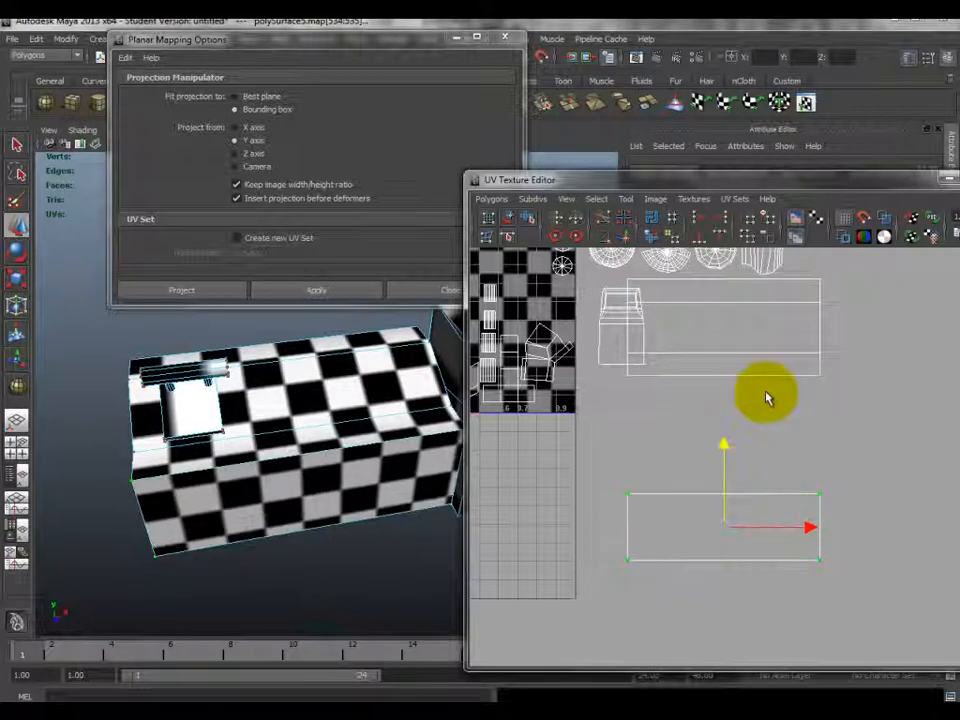
# - Select the border edge shared by the top-face and side-face shells, try moving it on the model, and undo the move
pyautogui.click(818, 399)
pyautogui.moveTo(799, 358); pyautogui.dragTo(814, 381)
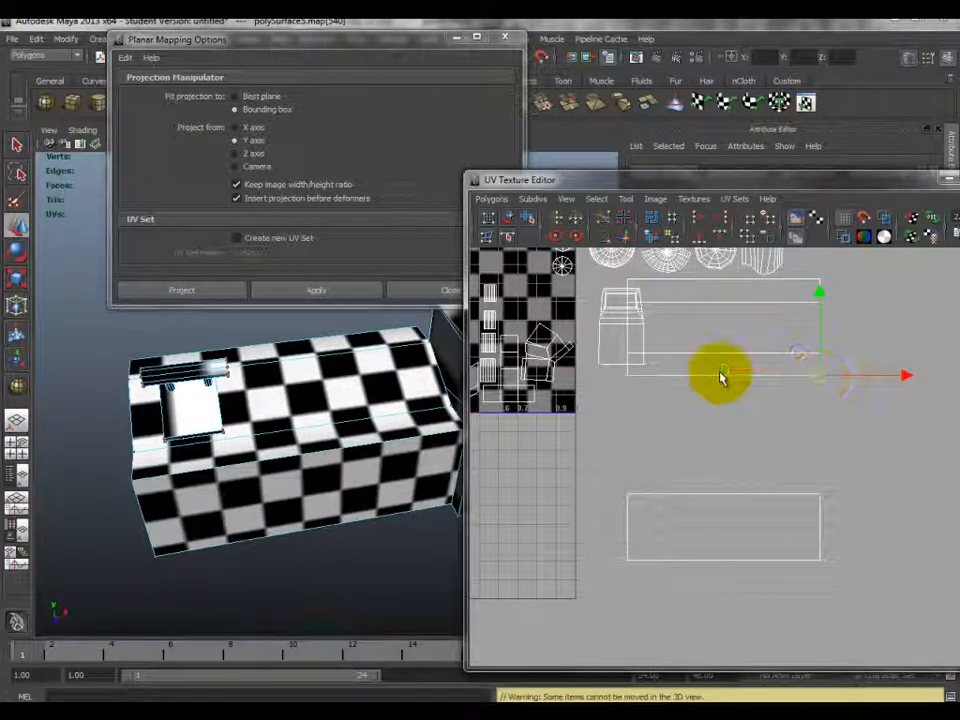
pyautogui.moveTo(723, 379); pyautogui.dragTo(723, 350, button='right')
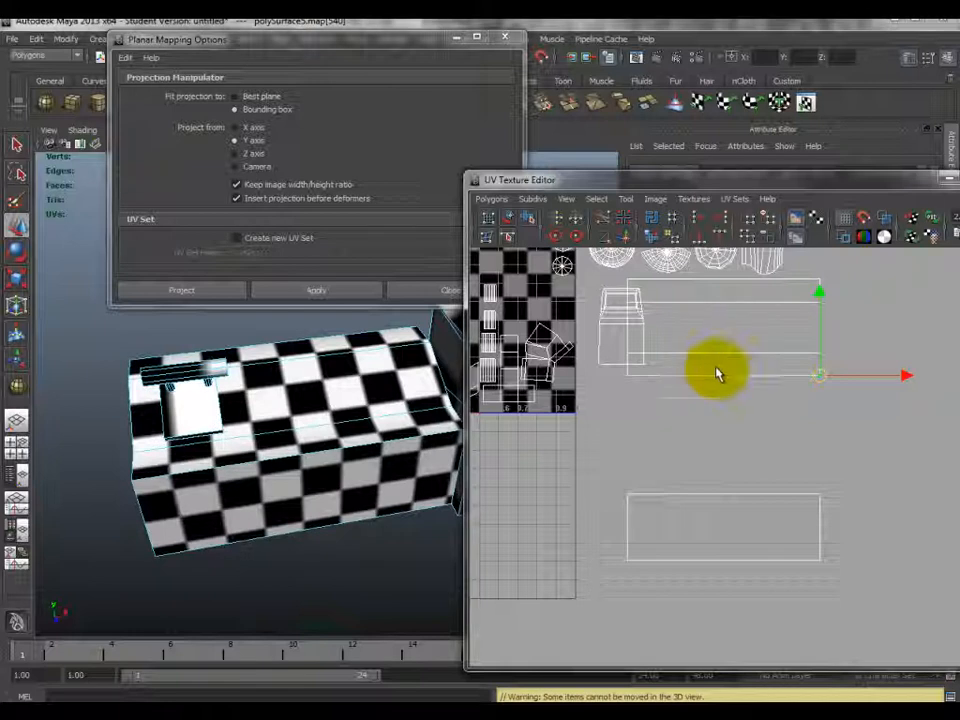
pyautogui.click(716, 377)
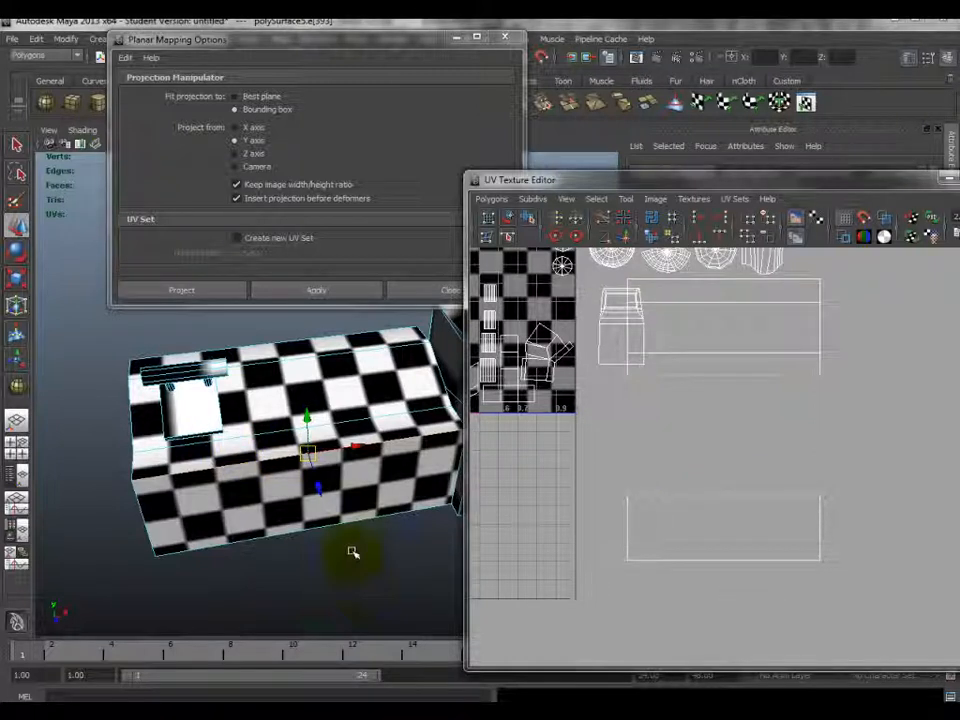
pyautogui.moveTo(315, 484); pyautogui.dragTo(318, 515)
pyautogui.hotkey('ctrl', 'z')
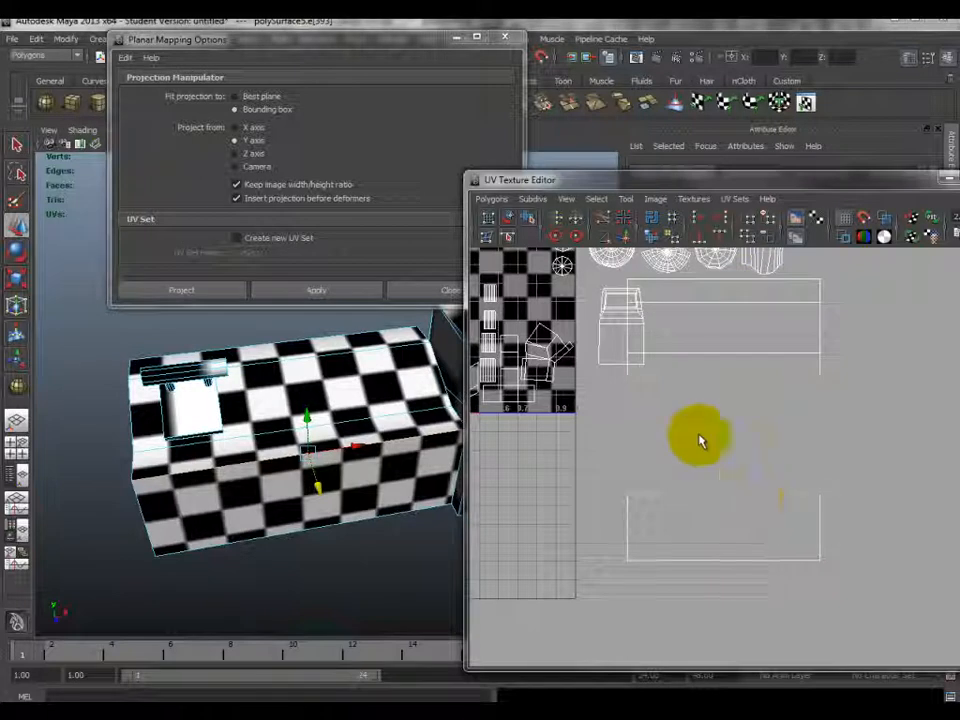
# - Select the facing corner UVs at one end of the two shells and examine where they meet on the model
pyautogui.moveTo(706, 378); pyautogui.dragTo(766, 385, button='right')
pyautogui.click(820, 375)
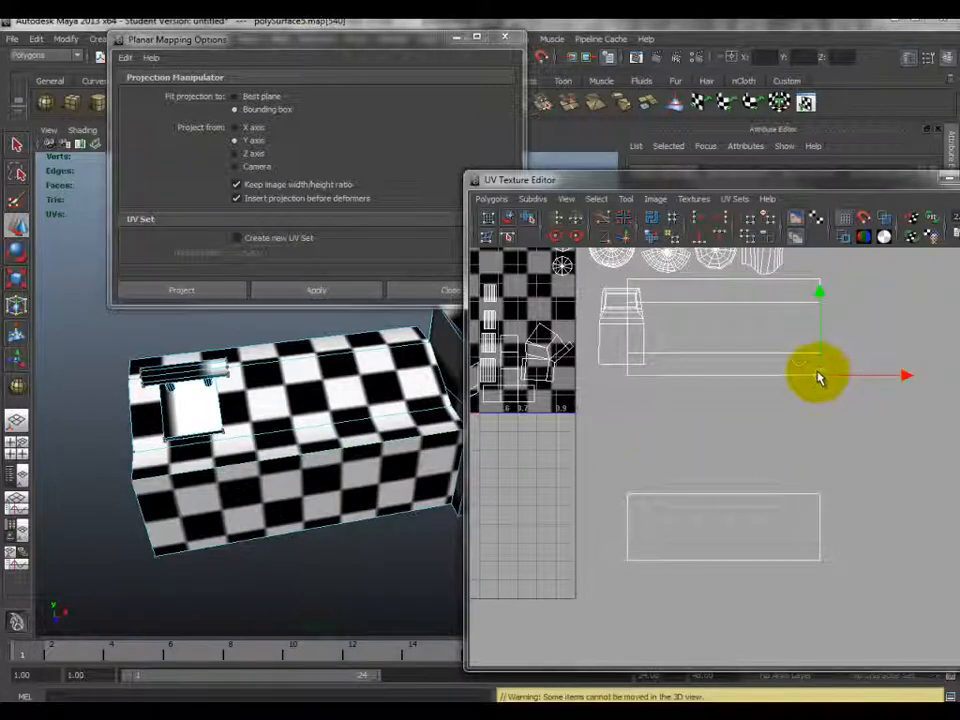
pyautogui.moveTo(804, 489); pyautogui.dragTo(840, 532)
pyautogui.keyDown('alt'); pyautogui.moveTo(355, 428); pyautogui.dragTo(281, 431, button='middle'); pyautogui.keyUp('alt')
pyautogui.keyDown('alt'); pyautogui.moveTo(281, 431); pyautogui.dragTo(343, 417); pyautogui.keyUp('alt')
pyautogui.scroll(4, 344, 417)
pyautogui.keyDown('alt'); pyautogui.moveTo(345, 417); pyautogui.dragTo(311, 429, button='middle'); pyautogui.keyUp('alt')
pyautogui.keyDown('alt'); pyautogui.moveTo(311, 429); pyautogui.dragTo(306, 454); pyautogui.keyUp('alt')
pyautogui.keyDown('alt'); pyautogui.moveTo(306, 454); pyautogui.dragTo(311, 422, button='middle'); pyautogui.keyUp('alt')
pyautogui.scroll(4, 311, 422)
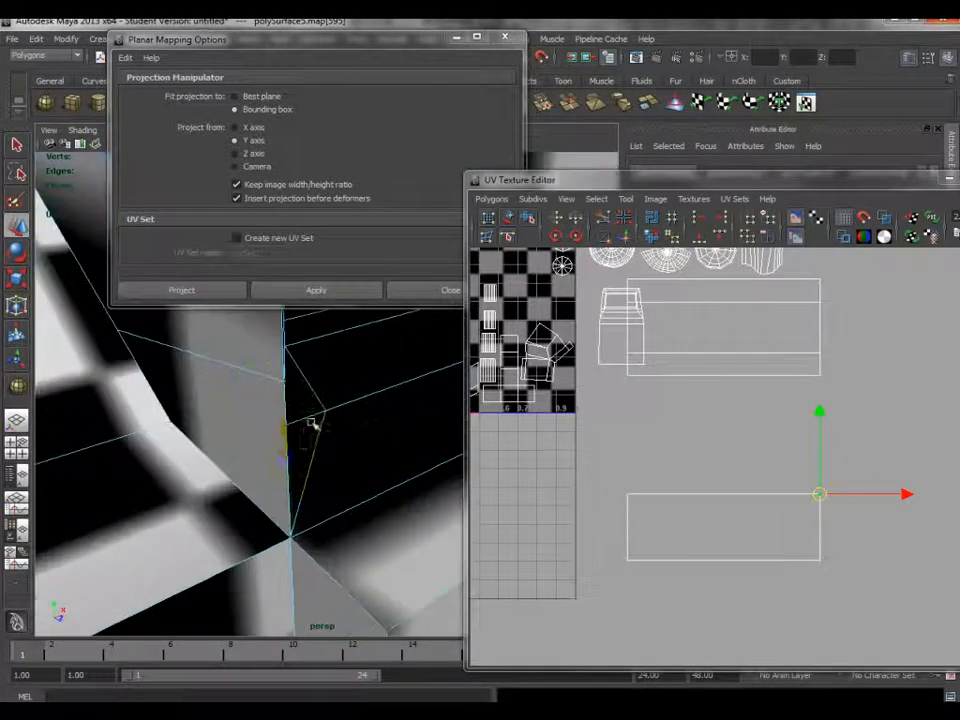
pyautogui.scroll(-4, 307, 543)
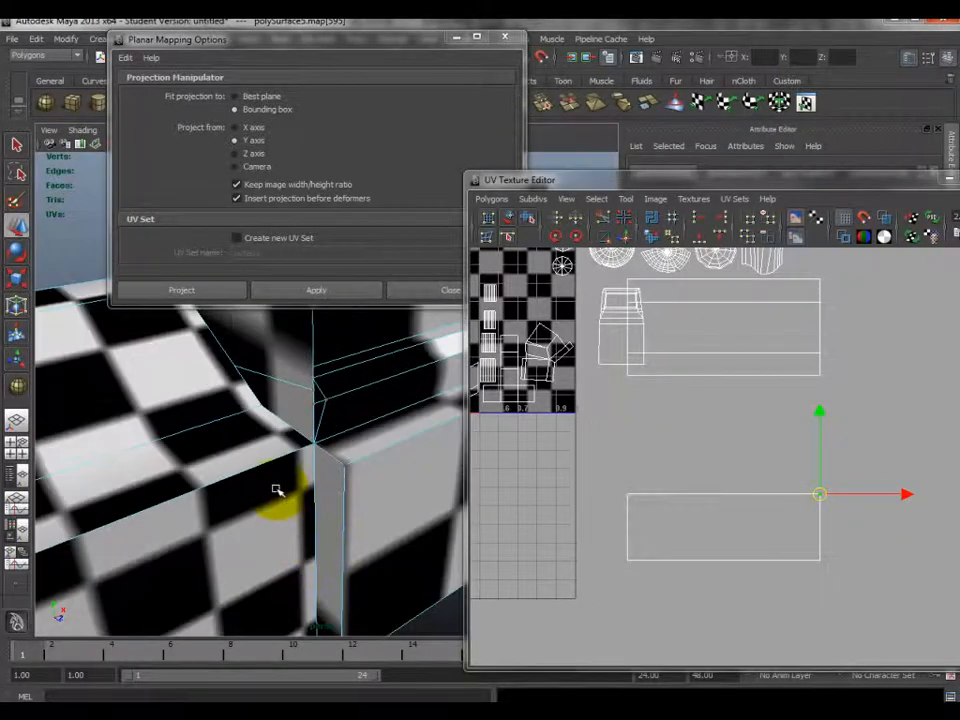
pyautogui.keyDown('alt'); pyautogui.moveTo(291, 482); pyautogui.dragTo(326, 433, button='middle'); pyautogui.keyUp('alt')
pyautogui.scroll(-3, 326, 433)
pyautogui.keyDown('alt'); pyautogui.moveTo(274, 458); pyautogui.dragTo(390, 445, button='middle'); pyautogui.keyUp('alt')
pyautogui.keyDown('alt'); pyautogui.moveTo(135, 515); pyautogui.dragTo(330, 490, button='middle'); pyautogui.keyUp('alt')
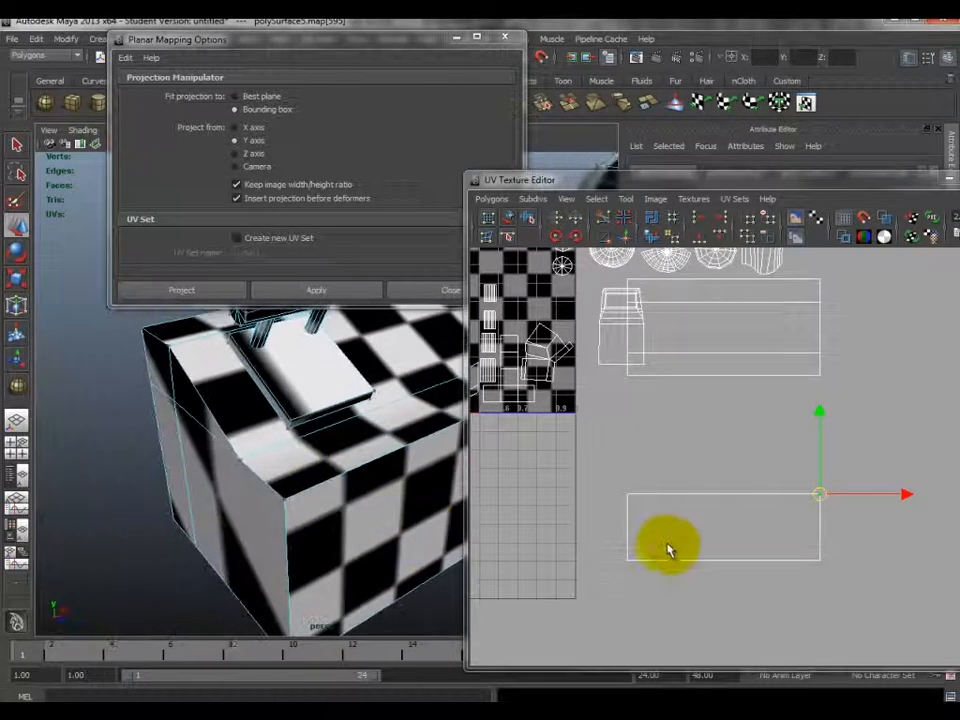
# - Compare the facing corner UVs at the shells' other end by selecting each and checking the matching corner on the model
pyautogui.moveTo(604, 467); pyautogui.dragTo(657, 515)
pyautogui.keyDown('alt'); pyautogui.moveTo(279, 512); pyautogui.dragTo(285, 480, button='middle'); pyautogui.keyUp('alt')
pyautogui.moveTo(611, 368); pyautogui.dragTo(647, 381)
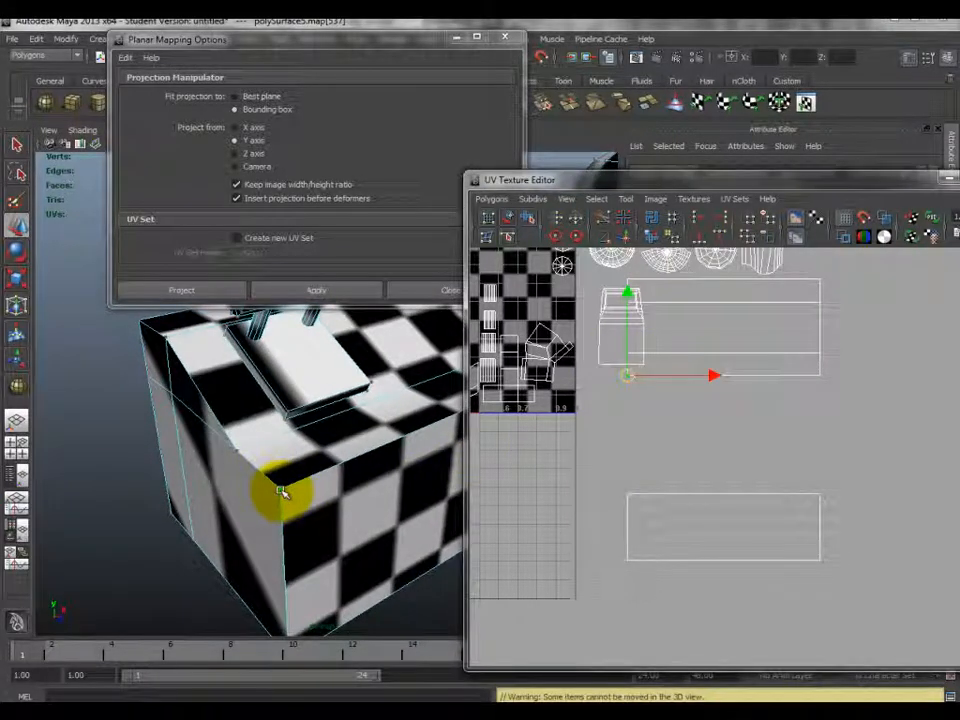
pyautogui.moveTo(579, 467); pyautogui.dragTo(690, 537)
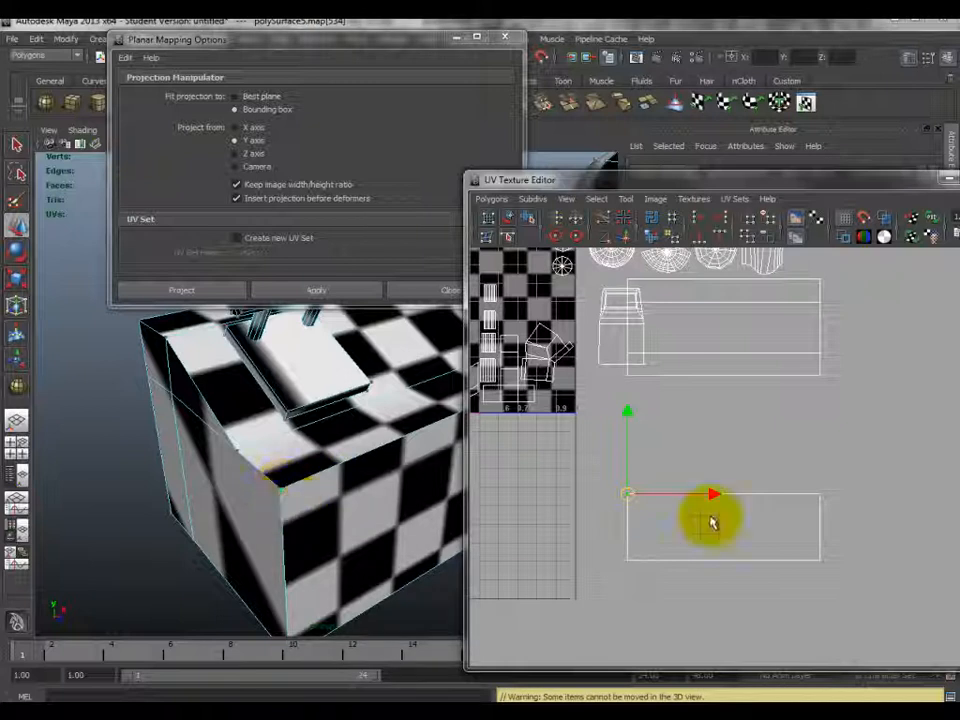
pyautogui.click(618, 377)
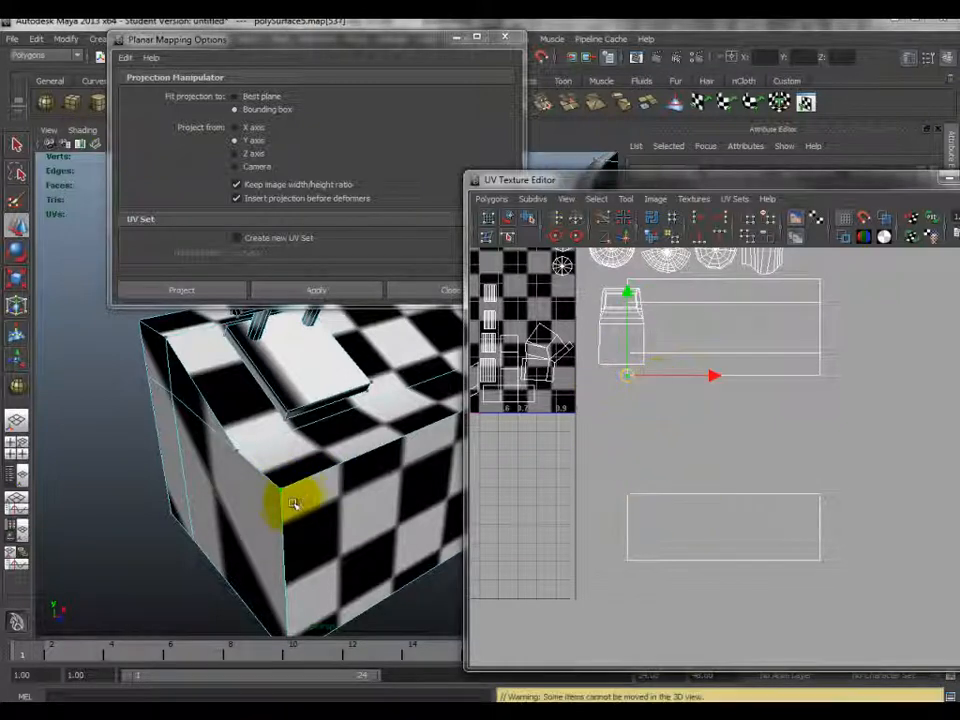
pyautogui.click(774, 414)
# - Select the box's long edge that borders both the top-face and side-face shells, and frame it in the 3D view
pyautogui.moveTo(728, 381); pyautogui.dragTo(722, 342, button='right')
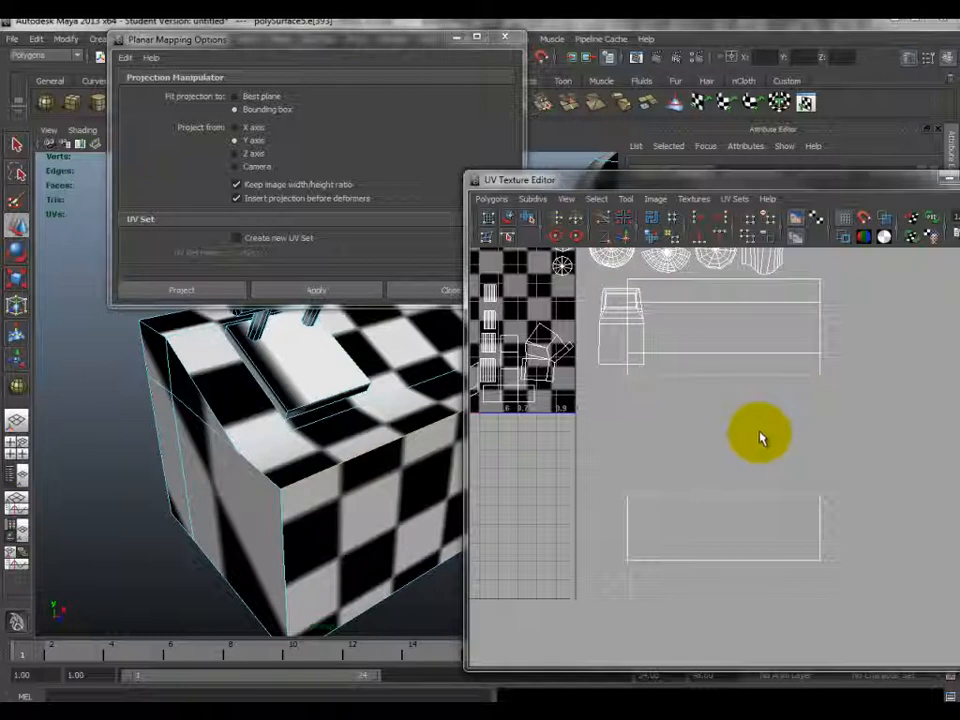
pyautogui.press('f')
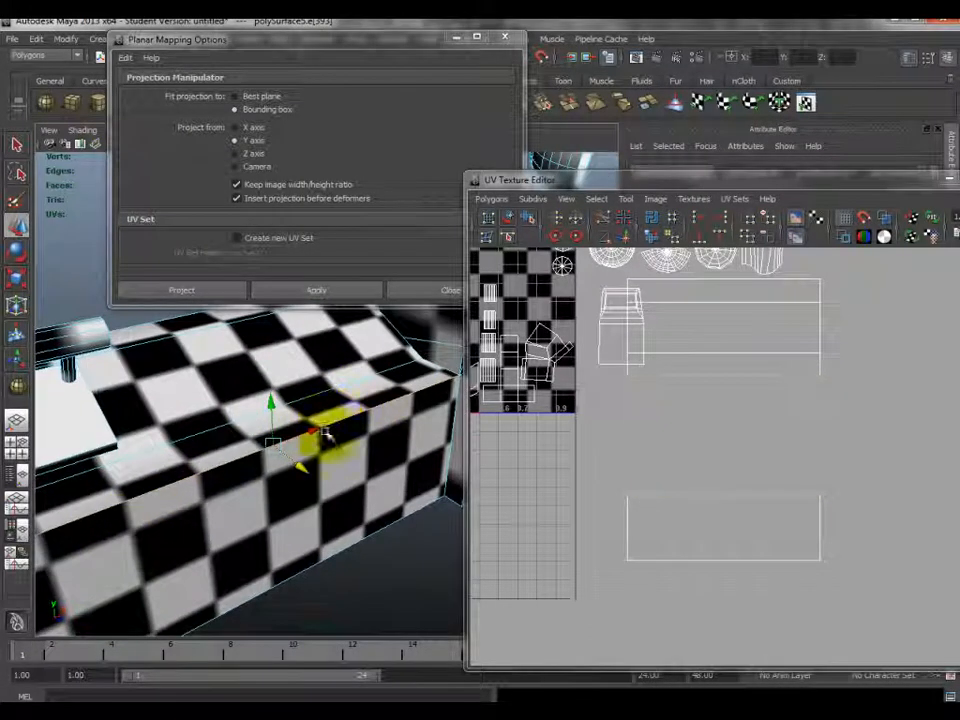
pyautogui.keyDown('alt'); pyautogui.moveTo(185, 515); pyautogui.dragTo(321, 403); pyautogui.keyUp('alt')
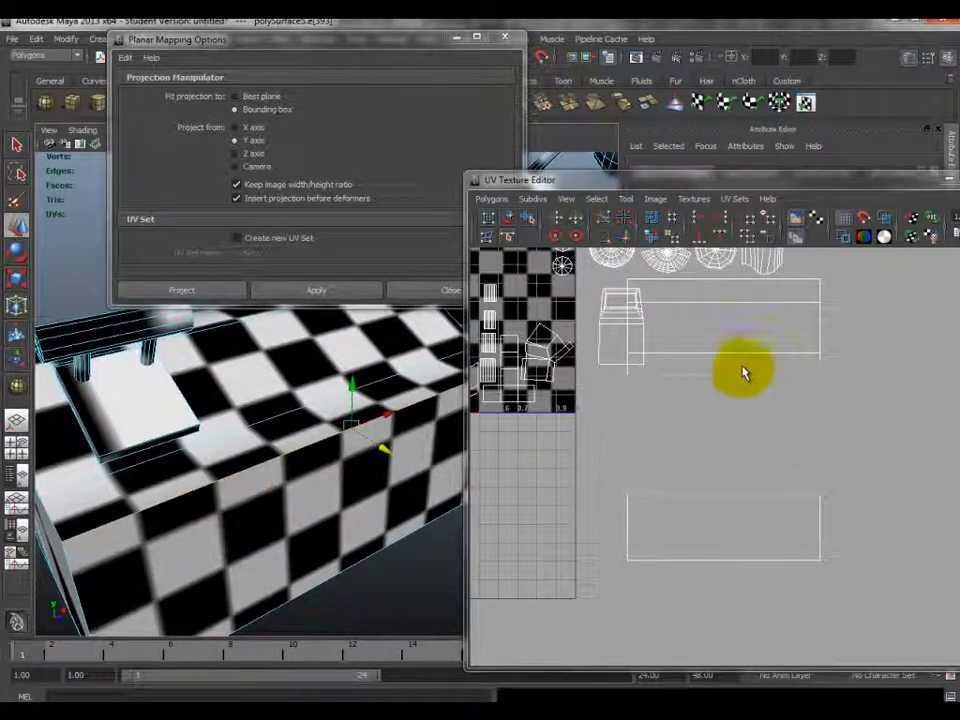
pyautogui.moveTo(684, 498); pyautogui.dragTo(752, 497, button='right')
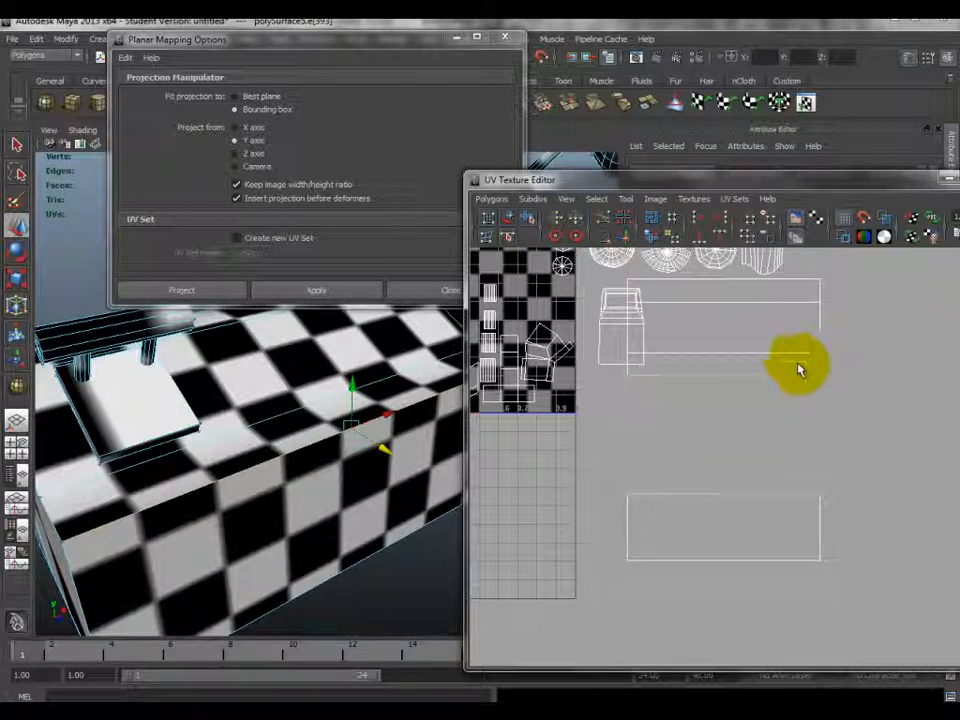
pyautogui.moveTo(846, 413); pyautogui.dragTo(739, 386)
pyautogui.moveTo(739, 386)
pyautogui.mouseDown(button='right')
pyautogui.moveTo(733, 369)
pyautogui.moveTo(746, 396)
pyautogui.mouseUp(button='right')
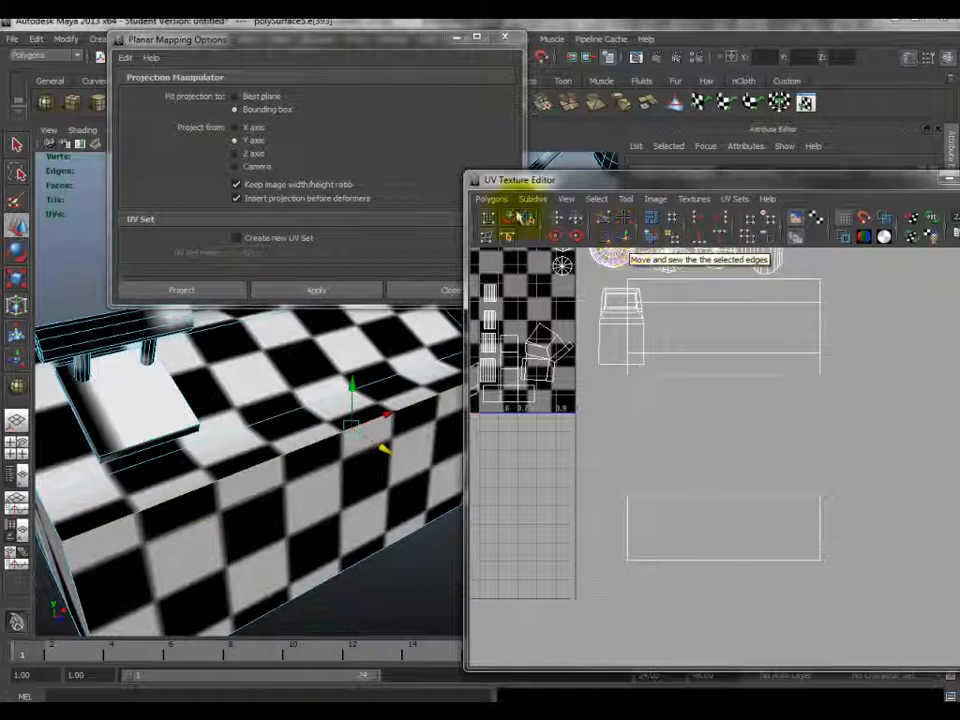
# - Try Sew UV Edges on the selected edge to join the two shells, and undo the sew
pyautogui.click(489, 199)
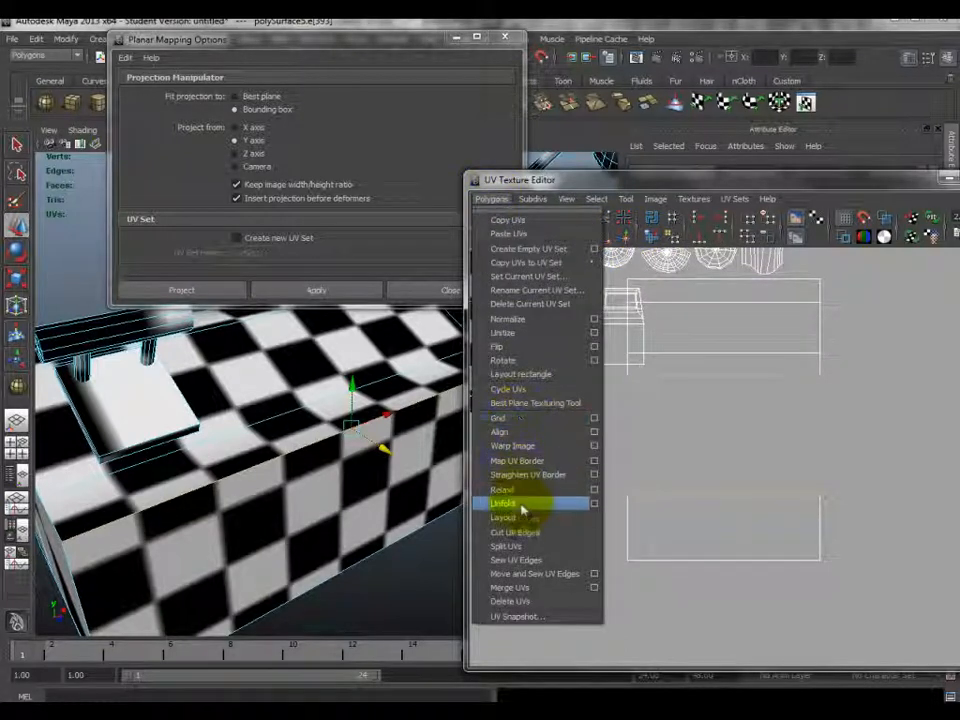
pyautogui.click(533, 565)
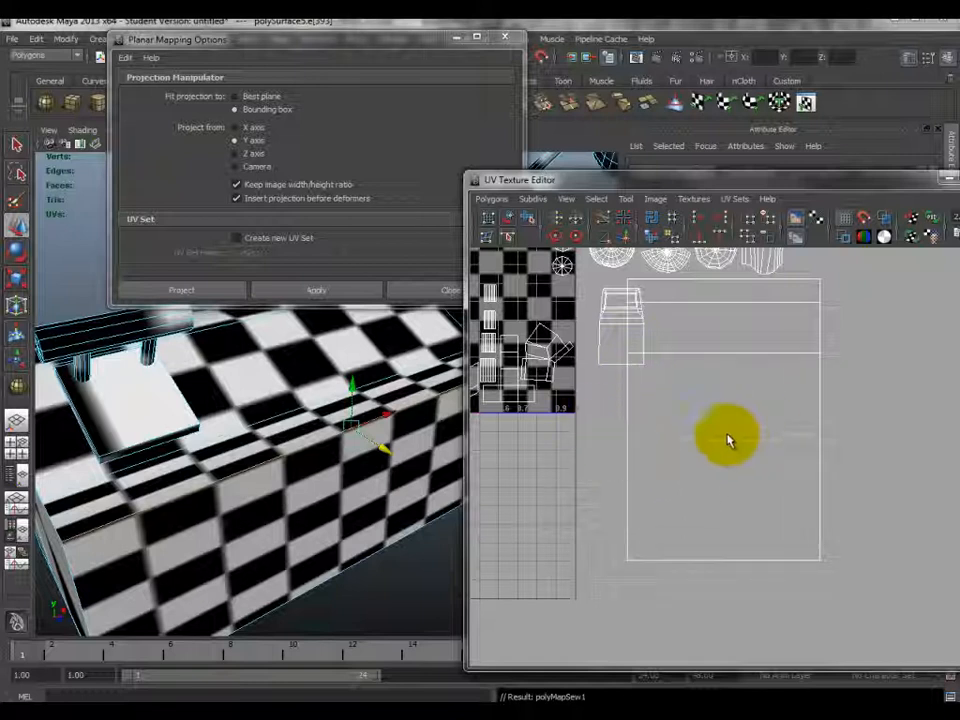
pyautogui.hotkey('ctrl', 'z')
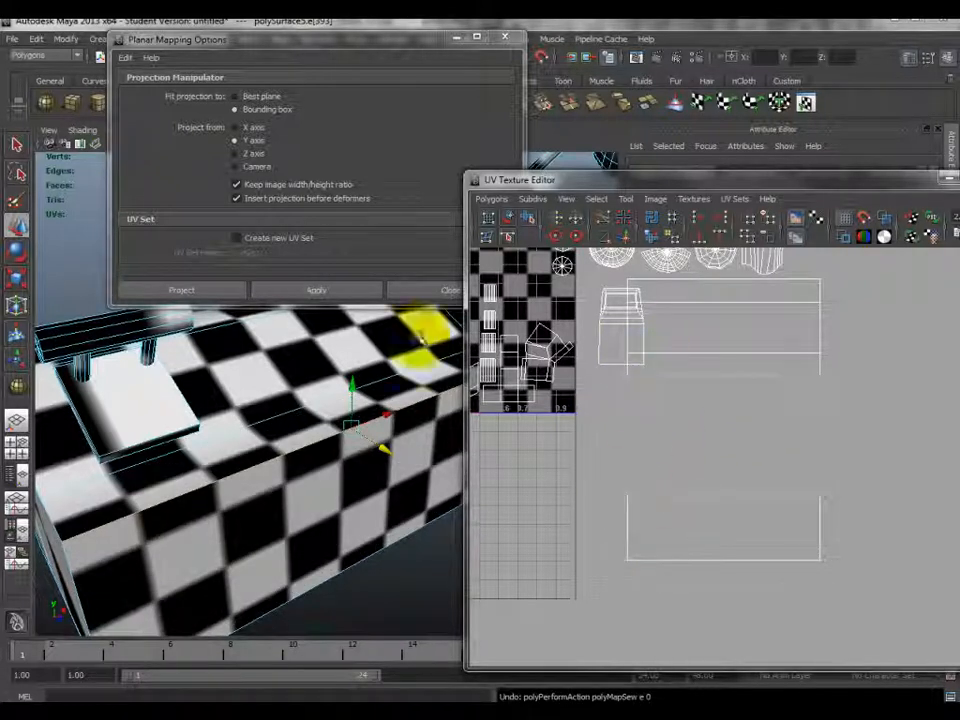
# - Sew the shared edge again with Sew UV Edges, examine the checkers on the box, and undo the sew
pyautogui.click(480, 199)
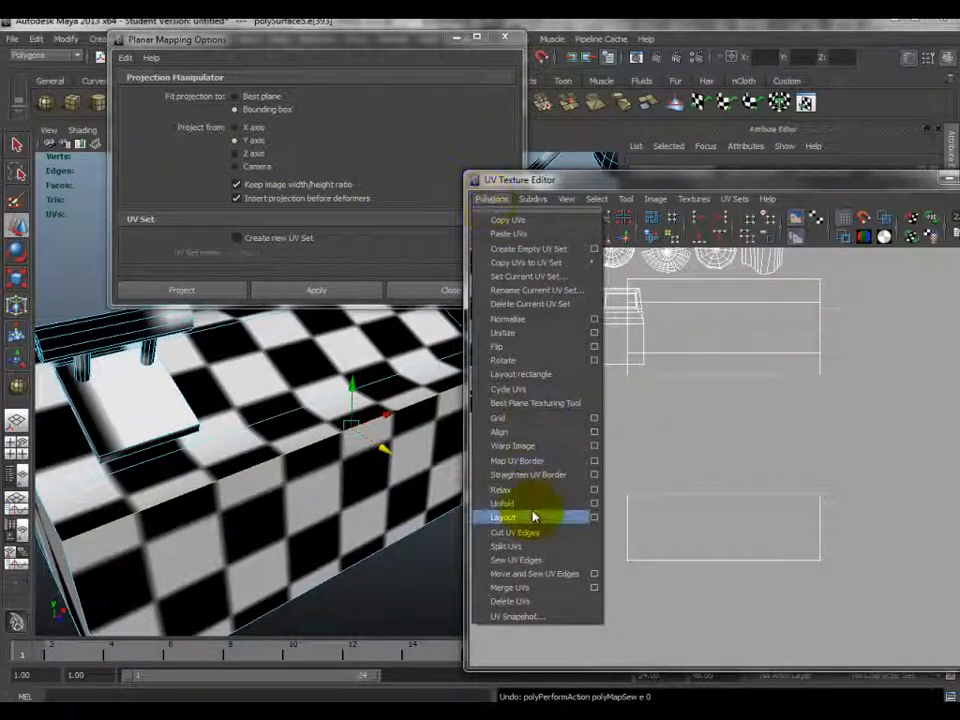
pyautogui.click(520, 547)
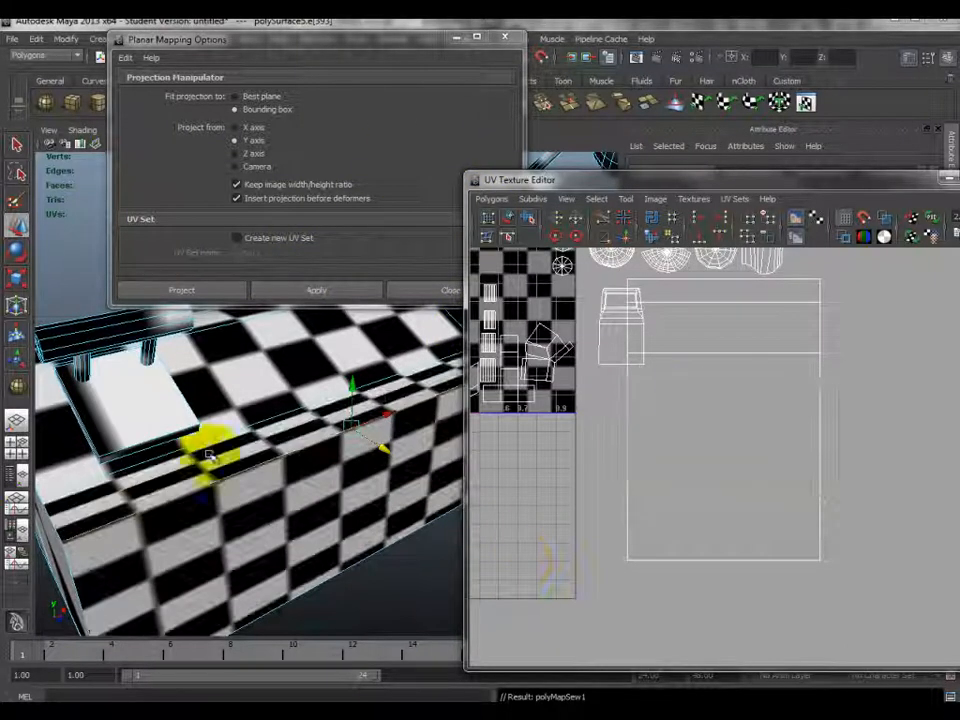
pyautogui.keyDown('alt'); pyautogui.moveTo(182, 525); pyautogui.dragTo(315, 503); pyautogui.keyUp('alt')
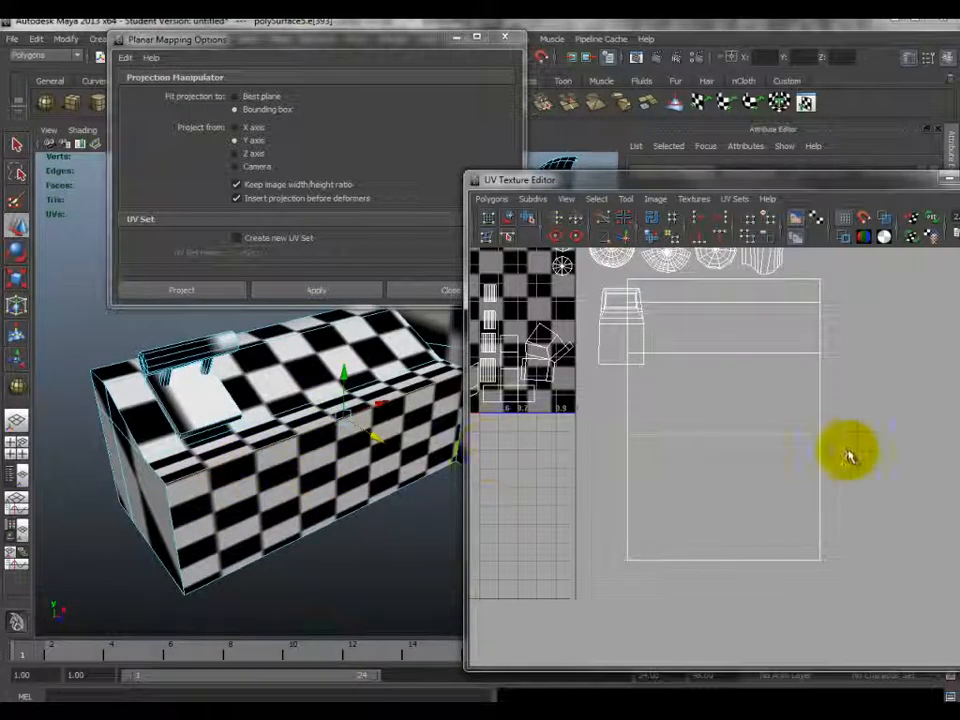
pyautogui.hotkey('ctrl', 'z')
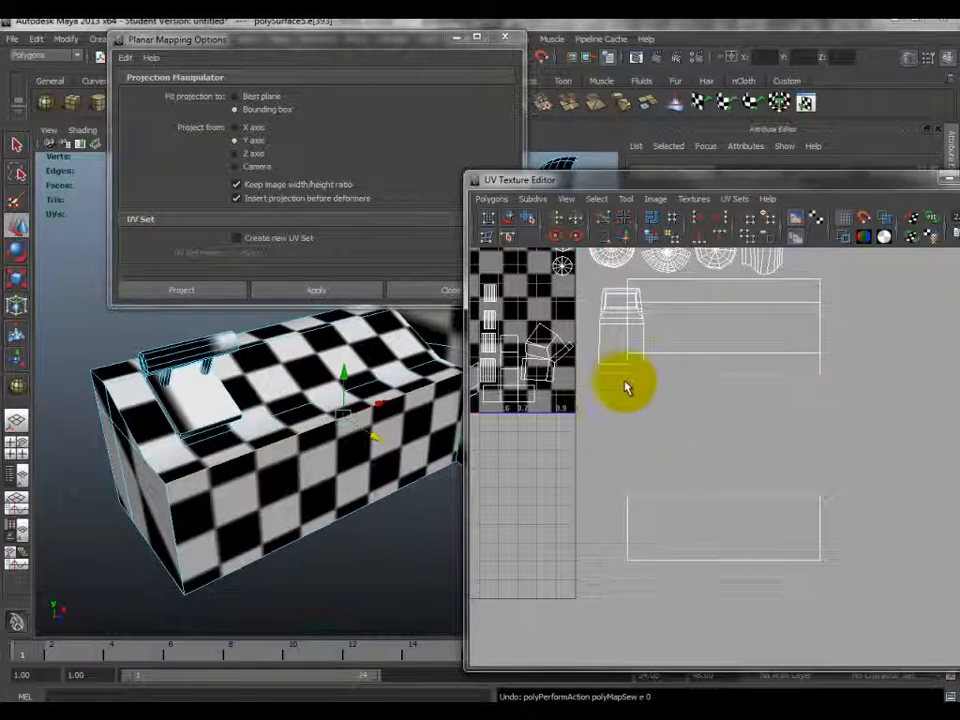
# - Try Move and Sew UV Edges on the shared edge several times, undoing it each time
pyautogui.click(491, 199)
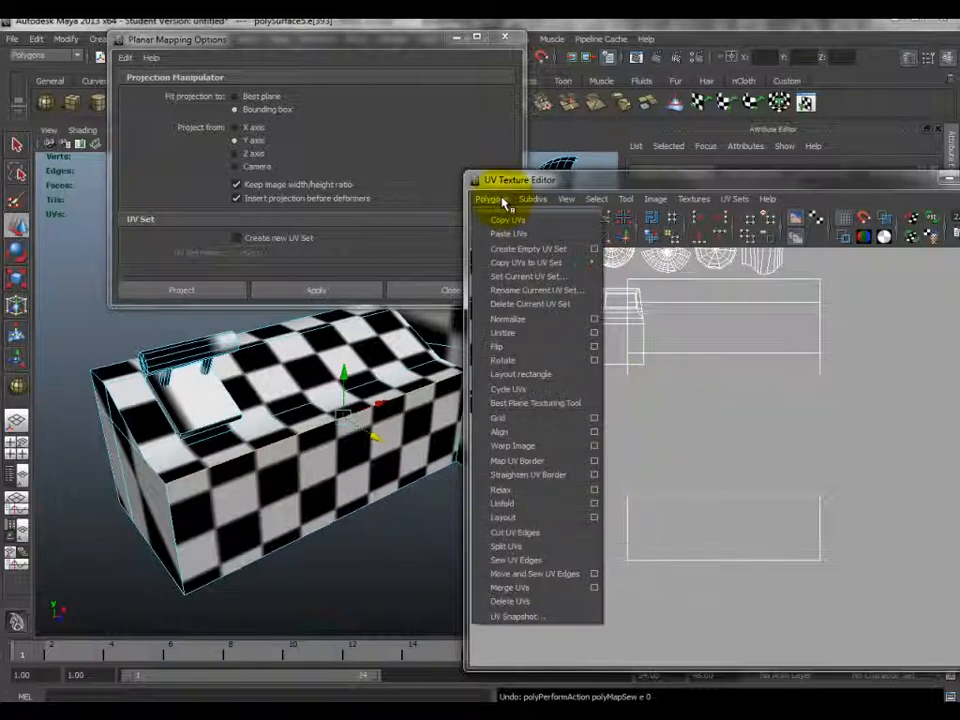
pyautogui.click(531, 574)
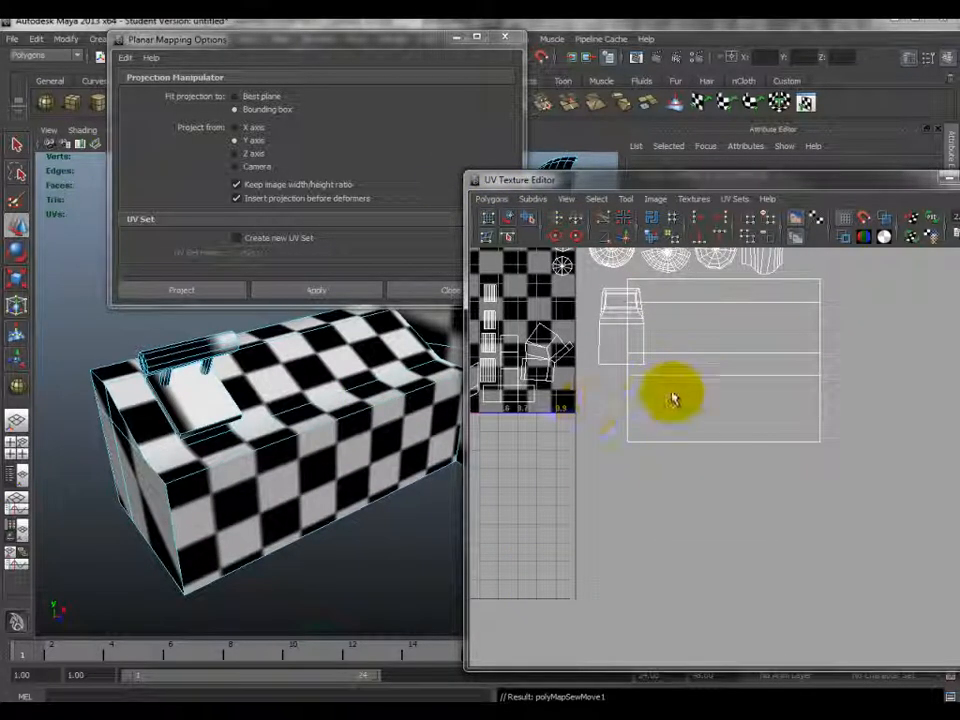
pyautogui.hotkey('ctrl', 'z')
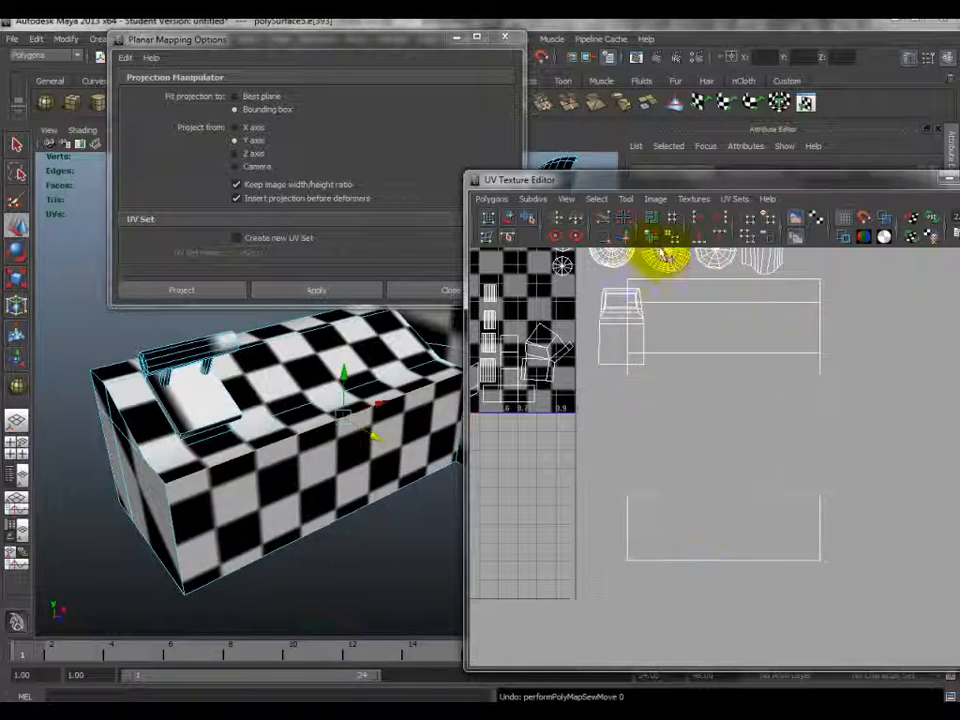
pyautogui.click(628, 240)
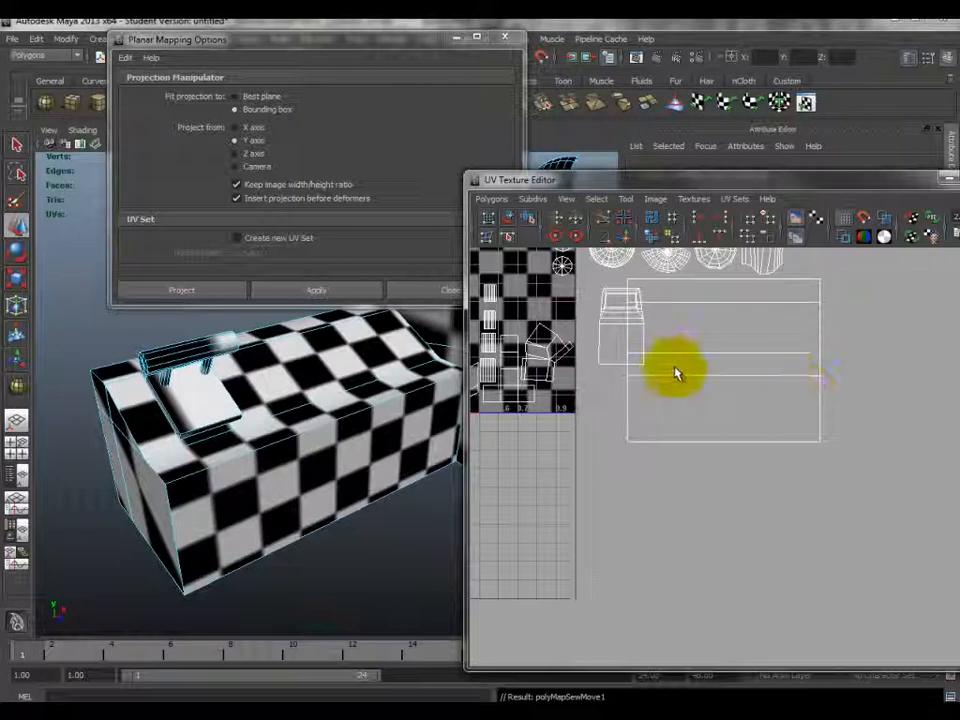
pyautogui.hotkey('ctrl', 'z')
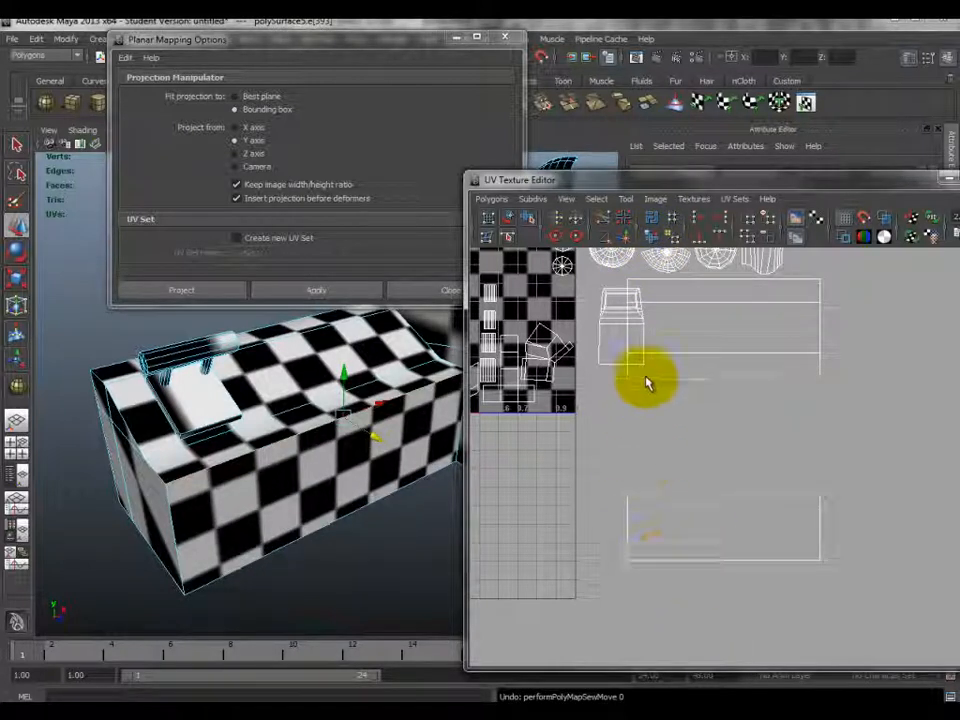
pyautogui.click(614, 238)
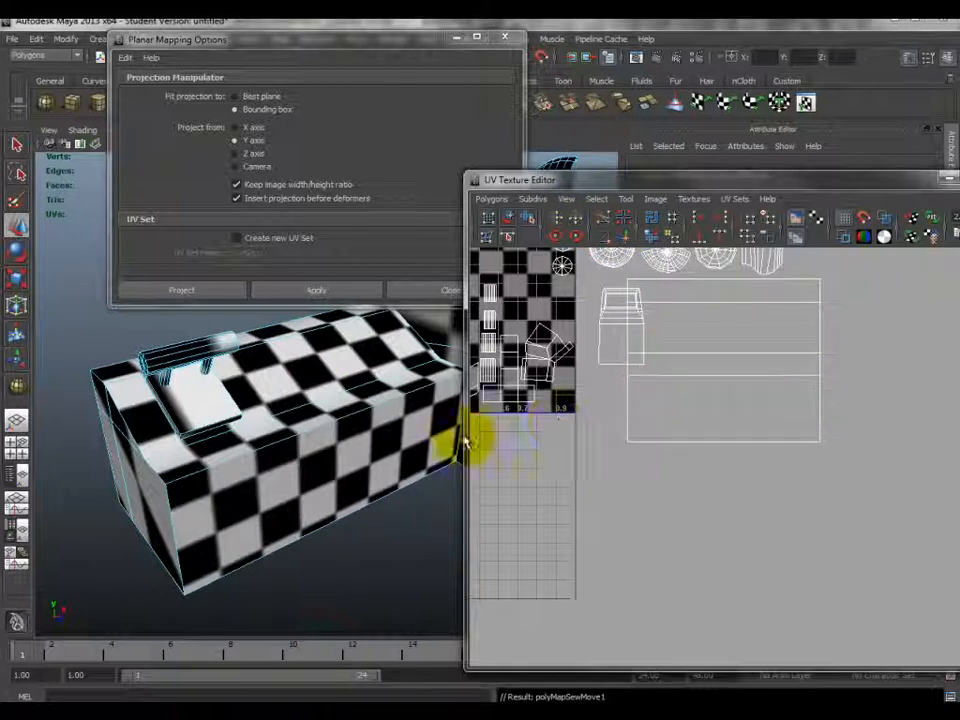
pyautogui.hotkey('ctrl', 'z')
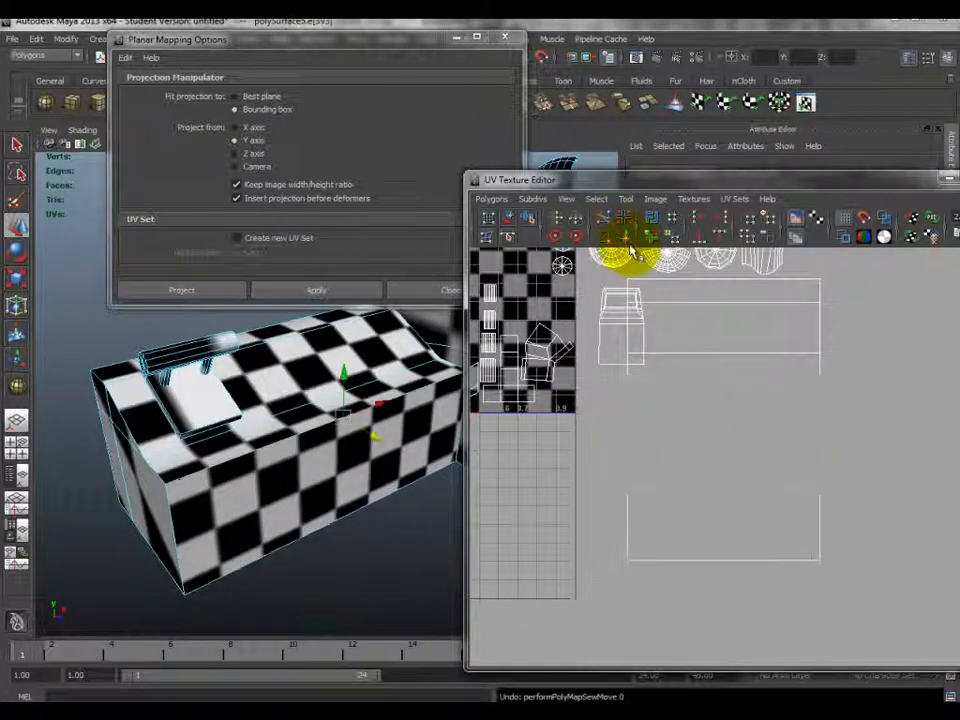
# - Select the top-face shell's UVs and move them down until their lower edge meets the side-face shell's upper edge
pyautogui.moveTo(801, 377)
pyautogui.mouseDown(button='right')
pyautogui.moveTo(846, 381)
pyautogui.moveTo(814, 369)
pyautogui.moveTo(793, 375)
pyautogui.mouseUp(button='right')
pyautogui.click(824, 376)
pyautogui.moveTo(717, 261); pyautogui.dragTo(726, 368)
pyautogui.scroll(1, 727, 400)
pyautogui.keyDown('alt'); pyautogui.moveTo(728, 420); pyautogui.dragTo(724, 405, button='middle'); pyautogui.keyUp('alt')
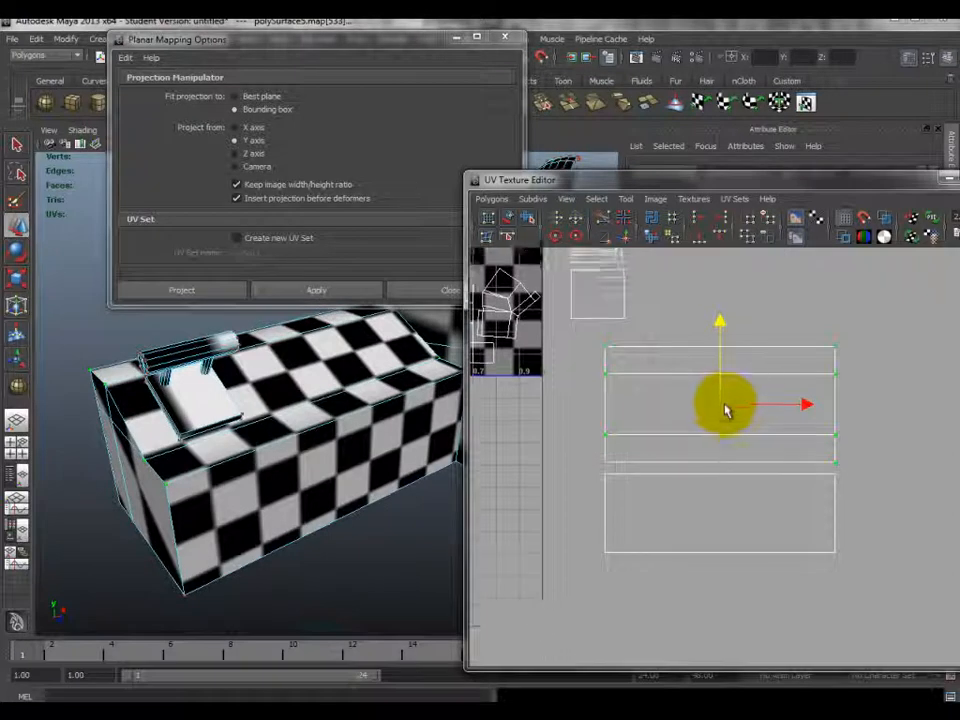
pyautogui.scroll(2, 724, 405)
pyautogui.moveTo(711, 301); pyautogui.dragTo(713, 317)
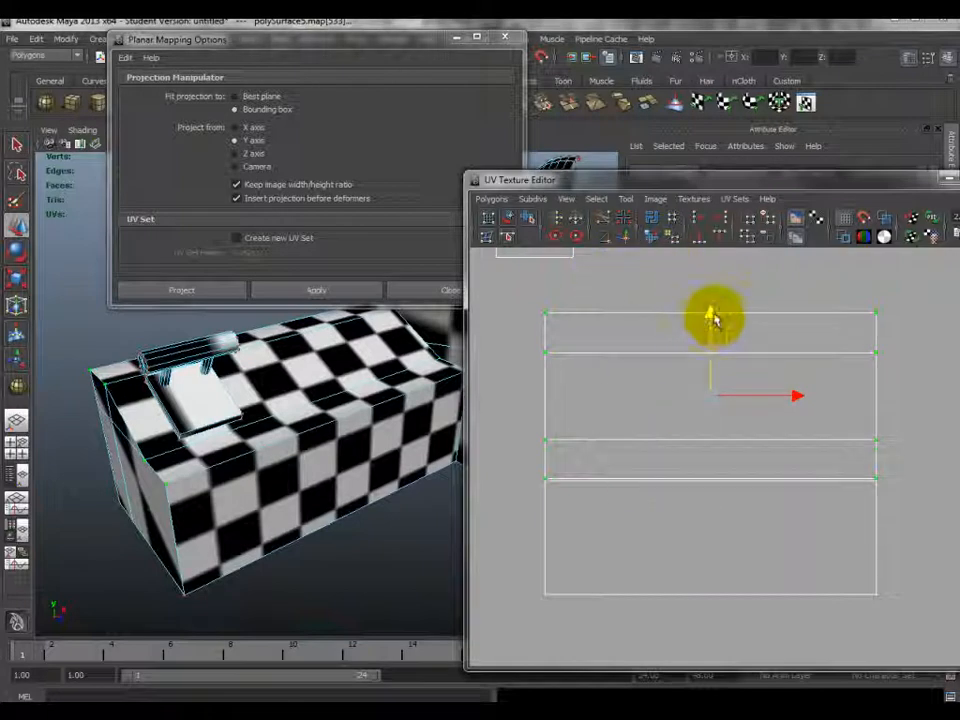
pyautogui.moveTo(709, 317); pyautogui.dragTo(710, 318)
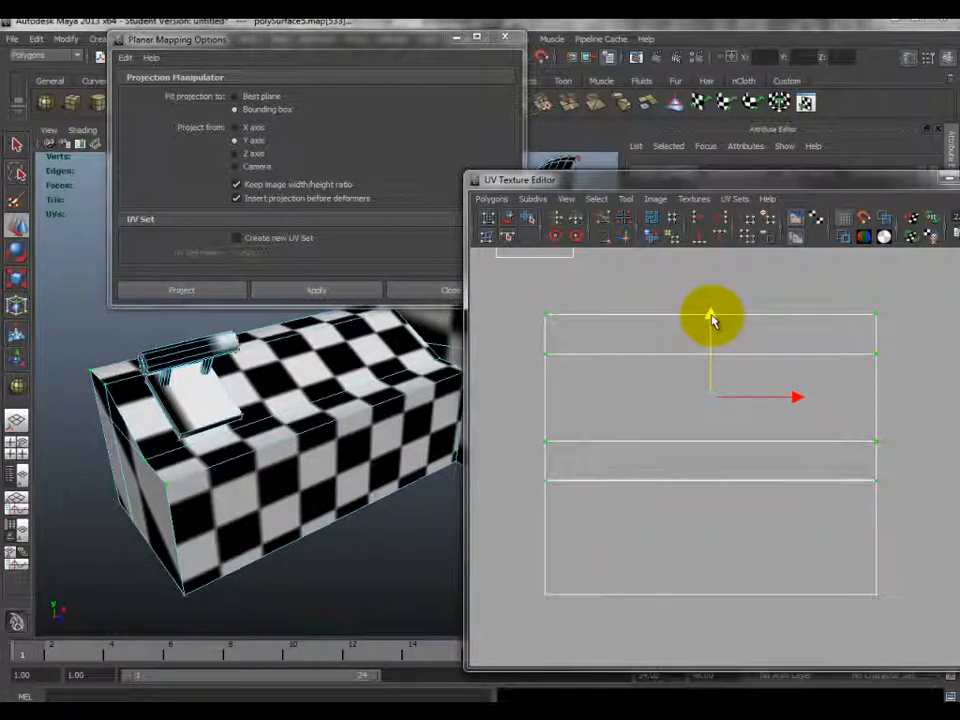
# - Select the edge where the two shells meet and join them with Move and Sew UV Edges
pyautogui.moveTo(729, 482); pyautogui.dragTo(729, 450, button='right')
pyautogui.click(675, 483)
pyautogui.click(630, 241)
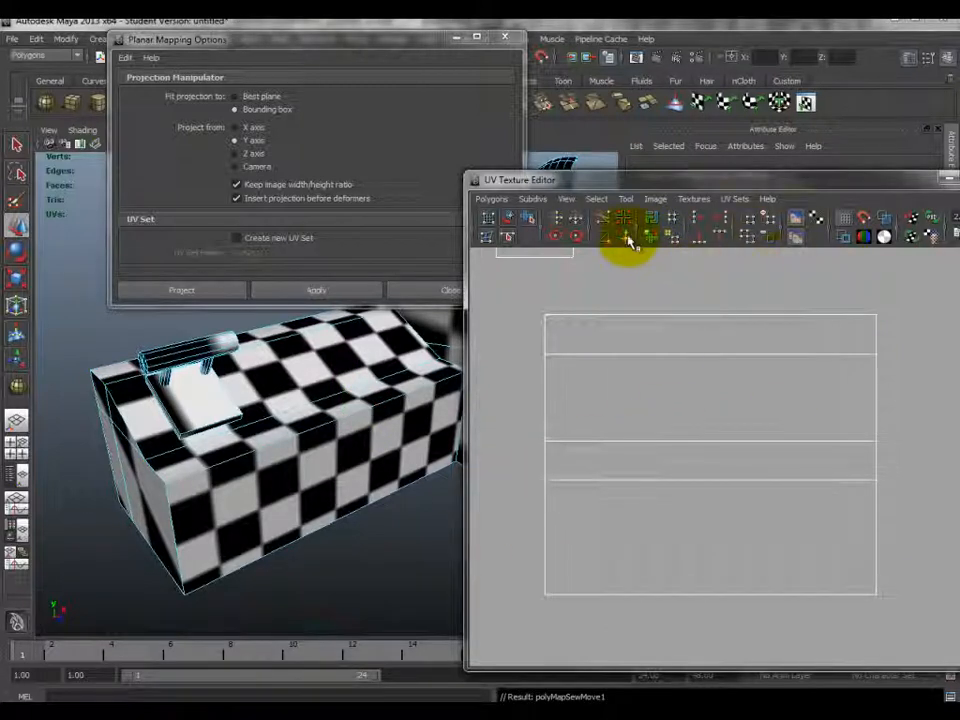
pyautogui.scroll(-3, 679, 416)
# - Select all UVs of the joined shell and shift it slightly down in the empty space outside the checker tile
pyautogui.moveTo(653, 384); pyautogui.dragTo(709, 385, button='right')
pyautogui.click(826, 370)
pyautogui.moveTo(825, 378); pyautogui.dragTo(868, 358, button='right')
pyautogui.moveTo(739, 446)
pyautogui.mouseDown()
pyautogui.moveTo(789, 388)
pyautogui.moveTo(820, 447)
pyautogui.moveTo(767, 546)
pyautogui.moveTo(748, 446)
pyautogui.moveTo(782, 476)
pyautogui.moveTo(715, 484)
pyautogui.moveTo(729, 529)
pyautogui.moveTo(731, 444)
pyautogui.moveTo(757, 530)
pyautogui.moveTo(748, 431)
pyautogui.moveTo(718, 512)
pyautogui.moveTo(761, 467)
pyautogui.moveTo(737, 462)
pyautogui.mouseUp()
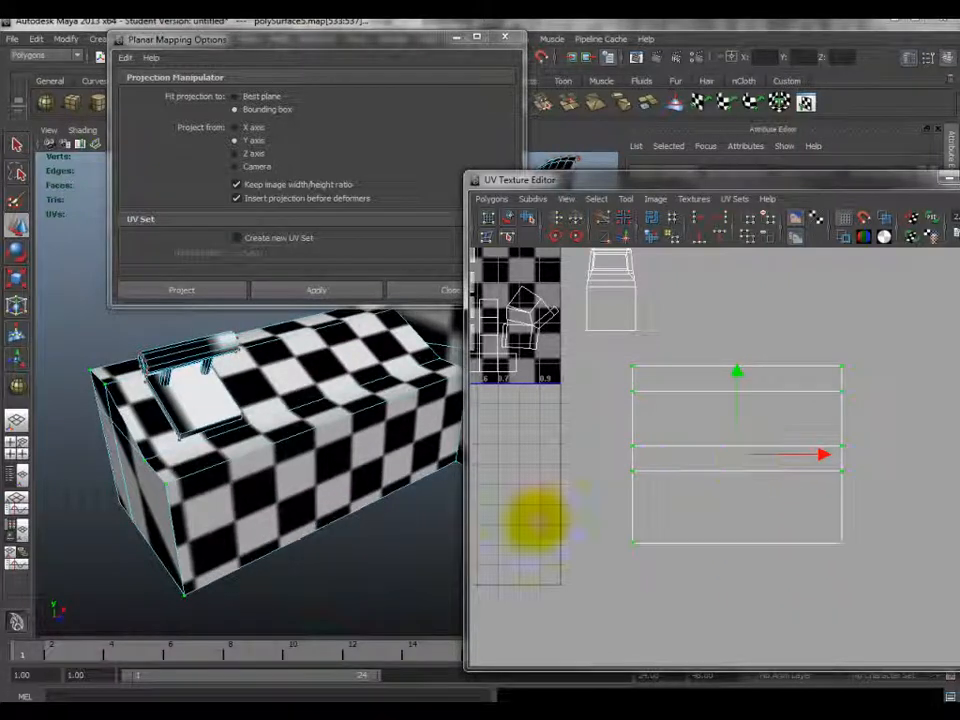
pyautogui.moveTo(674, 470); pyautogui.dragTo(720, 476)
# - Select the two adjoining faces that form the flat end of the box section
pyautogui.keyDown('alt'); pyautogui.moveTo(193, 439); pyautogui.dragTo(252, 429); pyautogui.keyUp('alt')
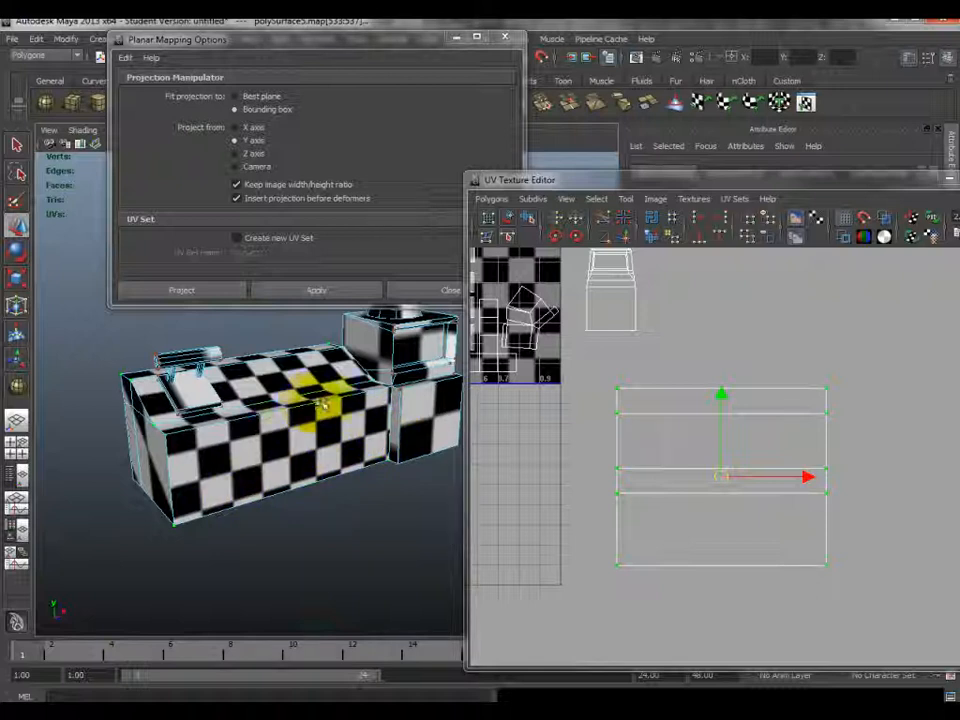
pyautogui.keyDown('alt'); pyautogui.moveTo(168, 452); pyautogui.dragTo(172, 497); pyautogui.keyUp('alt')
pyautogui.keyDown('alt'); pyautogui.moveTo(188, 427); pyautogui.dragTo(289, 461); pyautogui.keyUp('alt')
pyautogui.moveTo(234, 462); pyautogui.dragTo(236, 500, button='right')
pyautogui.click(231, 443)
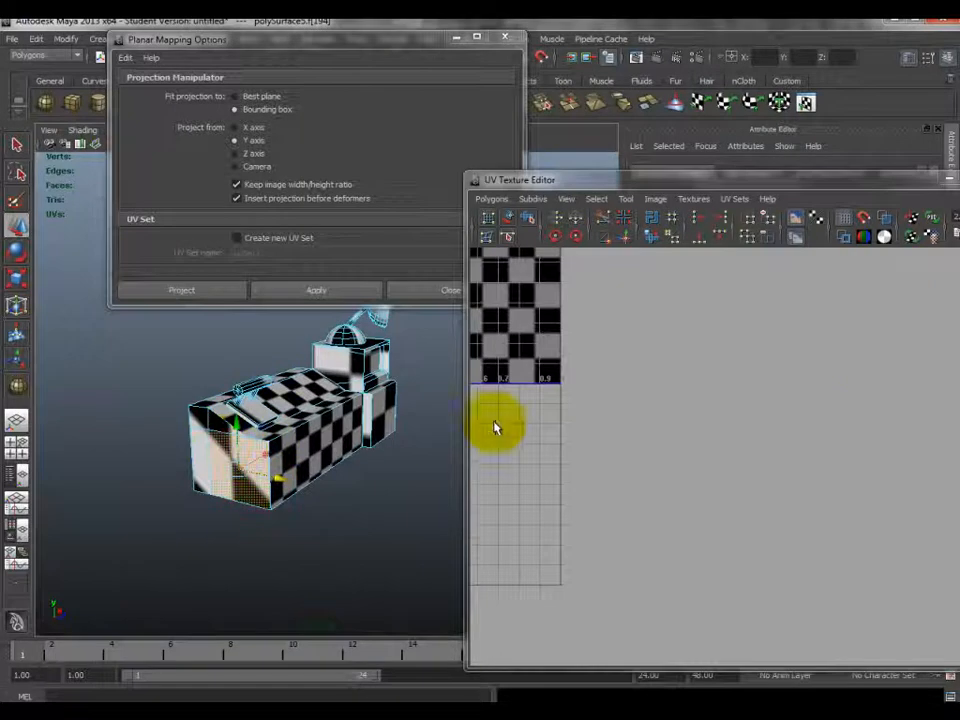
pyautogui.scroll(2, 557, 396)
pyautogui.keyDown('alt'); pyautogui.moveTo(557, 396); pyautogui.dragTo(647, 435, button='middle'); pyautogui.keyUp('alt')
pyautogui.scroll(1, 647, 435)
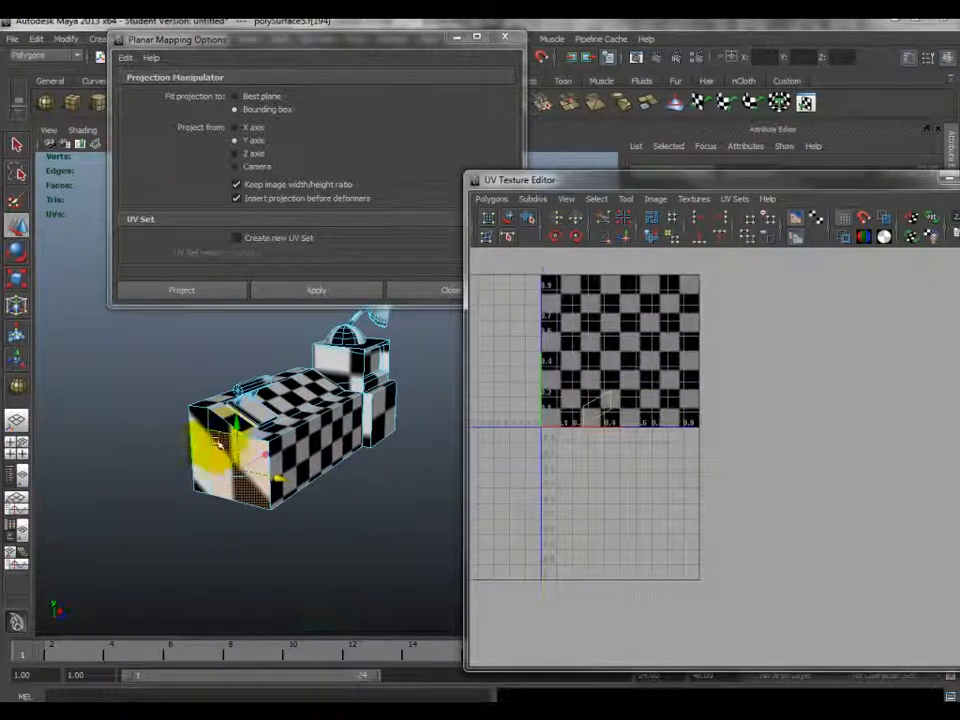
pyautogui.click(195, 452)
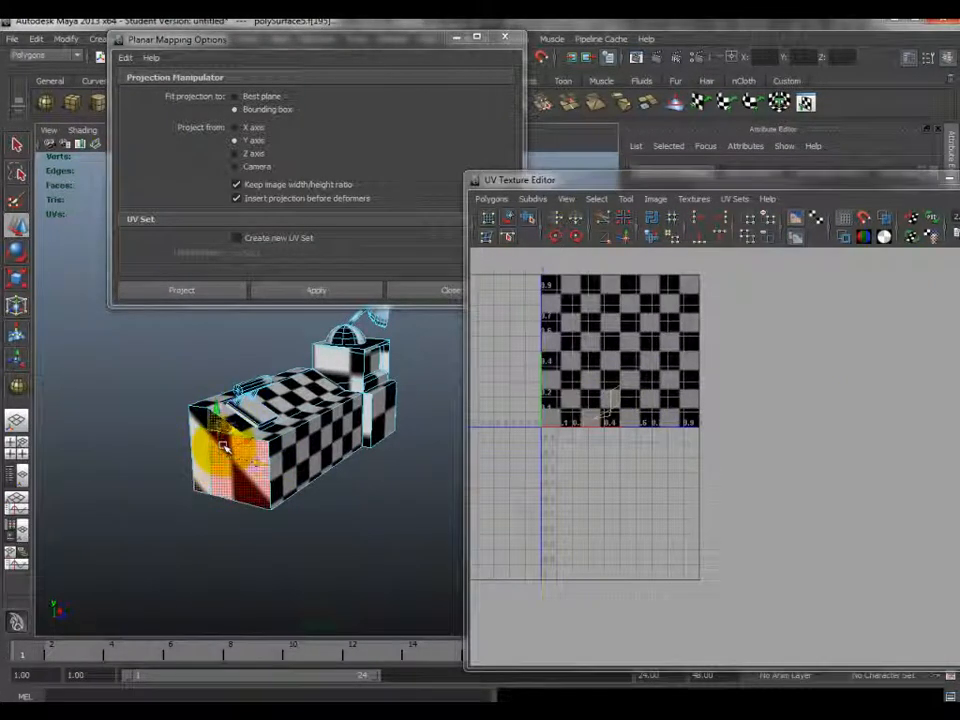
pyautogui.keyDown('shift'); pyautogui.click(252, 487); pyautogui.keyUp('shift')
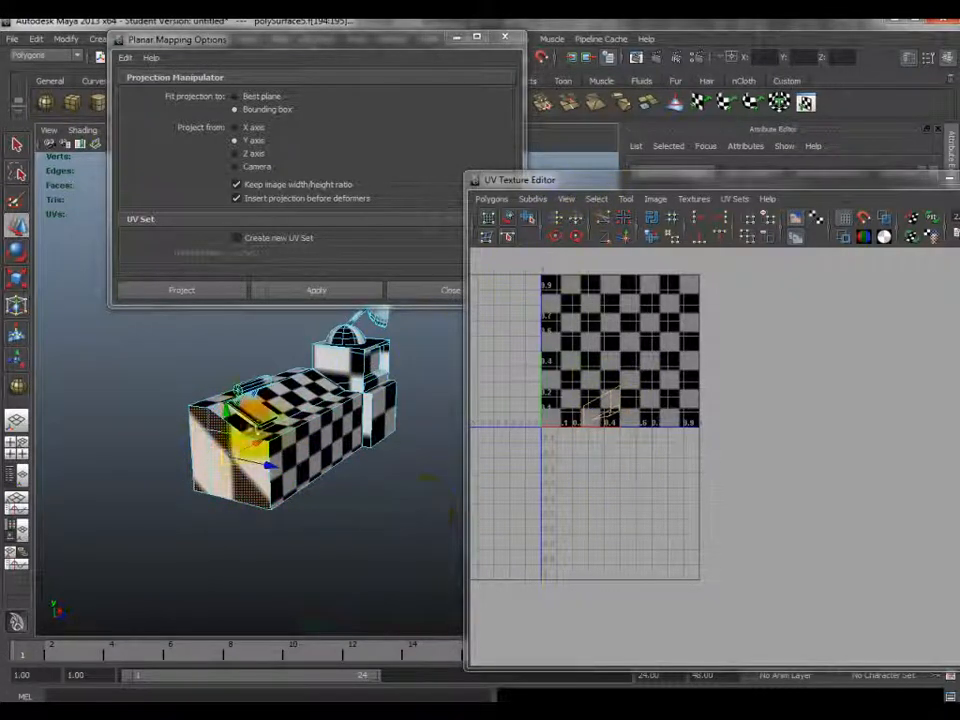
# - Convert the end-face selection to UVs and move them below the checker tile
pyautogui.click(597, 199)
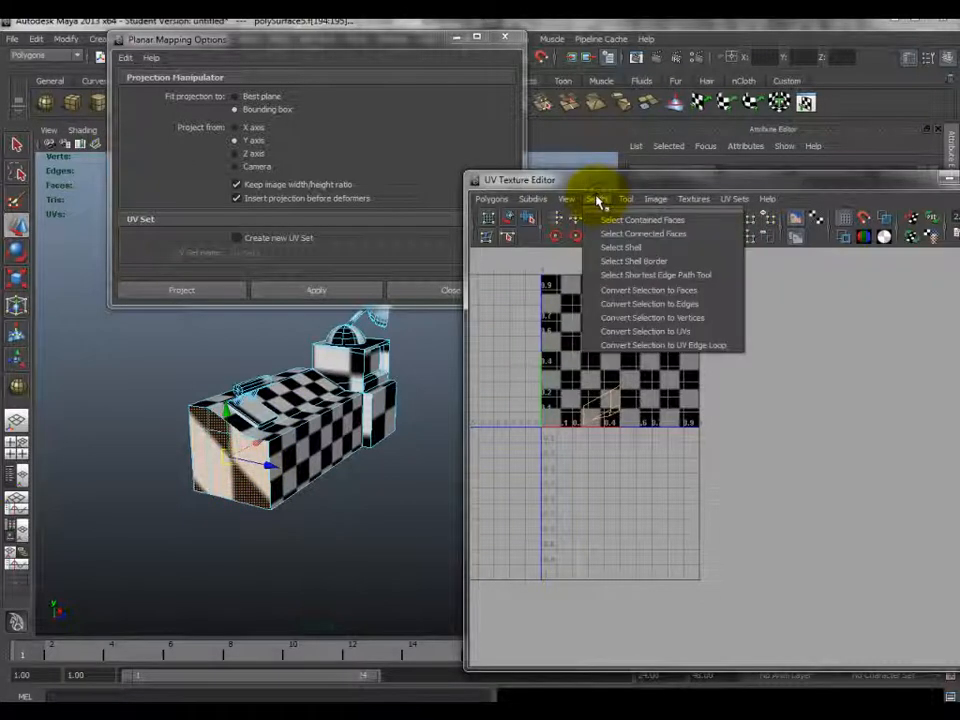
pyautogui.click(657, 342)
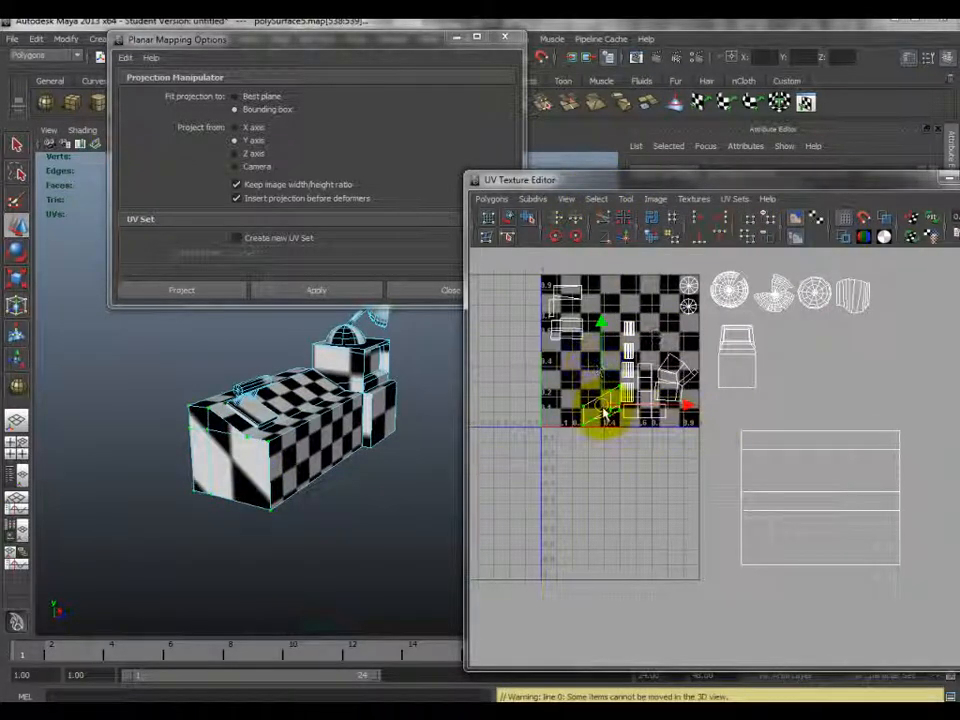
pyautogui.moveTo(657, 510); pyautogui.dragTo(628, 500)
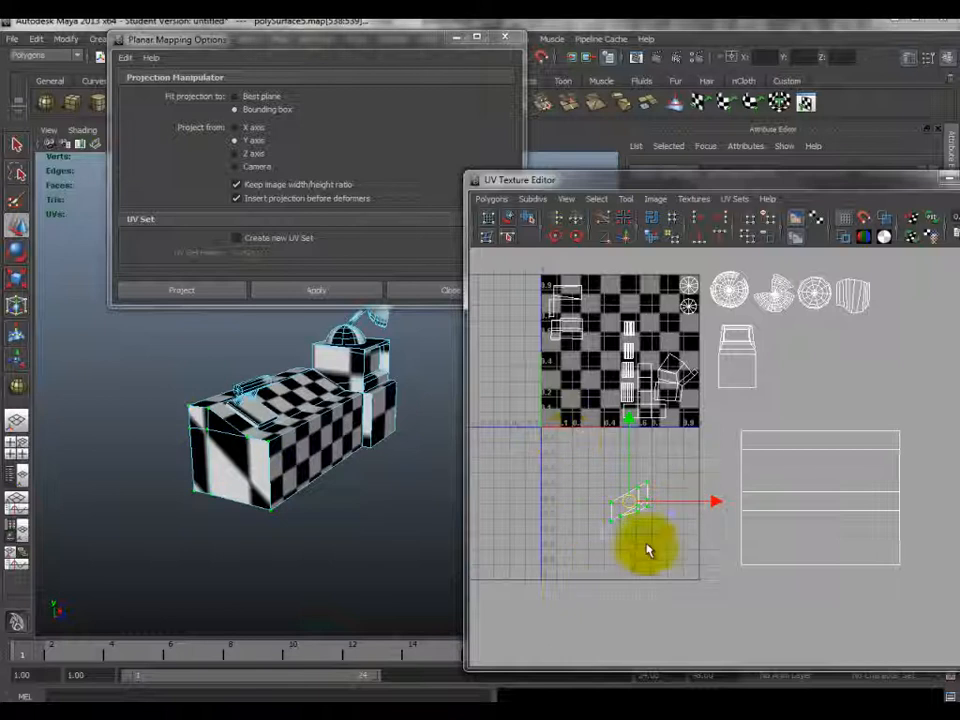
# - Reselect the two end faces, apply a planar mapping projected from the X axis, and inspect the checkers on them
pyautogui.moveTo(228, 448); pyautogui.dragTo(226, 475, button='right')
pyautogui.click(217, 460)
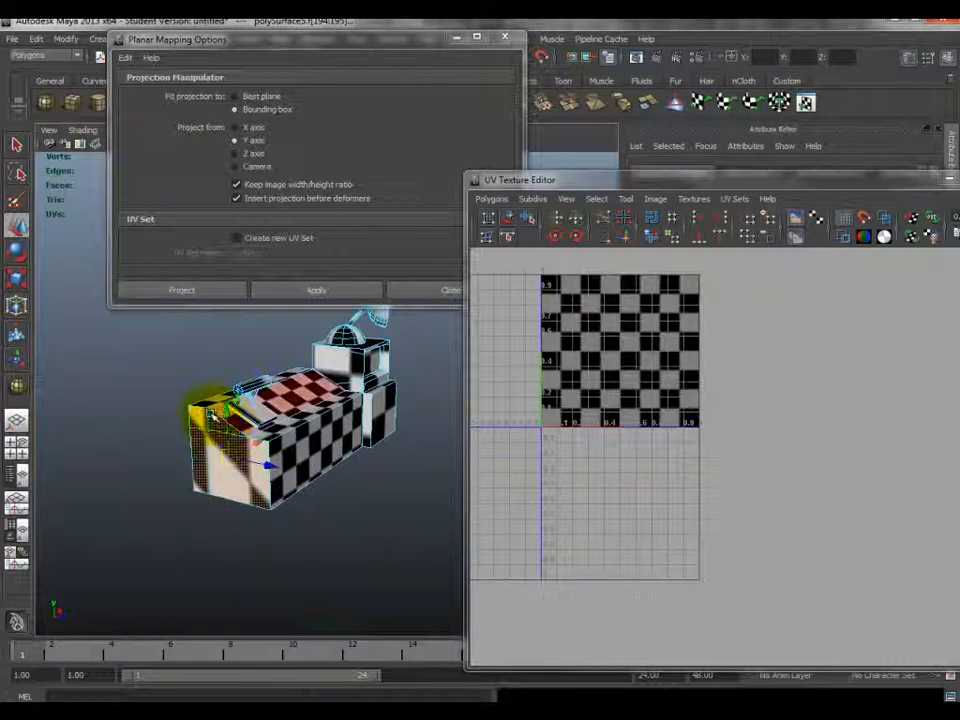
pyautogui.keyDown('alt'); pyautogui.moveTo(186, 562); pyautogui.dragTo(60, 590); pyautogui.keyUp('alt')
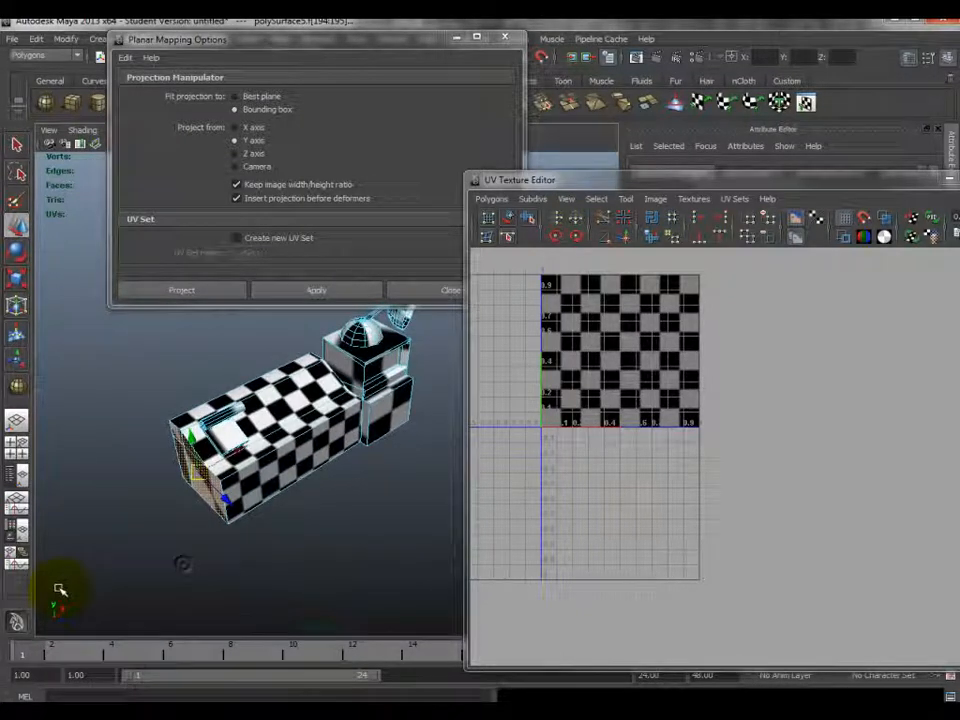
pyautogui.click(249, 133)
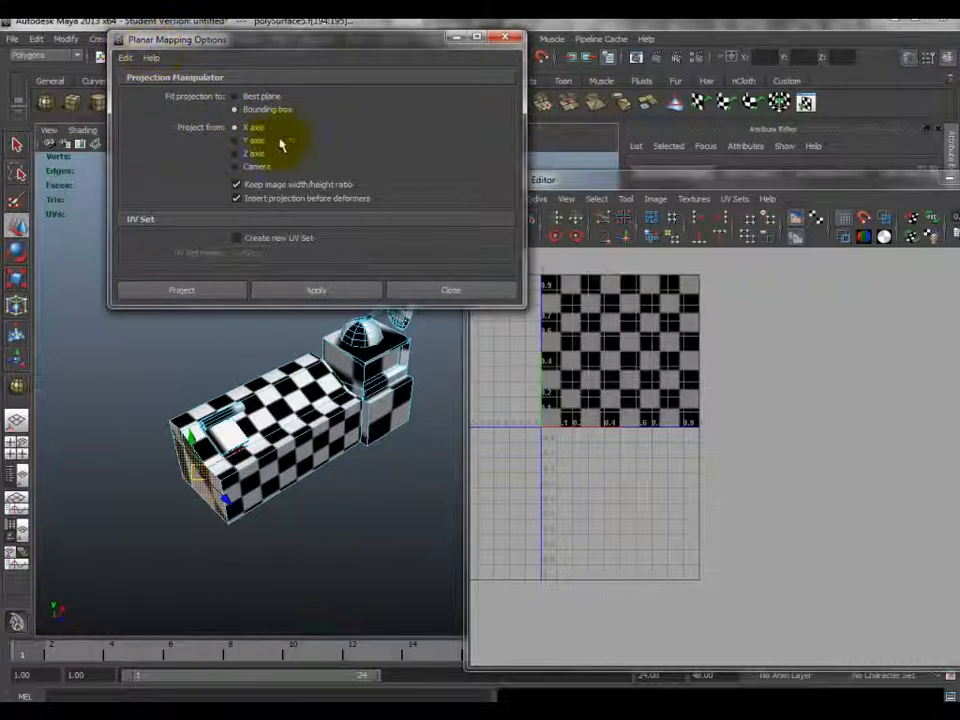
pyautogui.click(316, 292)
pyautogui.moveTo(150, 39); pyautogui.dragTo(73, 47)
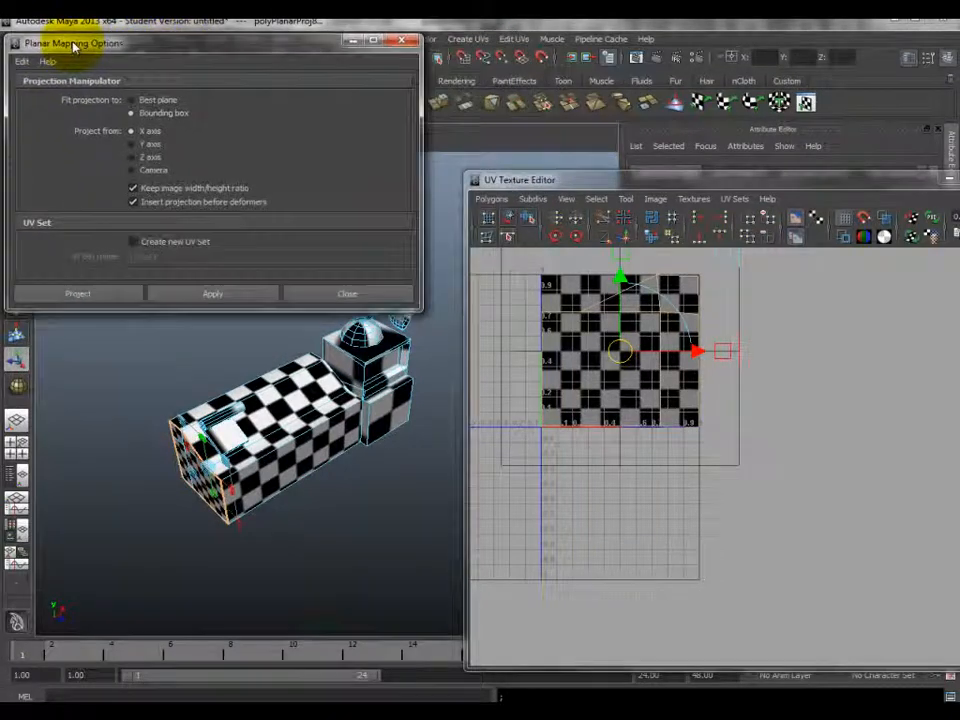
pyautogui.keyDown('alt'); pyautogui.moveTo(236, 429); pyautogui.dragTo(250, 400); pyautogui.keyUp('alt')
pyautogui.keyDown('alt'); pyautogui.moveTo(300, 493); pyautogui.dragTo(334, 471); pyautogui.keyUp('alt')
pyautogui.keyDown('alt'); pyautogui.moveTo(335, 473); pyautogui.dragTo(335, 446, button='middle'); pyautogui.keyUp('alt')
pyautogui.scroll(4, 335, 446)
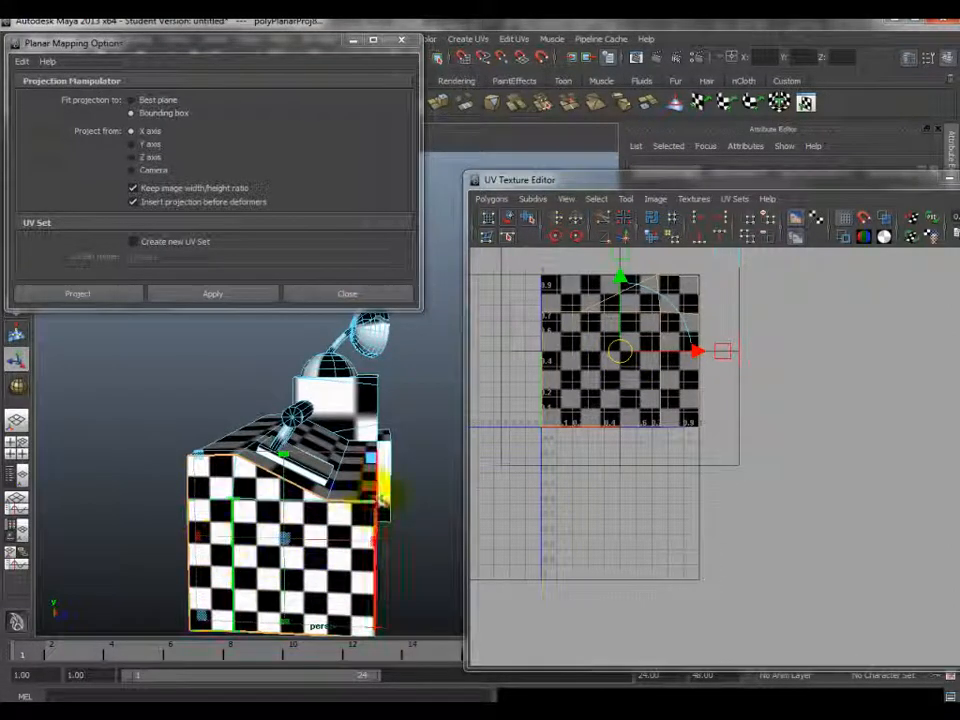
pyautogui.scroll(-3, 438, 453)
pyautogui.keyDown('alt'); pyautogui.moveTo(431, 449); pyautogui.dragTo(236, 504); pyautogui.keyUp('alt')
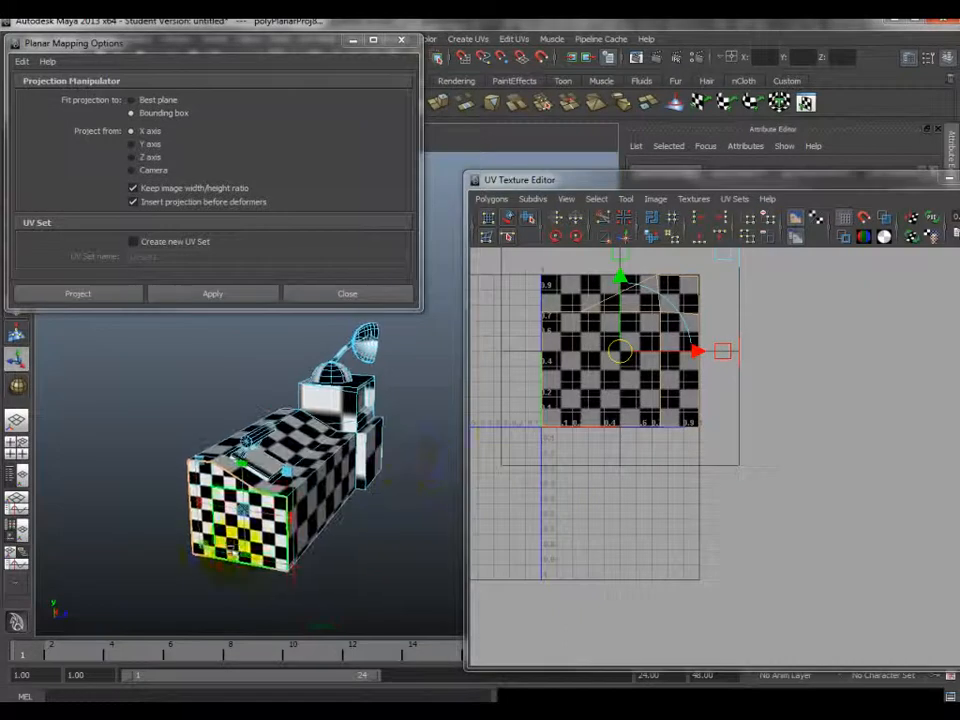
# - Convert the end-face projection to UVs and move the shell below the checker tile, beside the joined box shell
pyautogui.keyDown('alt'); pyautogui.moveTo(606, 401); pyautogui.dragTo(621, 467, button='middle'); pyautogui.keyUp('alt')
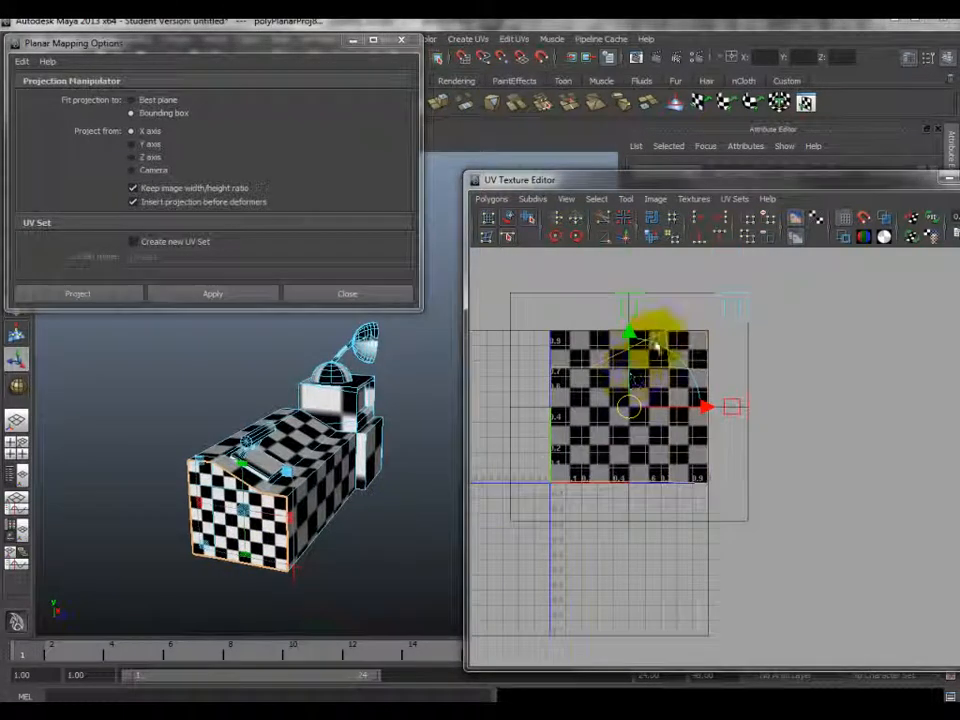
pyautogui.moveTo(655, 372)
pyautogui.mouseDown(button='right')
pyautogui.moveTo(702, 368)
pyautogui.moveTo(656, 375)
pyautogui.mouseUp(button='right')
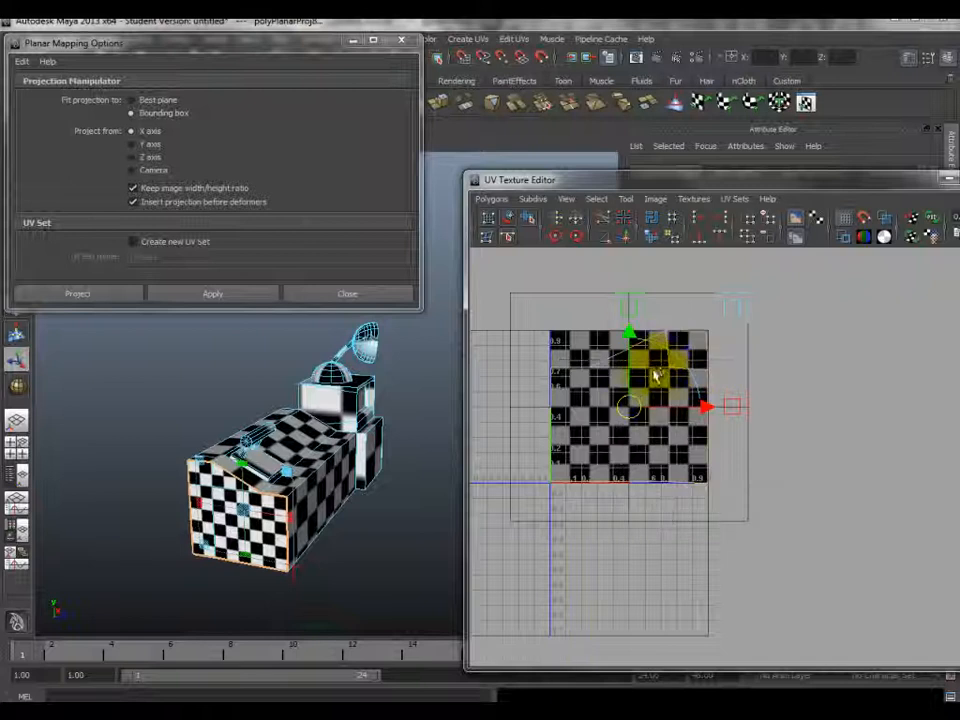
pyautogui.click(598, 199)
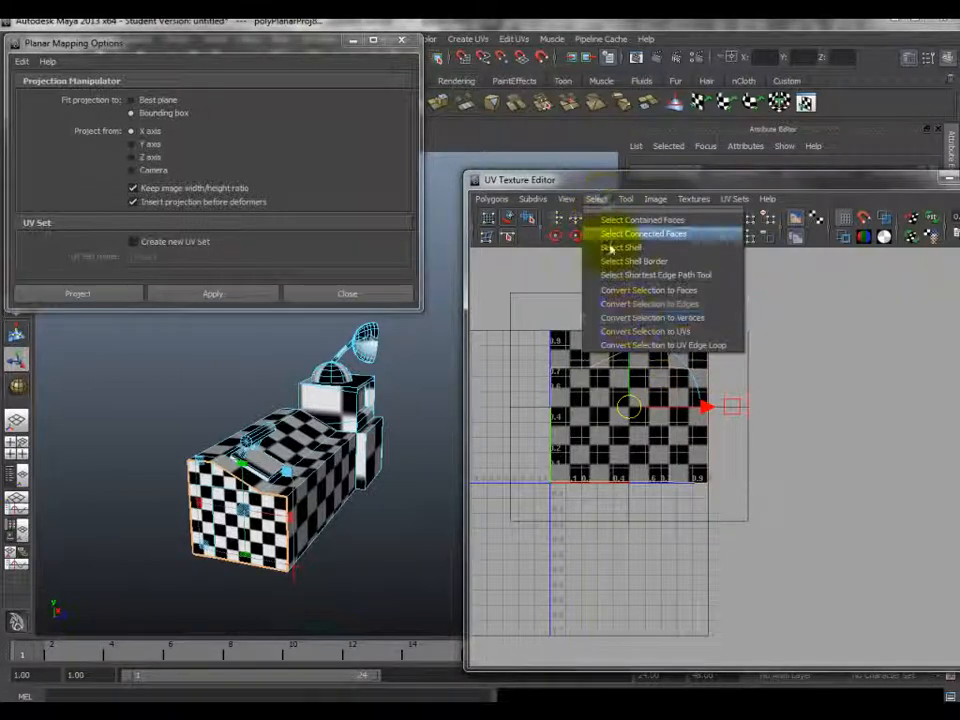
pyautogui.click(636, 326)
pyautogui.press('w')
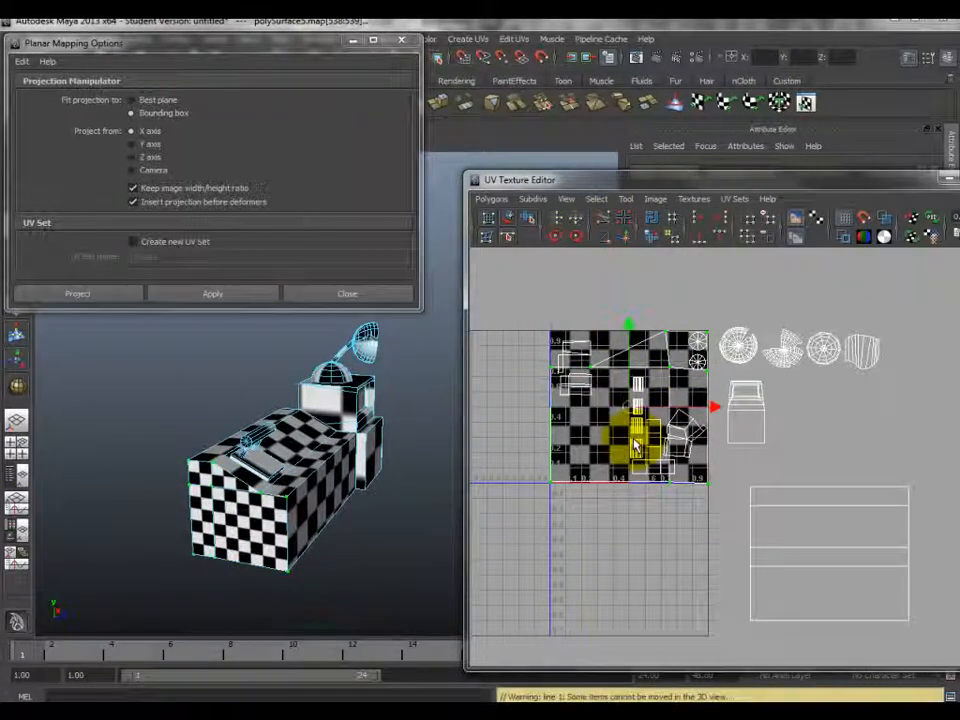
pyautogui.moveTo(636, 439); pyautogui.dragTo(678, 562, button='middle')
pyautogui.keyDown('alt'); pyautogui.moveTo(766, 545); pyautogui.dragTo(756, 439, button='middle'); pyautogui.keyUp('alt')
pyautogui.keyDown('alt'); pyautogui.moveTo(214, 500); pyautogui.dragTo(188, 497); pyautogui.keyUp('alt')
pyautogui.keyDown('alt'); pyautogui.moveTo(188, 497); pyautogui.dragTo(249, 454, button='middle'); pyautogui.keyUp('alt')
pyautogui.moveTo(249, 454)
pyautogui.keyDown('alt'); pyautogui.mouseDown()
pyautogui.moveTo(246, 481)
pyautogui.moveTo(249, 459)
pyautogui.moveTo(262, 452)
pyautogui.mouseUp(); pyautogui.keyUp('alt')
pyautogui.scroll(3, 246, 480)
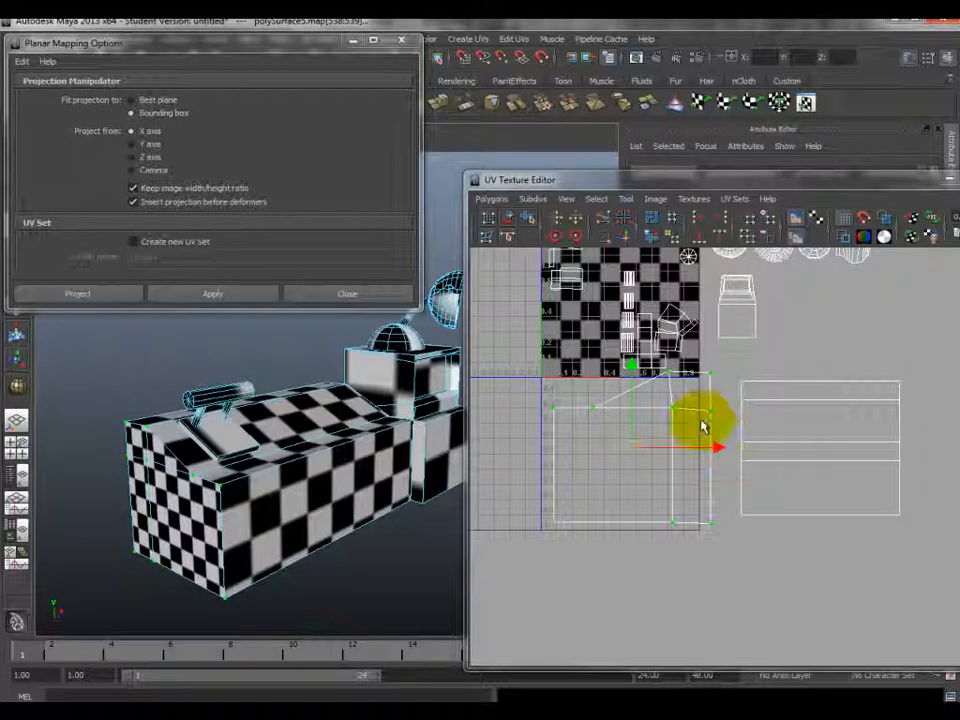
# - Move the end-face UV shell further below the checker tile and reselect all of its UVs
pyautogui.moveTo(634, 444); pyautogui.dragTo(614, 503)
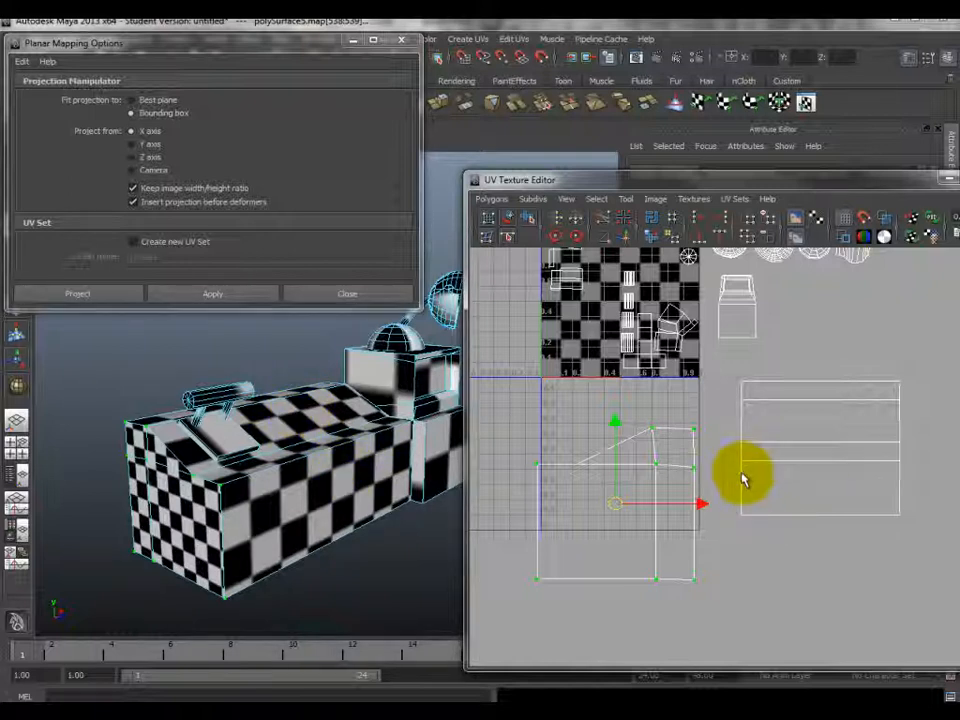
pyautogui.click(189, 508)
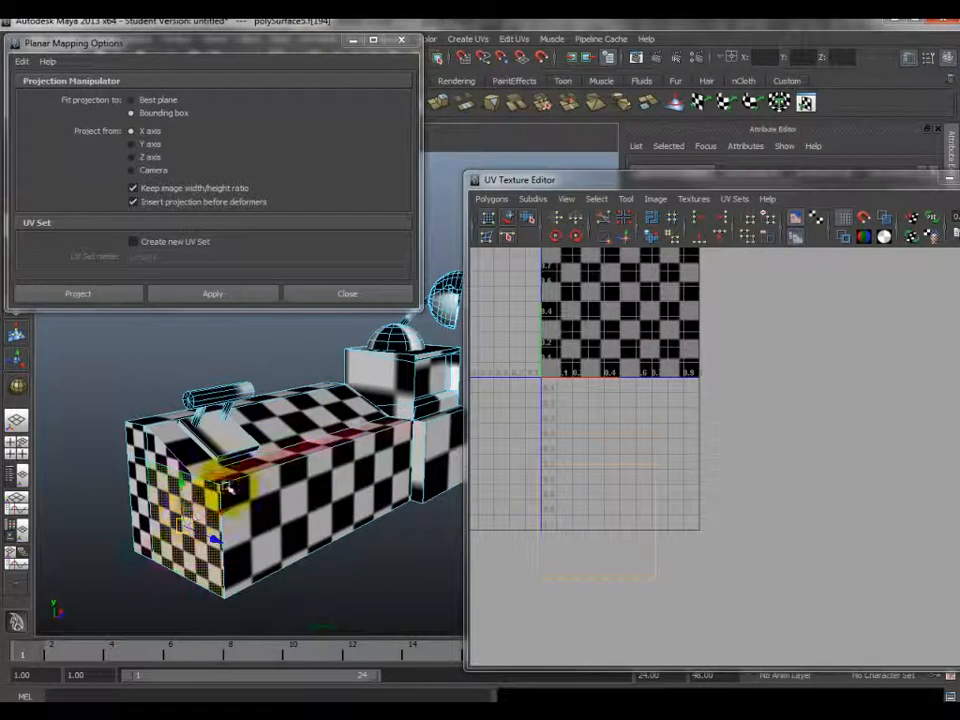
pyautogui.press('F8')
pyautogui.moveTo(616, 462); pyautogui.dragTo(681, 463, button='right')
pyautogui.moveTo(505, 422); pyautogui.dragTo(713, 583)
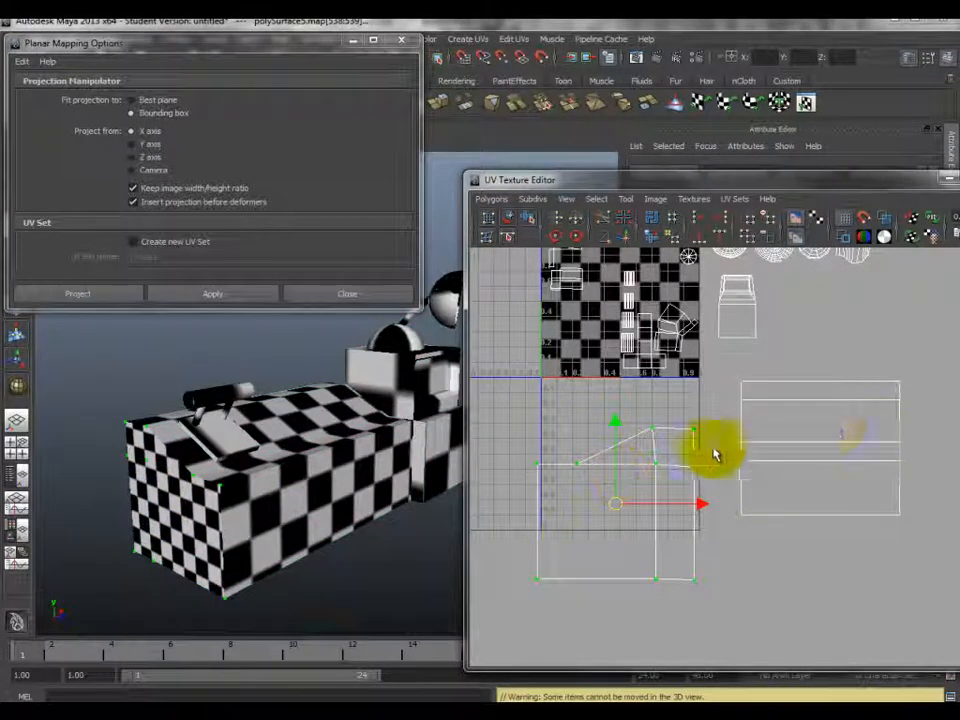
# - Check which border edges the end-face shell shares with the box shell by selecting edges one at a time
pyautogui.moveTo(750, 491); pyautogui.dragTo(746, 476, button='right')
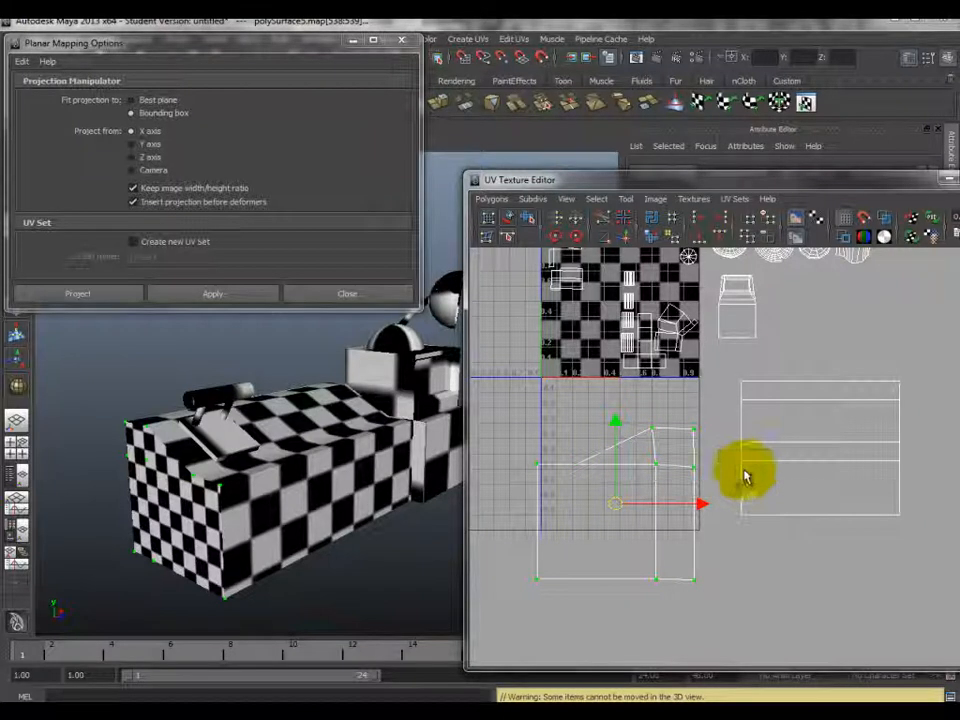
pyautogui.press('F8')
pyautogui.click(223, 532)
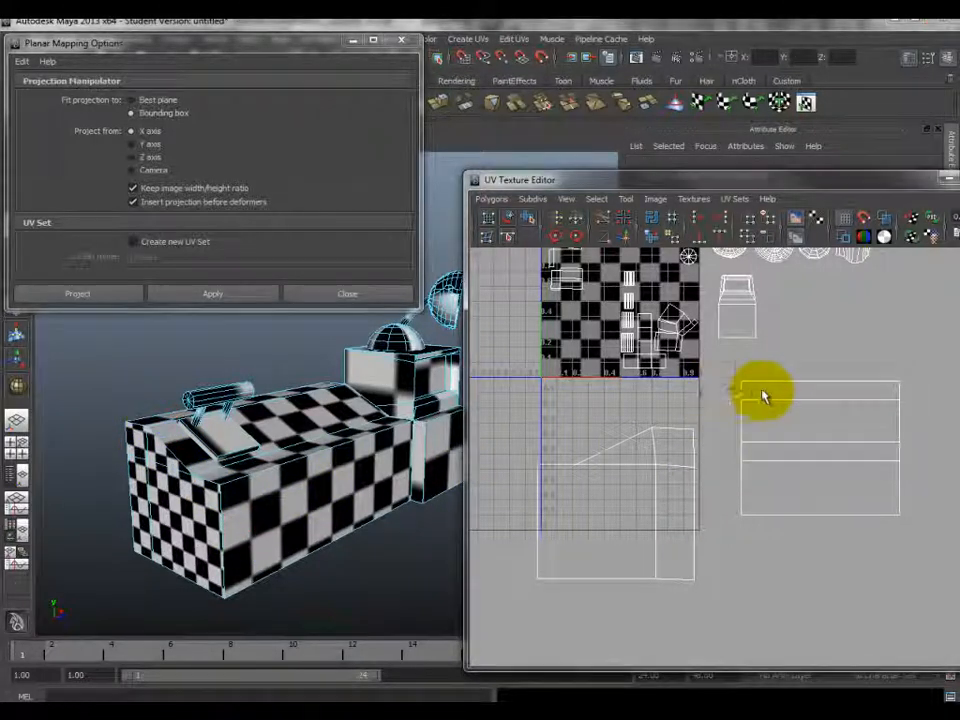
pyautogui.click(788, 426)
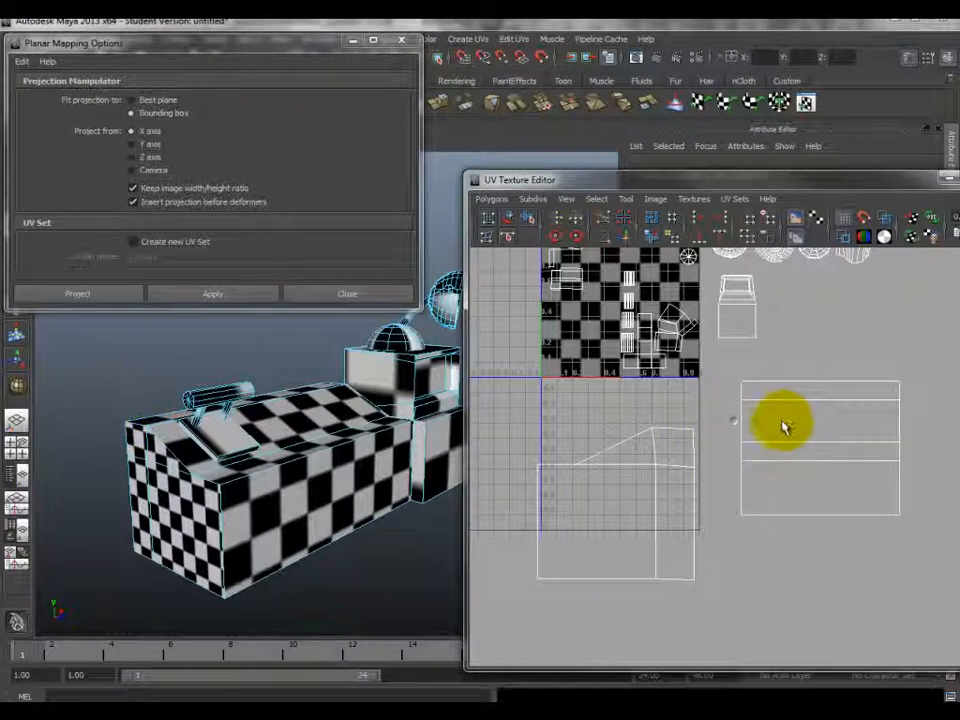
pyautogui.click(740, 454)
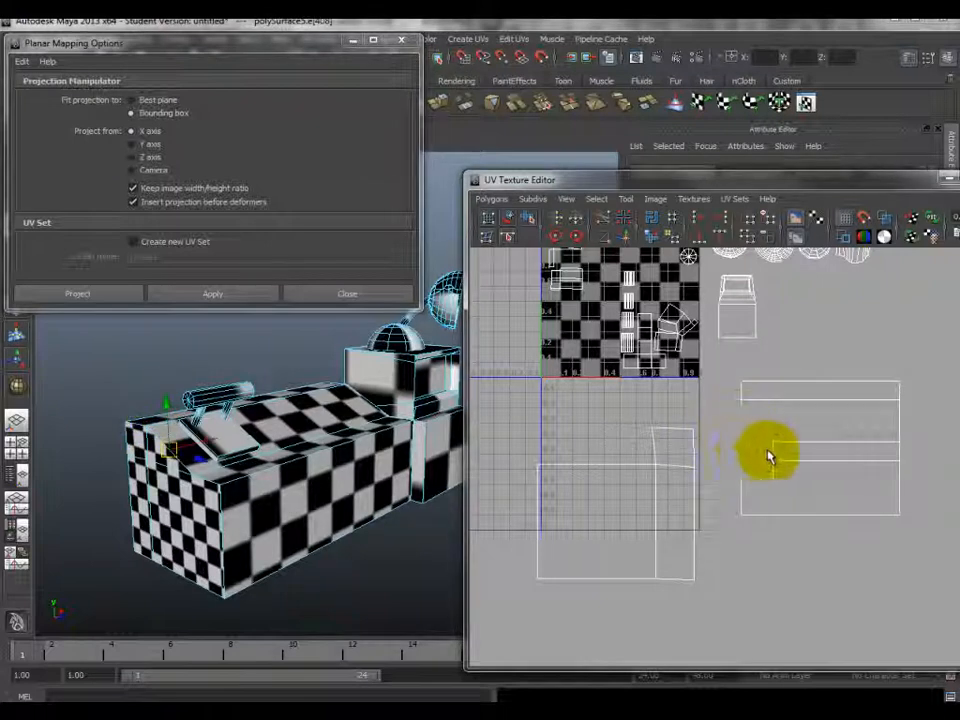
pyautogui.click(788, 488)
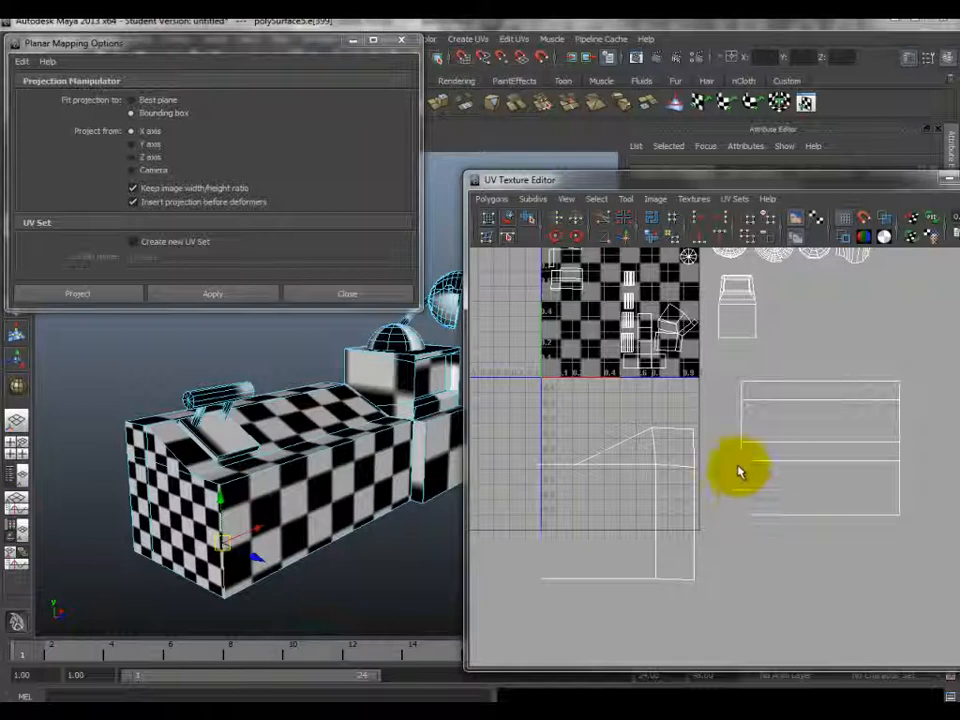
pyautogui.click(733, 416)
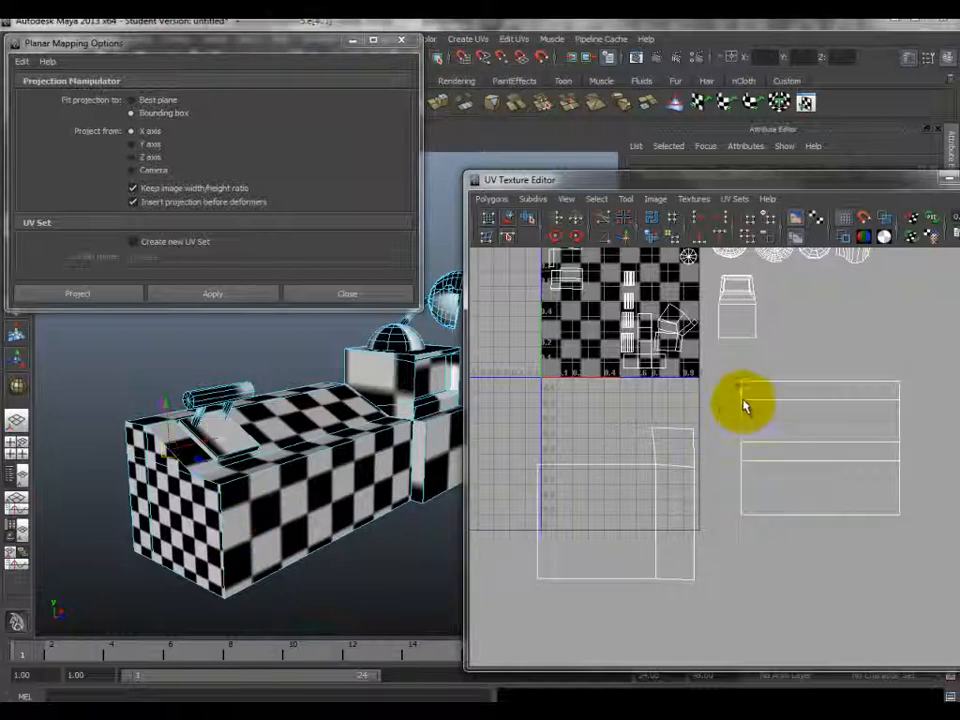
# - Try to move and sew the end-face shell onto the box shell along their shared vertical edge
pyautogui.click(742, 457)
pyautogui.click(742, 483)
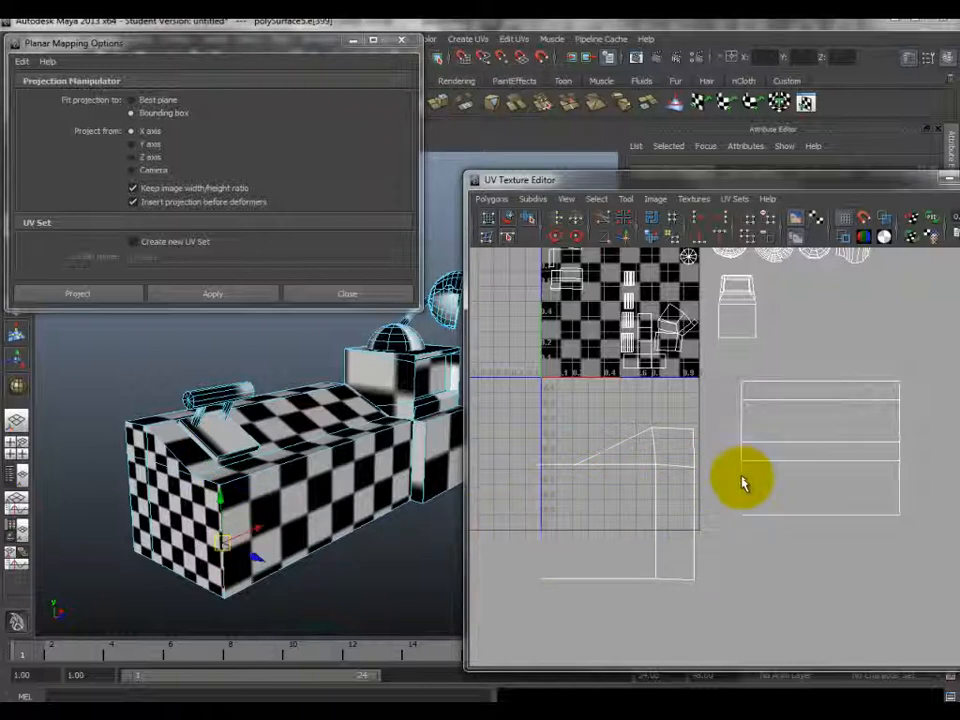
pyautogui.click(626, 238)
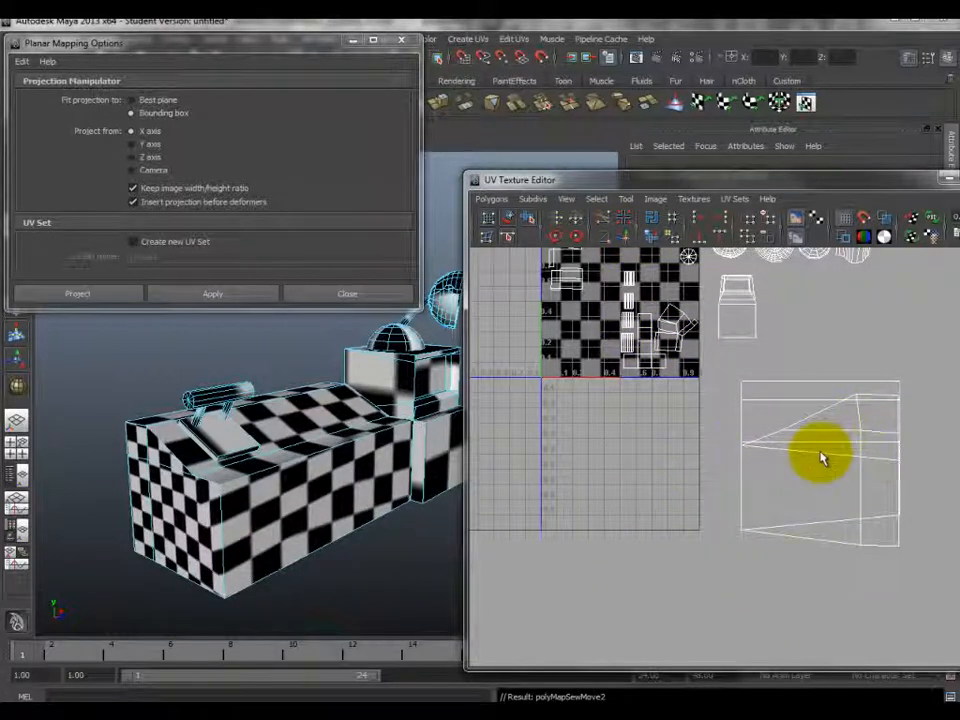
pyautogui.hotkey('ctrl', 'z')
# - Select all UVs of the end-face shell
pyautogui.moveTo(636, 460); pyautogui.dragTo(578, 470, button='right')
pyautogui.moveTo(514, 418); pyautogui.dragTo(700, 582)
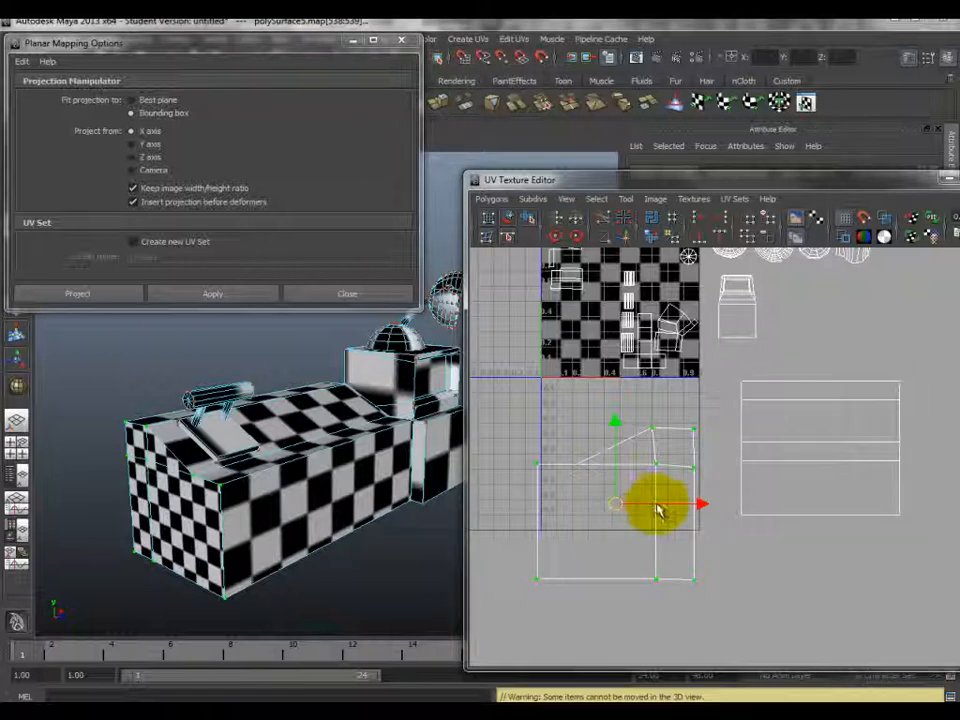
# - Try to mirror the end-face shell horizontally with a negative scale
pyautogui.press('r')
pyautogui.moveTo(699, 507); pyautogui.dragTo(545, 512)
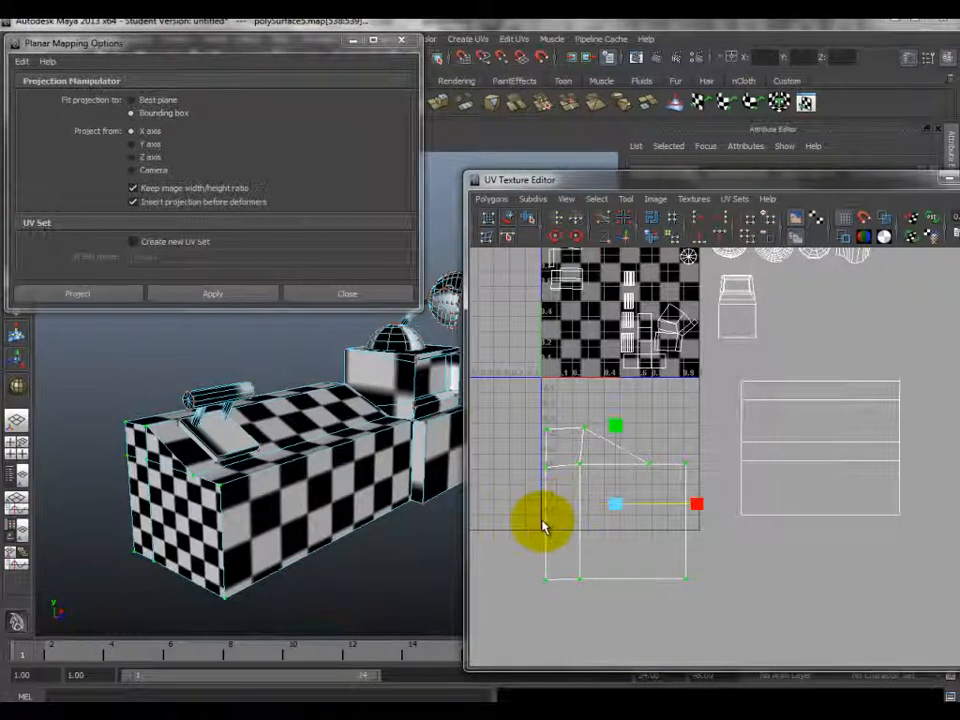
pyautogui.hotkey('ctrl', 'z')
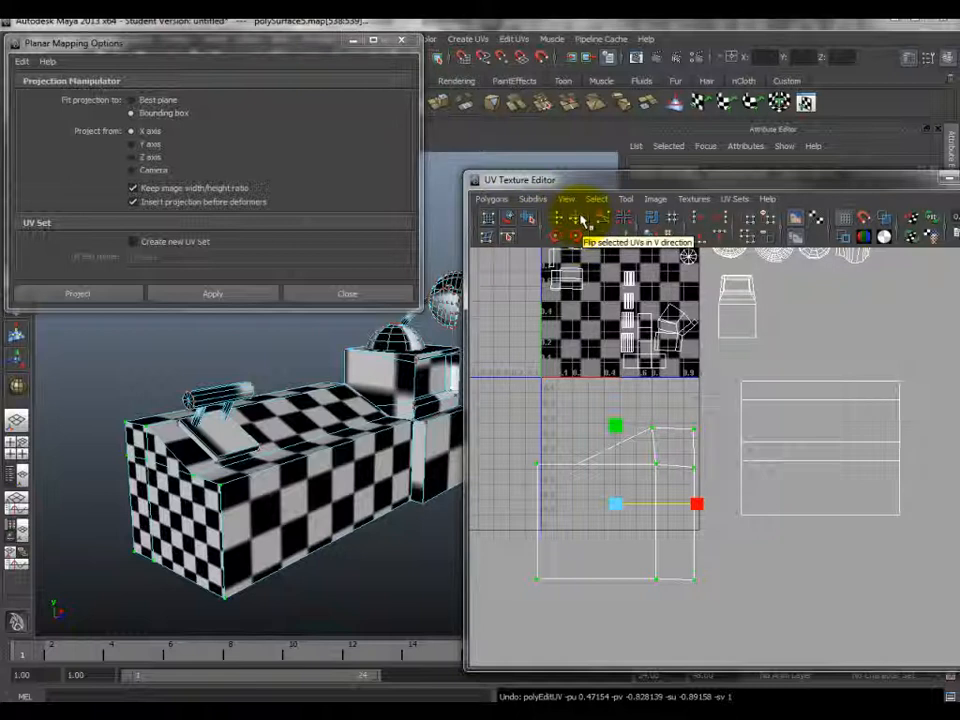
# - Flip the end-face shell's UVs in the U direction and move the shell closer to the box shell
pyautogui.click(505, 200)
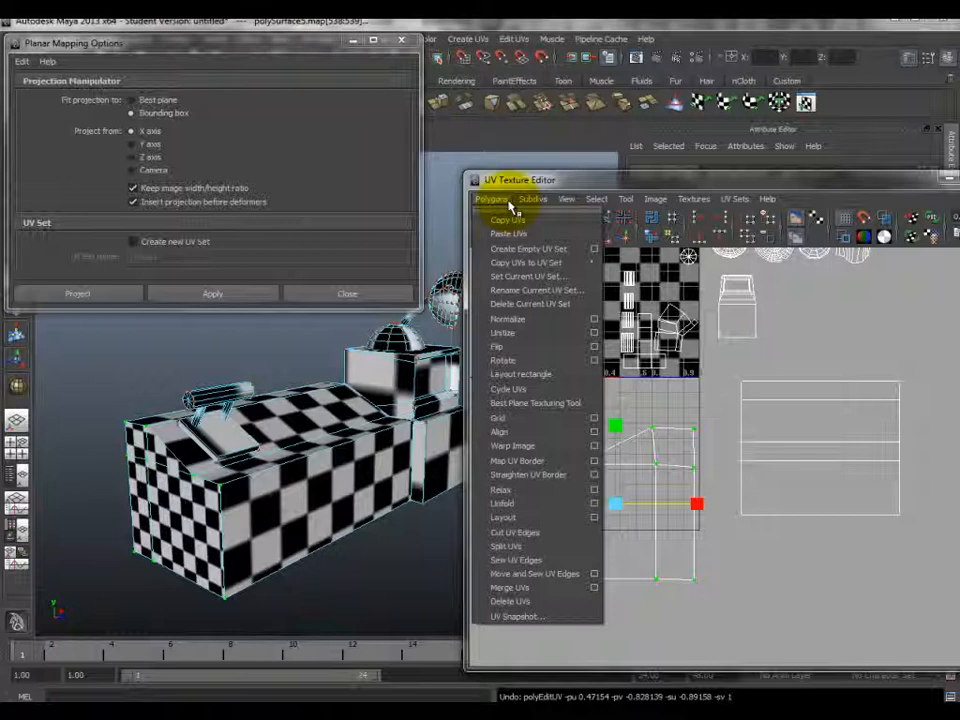
pyautogui.moveTo(537, 203)
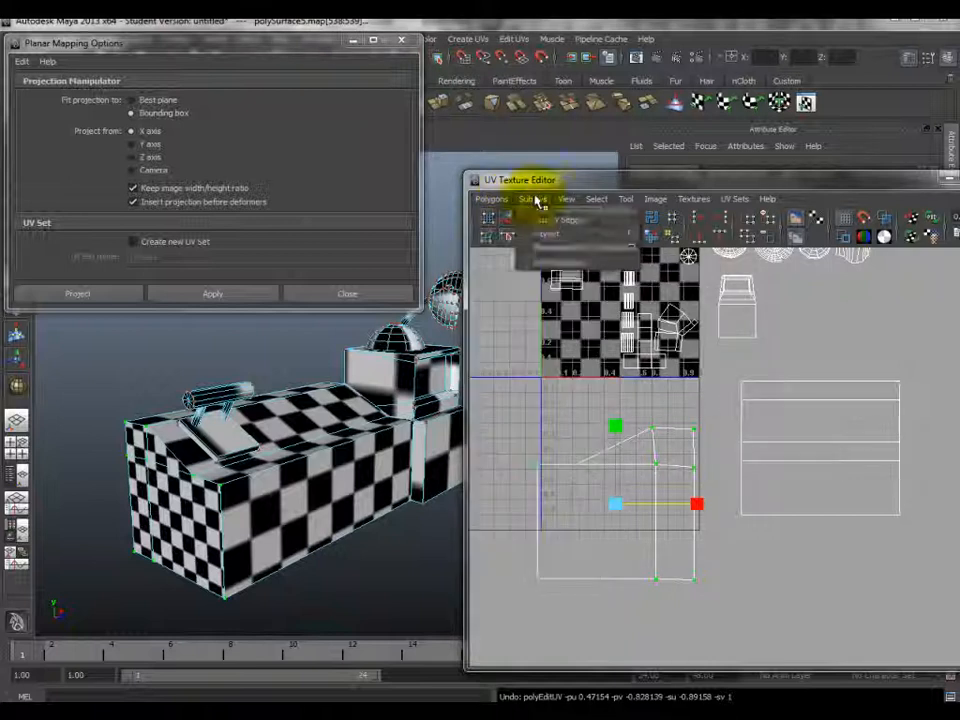
pyautogui.moveTo(621, 203)
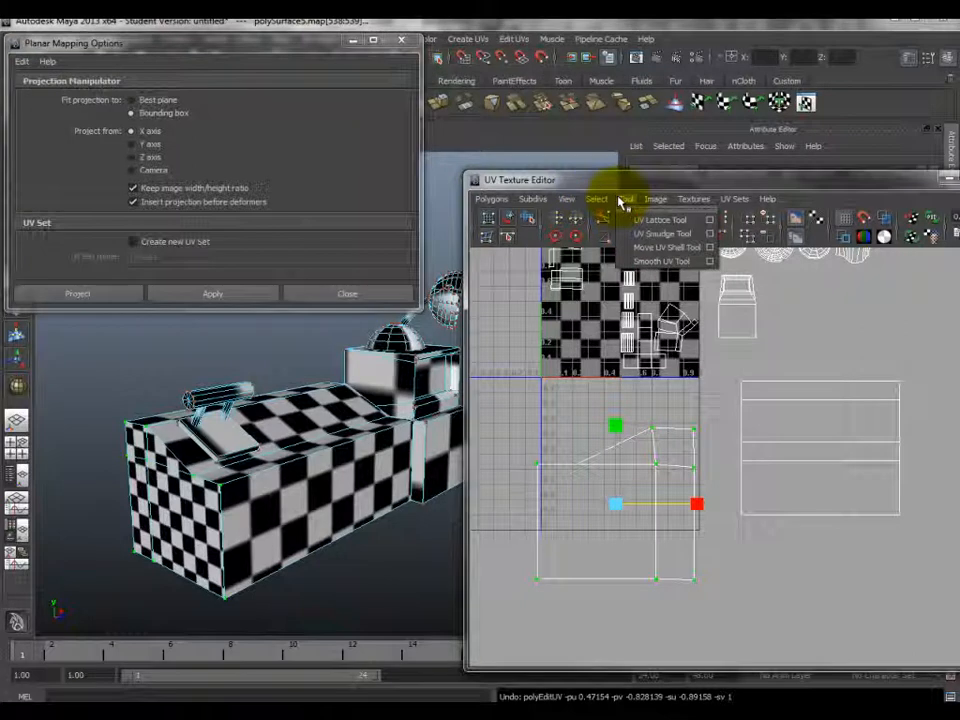
pyautogui.moveTo(505, 205)
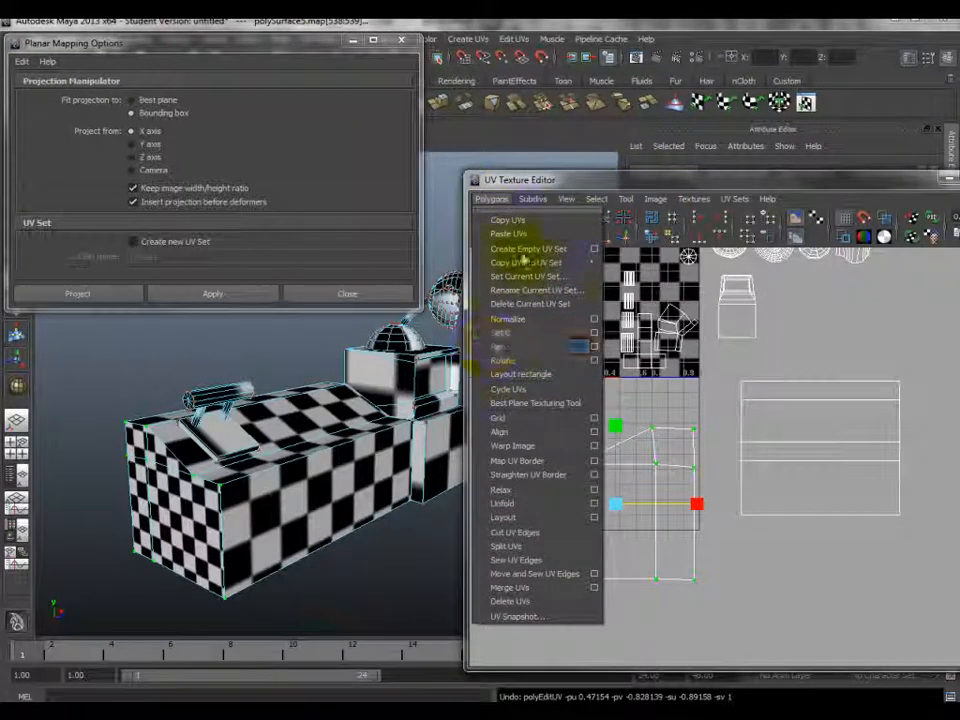
pyautogui.click(494, 340)
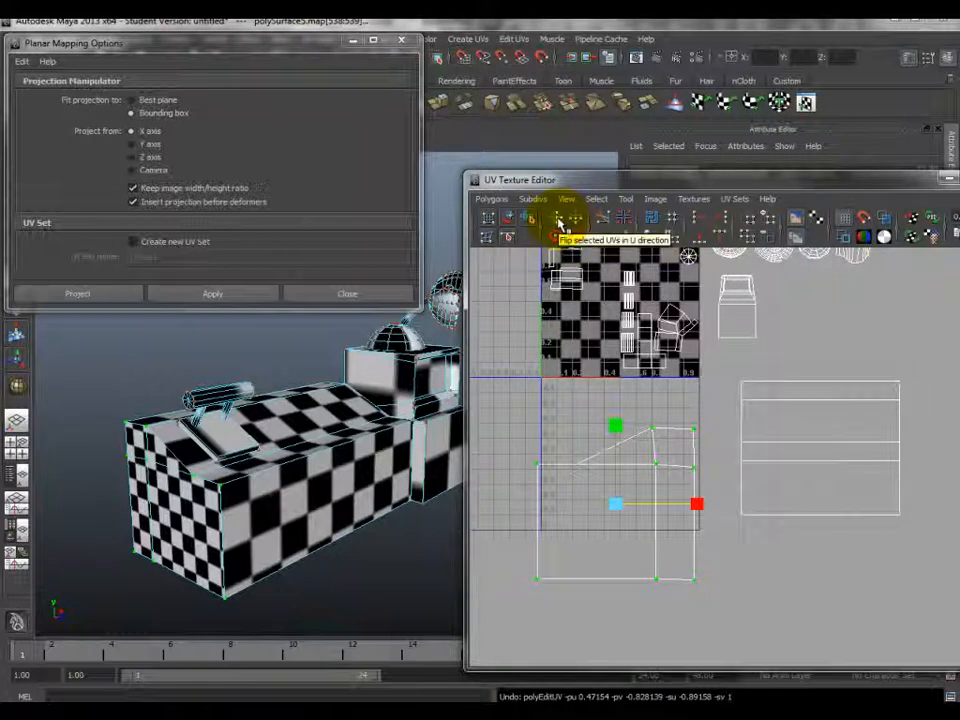
pyautogui.click(560, 224)
pyautogui.click(560, 224)
pyautogui.moveTo(606, 514); pyautogui.dragTo(669, 472)
# - Examine how the flipped end-face shell's edges correspond to the box shell's border edges and the model's edges
pyautogui.moveTo(735, 497); pyautogui.dragTo(735, 465, button='right')
pyautogui.click(715, 489)
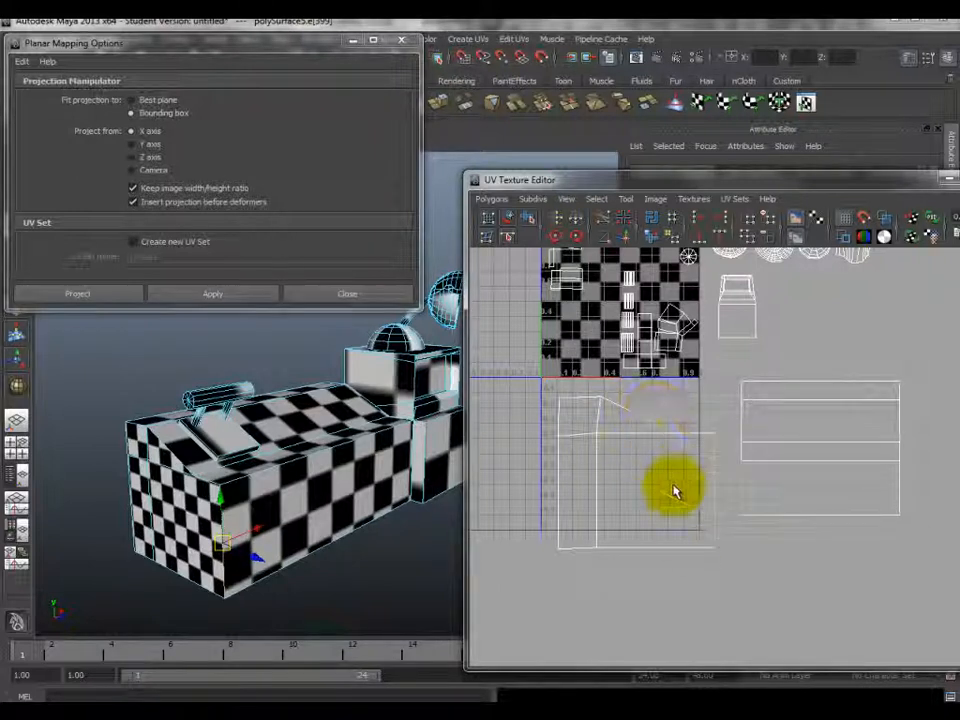
pyautogui.keyDown('alt'); pyautogui.moveTo(735, 476); pyautogui.dragTo(725, 515, button='middle'); pyautogui.keyUp('alt')
pyautogui.scroll(2, 725, 515)
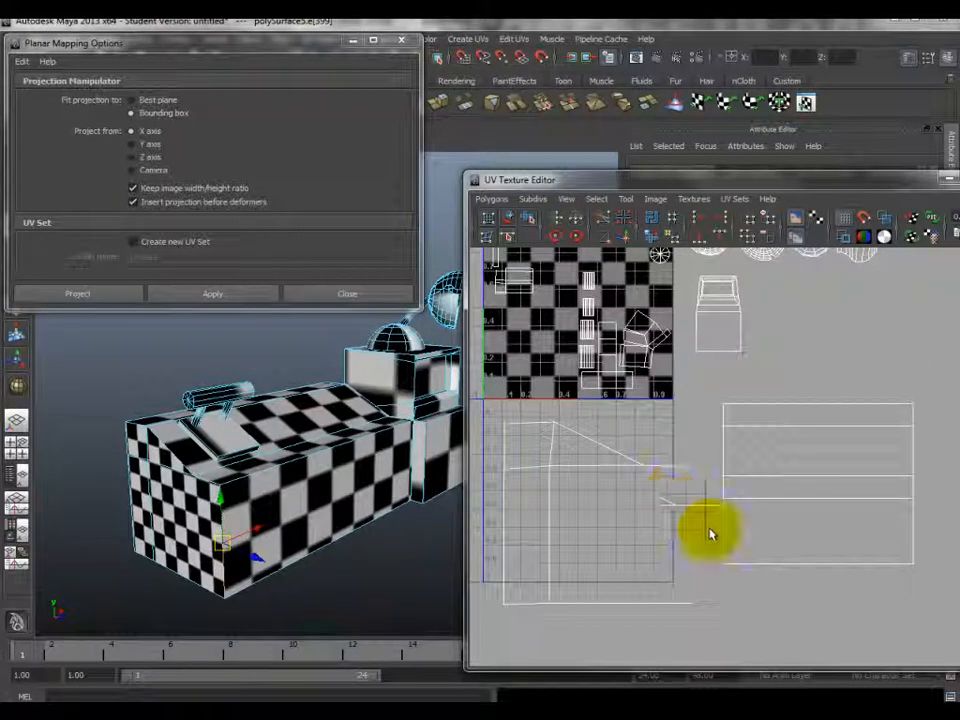
pyautogui.click(578, 468)
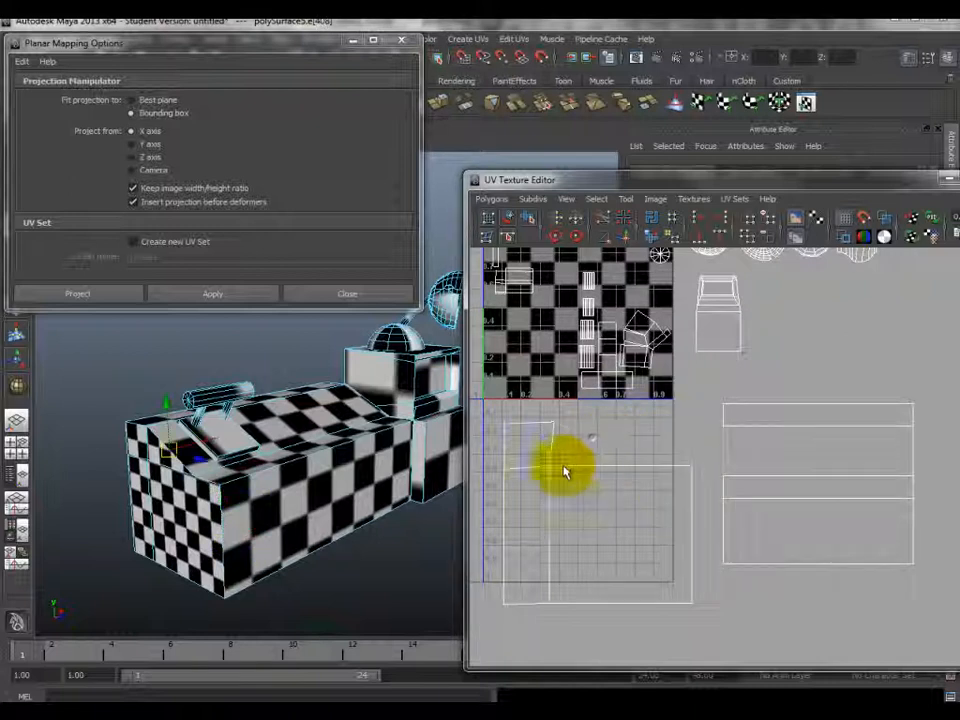
pyautogui.click(721, 492)
pyautogui.click(721, 525)
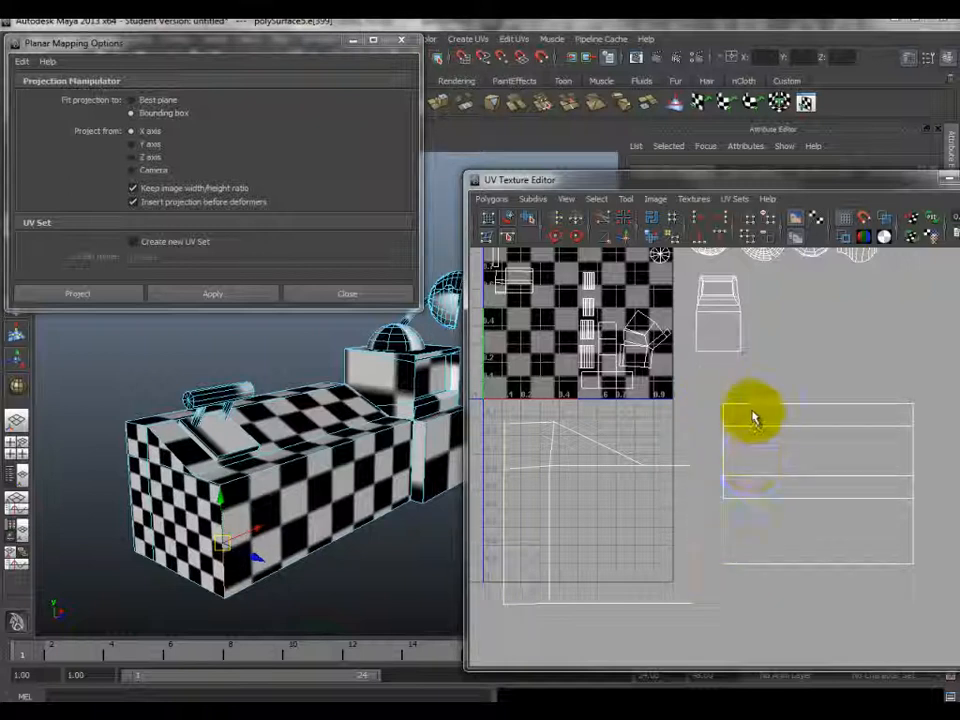
pyautogui.click(522, 430)
pyautogui.click(597, 440)
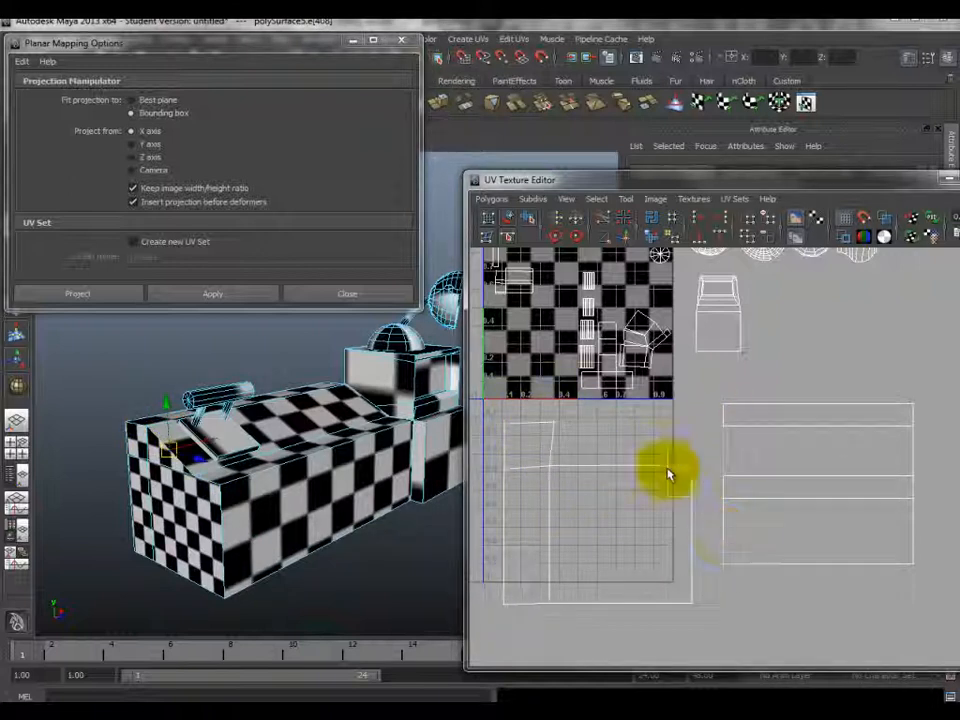
pyautogui.click(600, 439)
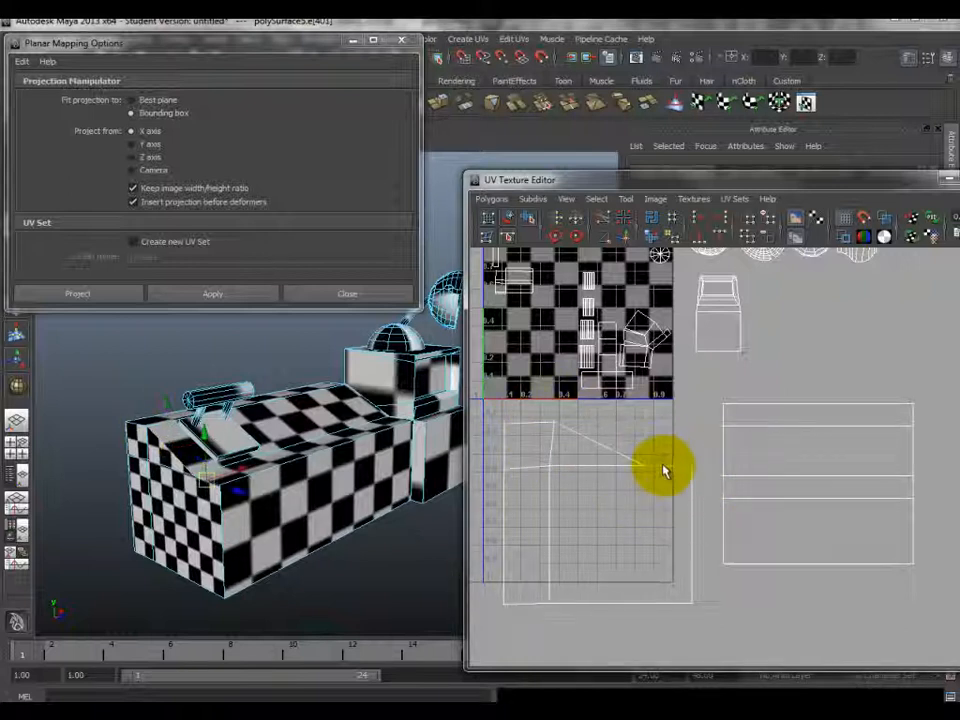
# - Try moving the UVs at the low end of the end-face shell's slope upward and inspect the checker distortion
pyautogui.moveTo(664, 469); pyautogui.dragTo(718, 467, button='right')
pyautogui.moveTo(709, 486); pyautogui.dragTo(669, 350)
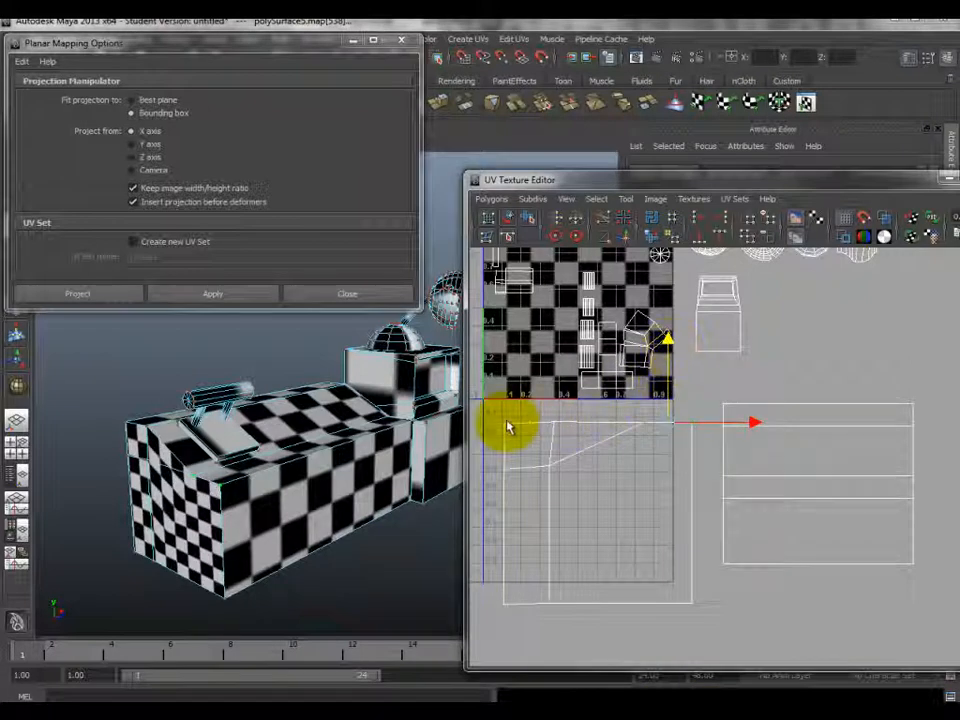
pyautogui.keyDown('alt'); pyautogui.moveTo(253, 505); pyautogui.dragTo(300, 498); pyautogui.keyUp('alt')
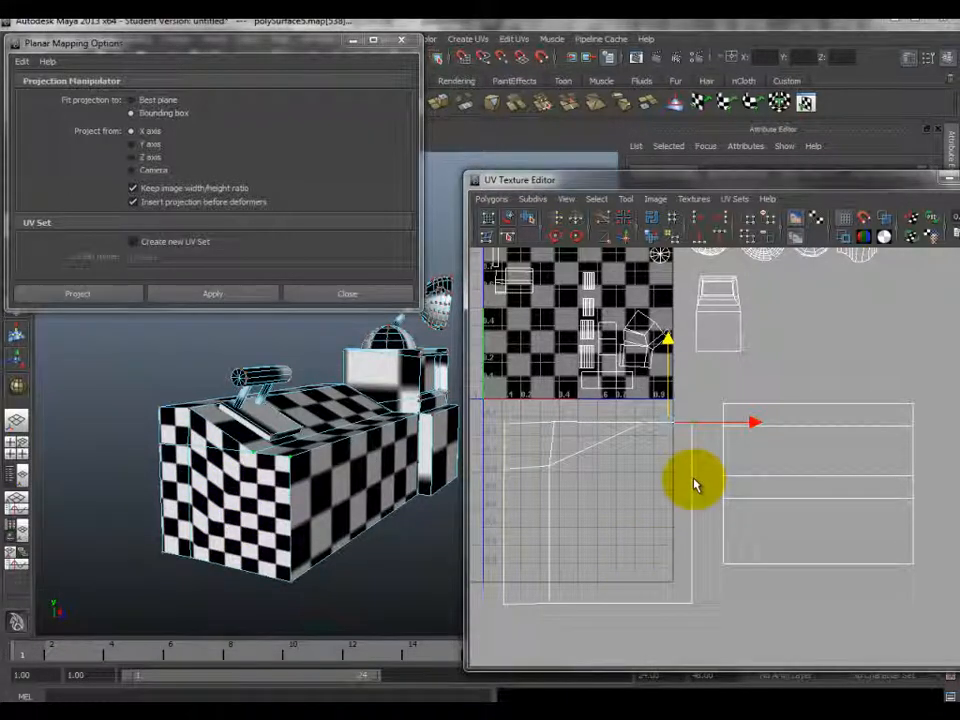
pyautogui.moveTo(641, 418); pyautogui.dragTo(641, 462, button='middle')
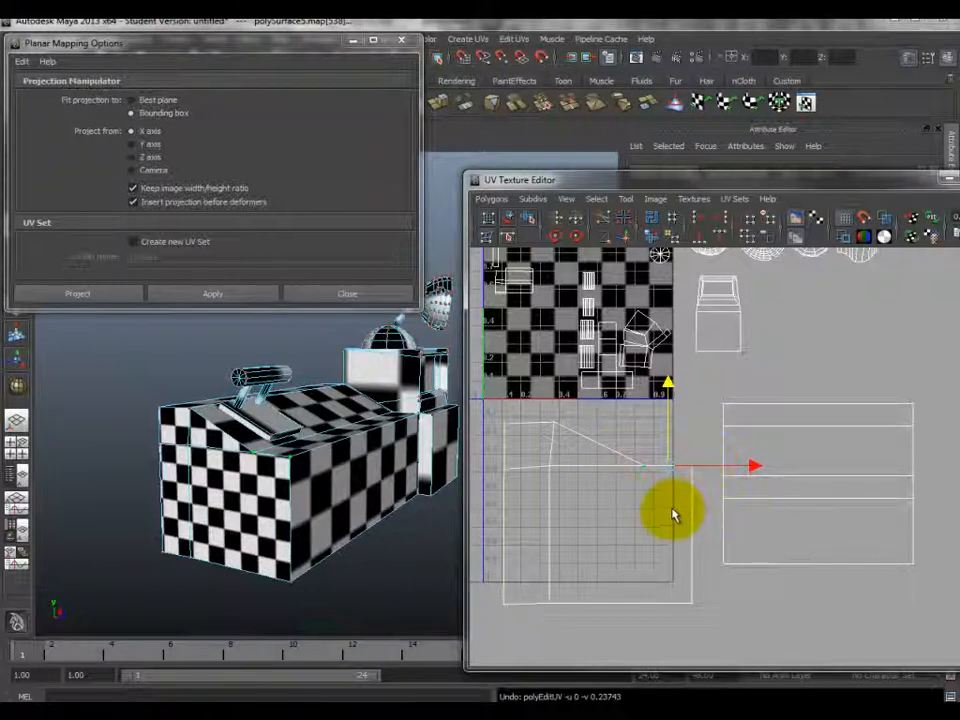
# - Compare the checker size on the end faces with that on the adjoining long side
pyautogui.keyDown('alt'); pyautogui.moveTo(280, 428); pyautogui.dragTo(205, 420); pyautogui.keyUp('alt')
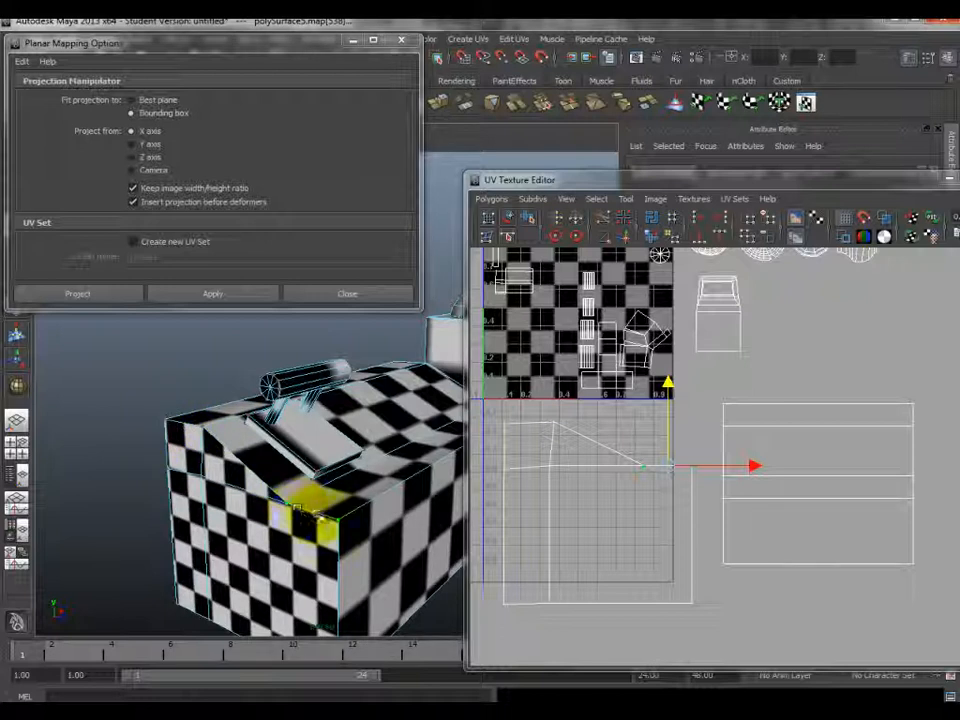
pyautogui.moveTo(261, 454)
pyautogui.keyDown('alt'); pyautogui.mouseDown()
pyautogui.moveTo(270, 429)
pyautogui.moveTo(258, 468)
pyautogui.mouseUp(); pyautogui.keyUp('alt')
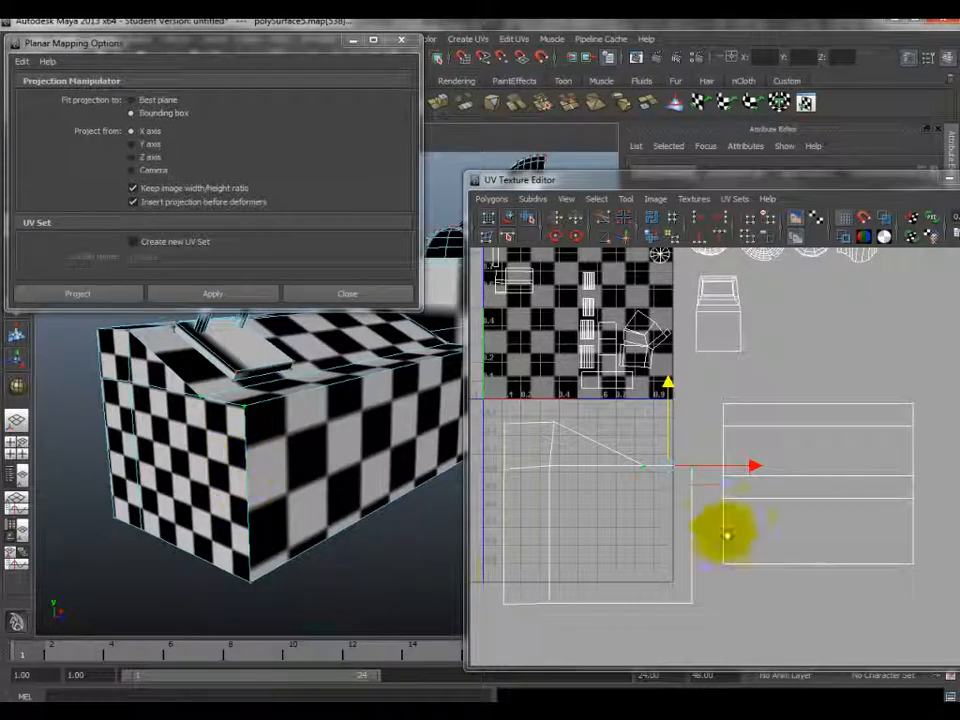
pyautogui.click(673, 507)
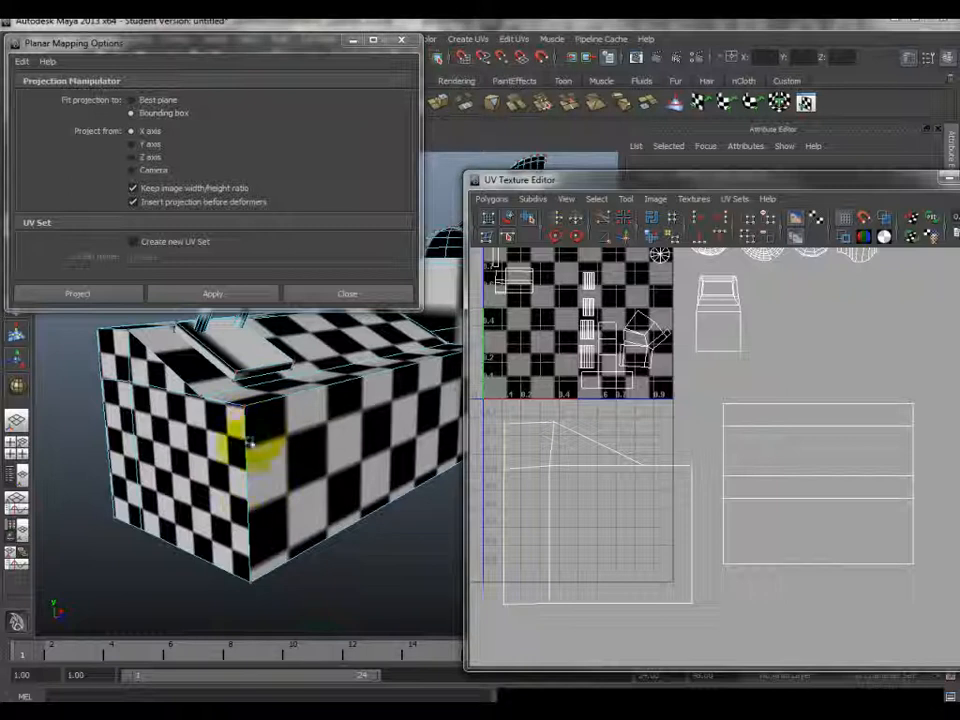
# - Select the whole end-face shell, scale it down uniformly to match the side's checker size, and place it beside the box shell
pyautogui.moveTo(648, 467); pyautogui.dragTo(700, 467, button='right')
pyautogui.moveTo(618, 445); pyautogui.dragTo(651, 480)
pyautogui.moveTo(651, 484); pyautogui.dragTo(700, 450, button='right')
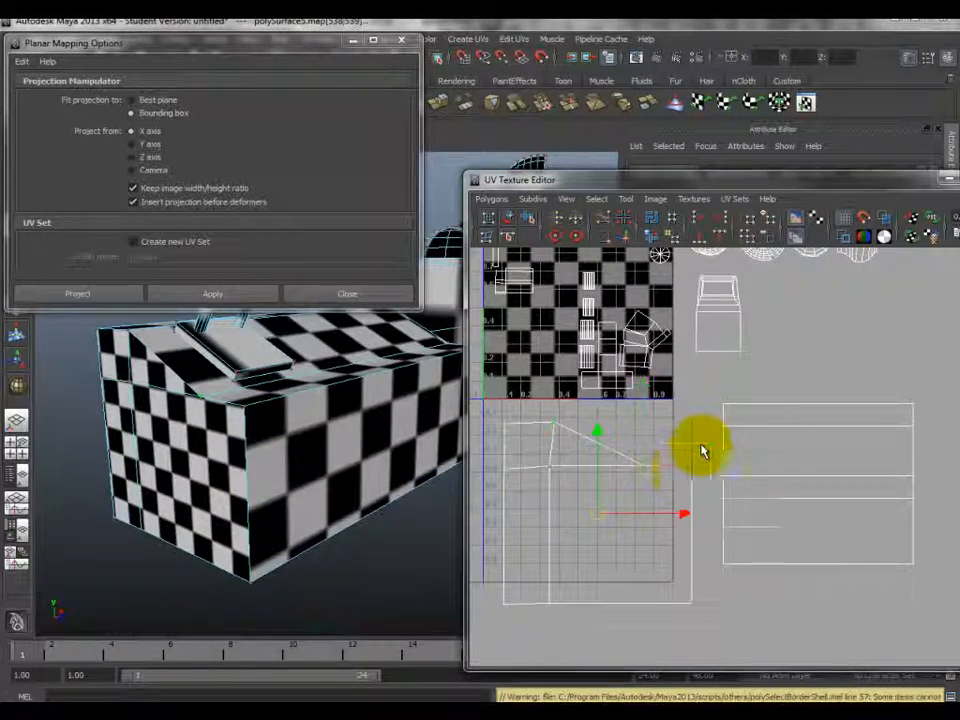
pyautogui.press('r')
pyautogui.moveTo(596, 510); pyautogui.dragTo(654, 516)
pyautogui.press('w')
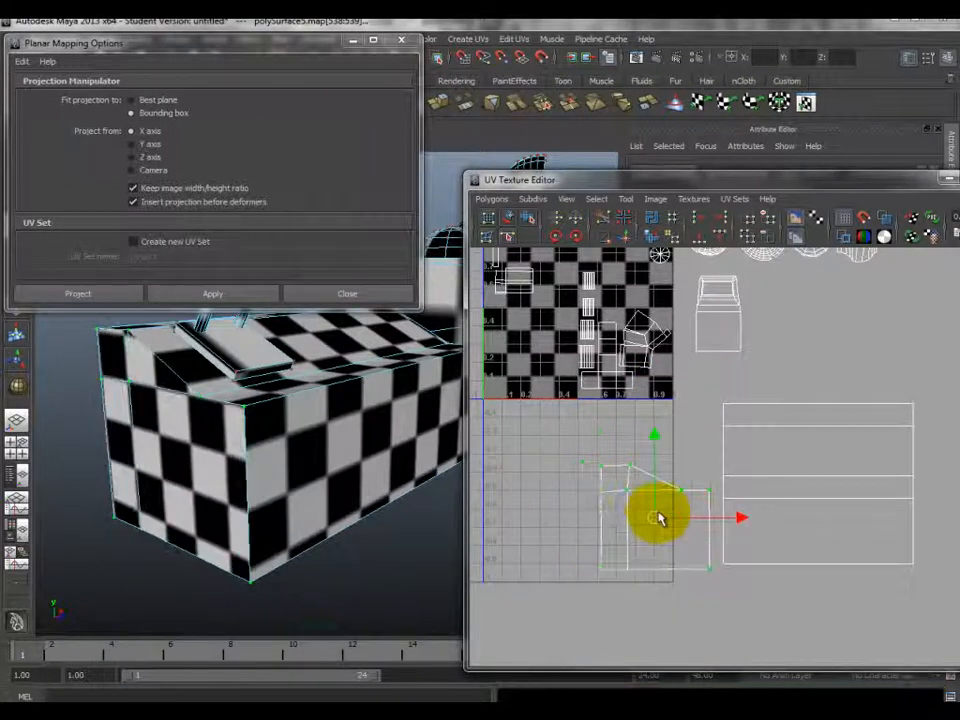
# - Select the vertical border edge shared by the scaled end-face shell and the box shell
pyautogui.scroll(2, 655, 514)
pyautogui.keyDown('alt'); pyautogui.moveTo(676, 522); pyautogui.dragTo(706, 472, button='middle'); pyautogui.keyUp('alt')
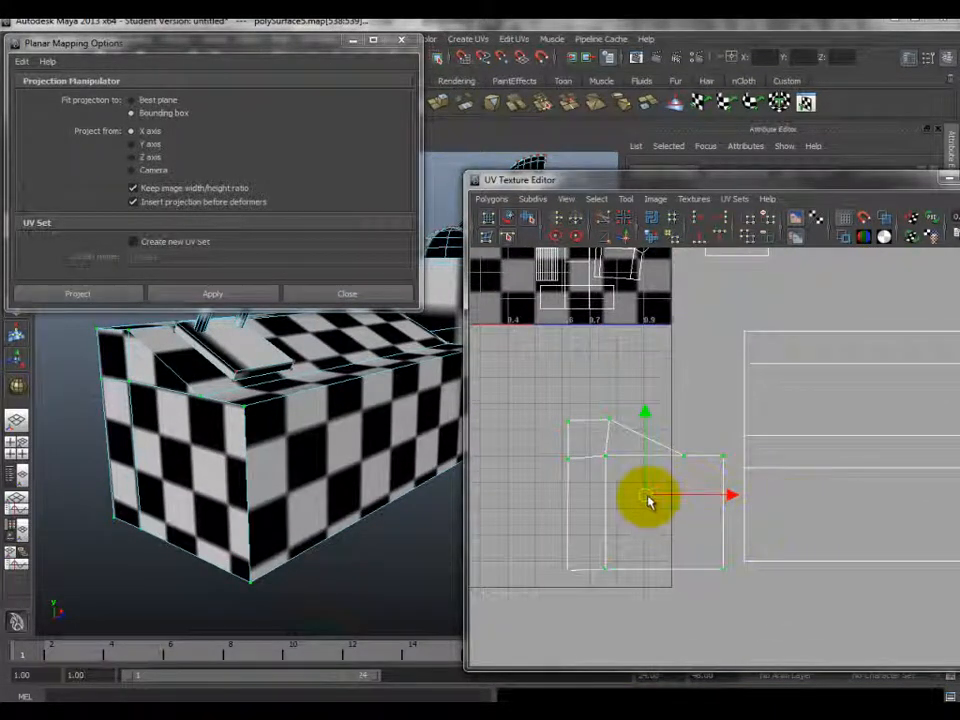
pyautogui.moveTo(725, 509); pyautogui.dragTo(728, 474, button='right')
pyautogui.click(743, 519)
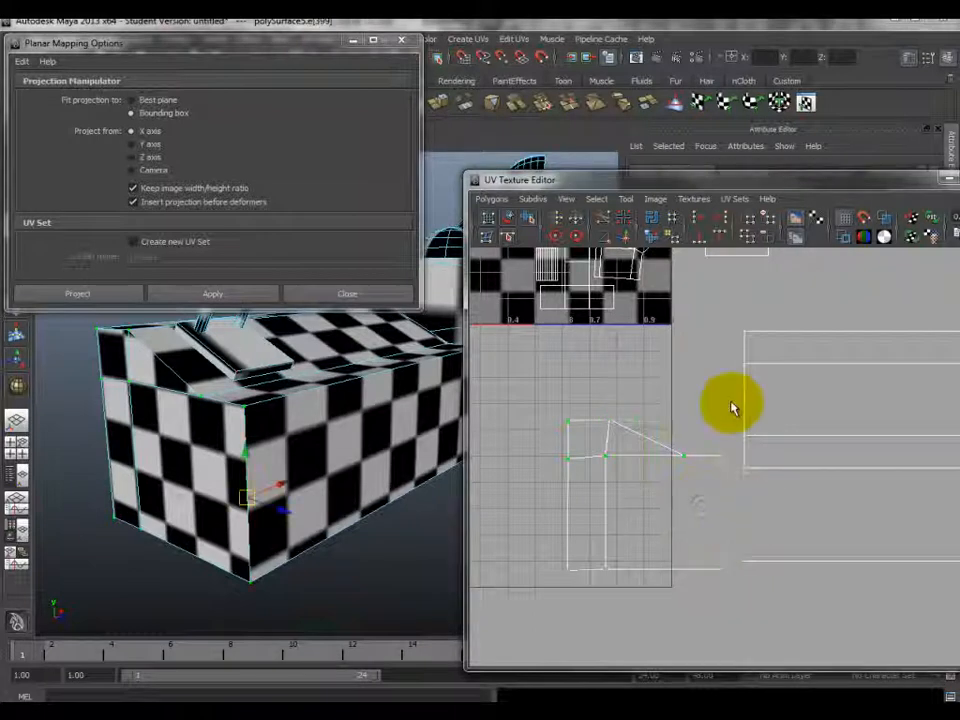
# - Try to sew the end-face shell to the box shell along the selected shared border edge
pyautogui.click(625, 235)
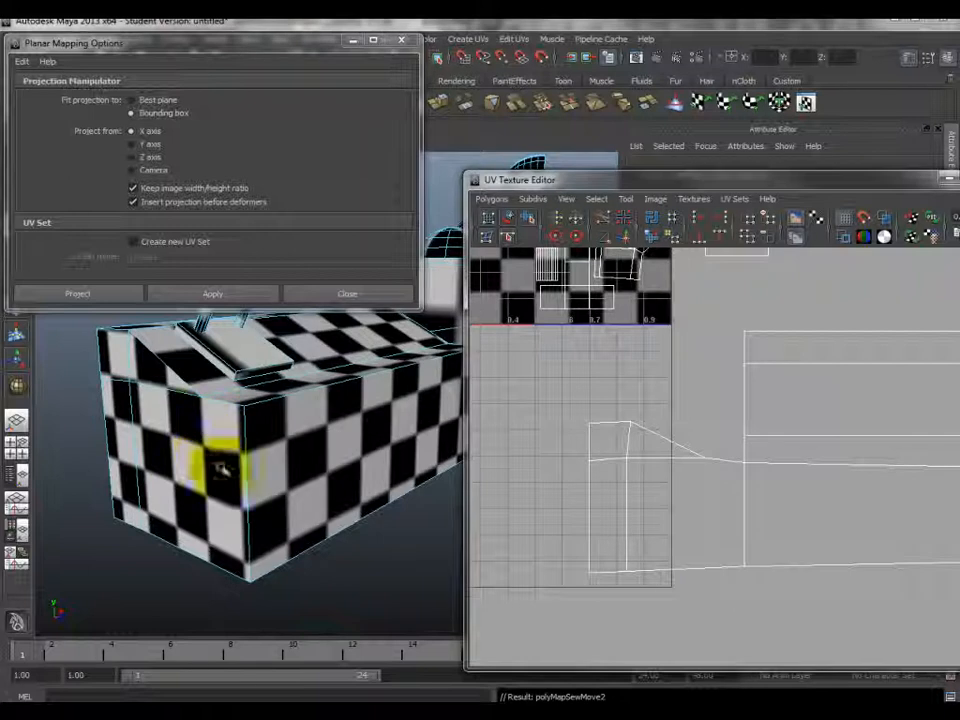
pyautogui.click(705, 489)
# - Select the end-face shell's UVs, scale them down uniformly to match the box side's height, and move the shell flush against the box shell
pyautogui.moveTo(654, 454); pyautogui.dragTo(553, 418, button='right')
pyautogui.press('r')
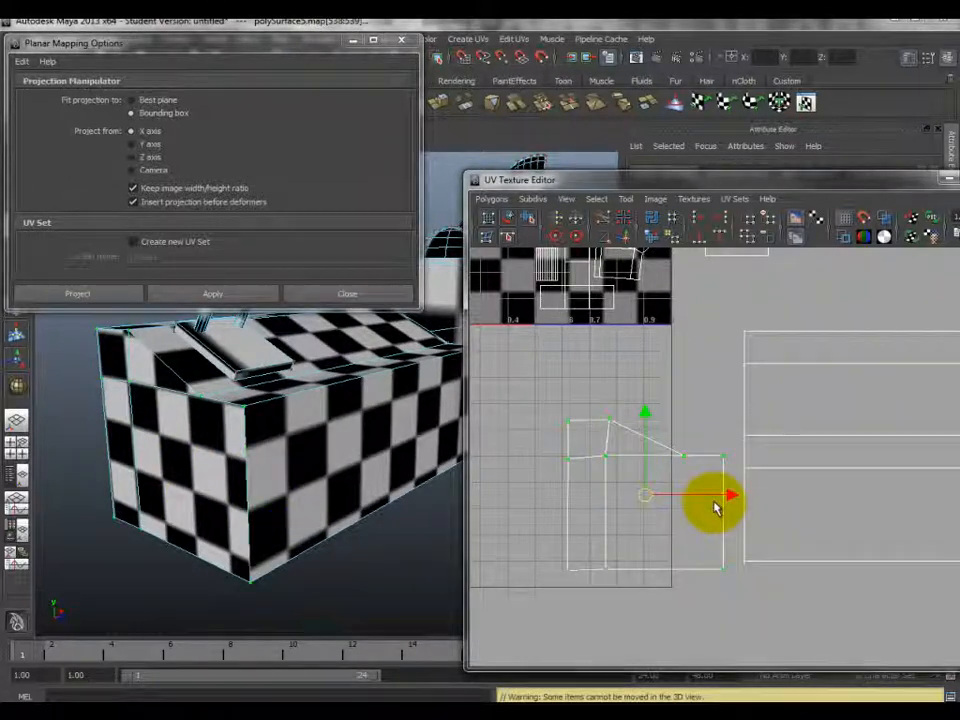
pyautogui.moveTo(643, 500); pyautogui.dragTo(762, 546)
pyautogui.keyDown('alt'); pyautogui.moveTo(762, 546); pyautogui.dragTo(810, 497, button='middle'); pyautogui.keyUp('alt')
pyautogui.scroll(2, 720, 519)
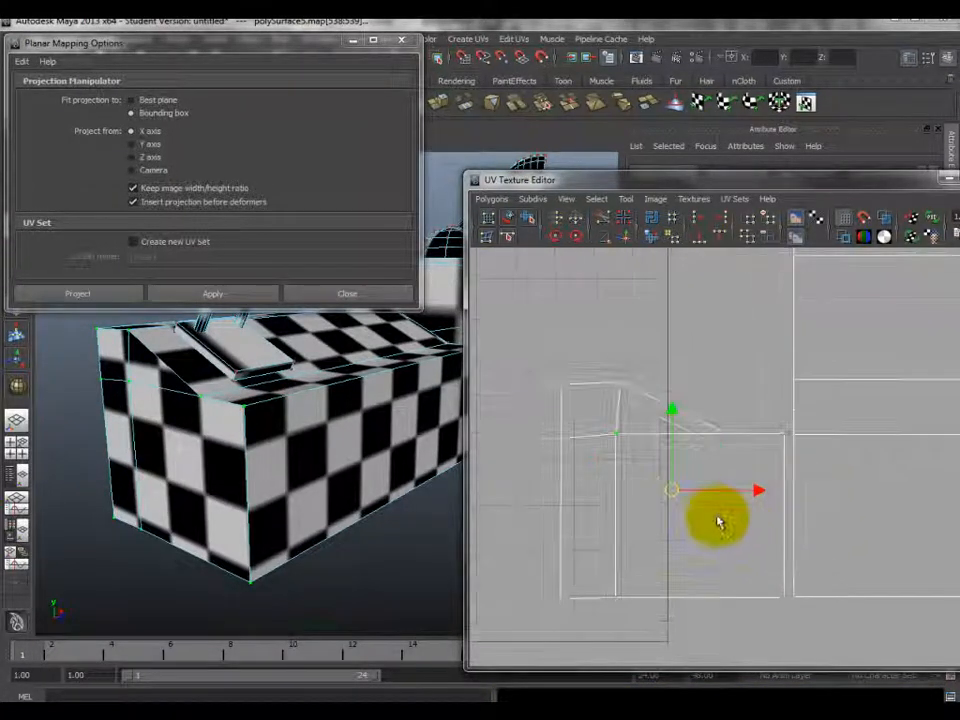
pyautogui.moveTo(680, 497); pyautogui.dragTo(676, 497)
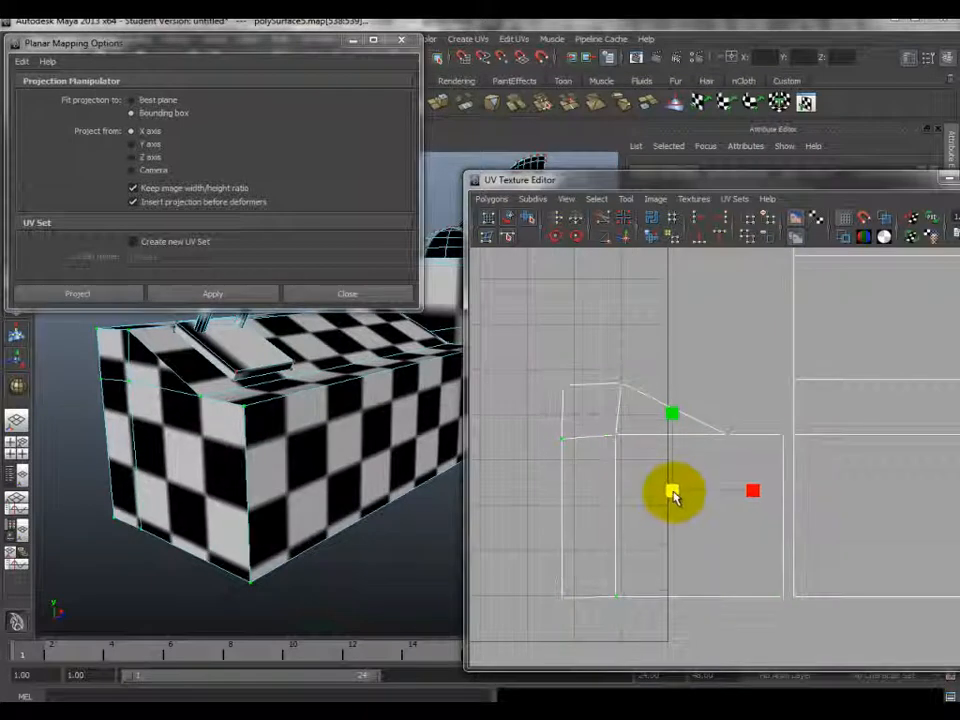
pyautogui.press('w')
pyautogui.moveTo(754, 497); pyautogui.dragTo(762, 497)
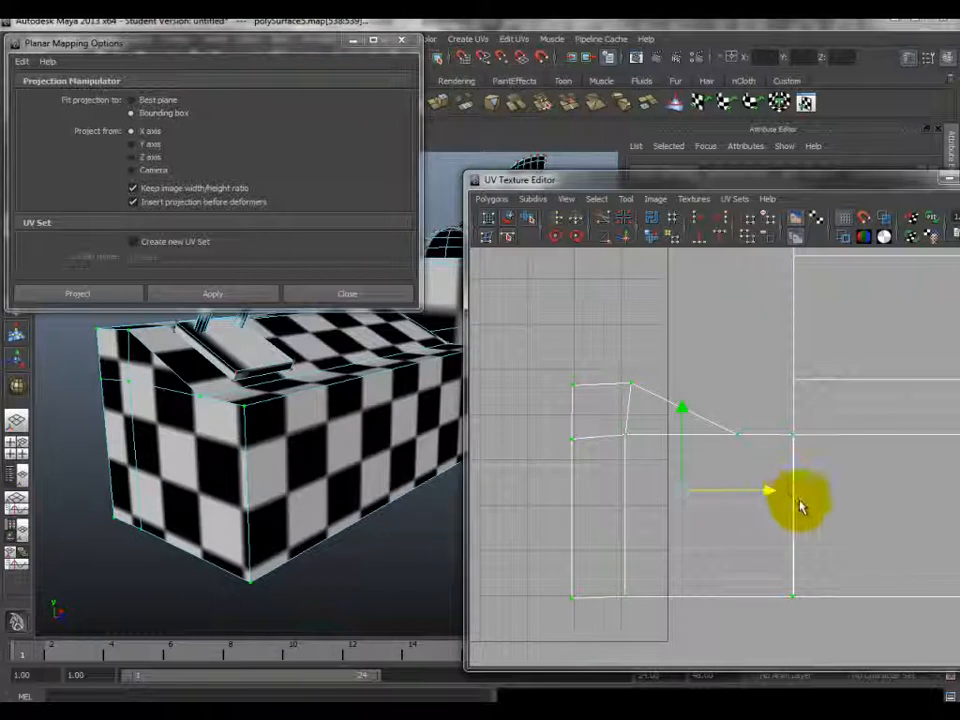
# - Select the vertical edge shared by the aligned end-face and box shells, and apply Move and Sew to it
pyautogui.rightClick(798, 510)
pyautogui.moveTo(793, 478); pyautogui.dragTo(806, 512, button='middle')
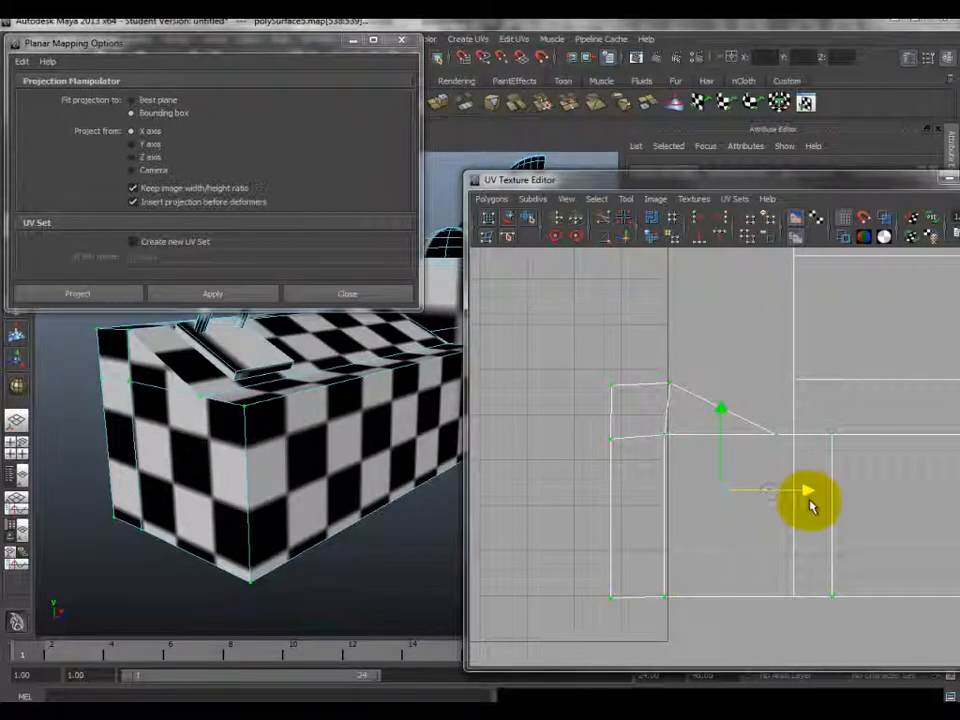
pyautogui.hotkey('ctrl', 'z')
pyautogui.moveTo(808, 470); pyautogui.dragTo(784, 467, button='right')
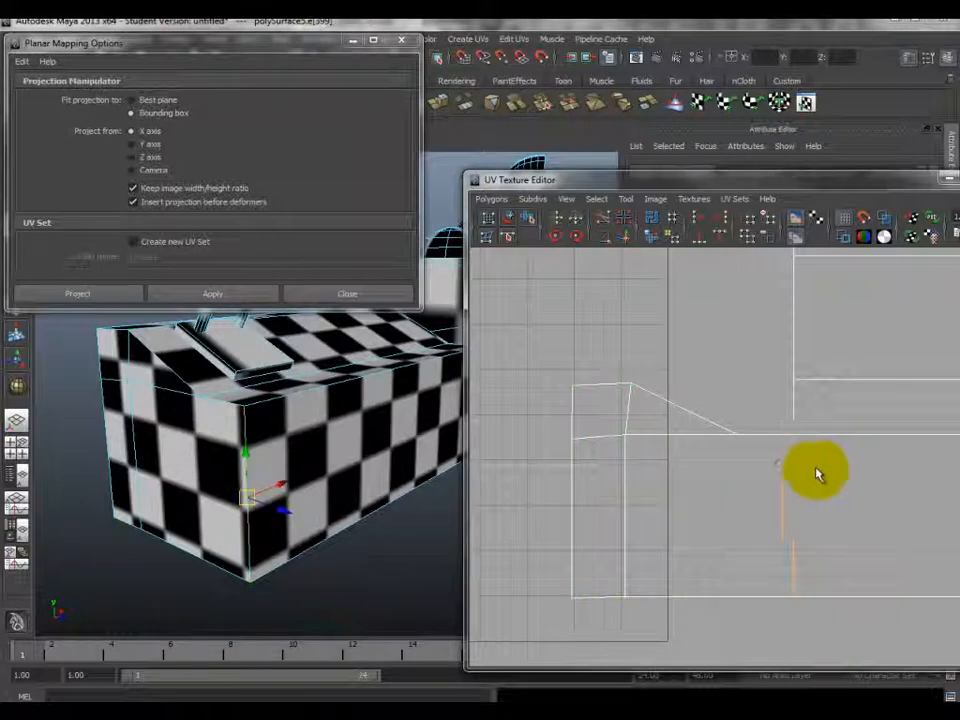
pyautogui.click(626, 245)
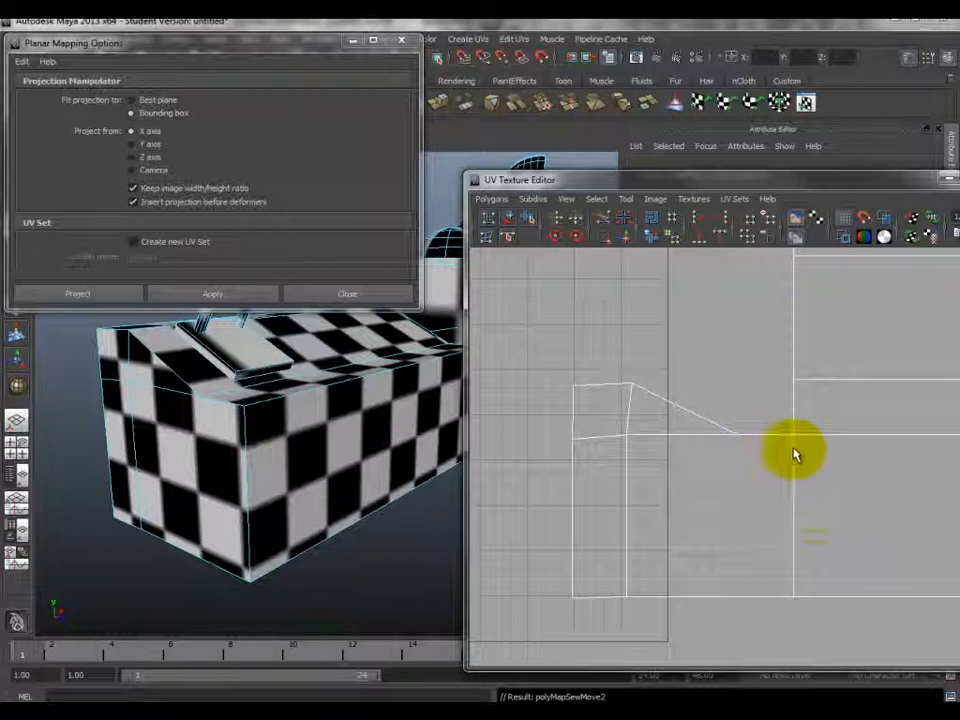
# - Select the lengthwise edges dividing the box shell's strips and apply Move and Sew to them
pyautogui.keyDown('alt'); pyautogui.moveTo(797, 496); pyautogui.dragTo(692, 484, button='middle'); pyautogui.keyUp('alt')
pyautogui.keyDown('alt'); pyautogui.moveTo(692, 484); pyautogui.dragTo(666, 497, button='right'); pyautogui.keyUp('alt')
pyautogui.keyDown('alt'); pyautogui.moveTo(757, 450); pyautogui.dragTo(701, 478, button='middle'); pyautogui.keyUp('alt')
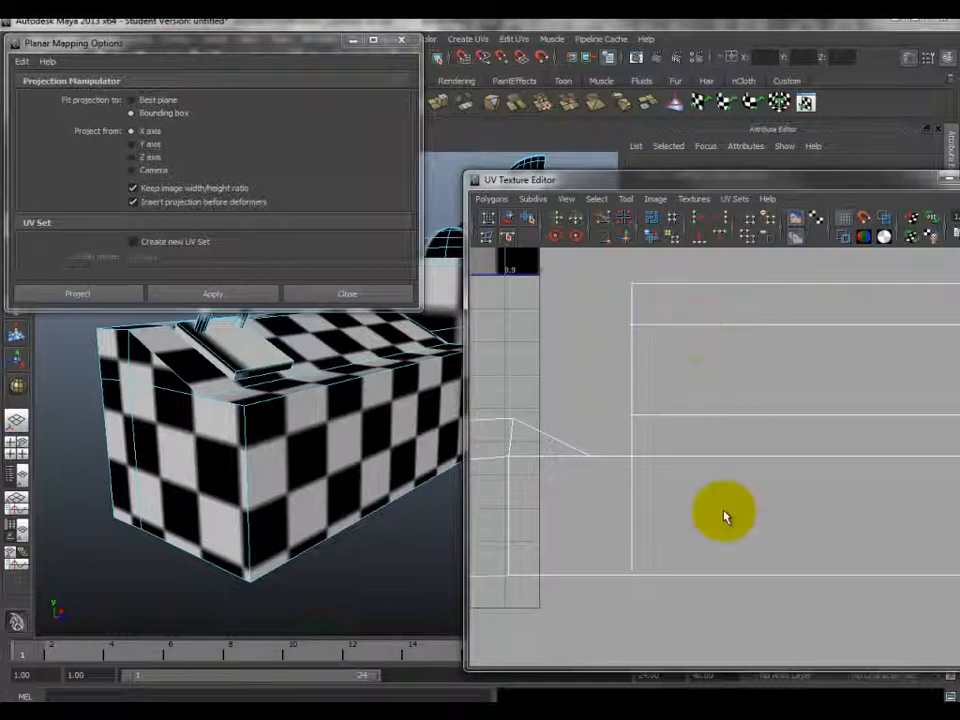
pyautogui.click(724, 456)
pyautogui.click(633, 497)
pyautogui.keyDown('alt'); pyautogui.moveTo(716, 473); pyautogui.dragTo(684, 489, button='right'); pyautogui.keyUp('alt')
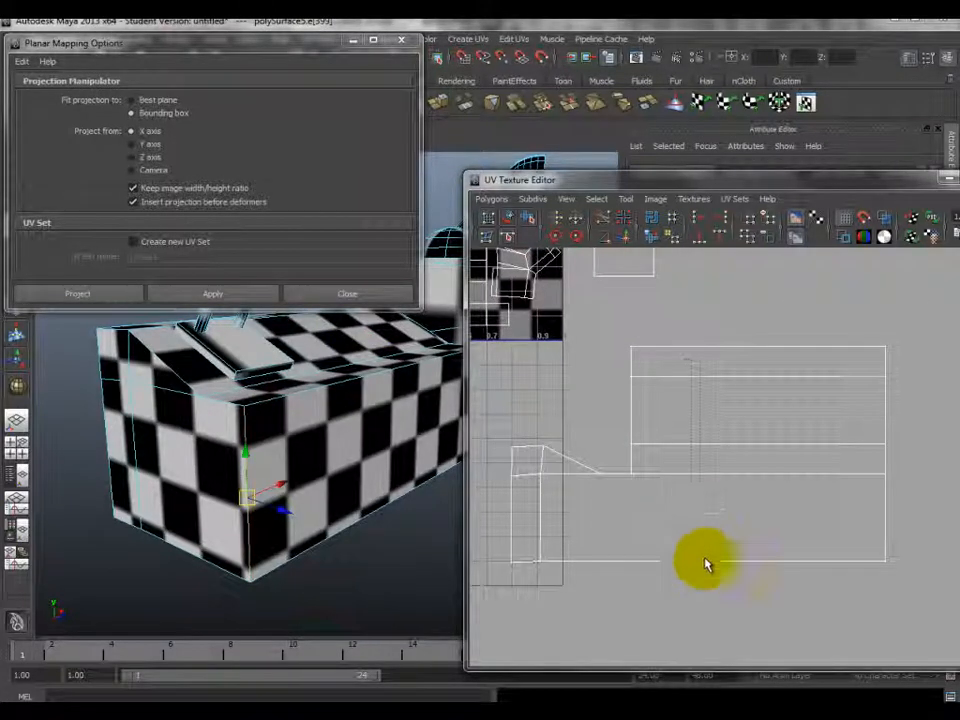
pyautogui.moveTo(705, 558); pyautogui.dragTo(712, 520)
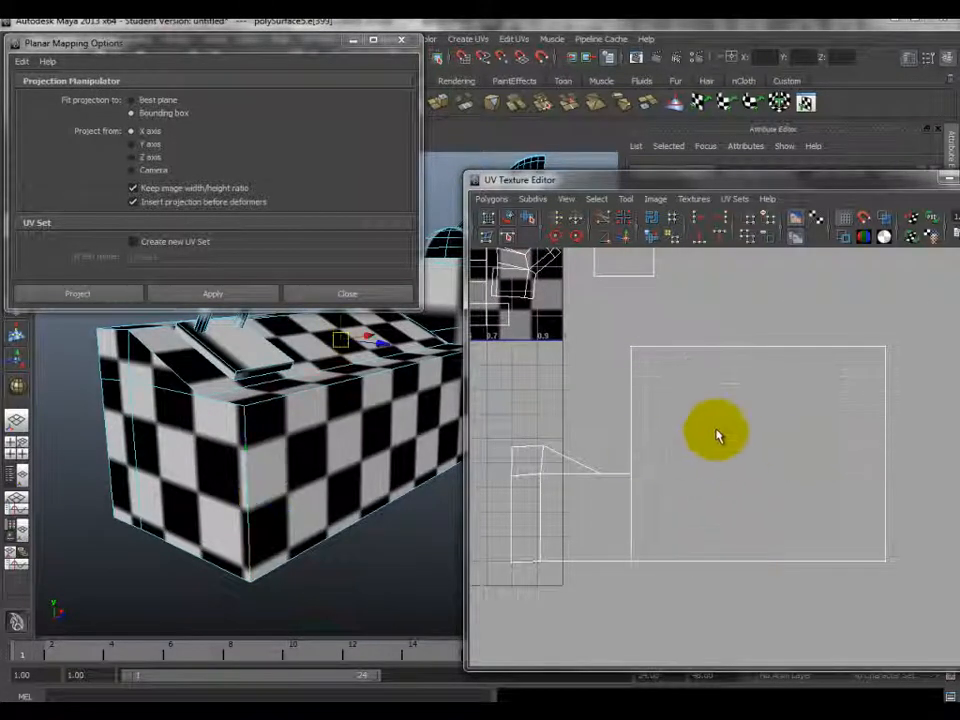
pyautogui.click(626, 240)
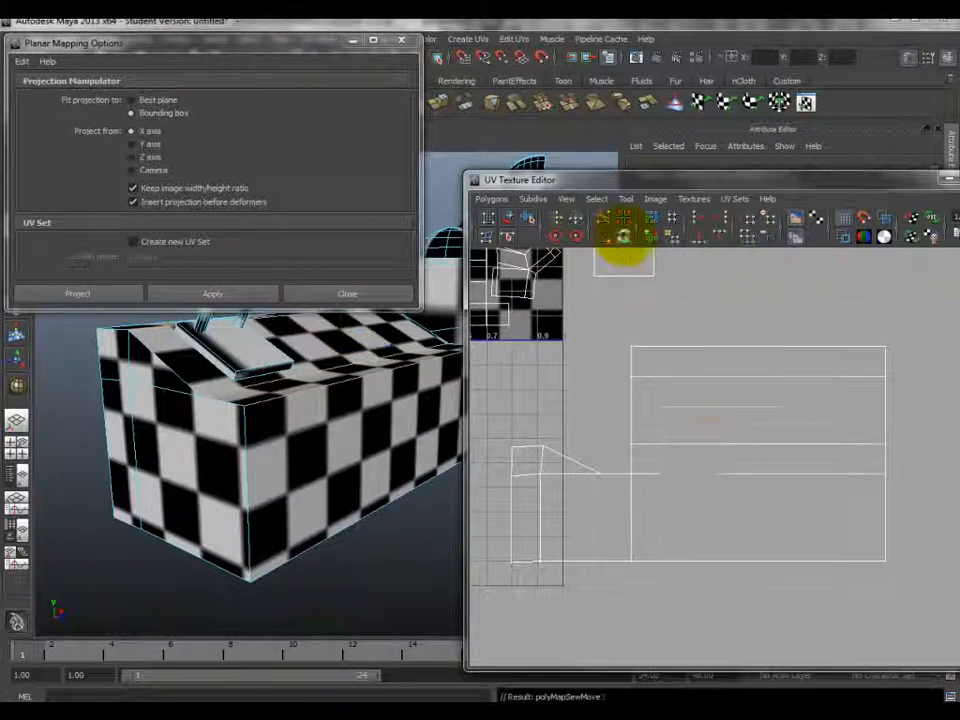
# - Try to sew the box shell's upper border edges to the matching top edges of the end faces, and undo the sew
pyautogui.moveTo(712, 370); pyautogui.dragTo(716, 557)
pyautogui.keyDown('ctrl'); pyautogui.click(687, 375); pyautogui.keyUp('ctrl')
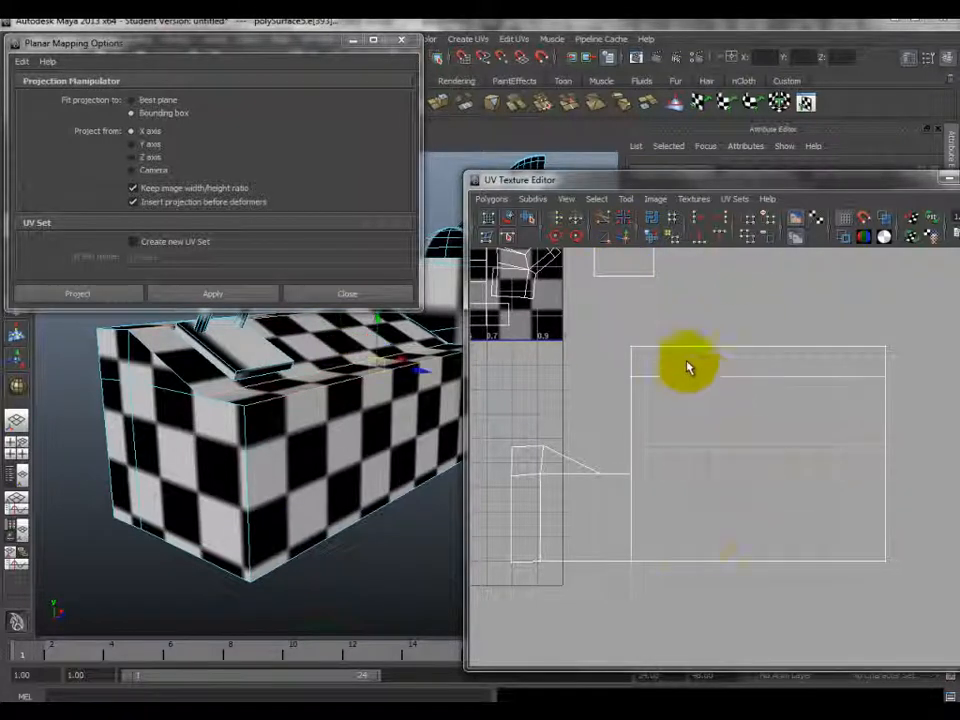
pyautogui.click(691, 450)
pyautogui.moveTo(689, 367); pyautogui.dragTo(722, 531)
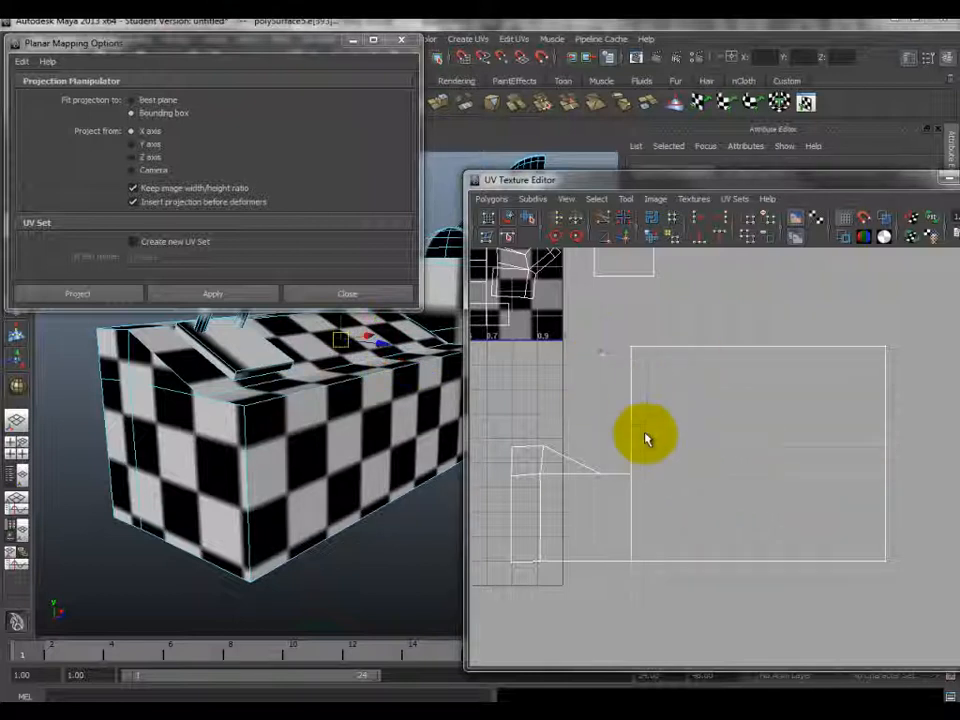
pyautogui.scroll(-4, 634, 414)
pyautogui.click(637, 418)
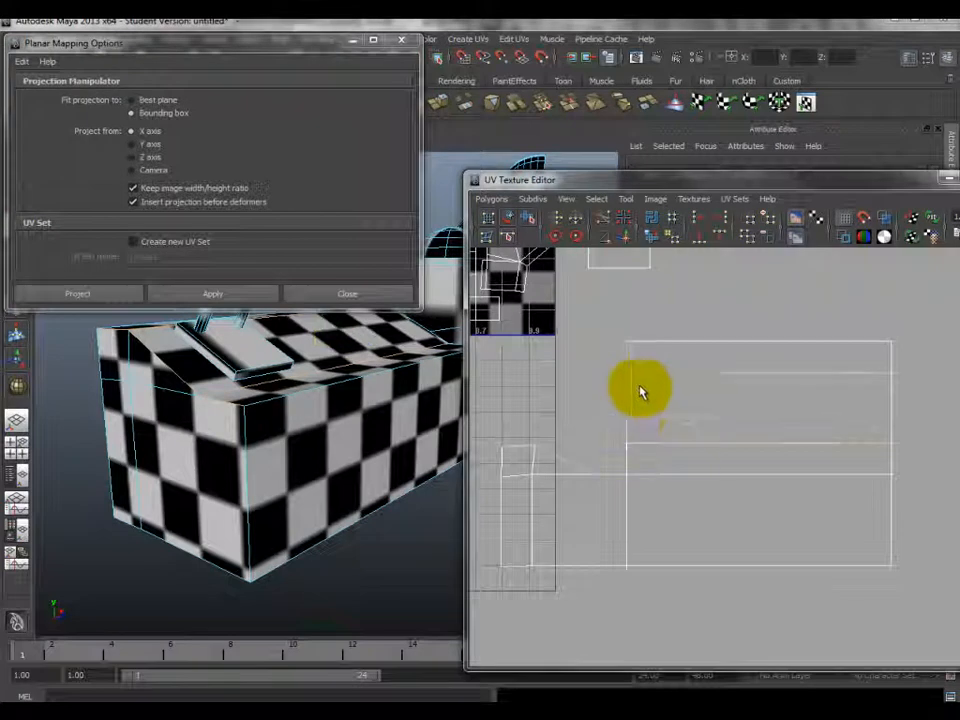
pyautogui.moveTo(626, 358); pyautogui.dragTo(647, 446)
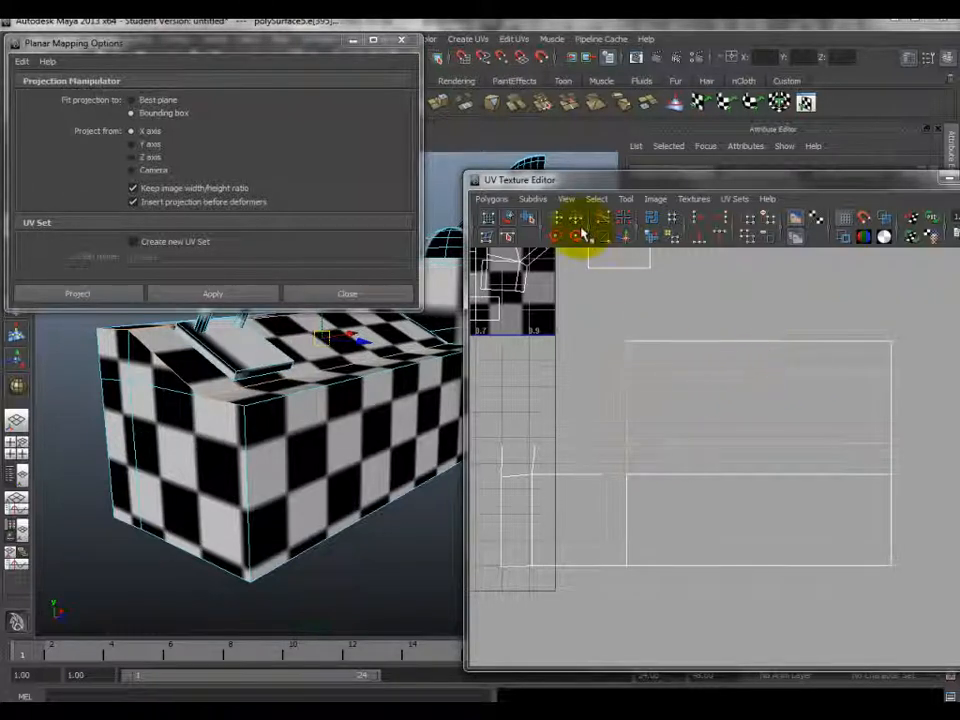
pyautogui.click(620, 238)
pyautogui.keyDown('alt'); pyautogui.moveTo(360, 420); pyautogui.dragTo(282, 398); pyautogui.keyUp('alt')
pyautogui.hotkey('ctrl', 'z')
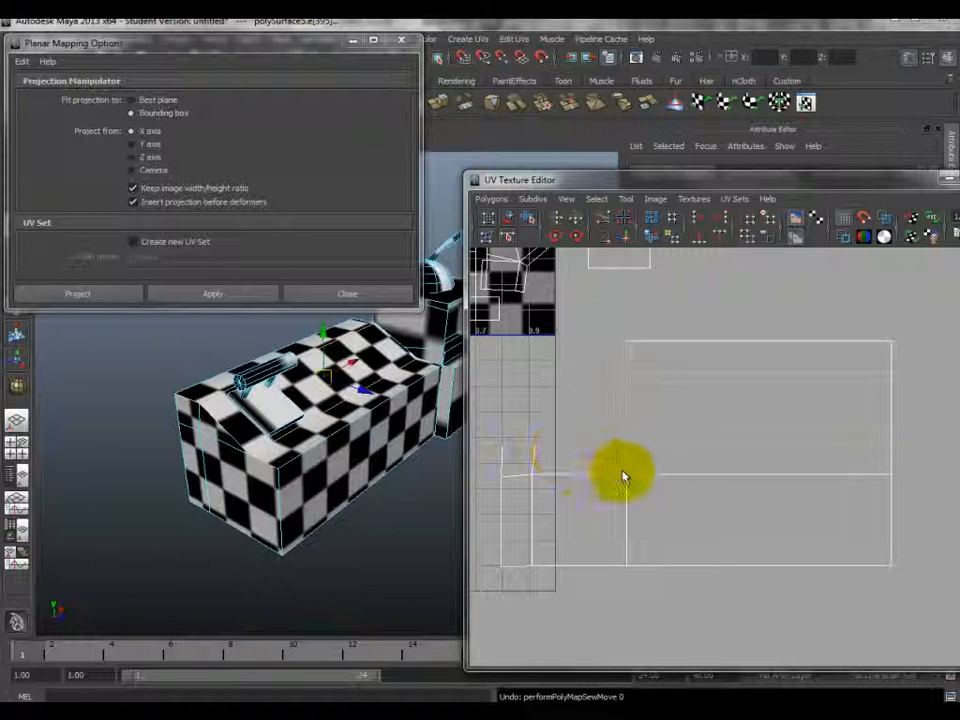
# - Select the end faces' top and sloped edges individually to find their matching border edges on the box shell
pyautogui.click(511, 438)
pyautogui.click(517, 444)
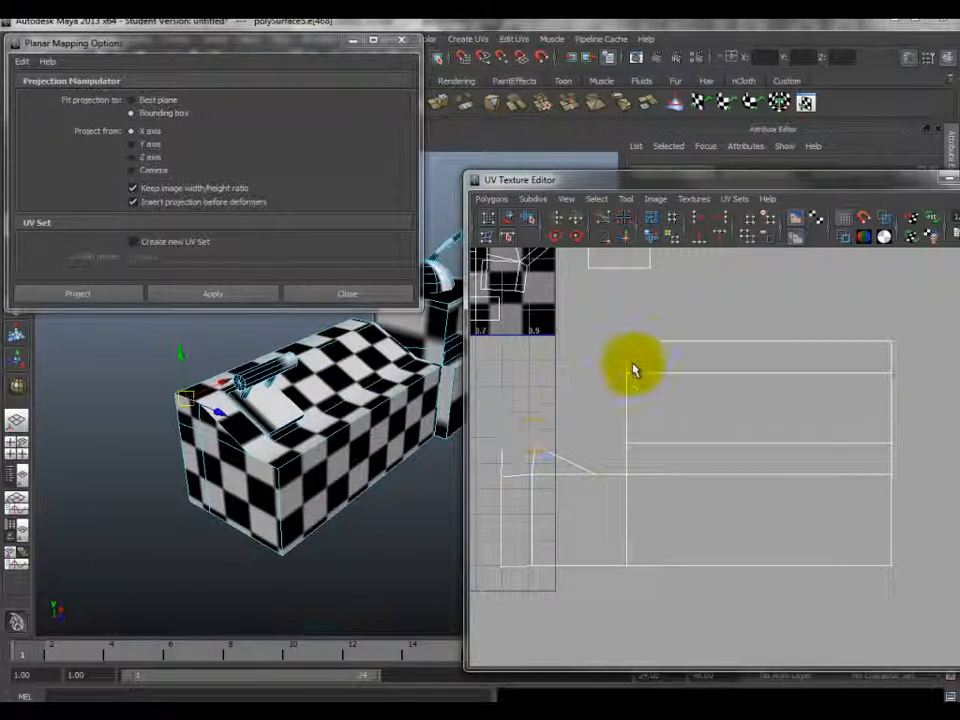
pyautogui.click(559, 468)
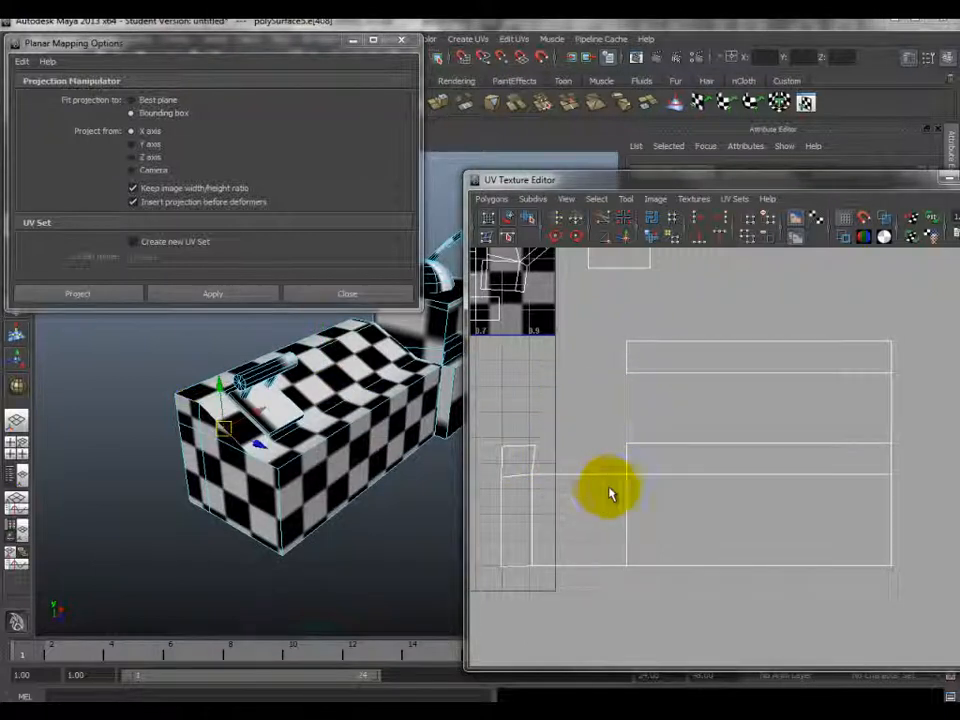
pyautogui.keyDown('alt'); pyautogui.moveTo(321, 453); pyautogui.dragTo(322, 440); pyautogui.keyUp('alt')
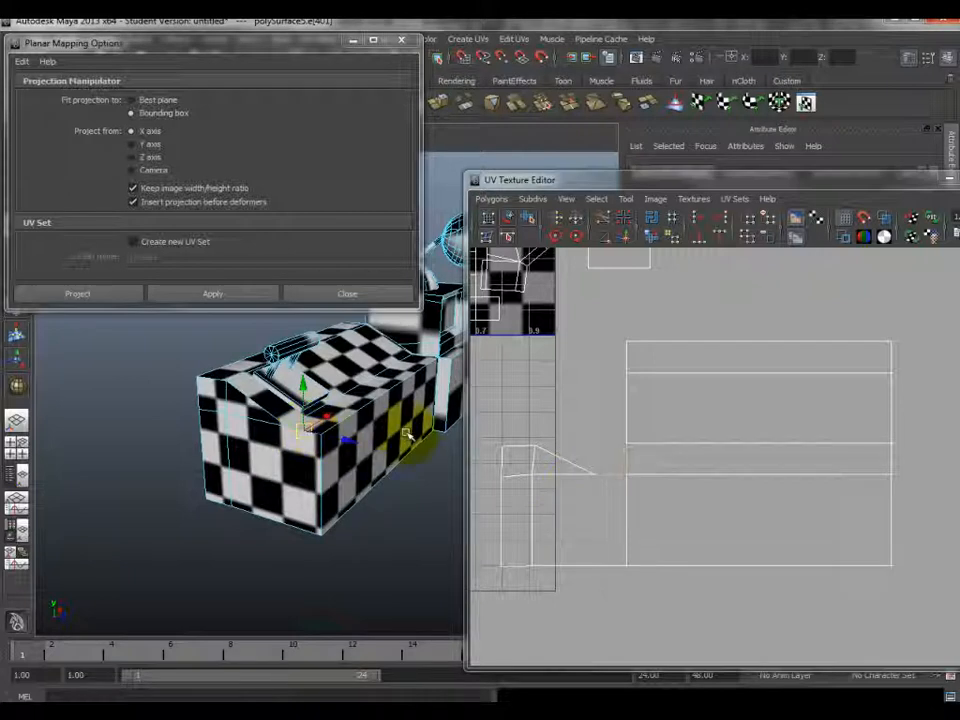
# - Return to object mode and examine the checker proportions across the box's sides, end and sloped top
pyautogui.keyDown('alt'); pyautogui.moveTo(396, 438); pyautogui.dragTo(306, 465); pyautogui.keyUp('alt')
pyautogui.moveTo(300, 446); pyautogui.dragTo(342, 426, button='right')
pyautogui.scroll(-4, 690, 415)
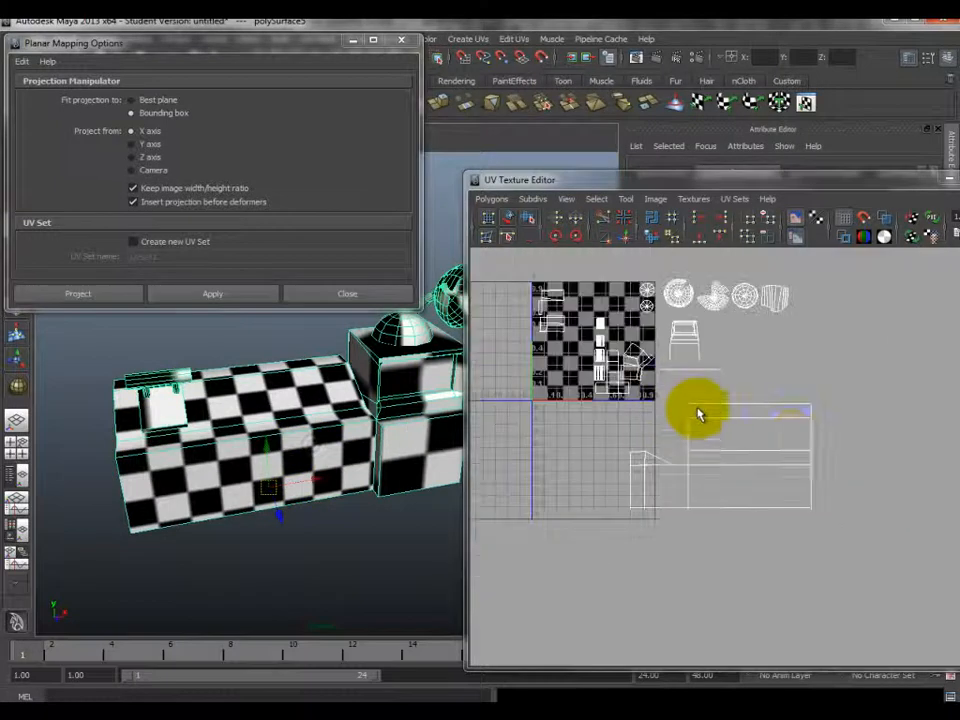
pyautogui.keyDown('alt'); pyautogui.moveTo(400, 440); pyautogui.dragTo(215, 468); pyautogui.keyUp('alt')
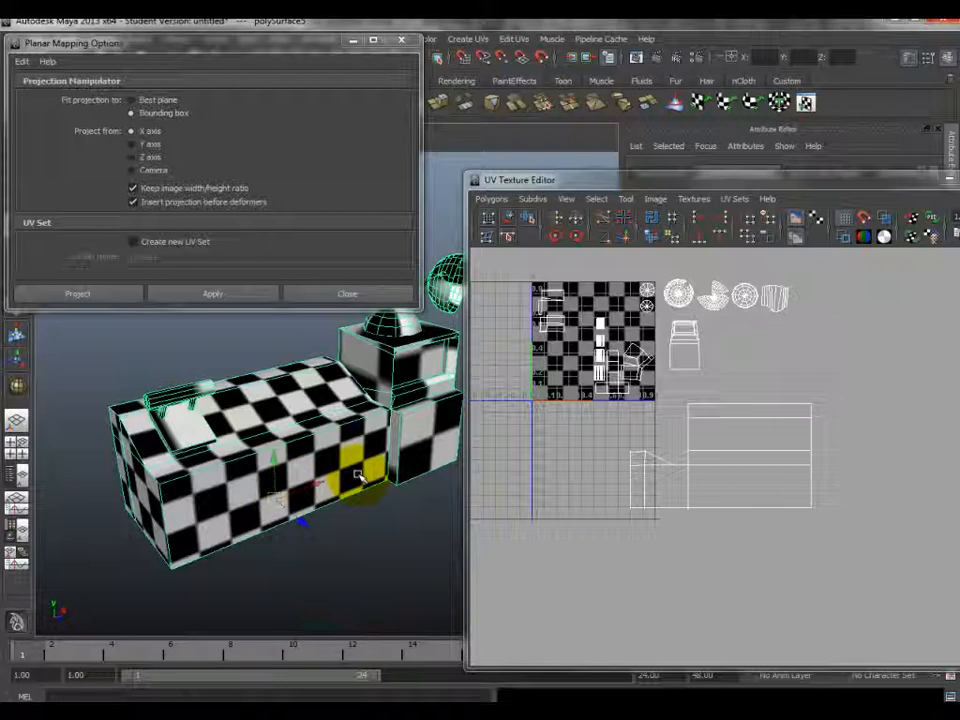
pyautogui.keyDown('alt'); pyautogui.moveTo(337, 441); pyautogui.dragTo(340, 388); pyautogui.keyUp('alt')
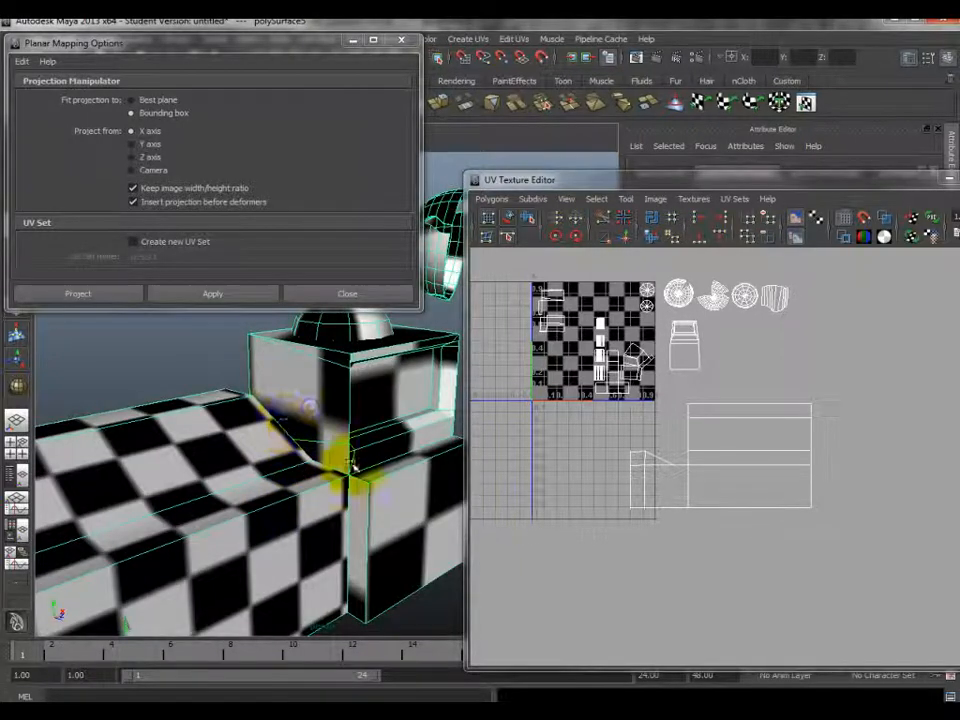
# - Select the neighbouring block's face above the box and the narrow vertical strip face below it to locate their UVs
pyautogui.keyDown('alt'); pyautogui.moveTo(341, 457); pyautogui.dragTo(335, 470); pyautogui.keyUp('alt')
pyautogui.keyDown('alt'); pyautogui.moveTo(296, 392); pyautogui.dragTo(332, 386); pyautogui.keyUp('alt')
pyautogui.rightClick(312, 403)
pyautogui.click(312, 437)
pyautogui.click(308, 428)
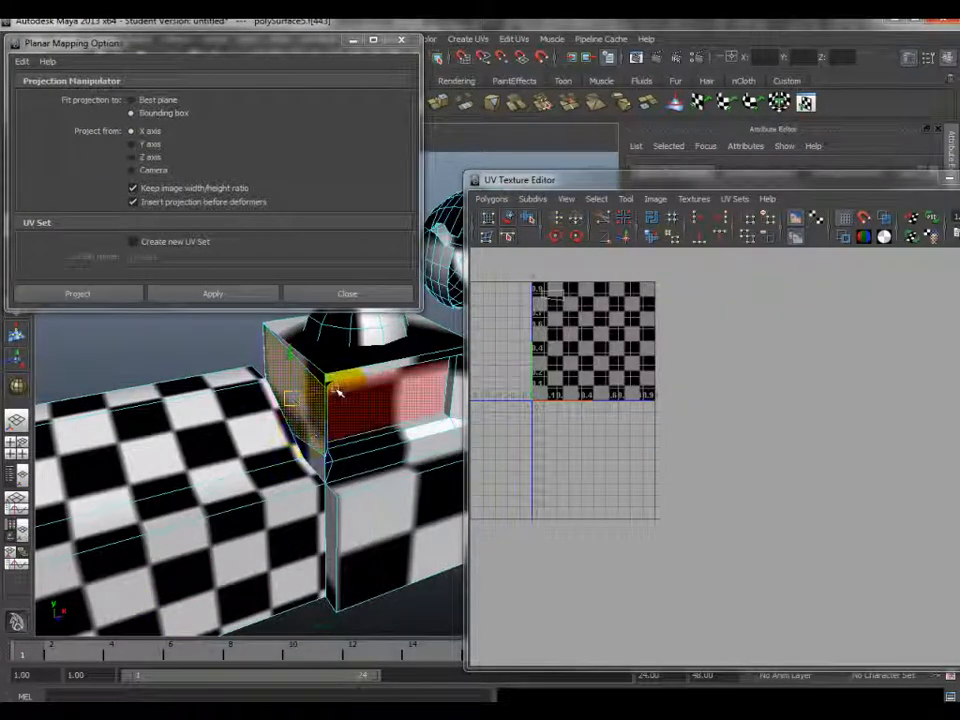
pyautogui.keyDown('alt'); pyautogui.moveTo(368, 381); pyautogui.dragTo(337, 376); pyautogui.keyUp('alt')
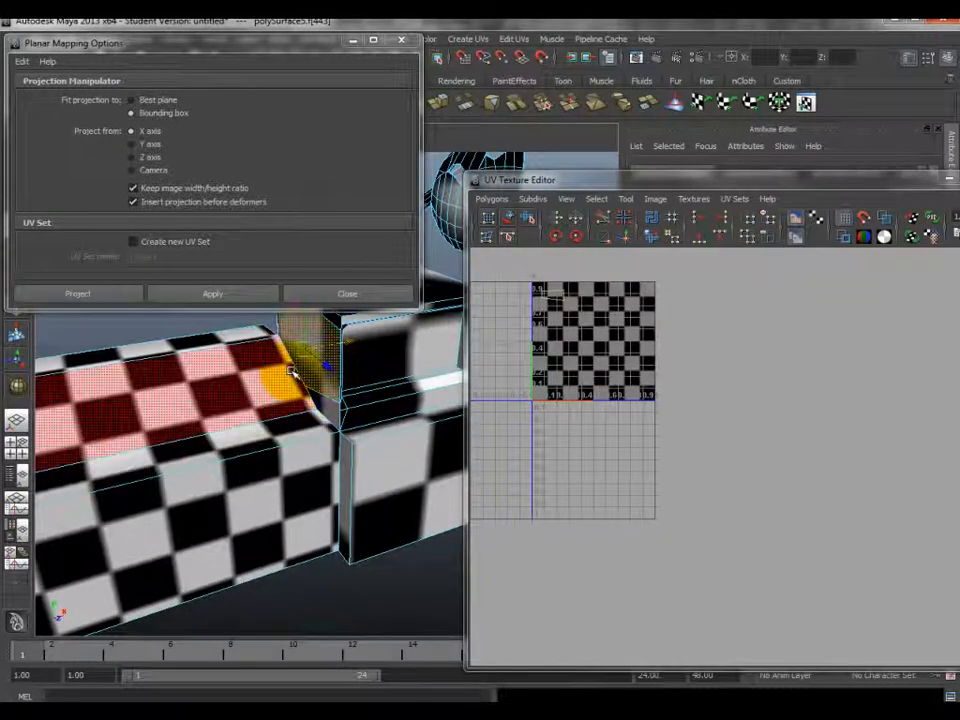
pyautogui.click(317, 491)
pyautogui.click(346, 485)
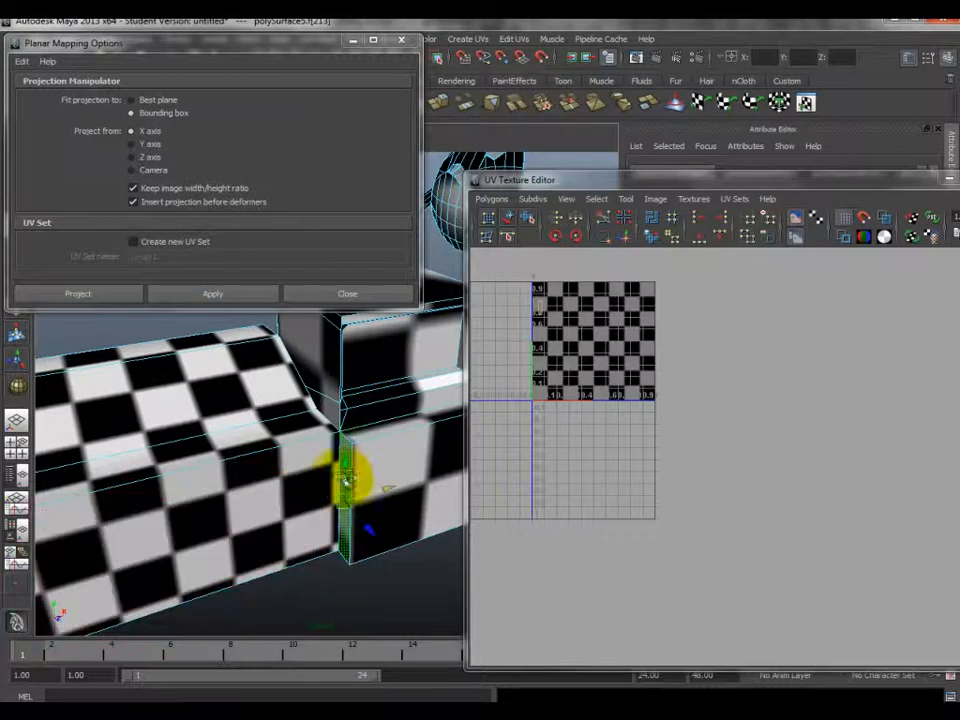
# - Select the vertical edge where the box meets the narrow strip and find its counterpart in the UV layout
pyautogui.moveTo(306, 476); pyautogui.dragTo(372, 440, button='right')
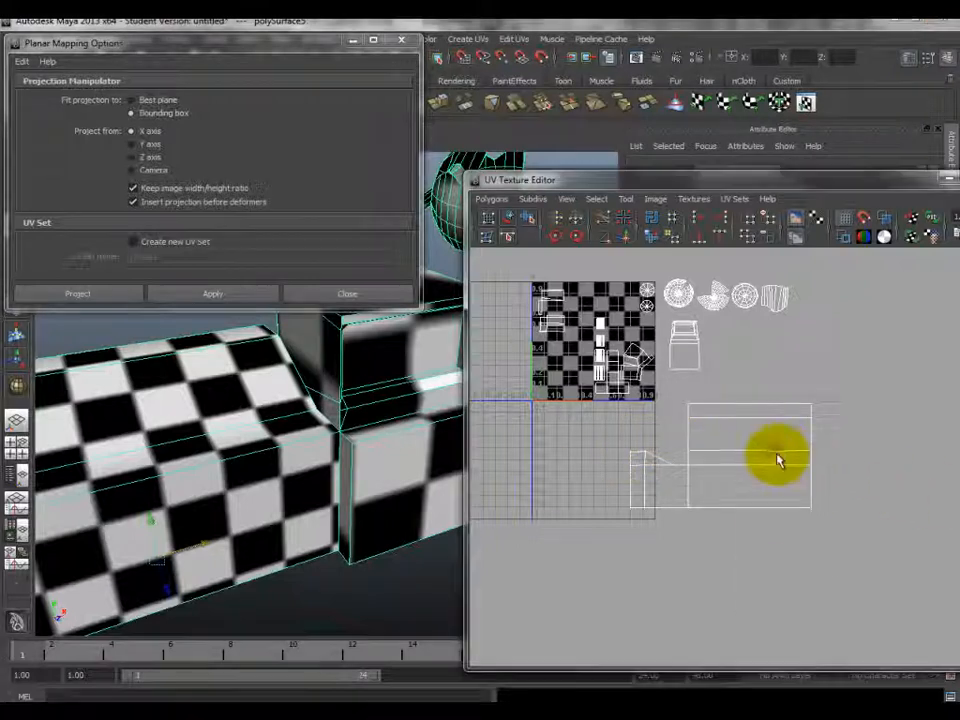
pyautogui.click(338, 493)
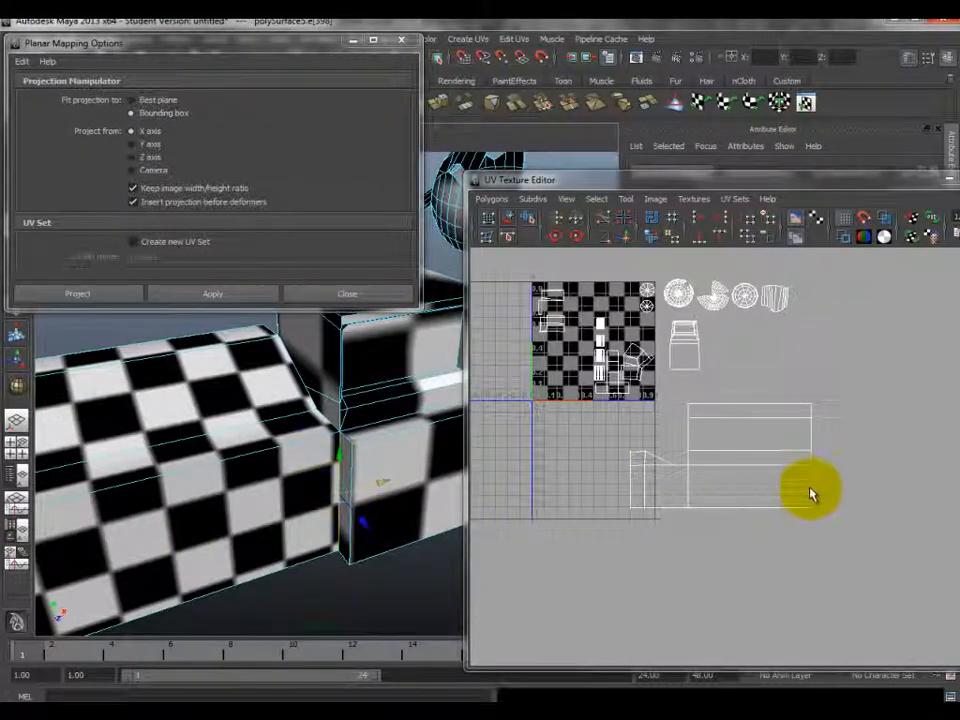
pyautogui.scroll(4, 621, 364)
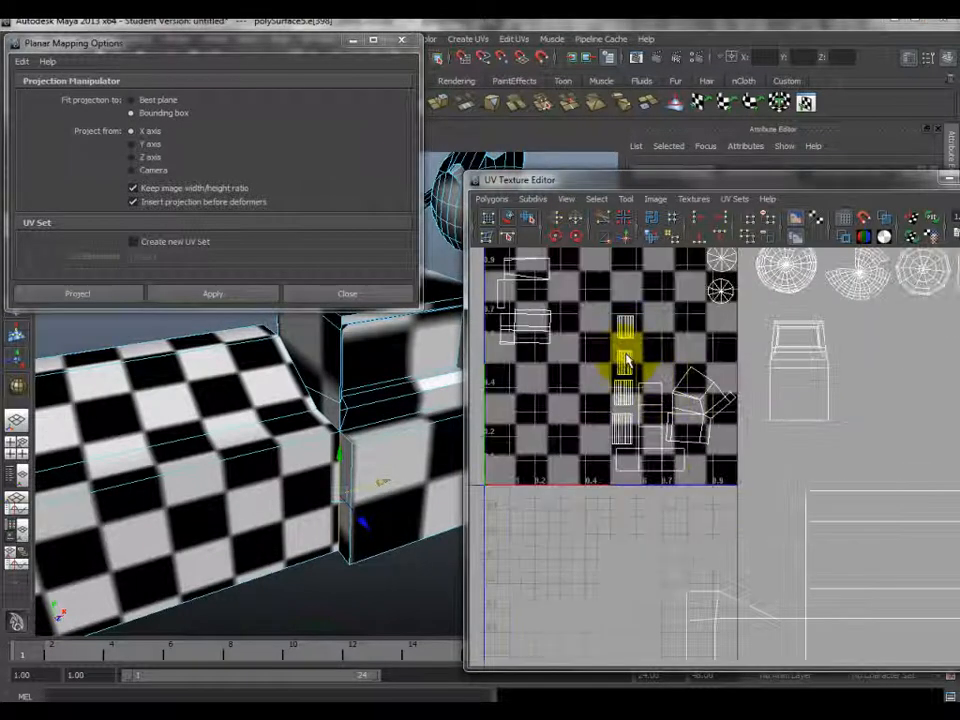
pyautogui.keyDown('alt'); pyautogui.moveTo(627, 362); pyautogui.dragTo(715, 441, button='middle'); pyautogui.keyUp('alt')
pyautogui.keyDown('alt'); pyautogui.moveTo(632, 398); pyautogui.dragTo(681, 401, button='middle'); pyautogui.keyUp('alt')
pyautogui.scroll(1, 688, 414)
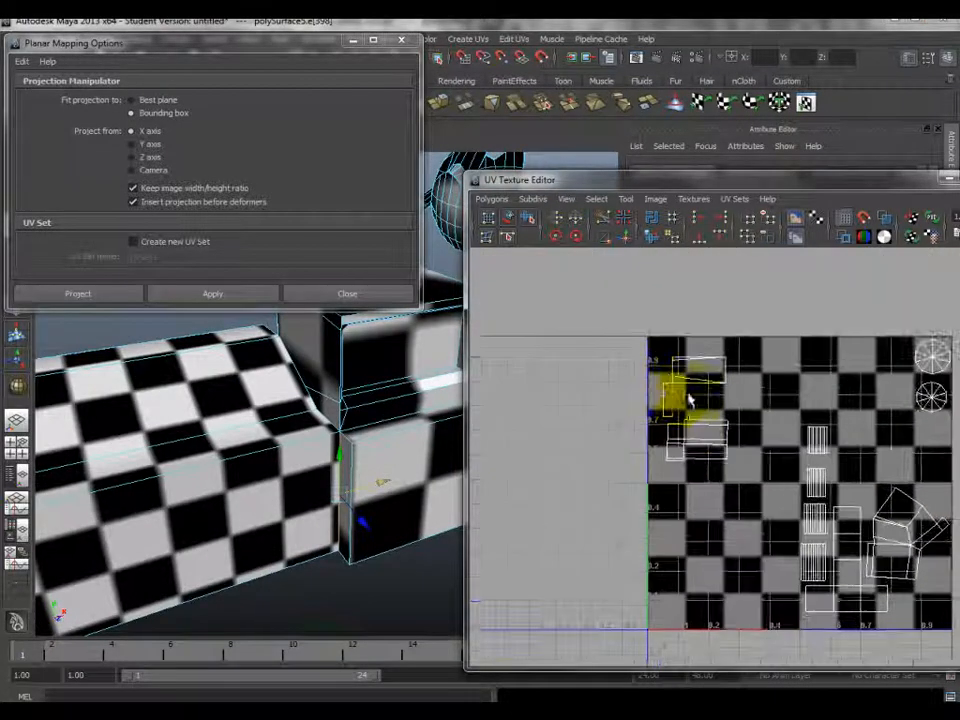
# - Select the UVs of the block's end-face shell with the narrow strip, near the checker's upper corner, and shift them slightly up and outward
pyautogui.moveTo(677, 396); pyautogui.dragTo(733, 388, button='right')
pyautogui.moveTo(642, 341); pyautogui.dragTo(746, 418)
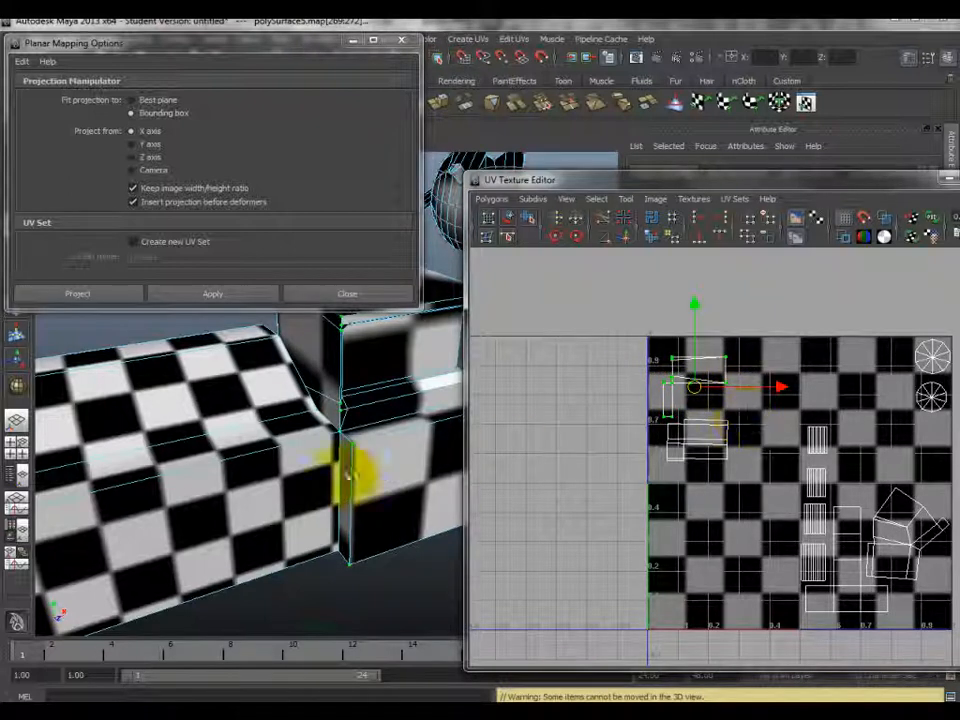
pyautogui.keyDown('alt'); pyautogui.moveTo(395, 487); pyautogui.dragTo(305, 455); pyautogui.keyUp('alt')
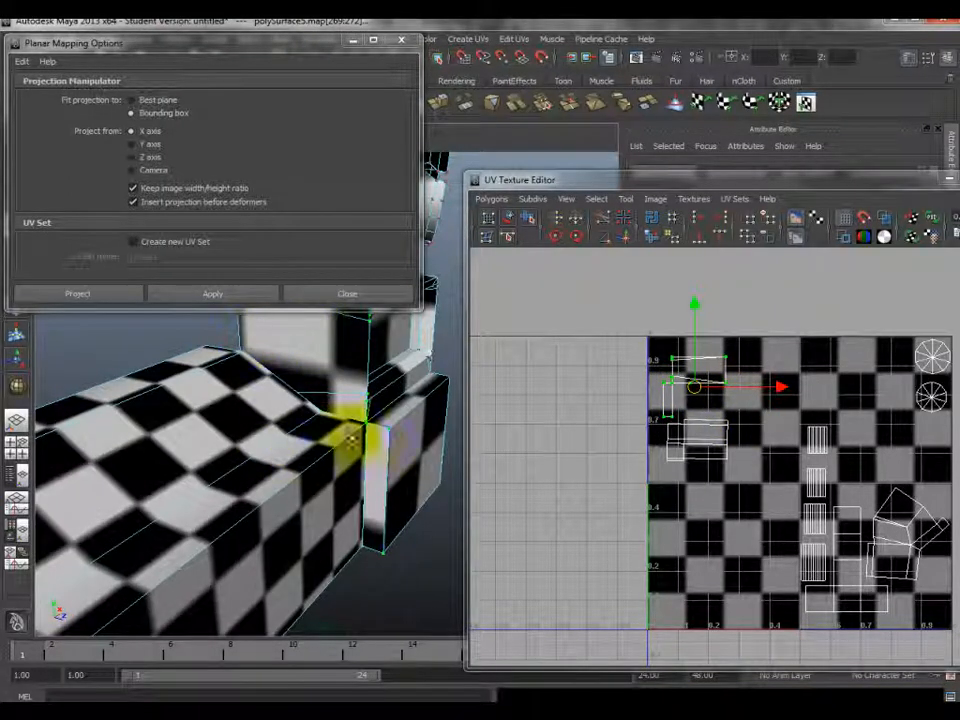
pyautogui.keyDown('alt'); pyautogui.moveTo(364, 432); pyautogui.dragTo(383, 453); pyautogui.keyUp('alt')
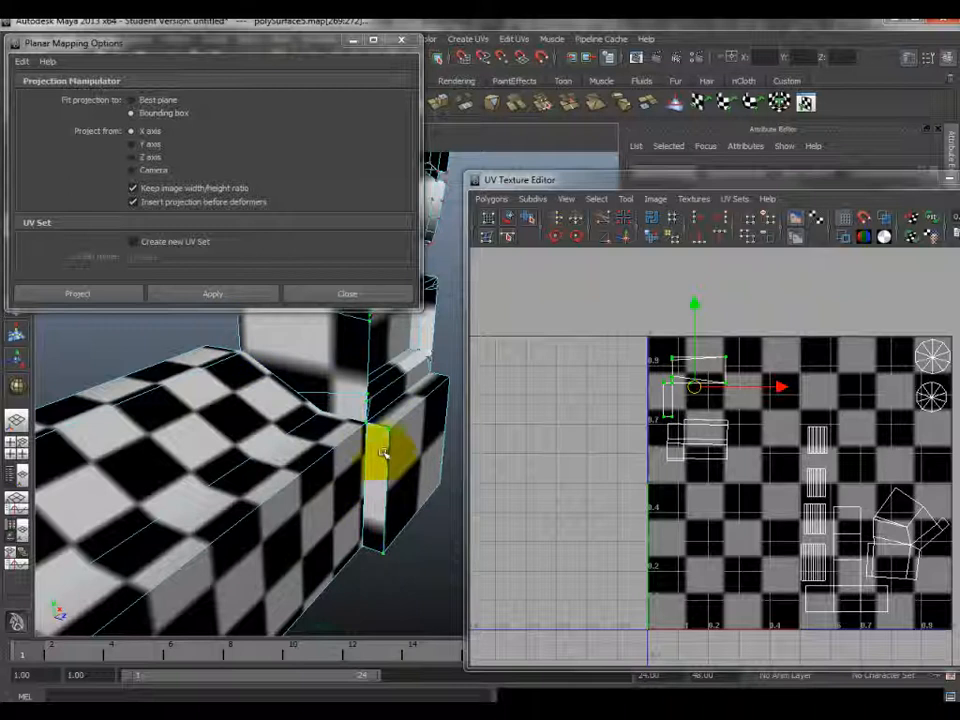
pyautogui.keyDown('alt'); pyautogui.moveTo(348, 320); pyautogui.dragTo(372, 455); pyautogui.keyUp('alt')
pyautogui.moveTo(693, 386)
pyautogui.mouseDown()
pyautogui.moveTo(714, 369)
pyautogui.moveTo(680, 392)
pyautogui.moveTo(701, 386)
pyautogui.moveTo(671, 381)
pyautogui.moveTo(701, 388)
pyautogui.mouseUp()
pyautogui.click(330, 340)
pyautogui.click(363, 488)
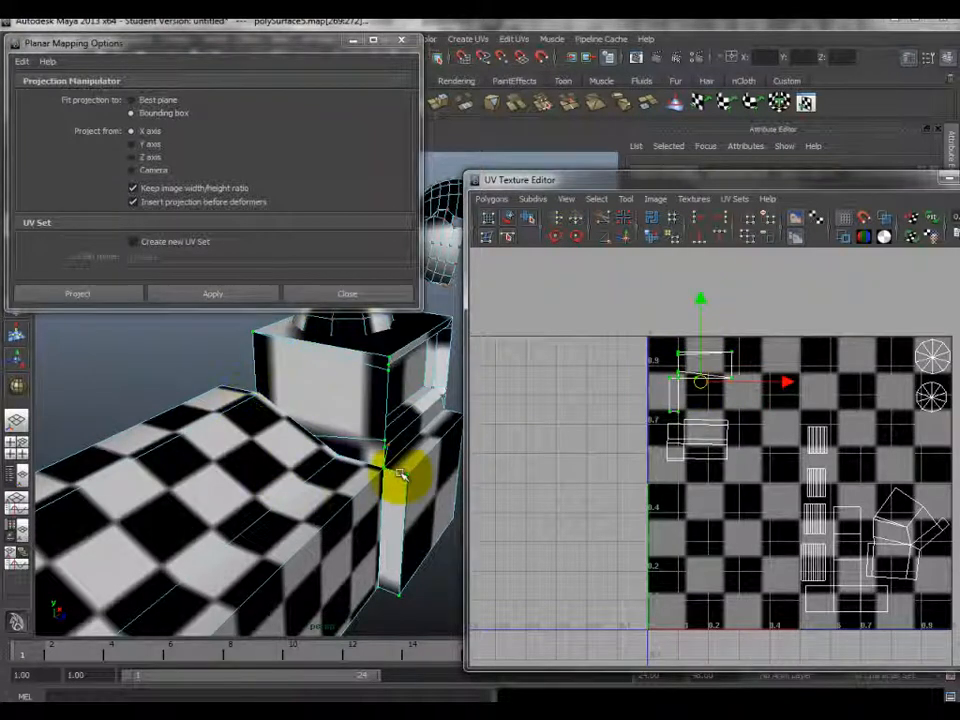
# - Switch to face selection and select the narrow vertical strip face between the box and the neighbouring block
pyautogui.rightClick(390, 507)
pyautogui.rightClick(393, 500)
pyautogui.click(392, 524)
pyautogui.click(393, 505)
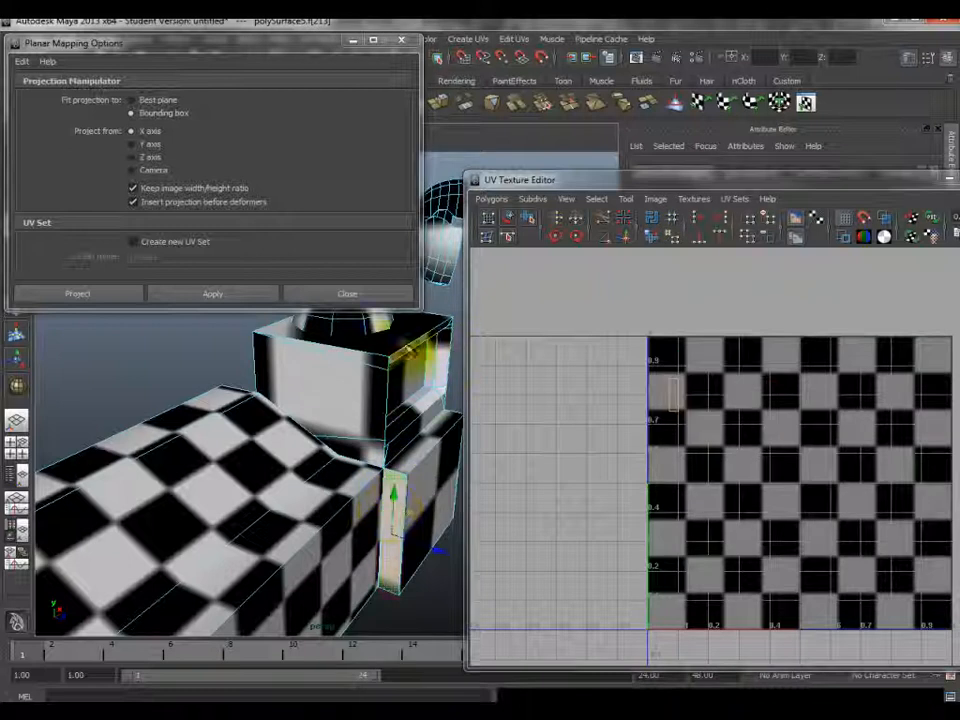
# - Apply a planar projection from the X axis to the narrow strip face and convert its selection to UVs
pyautogui.scroll(-4, 431, 491)
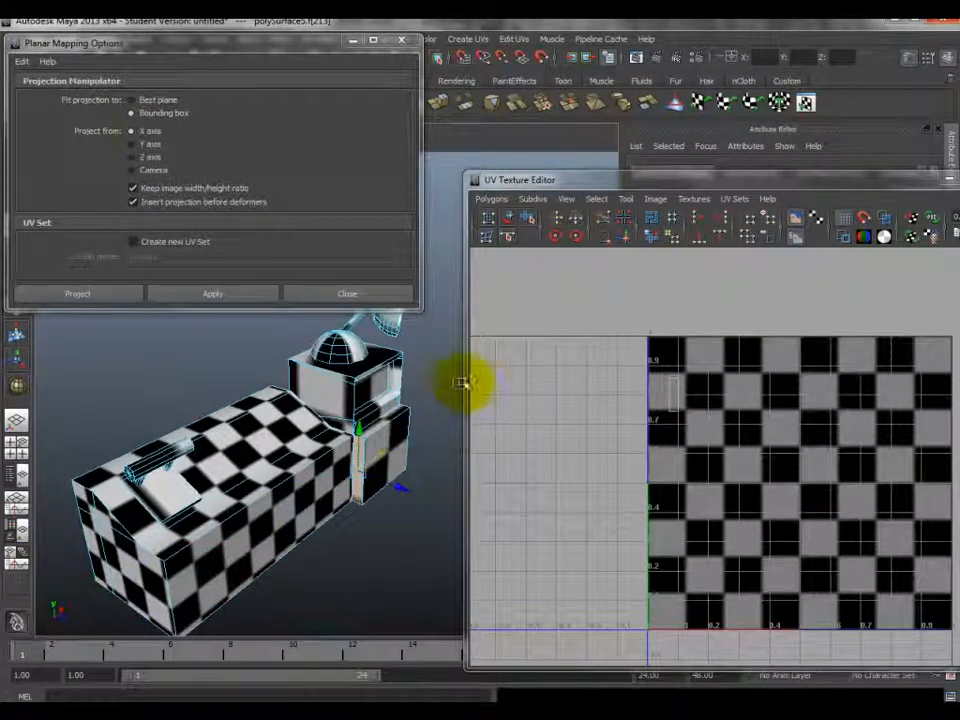
pyautogui.click(229, 289)
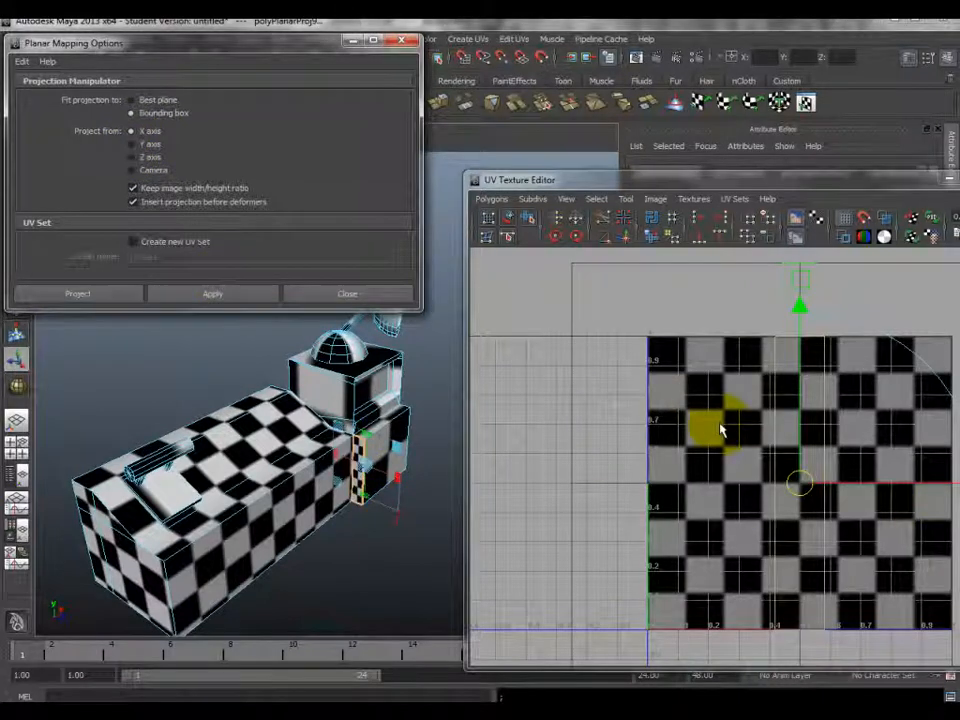
pyautogui.scroll(-5, 735, 360)
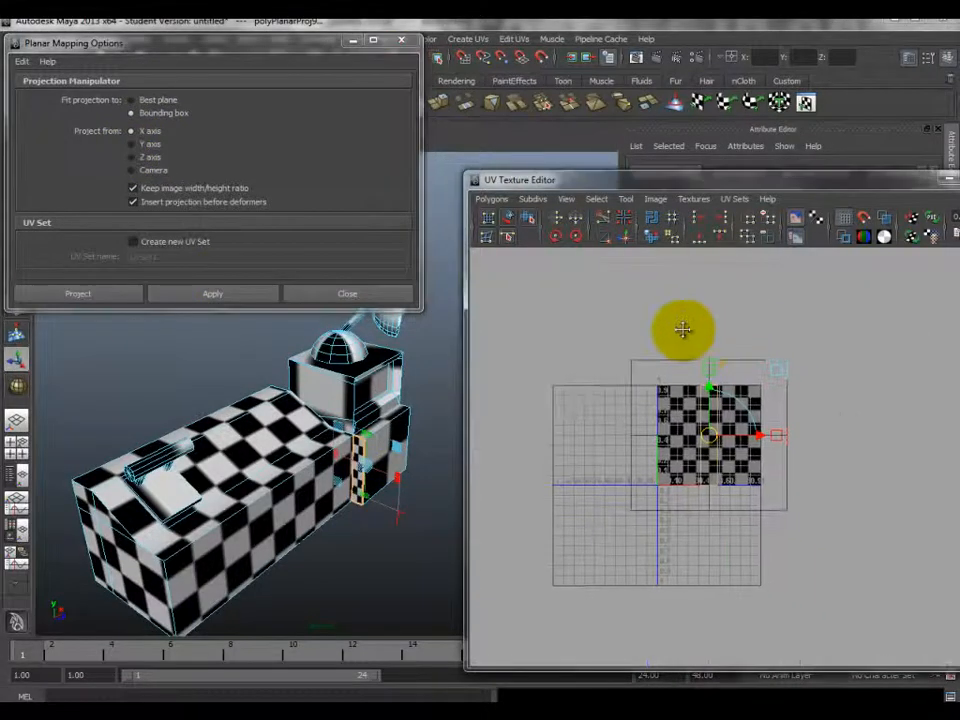
pyautogui.click(598, 199)
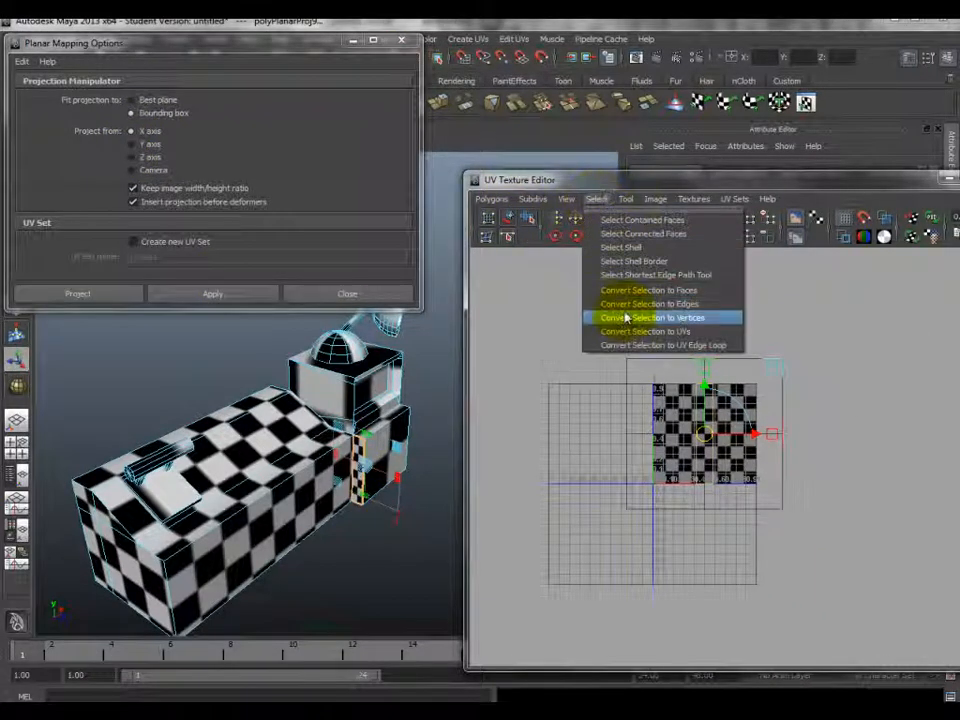
pyautogui.click(630, 331)
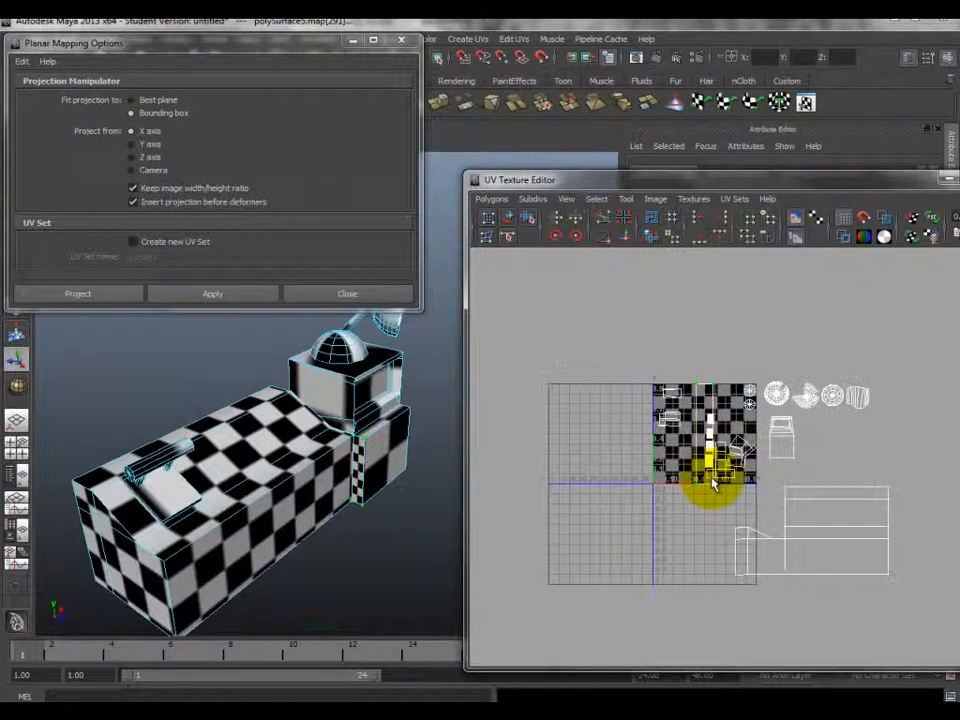
# - Move the strip's UVs out of the checker area to the free space beside the box shell's outer end
pyautogui.press('w')
pyautogui.moveTo(704, 447); pyautogui.dragTo(902, 541)
pyautogui.keyDown('alt'); pyautogui.moveTo(770, 525); pyautogui.dragTo(670, 464, button='middle'); pyautogui.keyUp('alt')
pyautogui.scroll(4, 774, 485)
pyautogui.keyDown('alt'); pyautogui.moveTo(780, 472); pyautogui.dragTo(668, 424, button='middle'); pyautogui.keyUp('alt')
pyautogui.scroll(2, 725, 460)
# - Scale the strip's UVs down uniformly until its checkers come close to the size of those on the box
pyautogui.press('r')
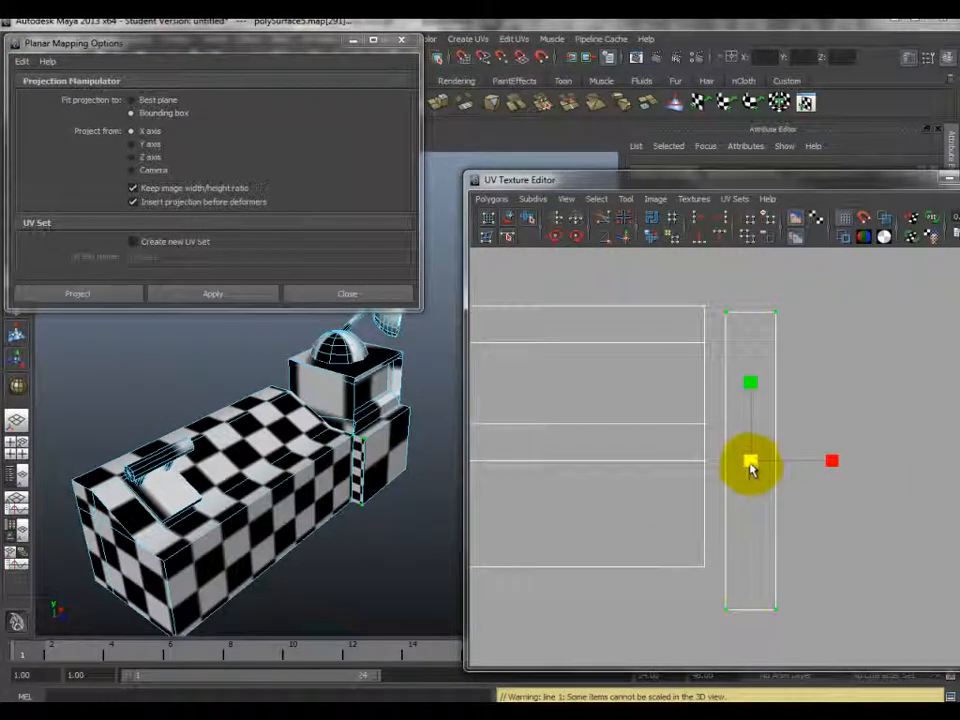
pyautogui.moveTo(752, 468); pyautogui.dragTo(860, 372)
pyautogui.keyDown('alt'); pyautogui.moveTo(337, 466); pyautogui.dragTo(343, 416); pyautogui.keyUp('alt')
pyautogui.keyDown('alt'); pyautogui.moveTo(343, 416); pyautogui.dragTo(384, 506, button='right'); pyautogui.keyUp('alt')
pyautogui.keyDown('alt'); pyautogui.moveTo(384, 506); pyautogui.dragTo(356, 457, button='middle'); pyautogui.keyUp('alt')
pyautogui.click(748, 463)
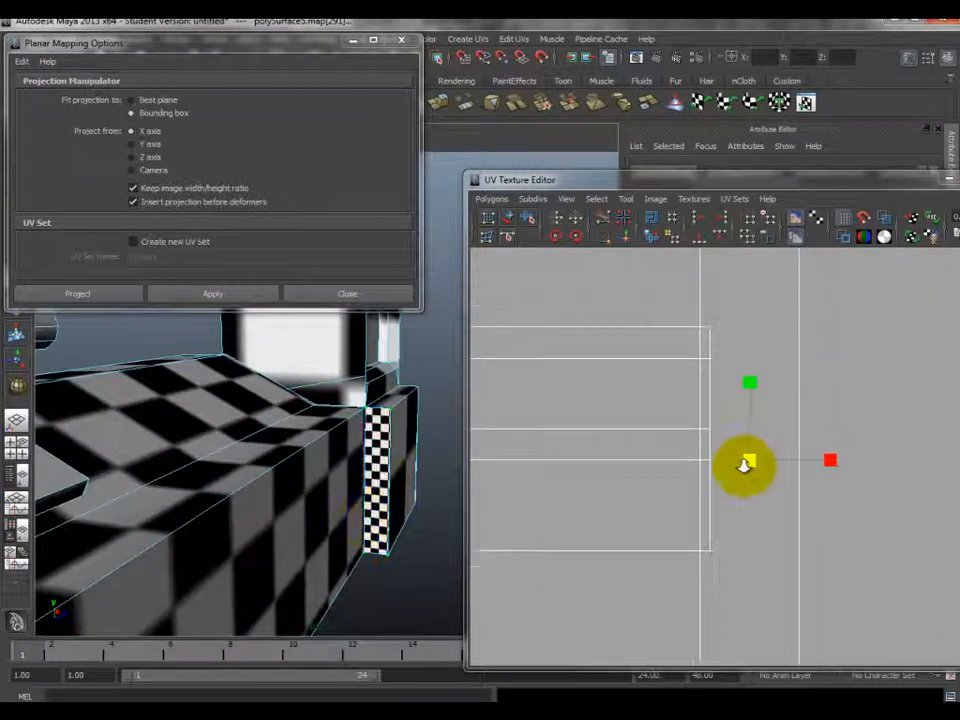
pyautogui.moveTo(746, 462); pyautogui.dragTo(684, 535)
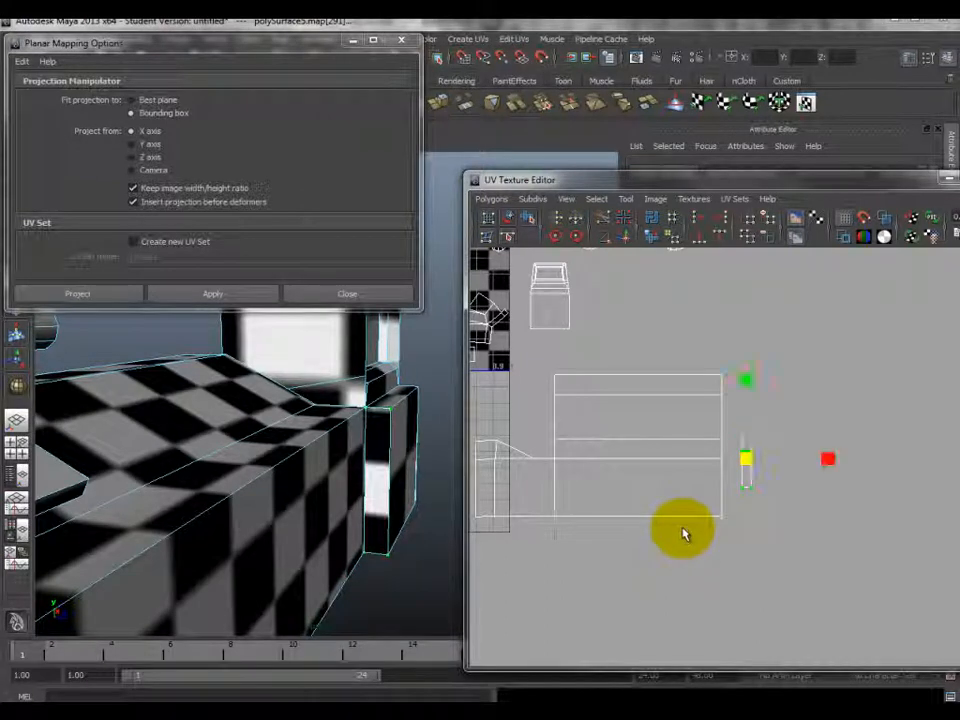
# - Move the strip's UVs against the lower end edge of the box shell and fine-tune their scale to match its height
pyautogui.press('w')
pyautogui.moveTo(746, 456); pyautogui.dragTo(730, 487)
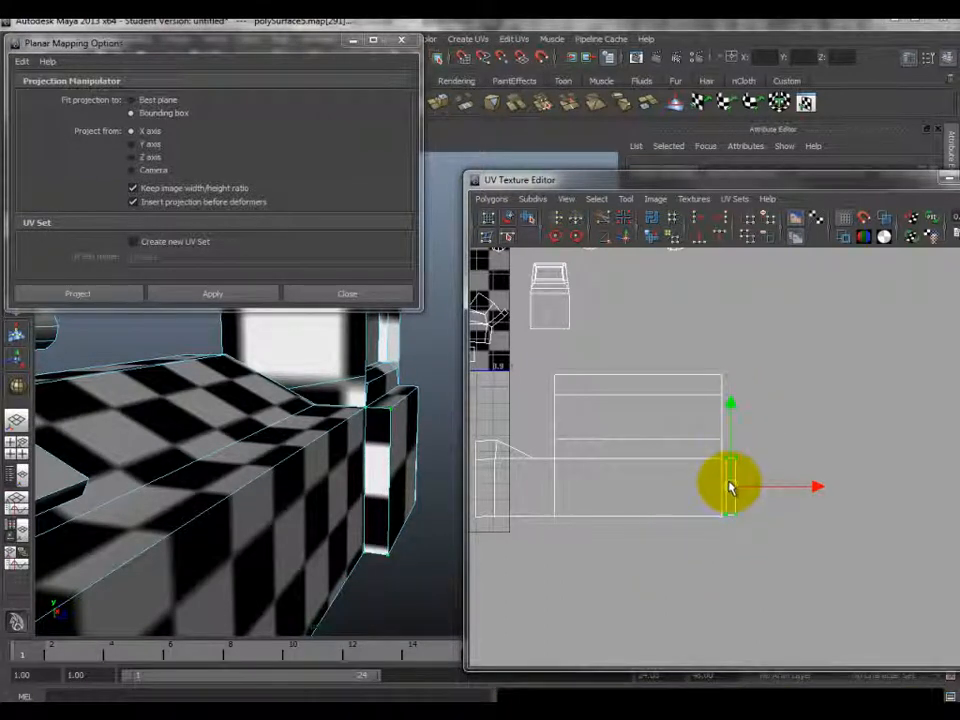
pyautogui.keyDown('alt'); pyautogui.moveTo(751, 438); pyautogui.dragTo(786, 482, button='right'); pyautogui.keyUp('alt')
pyautogui.keyDown('alt'); pyautogui.moveTo(767, 473); pyautogui.dragTo(769, 452, button='middle'); pyautogui.keyUp('alt')
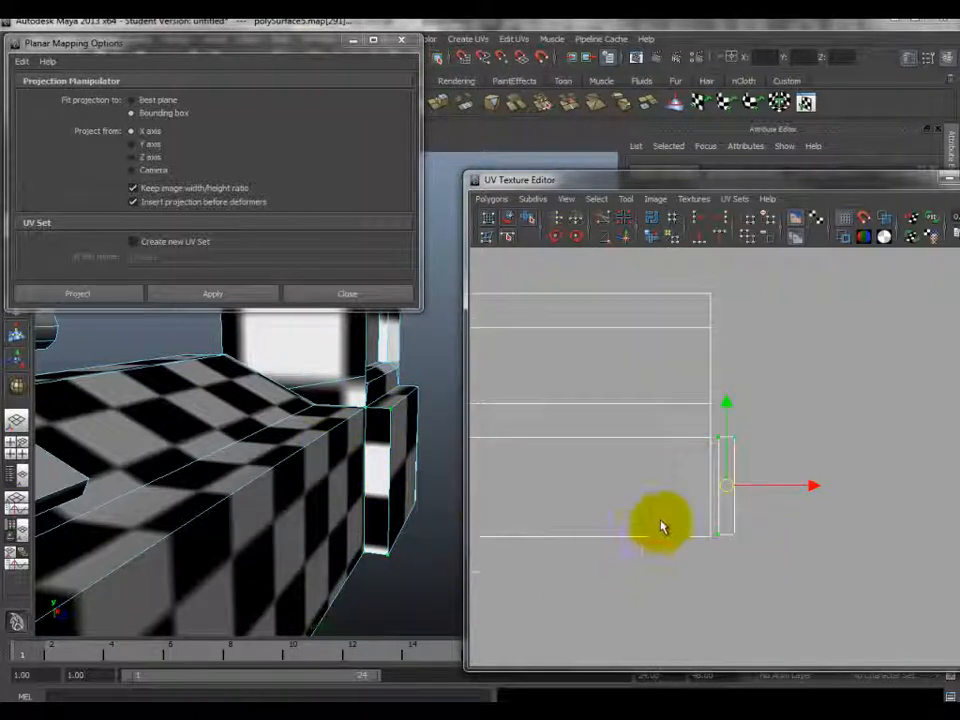
pyautogui.keyDown('alt'); pyautogui.moveTo(655, 530); pyautogui.dragTo(750, 482, button='right'); pyautogui.keyUp('alt')
pyautogui.moveTo(724, 503); pyautogui.dragTo(720, 503)
pyautogui.press('r')
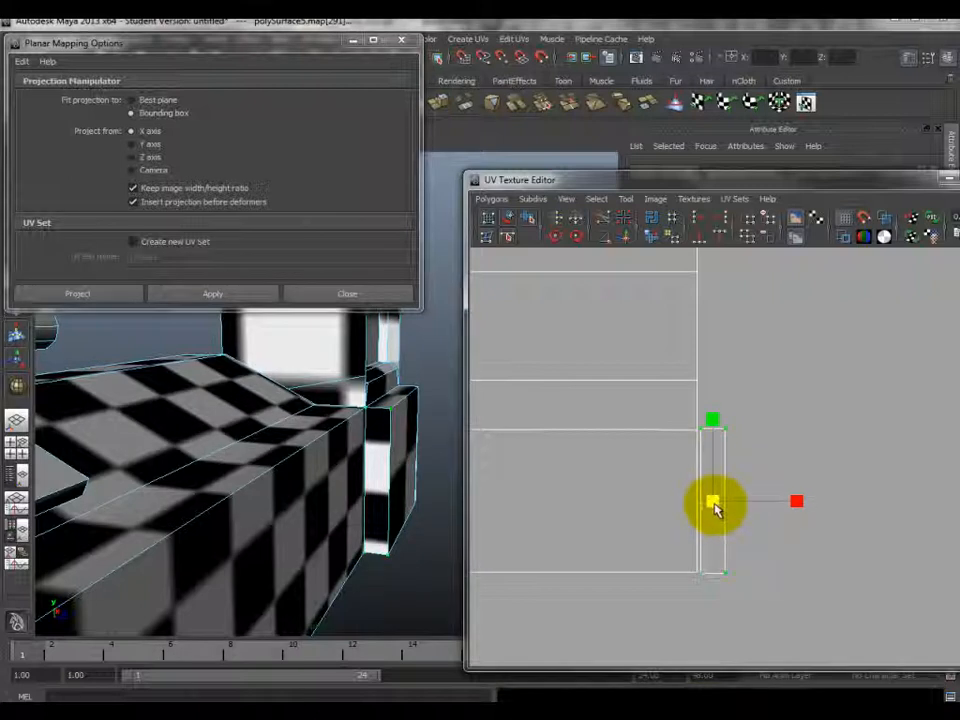
pyautogui.press('w')
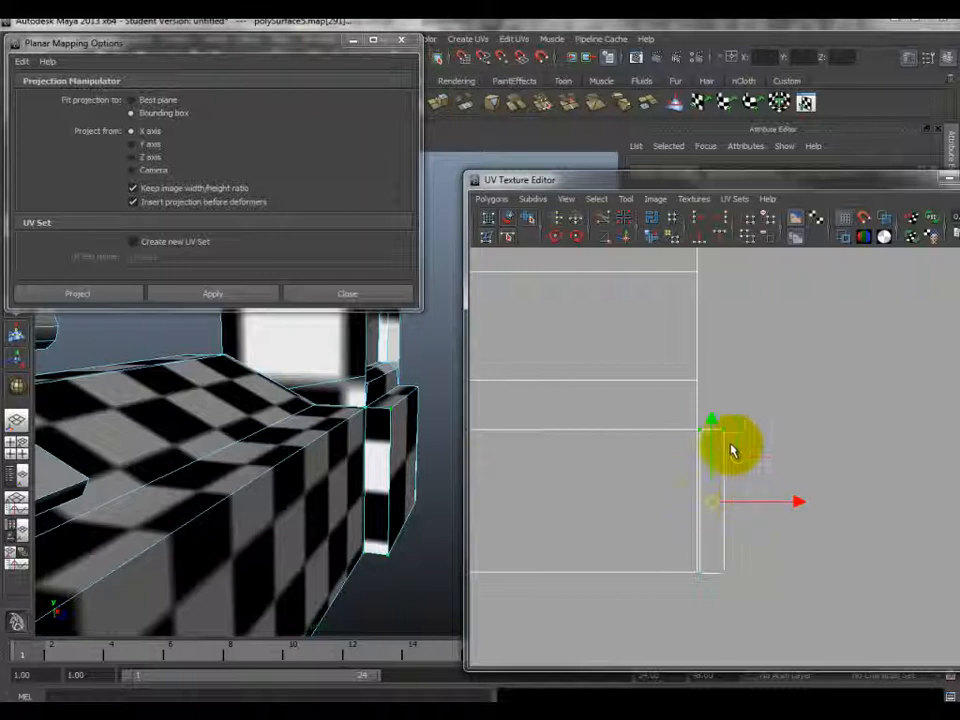
# - Align the strip's lower UVs with the adjoining box shell corner at one V level, and do the same for the upper UVs
pyautogui.keyDown('alt'); pyautogui.moveTo(721, 527); pyautogui.dragTo(724, 487, button='middle'); pyautogui.keyUp('alt')
pyautogui.keyDown('alt'); pyautogui.moveTo(690, 555); pyautogui.dragTo(755, 555, button='right'); pyautogui.keyUp('alt')
pyautogui.keyDown('alt'); pyautogui.moveTo(755, 555); pyautogui.dragTo(752, 529, button='middle'); pyautogui.keyUp('alt')
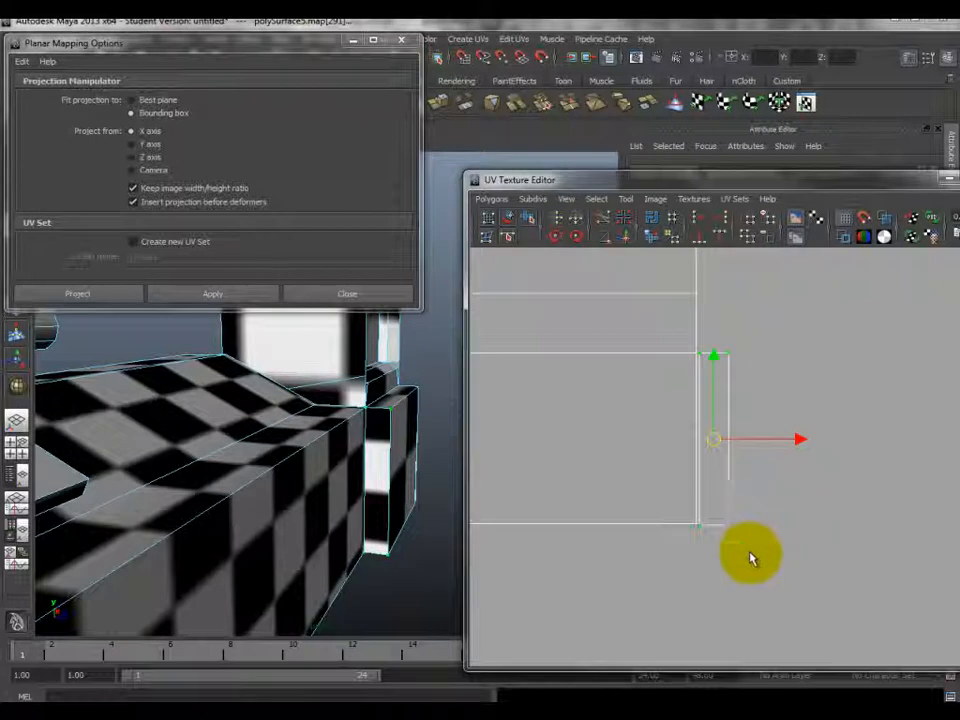
pyautogui.press('F11')
pyautogui.keyDown('ctrl'); pyautogui.moveTo(722, 474); pyautogui.dragTo(617, 474, button='right'); pyautogui.keyUp('ctrl')
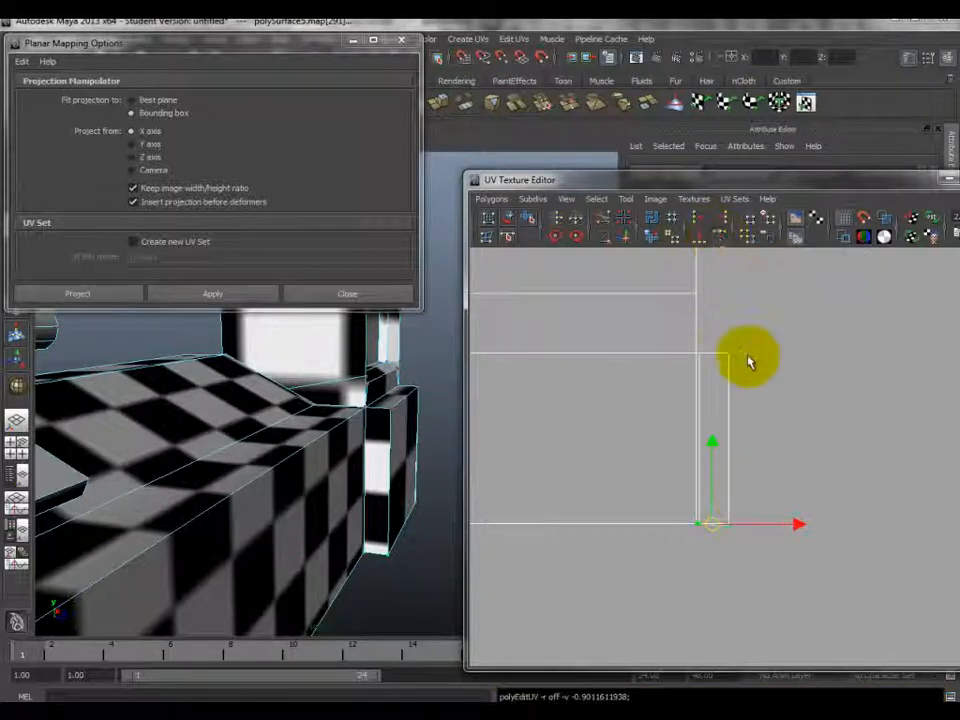
pyautogui.moveTo(714, 343); pyautogui.dragTo(693, 320, button='middle')
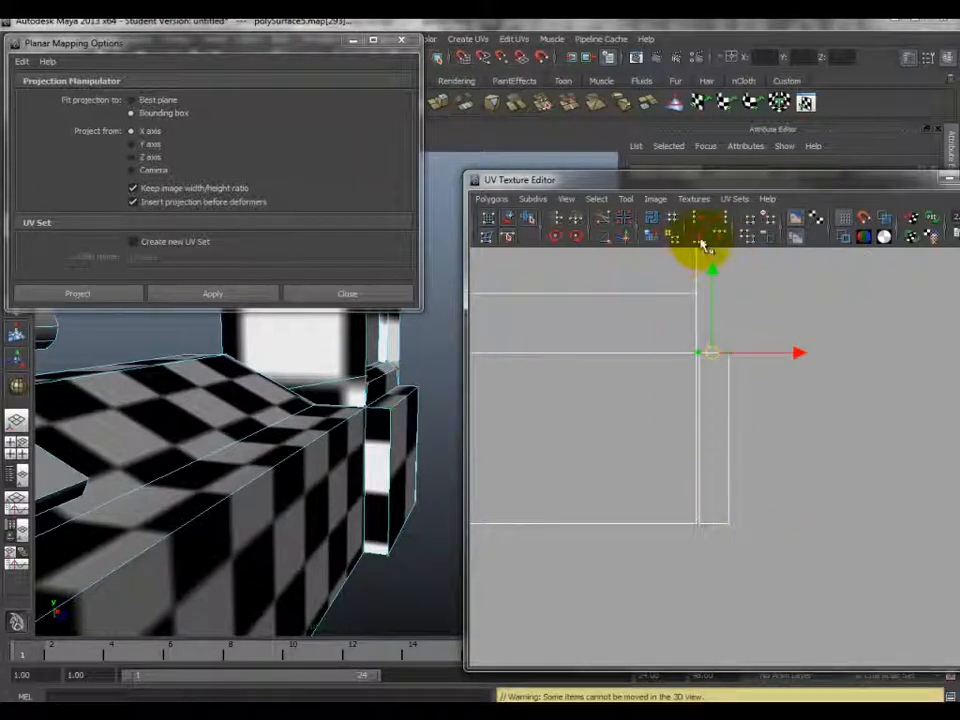
pyautogui.scroll(2, 718, 343)
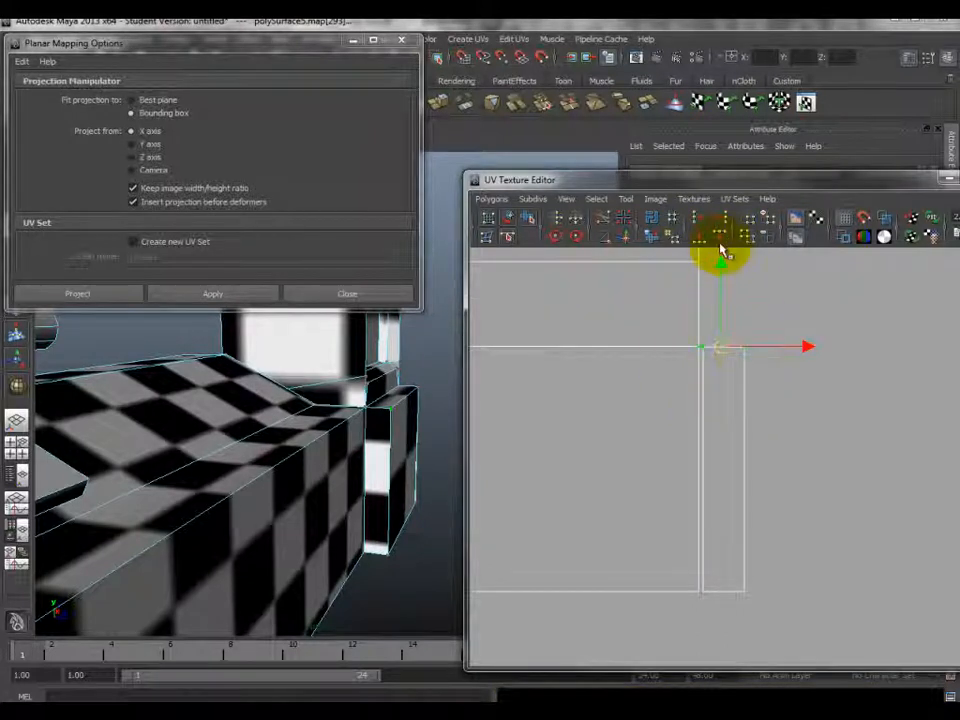
# - Try to move and sew the unflipped strip onto the box shell along their shared vertical edge
pyautogui.rightClick(740, 440)
pyautogui.moveTo(740, 440); pyautogui.dragTo(697, 452, button='right')
pyautogui.click(698, 436)
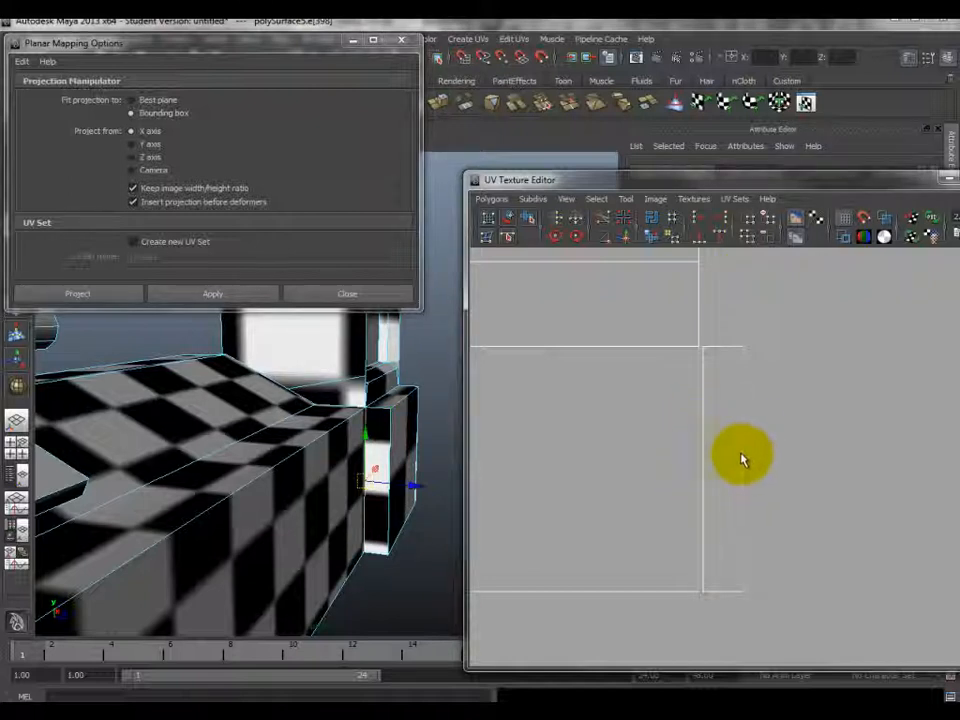
pyautogui.click(624, 236)
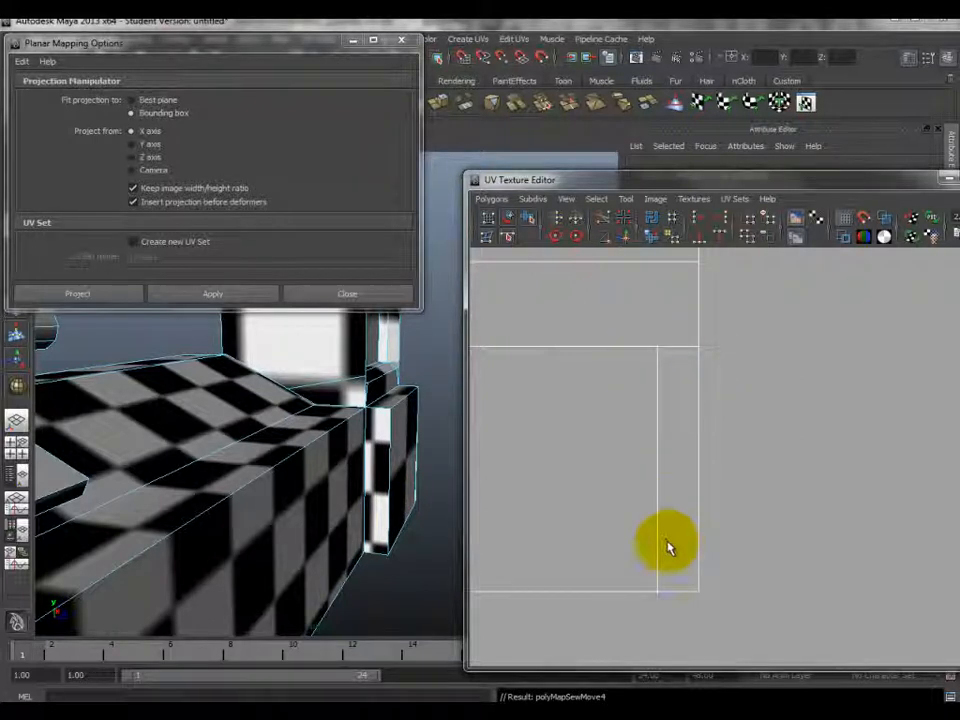
pyautogui.hotkey('ctrl', 'z')
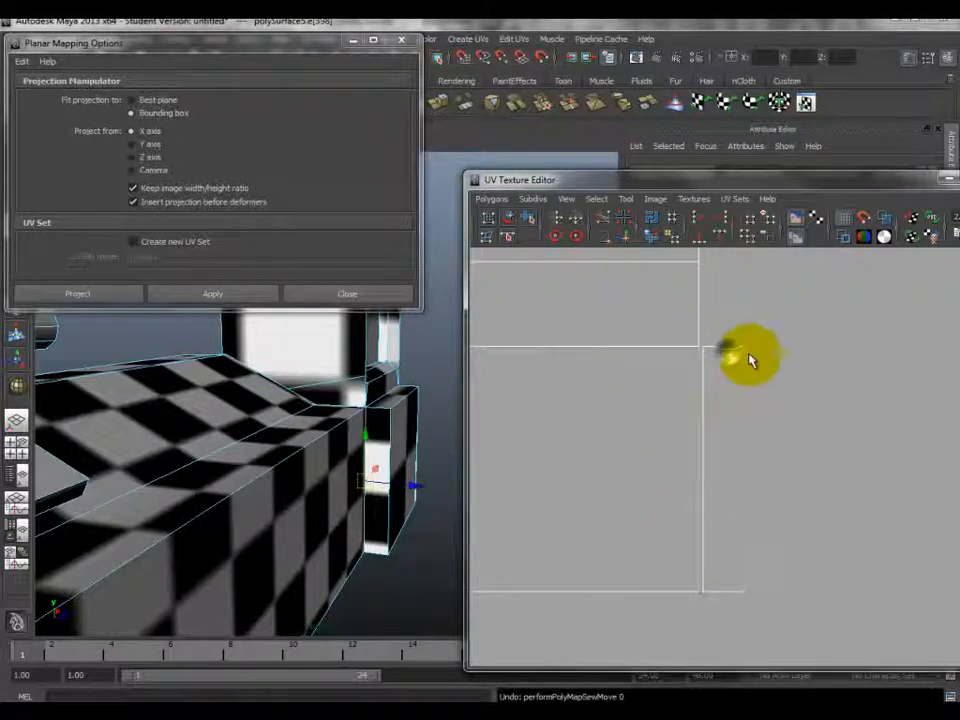
# - Select the strip's whole UV shell and flip it horizontally
pyautogui.click(743, 350)
pyautogui.moveTo(754, 347); pyautogui.dragTo(740, 350, button='right')
pyautogui.click(707, 589)
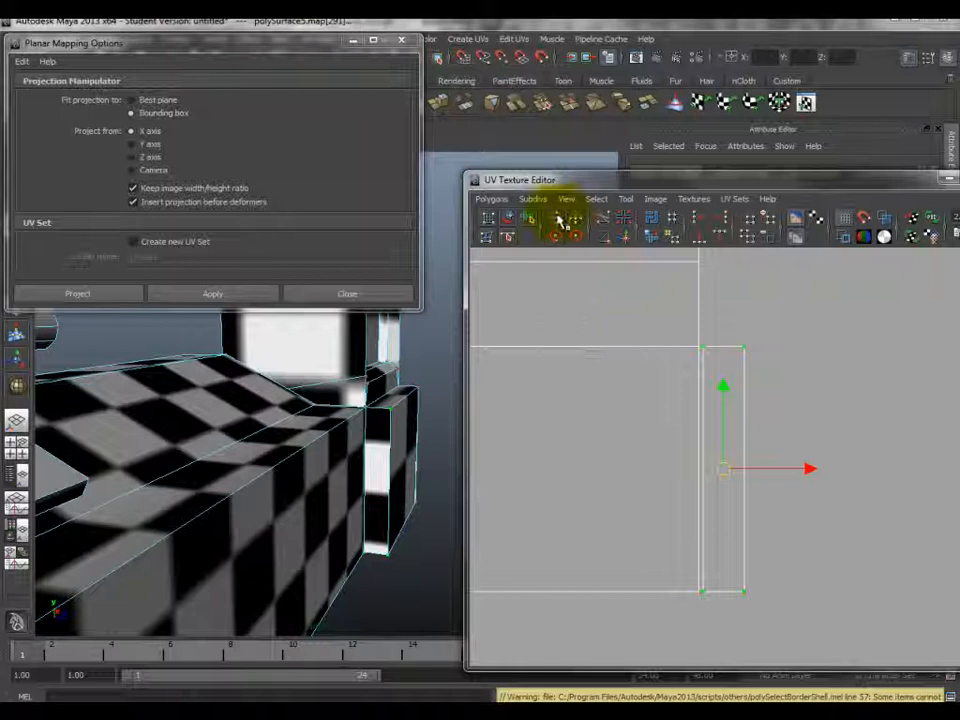
# - Select the vertical edge shared by the flipped strip and the box shell, and move and sew the two together
pyautogui.click(698, 401)
pyautogui.click(697, 418)
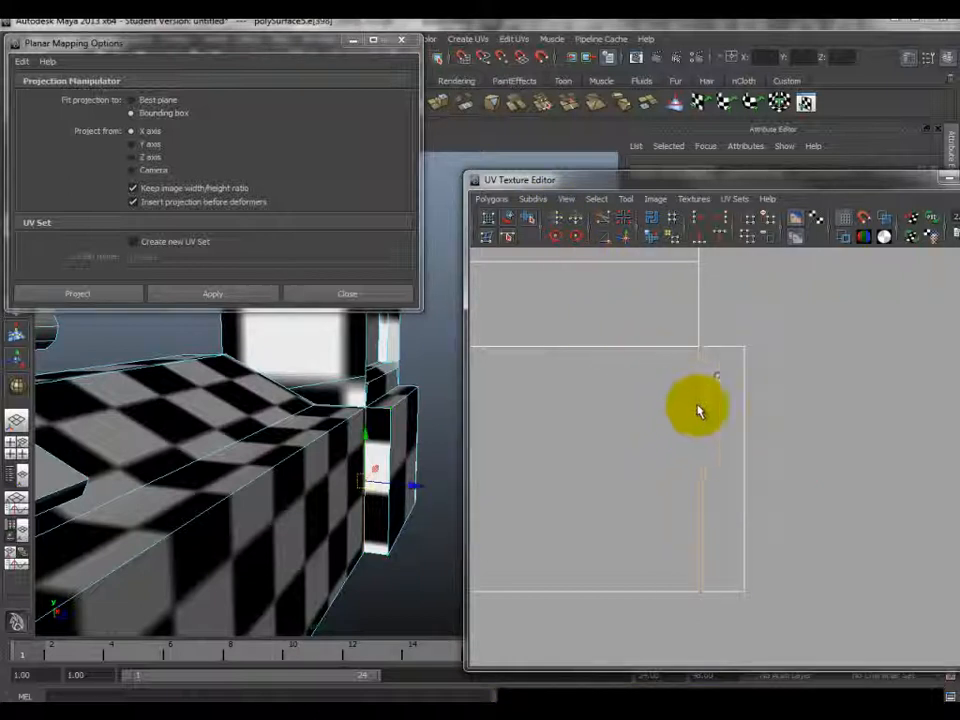
pyautogui.moveTo(704, 344); pyautogui.dragTo(700, 377, button='right')
pyautogui.scroll(-4, 690, 330)
pyautogui.scroll(5, 748, 452)
pyautogui.scroll(-5, 648, 398)
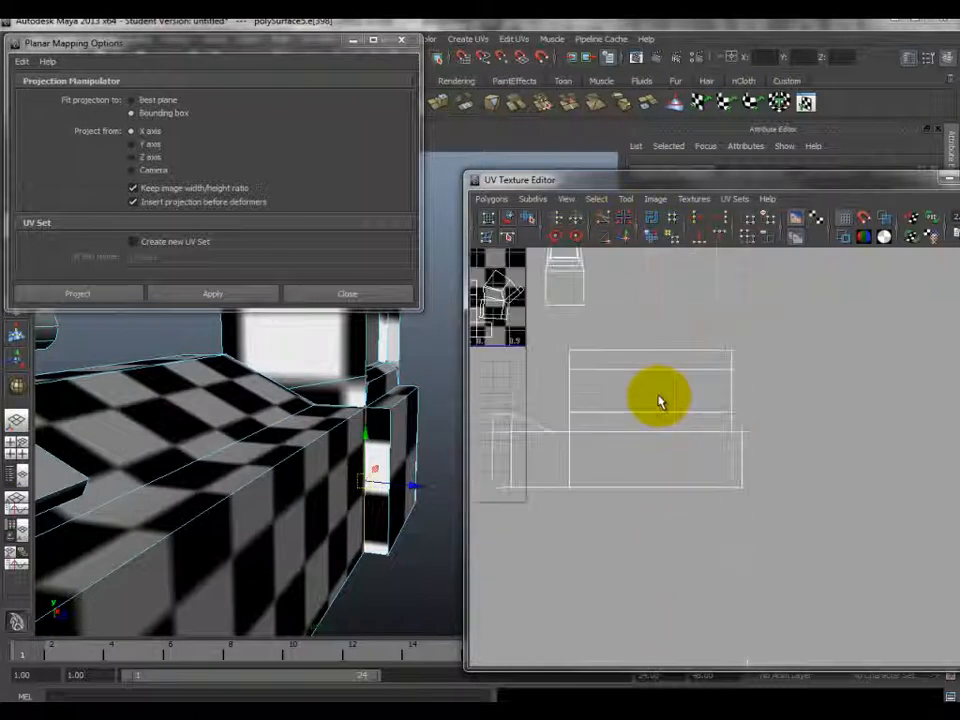
pyautogui.click(626, 237)
pyautogui.click(768, 425)
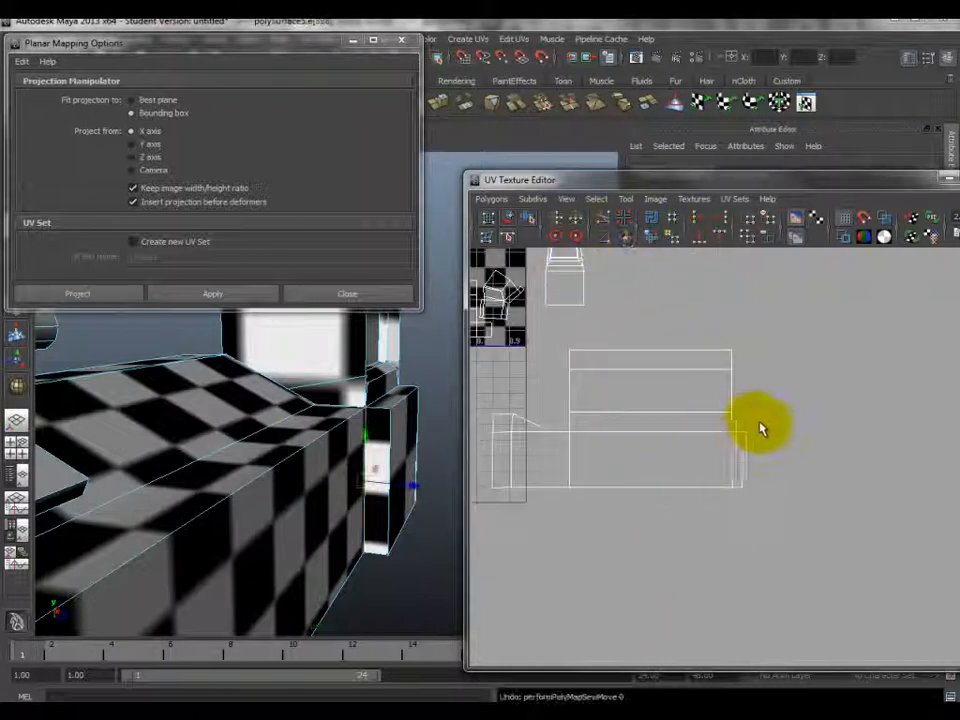
pyautogui.scroll(5, 746, 440)
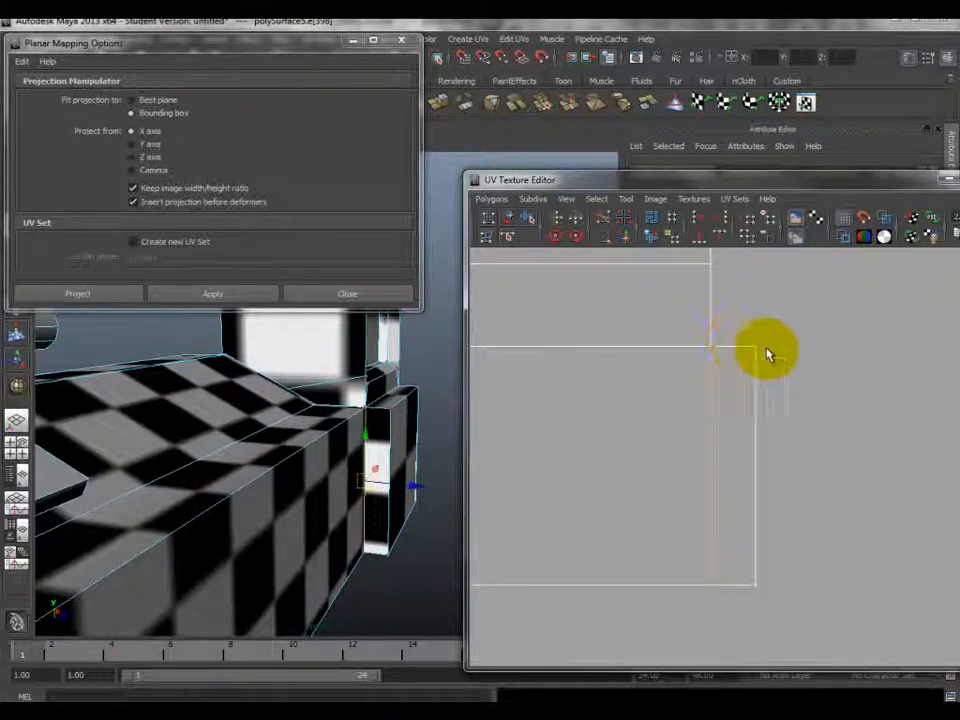
pyautogui.click(625, 238)
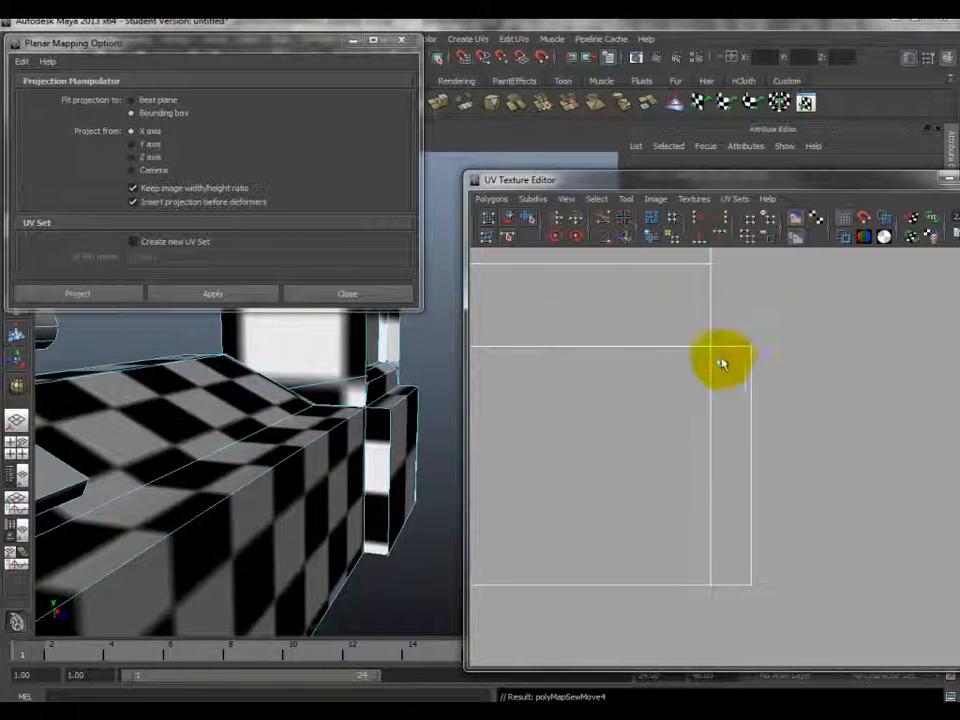
# - Select the neighbouring block's end-face shell and move its UVs beside the strip on the box shell
pyautogui.scroll(-3, 640, 430)
pyautogui.keyDown('alt'); pyautogui.moveTo(640, 430); pyautogui.dragTo(705, 418, button='middle'); pyautogui.keyUp('alt')
pyautogui.keyDown('alt'); pyautogui.moveTo(384, 457); pyautogui.dragTo(347, 530); pyautogui.keyUp('alt')
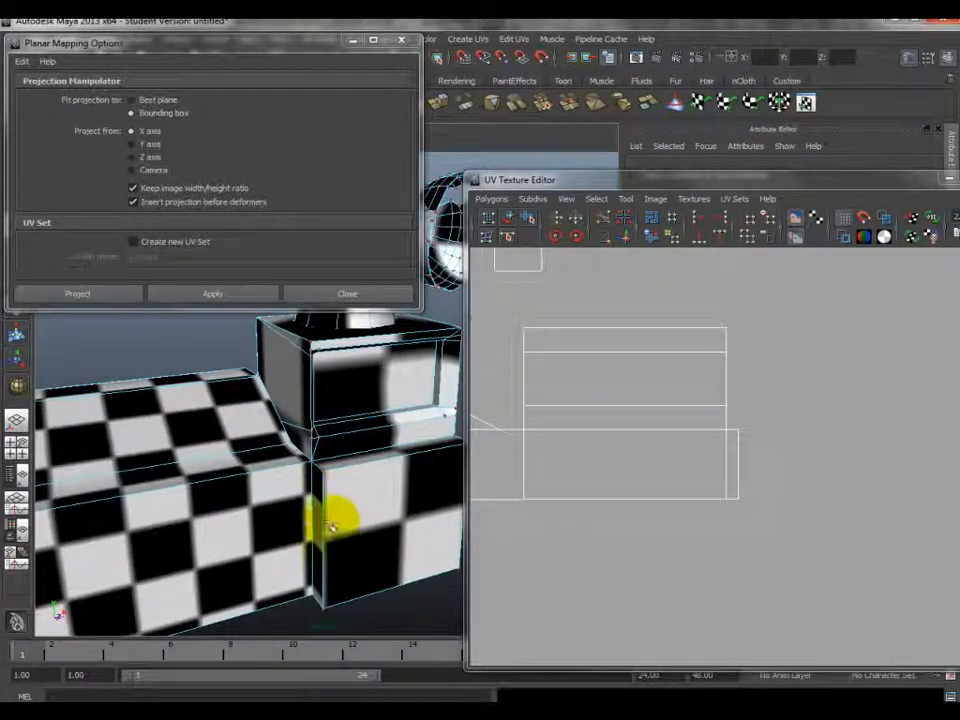
pyautogui.keyDown('alt'); pyautogui.moveTo(537, 373); pyautogui.dragTo(652, 559, button='middle'); pyautogui.keyUp('alt')
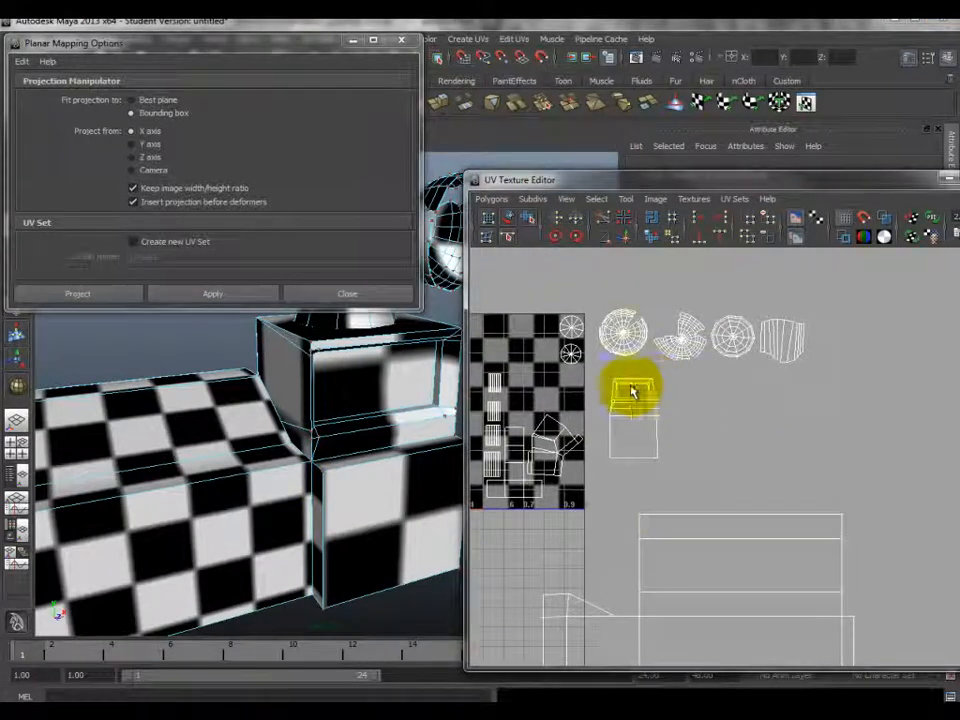
pyautogui.press('w')
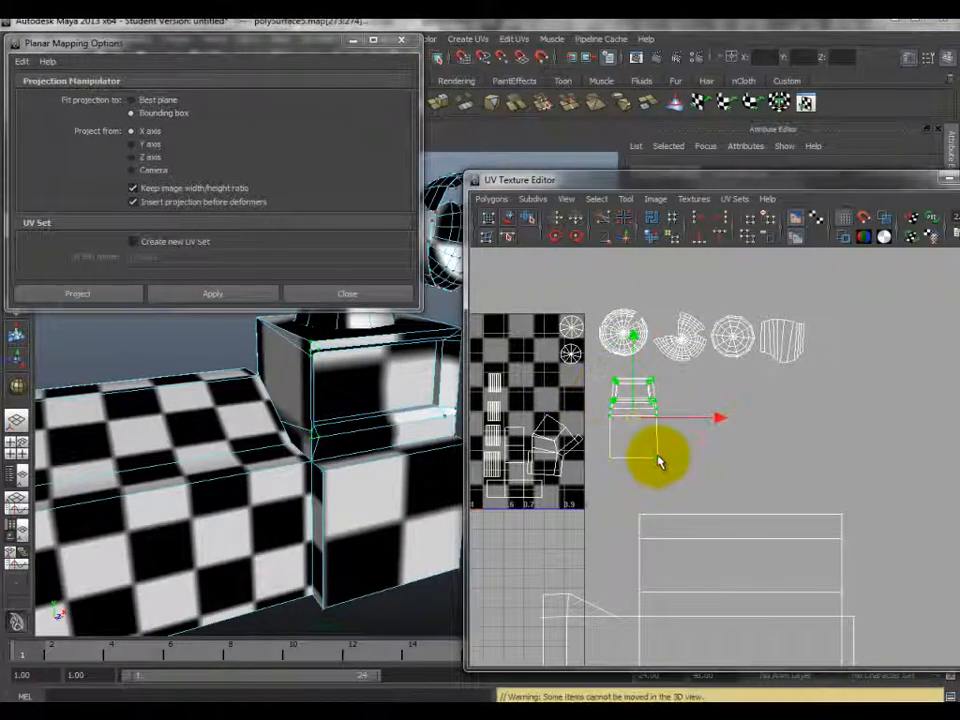
pyautogui.moveTo(628, 412); pyautogui.dragTo(893, 624)
pyautogui.keyDown('alt'); pyautogui.moveTo(871, 581); pyautogui.dragTo(757, 414, button='middle'); pyautogui.keyUp('alt')
# - Scale up the block's end-face shell until its checkers match the box's, keeping it next to the sewn strip
pyautogui.keyDown('alt'); pyautogui.moveTo(392, 478); pyautogui.dragTo(341, 424); pyautogui.keyUp('alt')
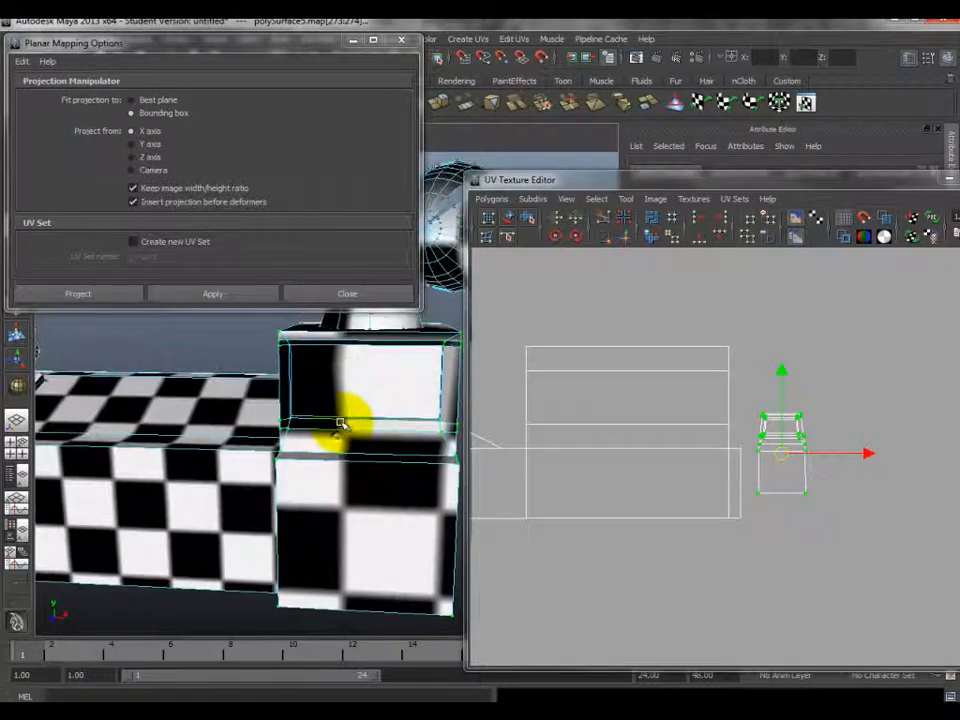
pyautogui.keyDown('alt'); pyautogui.moveTo(330, 380); pyautogui.dragTo(336, 376); pyautogui.keyUp('alt')
pyautogui.moveTo(784, 450); pyautogui.dragTo(503, 514)
pyautogui.press('r')
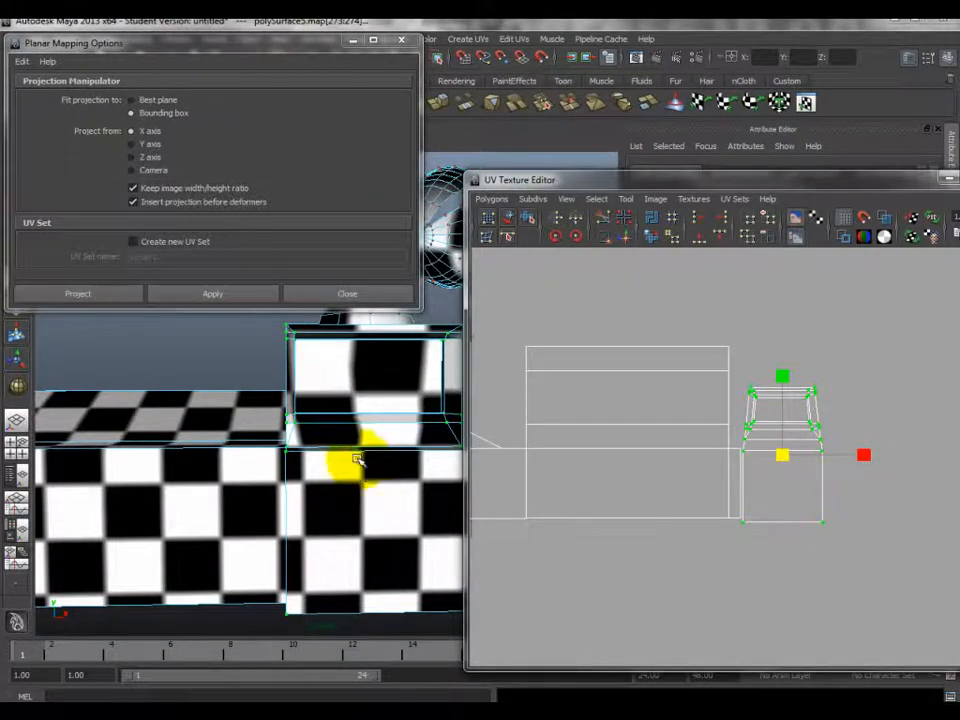
# - Examine the checker pattern on the block's end face, its recess and the ledge below from several angles and distances
pyautogui.keyDown('alt'); pyautogui.moveTo(359, 462); pyautogui.dragTo(311, 469, button='middle'); pyautogui.keyUp('alt')
pyautogui.scroll(5, 318, 454)
pyautogui.keyDown('alt'); pyautogui.moveTo(321, 450); pyautogui.dragTo(237, 451); pyautogui.keyUp('alt')
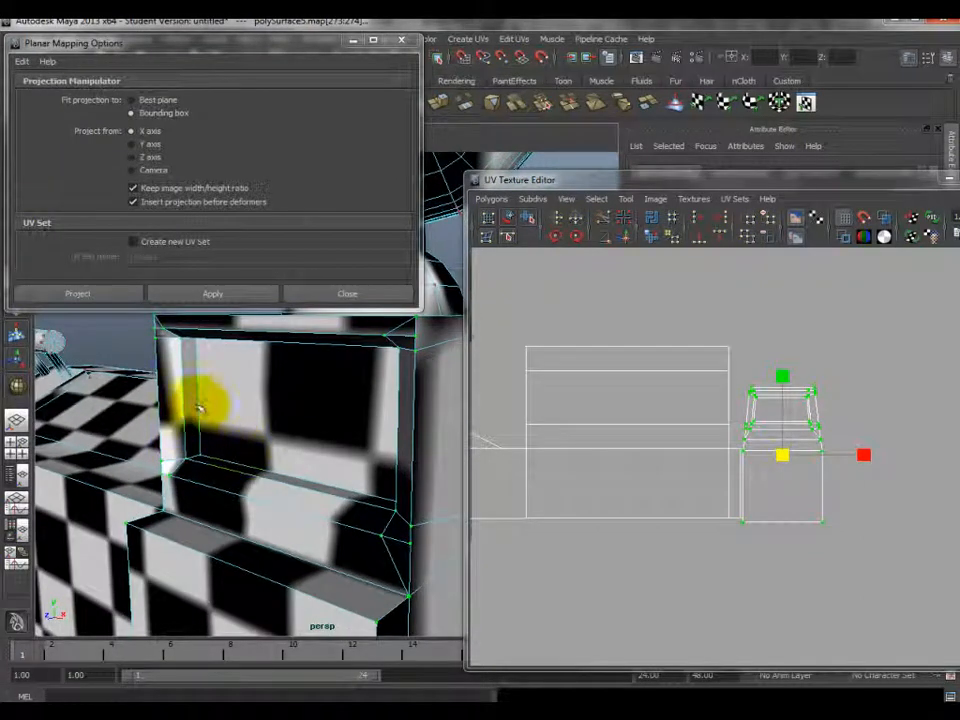
pyautogui.keyDown('alt'); pyautogui.moveTo(203, 399); pyautogui.dragTo(336, 470); pyautogui.keyUp('alt')
pyautogui.scroll(-10, 328, 443)
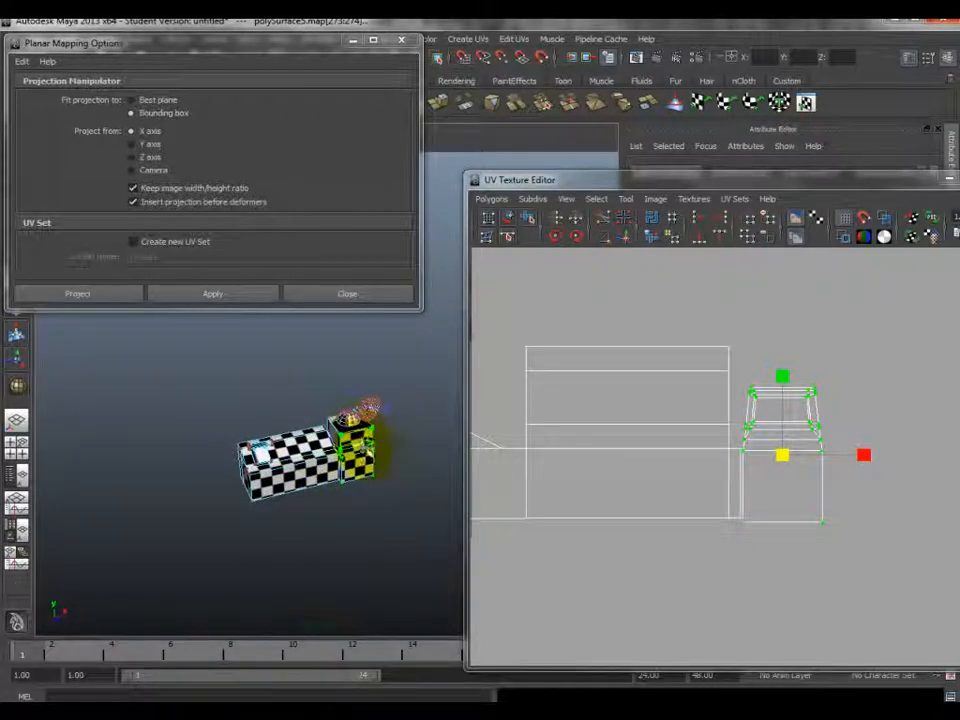
pyautogui.scroll(10, 349, 375)
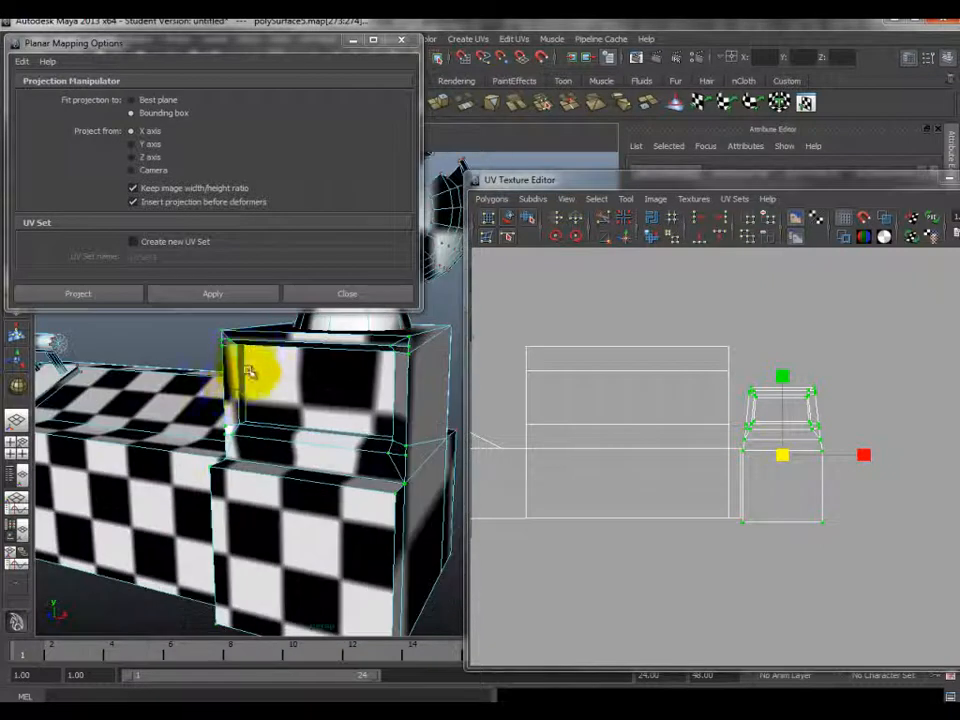
pyautogui.scroll(5, 238, 404)
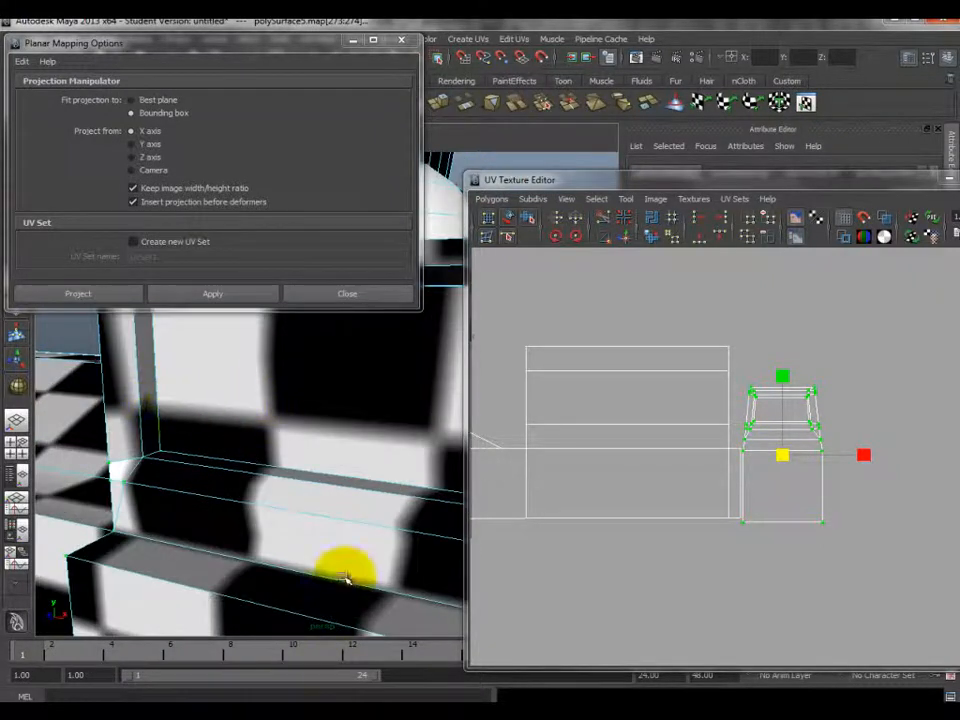
pyautogui.scroll(-5, 272, 482)
pyautogui.scroll(4, 332, 332)
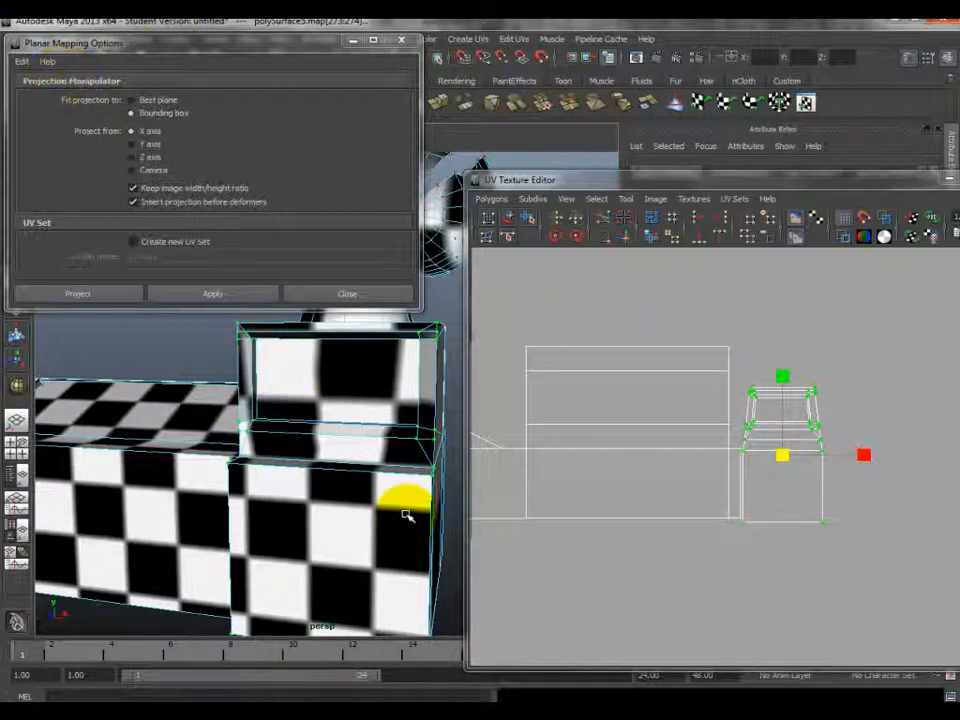
# - Fine-tune the position and scale of the block's end-face shell so its lower rectangle meets and matches the strip's edge
pyautogui.moveTo(769, 490); pyautogui.dragTo(783, 456)
pyautogui.scroll(2, 800, 494)
pyautogui.keyDown('alt'); pyautogui.moveTo(798, 494); pyautogui.dragTo(748, 494, button='middle'); pyautogui.keyUp('alt')
pyautogui.scroll(1, 746, 500)
pyautogui.scroll(1, 735, 507)
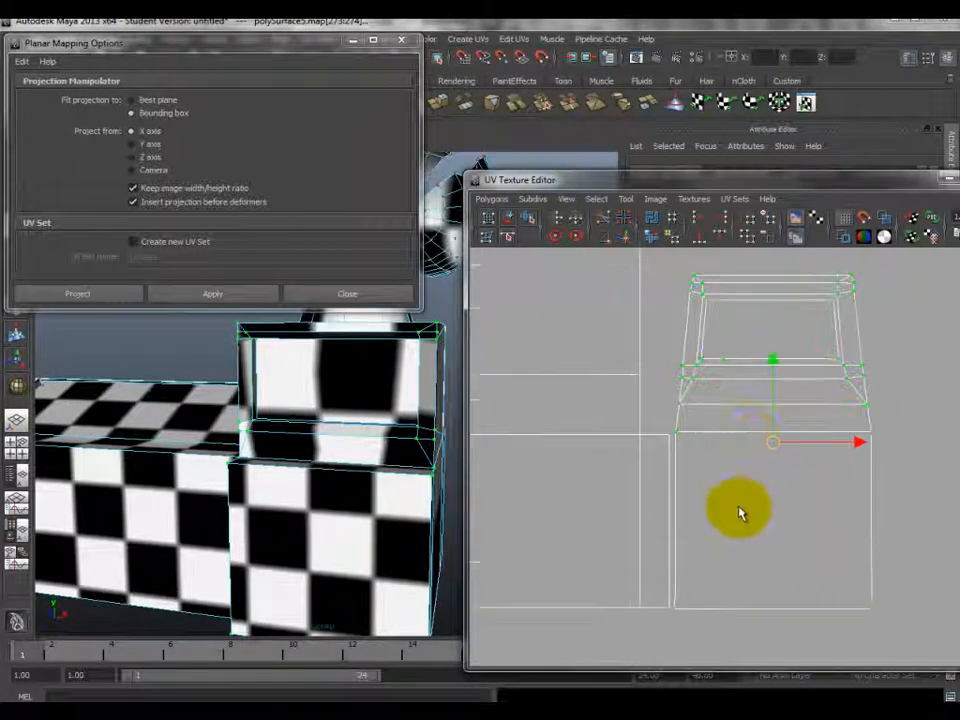
pyautogui.moveTo(772, 444)
pyautogui.mouseDown()
pyautogui.moveTo(684, 473)
pyautogui.moveTo(784, 456)
pyautogui.moveTo(773, 447)
pyautogui.mouseUp()
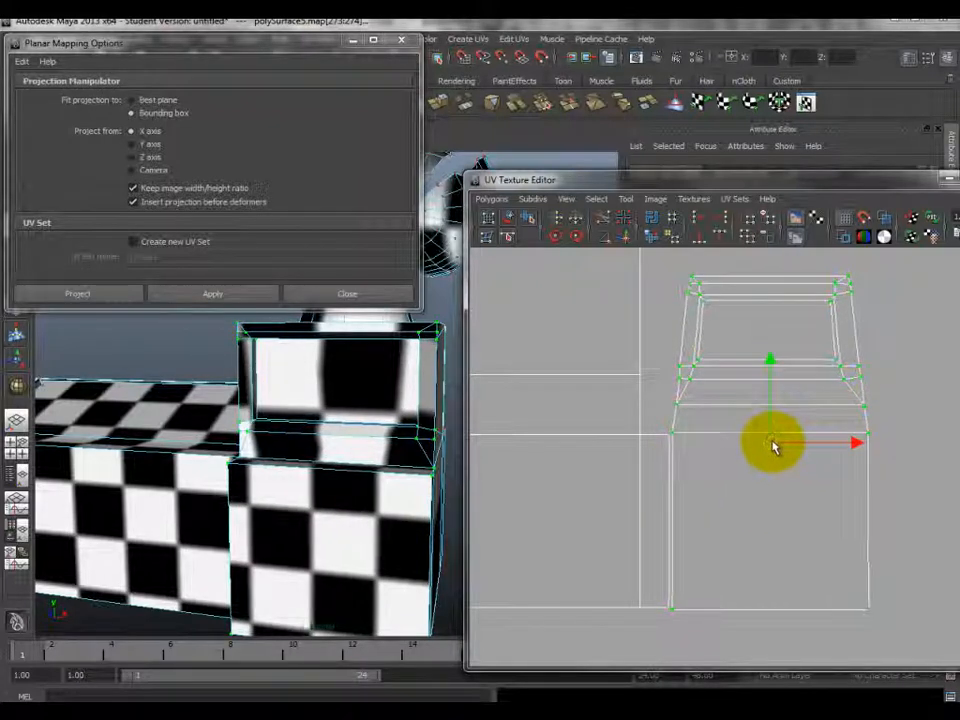
pyautogui.scroll(1, 707, 429)
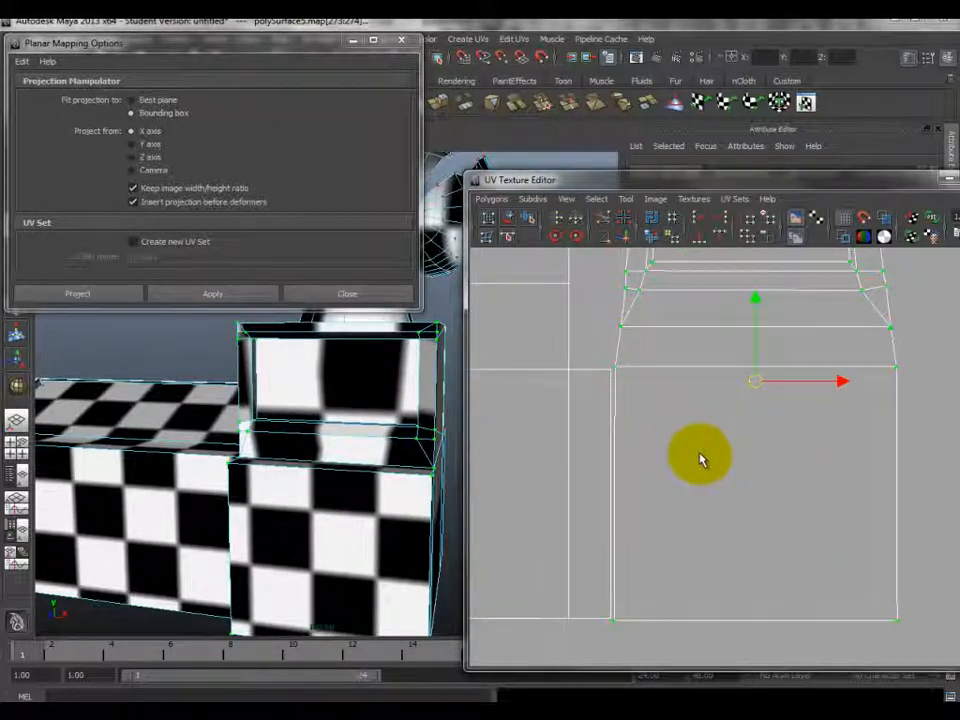
pyautogui.moveTo(742, 404); pyautogui.dragTo(751, 388)
pyautogui.press('w')
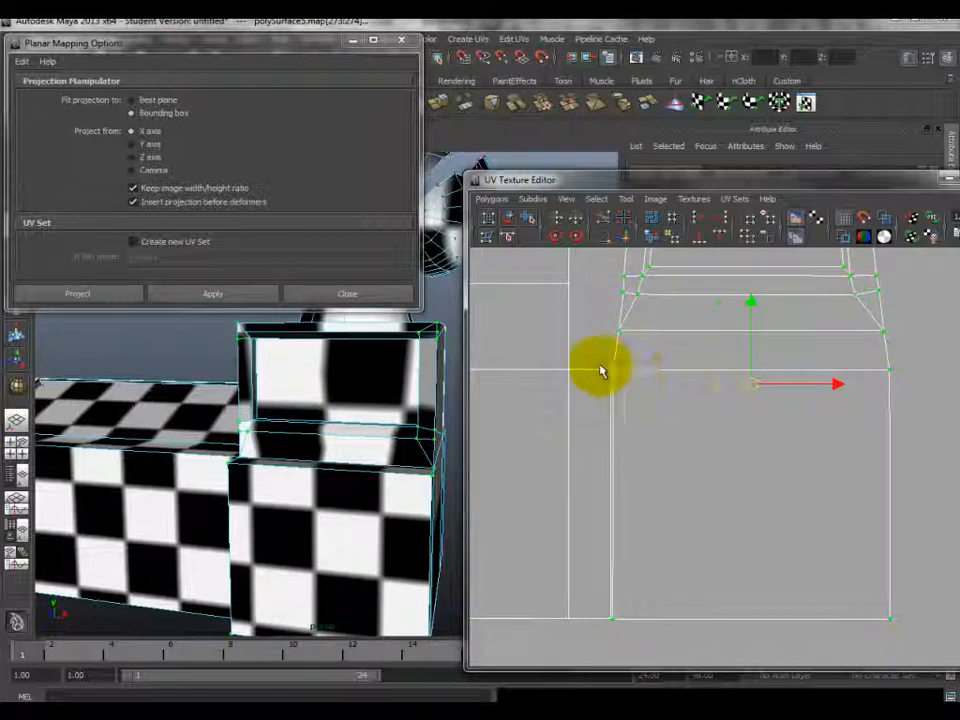
# - Align the upper pair and the lower pair of corner UVs on the end face's lower rectangle, each in V
pyautogui.moveTo(915, 392); pyautogui.dragTo(916, 392)
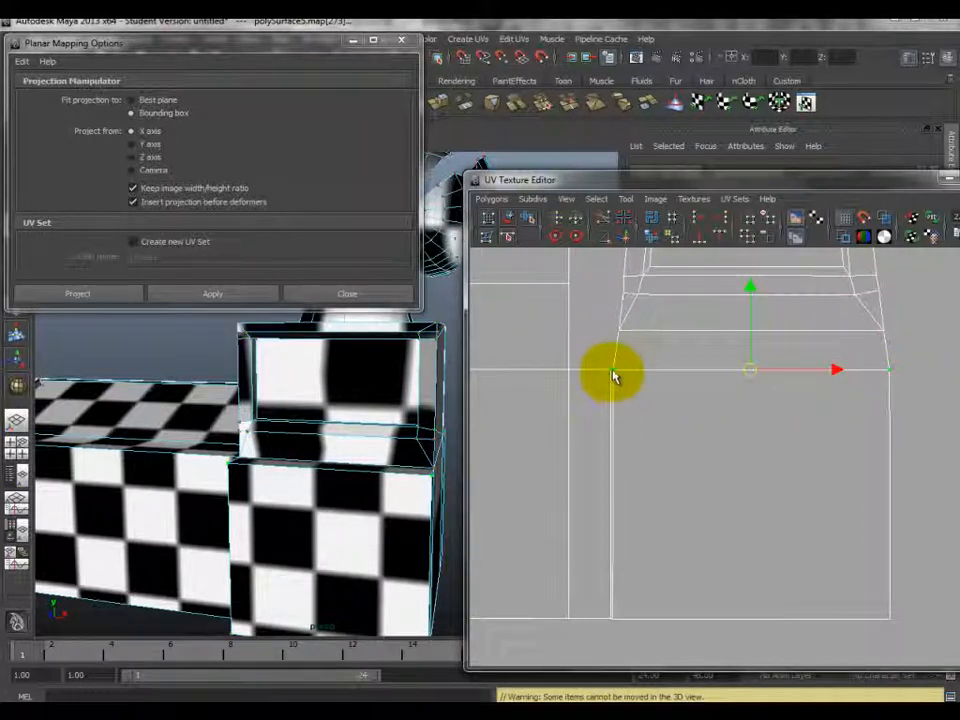
pyautogui.click(703, 245)
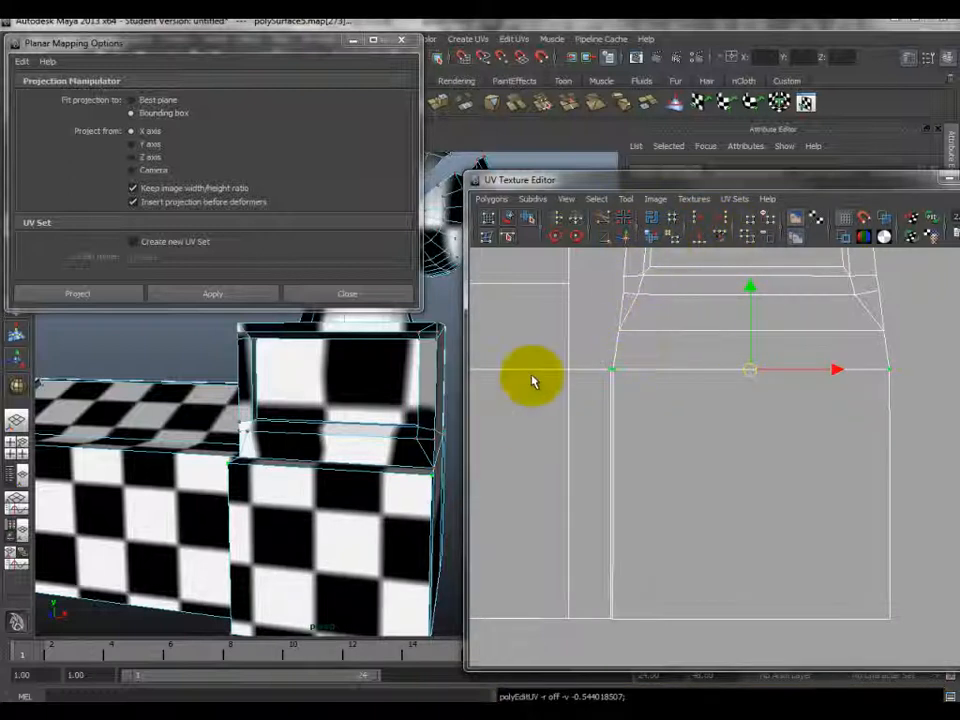
pyautogui.moveTo(905, 630); pyautogui.dragTo(594, 587)
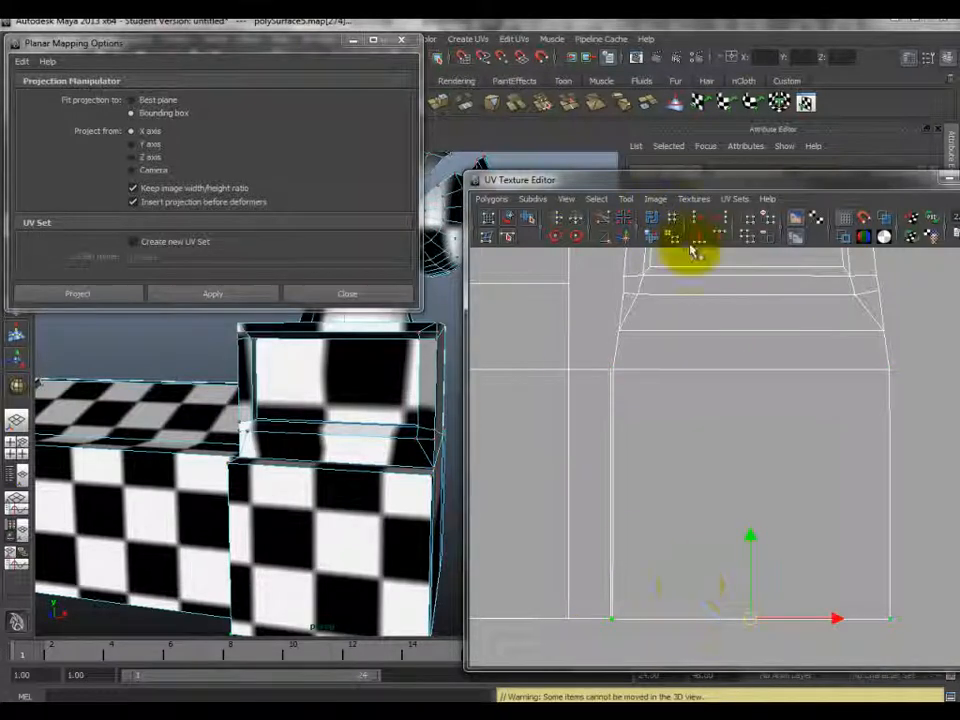
pyautogui.click(720, 243)
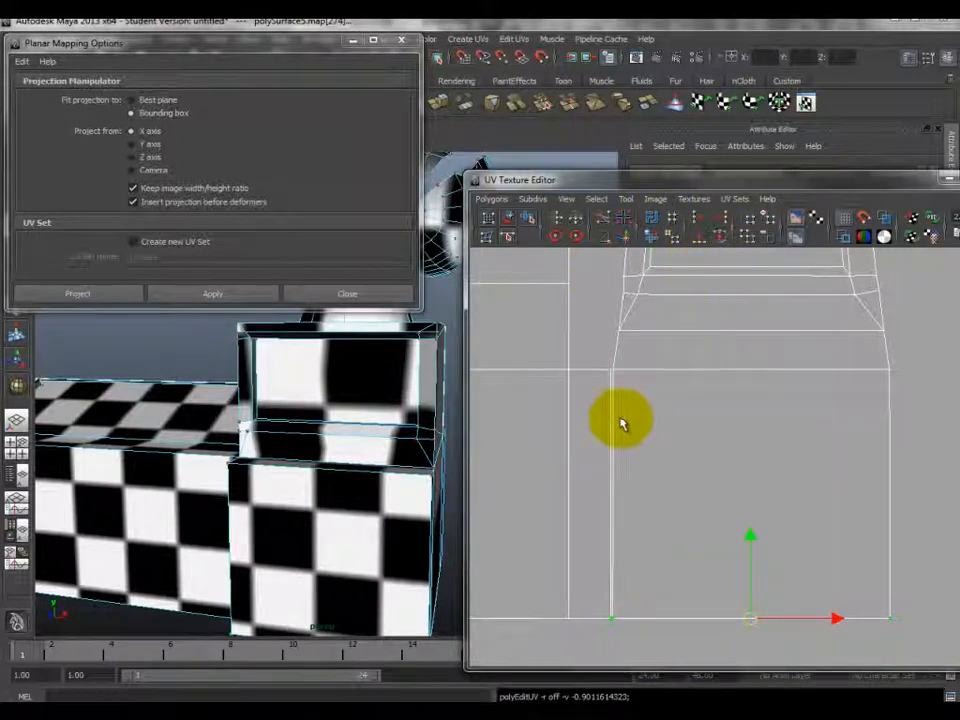
# - Try to move and sew the end-face shell to the strip along their shared vertical edge
pyautogui.moveTo(615, 435)
pyautogui.mouseDown(button='right')
pyautogui.moveTo(615, 400)
pyautogui.moveTo(628, 418)
pyautogui.mouseUp(button='right')
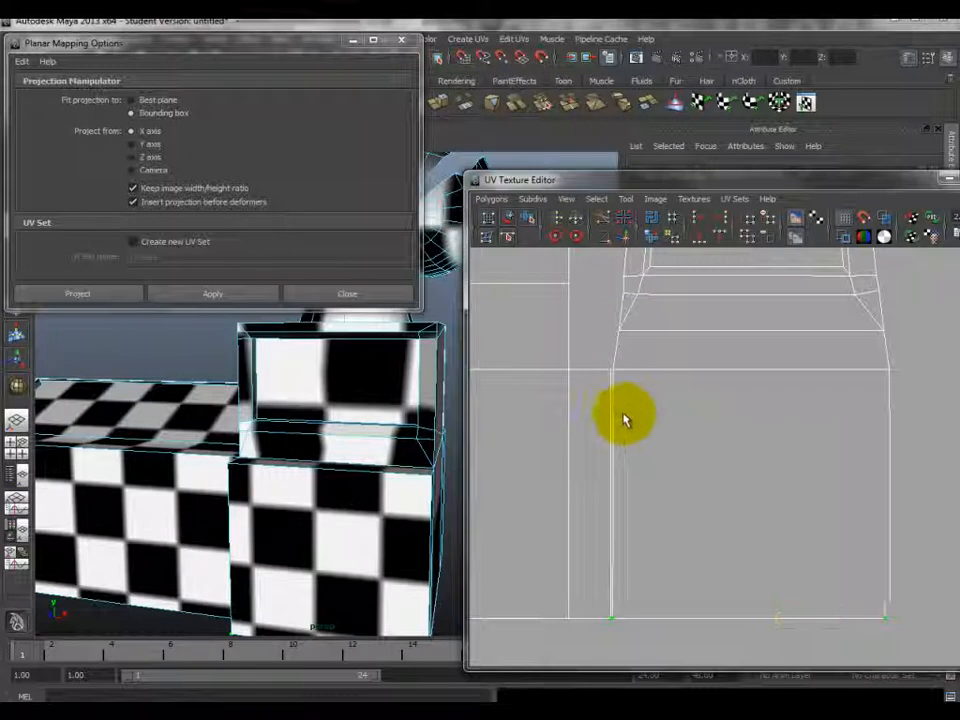
pyautogui.click(613, 436)
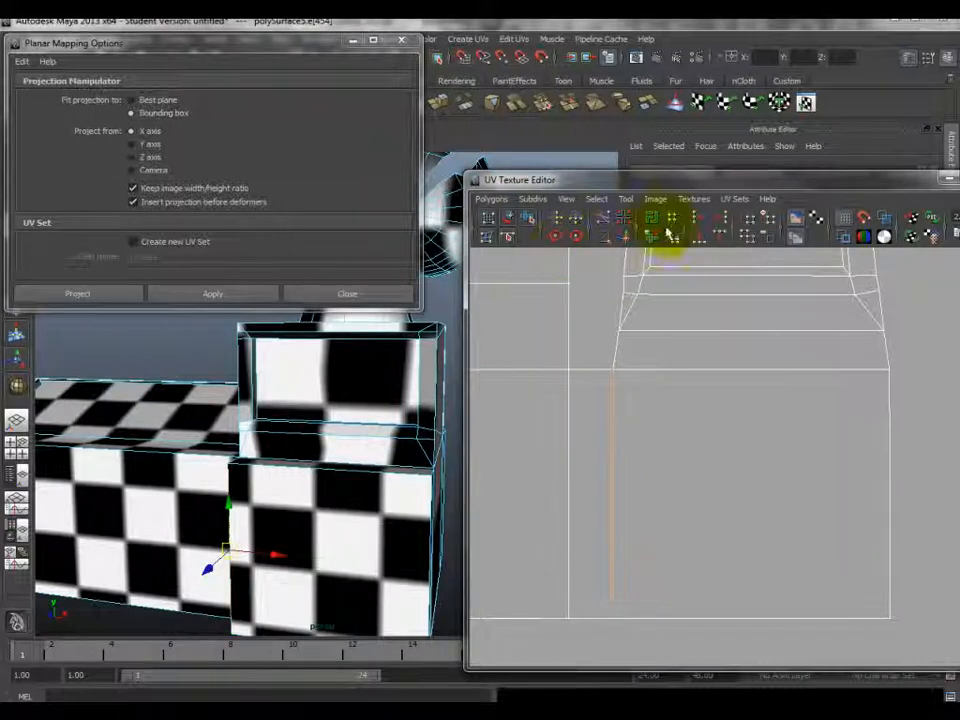
pyautogui.click(627, 237)
pyautogui.scroll(-1, 625, 360)
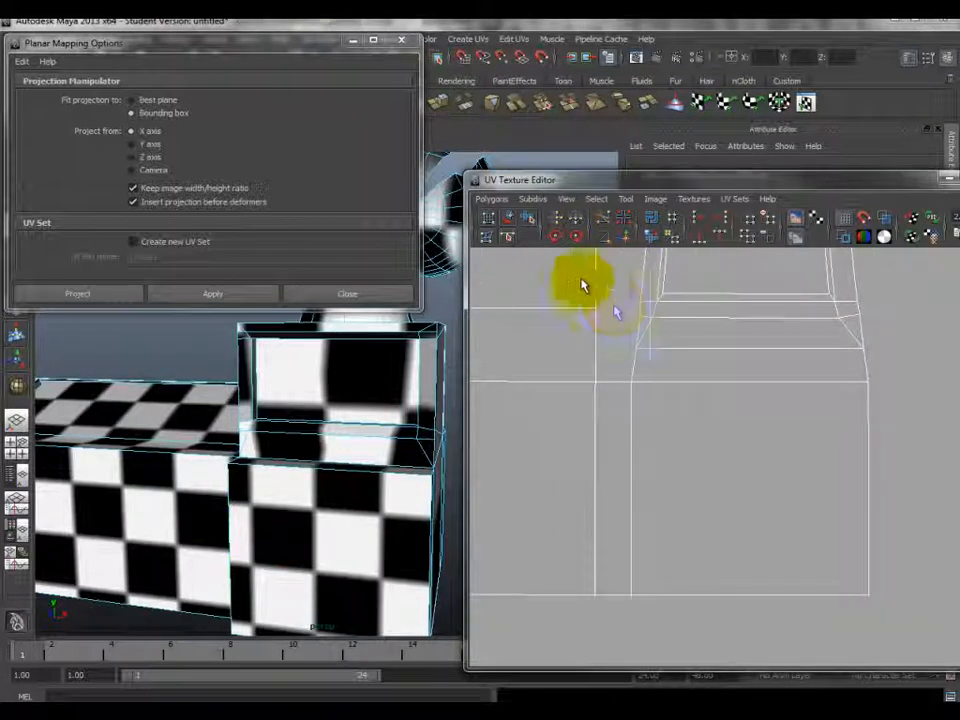
pyautogui.scroll(-4, 647, 356)
pyautogui.scroll(6, 655, 366)
pyautogui.hotkey('ctrl', 'z')
pyautogui.scroll(-5, 653, 371)
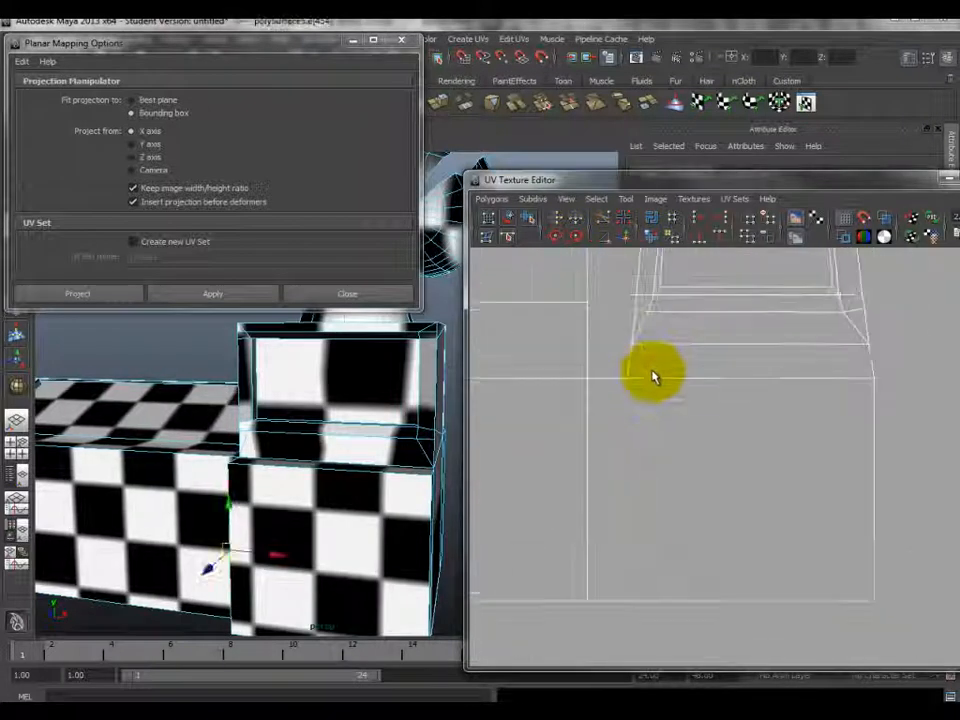
pyautogui.scroll(-5, 570, 387)
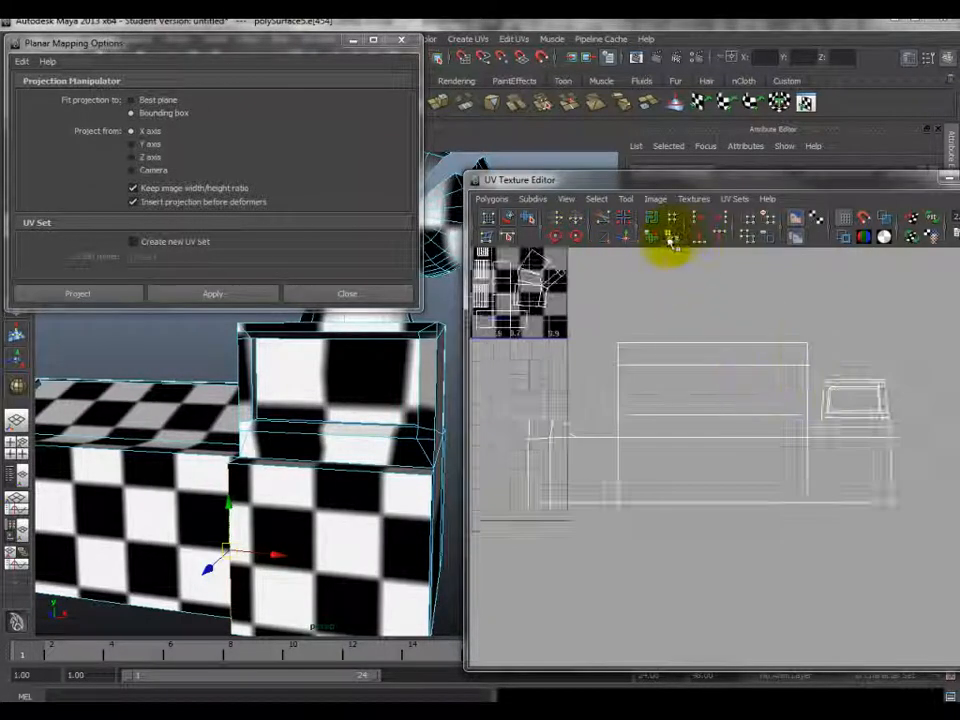
pyautogui.click(627, 239)
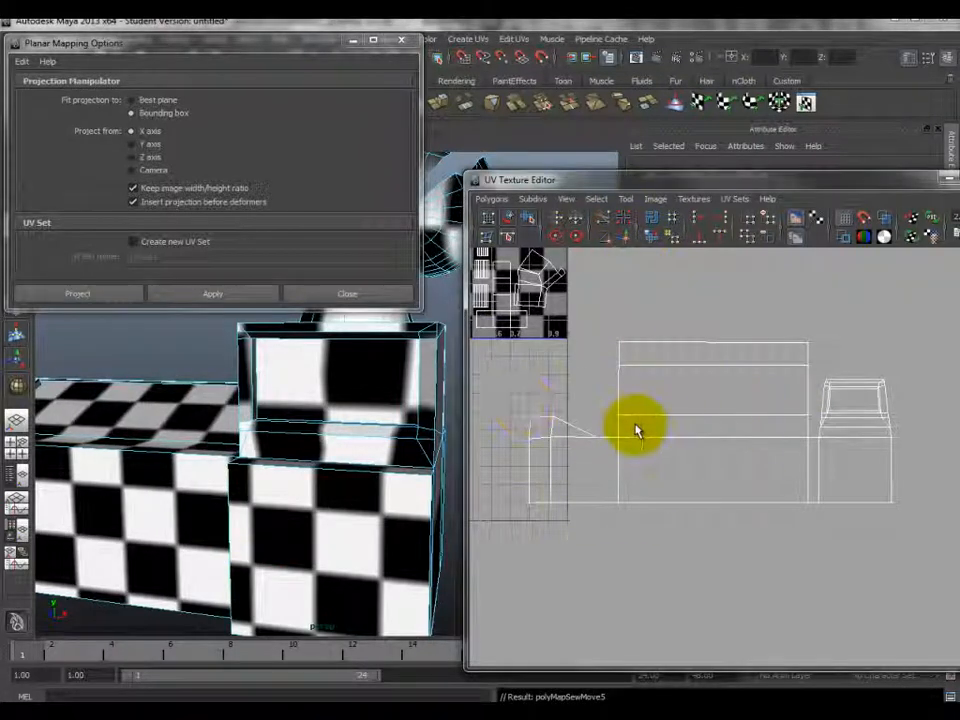
pyautogui.hotkey('ctrl', 'z')
pyautogui.scroll(6, 760, 420)
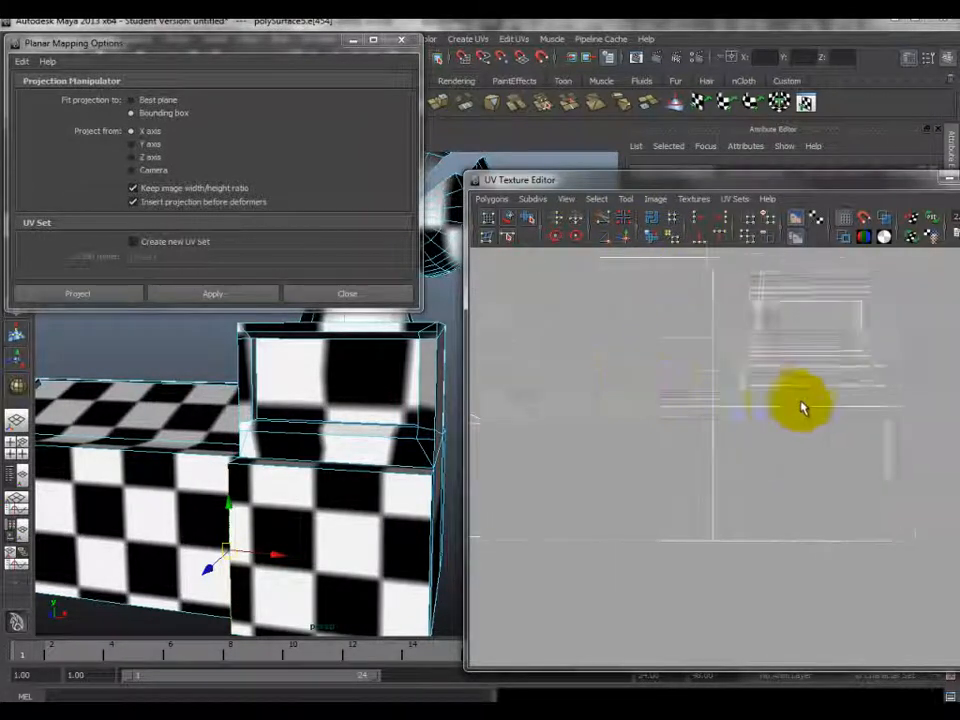
# - Reselect the end-face shell's UVs and nudge the shell horizontally onto the strip's edge
pyautogui.moveTo(797, 378); pyautogui.dragTo(926, 357, button='right')
pyautogui.scroll(3, 800, 432)
pyautogui.keyDown('alt'); pyautogui.moveTo(824, 411); pyautogui.dragTo(781, 395, button='middle'); pyautogui.keyUp('alt')
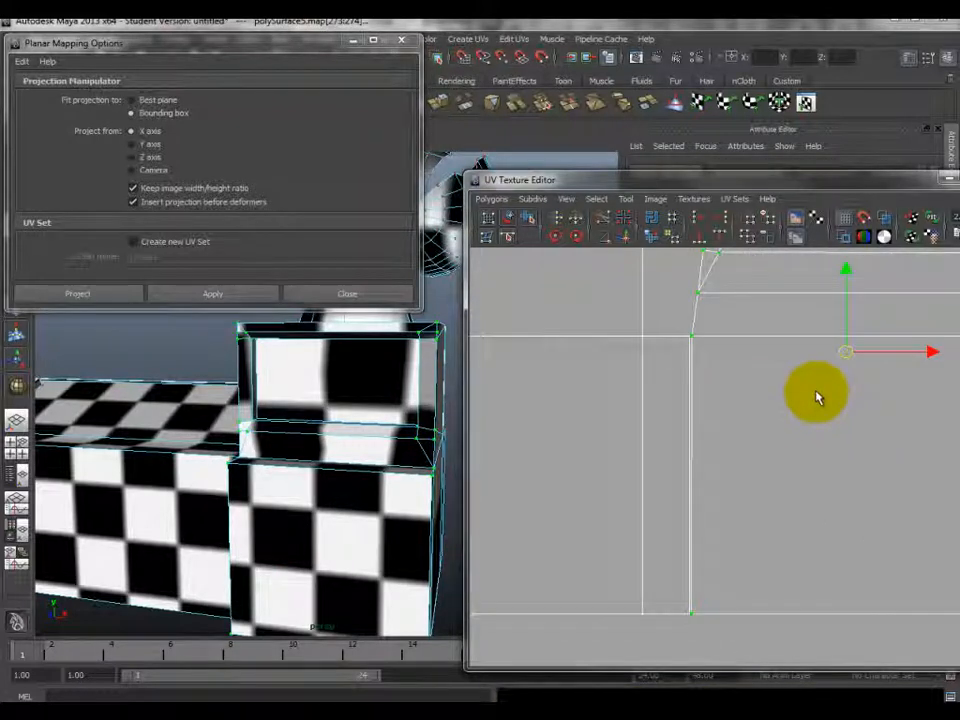
pyautogui.moveTo(927, 348); pyautogui.dragTo(926, 348)
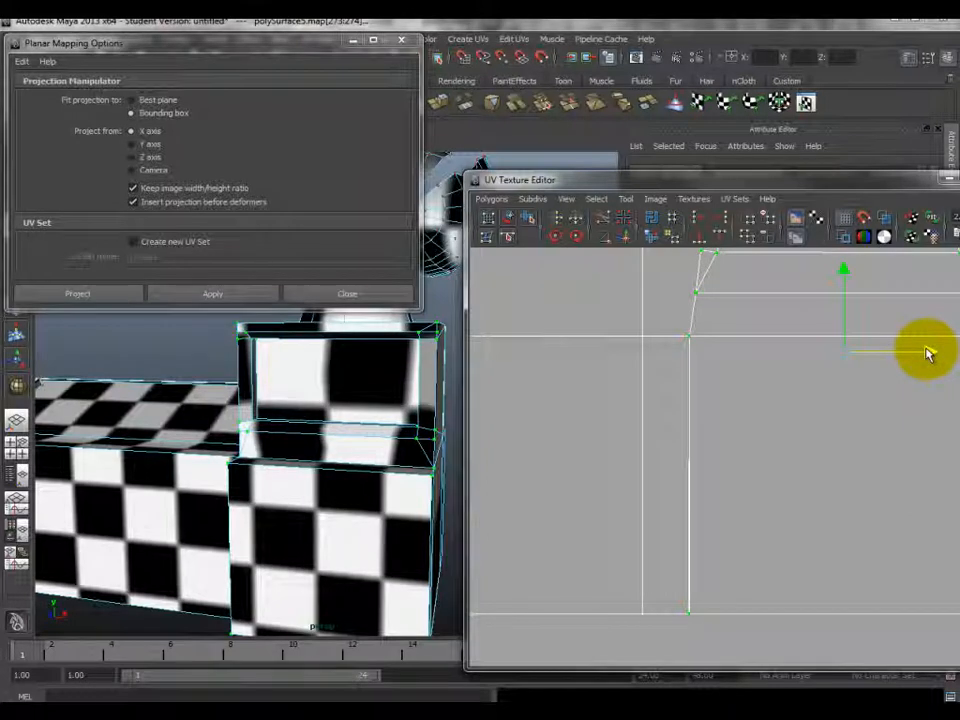
# - Align the upper and lower corner UVs where the end face meets the strip in U, straightening the shared edge
pyautogui.click(707, 349)
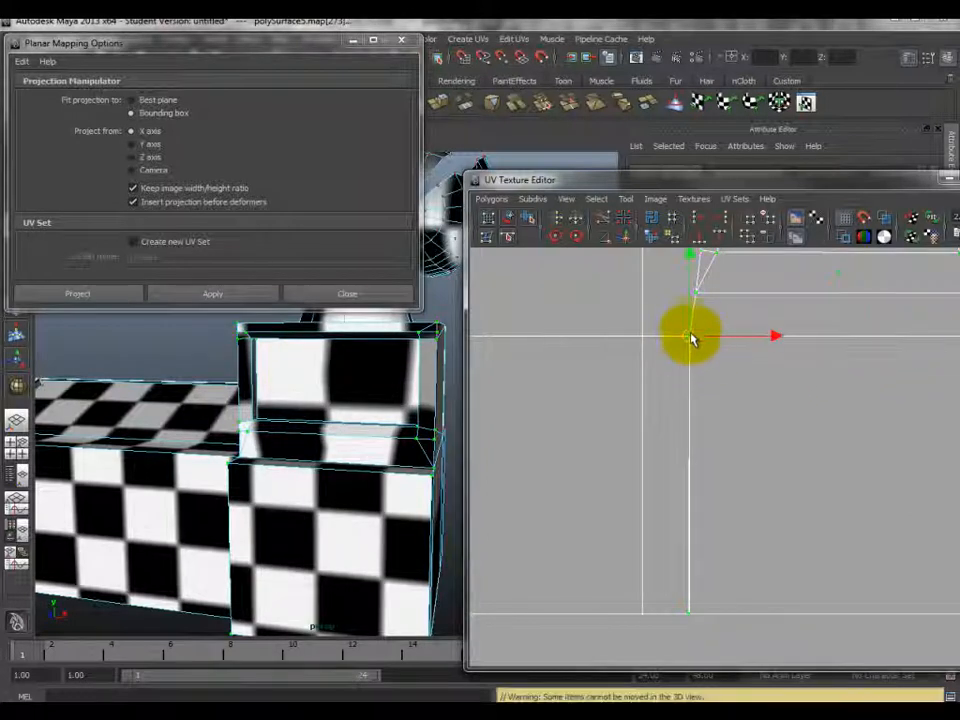
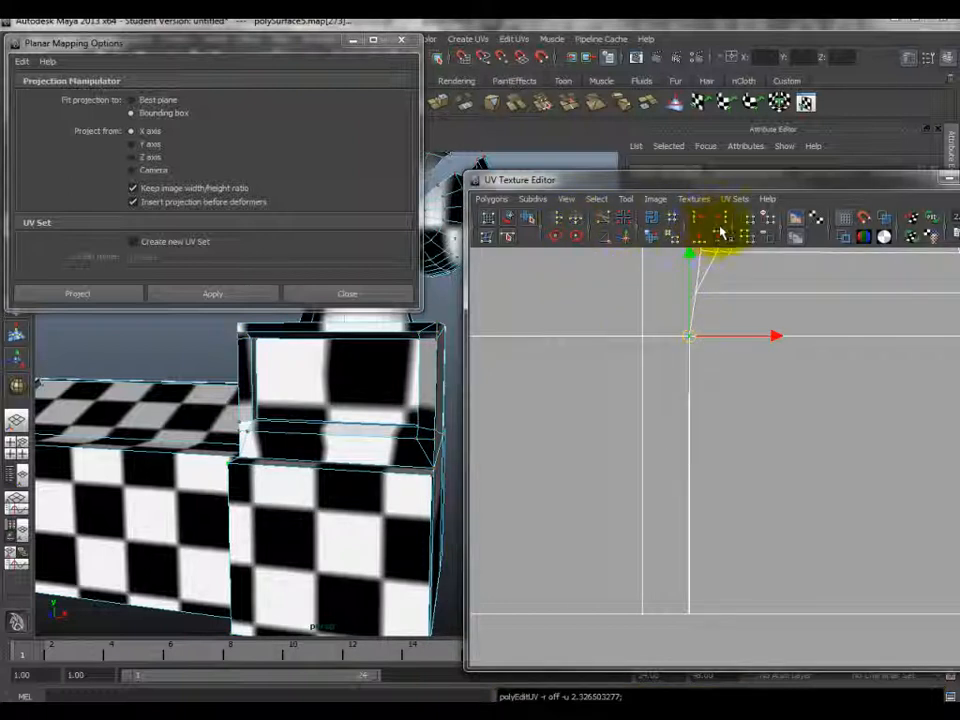
pyautogui.click(705, 604)
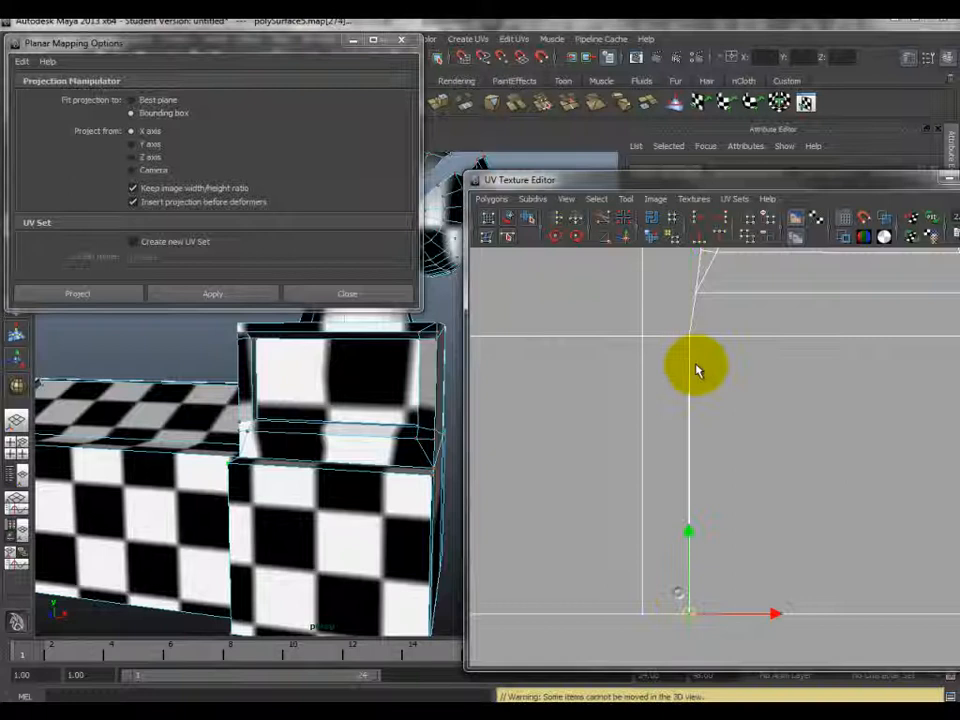
pyautogui.click(702, 220)
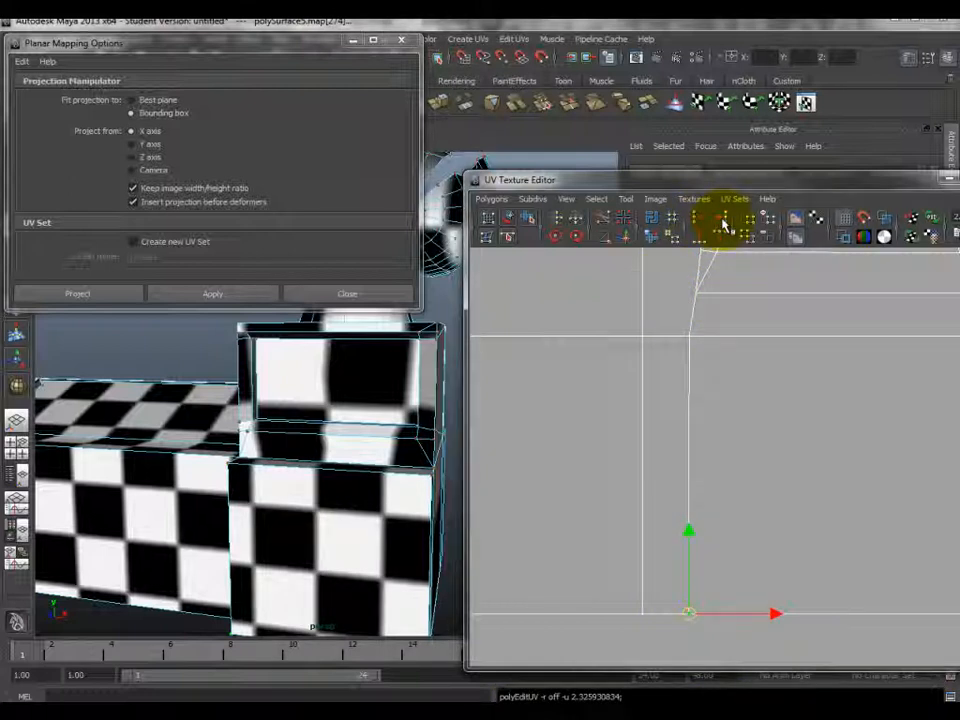
pyautogui.moveTo(668, 314); pyautogui.dragTo(743, 632)
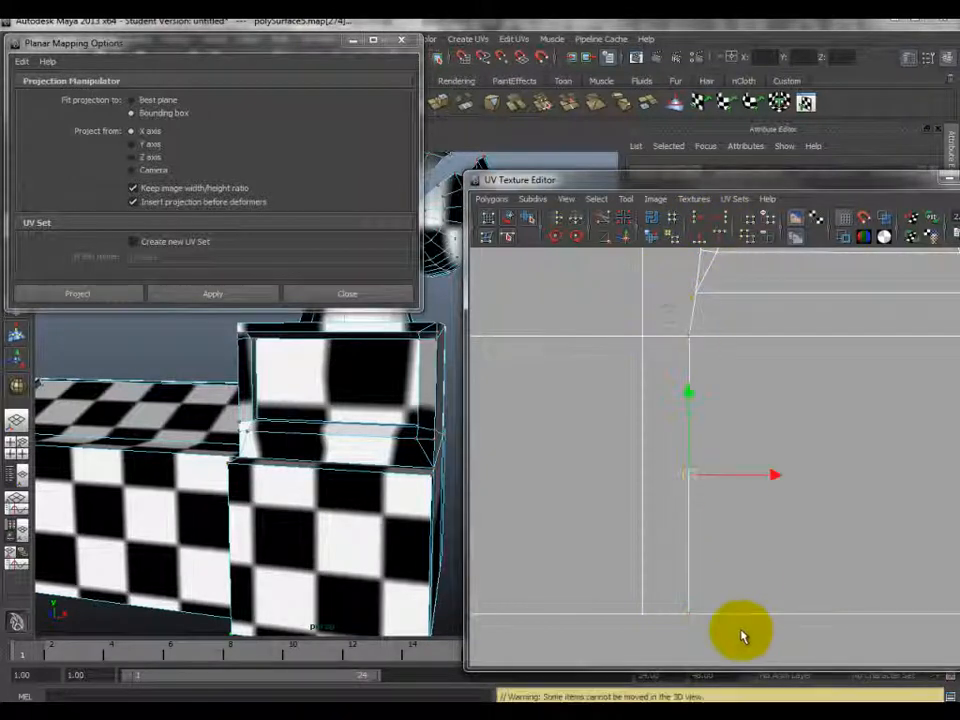
pyautogui.click(698, 221)
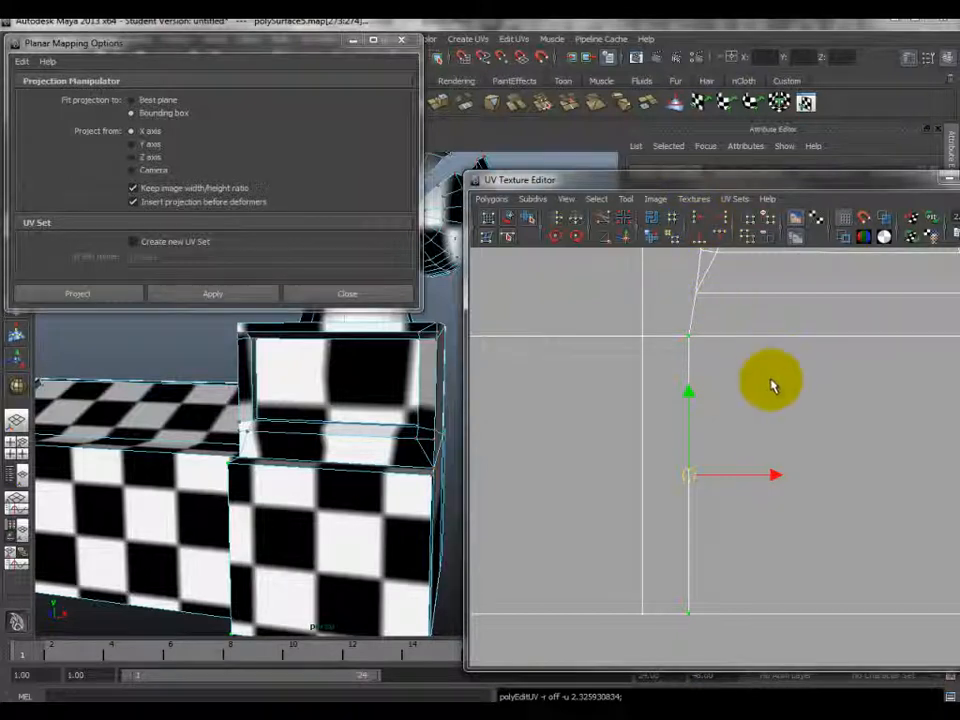
# - Select the vertical edge shared by the strip and the end-face shell, and move and sew the two together
pyautogui.scroll(-3, 770, 373)
pyautogui.scroll(-2, 771, 372)
pyautogui.moveTo(761, 410); pyautogui.dragTo(752, 368, button='right')
pyautogui.click(722, 446)
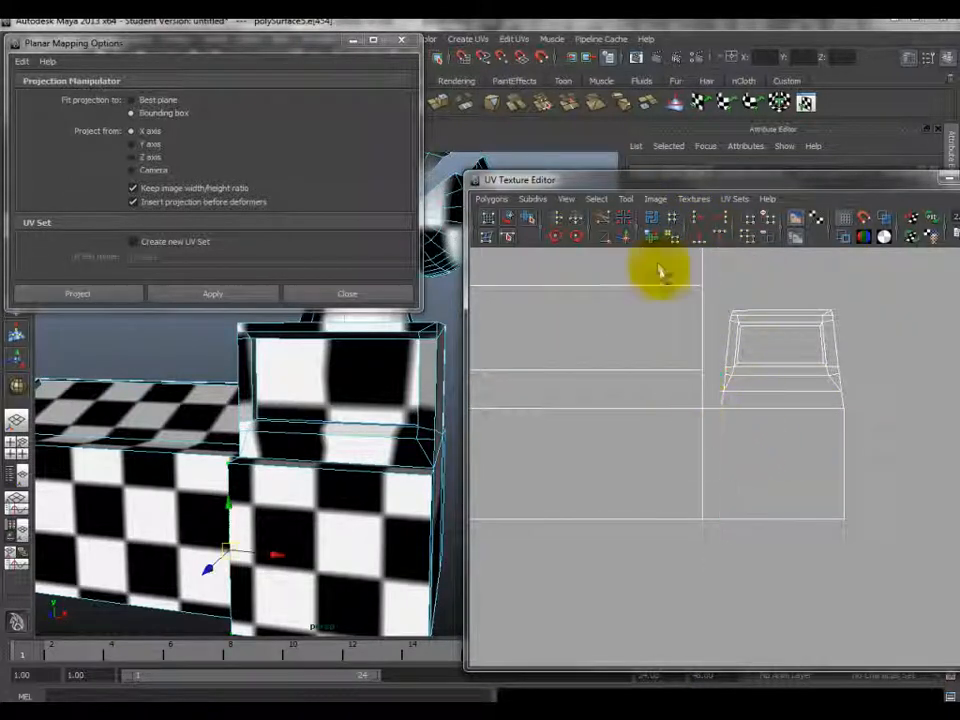
pyautogui.click(628, 239)
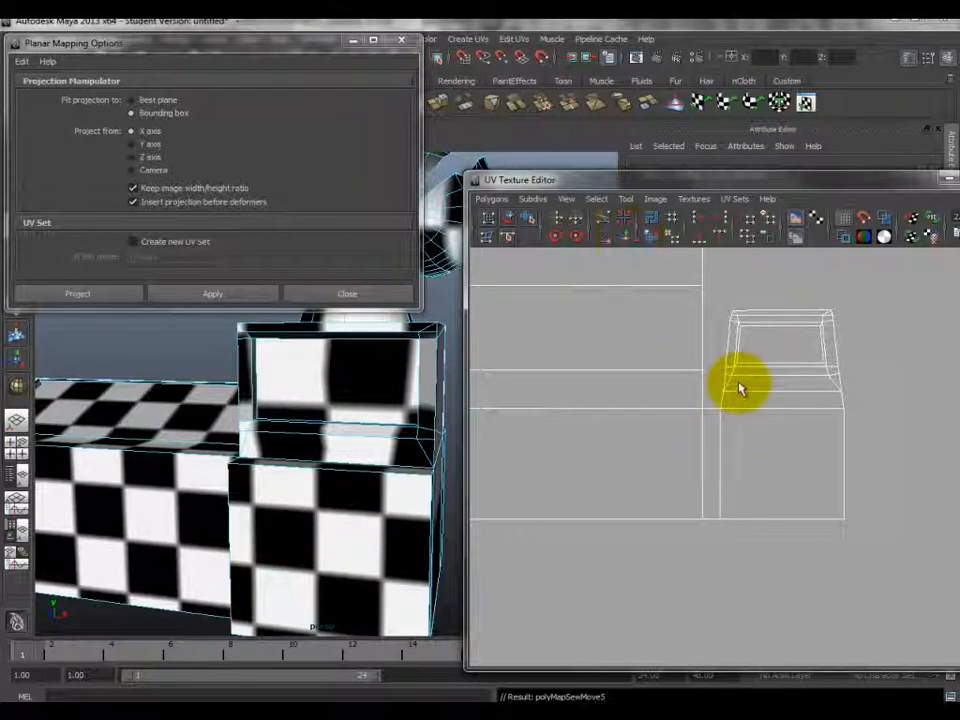
# - Examine the checkers across the sewn box and block faces and the overall UV layout from several angles
pyautogui.scroll(-5, 737, 388)
pyautogui.keyDown('alt'); pyautogui.moveTo(291, 476); pyautogui.dragTo(247, 468); pyautogui.keyUp('alt')
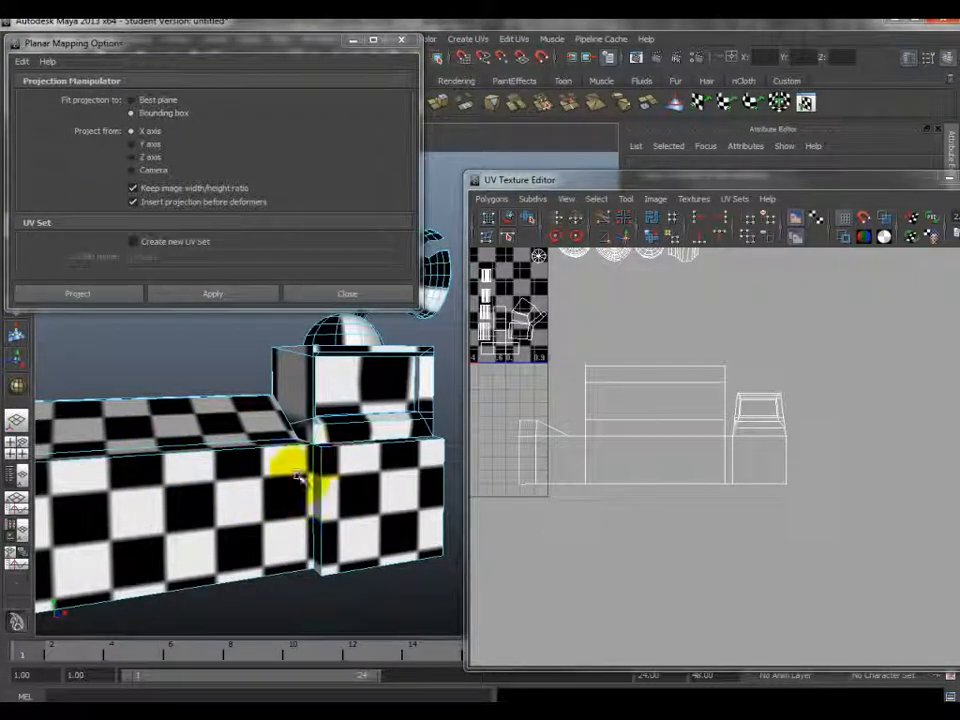
pyautogui.keyDown('alt'); pyautogui.moveTo(705, 449); pyautogui.dragTo(625, 434, button='right'); pyautogui.keyUp('alt')
pyautogui.keyDown('alt'); pyautogui.moveTo(625, 434); pyautogui.dragTo(647, 428, button='middle'); pyautogui.keyUp('alt')
pyautogui.keyDown('alt'); pyautogui.moveTo(385, 465); pyautogui.dragTo(271, 486); pyautogui.keyUp('alt')
pyautogui.scroll(-3, 275, 487)
pyautogui.moveTo(205, 484)
pyautogui.keyDown('alt'); pyautogui.mouseDown()
pyautogui.moveTo(296, 455)
pyautogui.moveTo(275, 475)
pyautogui.moveTo(204, 488)
pyautogui.mouseUp(); pyautogui.keyUp('alt')
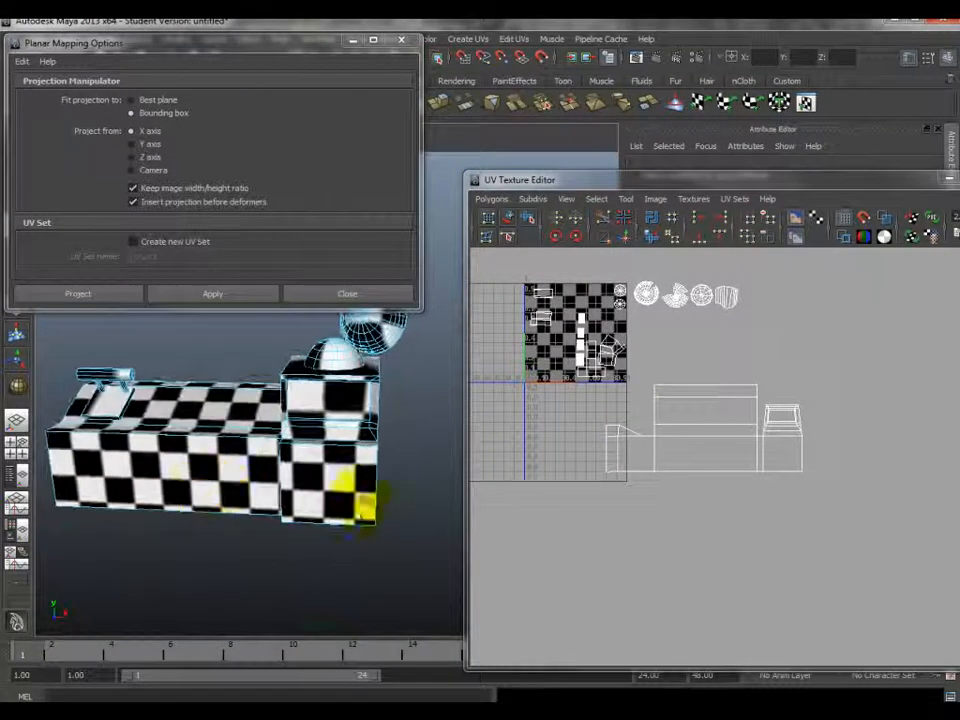
pyautogui.keyDown('alt'); pyautogui.moveTo(316, 490); pyautogui.dragTo(274, 505); pyautogui.keyUp('alt')
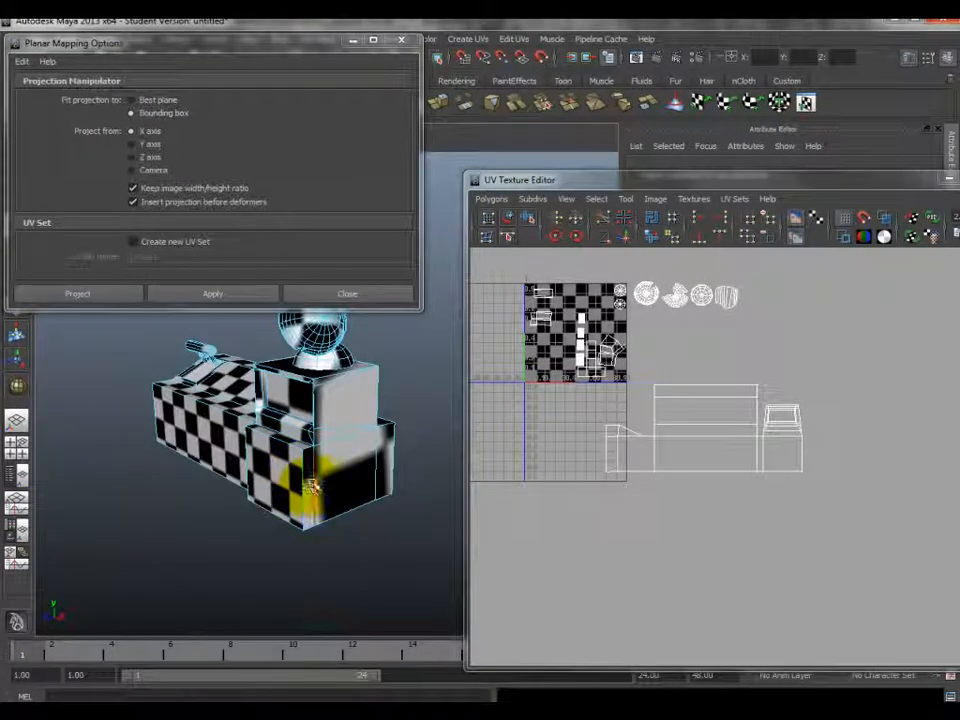
# - Select the block's vertical corner edge and inspect where the adjoining plain side lies in the UV layout
pyautogui.click(303, 480)
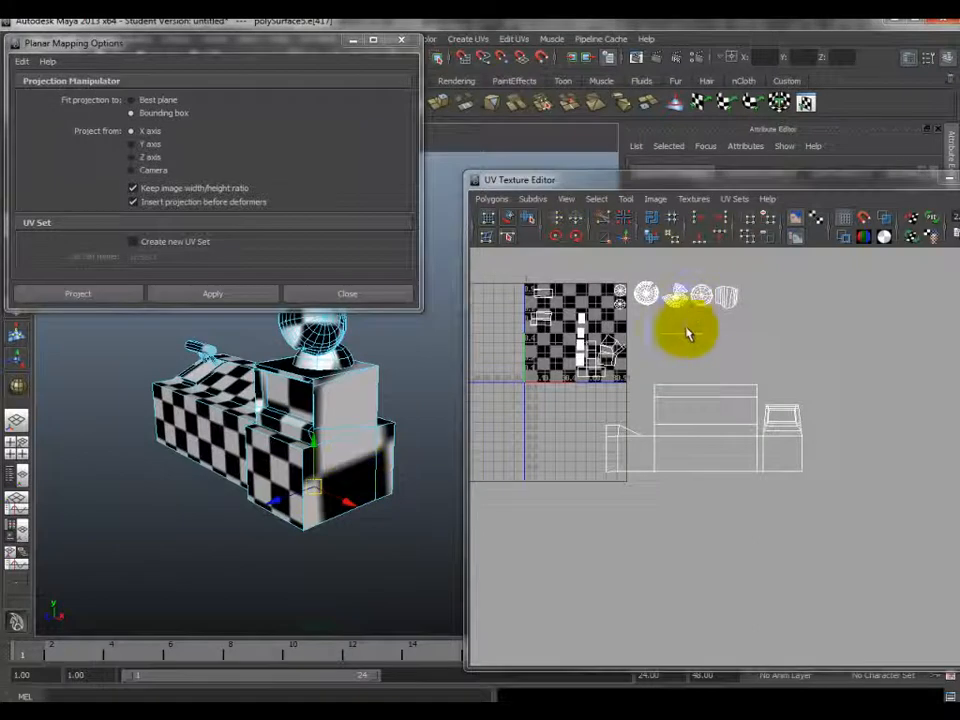
pyautogui.scroll(3, 641, 366)
pyautogui.keyDown('alt'); pyautogui.moveTo(641, 366); pyautogui.dragTo(714, 458, button='middle'); pyautogui.keyUp('alt')
pyautogui.keyDown('alt'); pyautogui.moveTo(335, 428); pyautogui.dragTo(349, 450); pyautogui.keyUp('alt')
pyautogui.scroll(3, 580, 373)
pyautogui.keyDown('alt'); pyautogui.moveTo(580, 373); pyautogui.dragTo(664, 396, button='middle'); pyautogui.keyUp('alt')
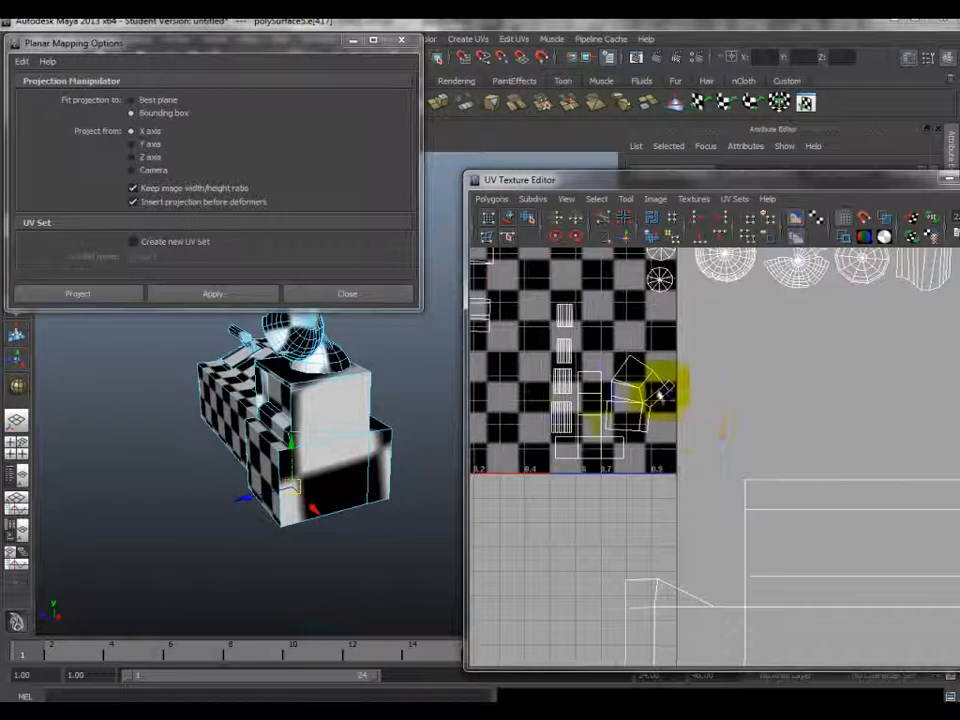
pyautogui.keyDown('alt'); pyautogui.moveTo(364, 467); pyautogui.dragTo(351, 446); pyautogui.keyUp('alt')
pyautogui.scroll(2, 351, 446)
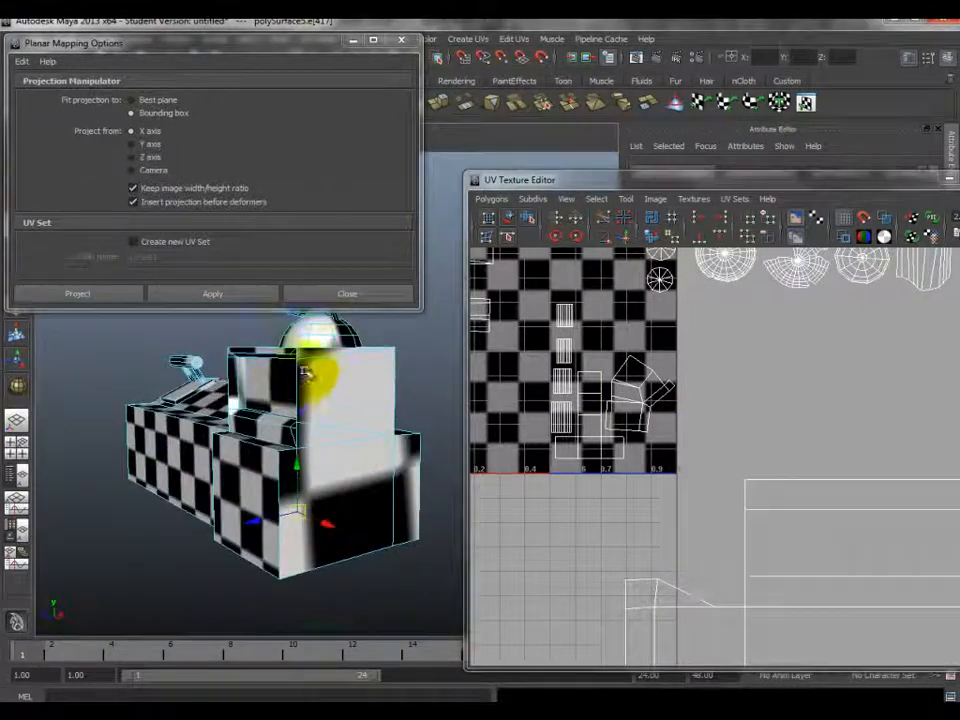
# - Select all faces of the block's adjoining plain side, upper and lower, and apply an X-axis planar projection
pyautogui.moveTo(288, 486); pyautogui.dragTo(290, 521, button='right')
pyautogui.click(289, 488)
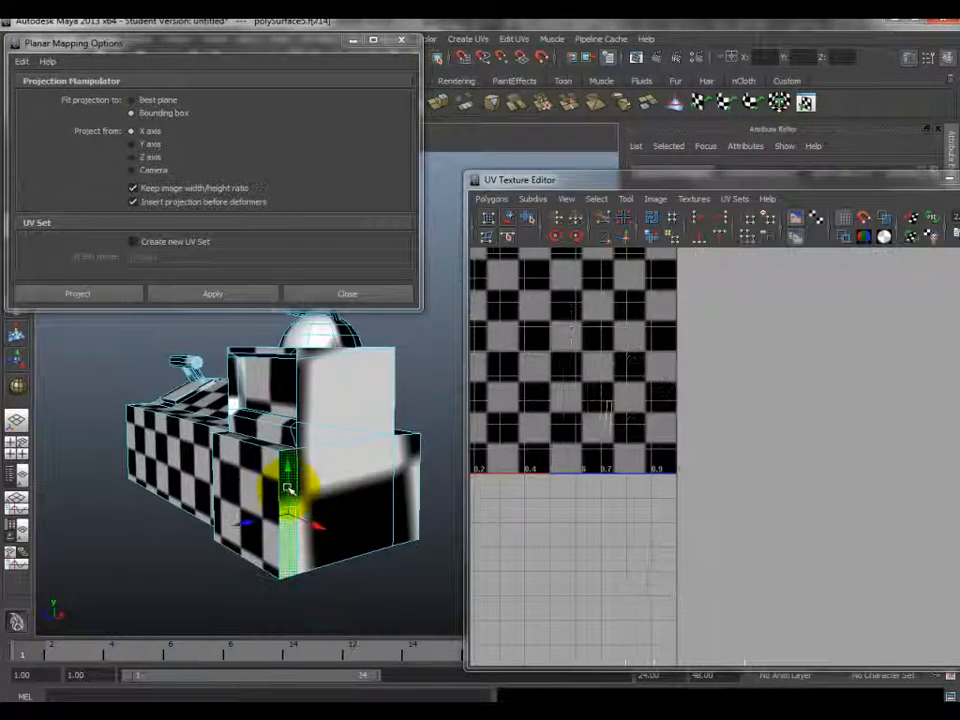
pyautogui.keyDown('shift'); pyautogui.click(350, 472); pyautogui.keyUp('shift')
pyautogui.keyDown('shift'); pyautogui.click(332, 440); pyautogui.keyUp('shift')
pyautogui.keyDown('shift'); pyautogui.click(306, 357); pyautogui.keyUp('shift')
pyautogui.keyDown('shift'); pyautogui.click(403, 489); pyautogui.keyUp('shift')
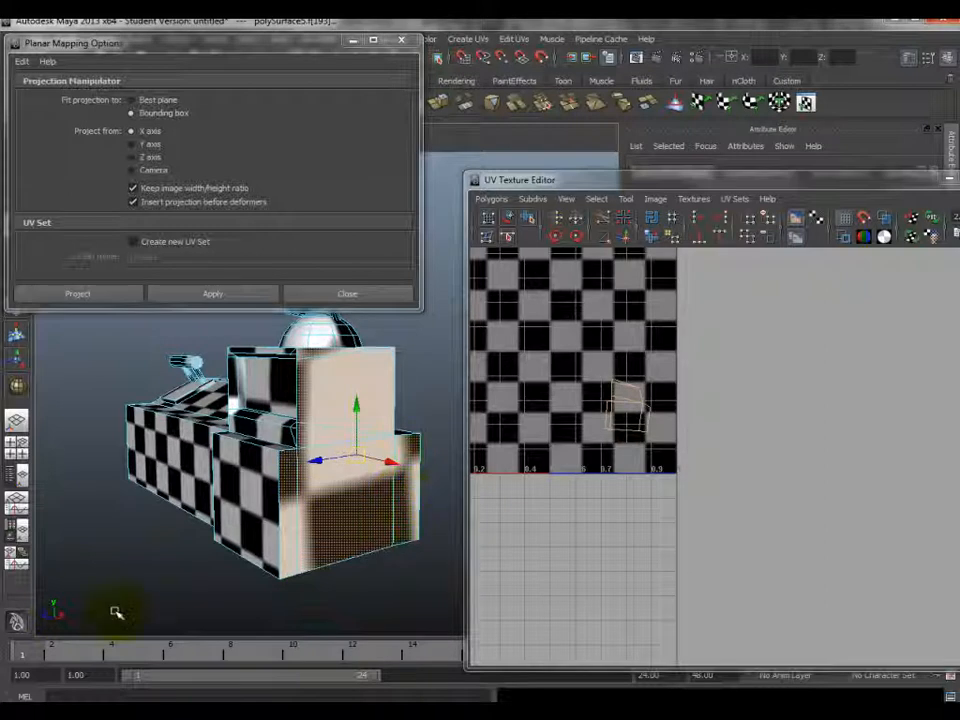
pyautogui.keyDown('shift'); pyautogui.click(386, 439); pyautogui.keyUp('shift')
pyautogui.click(205, 296)
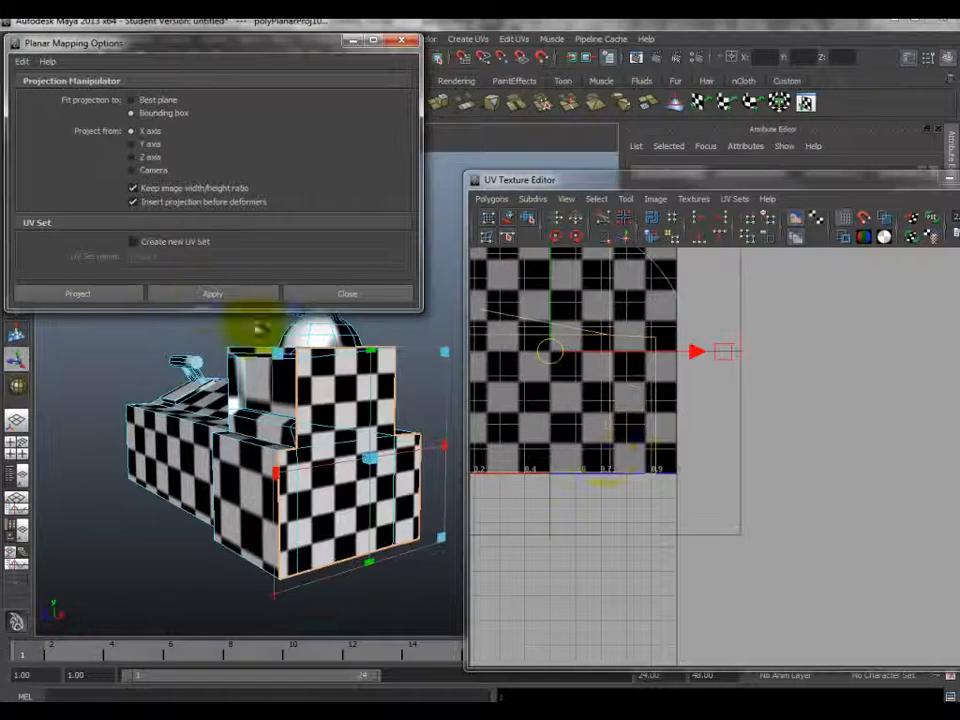
# - Convert the projected plain side's face selection to UVs and move its shell out of the texture tile beside the end-face shell
pyautogui.scroll(-5, 399, 510)
pyautogui.scroll(3, 536, 439)
pyautogui.scroll(-5, 536, 439)
pyautogui.click(596, 199)
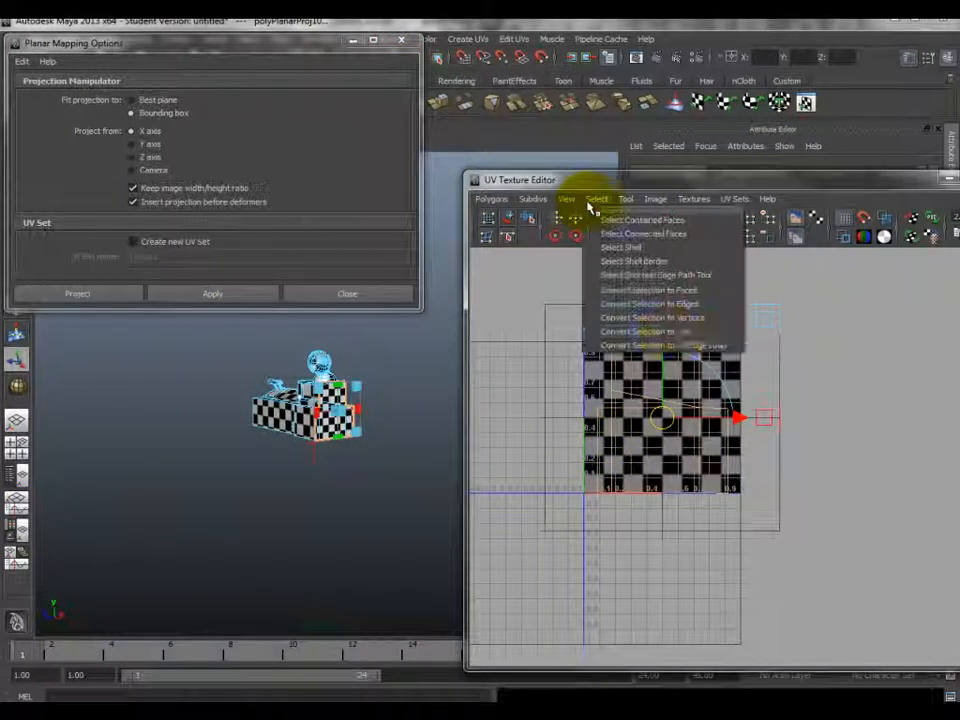
pyautogui.click(669, 334)
pyautogui.press('w')
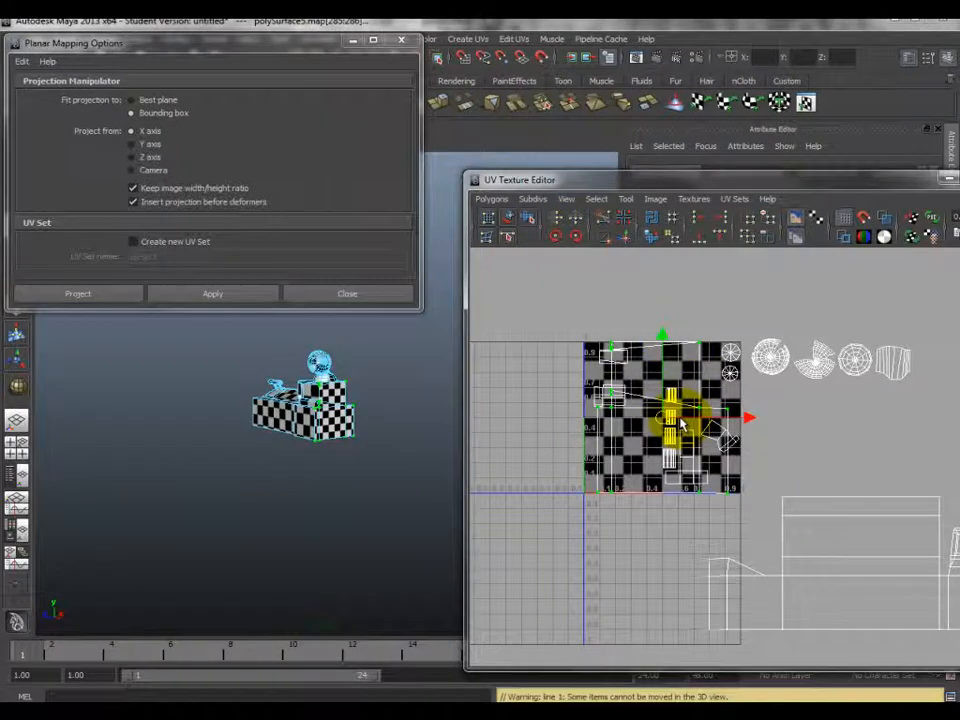
pyautogui.moveTo(669, 418); pyautogui.dragTo(851, 486)
pyautogui.keyDown('alt'); pyautogui.moveTo(752, 468); pyautogui.dragTo(600, 381, button='middle'); pyautogui.keyUp('alt')
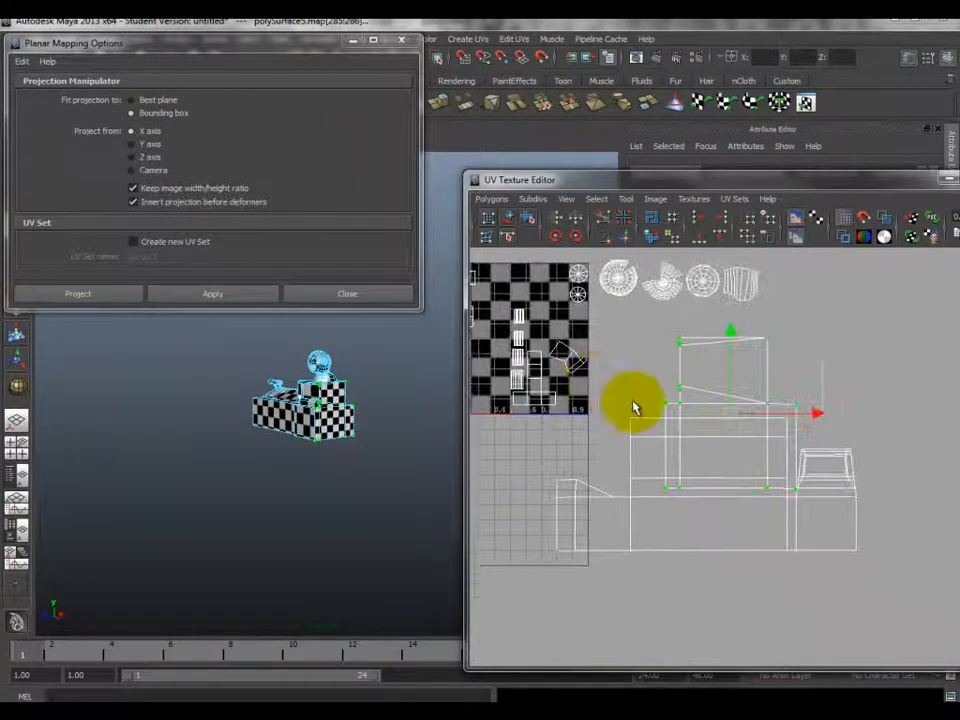
pyautogui.moveTo(729, 409); pyautogui.dragTo(912, 483)
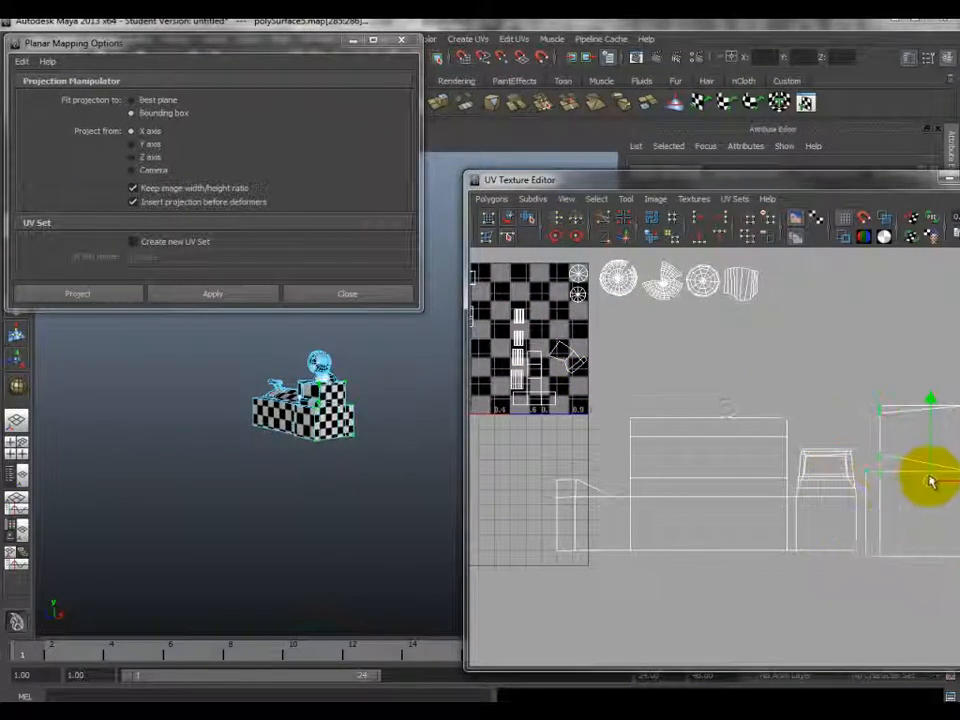
pyautogui.scroll(2, 735, 422)
pyautogui.keyDown('alt'); pyautogui.moveTo(735, 422); pyautogui.dragTo(800, 416, button='middle'); pyautogui.keyUp('alt')
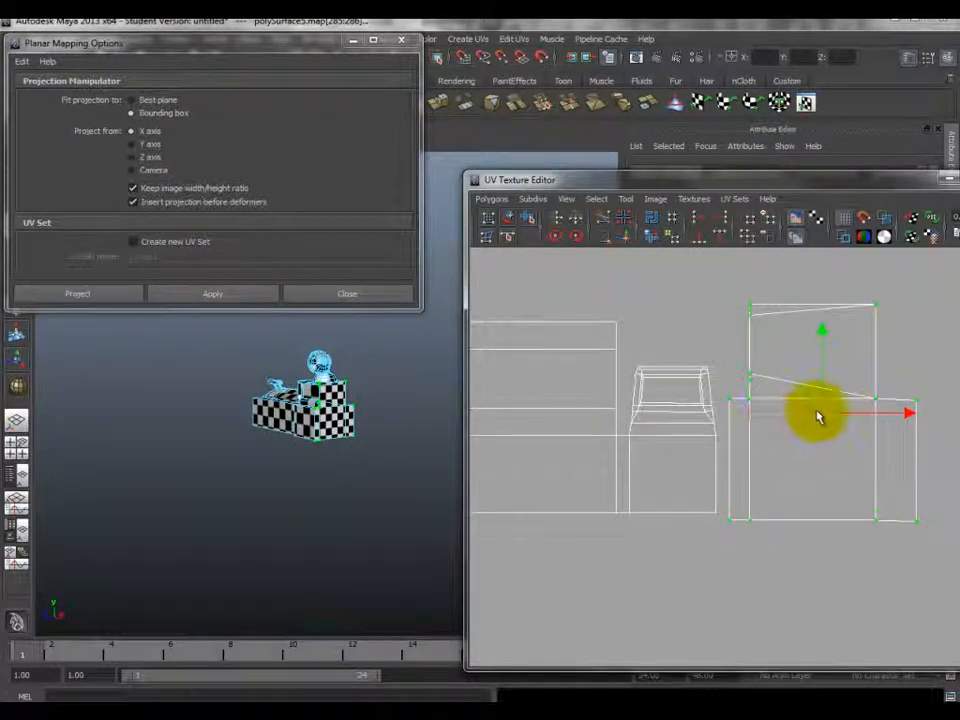
# - Scale the plain-side shell down uniformly to the end-face shell's lower height and place it flush against that shell's free vertical edge
pyautogui.press('r')
pyautogui.moveTo(821, 411); pyautogui.dragTo(789, 441)
pyautogui.press('w')
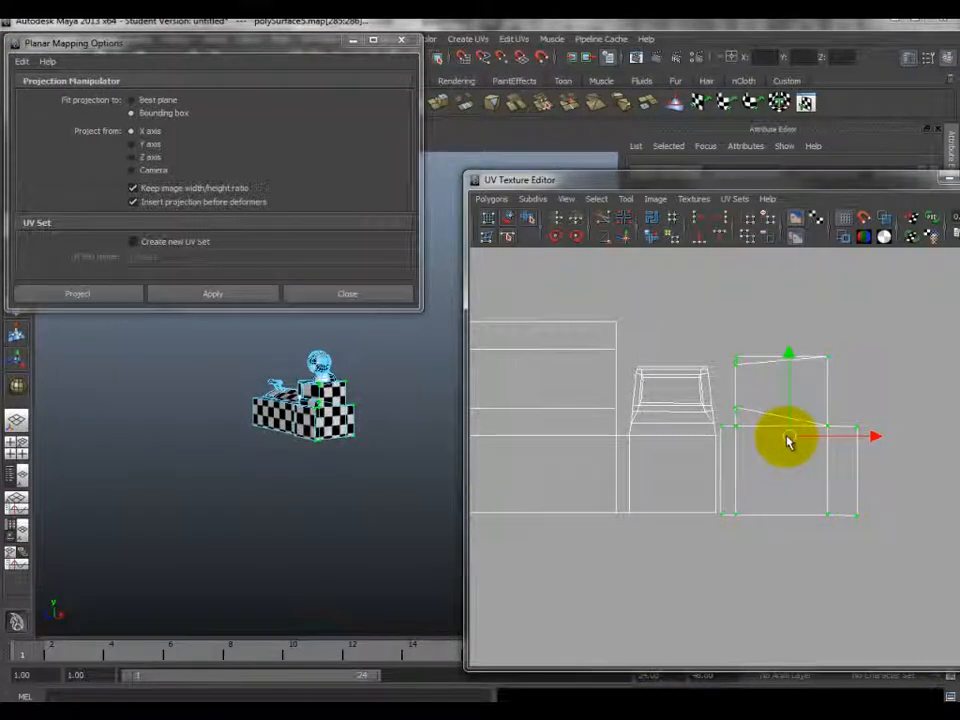
pyautogui.scroll(2, 760, 448)
pyautogui.moveTo(720, 467); pyautogui.dragTo(733, 425, button='right')
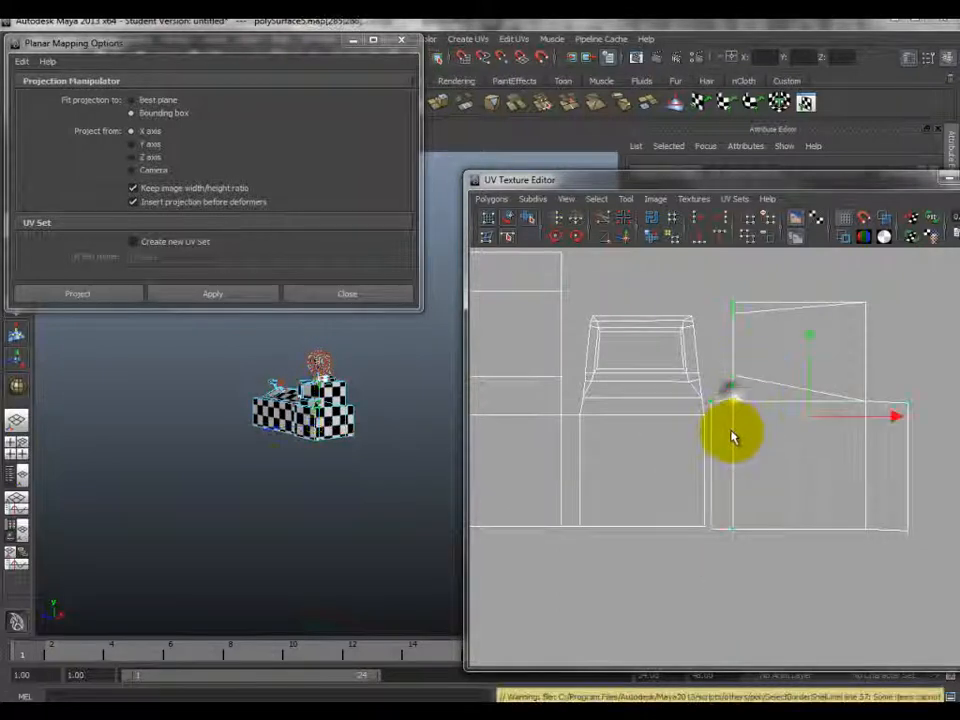
pyautogui.press('r')
pyautogui.moveTo(815, 425); pyautogui.dragTo(810, 429)
pyautogui.press('w')
pyautogui.press('r')
pyautogui.moveTo(800, 429)
pyautogui.mouseDown()
pyautogui.moveTo(808, 427)
pyautogui.moveTo(791, 435)
pyautogui.mouseUp()
pyautogui.press('w')
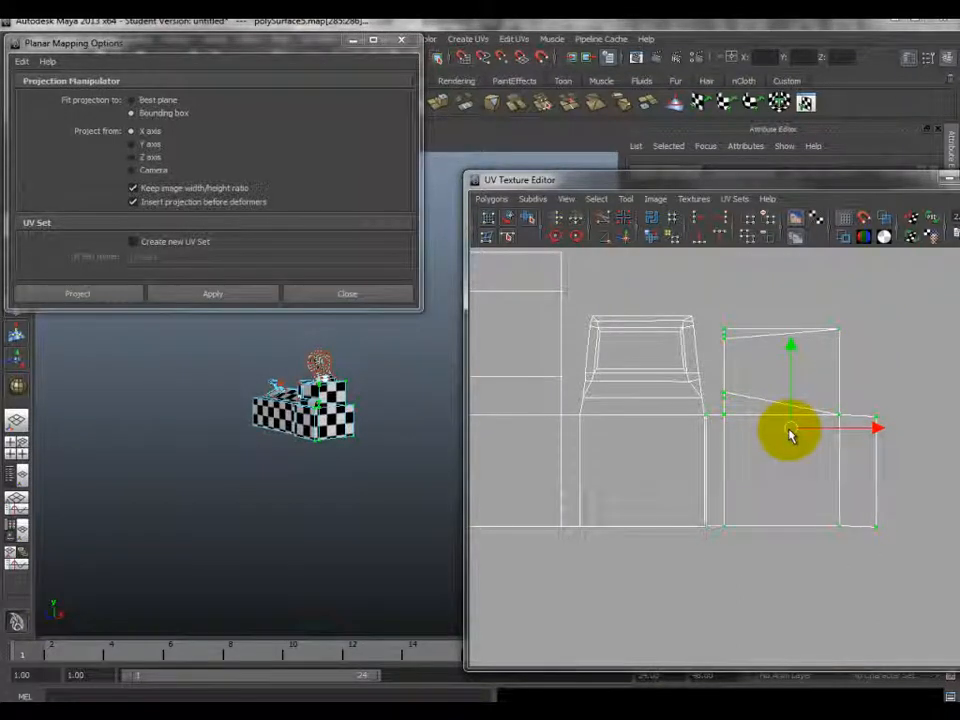
# - Select the UVs along the plain-side shell's horizontal dividing line and compare them with the matching edge and checkers on the model
pyautogui.scroll(2, 771, 462)
pyautogui.keyDown('alt'); pyautogui.moveTo(748, 439); pyautogui.dragTo(747, 428, button='middle'); pyautogui.keyUp('alt')
pyautogui.scroll(1, 747, 428)
pyautogui.click(709, 403)
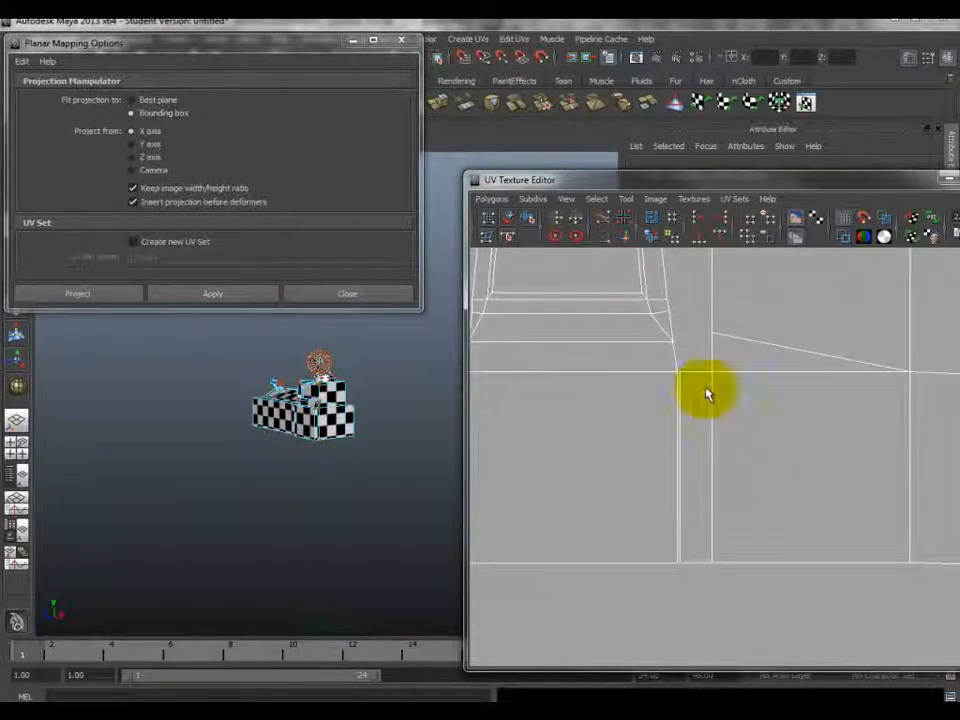
pyautogui.scroll(-1, 740, 385)
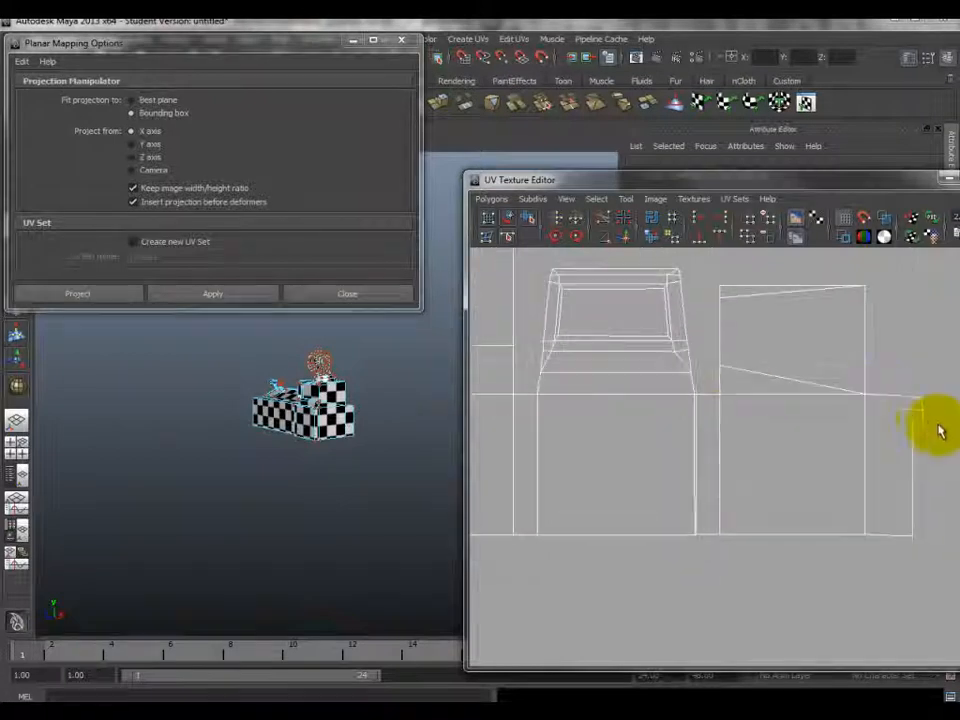
pyautogui.click(712, 400)
pyautogui.scroll(2, 720, 410)
pyautogui.scroll(1, 712, 400)
pyautogui.keyDown('alt'); pyautogui.moveTo(736, 406); pyautogui.dragTo(688, 405, button='middle'); pyautogui.keyUp('alt')
pyautogui.scroll(-2, 840, 399)
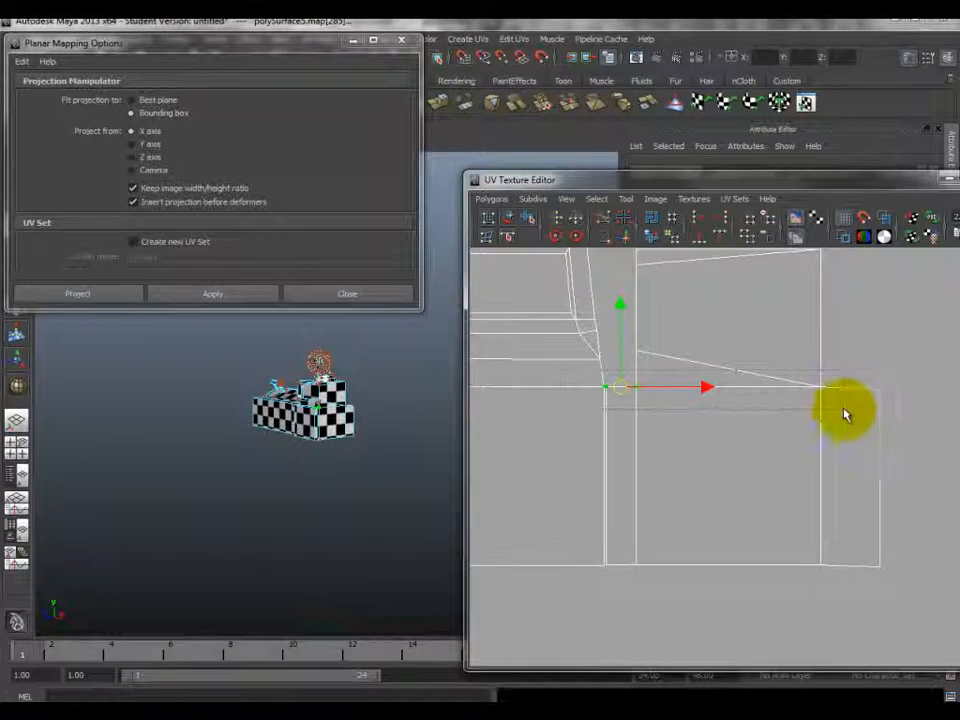
pyautogui.moveTo(707, 387); pyautogui.dragTo(795, 388)
pyautogui.scroll(5, 326, 420)
pyautogui.keyDown('alt'); pyautogui.moveTo(328, 422); pyautogui.dragTo(322, 395); pyautogui.keyUp('alt')
pyautogui.scroll(4, 322, 395)
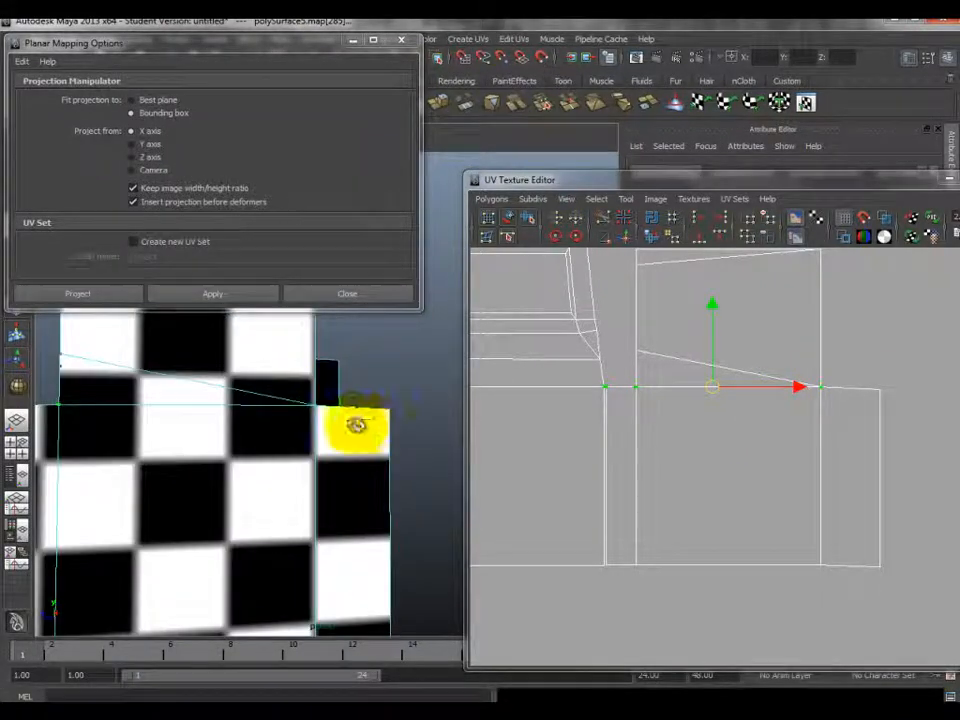
pyautogui.keyDown('alt'); pyautogui.moveTo(369, 424); pyautogui.dragTo(336, 420); pyautogui.keyUp('alt')
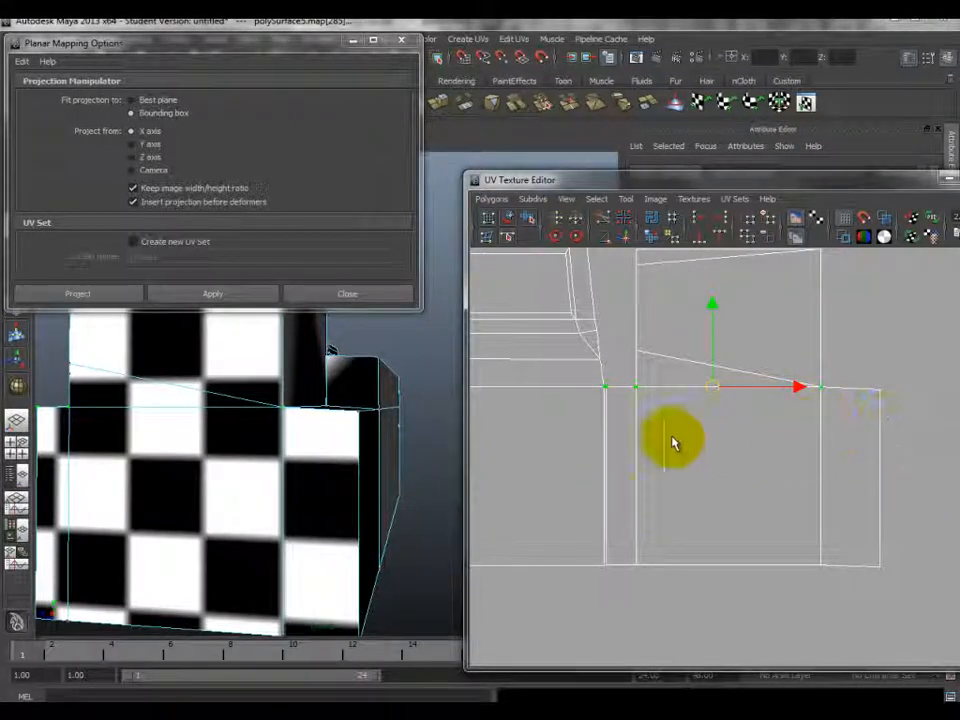
# - Select the base-line UVs of the plain-side shell, from the seam to its last inner vertical line, and align them to their minimum V
pyautogui.keyDown('alt'); pyautogui.moveTo(717, 451); pyautogui.dragTo(722, 433, button='middle'); pyautogui.keyUp('alt')
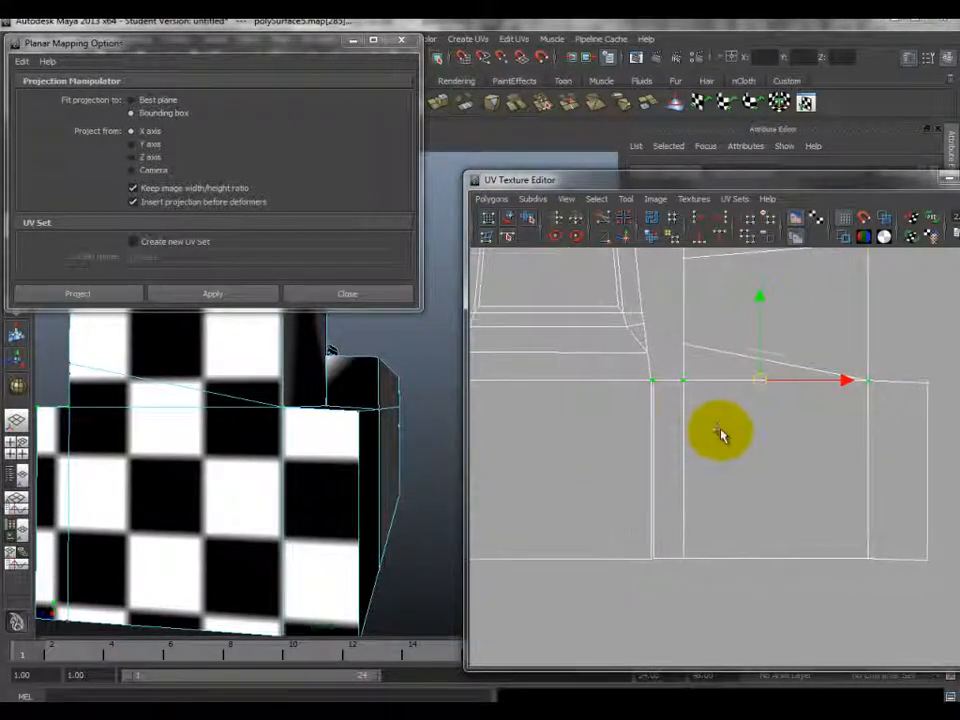
pyautogui.moveTo(600, 542); pyautogui.dragTo(868, 580)
pyautogui.click(700, 238)
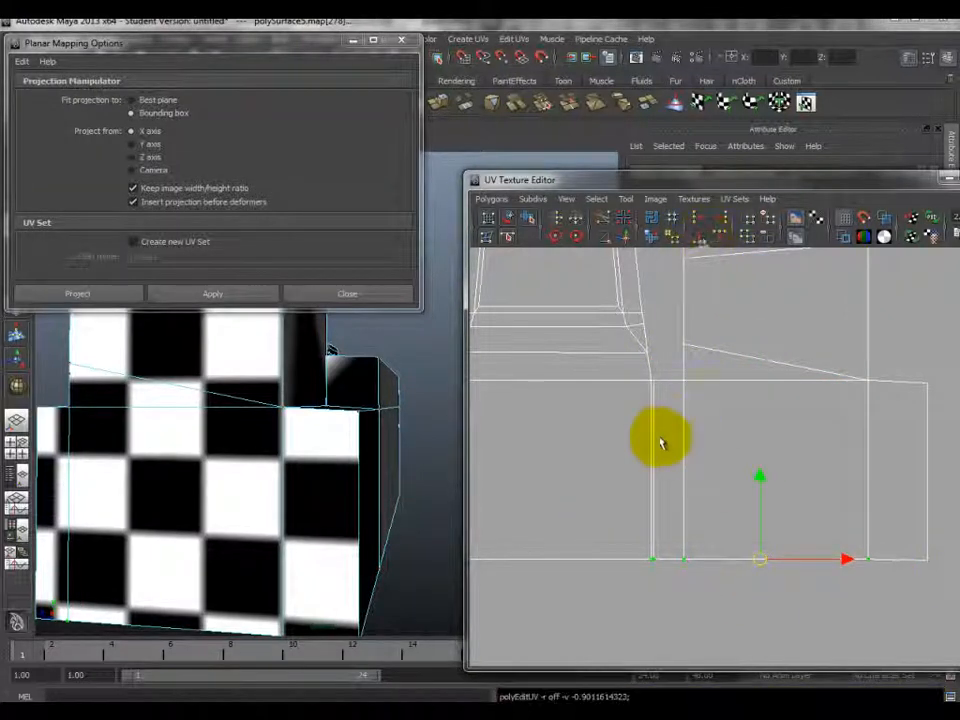
# - Select the vertical edge shared by the end-face and plain-side shells, and move and sew the two together
pyautogui.rightClick(655, 418)
pyautogui.moveTo(639, 373); pyautogui.dragTo(665, 567)
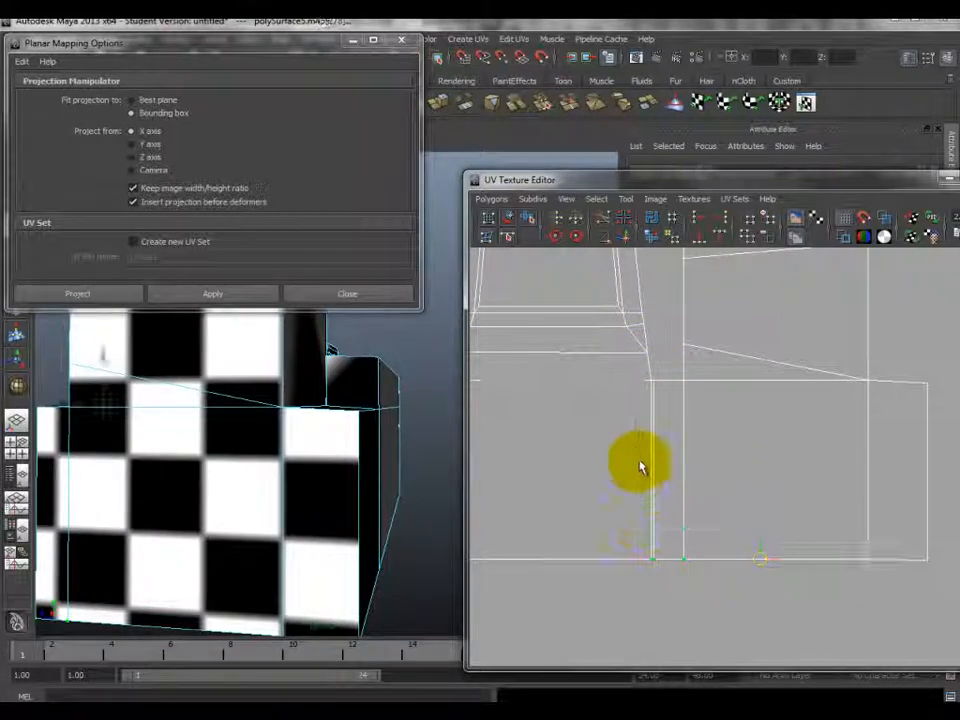
pyautogui.click(624, 238)
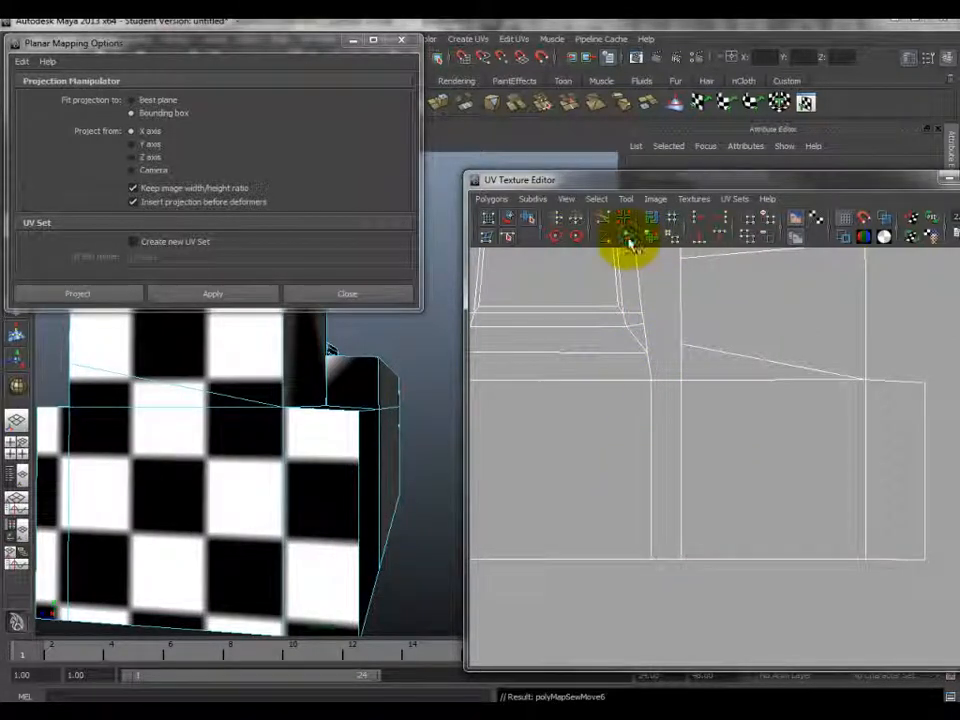
pyautogui.scroll(-4, 806, 375)
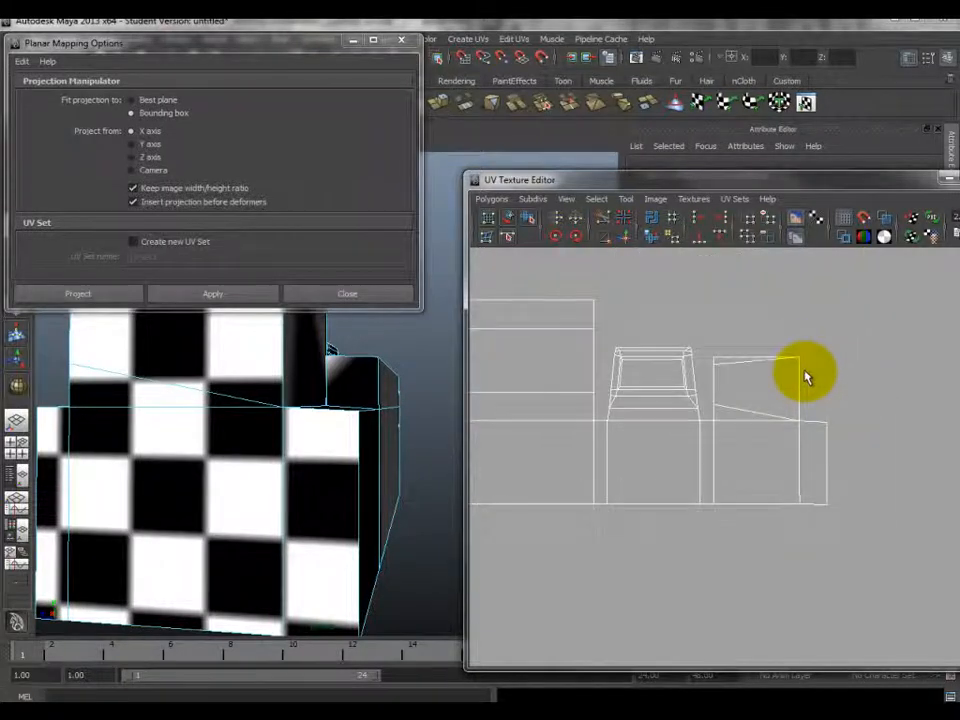
# - Examine the checkers across the newly sewn block corner and the block's upper edge from several angles
pyautogui.scroll(3, 806, 376)
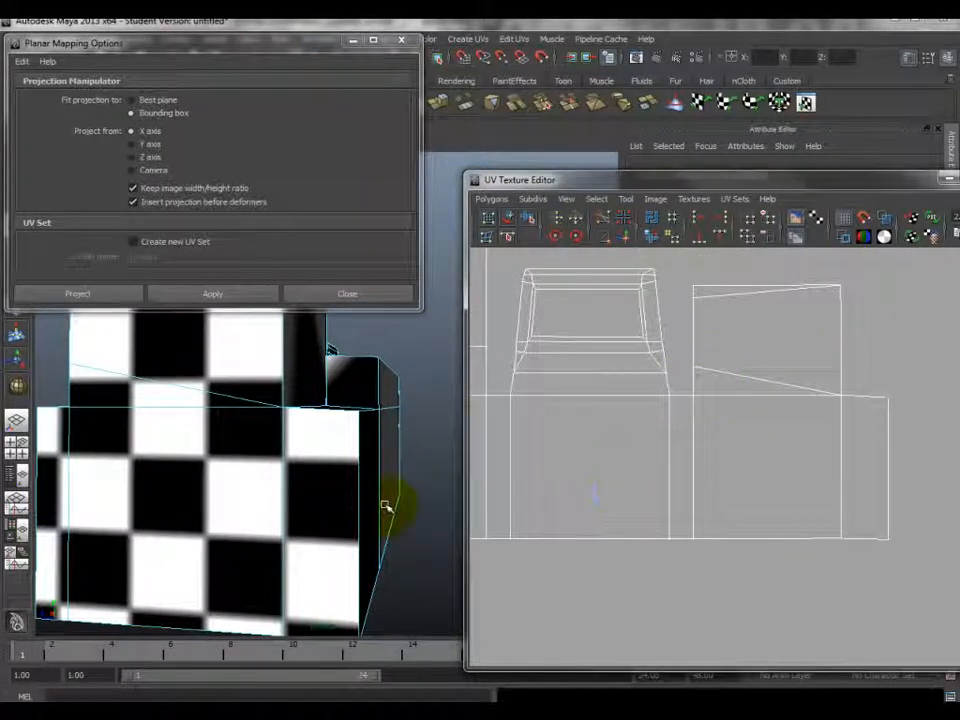
pyautogui.keyDown('alt'); pyautogui.moveTo(390, 514); pyautogui.dragTo(299, 490, button='right'); pyautogui.keyUp('alt')
pyautogui.keyDown('alt'); pyautogui.moveTo(299, 490); pyautogui.dragTo(355, 490); pyautogui.keyUp('alt')
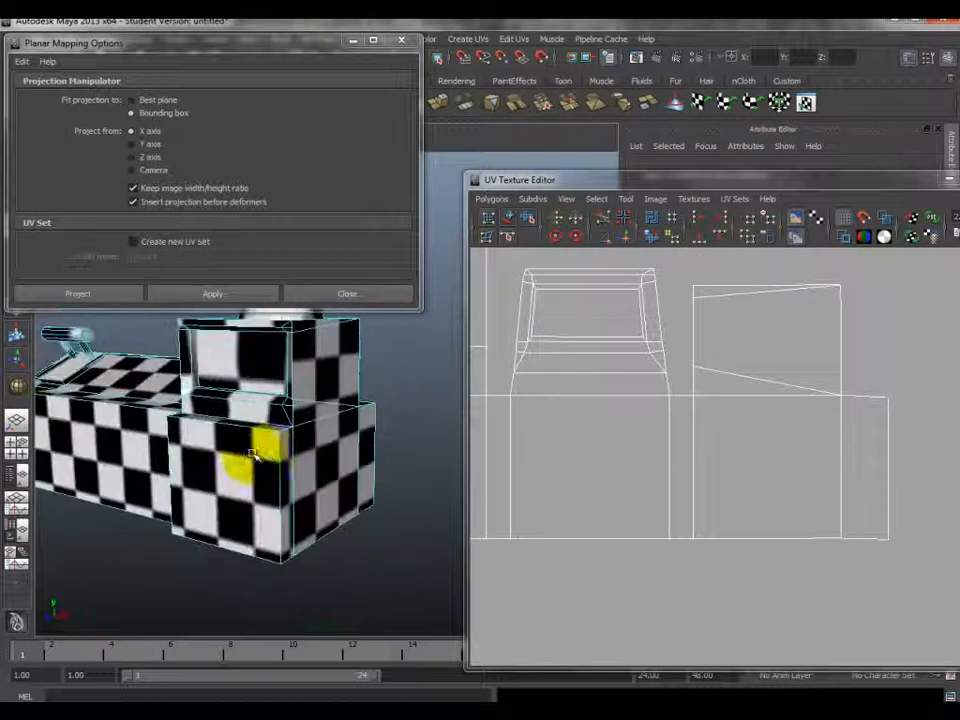
pyautogui.keyDown('alt'); pyautogui.moveTo(254, 455); pyautogui.dragTo(372, 430); pyautogui.keyUp('alt')
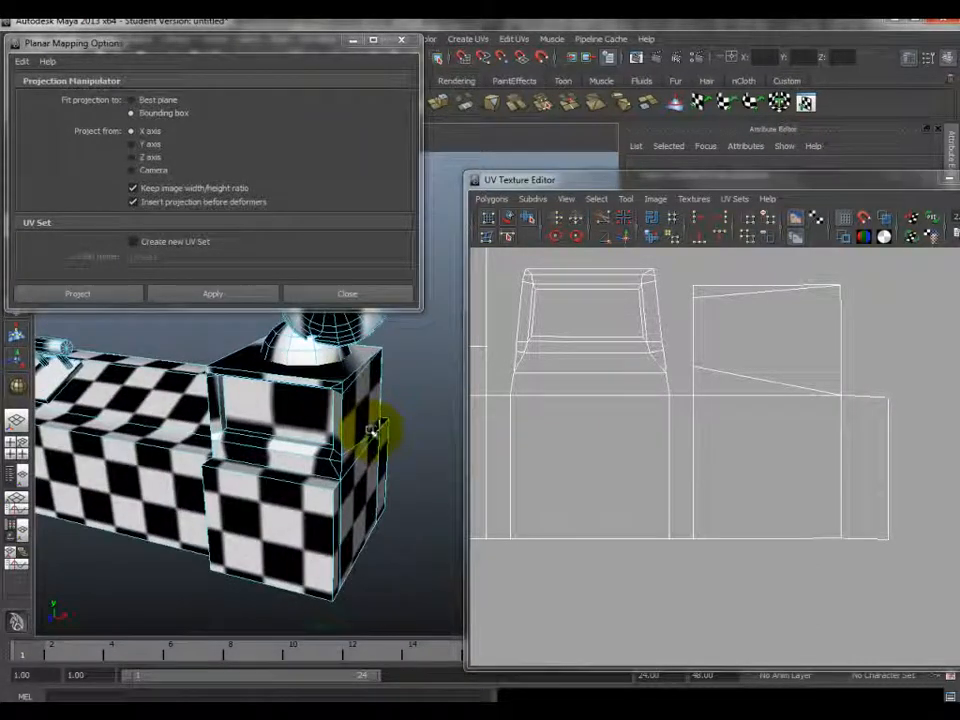
pyautogui.click(338, 370)
pyautogui.keyDown('alt'); pyautogui.moveTo(336, 369); pyautogui.dragTo(307, 426); pyautogui.keyUp('alt')
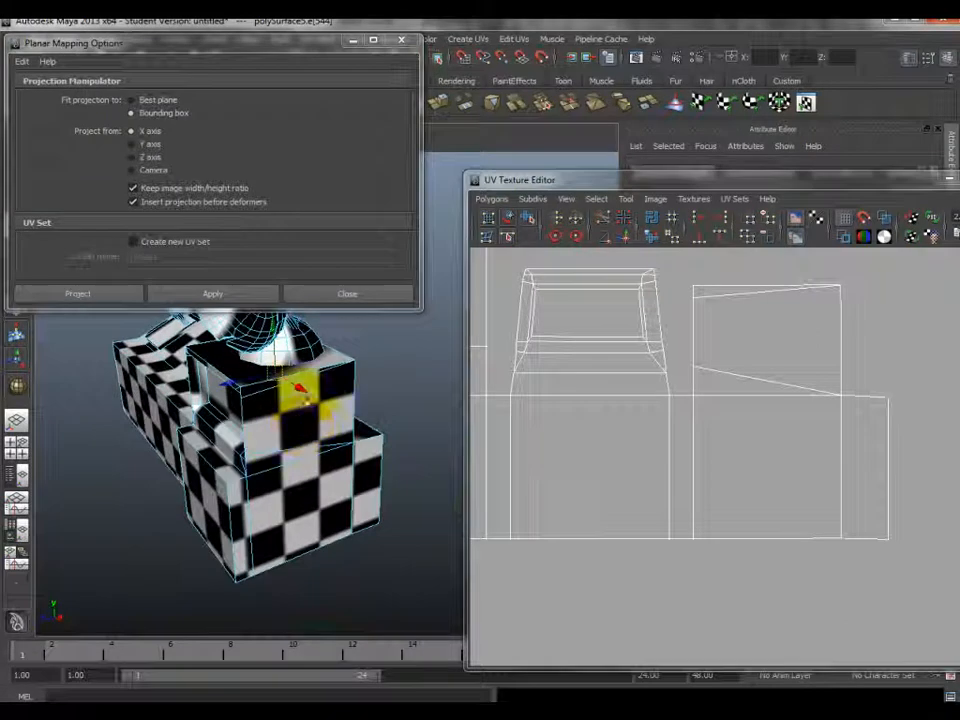
pyautogui.moveTo(222, 362); pyautogui.dragTo(225, 398, button='right')
pyautogui.keyDown('alt'); pyautogui.moveTo(240, 405); pyautogui.dragTo(280, 437); pyautogui.keyUp('alt')
# - Select the slanted side edges of the tapered recess section above the end face, inspect them on the block, and return to object selection
pyautogui.moveTo(521, 333); pyautogui.dragTo(507, 400, button='right')
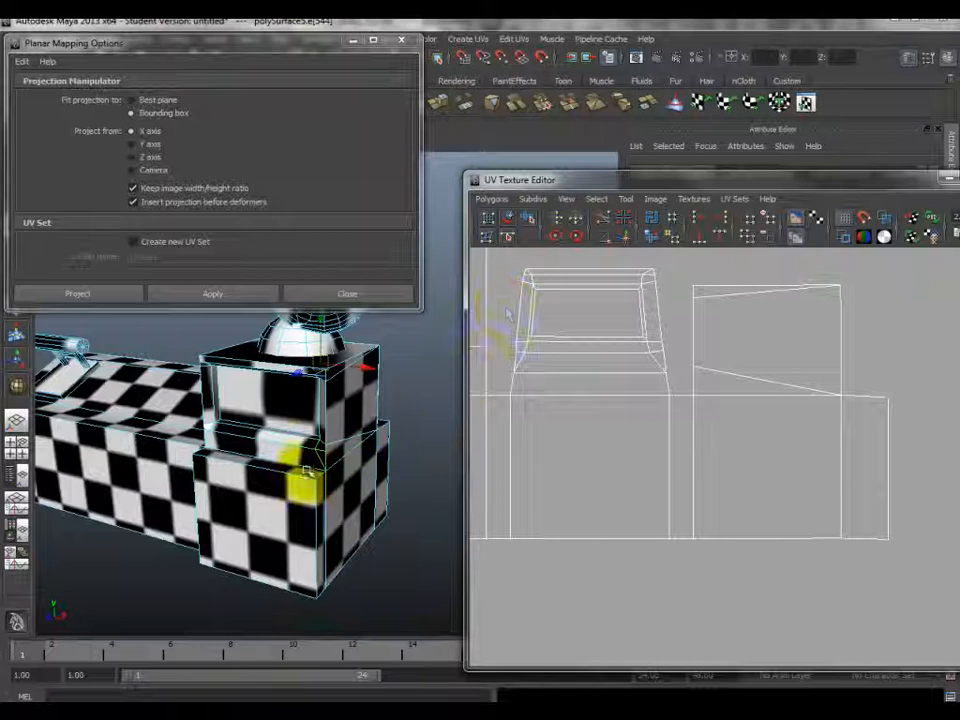
pyautogui.click(514, 383)
pyautogui.keyDown('shift'); pyautogui.click(520, 318); pyautogui.keyUp('shift')
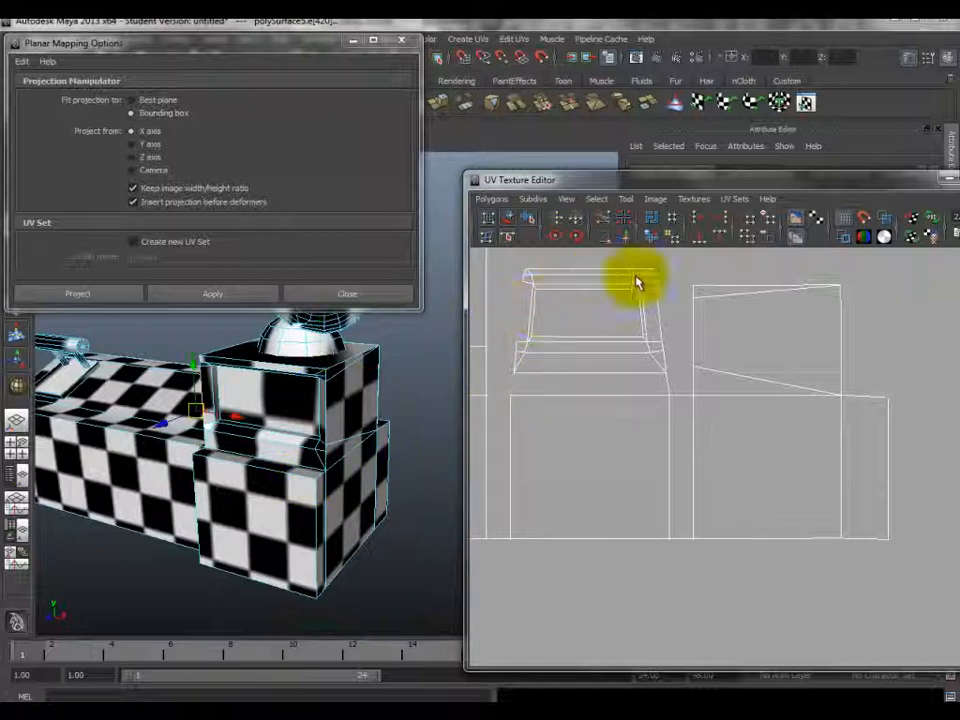
pyautogui.keyDown('shift'); pyautogui.click(651, 311); pyautogui.keyUp('shift')
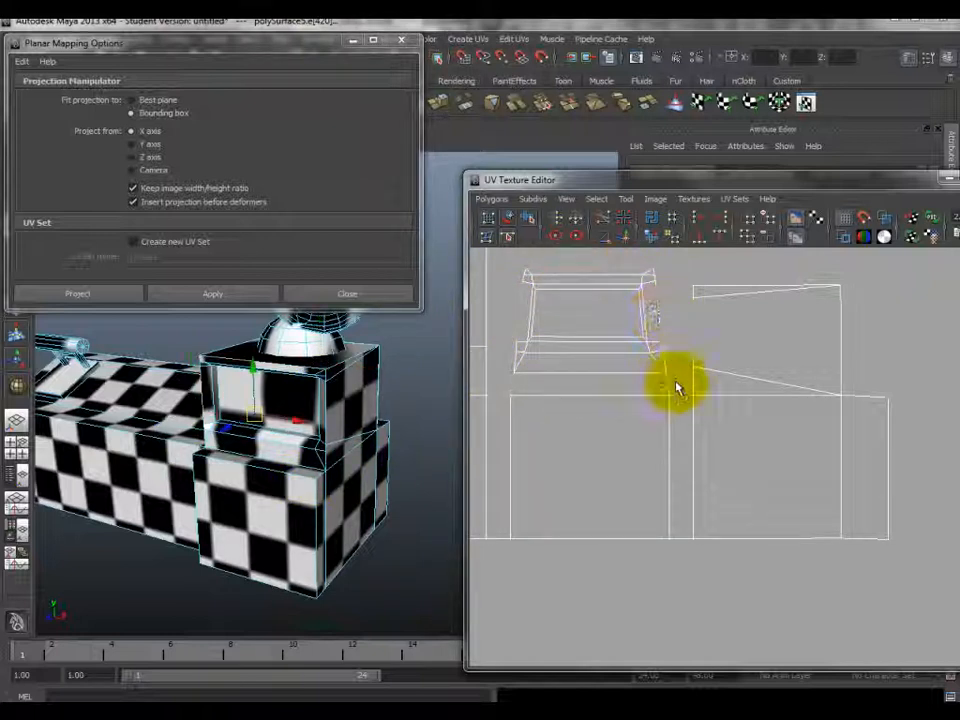
pyautogui.keyDown('alt'); pyautogui.moveTo(234, 463); pyautogui.dragTo(343, 463); pyautogui.keyUp('alt')
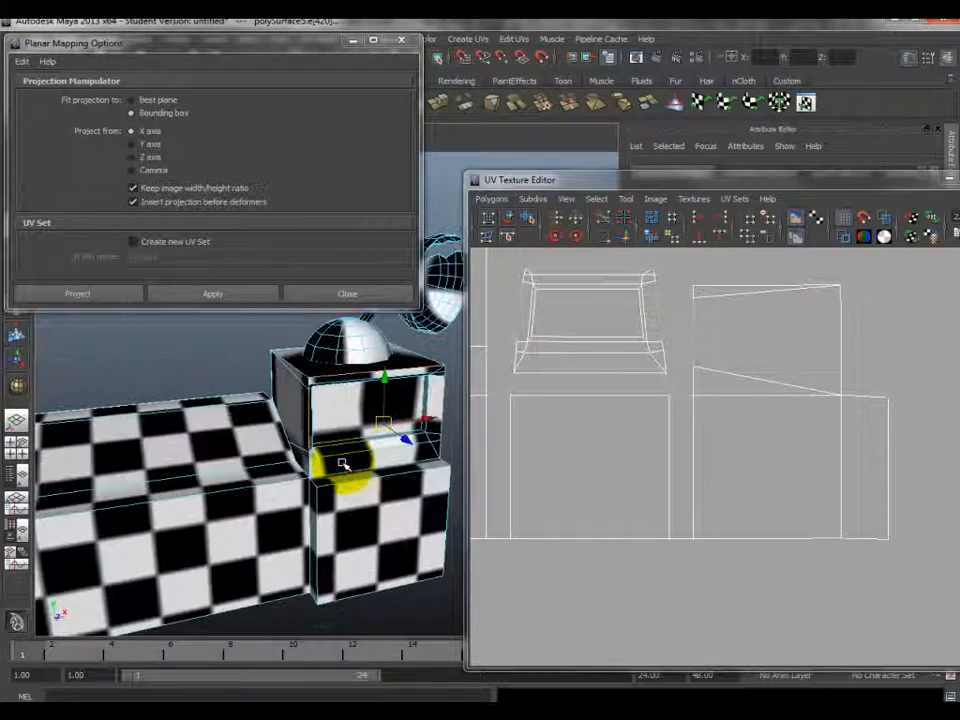
pyautogui.scroll(3, 343, 463)
pyautogui.keyDown('alt'); pyautogui.moveTo(340, 485); pyautogui.dragTo(327, 423, button='middle'); pyautogui.keyUp('alt')
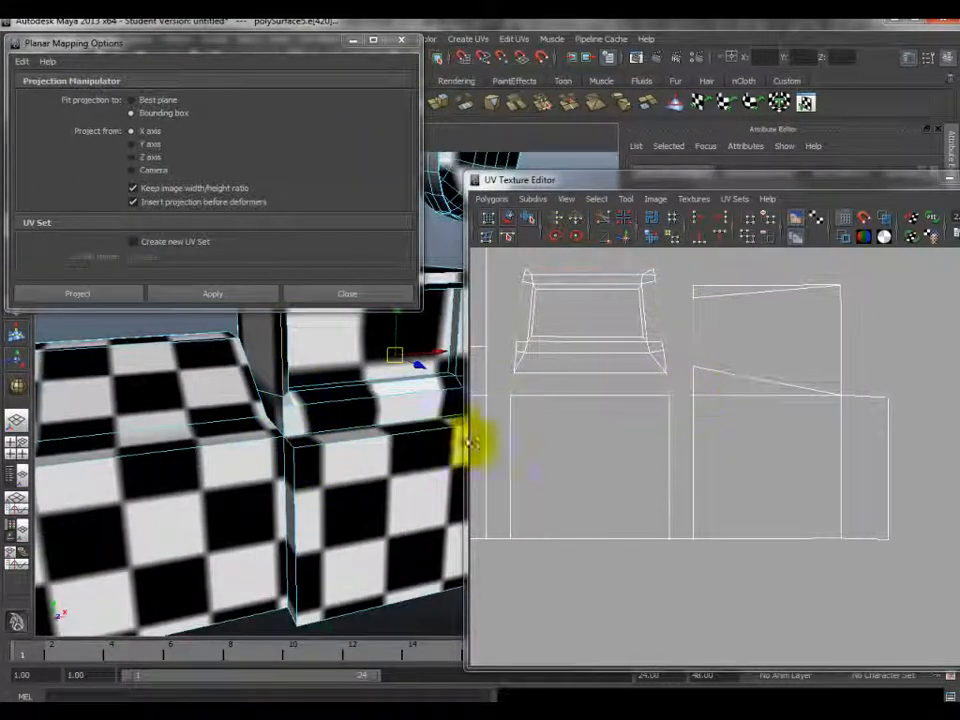
pyautogui.keyDown('alt'); pyautogui.moveTo(285, 418); pyautogui.dragTo(318, 440); pyautogui.keyUp('alt')
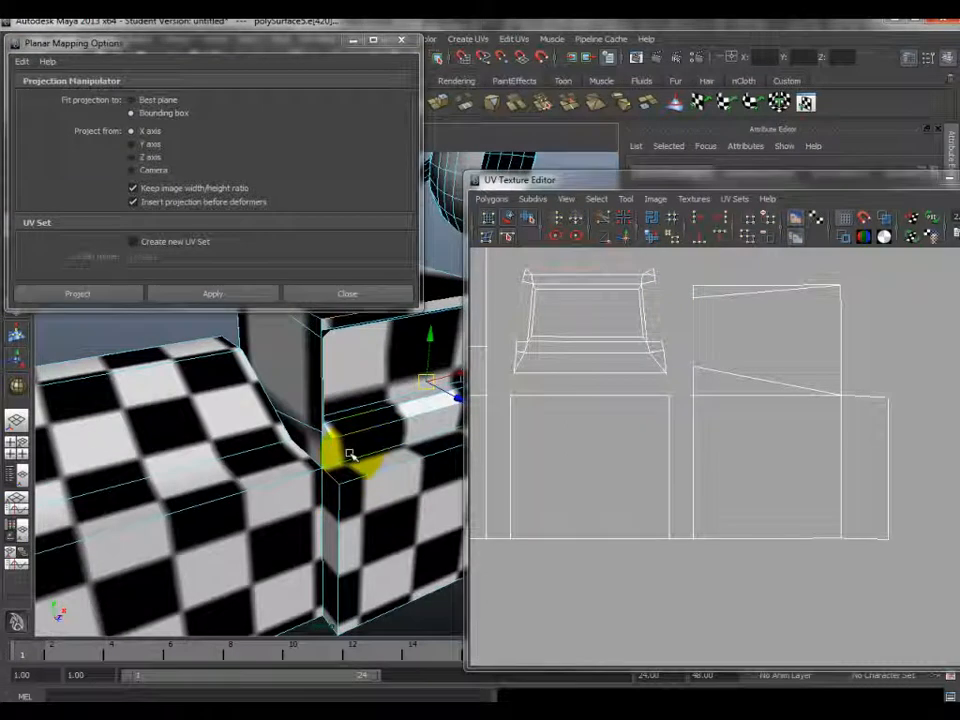
pyautogui.keyDown('alt'); pyautogui.moveTo(322, 565); pyautogui.dragTo(240, 497); pyautogui.keyUp('alt')
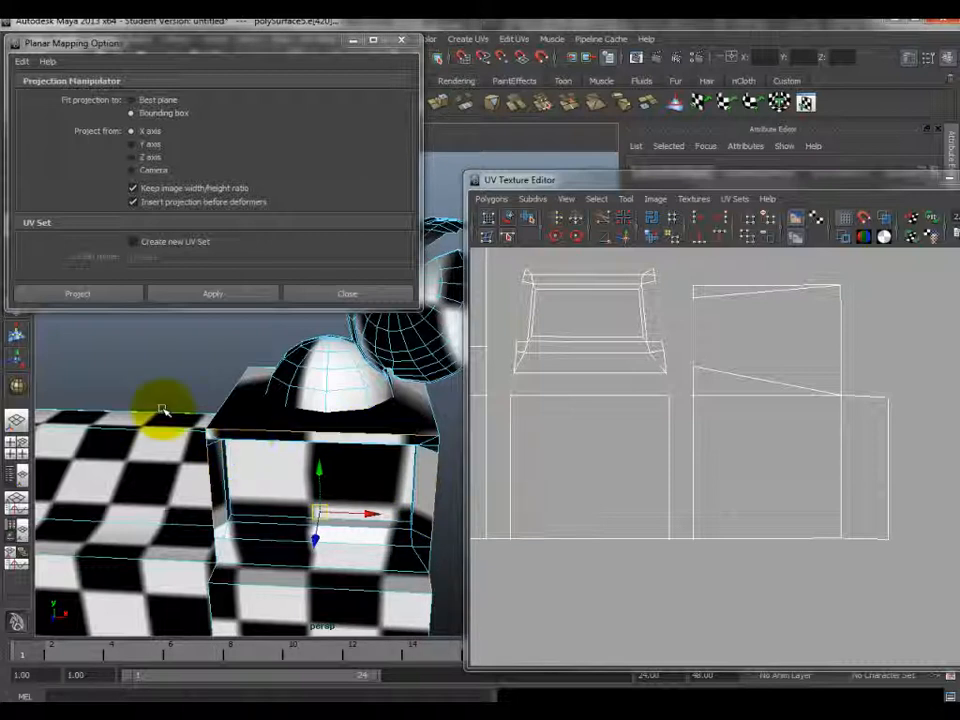
pyautogui.scroll(-3, 671, 381)
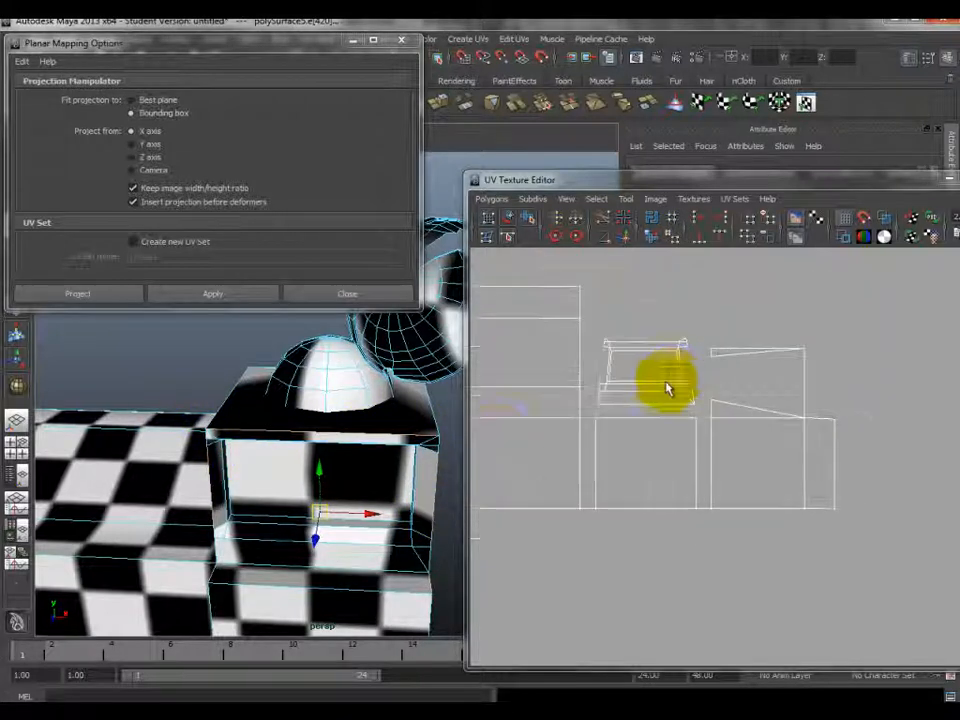
pyautogui.keyDown('alt'); pyautogui.moveTo(378, 447); pyautogui.dragTo(281, 434); pyautogui.keyUp('alt')
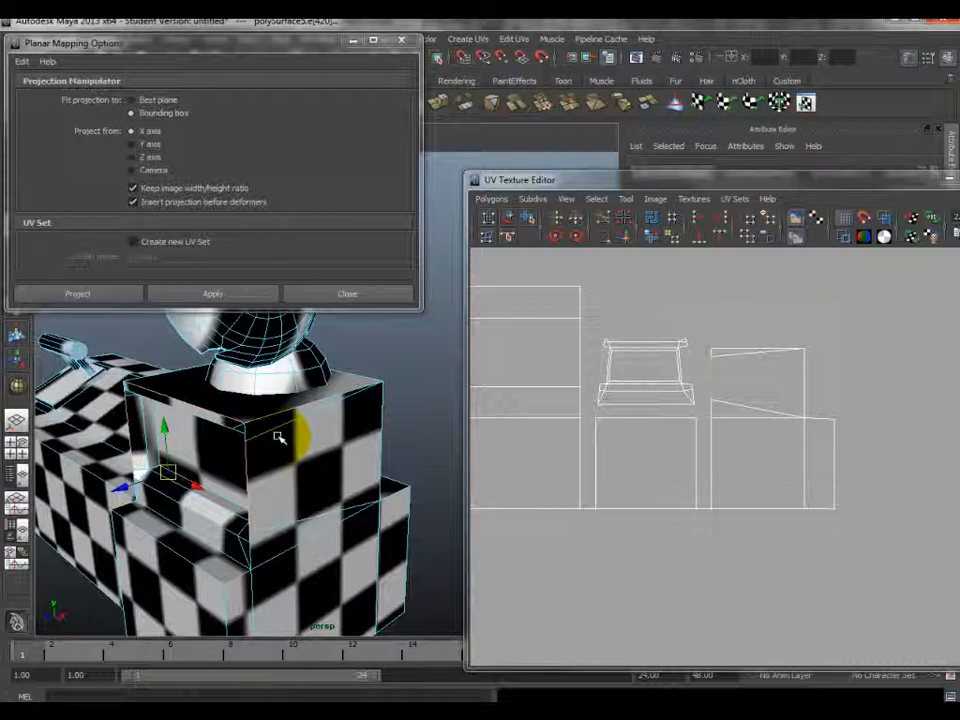
pyautogui.moveTo(284, 432); pyautogui.dragTo(322, 406, button='right')
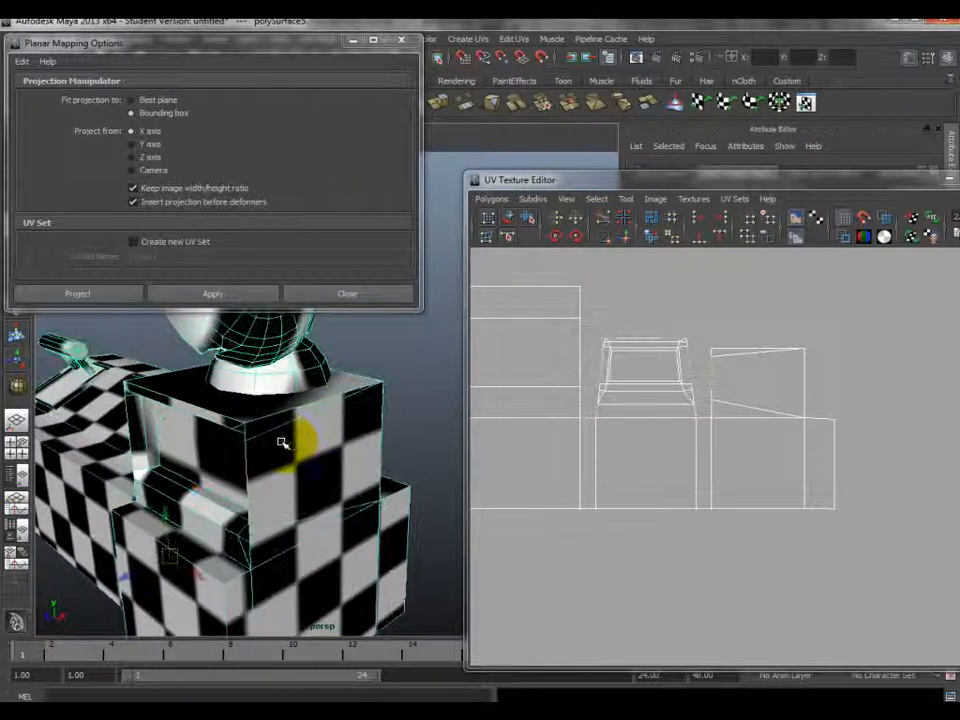
# - Select the block's top face, convert it to UVs and scale its small shell up until the checkers match the neighbouring faces' size
pyautogui.keyDown('alt'); pyautogui.moveTo(300, 467); pyautogui.dragTo(411, 386); pyautogui.keyUp('alt')
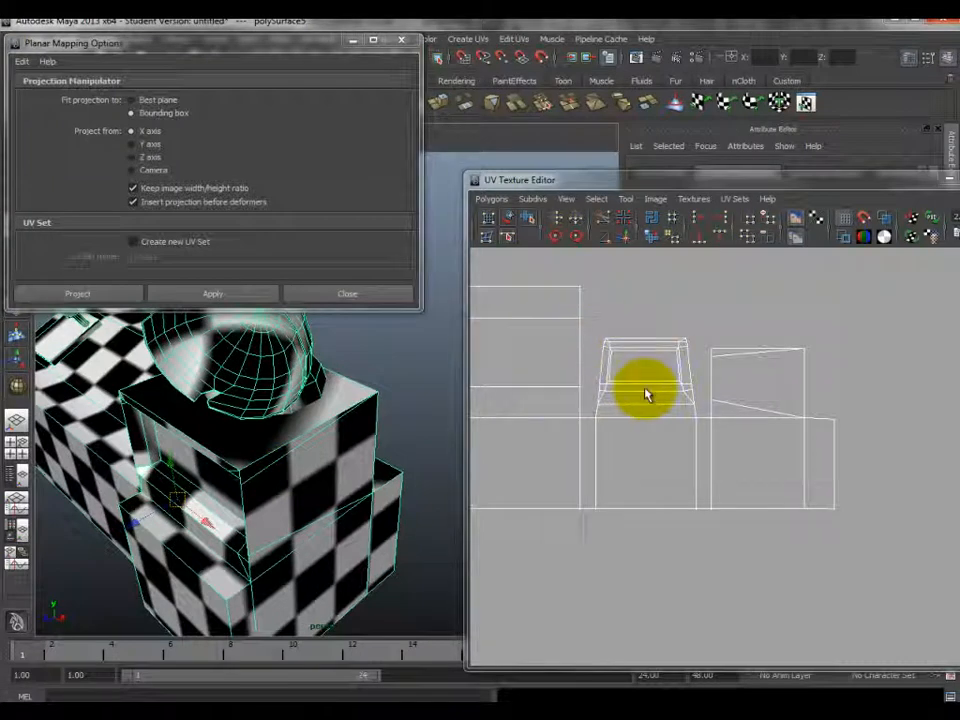
pyautogui.moveTo(258, 440); pyautogui.dragTo(272, 437, button='right')
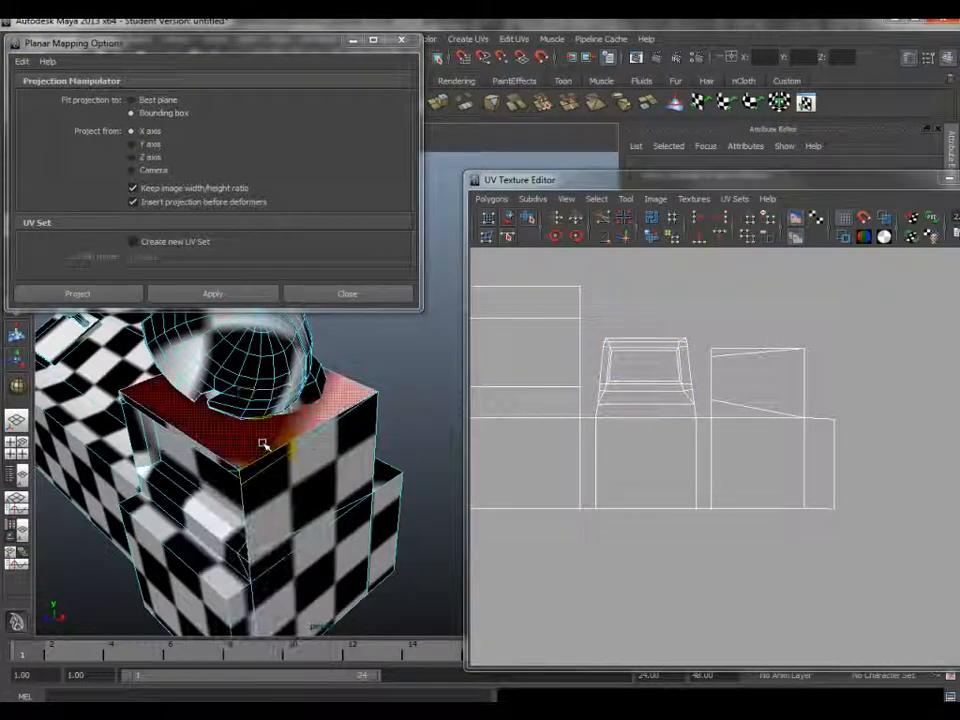
pyautogui.click(262, 443)
pyautogui.scroll(-5, 672, 405)
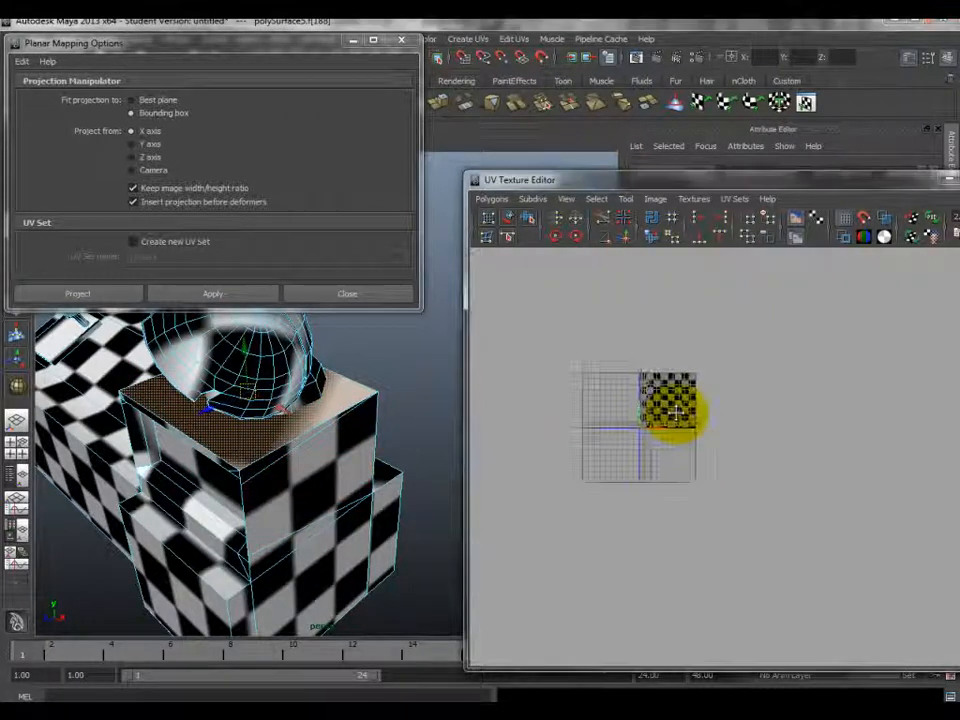
pyautogui.scroll(4, 608, 405)
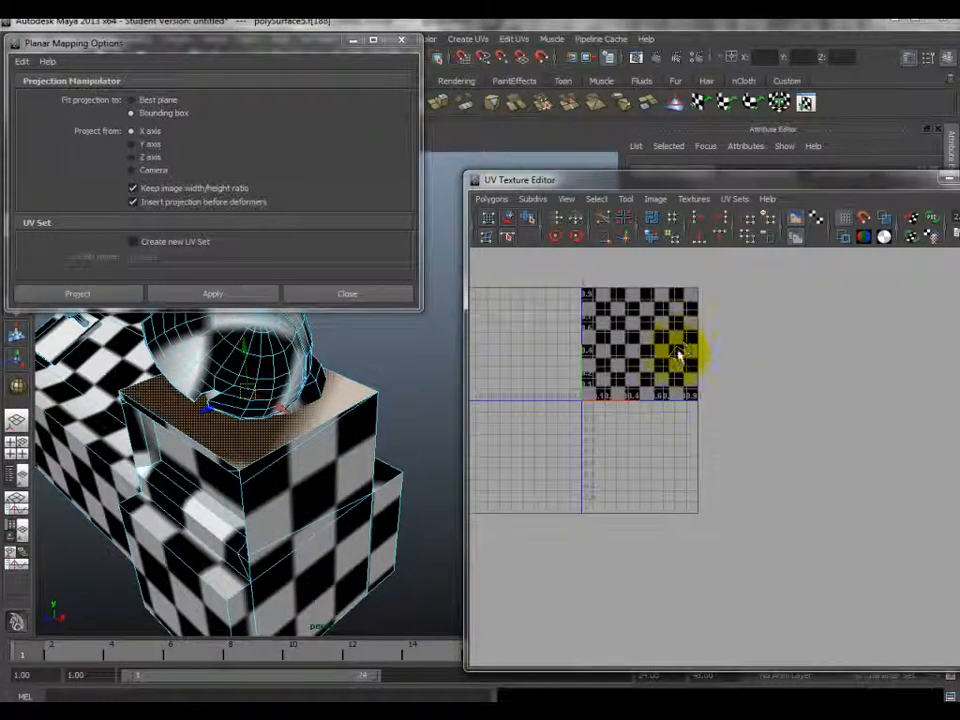
pyautogui.scroll(1, 678, 355)
pyautogui.keyDown('alt'); pyautogui.moveTo(688, 384); pyautogui.dragTo(706, 439, button='middle'); pyautogui.keyUp('alt')
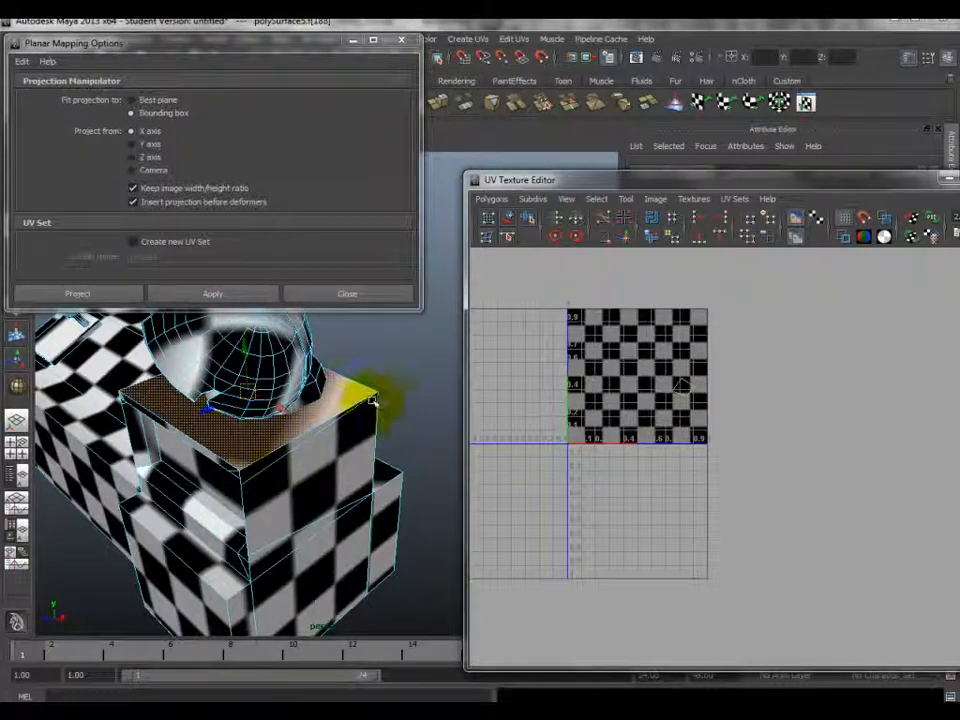
pyautogui.moveTo(682, 385); pyautogui.dragTo(730, 386, button='right')
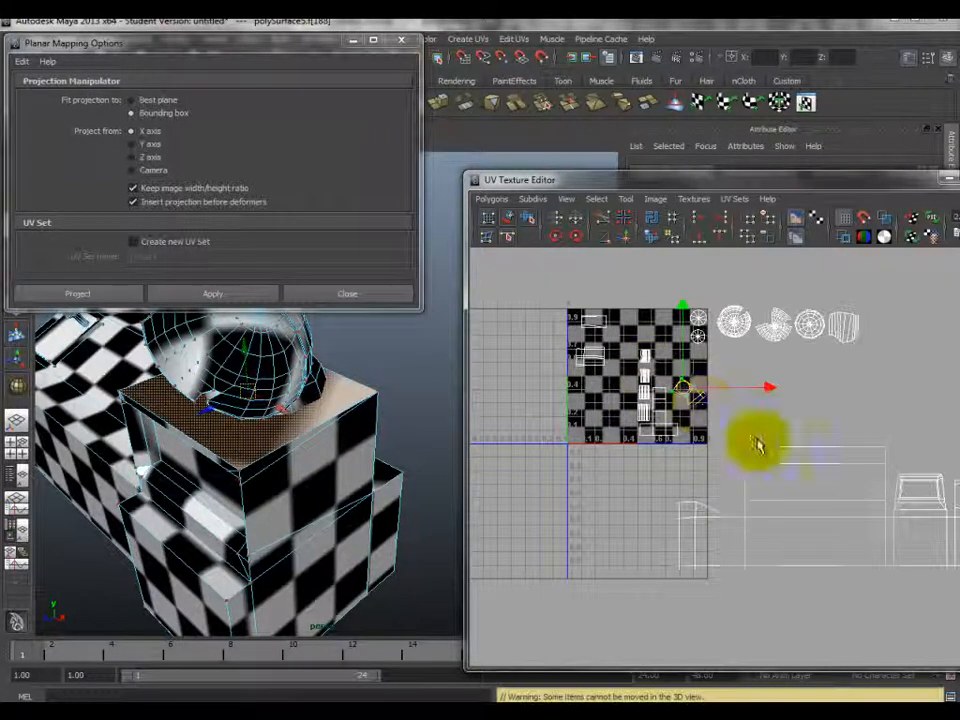
pyautogui.press('r')
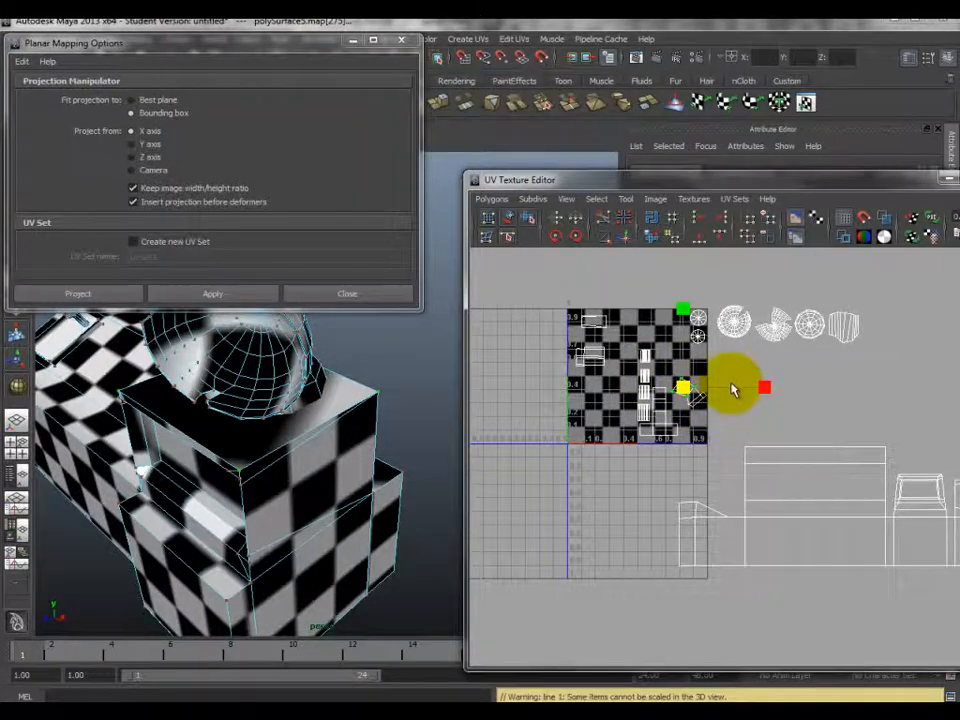
pyautogui.scroll(2, 735, 388)
pyautogui.keyDown('alt'); pyautogui.moveTo(700, 381); pyautogui.dragTo(742, 402, button='middle'); pyautogui.keyUp('alt')
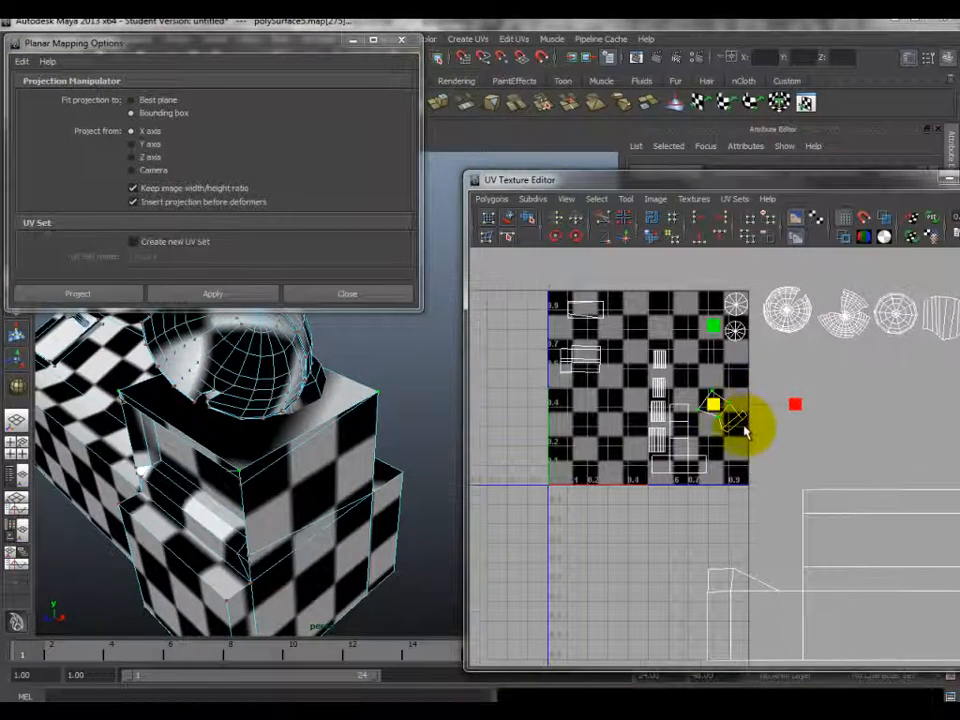
pyautogui.moveTo(713, 405); pyautogui.dragTo(900, 268)
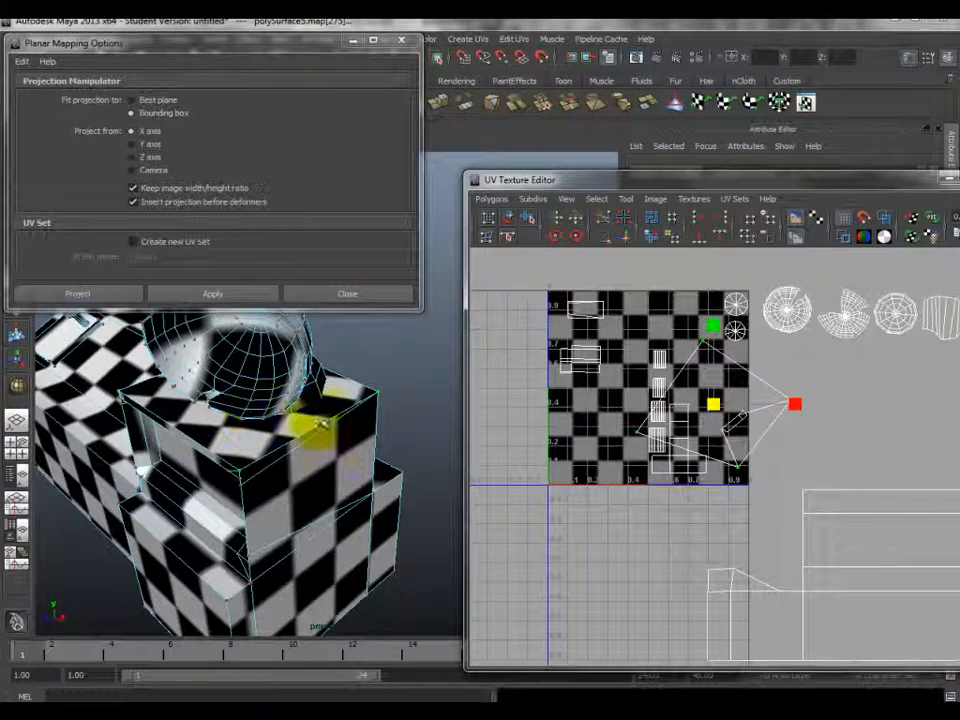
# - Reselect the block's top face and apply a planar mapping projected from the Y axis
pyautogui.keyDown('alt'); pyautogui.moveTo(355, 395); pyautogui.dragTo(258, 438); pyautogui.keyUp('alt')
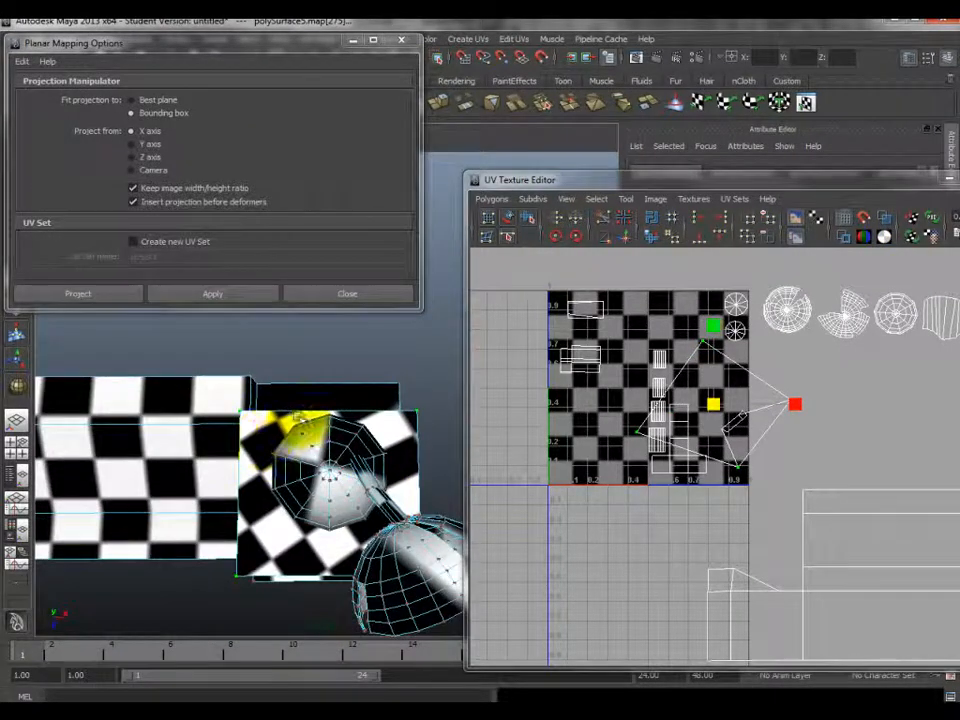
pyautogui.keyDown('alt'); pyautogui.moveTo(290, 412); pyautogui.dragTo(328, 367, button='middle'); pyautogui.keyUp('alt')
pyautogui.moveTo(296, 476); pyautogui.dragTo(302, 504, button='right')
pyautogui.click(301, 459)
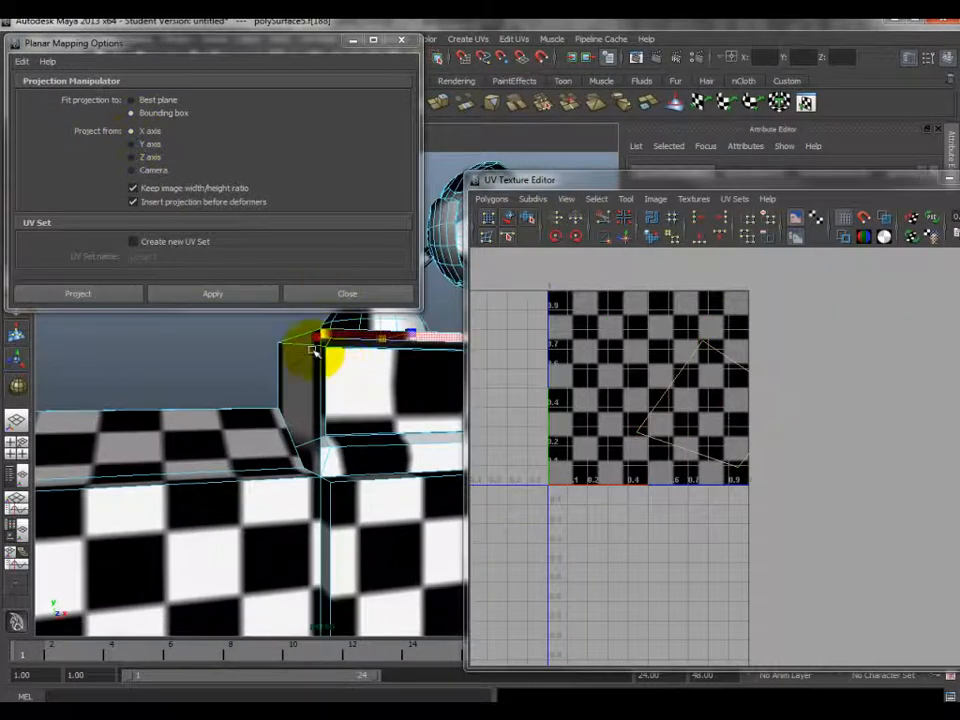
pyautogui.click(131, 145)
pyautogui.click(205, 293)
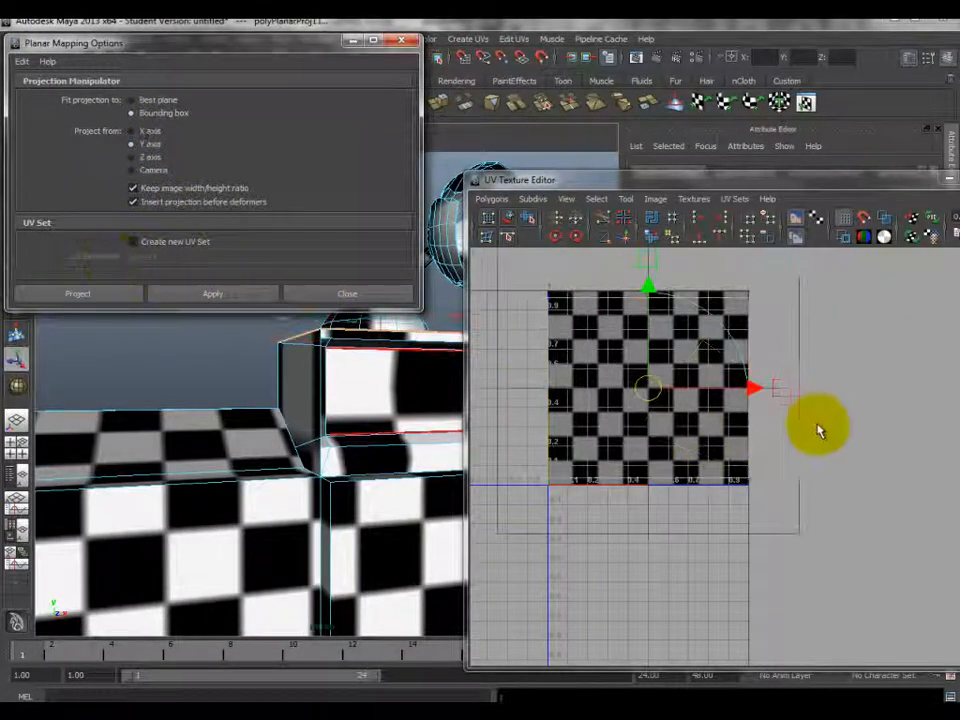
# - Convert the top face's projection to UVs and move its shell into the empty space beside the box shells
pyautogui.keyDown('alt'); pyautogui.moveTo(838, 435); pyautogui.dragTo(738, 432, button='right'); pyautogui.keyUp('alt')
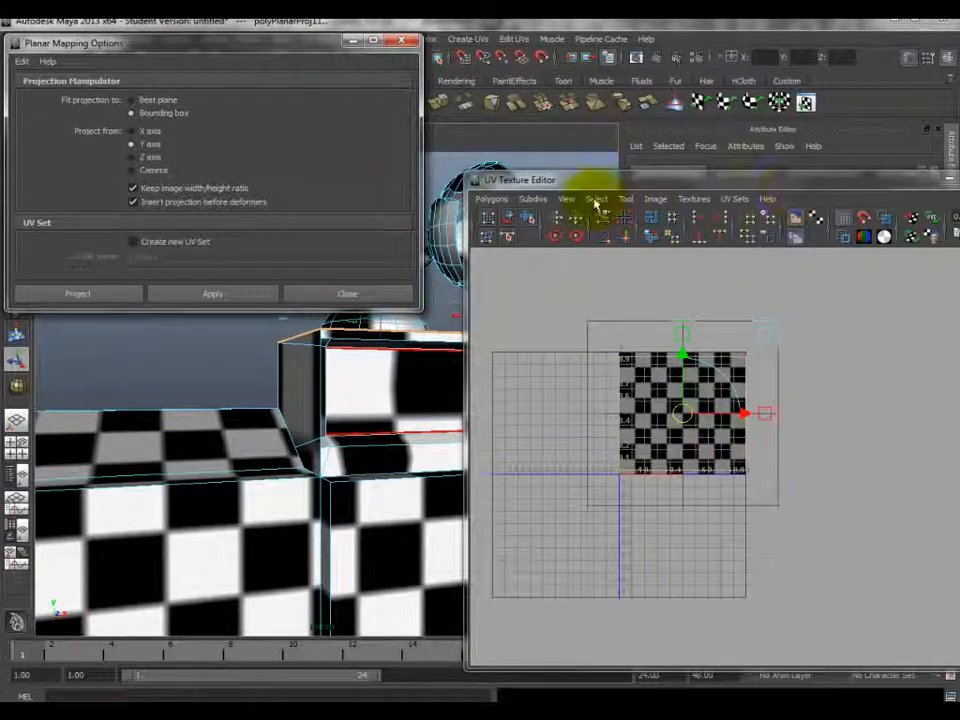
pyautogui.click(598, 200)
pyautogui.click(668, 330)
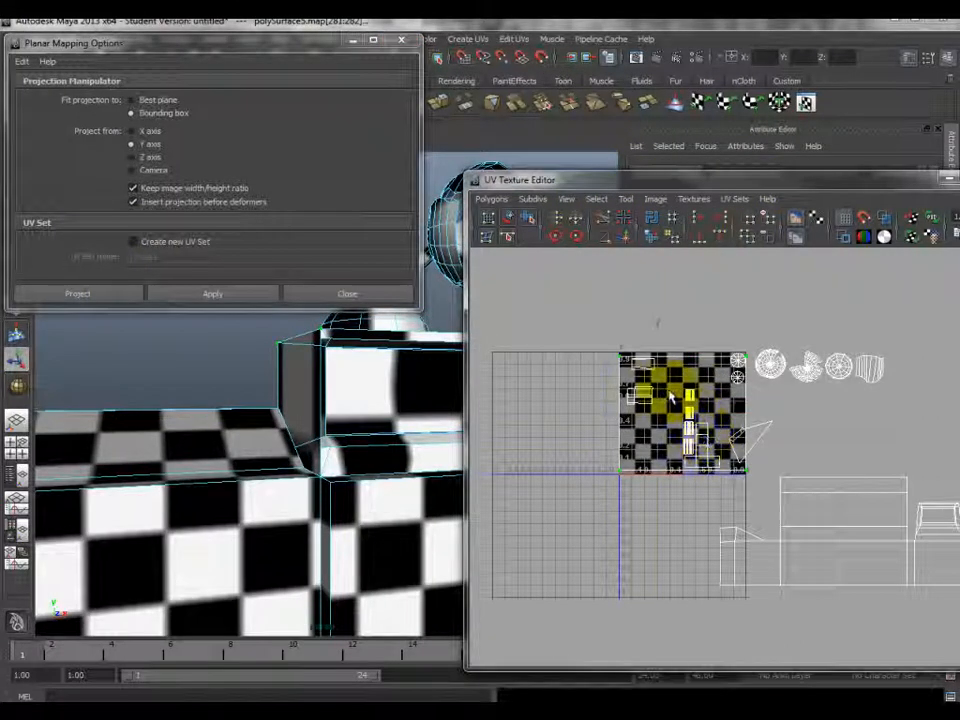
pyautogui.press('w')
pyautogui.moveTo(686, 412); pyautogui.dragTo(940, 463)
pyautogui.keyDown('alt'); pyautogui.moveTo(778, 457); pyautogui.dragTo(542, 390, button='middle'); pyautogui.keyUp('alt')
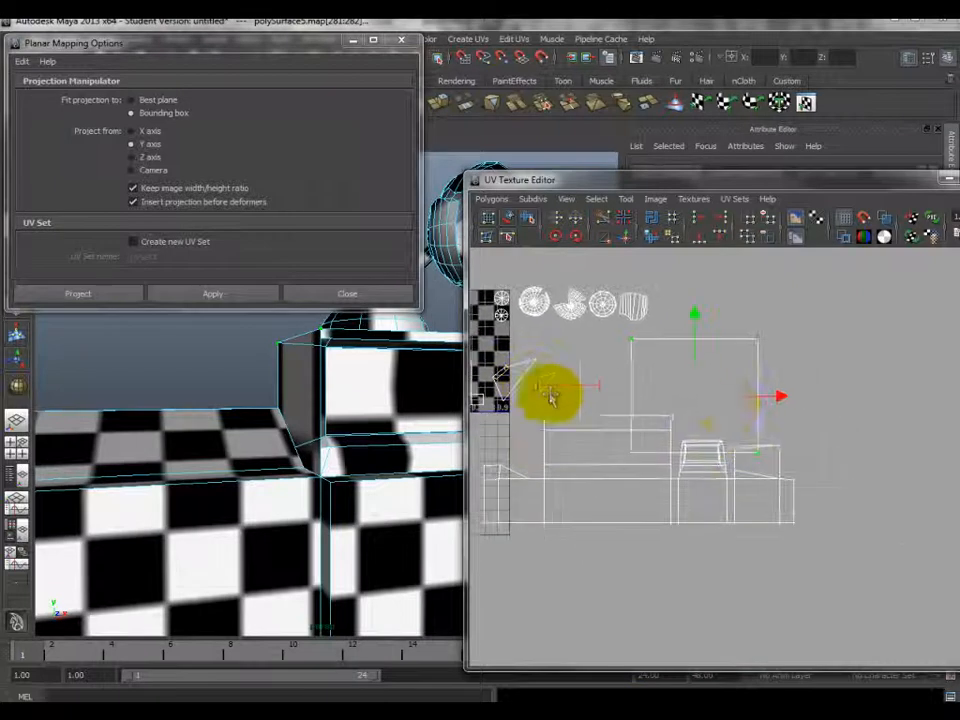
pyautogui.moveTo(696, 396); pyautogui.dragTo(766, 381)
pyautogui.keyDown('alt'); pyautogui.moveTo(420, 435); pyautogui.dragTo(340, 400); pyautogui.keyUp('alt')
pyautogui.moveTo(776, 381); pyautogui.dragTo(874, 354)
# - Select the block face above the sloped body with the narrow face beneath it, and planar-map both from the X axis
pyautogui.keyDown('alt'); pyautogui.moveTo(343, 454); pyautogui.dragTo(352, 430); pyautogui.keyUp('alt')
pyautogui.moveTo(370, 414); pyautogui.dragTo(373, 423, button='right')
pyautogui.click(373, 423)
pyautogui.keyDown('shift'); pyautogui.click(403, 485); pyautogui.keyUp('shift')
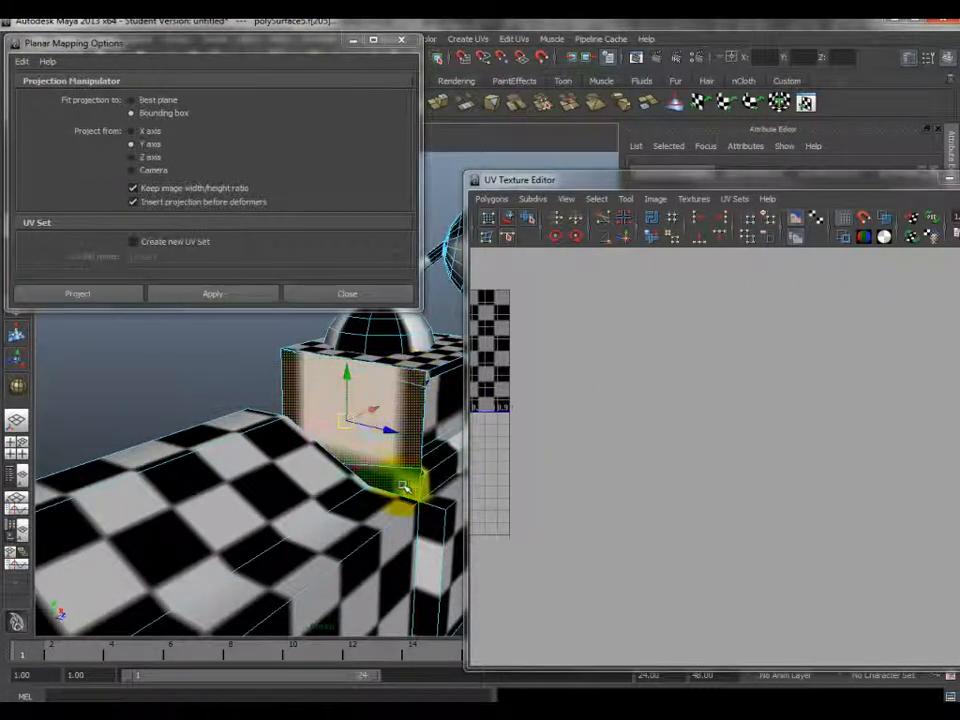
pyautogui.moveTo(381, 409)
pyautogui.keyDown('alt'); pyautogui.mouseDown()
pyautogui.moveTo(458, 364)
pyautogui.moveTo(381, 409)
pyautogui.mouseUp(); pyautogui.keyUp('alt')
pyautogui.keyDown('alt'); pyautogui.moveTo(640, 468); pyautogui.dragTo(696, 493, button='middle'); pyautogui.keyUp('alt')
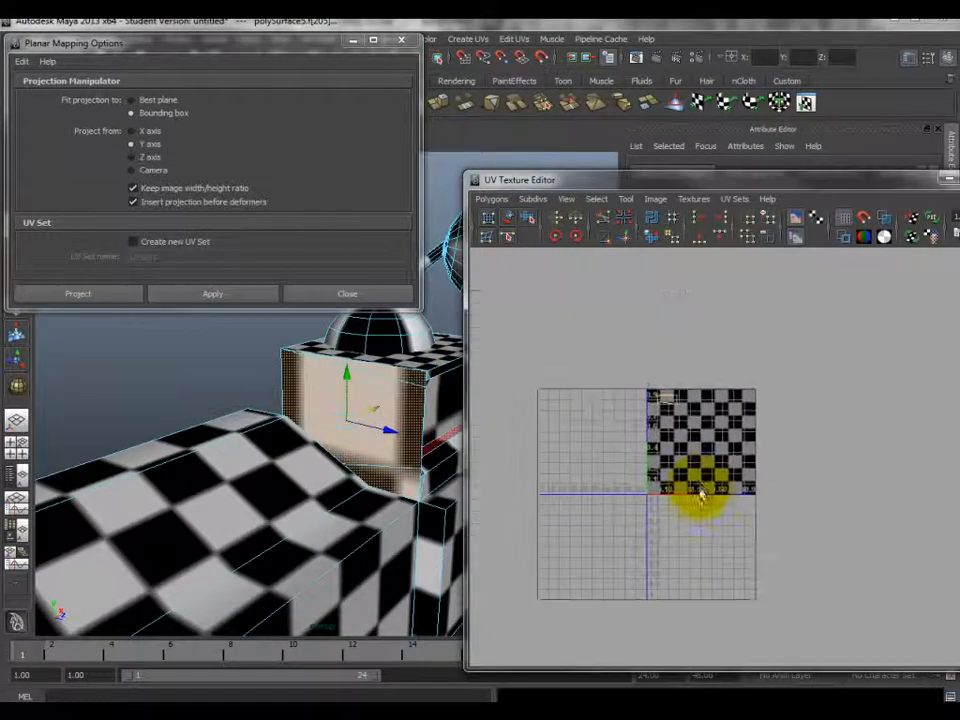
pyautogui.scroll(2, 696, 494)
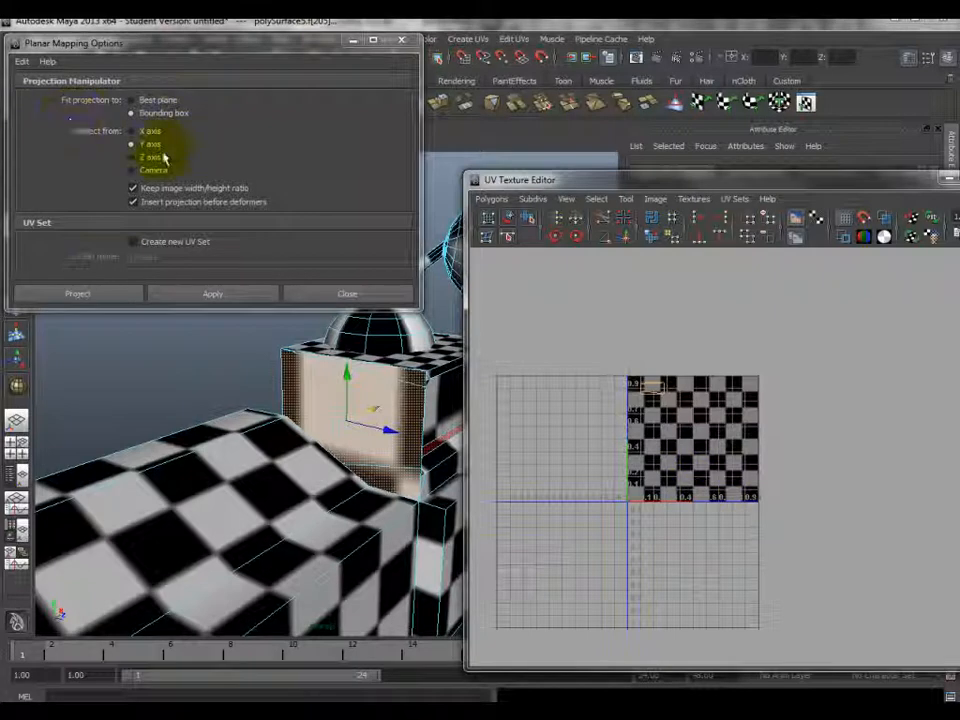
pyautogui.click(141, 131)
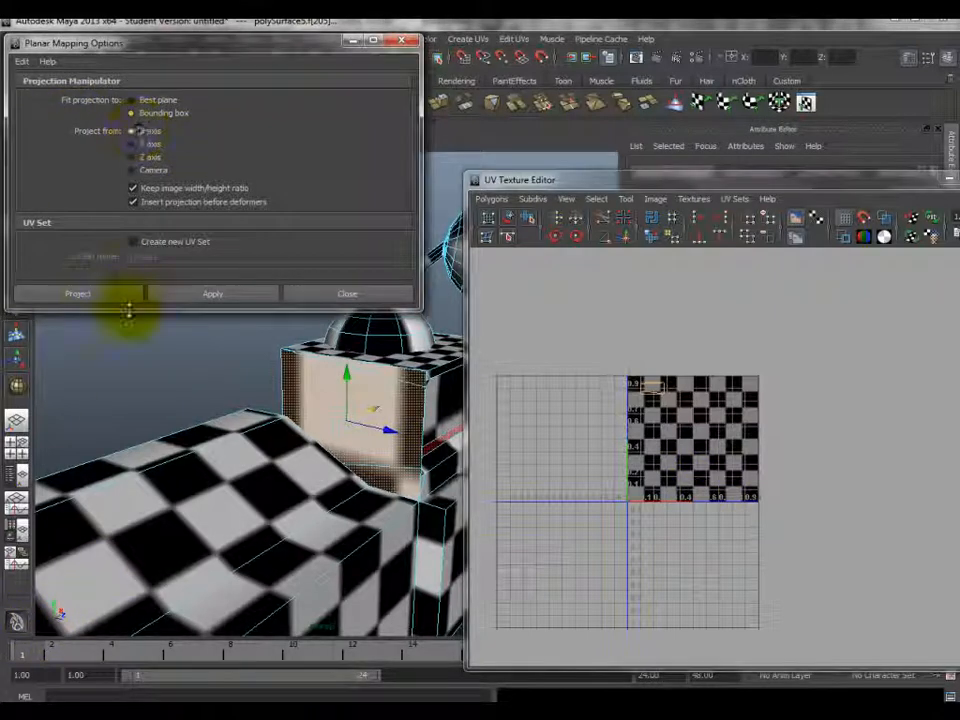
pyautogui.click(152, 296)
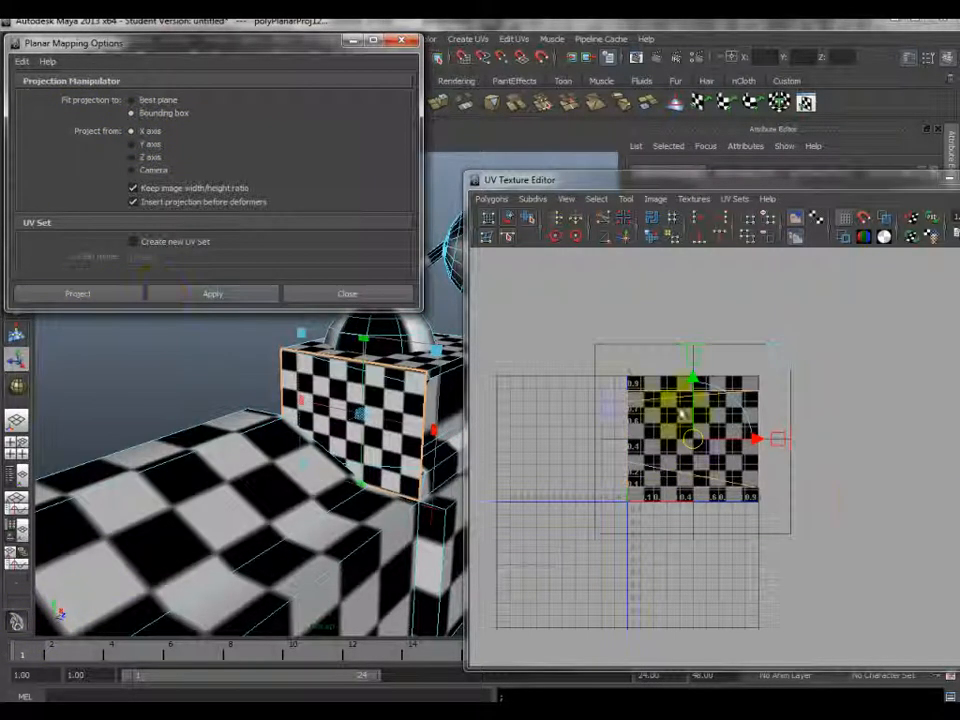
# - Convert the two projected faces to UVs and move their shell into the empty space above the other shells
pyautogui.scroll(-2, 760, 425)
pyautogui.click(595, 199)
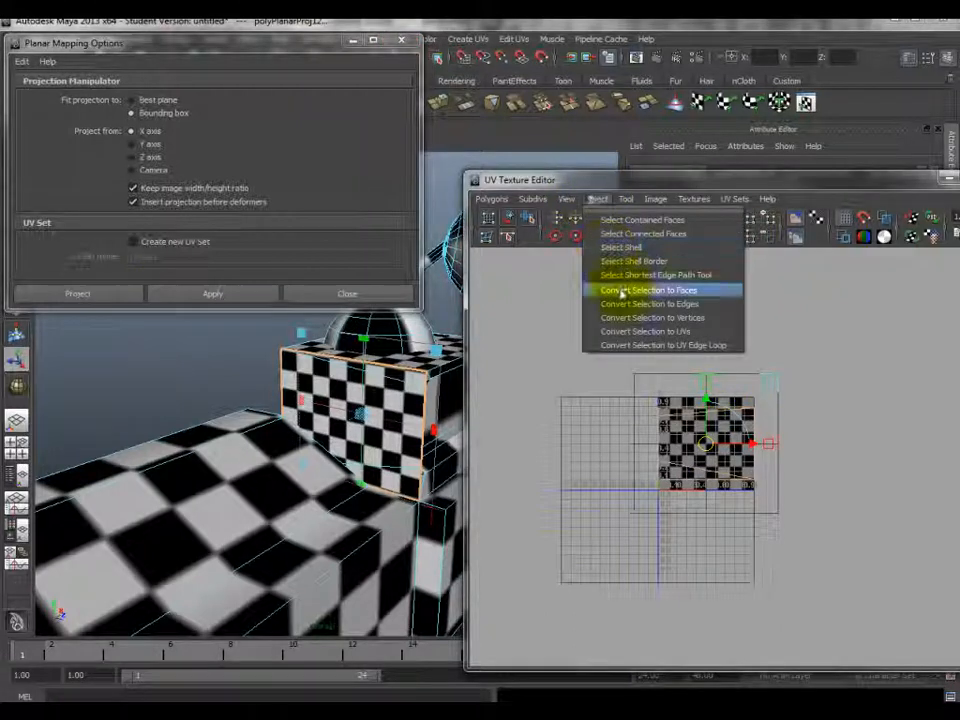
pyautogui.click(615, 322)
pyautogui.press('w')
pyautogui.moveTo(716, 455); pyautogui.dragTo(896, 446)
pyautogui.keyDown('alt'); pyautogui.moveTo(896, 446); pyautogui.dragTo(673, 380, button='middle'); pyautogui.keyUp('alt')
pyautogui.moveTo(697, 402); pyautogui.dragTo(717, 304)
# - Select the upper block edge shared by the top face and the newly projected side, and compare its matching borders on both UV shells
pyautogui.keyDown('alt'); pyautogui.moveTo(410, 465); pyautogui.dragTo(236, 343); pyautogui.keyUp('alt')
pyautogui.keyDown('alt'); pyautogui.moveTo(401, 427); pyautogui.dragTo(204, 430); pyautogui.keyUp('alt')
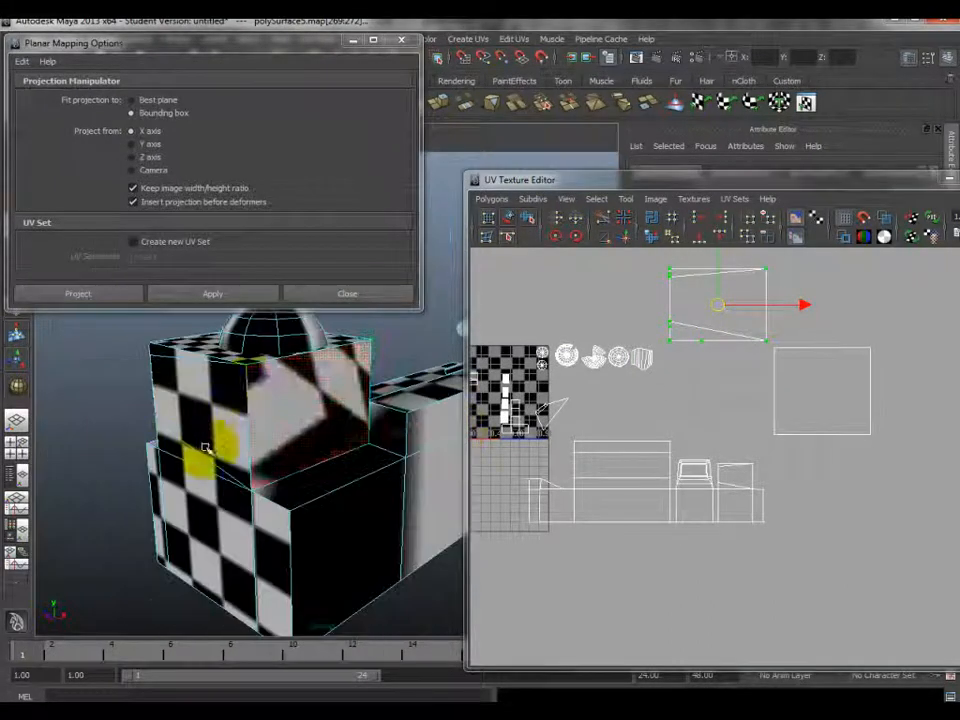
pyautogui.keyDown('alt'); pyautogui.moveTo(362, 583); pyautogui.dragTo(360, 461); pyautogui.keyUp('alt')
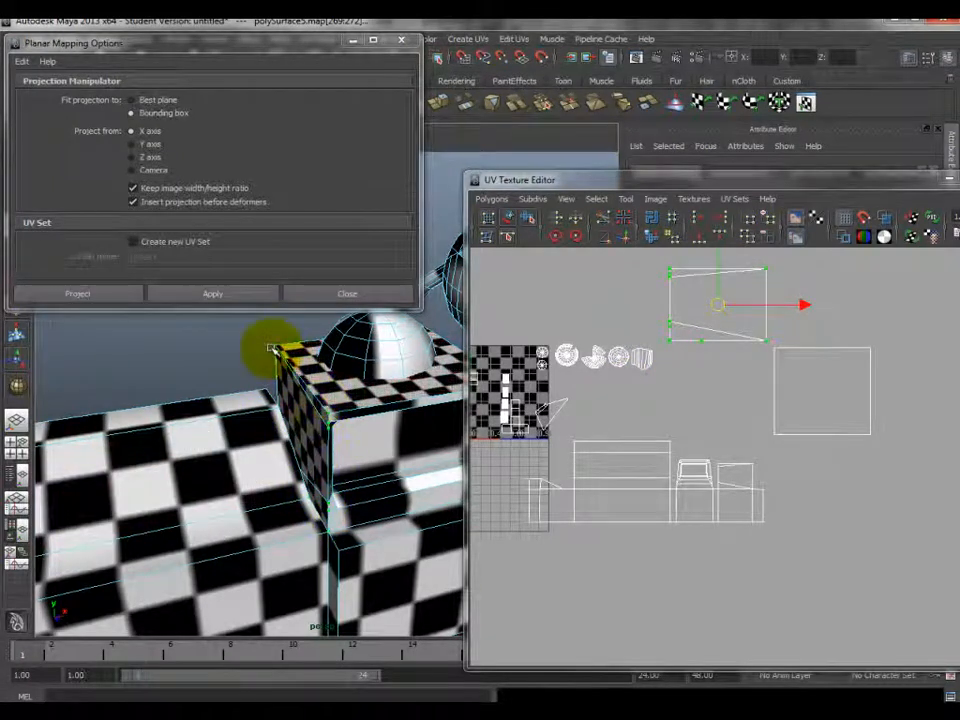
pyautogui.click(752, 304)
pyautogui.moveTo(396, 322); pyautogui.dragTo(310, 372, button='right')
pyautogui.click(308, 386)
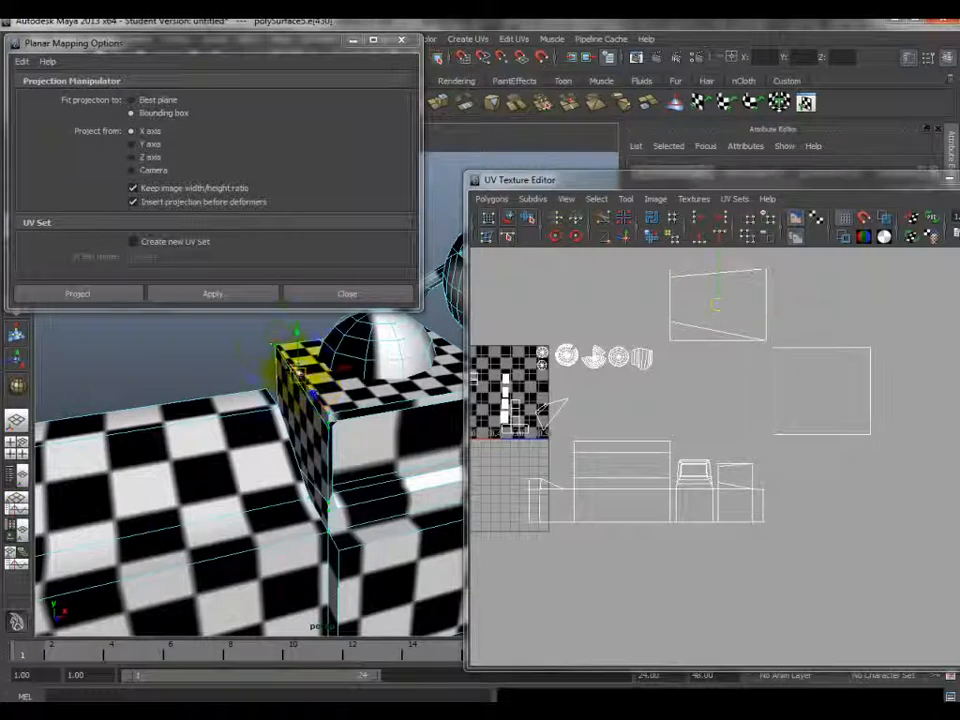
pyautogui.click(780, 316)
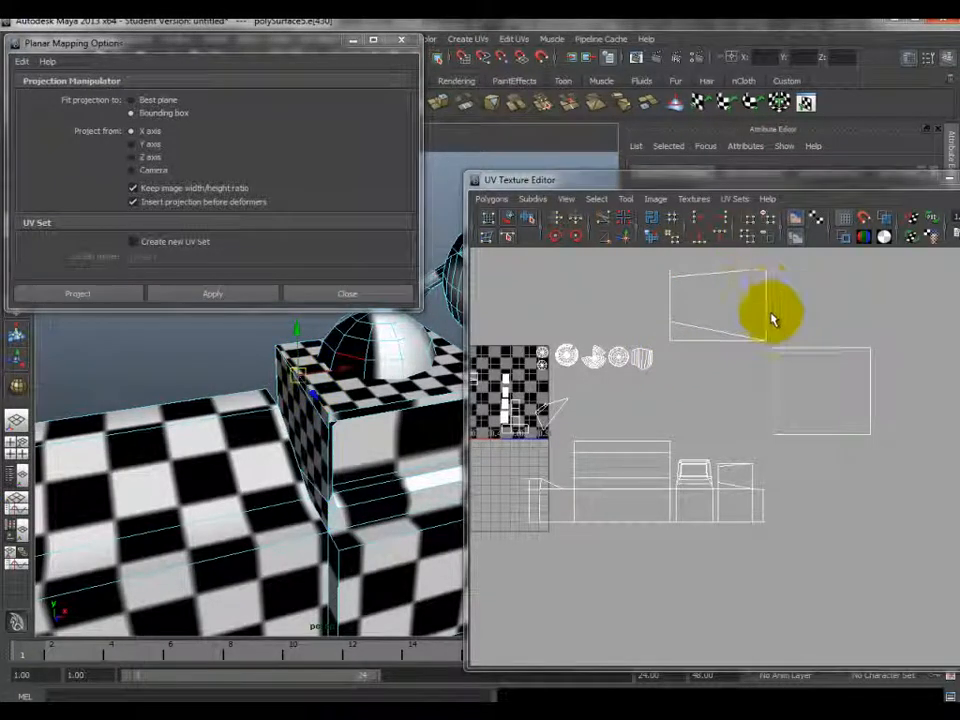
pyautogui.keyDown('alt'); pyautogui.moveTo(729, 289); pyautogui.dragTo(729, 328, button='middle'); pyautogui.keyUp('alt')
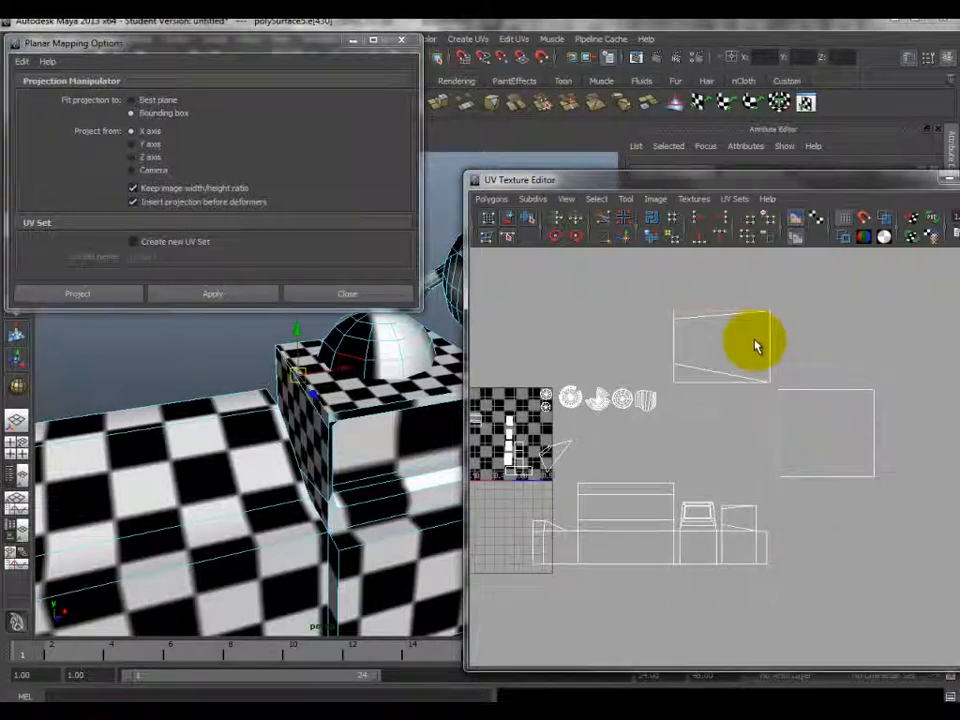
pyautogui.click(728, 318)
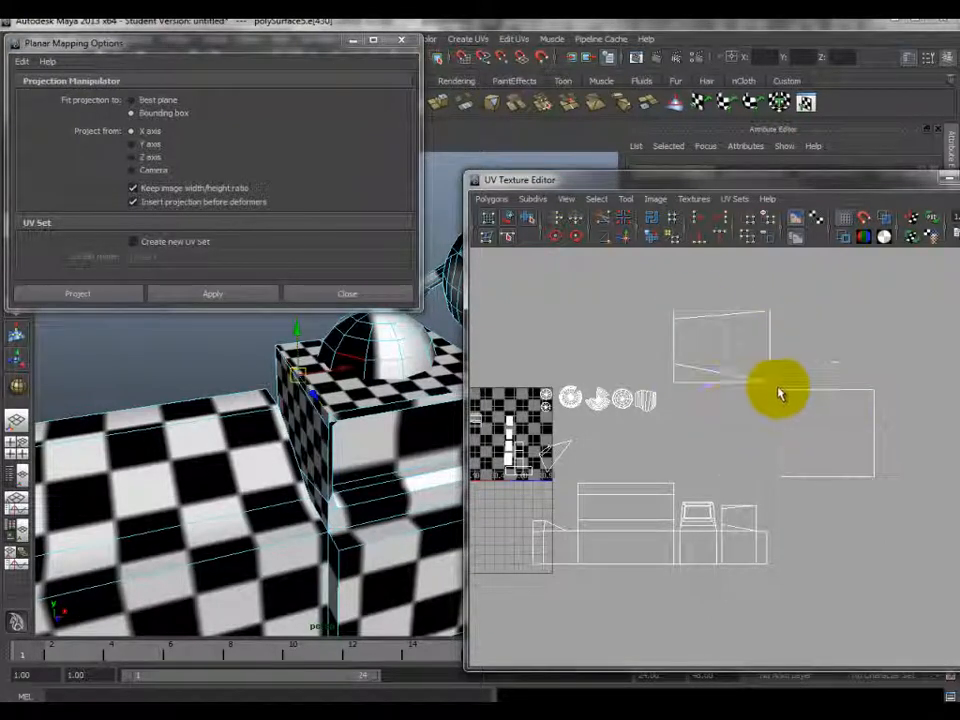
pyautogui.moveTo(760, 466); pyautogui.dragTo(886, 486)
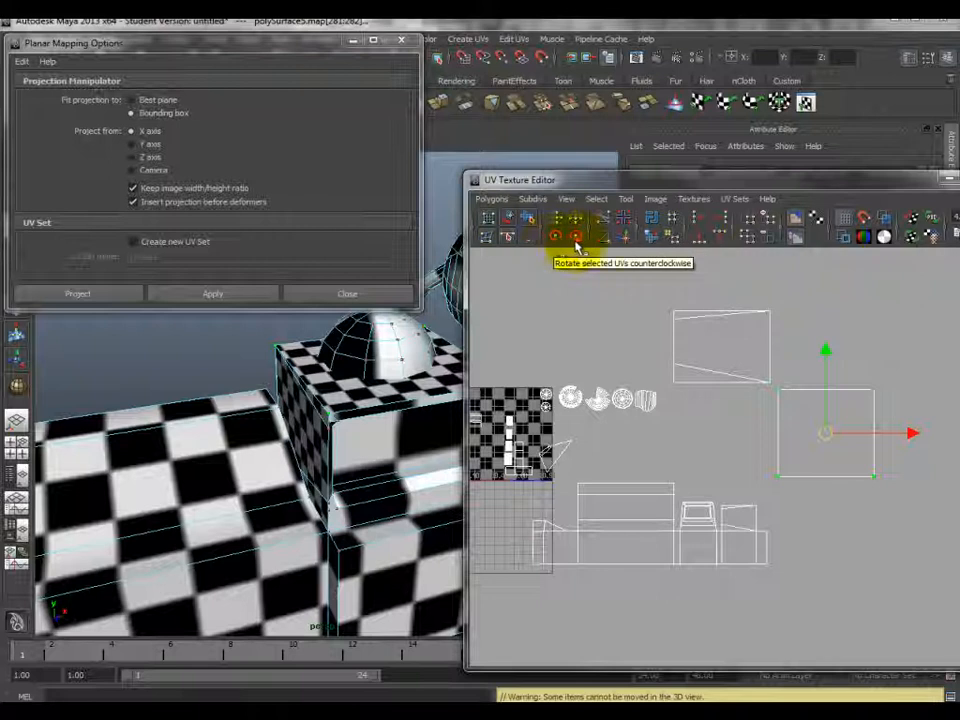
pyautogui.rightClick(703, 317)
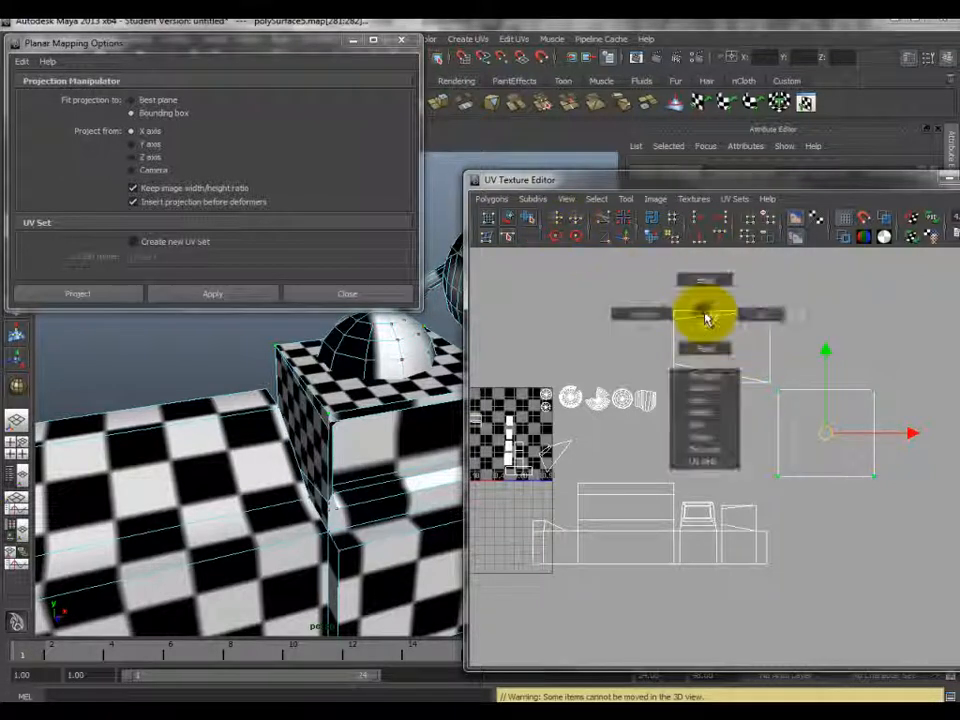
pyautogui.click(701, 320)
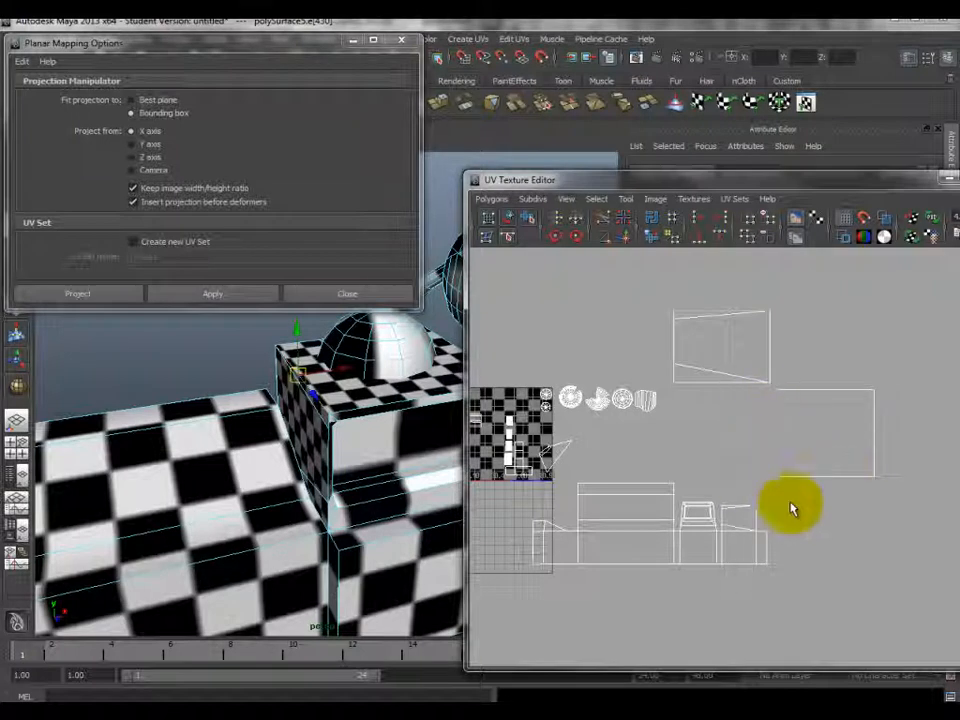
# - Select all UVs of the top-face shell and rotate them counterclockwise by a quarter turn
pyautogui.rightClick(812, 398)
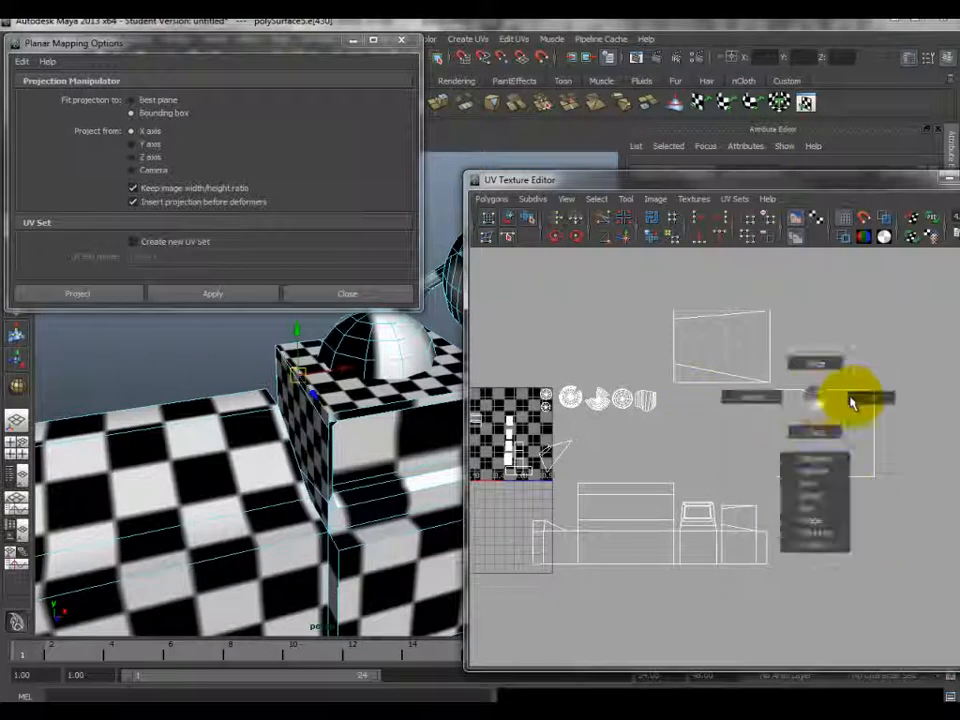
pyautogui.moveTo(816, 401); pyautogui.dragTo(790, 396, button='right')
pyautogui.moveTo(776, 391); pyautogui.dragTo(900, 502)
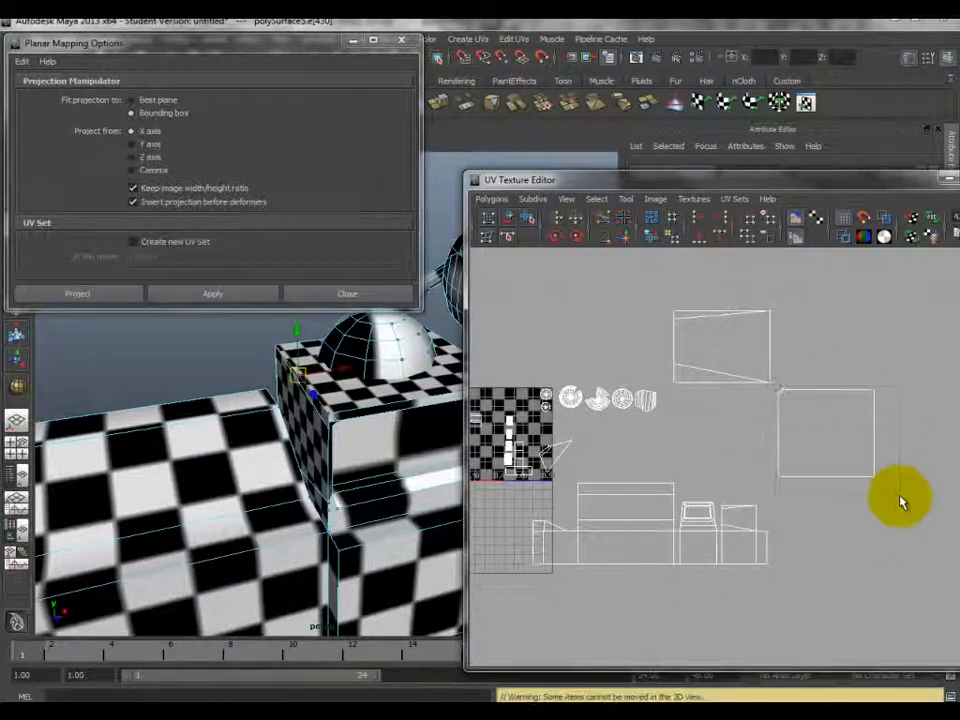
pyautogui.click(560, 241)
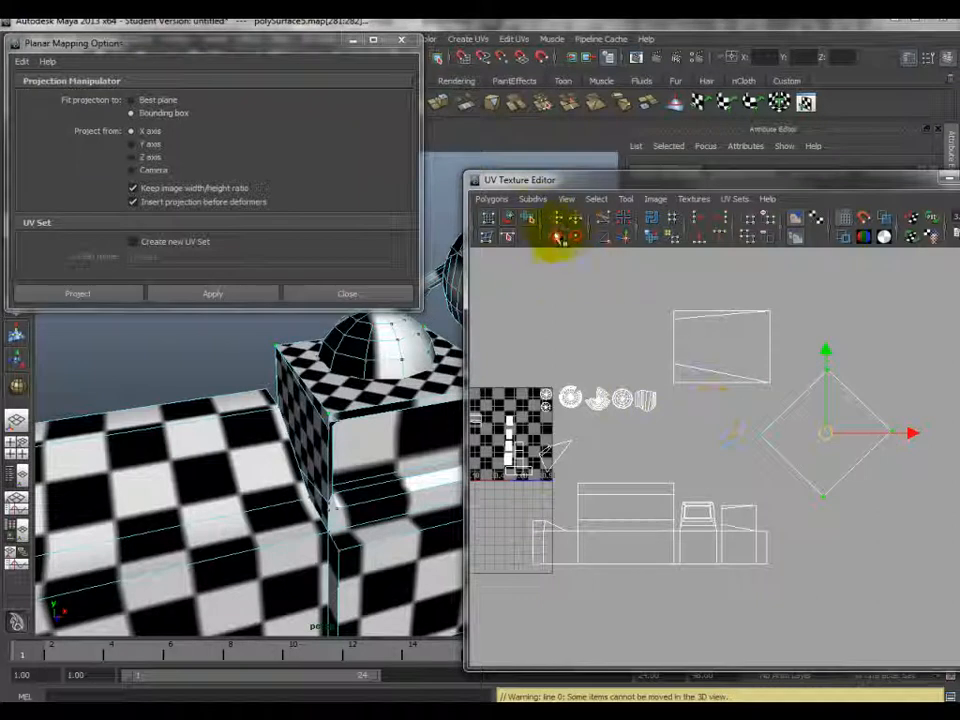
pyautogui.click(560, 241)
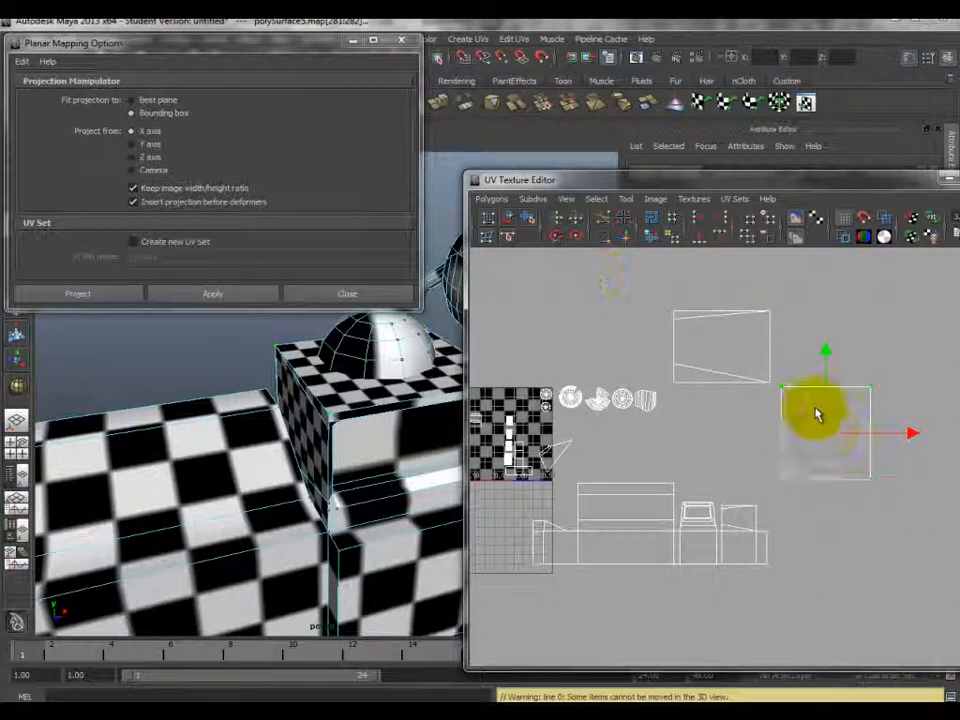
# - Move the rotated top-face shell directly above the newly projected side's shell, with their left borders lined up
pyautogui.moveTo(825, 418); pyautogui.dragTo(724, 264)
pyautogui.keyDown('alt'); pyautogui.moveTo(752, 288); pyautogui.dragTo(757, 493, button='middle'); pyautogui.keyUp('alt')
pyautogui.scroll(2, 775, 462)
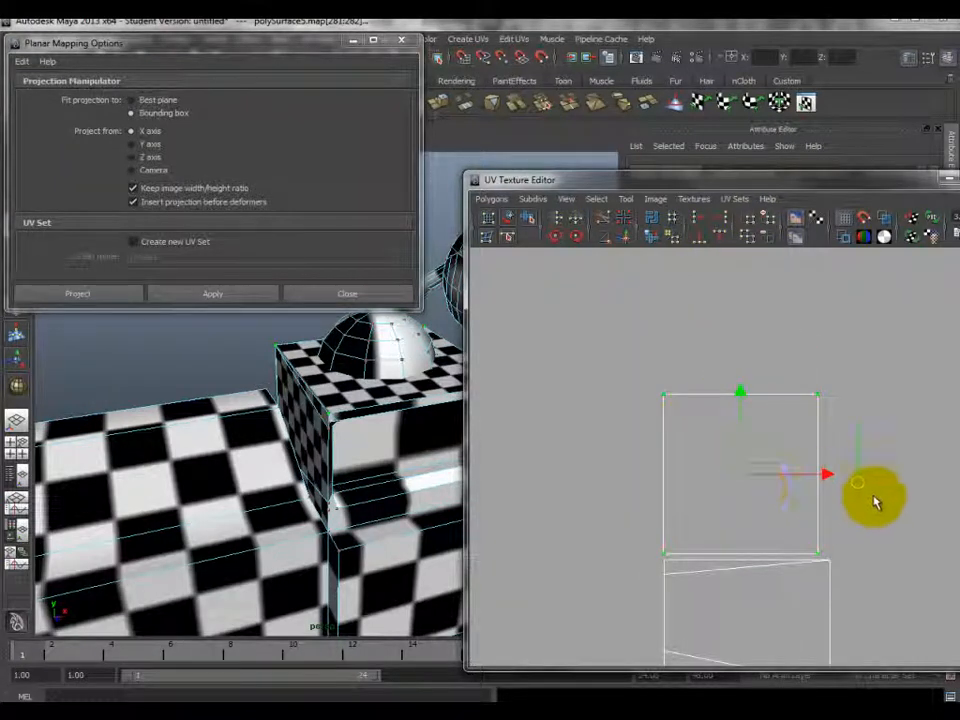
# - Scale the top-face shell up evenly to match the side shell's width, and move it down against that shell's upper border
pyautogui.keyDown('alt'); pyautogui.moveTo(793, 511); pyautogui.dragTo(777, 425, button='middle'); pyautogui.keyUp('alt')
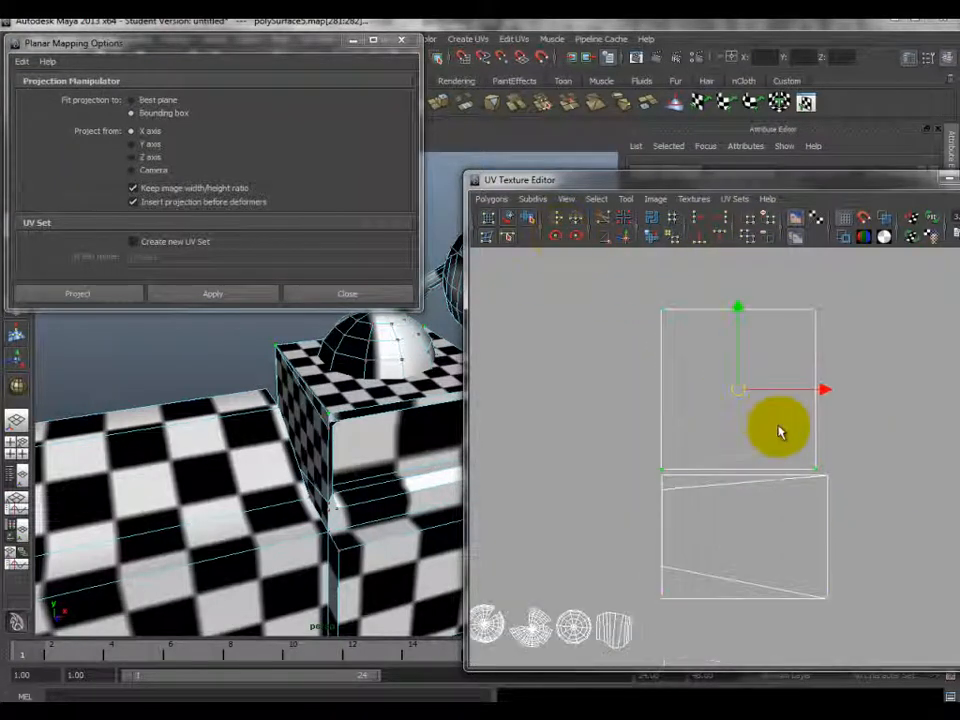
pyautogui.press('r')
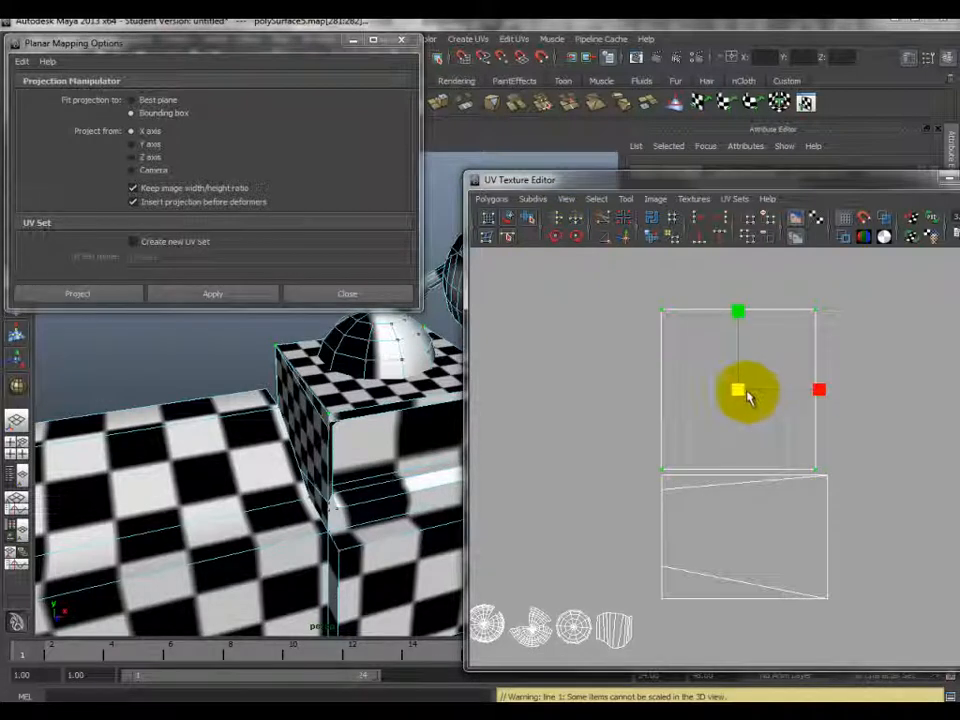
pyautogui.keyDown('alt'); pyautogui.moveTo(290, 337); pyautogui.dragTo(364, 476); pyautogui.keyUp('alt')
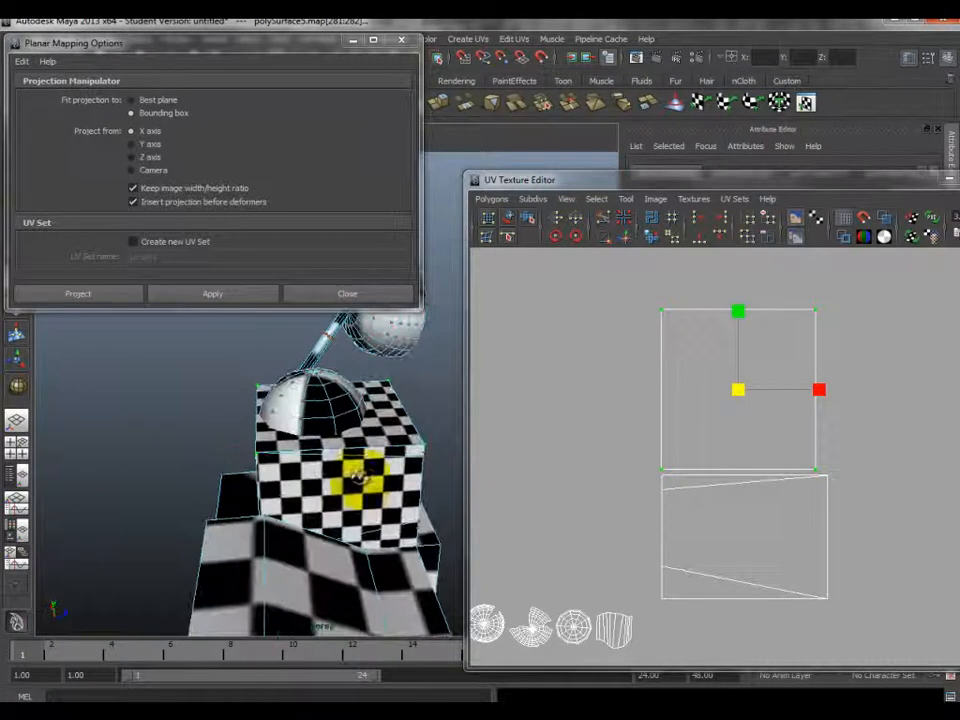
pyautogui.press('w')
pyautogui.moveTo(736, 389)
pyautogui.mouseDown()
pyautogui.moveTo(744, 379)
pyautogui.moveTo(746, 390)
pyautogui.mouseUp()
pyautogui.press('e')
pyautogui.press('r')
pyautogui.press('w')
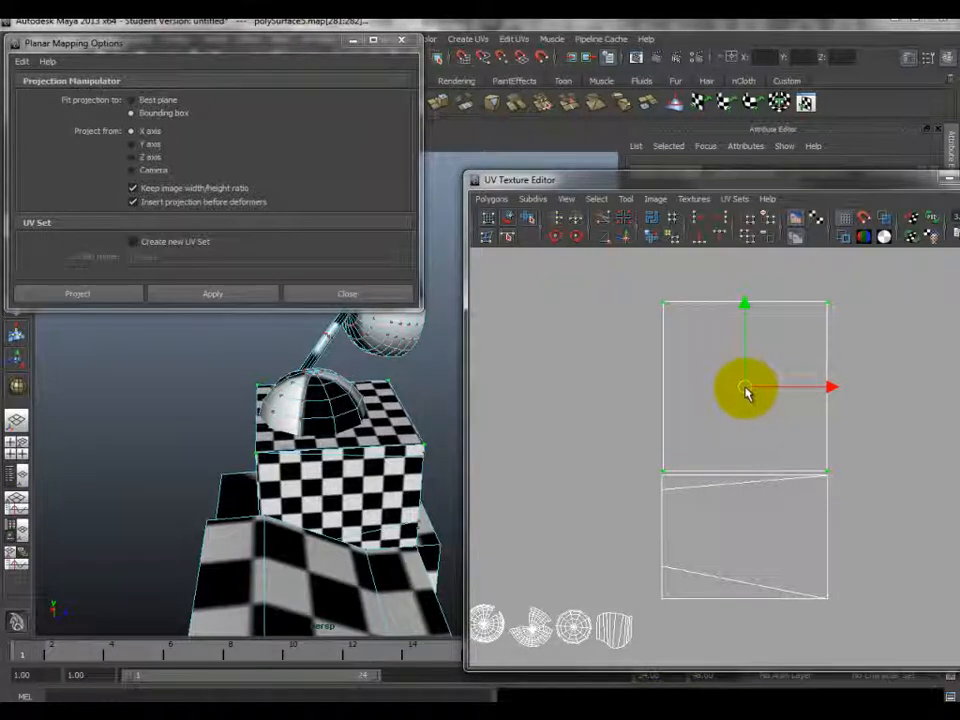
pyautogui.scroll(3, 745, 390)
pyautogui.keyDown('alt'); pyautogui.moveTo(754, 429); pyautogui.dragTo(731, 414, button='middle'); pyautogui.keyUp('alt')
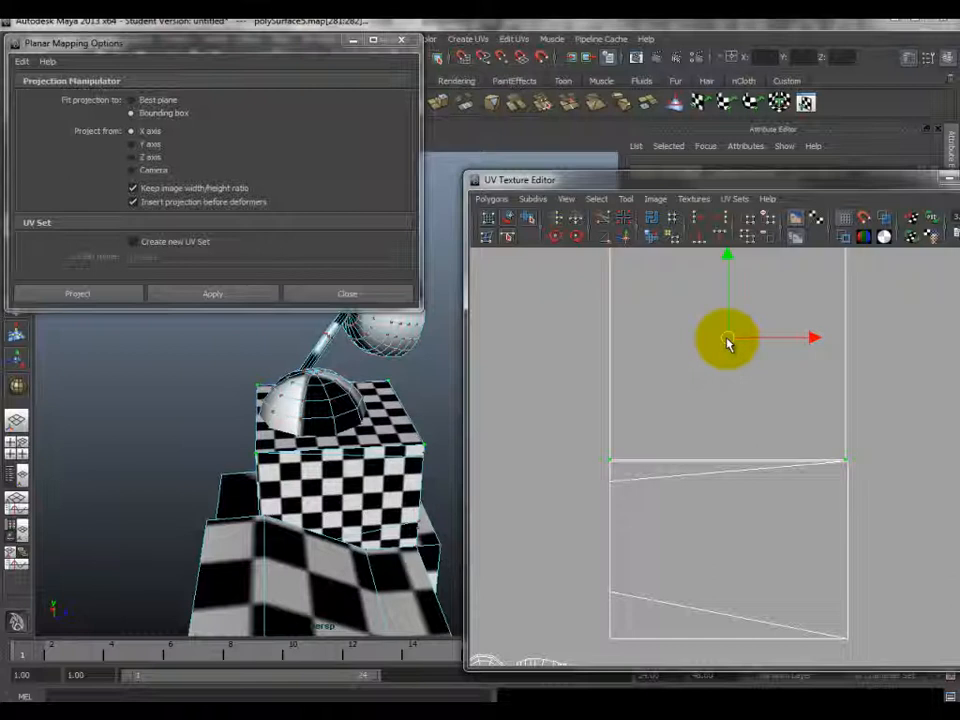
pyautogui.moveTo(727, 344); pyautogui.dragTo(761, 399)
# - Align the right-border UVs of both shells to the maximum U value and their left-border UVs to the minimum U value
pyautogui.keyDown('alt'); pyautogui.moveTo(779, 387); pyautogui.dragTo(710, 450, button='middle'); pyautogui.keyUp('alt')
pyautogui.scroll(-2, 774, 362)
pyautogui.moveTo(757, 312); pyautogui.dragTo(823, 648)
pyautogui.scroll(3, 800, 480)
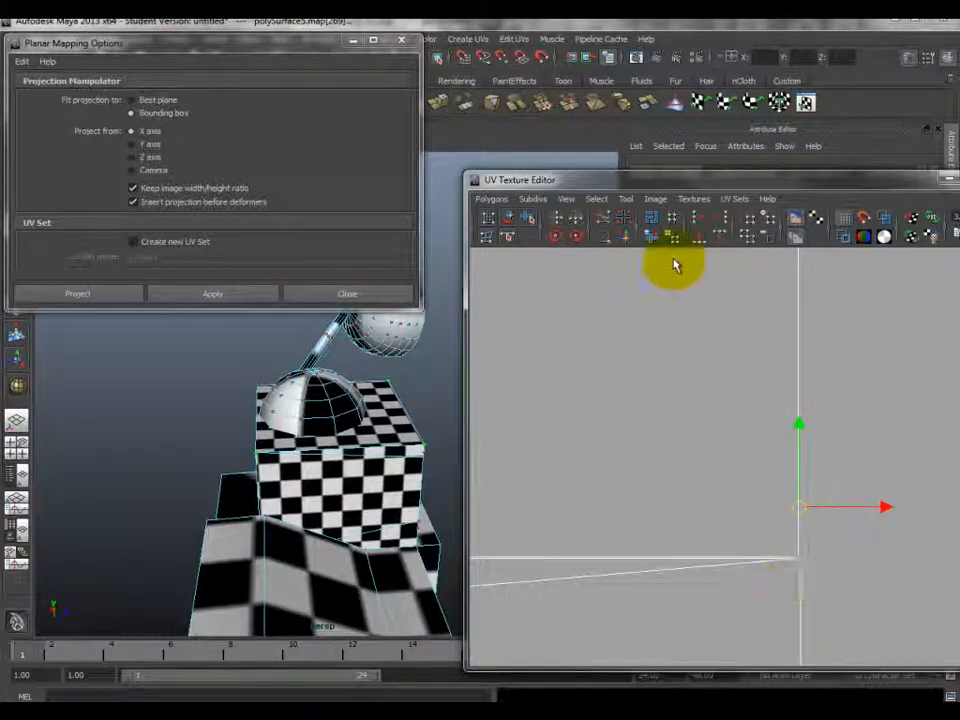
pyautogui.click(725, 218)
pyautogui.scroll(-3, 694, 388)
pyautogui.keyDown('alt'); pyautogui.moveTo(694, 390); pyautogui.dragTo(750, 349, button='middle'); pyautogui.keyUp('alt')
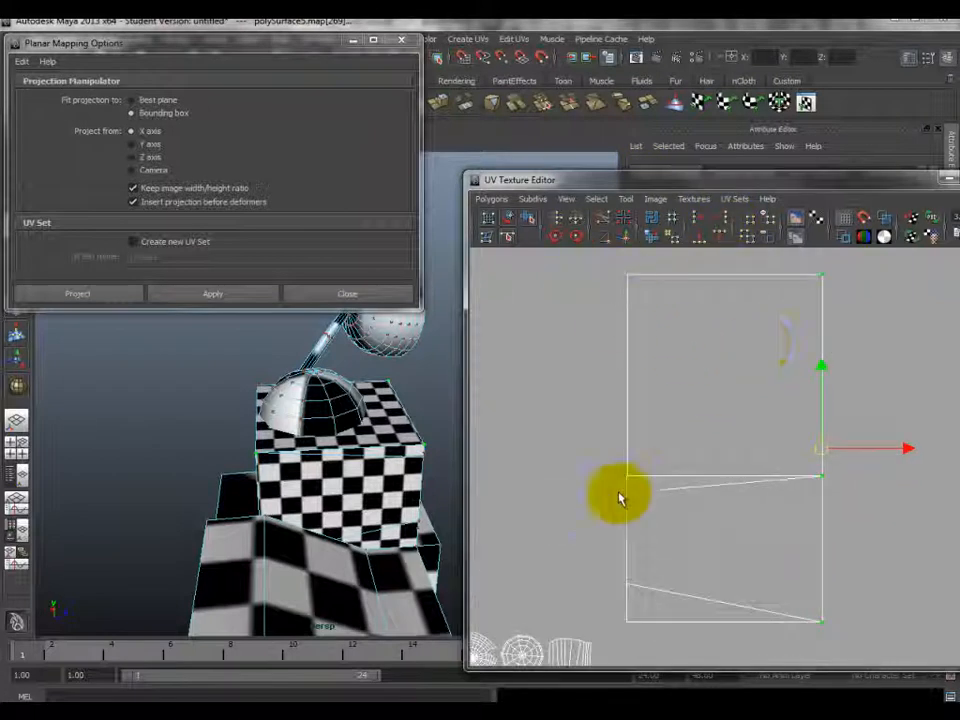
pyautogui.moveTo(615, 323); pyautogui.dragTo(636, 647)
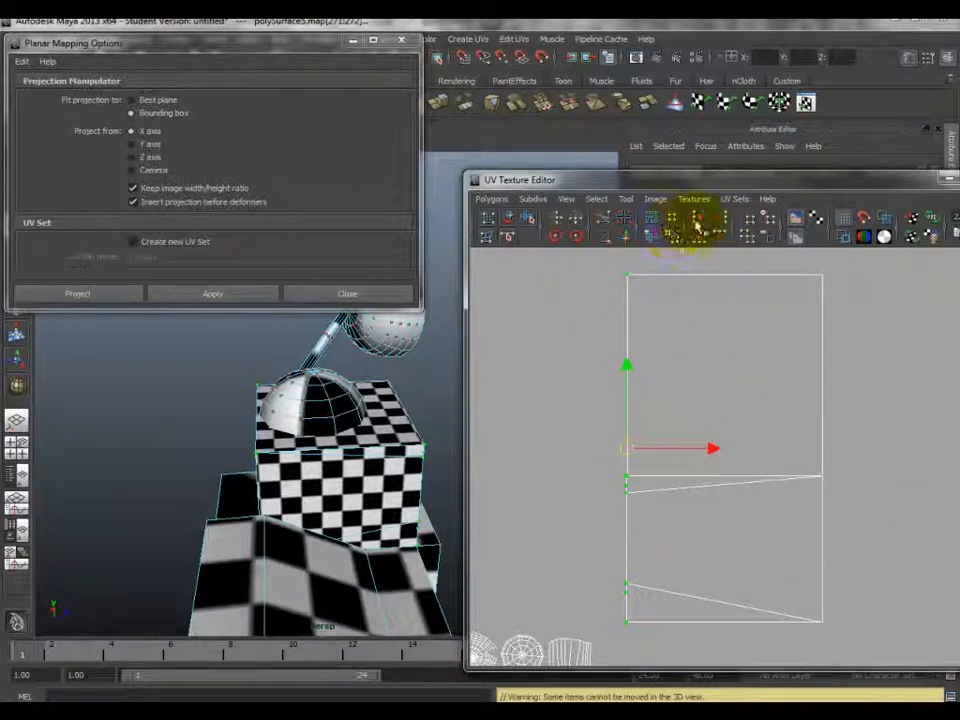
pyautogui.click(697, 228)
# - Try to join the top-face and side shells with Move and Sew along their shared edge
pyautogui.scroll(4, 591, 485)
pyautogui.scroll(-1, 626, 482)
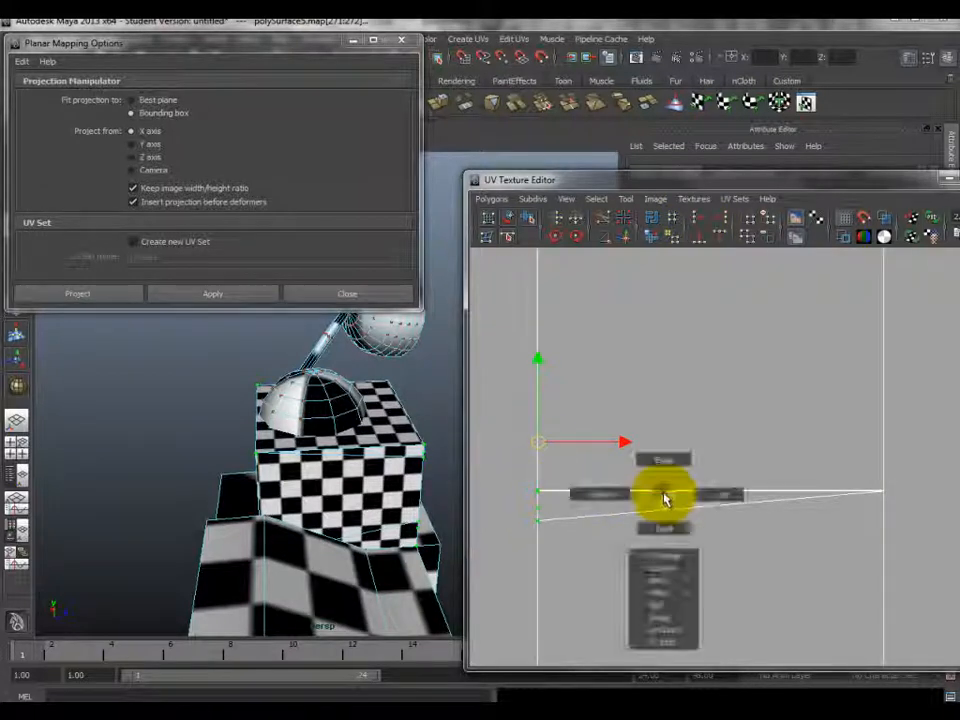
pyautogui.click(626, 236)
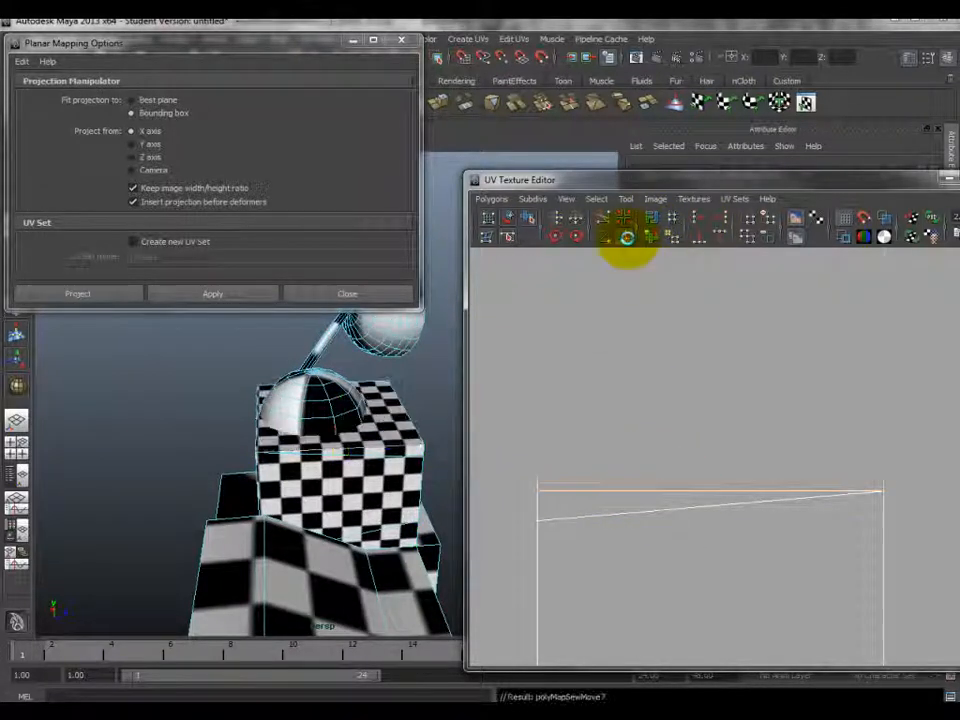
pyautogui.scroll(-7, 740, 446)
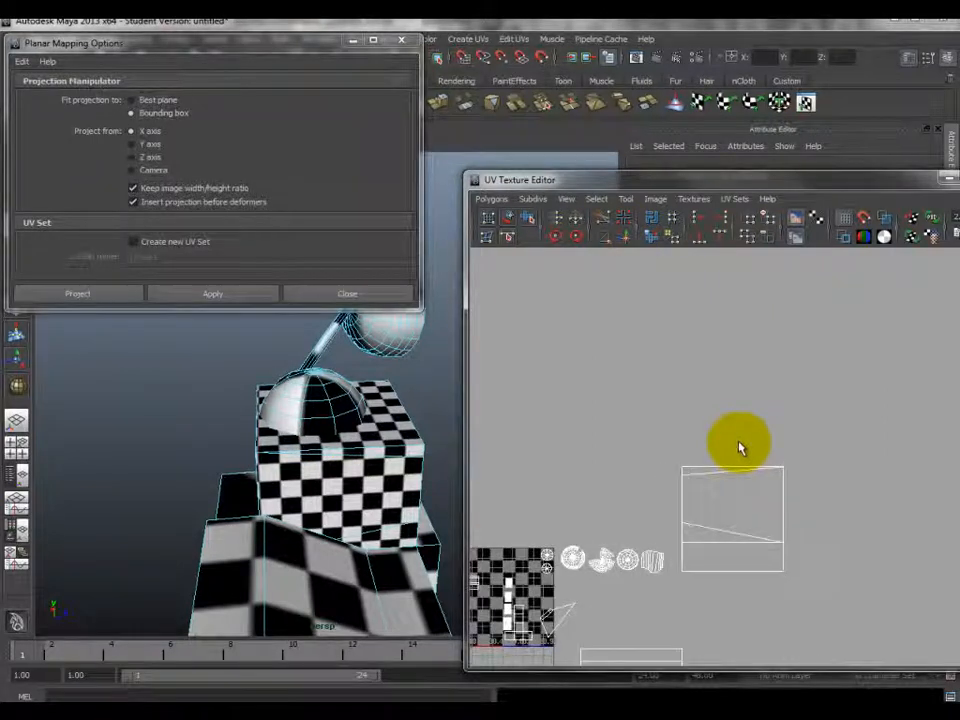
pyautogui.scroll(2, 782, 440)
pyautogui.keyDown('alt'); pyautogui.moveTo(785, 458); pyautogui.dragTo(812, 560, button='middle'); pyautogui.keyUp('alt')
pyautogui.click(776, 398)
pyautogui.press('g')
# - Select all UVs of the top-face shell and flip them in the V direction
pyautogui.scroll(2, 776, 380)
pyautogui.moveTo(655, 364); pyautogui.dragTo(718, 364, button='right')
pyautogui.click(645, 356)
pyautogui.keyDown('ctrl'); pyautogui.moveTo(650, 352); pyautogui.dragTo(713, 335, button='right'); pyautogui.keyUp('ctrl')
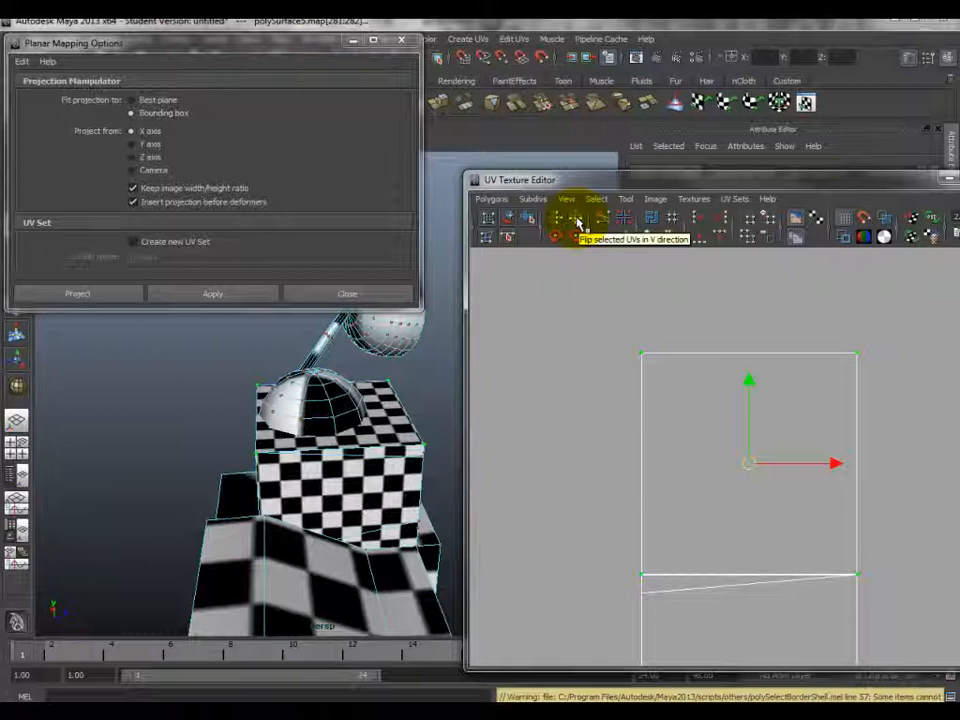
pyautogui.click(578, 222)
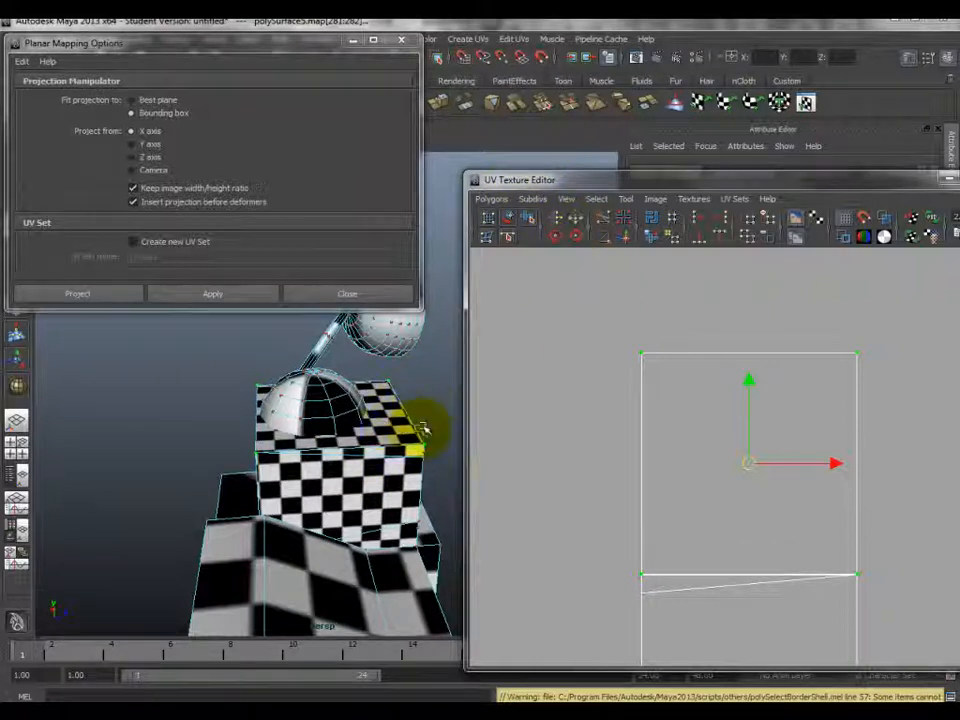
# - Try Move and Sew on the flipped top-face shell's lower edge, and undo the join
pyautogui.moveTo(686, 360); pyautogui.dragTo(686, 322, button='right')
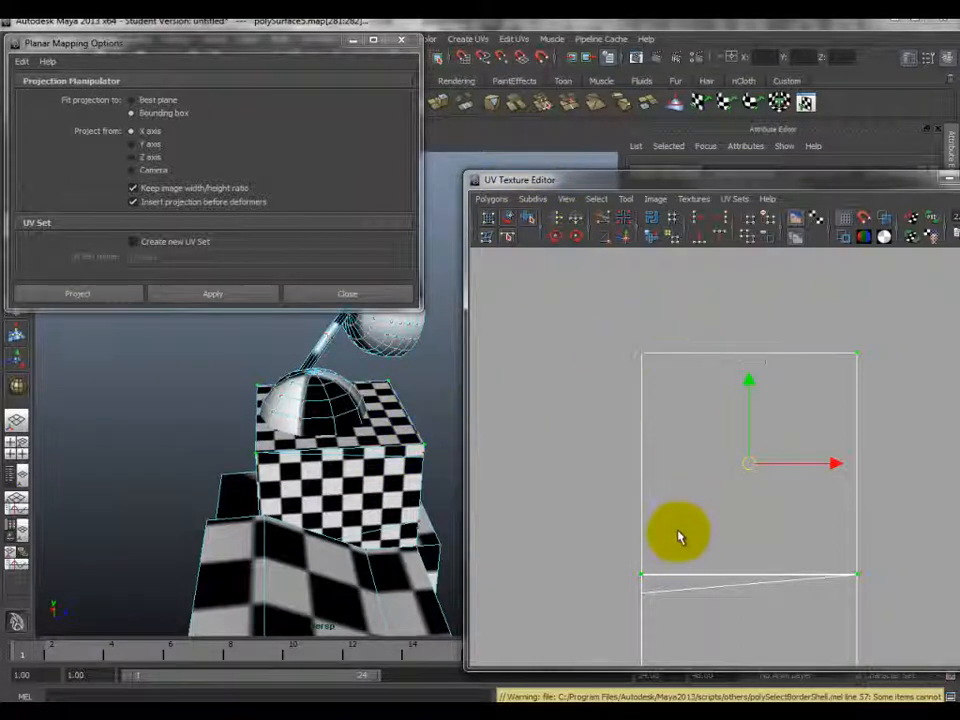
pyautogui.keyDown('alt'); pyautogui.moveTo(690, 550); pyautogui.dragTo(684, 489, button='middle'); pyautogui.keyUp('alt')
pyautogui.click(690, 515)
pyautogui.click(623, 236)
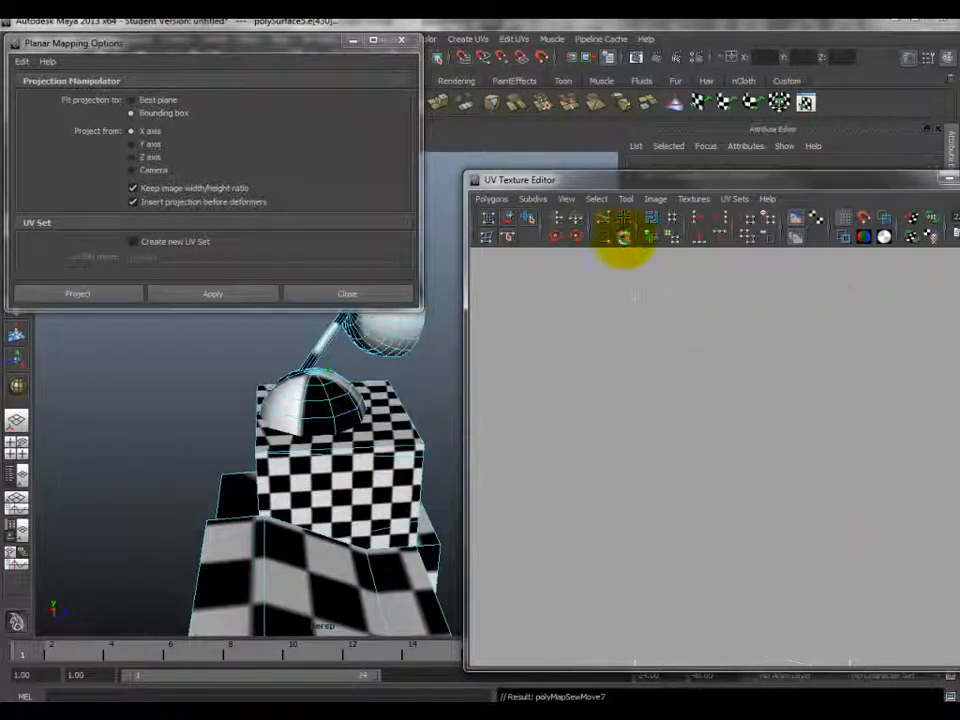
pyautogui.scroll(-5, 739, 451)
pyautogui.scroll(-2, 737, 451)
pyautogui.keyDown('alt'); pyautogui.moveTo(737, 450); pyautogui.dragTo(731, 360, button='middle'); pyautogui.keyUp('alt')
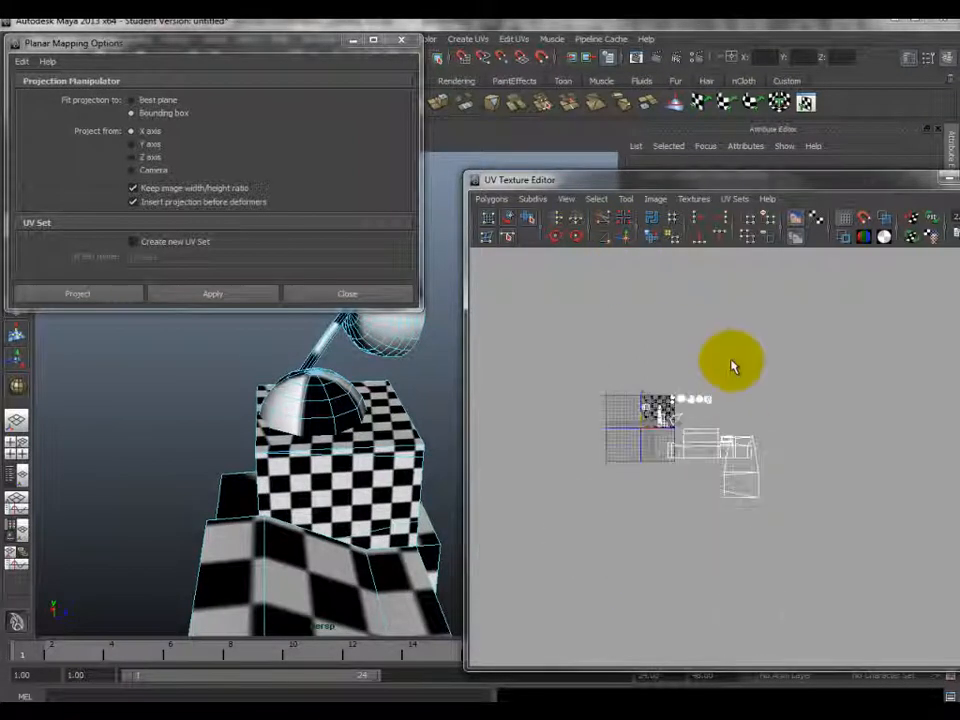
pyautogui.hotkey('ctrl', 'z')
# - Check which block edge lies where the two shells meet, and raise the whole top-face shell to leave a gap between them
pyautogui.scroll(6, 787, 385)
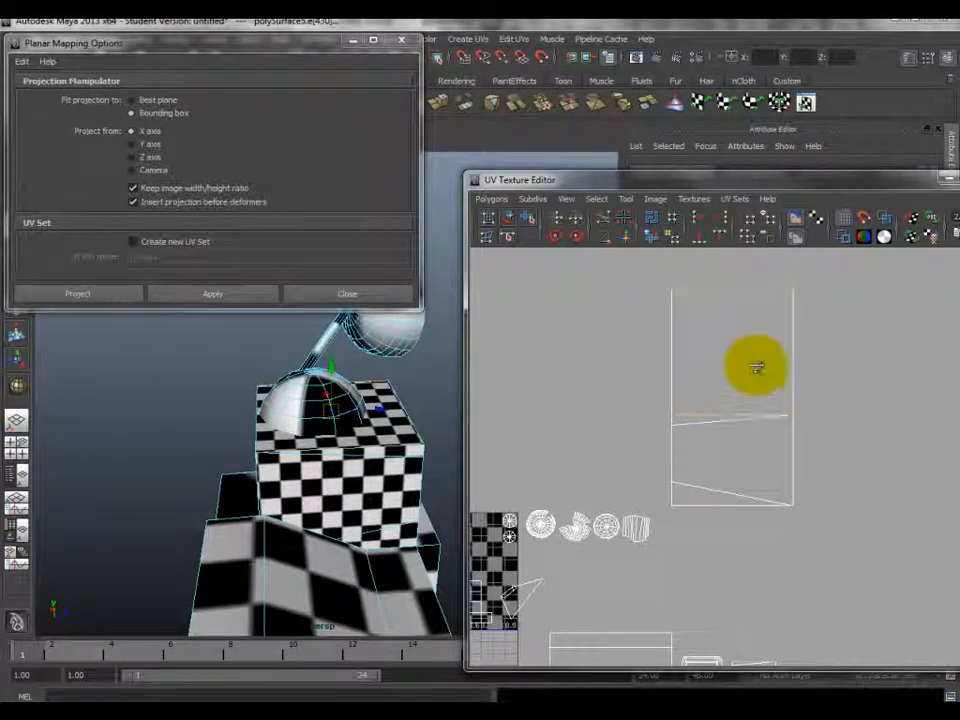
pyautogui.scroll(3, 759, 446)
pyautogui.click(623, 548)
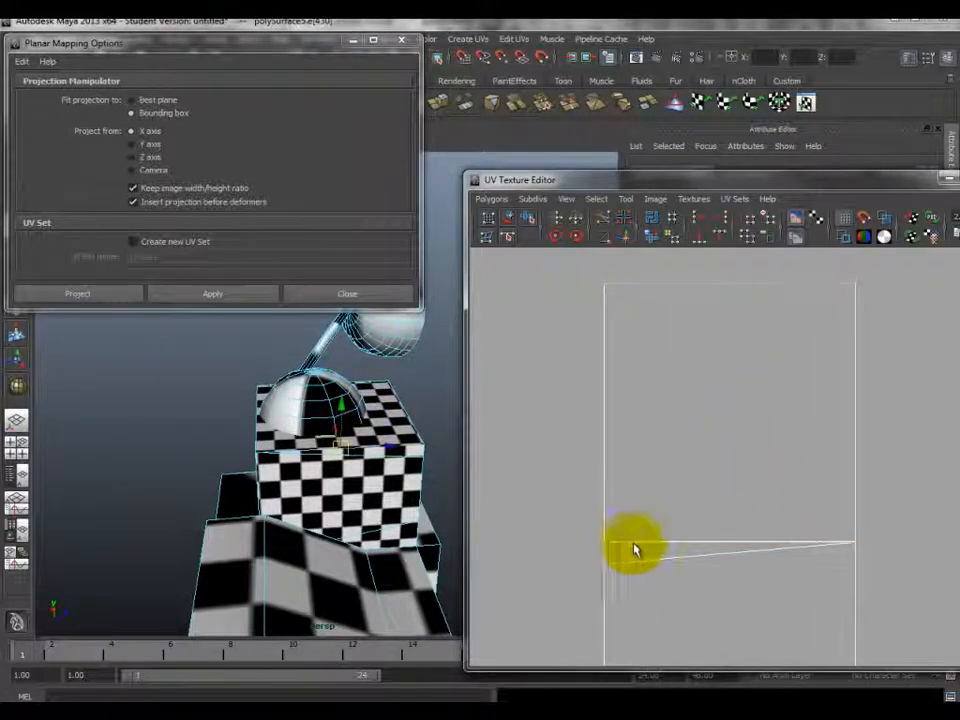
pyautogui.scroll(-3, 707, 392)
pyautogui.moveTo(670, 362); pyautogui.dragTo(731, 343, button='right')
pyautogui.click(667, 361)
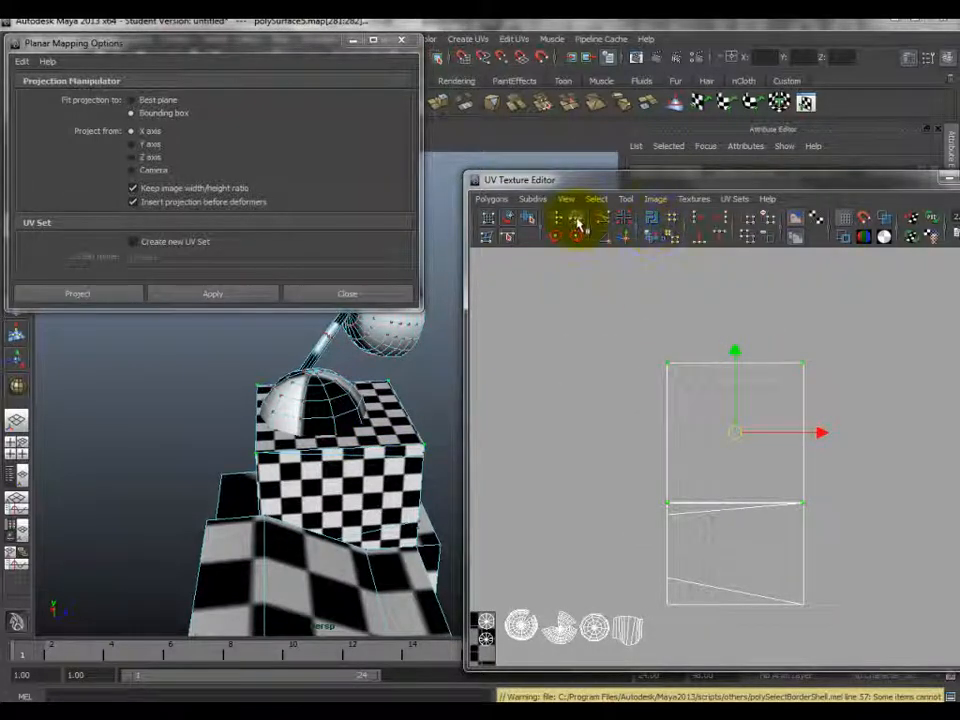
pyautogui.moveTo(735, 359); pyautogui.dragTo(733, 333)
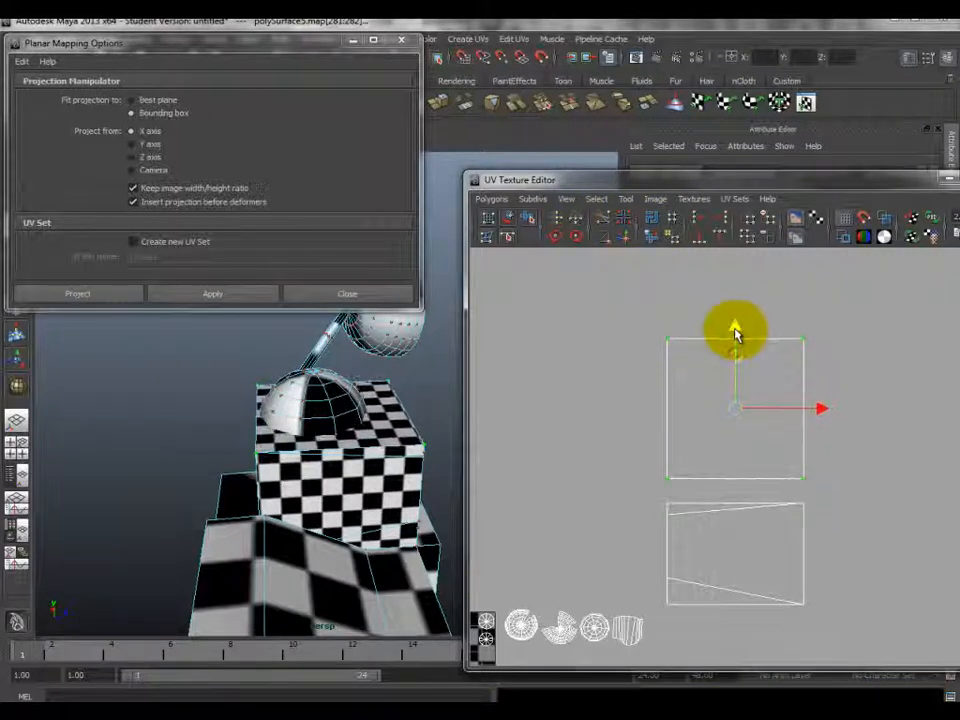
# - Try Move and Sew on the separated top-face shell's lower edge, inspect the layout, and undo the join
pyautogui.moveTo(707, 432); pyautogui.dragTo(713, 491, button='right')
pyautogui.click(713, 462)
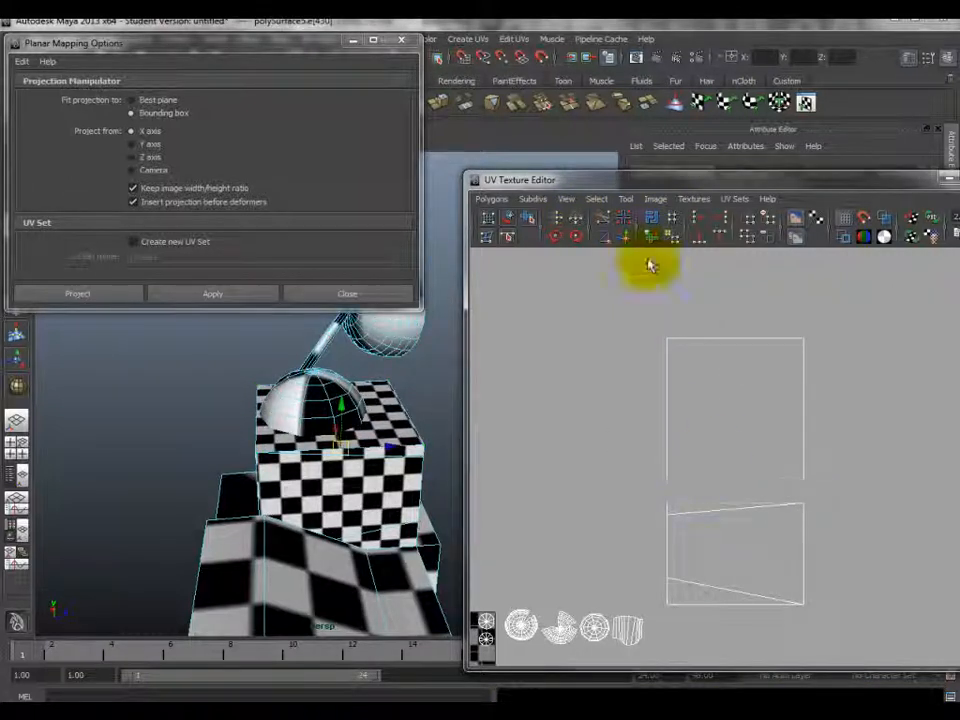
pyautogui.click(622, 238)
pyautogui.scroll(-3, 793, 486)
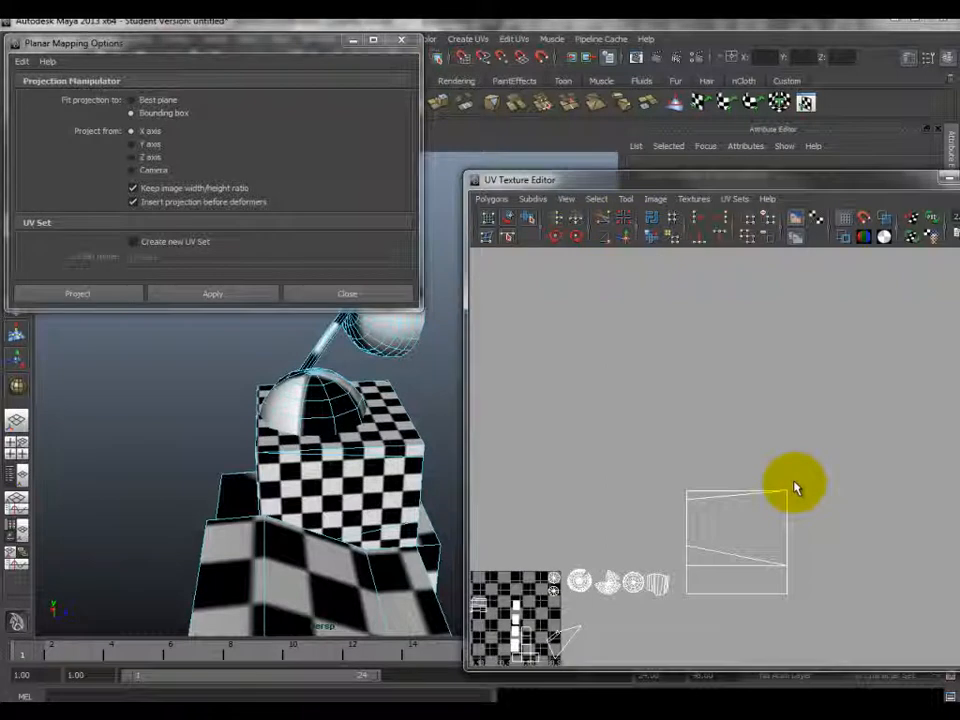
pyautogui.scroll(2, 793, 489)
pyautogui.keyDown('alt'); pyautogui.moveTo(793, 489); pyautogui.dragTo(754, 426, button='middle'); pyautogui.keyUp('alt')
pyautogui.scroll(1, 760, 445)
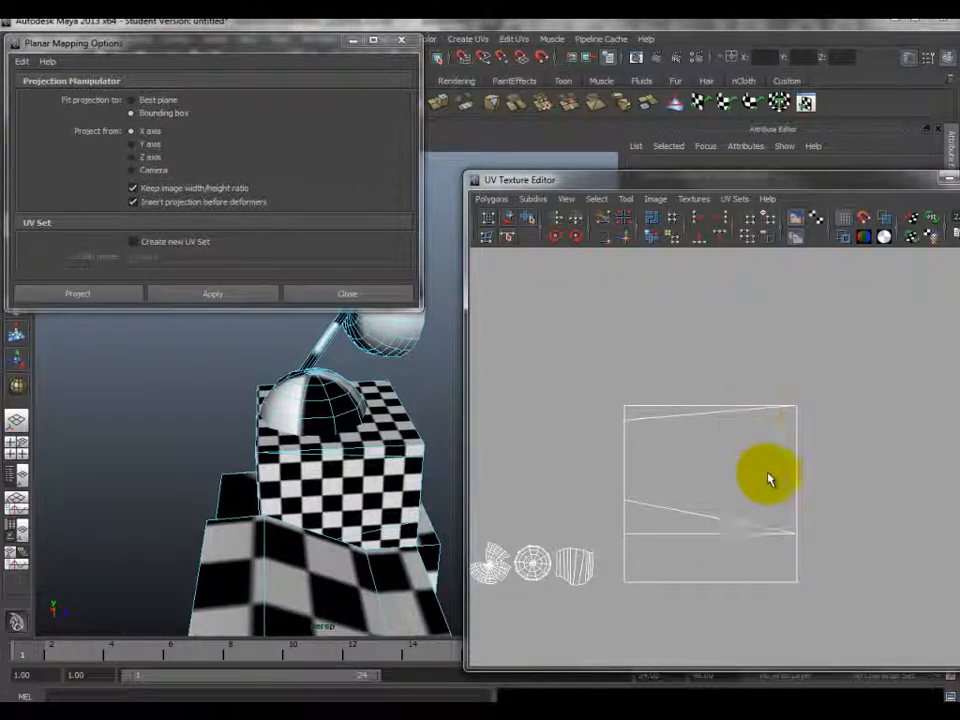
pyautogui.hotkey('ctrl', 'z')
# - Select all UVs of the separated top-face shell and flip them in the U direction
pyautogui.keyDown('alt'); pyautogui.moveTo(727, 371); pyautogui.dragTo(729, 435, button='middle'); pyautogui.keyUp('alt')
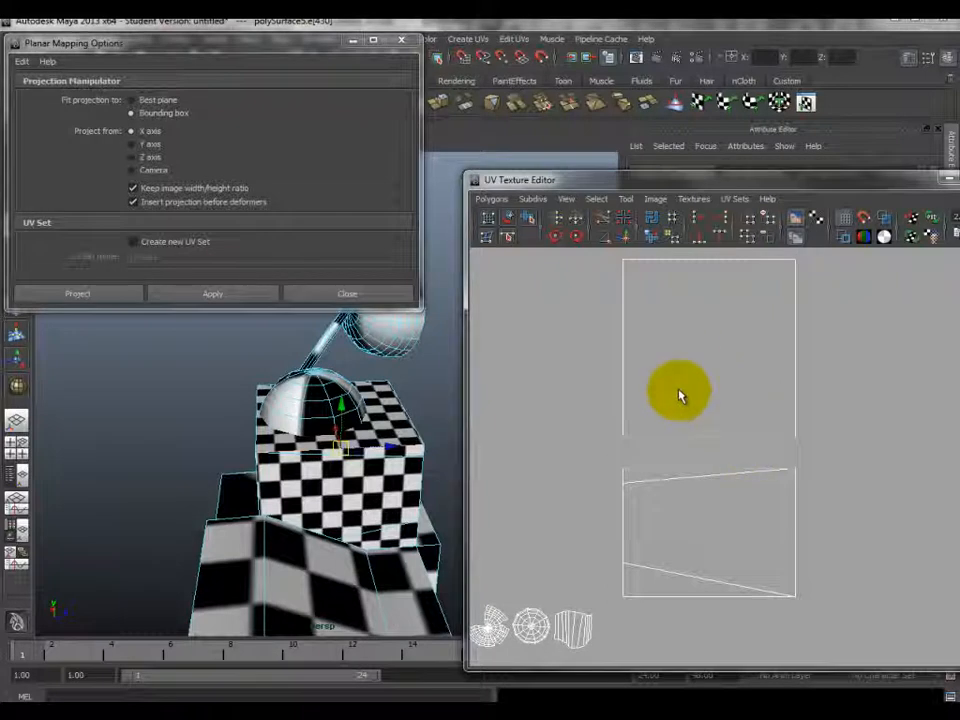
pyautogui.keyDown('alt'); pyautogui.moveTo(636, 300); pyautogui.dragTo(643, 332, button='middle'); pyautogui.keyUp('alt')
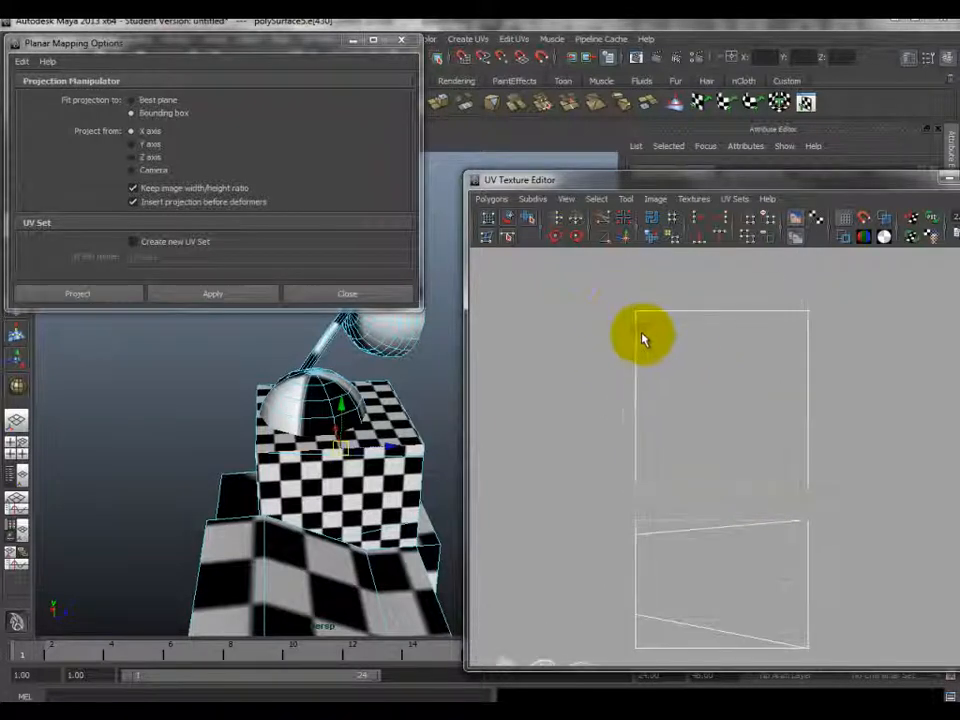
pyautogui.moveTo(844, 479); pyautogui.dragTo(864, 503)
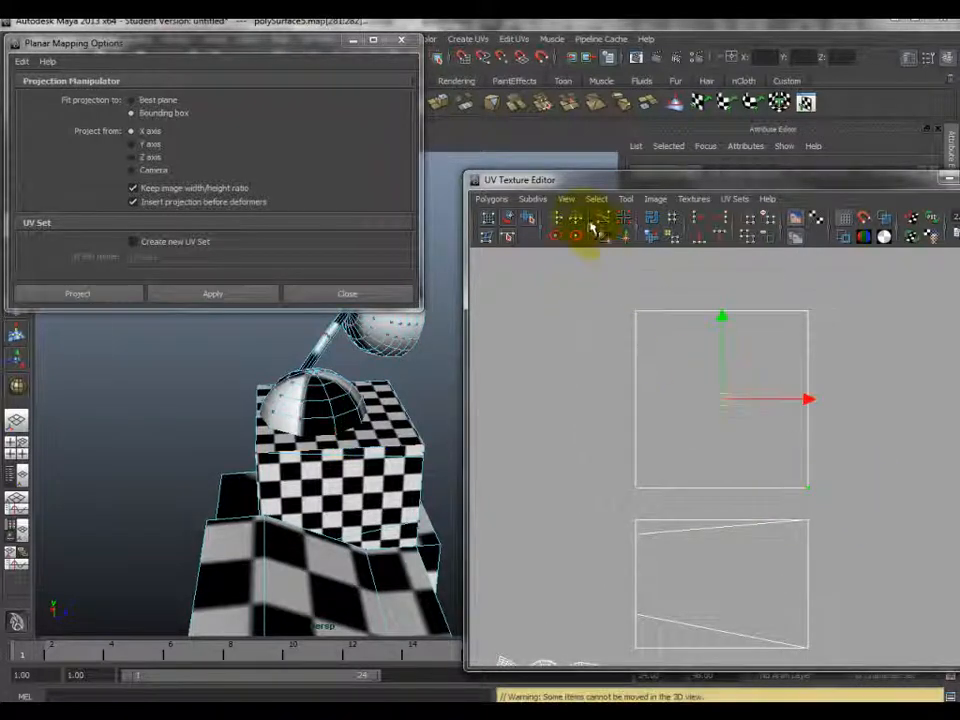
pyautogui.click(557, 220)
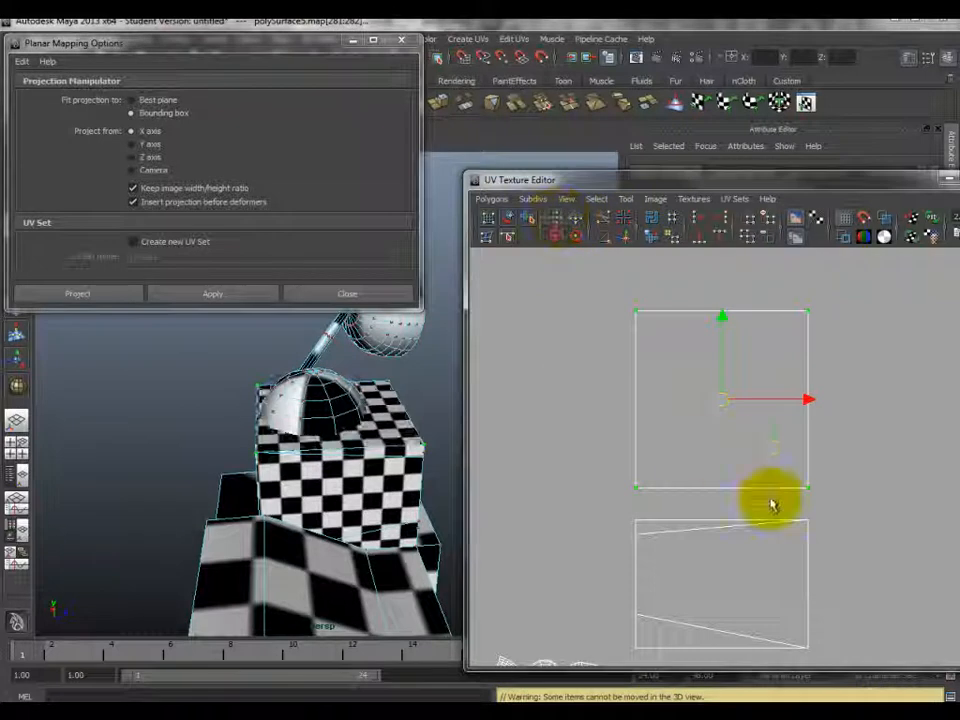
# - Move and sew the square UV shell to the shell below it along their shared edge
pyautogui.moveTo(671, 497); pyautogui.dragTo(731, 510, button='right')
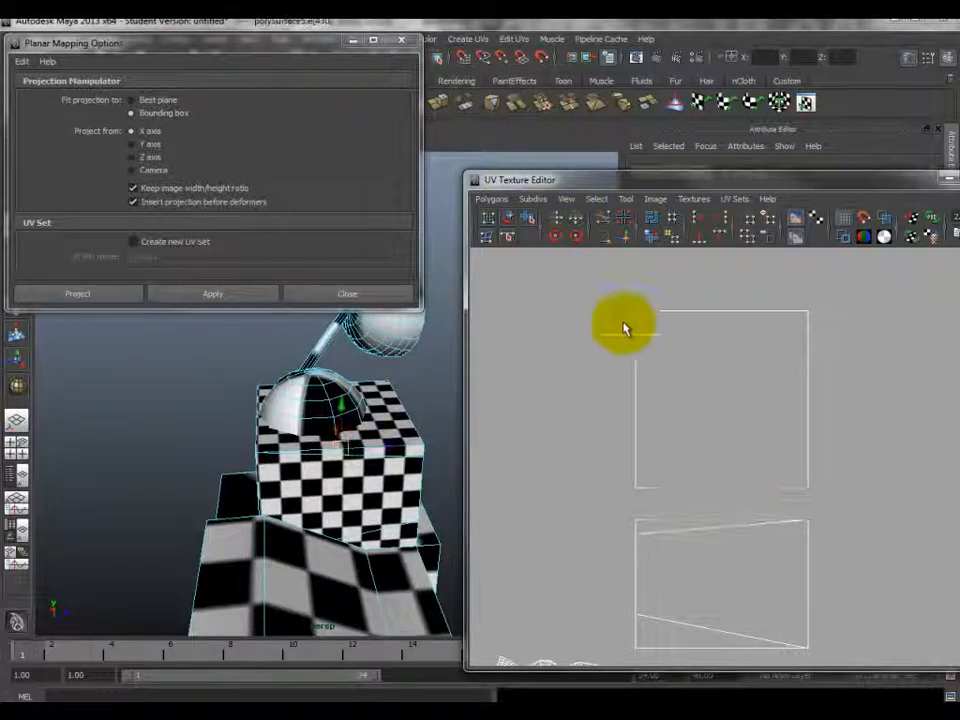
pyautogui.click(623, 237)
pyautogui.scroll(-3, 743, 510)
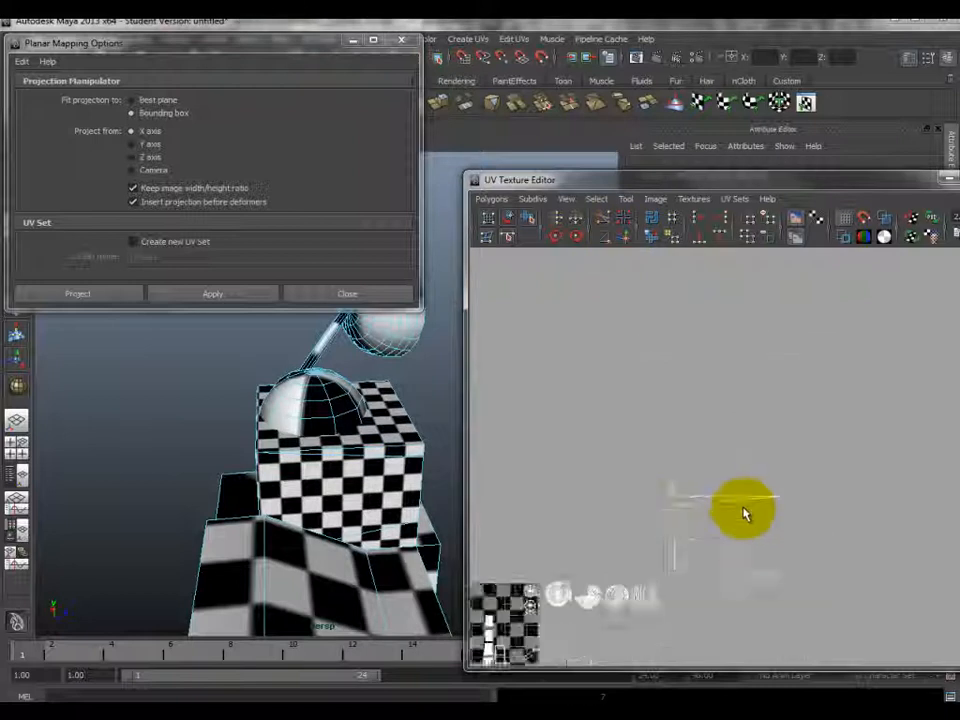
# - Select the joined shell's UVs, then only the UVs along its bottom edge, to examine the extra point there
pyautogui.moveTo(678, 381); pyautogui.dragTo(827, 585)
pyautogui.keyDown('alt'); pyautogui.moveTo(782, 598); pyautogui.dragTo(724, 354, button='middle'); pyautogui.keyUp('alt')
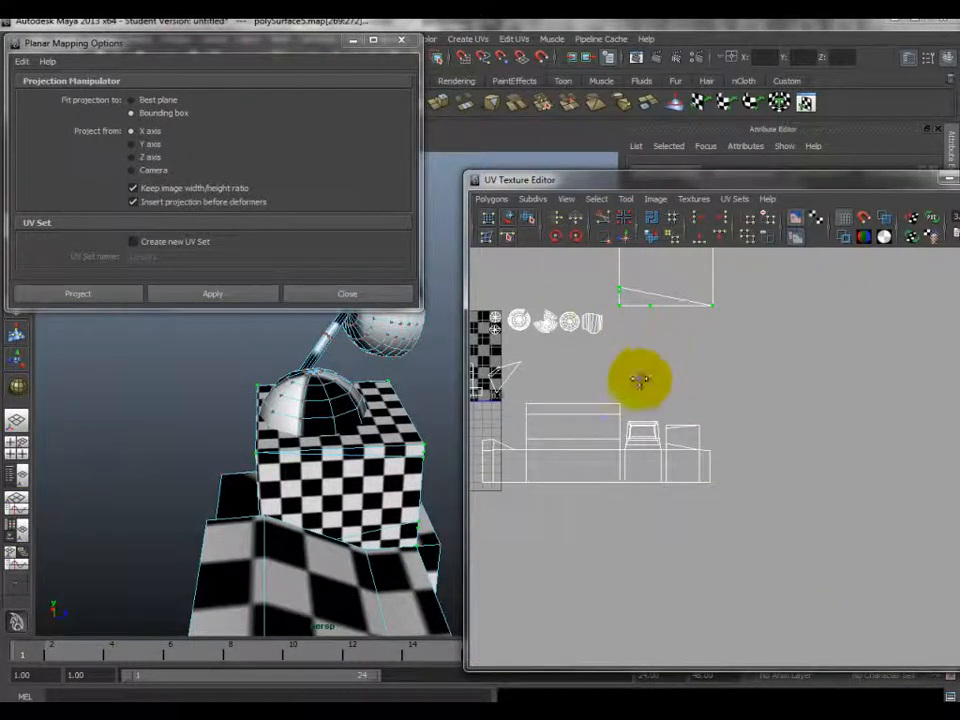
pyautogui.keyDown('alt'); pyautogui.moveTo(619, 343); pyautogui.dragTo(690, 468, button='middle'); pyautogui.keyUp('alt')
pyautogui.scroll(3, 690, 468)
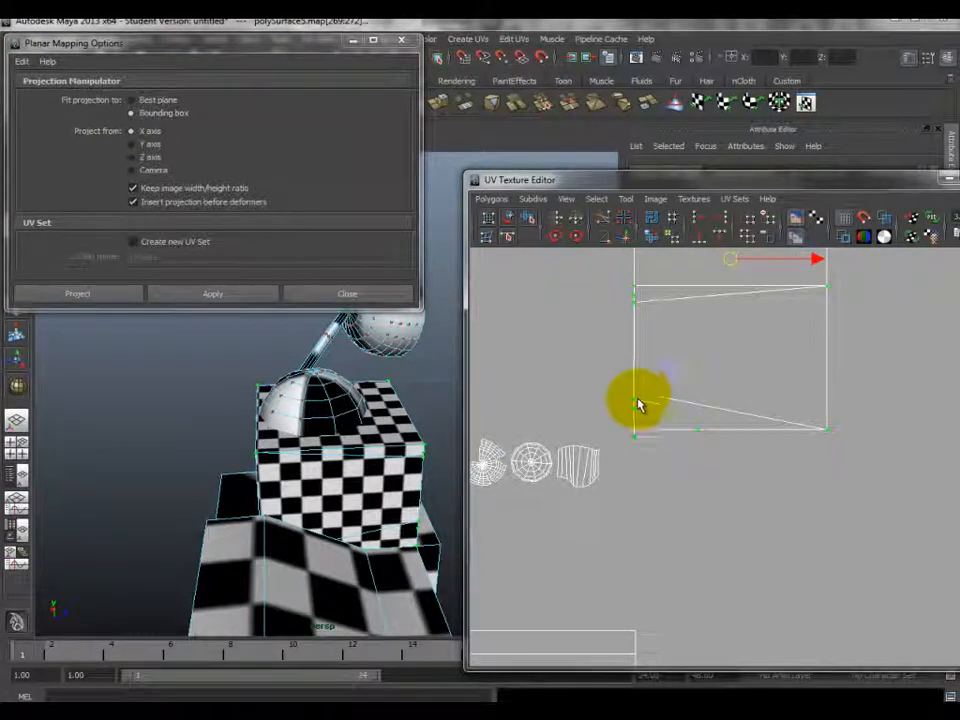
pyautogui.moveTo(637, 405); pyautogui.dragTo(709, 448)
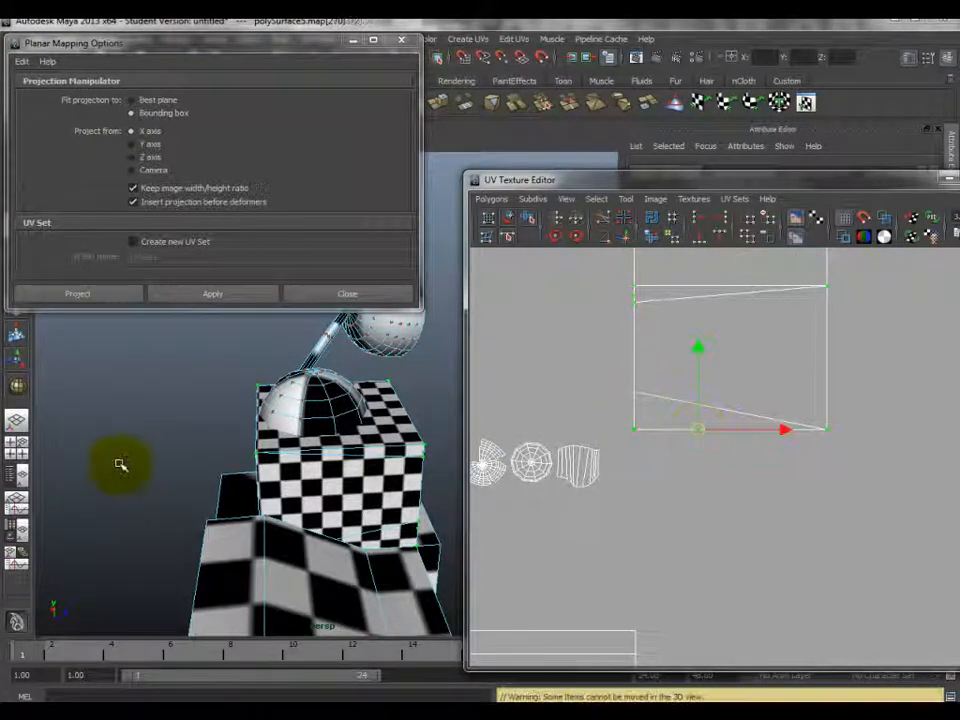
# - Select a vertex where the upper box meets the wider block and examine that corner from several angles
pyautogui.press('f')
pyautogui.keyDown('alt'); pyautogui.moveTo(118, 459); pyautogui.dragTo(415, 556); pyautogui.keyUp('alt')
pyautogui.rightClick(325, 443)
pyautogui.rightClick(342, 445)
pyautogui.moveTo(307, 442); pyautogui.dragTo(292, 442, button='right')
pyautogui.keyDown('alt'); pyautogui.moveTo(366, 484); pyautogui.dragTo(264, 461); pyautogui.keyUp('alt')
pyautogui.keyDown('alt'); pyautogui.moveTo(200, 450); pyautogui.dragTo(261, 442, button='middle'); pyautogui.keyUp('alt')
pyautogui.keyDown('alt'); pyautogui.moveTo(260, 441); pyautogui.dragTo(228, 447); pyautogui.keyUp('alt')
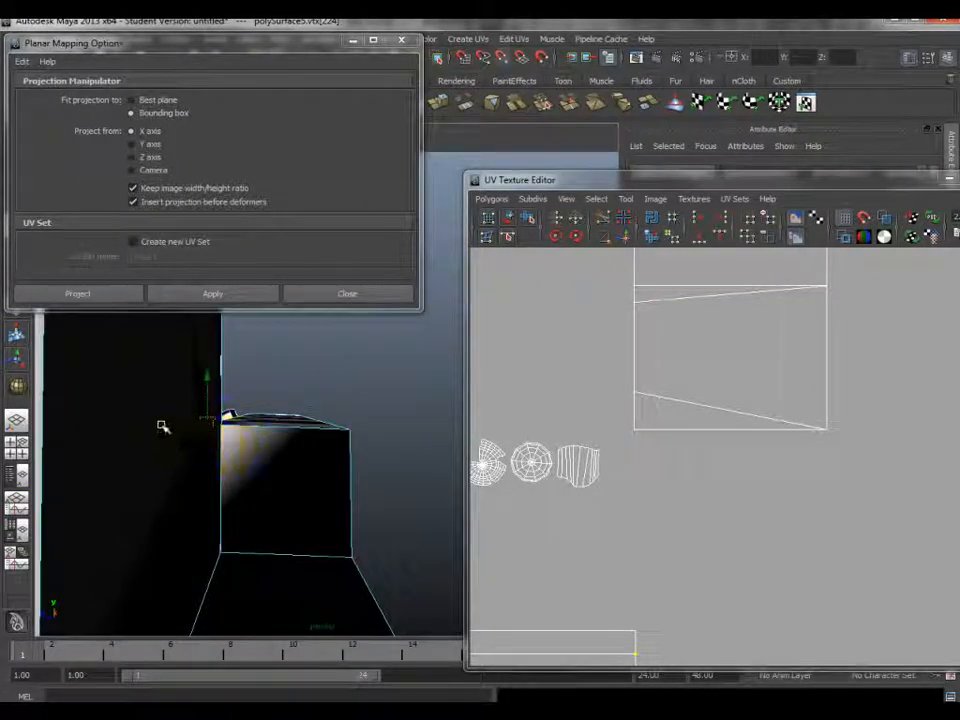
pyautogui.keyDown('alt'); pyautogui.moveTo(185, 491); pyautogui.dragTo(222, 475); pyautogui.keyUp('alt')
pyautogui.keyDown('alt'); pyautogui.moveTo(112, 391); pyautogui.dragTo(368, 432); pyautogui.keyUp('alt')
pyautogui.keyDown('alt'); pyautogui.moveTo(300, 471); pyautogui.dragTo(425, 457); pyautogui.keyUp('alt')
pyautogui.keyDown('alt'); pyautogui.moveTo(192, 486); pyautogui.dragTo(244, 485); pyautogui.keyUp('alt')
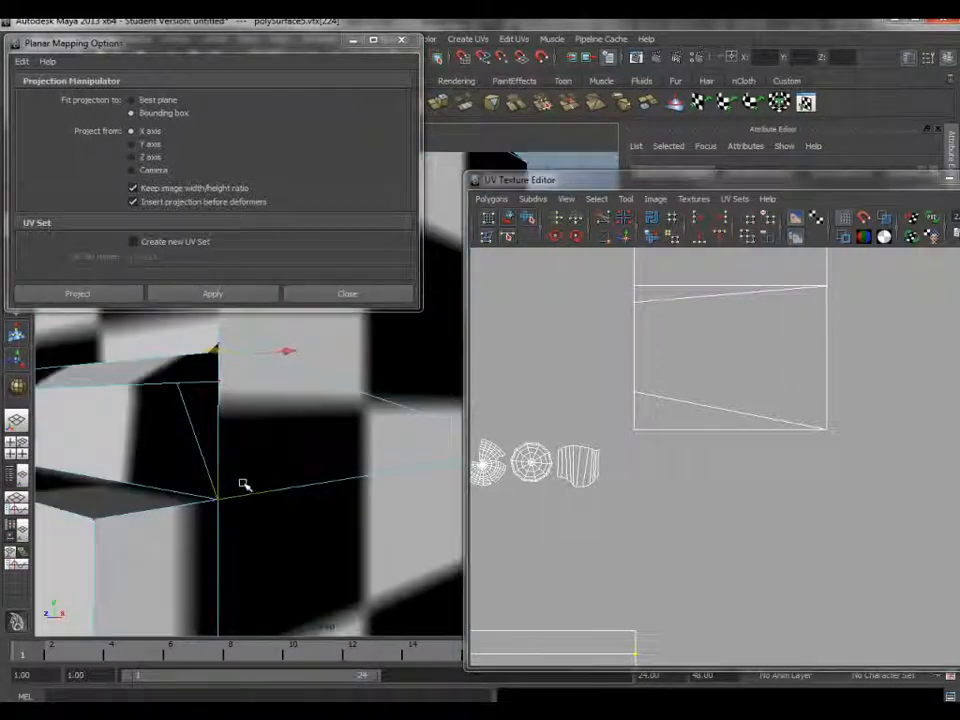
pyautogui.keyDown('alt'); pyautogui.moveTo(227, 538); pyautogui.dragTo(392, 379); pyautogui.keyUp('alt')
# - Select the UVs at the ledge corner of the block and locate them in the UV layout
pyautogui.moveTo(343, 390); pyautogui.dragTo(396, 354, button='right')
pyautogui.click(575, 396)
pyautogui.scroll(-4, 575, 396)
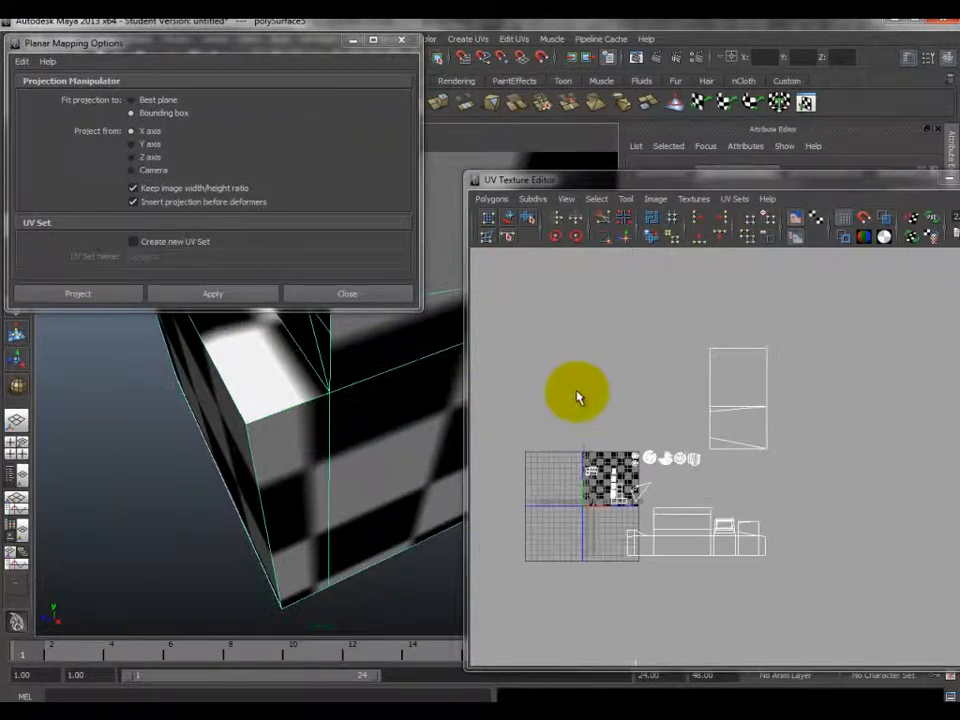
pyautogui.moveTo(338, 399); pyautogui.dragTo(377, 399, button='right')
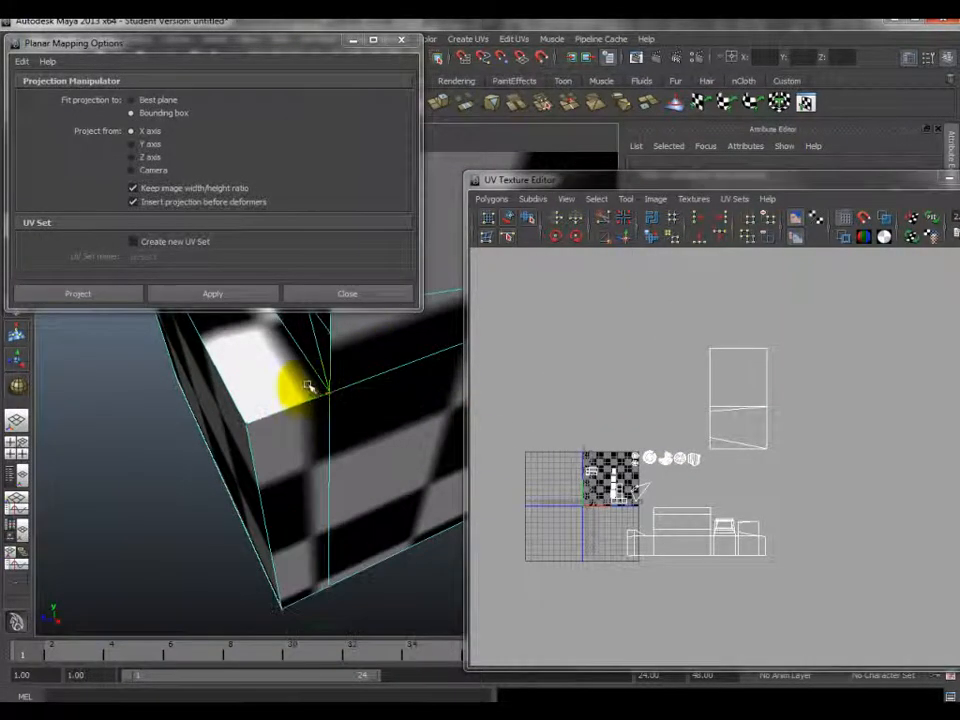
pyautogui.moveTo(311, 387); pyautogui.dragTo(360, 418)
pyautogui.scroll(3, 590, 456)
pyautogui.keyDown('alt'); pyautogui.moveTo(576, 469); pyautogui.dragTo(656, 412, button='middle'); pyautogui.keyUp('alt')
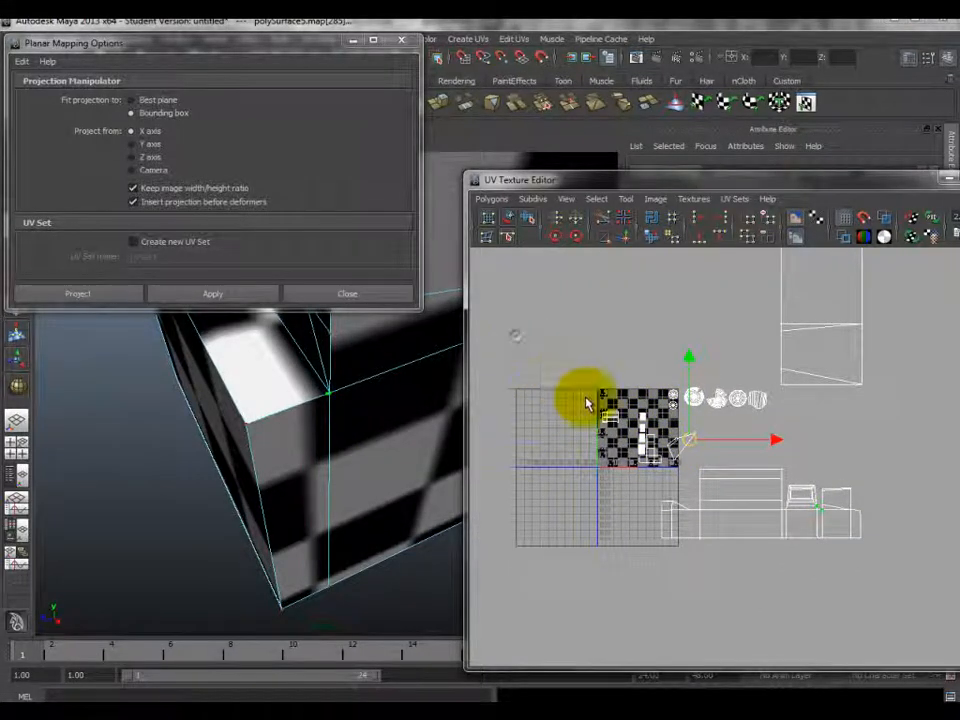
# - Close the planar mapping options and examine the extra points at the ledge corner up close
pyautogui.keyDown('alt'); pyautogui.moveTo(256, 408); pyautogui.dragTo(267, 447); pyautogui.keyUp('alt')
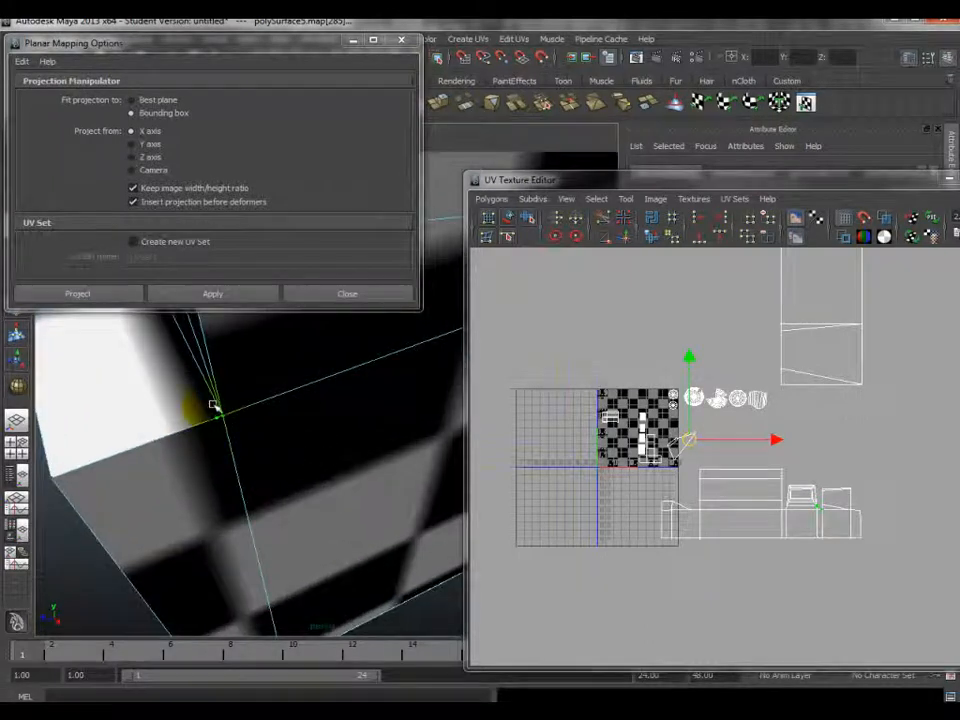
pyautogui.keyDown('alt'); pyautogui.moveTo(452, 429); pyautogui.dragTo(290, 430); pyautogui.keyUp('alt')
pyautogui.scroll(-3, 291, 430)
pyautogui.scroll(4, 293, 430)
pyautogui.scroll(-1, 293, 430)
pyautogui.scroll(-2, 292, 430)
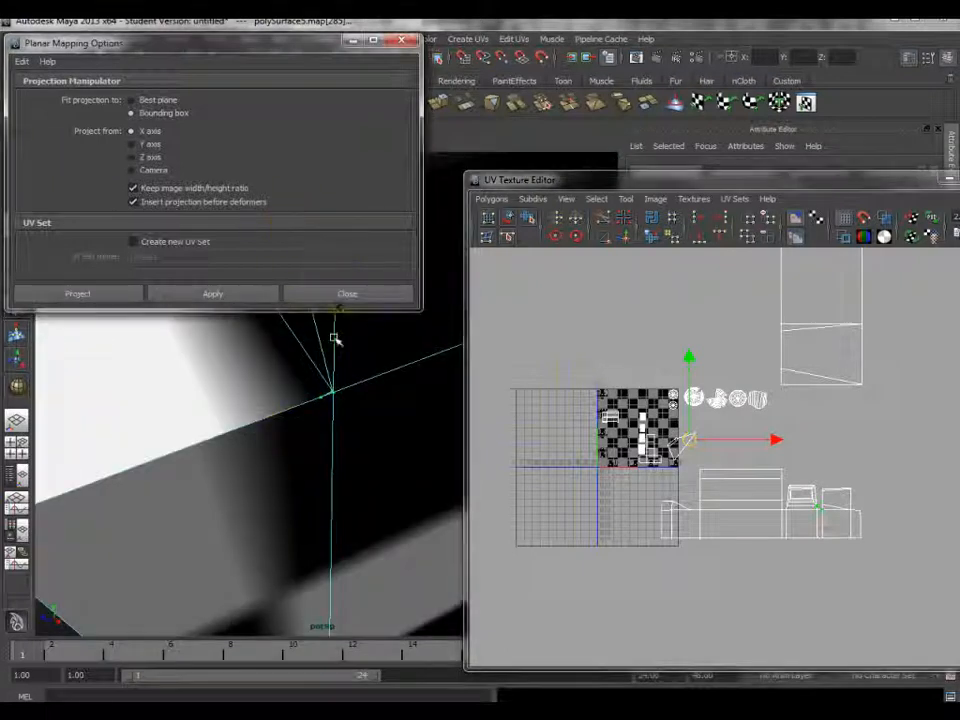
pyautogui.click(346, 299)
pyautogui.scroll(4, 326, 364)
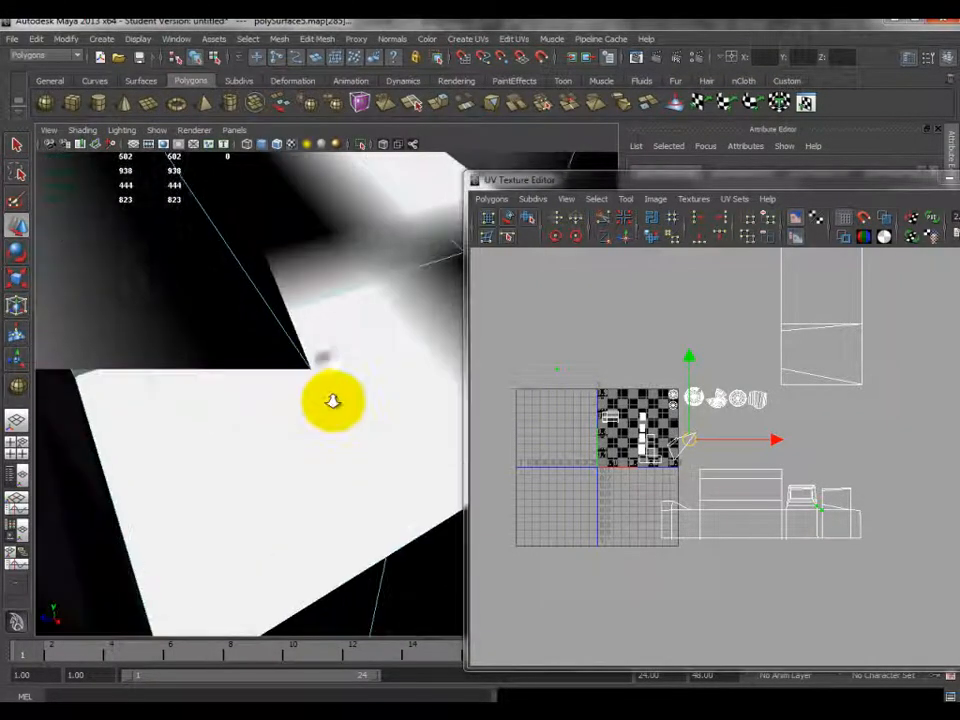
pyautogui.scroll(-2, 332, 399)
pyautogui.keyDown('alt'); pyautogui.moveTo(328, 424); pyautogui.dragTo(322, 378); pyautogui.keyUp('alt')
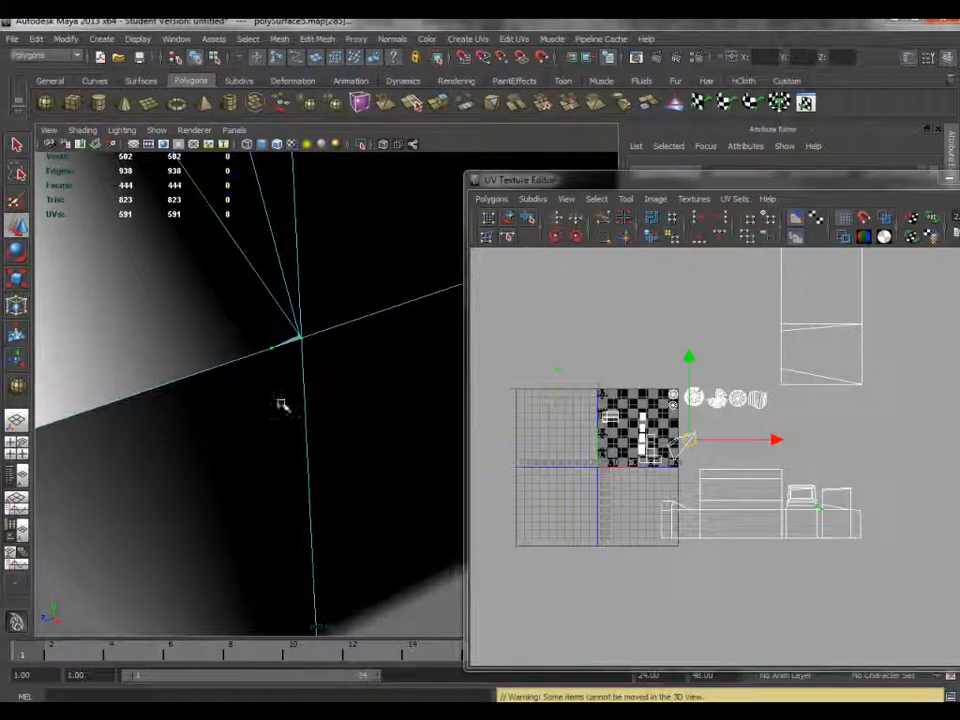
# - Merge the two stray vertices beside the ledge corner into the corner vertex with the Merge Vertex Tool
pyautogui.moveTo(300, 334); pyautogui.dragTo(225, 336, button='right')
pyautogui.moveTo(203, 302); pyautogui.dragTo(322, 386)
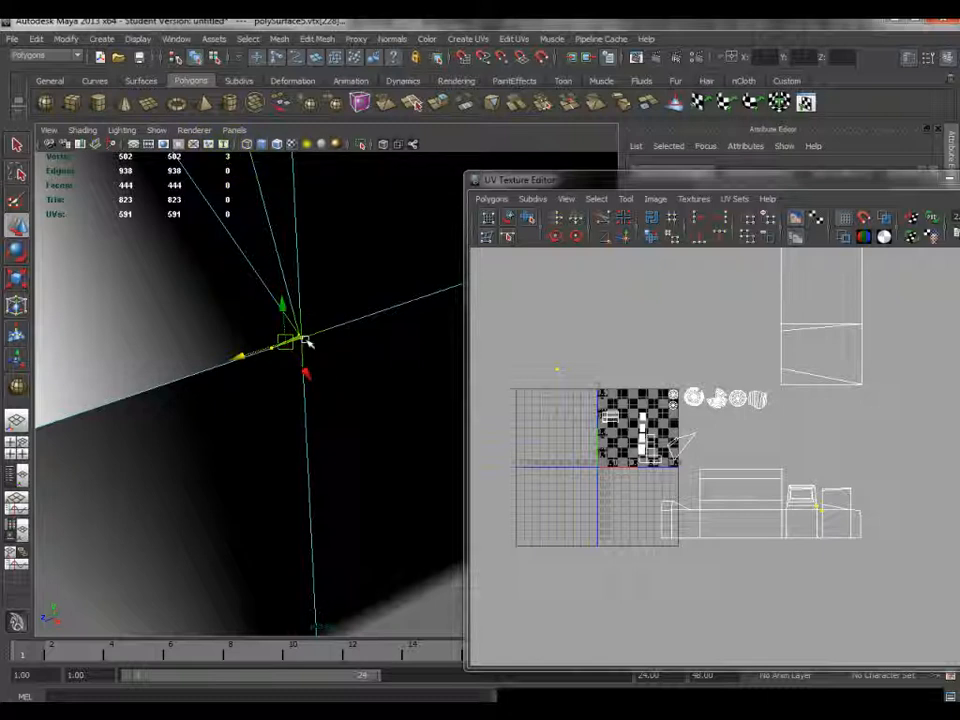
pyautogui.click(304, 361)
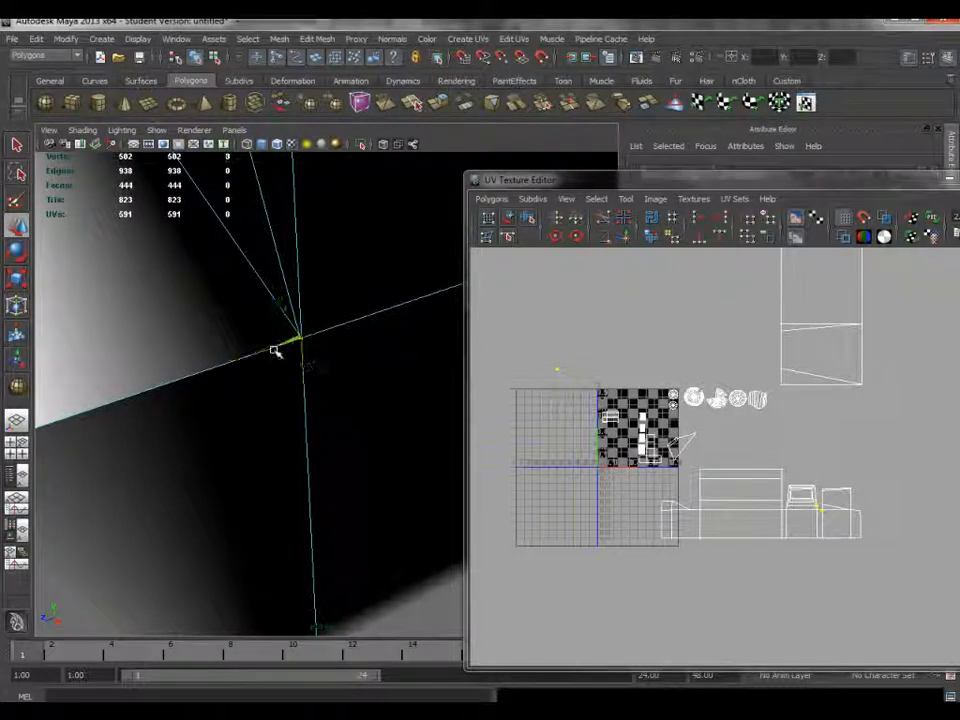
pyautogui.click(274, 351)
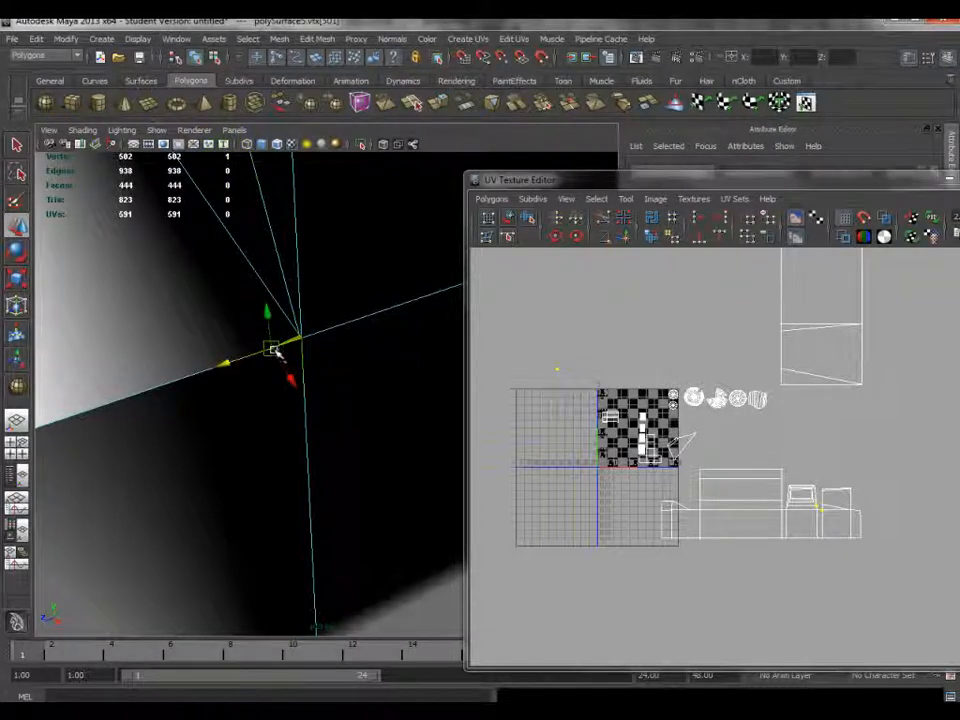
pyautogui.click(316, 40)
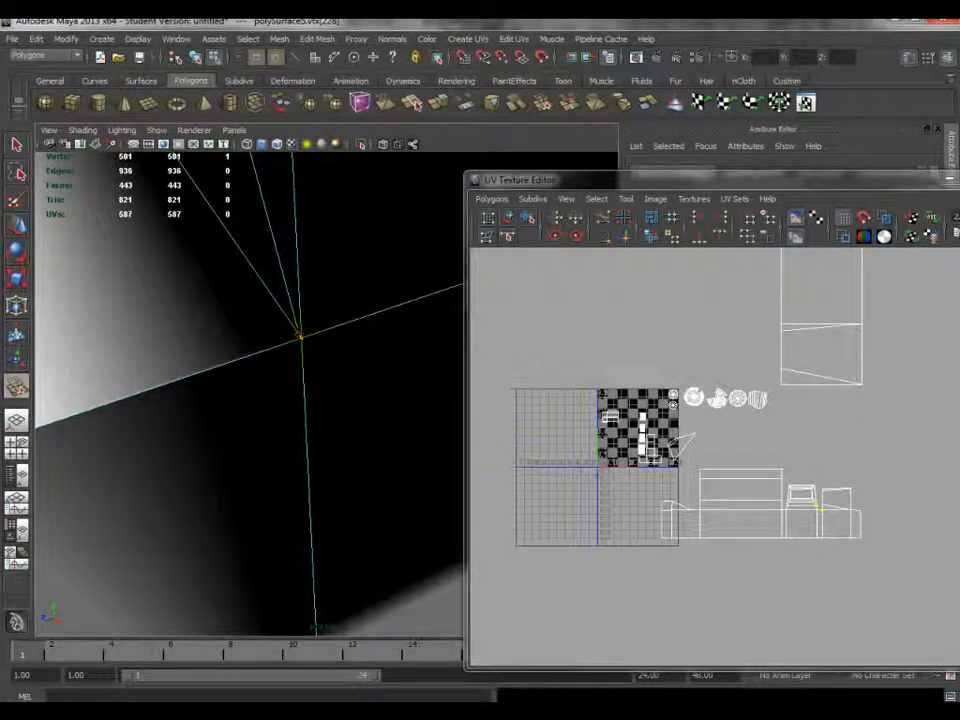
pyautogui.click(301, 336)
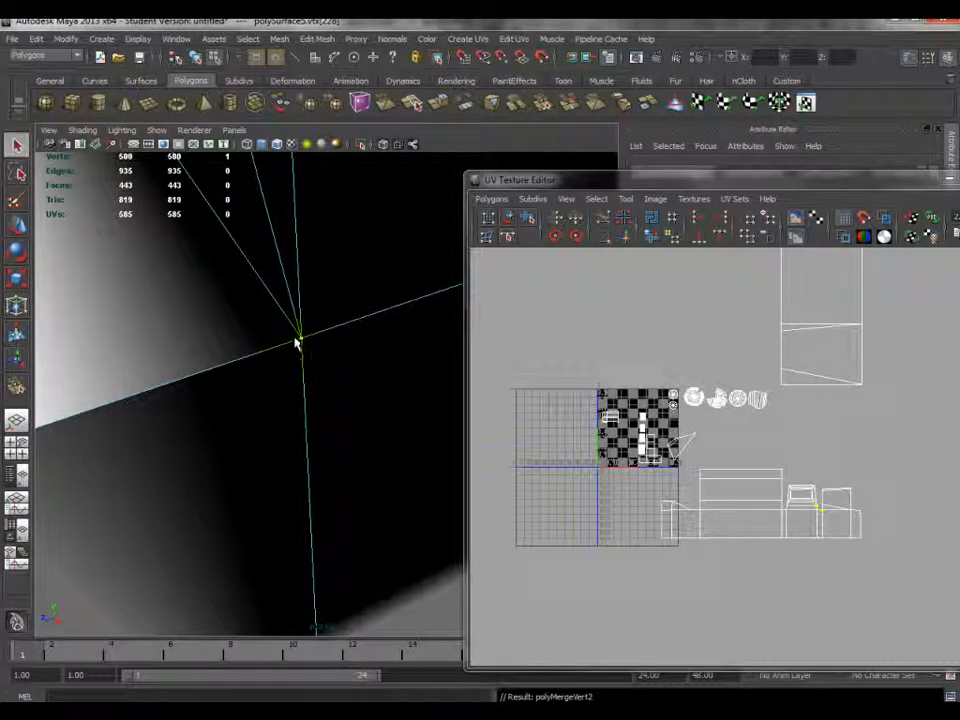
# - Inspect the merged corner and the surrounding boxes, and return to object mode
pyautogui.keyDown('alt'); pyautogui.moveTo(200, 354); pyautogui.dragTo(240, 345); pyautogui.keyUp('alt')
pyautogui.keyDown('alt'); pyautogui.moveTo(355, 474); pyautogui.dragTo(286, 293); pyautogui.keyUp('alt')
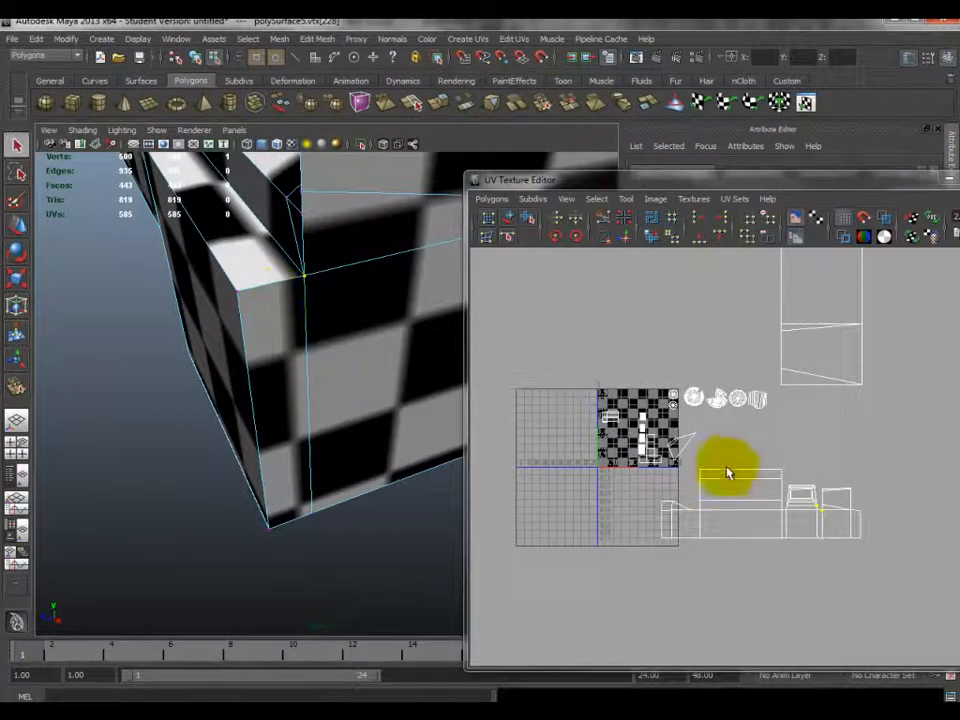
pyautogui.scroll(-5, 293, 291)
pyautogui.keyDown('alt'); pyautogui.moveTo(293, 291); pyautogui.dragTo(470, 295); pyautogui.keyUp('alt')
pyautogui.keyDown('alt'); pyautogui.moveTo(270, 378); pyautogui.dragTo(422, 321); pyautogui.keyUp('alt')
pyautogui.keyDown('alt'); pyautogui.moveTo(324, 314); pyautogui.dragTo(278, 311); pyautogui.keyUp('alt')
pyautogui.moveTo(278, 311); pyautogui.dragTo(343, 294, button='right')
# - Select the joined shell's UVs, then the upper box's top rear edge, to compare their places on model and layout
pyautogui.keyDown('alt'); pyautogui.moveTo(908, 412); pyautogui.dragTo(838, 432, button='right'); pyautogui.keyUp('alt')
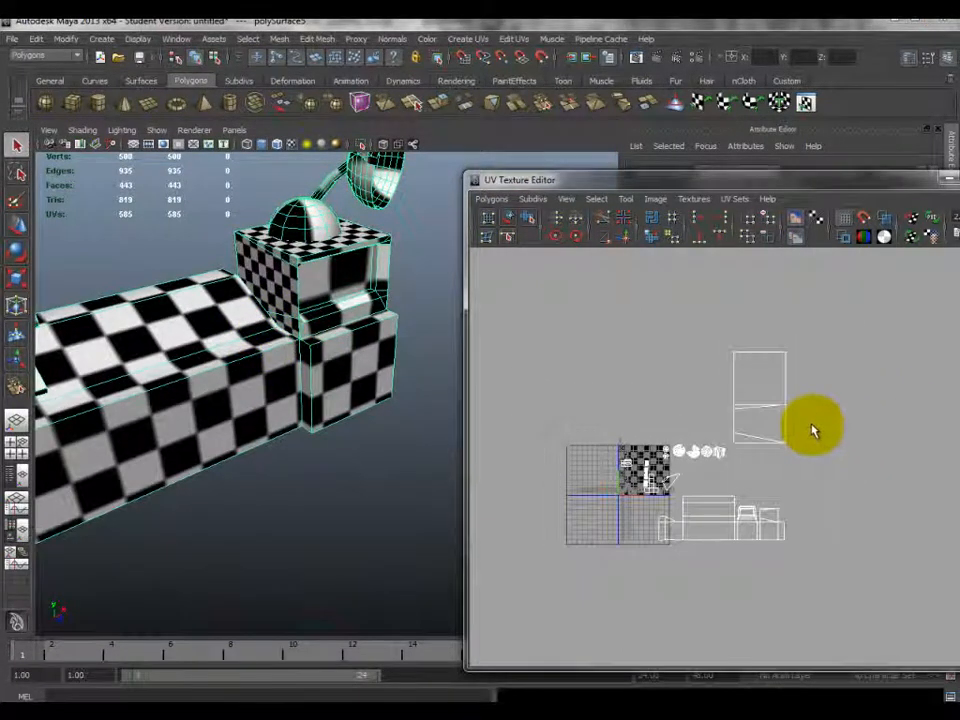
pyautogui.scroll(3, 813, 431)
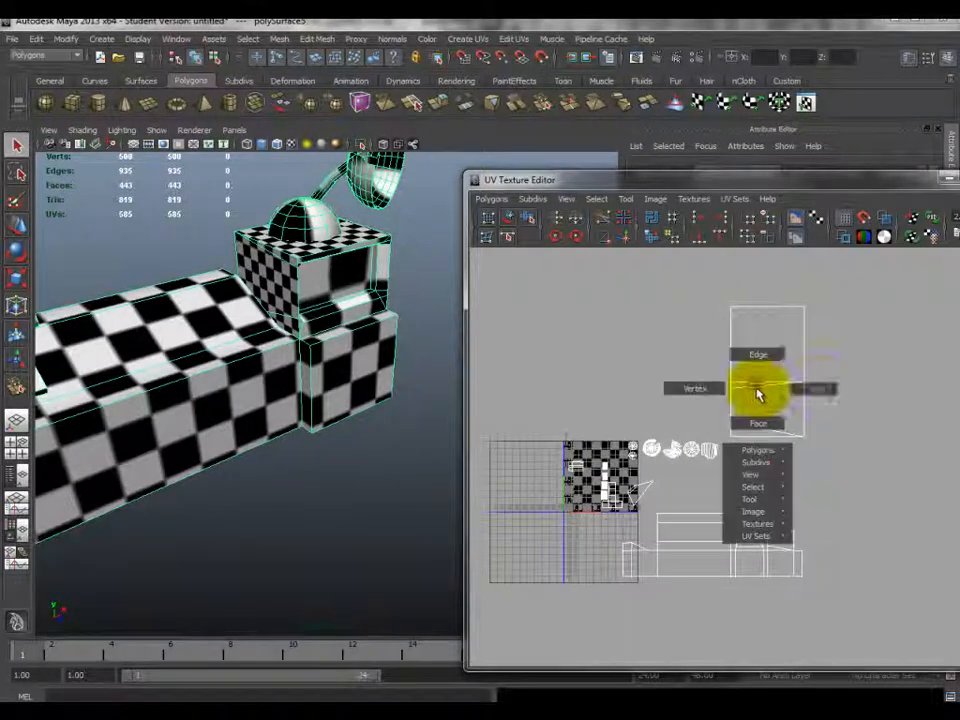
pyautogui.moveTo(756, 389); pyautogui.dragTo(765, 338, button='right')
pyautogui.moveTo(721, 294); pyautogui.dragTo(851, 459)
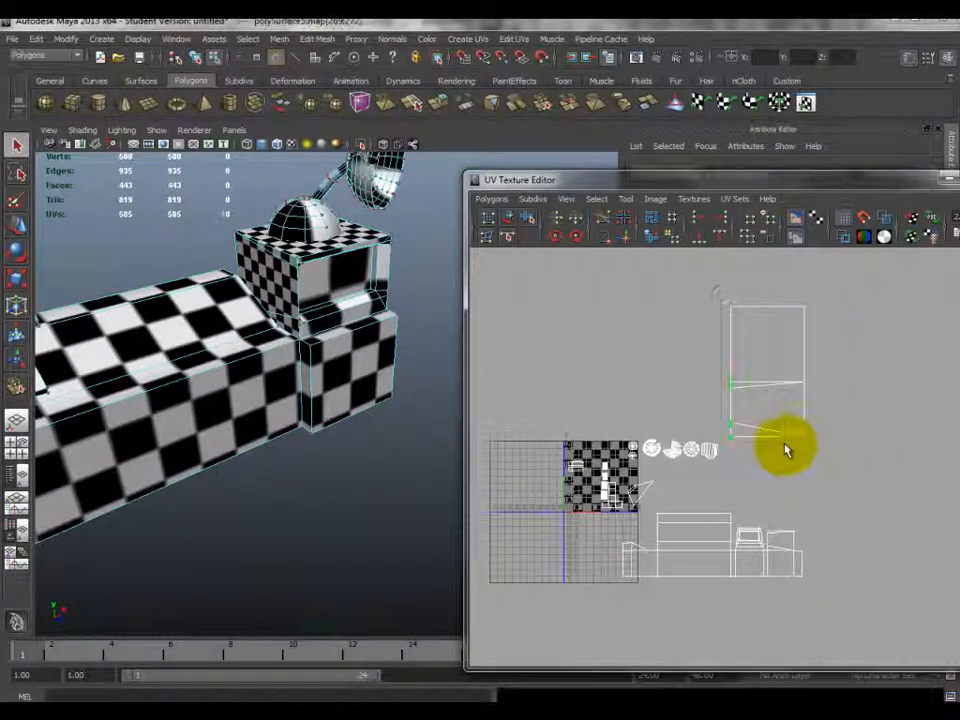
pyautogui.keyDown('alt'); pyautogui.moveTo(354, 364); pyautogui.dragTo(178, 343); pyautogui.keyUp('alt')
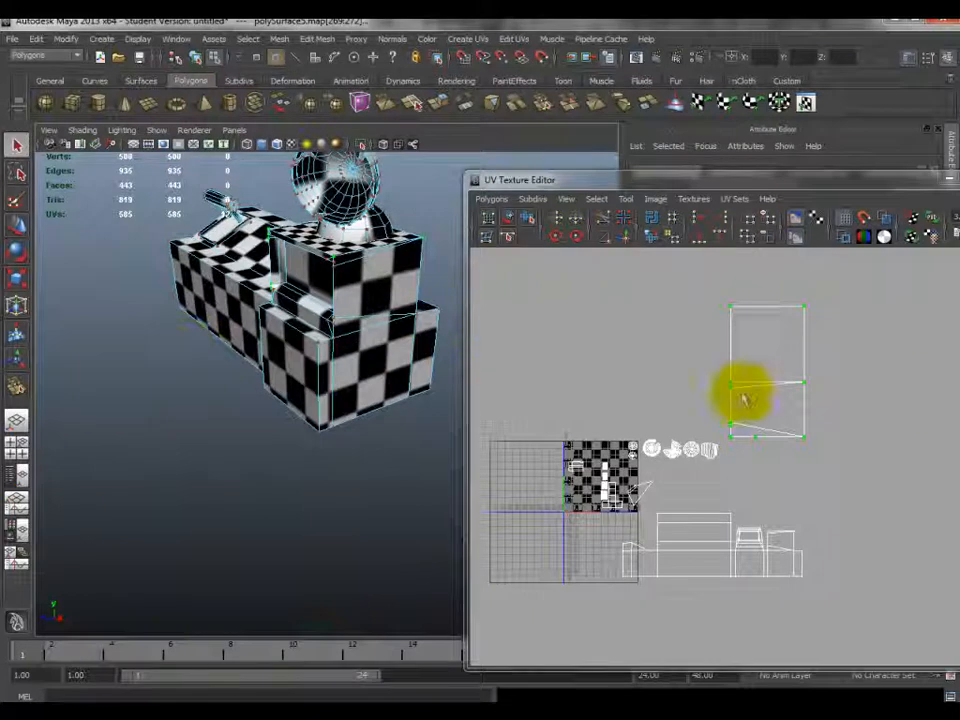
pyautogui.moveTo(382, 289); pyautogui.dragTo(425, 284, button='right')
pyautogui.keyDown('alt'); pyautogui.moveTo(255, 265); pyautogui.dragTo(390, 280); pyautogui.keyUp('alt')
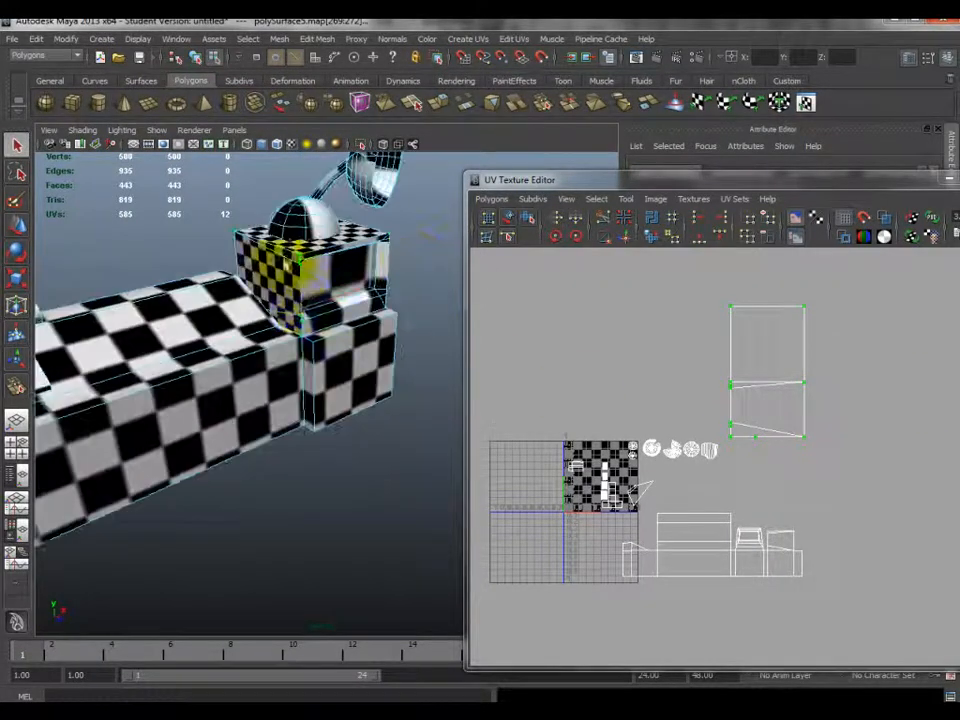
pyautogui.keyDown('alt'); pyautogui.moveTo(325, 241); pyautogui.dragTo(372, 290); pyautogui.keyUp('alt')
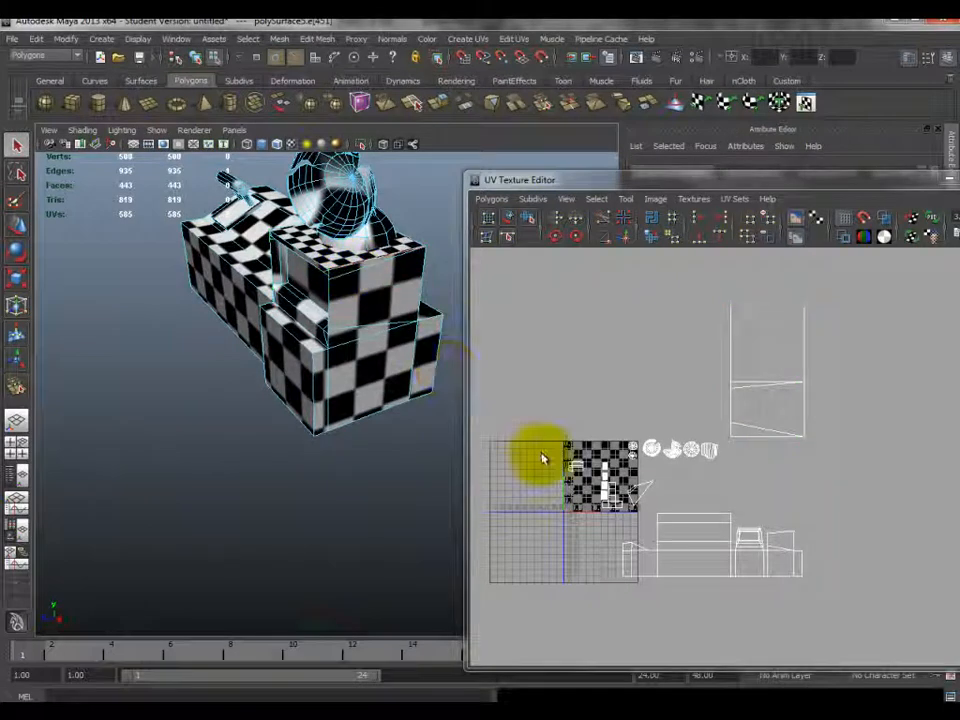
pyautogui.click(320, 258)
pyautogui.keyDown('alt'); pyautogui.moveTo(765, 515); pyautogui.dragTo(691, 465, button='middle'); pyautogui.keyUp('alt')
pyautogui.keyDown('alt'); pyautogui.moveTo(691, 465); pyautogui.dragTo(645, 343, button='right'); pyautogui.keyUp('alt')
pyautogui.keyDown('alt'); pyautogui.moveTo(645, 343); pyautogui.dragTo(662, 482, button='middle'); pyautogui.keyUp('alt')
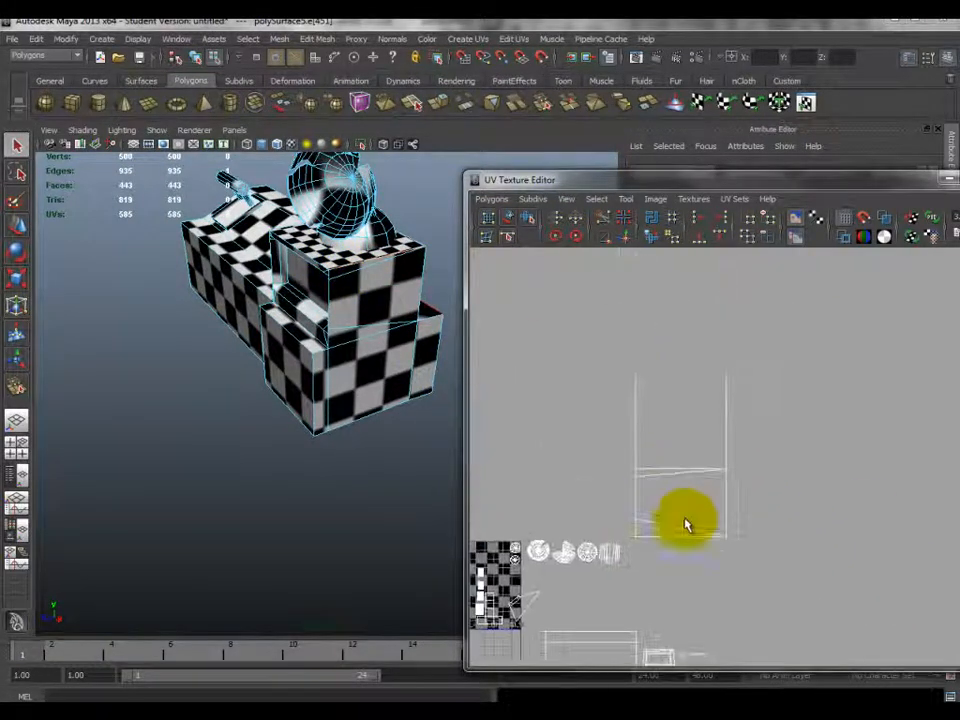
pyautogui.keyDown('alt'); pyautogui.moveTo(712, 613); pyautogui.dragTo(707, 602, button='right'); pyautogui.keyUp('alt')
pyautogui.keyDown('alt'); pyautogui.moveTo(707, 602); pyautogui.dragTo(701, 566, button='middle'); pyautogui.keyUp('alt')
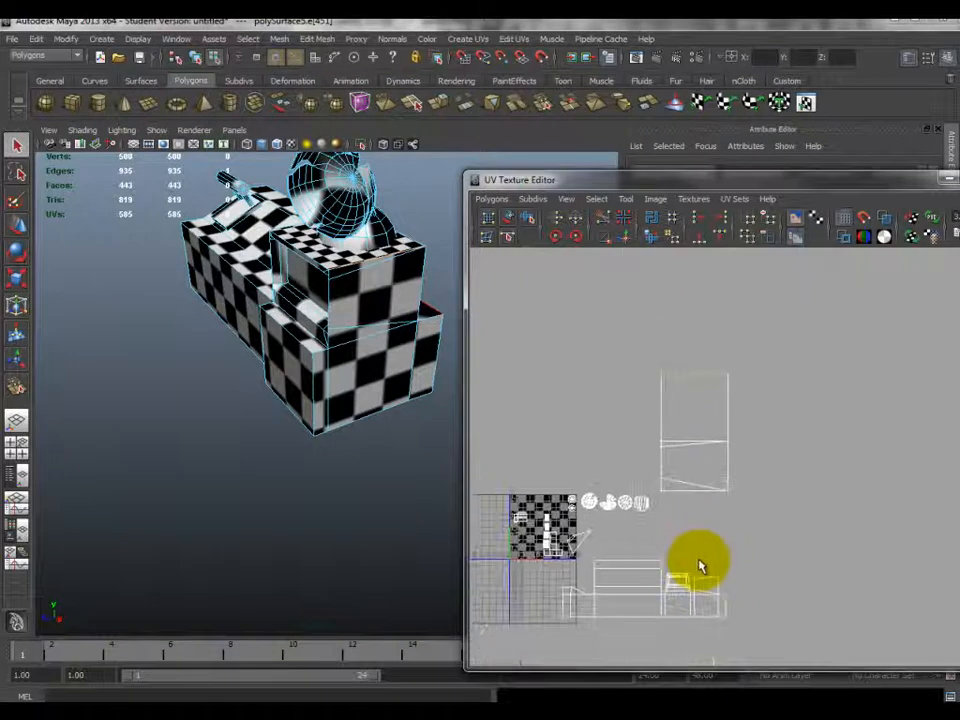
# - Flip the joined UV shell vertically and move it down toward the row of box shells
pyautogui.click(690, 450)
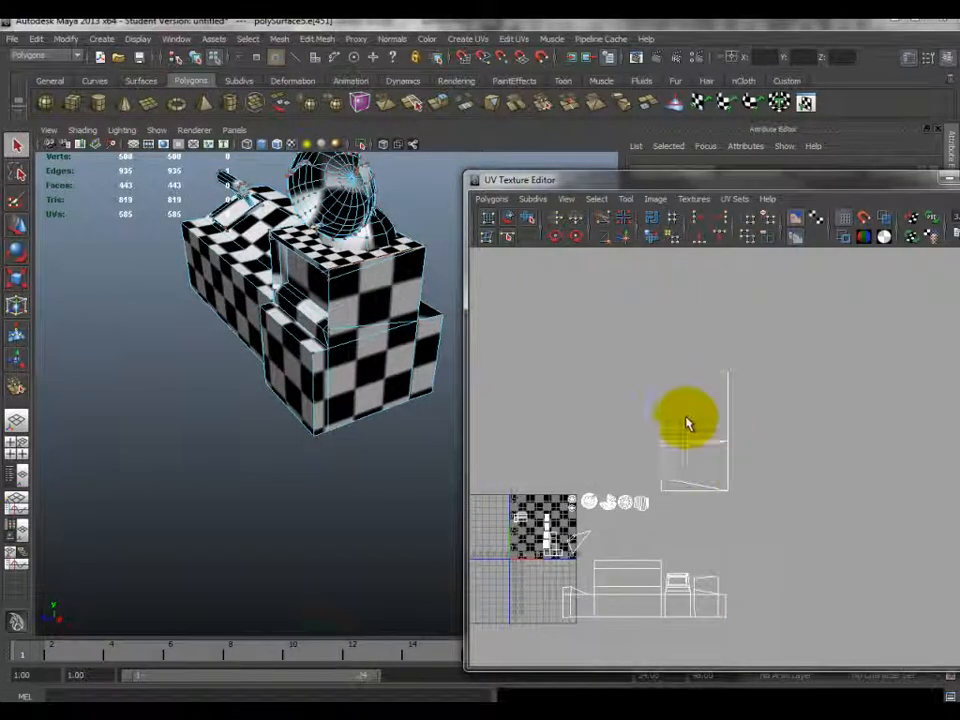
pyautogui.moveTo(673, 388); pyautogui.dragTo(765, 497)
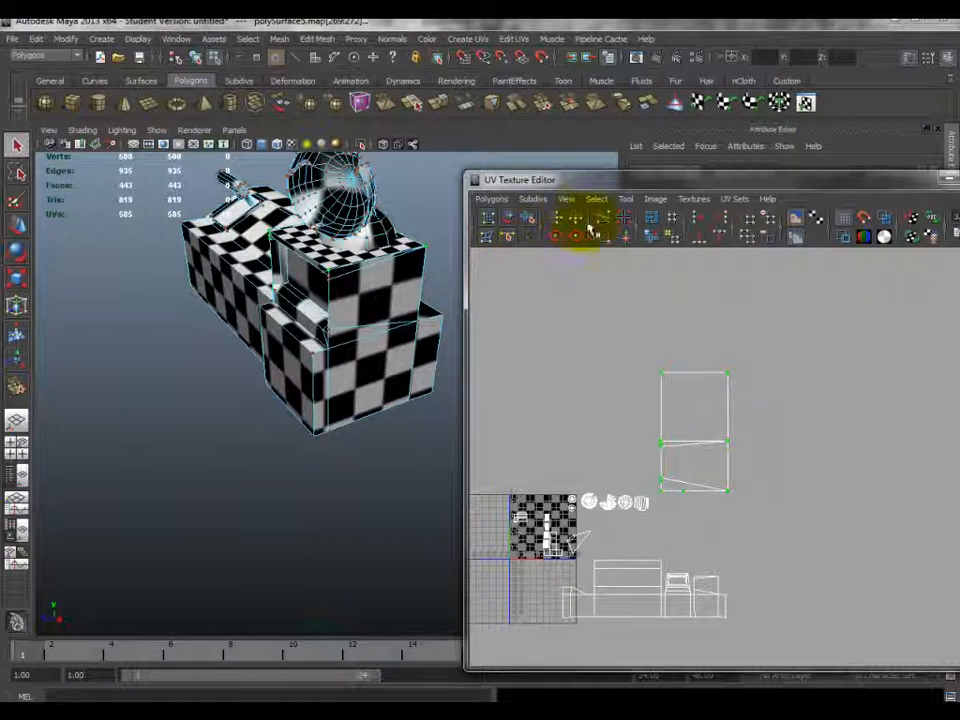
pyautogui.press('w')
pyautogui.moveTo(701, 439); pyautogui.dragTo(723, 514)
pyautogui.keyDown('alt'); pyautogui.moveTo(746, 544); pyautogui.dragTo(763, 424, button='middle'); pyautogui.keyUp('alt')
pyautogui.scroll(5, 765, 425)
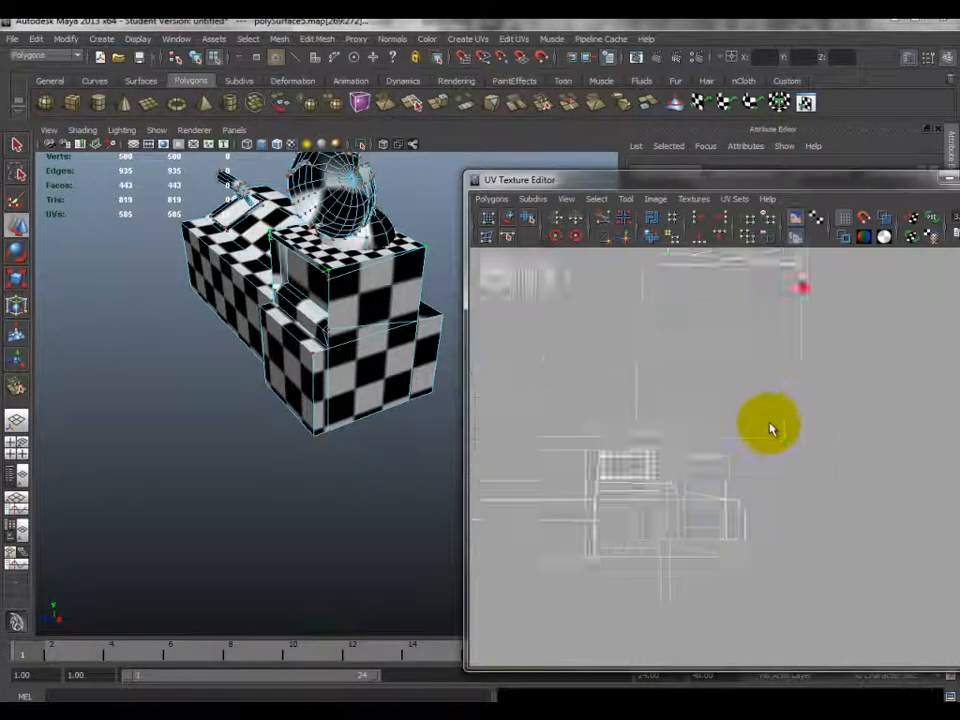
# - Scale the flipped shell to the width of the rear box shell and position it directly above that shell
pyautogui.keyDown('alt'); pyautogui.moveTo(720, 372); pyautogui.dragTo(724, 470, button='middle'); pyautogui.keyUp('alt')
pyautogui.press('r')
pyautogui.moveTo(725, 392); pyautogui.dragTo(703, 514)
pyautogui.press('w')
pyautogui.press('r')
pyautogui.press('w')
pyautogui.keyDown('alt'); pyautogui.moveTo(705, 561); pyautogui.dragTo(728, 463, button='middle'); pyautogui.keyUp('alt')
pyautogui.scroll(2, 722, 500)
pyautogui.scroll(2, 727, 463)
pyautogui.press('r')
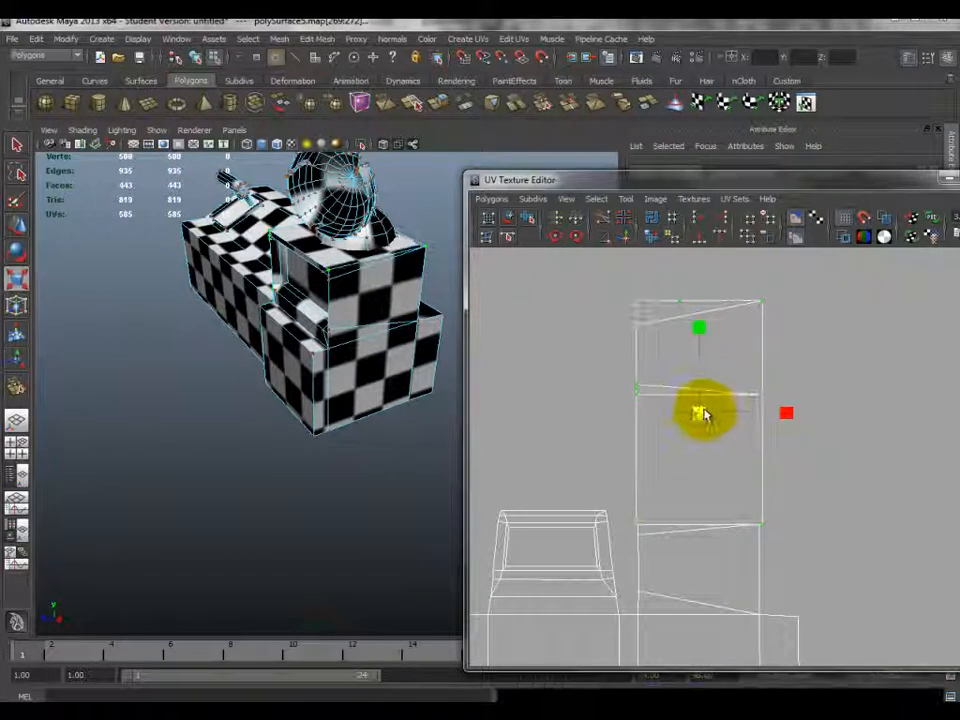
pyautogui.moveTo(703, 419); pyautogui.dragTo(703, 423)
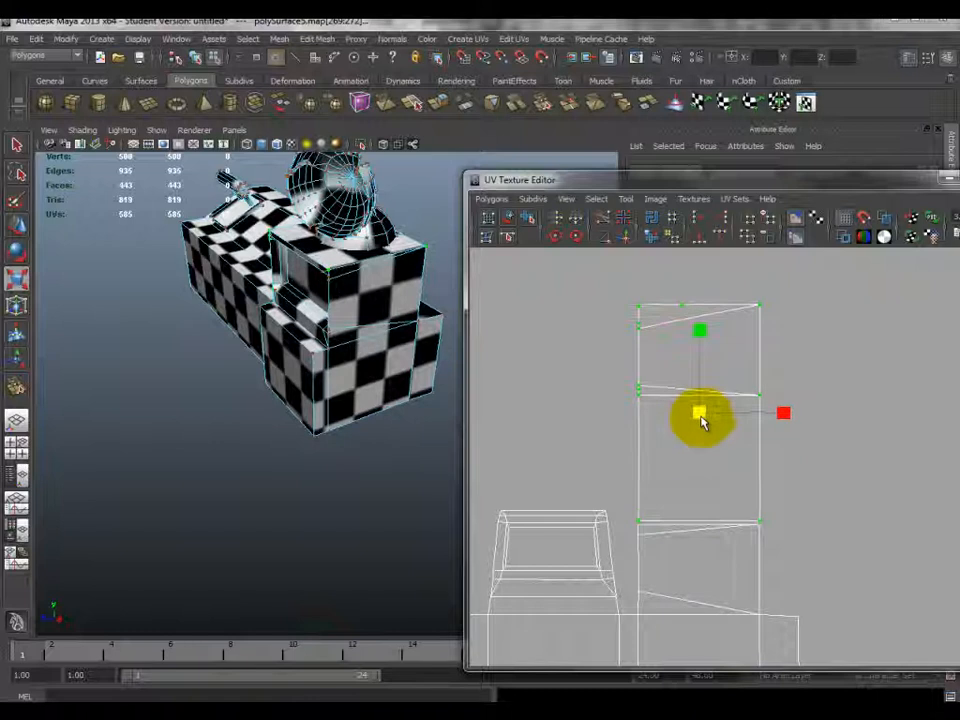
# - Nudge the flipped shell so its lower edge lines up with the upper edge of the shell beneath
pyautogui.scroll(1, 698, 440)
pyautogui.press('w')
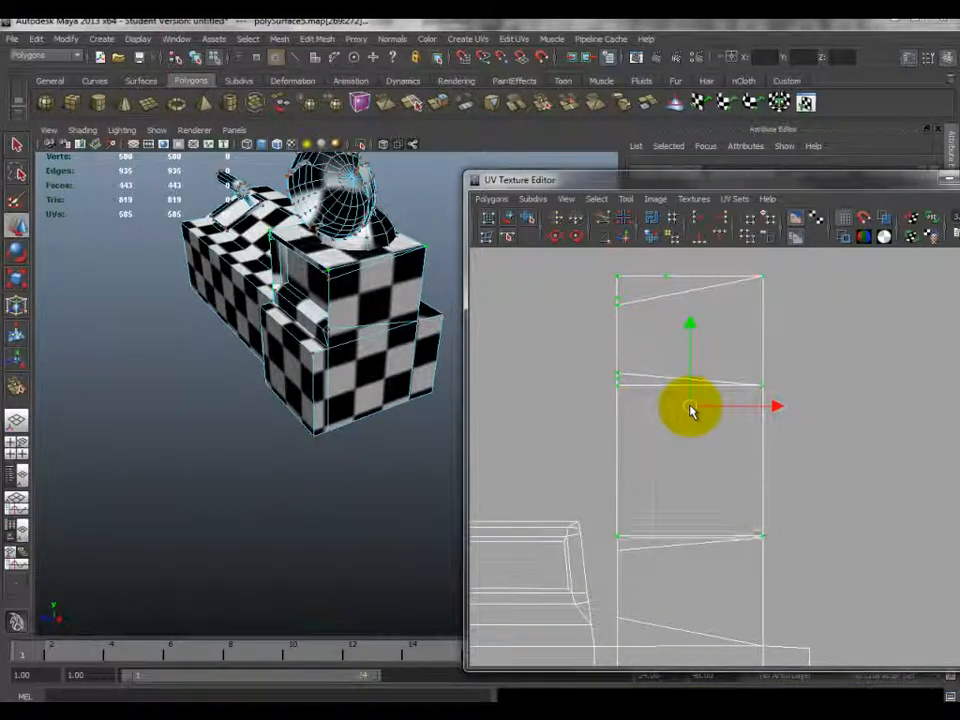
pyautogui.moveTo(690, 410); pyautogui.dragTo(694, 412)
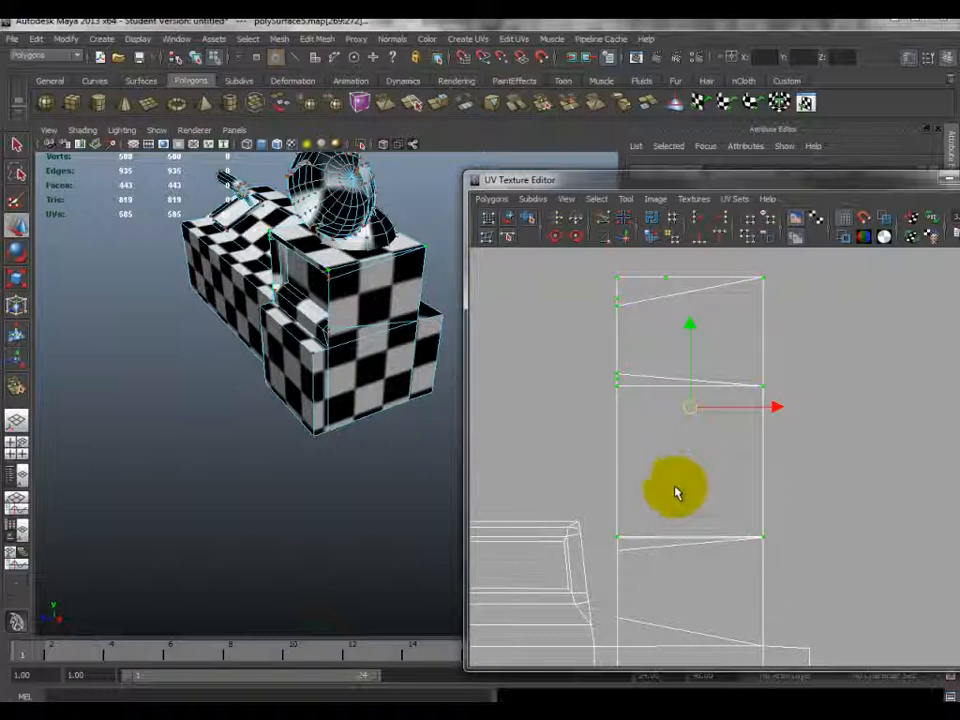
# - Align the left-edge UVs of the stacked shells on one vertical line, and likewise their right-edge UVs
pyautogui.moveTo(643, 536); pyautogui.dragTo(699, 536, button='right')
pyautogui.moveTo(580, 269); pyautogui.dragTo(625, 547)
pyautogui.click(597, 488)
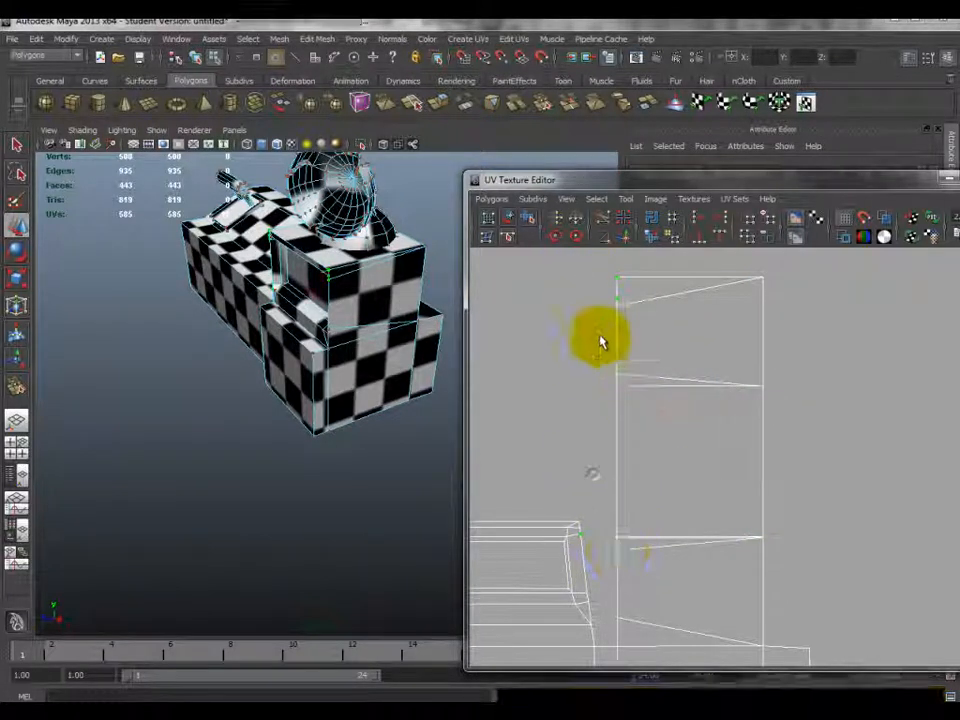
pyautogui.moveTo(604, 264); pyautogui.dragTo(633, 547)
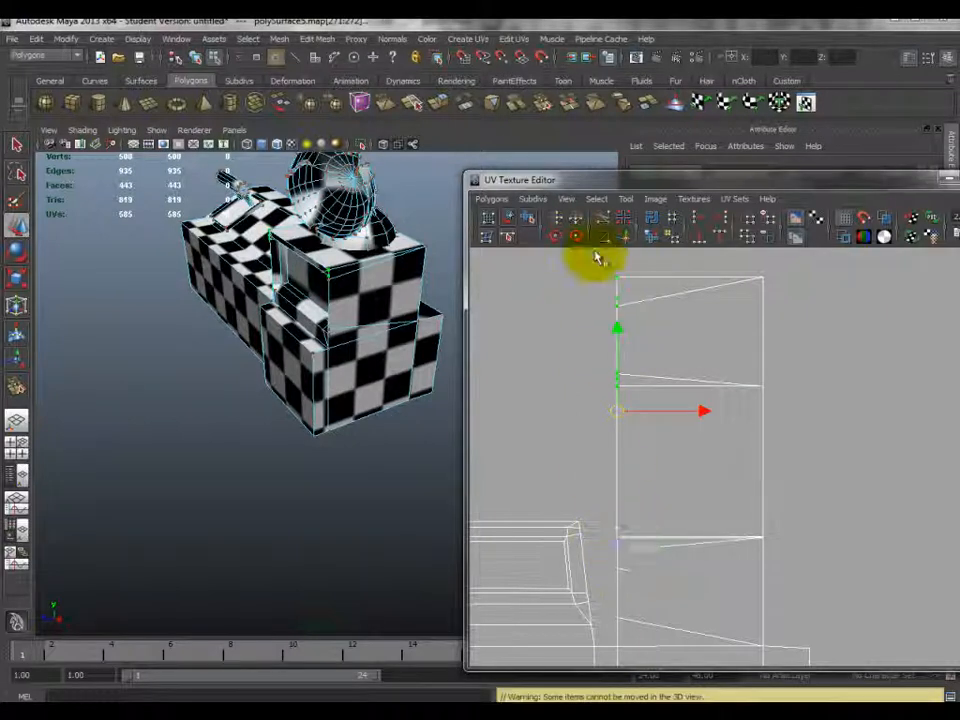
pyautogui.click(720, 228)
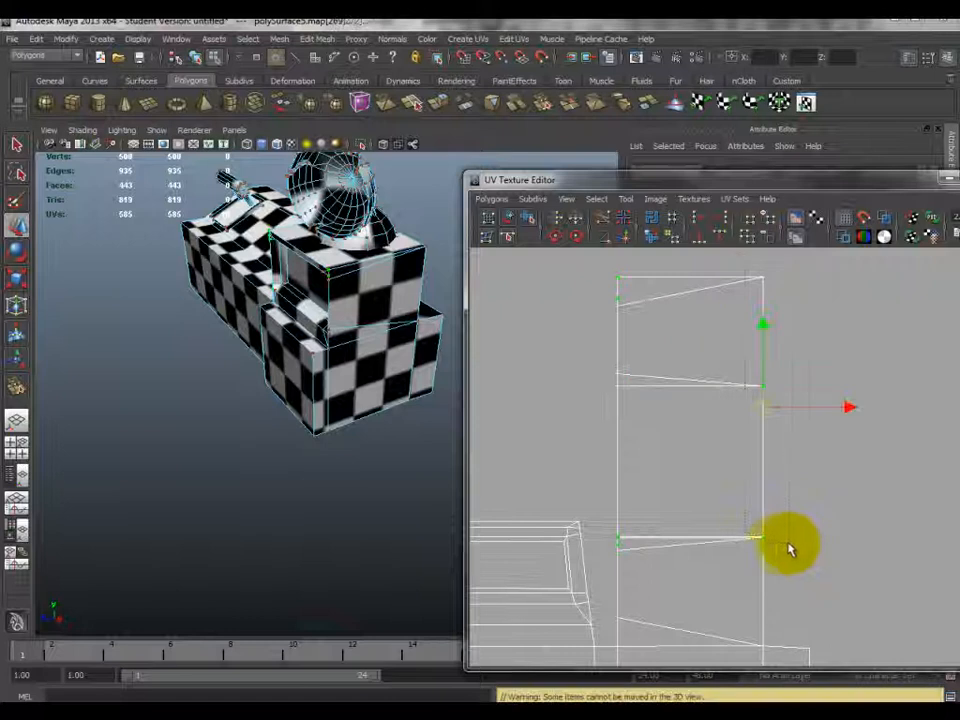
pyautogui.scroll(2, 790, 500)
pyautogui.keyDown('alt'); pyautogui.moveTo(793, 476); pyautogui.dragTo(745, 374, button='middle'); pyautogui.keyUp('alt')
pyautogui.scroll(1, 745, 374)
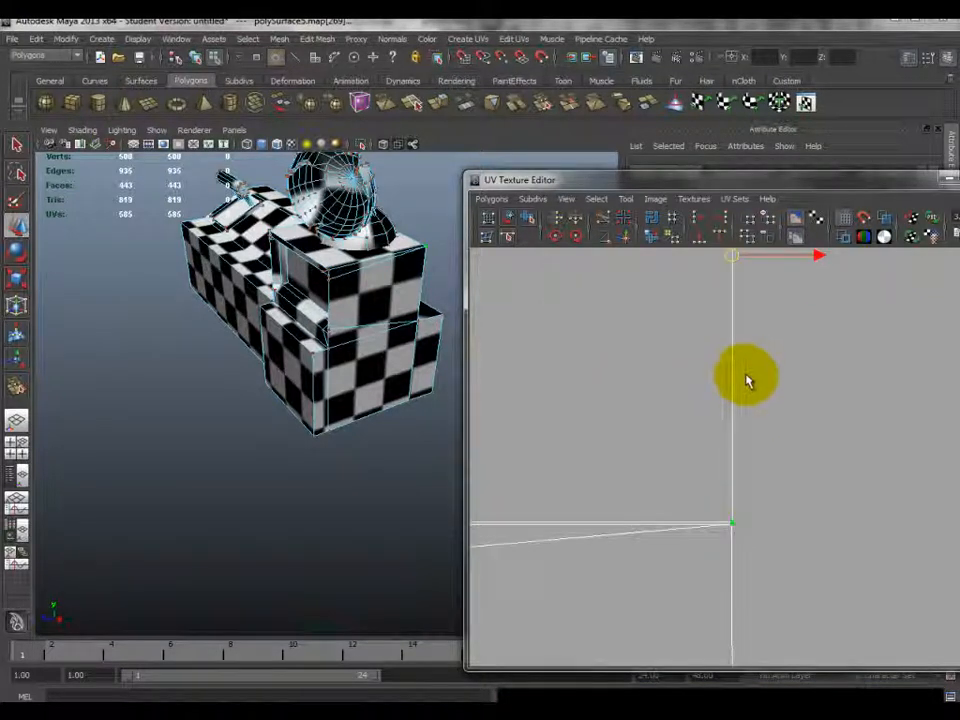
# - Sew the shared horizontal edge between the flipped shell and the rear box shell beneath it
pyautogui.scroll(-3, 701, 396)
pyautogui.keyDown('alt'); pyautogui.moveTo(718, 405); pyautogui.dragTo(727, 370, button='middle'); pyautogui.keyUp('alt')
pyautogui.scroll(1, 714, 465)
pyautogui.moveTo(706, 354); pyautogui.dragTo(703, 328, button='right')
pyautogui.click(651, 453)
pyautogui.scroll(-4, 700, 362)
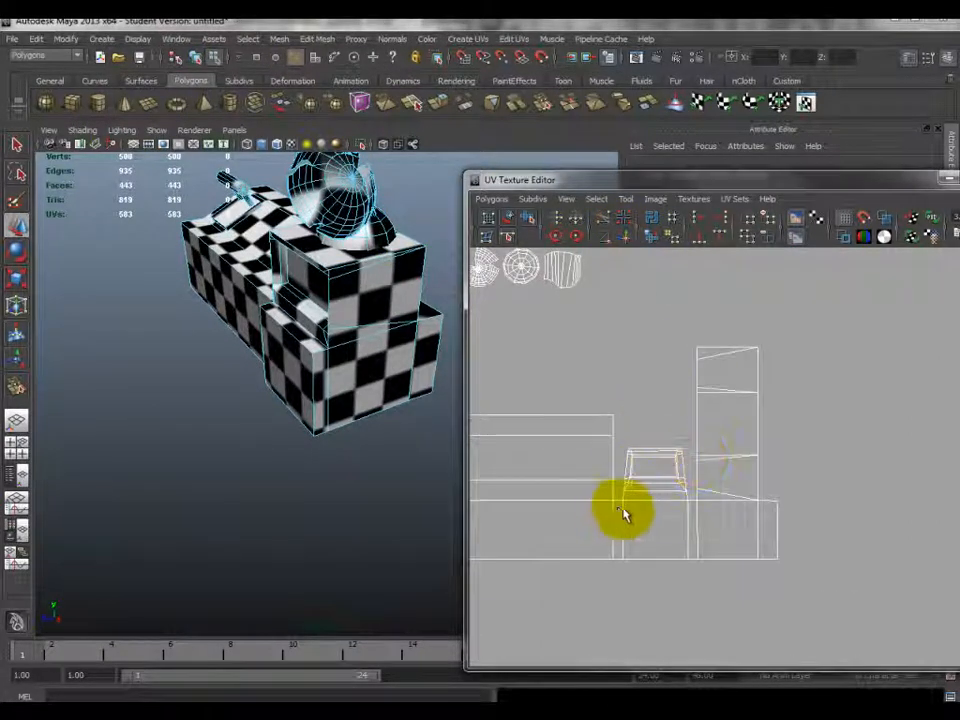
# - Select the long box's upper side edge and examine the mapping around the model for faces still lacking an even checker
pyautogui.scroll(-3, 670, 480)
pyautogui.click(237, 337)
pyautogui.keyDown('alt'); pyautogui.moveTo(237, 337); pyautogui.dragTo(274, 311); pyautogui.keyUp('alt')
pyautogui.keyDown('alt'); pyautogui.moveTo(200, 410); pyautogui.dragTo(266, 326); pyautogui.keyUp('alt')
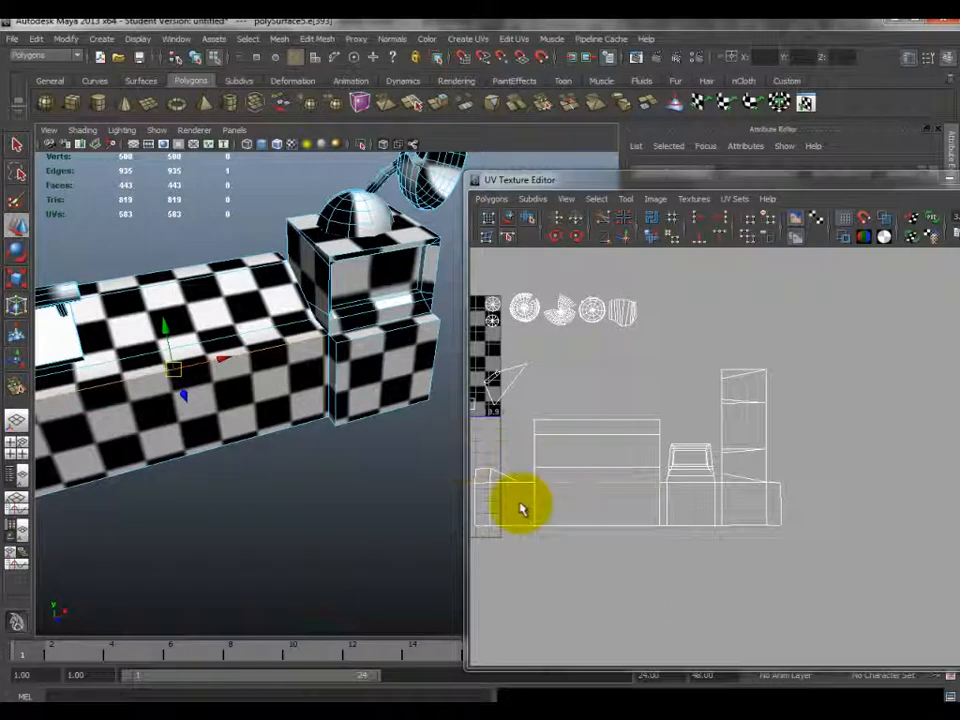
pyautogui.keyDown('alt'); pyautogui.moveTo(336, 429); pyautogui.dragTo(340, 382); pyautogui.keyUp('alt')
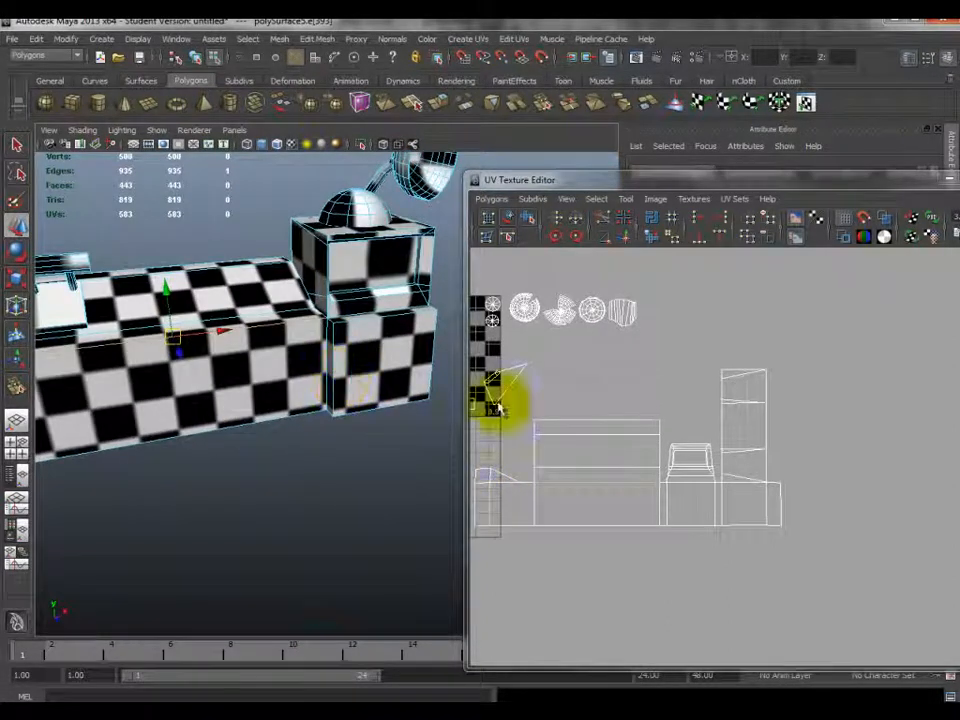
pyautogui.scroll(-3, 499, 407)
pyautogui.keyDown('alt'); pyautogui.moveTo(336, 407); pyautogui.dragTo(304, 394); pyautogui.keyUp('alt')
# - Apply a planar mapping from the Z axis to the upper box's large side face on the unmapped side
pyautogui.moveTo(306, 363); pyautogui.dragTo(308, 395, button='right')
pyautogui.click(307, 359)
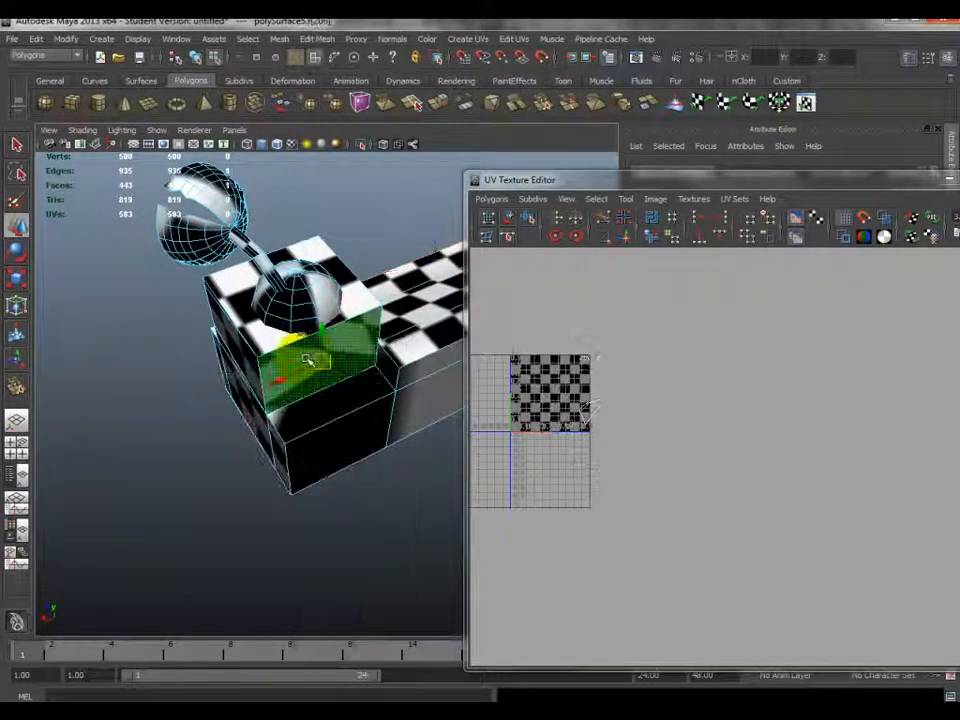
pyautogui.keyDown('alt'); pyautogui.moveTo(335, 408); pyautogui.dragTo(521, 287); pyautogui.keyUp('alt')
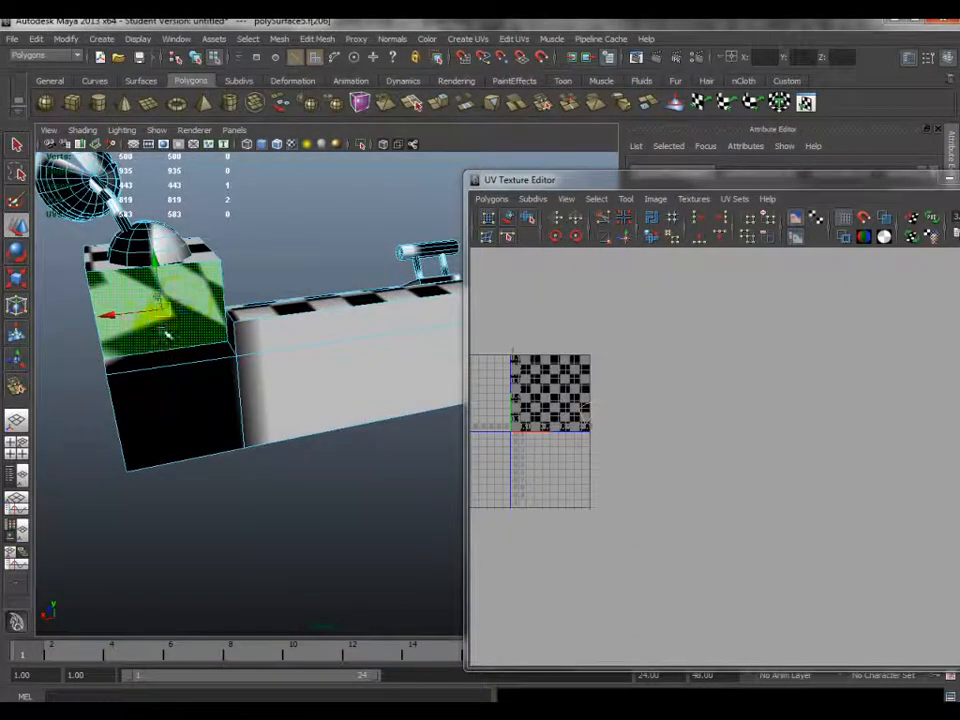
pyautogui.keyDown('alt'); pyautogui.moveTo(168, 334); pyautogui.dragTo(214, 332); pyautogui.keyUp('alt')
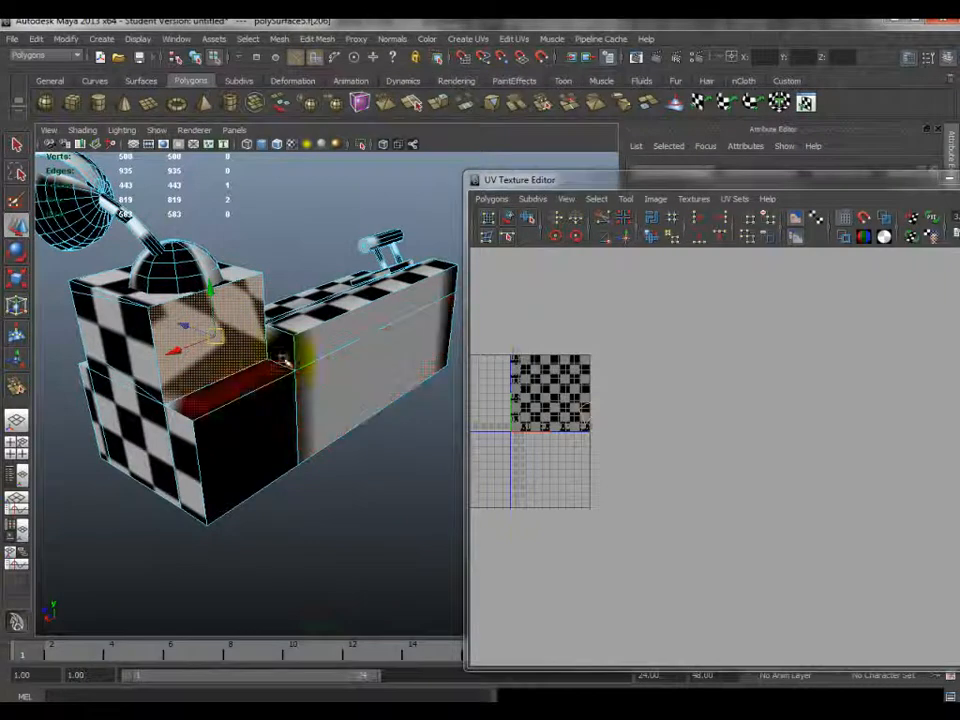
pyautogui.click(466, 40)
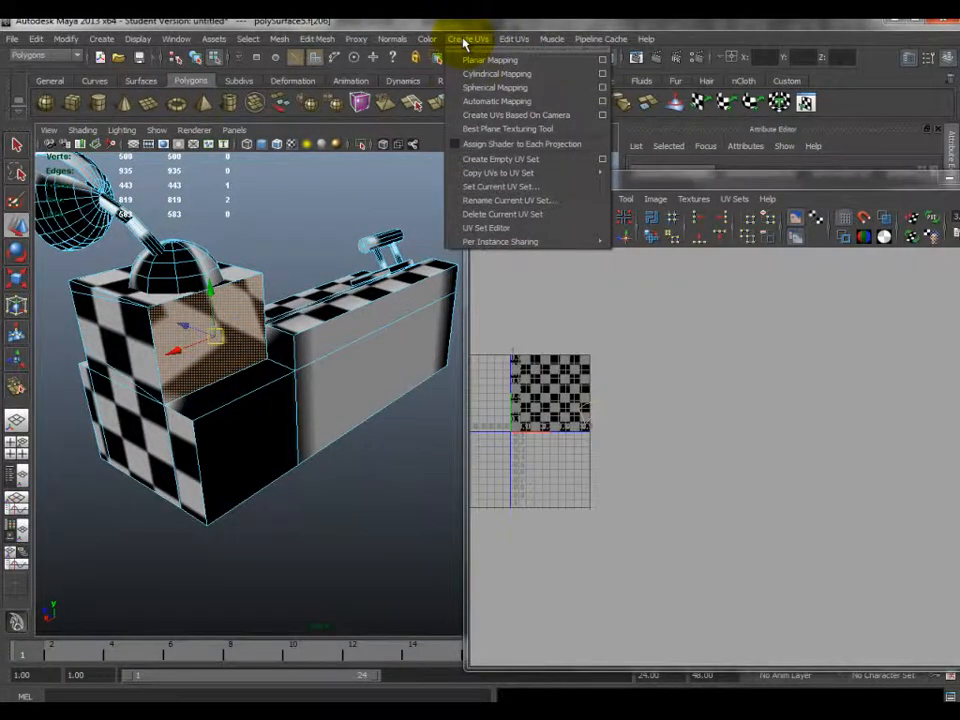
pyautogui.click(602, 60)
pyautogui.click(151, 158)
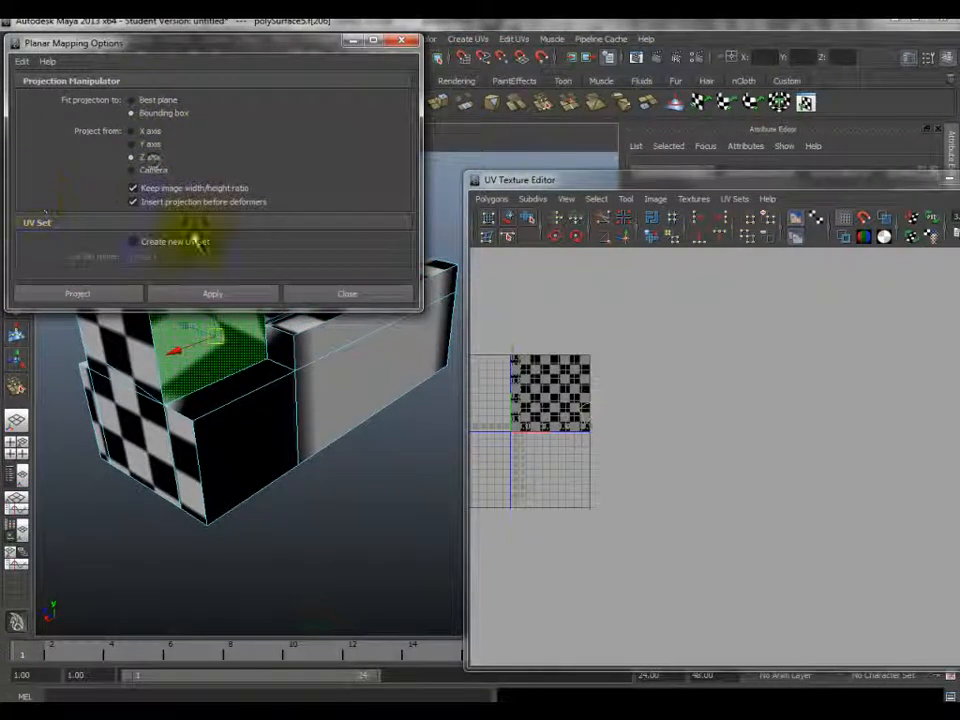
pyautogui.click(181, 293)
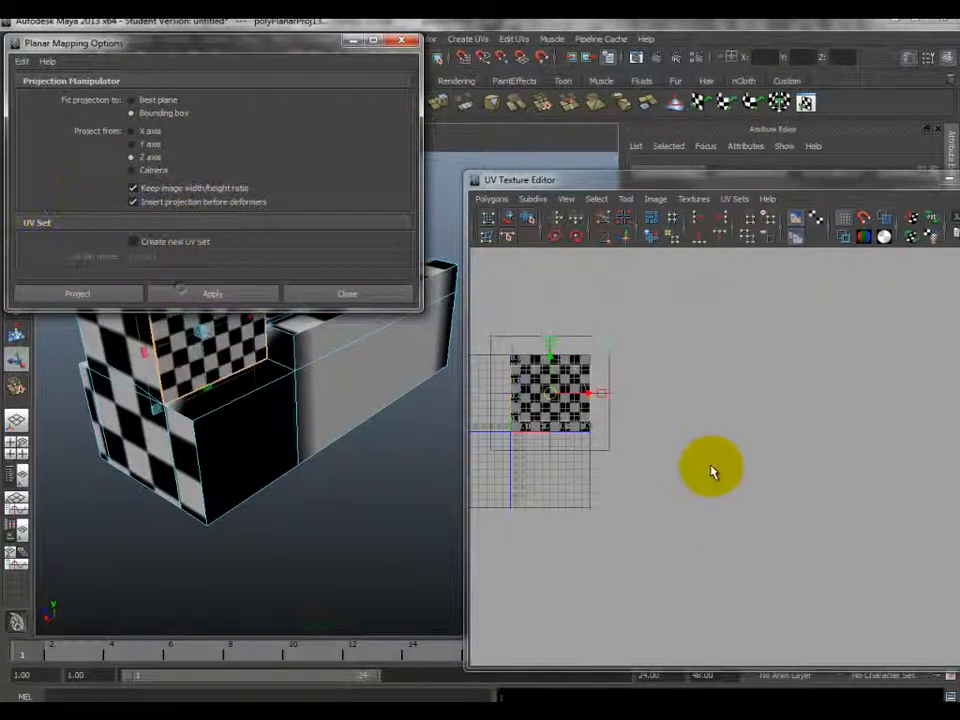
# - Convert the mapped face to UVs and move its shell into the empty space right of the box shells
pyautogui.click(600, 202)
pyautogui.click(638, 331)
pyautogui.click(572, 408)
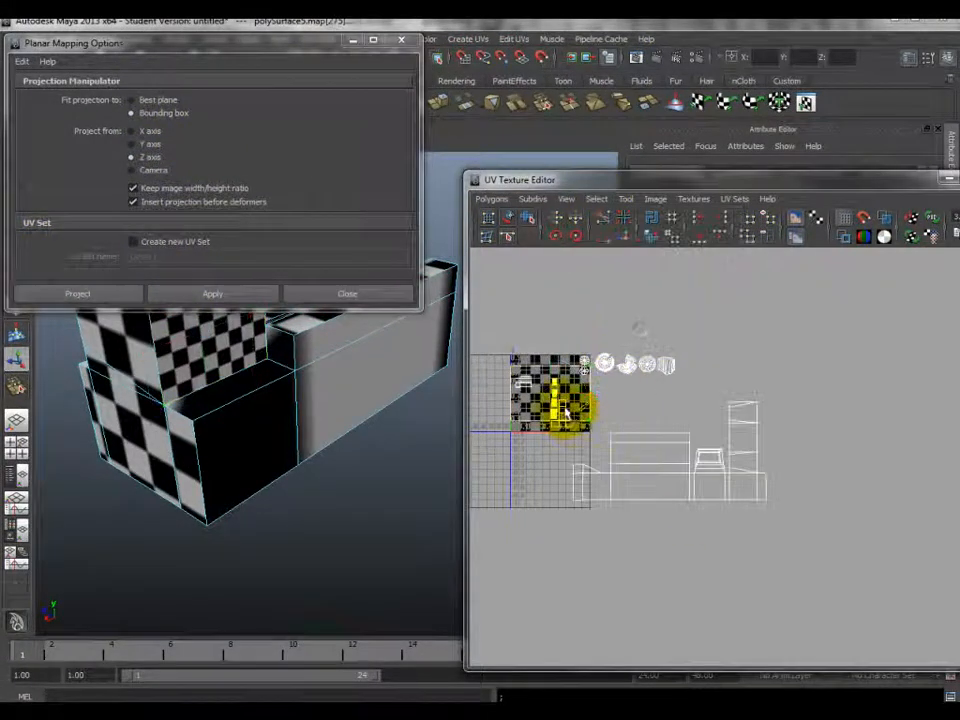
pyautogui.moveTo(552, 398); pyautogui.dragTo(836, 414)
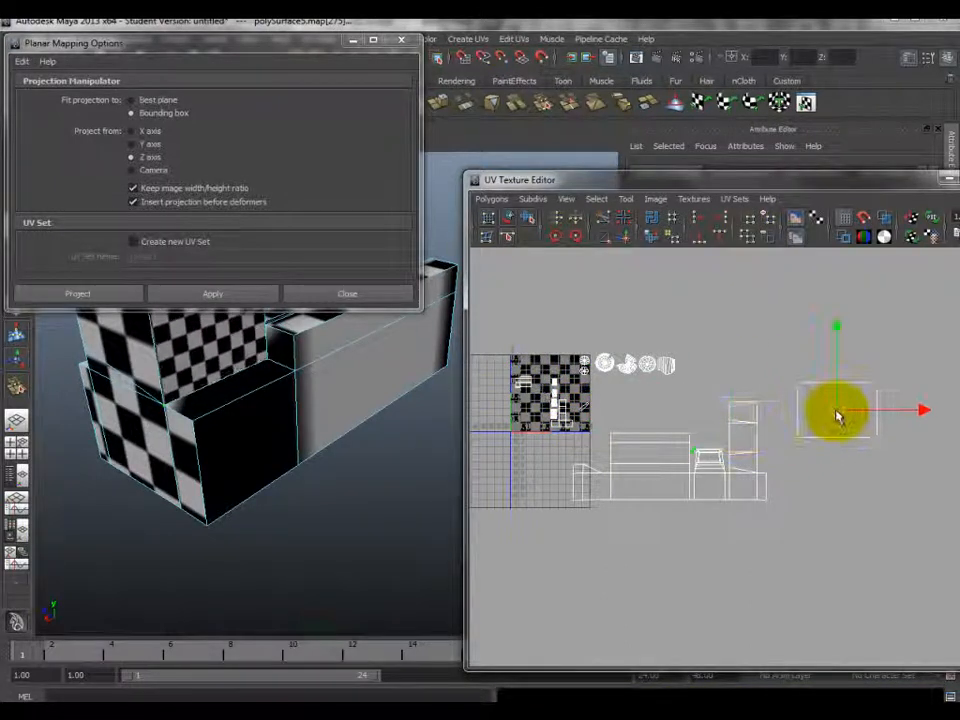
# - Planar-map the ledge face beside the upper box from the Y axis and place its shell just below the side-face shell
pyautogui.click(241, 388)
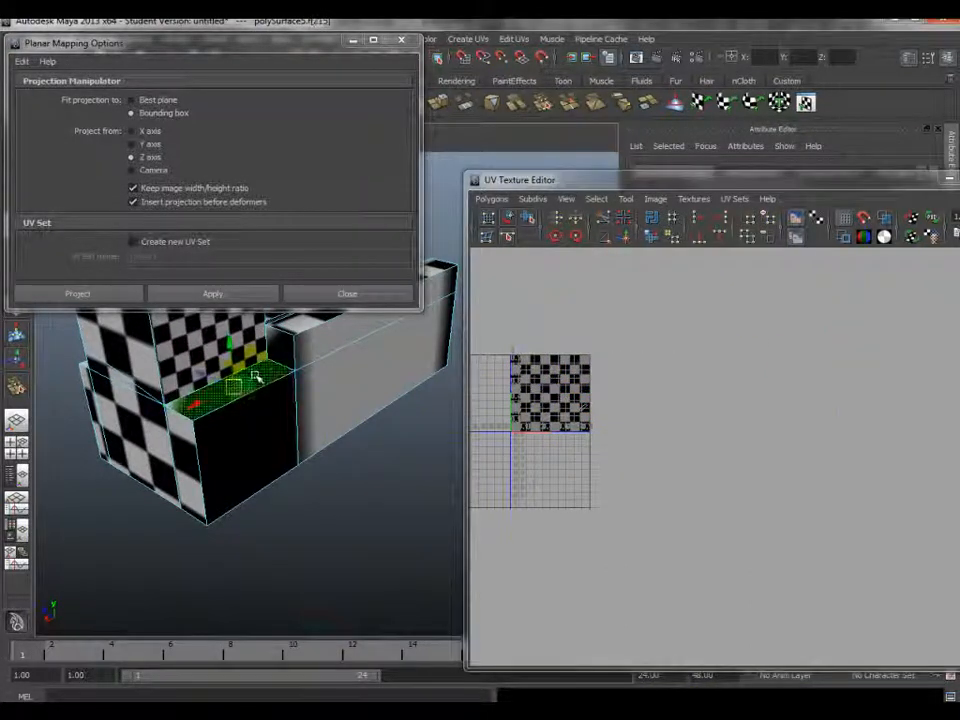
pyautogui.click(157, 147)
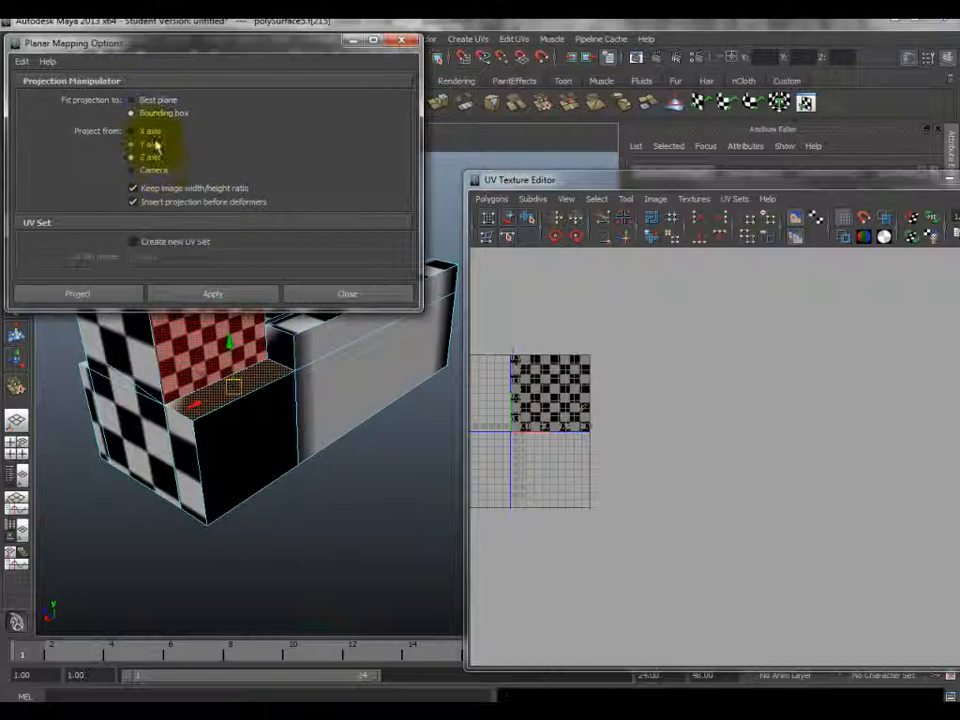
pyautogui.click(241, 298)
pyautogui.click(596, 199)
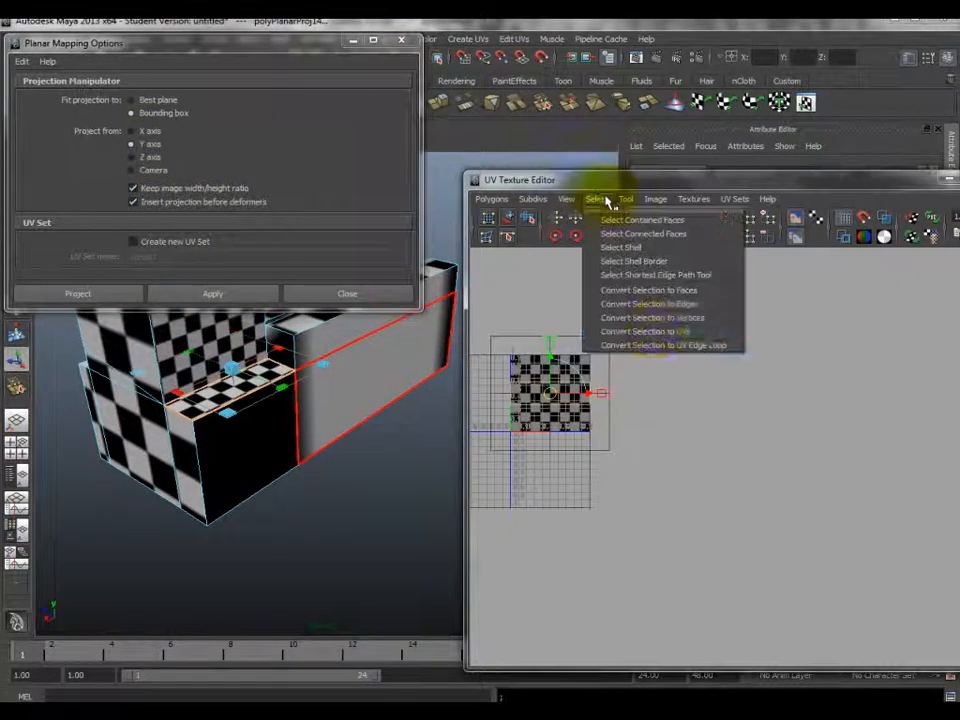
pyautogui.click(655, 345)
pyautogui.click(555, 398)
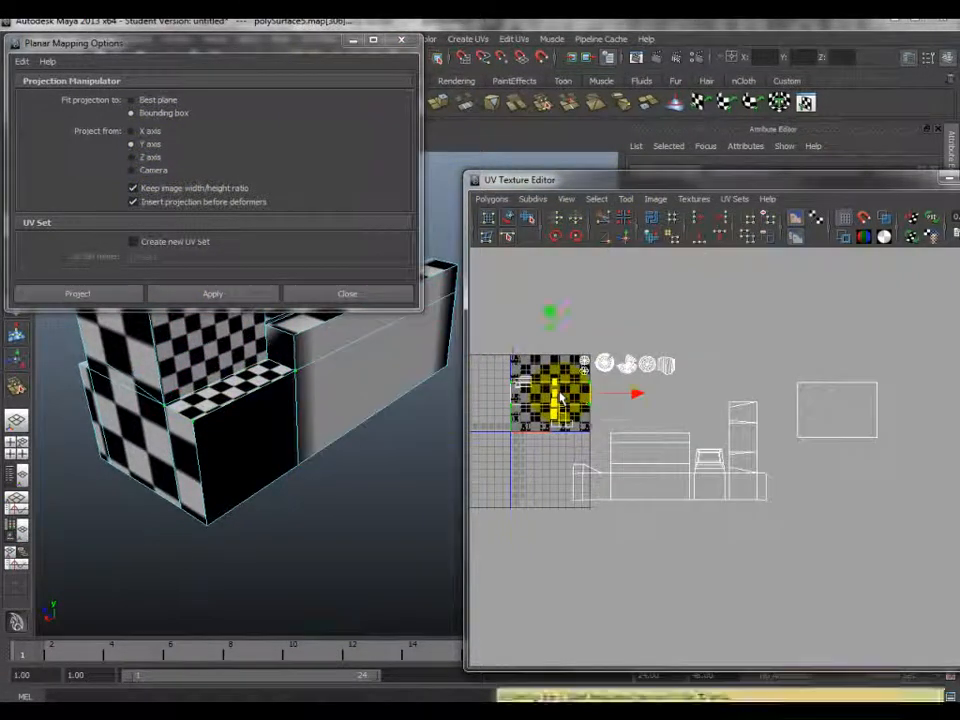
pyautogui.moveTo(575, 400); pyautogui.dragTo(838, 457)
# - Planar-map the long box's small end face above the ledge from the X axis and place its shell right of the side-face shell
pyautogui.moveTo(287, 356); pyautogui.dragTo(287, 398, button='right')
pyautogui.click(287, 358)
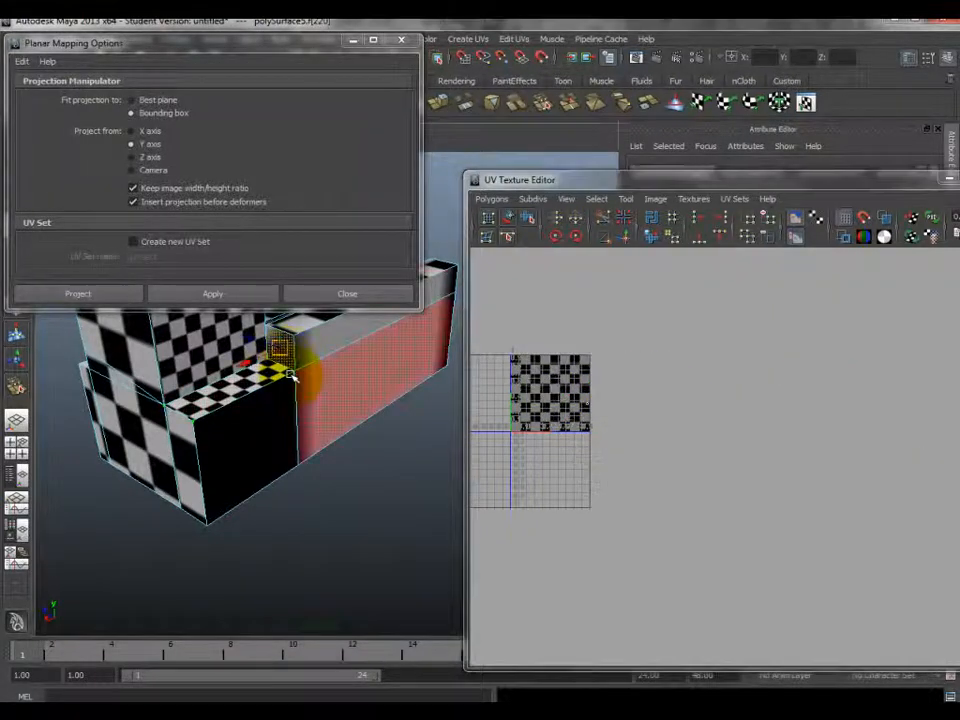
pyautogui.click(150, 146)
pyautogui.click(219, 296)
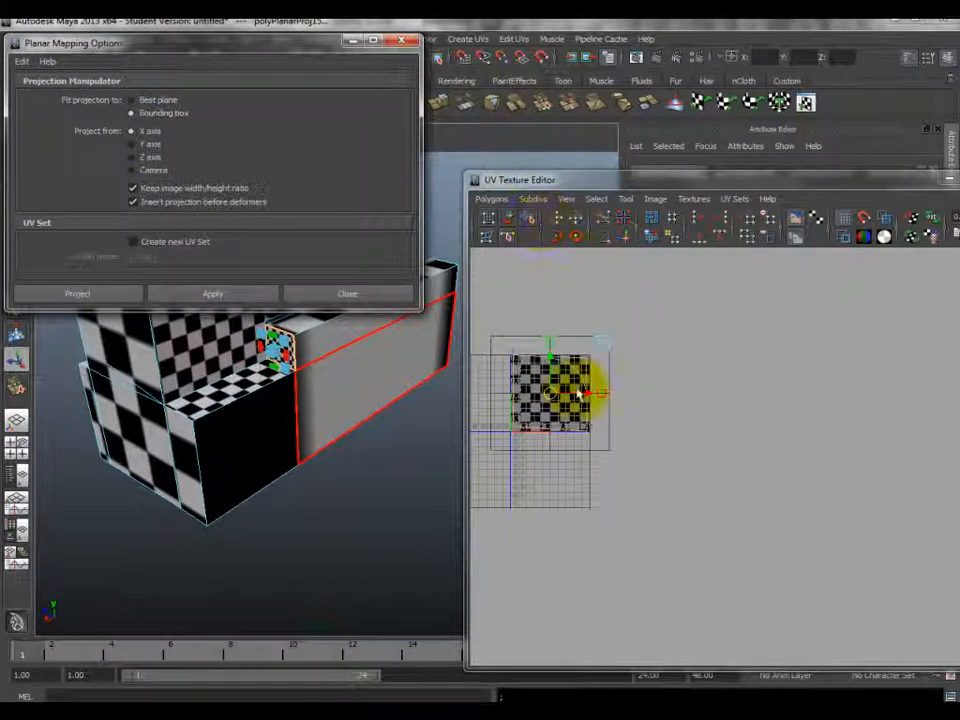
pyautogui.click(596, 199)
pyautogui.click(645, 331)
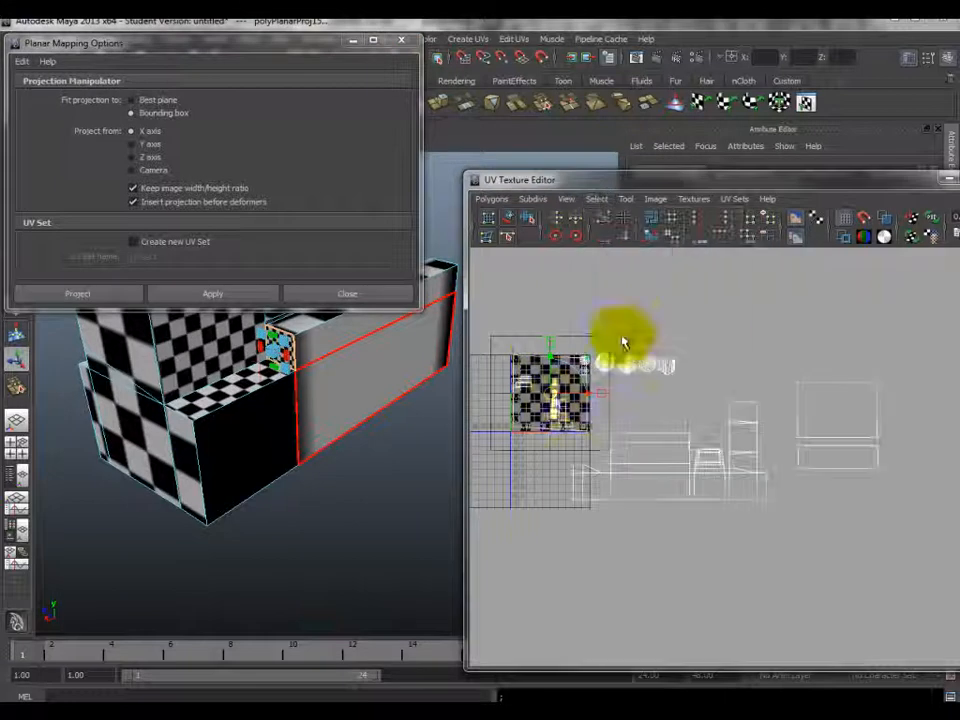
pyautogui.press('w')
pyautogui.moveTo(553, 390); pyautogui.dragTo(921, 405)
# - Select the lower box's and long box's side faces together and planar-map them from the Z axis
pyautogui.click(288, 430)
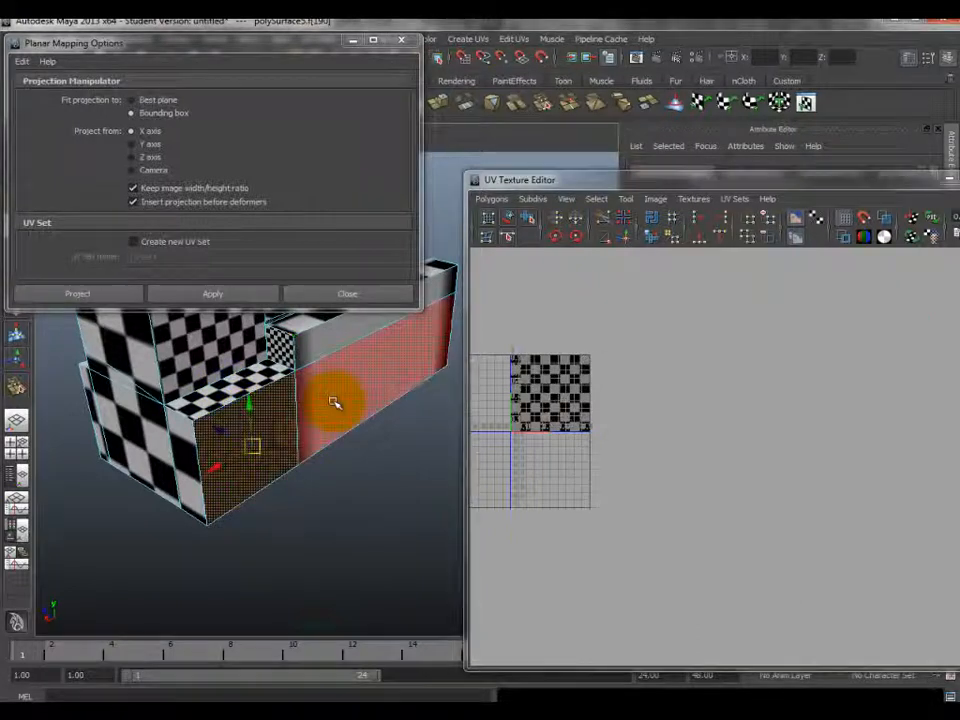
pyautogui.keyDown('shift'); pyautogui.click(321, 343); pyautogui.keyUp('shift')
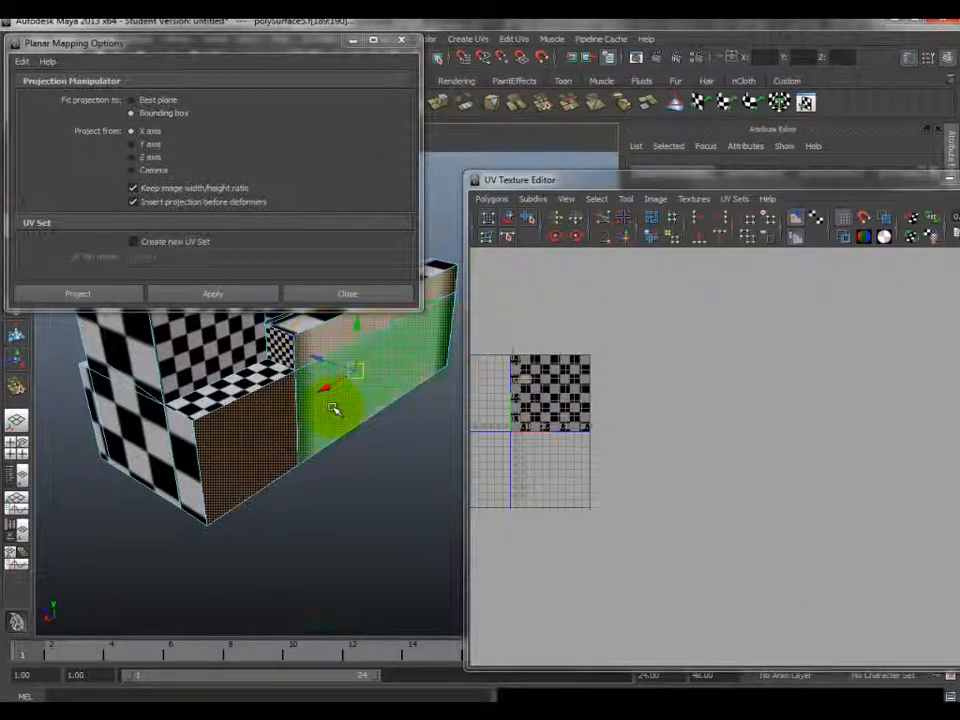
pyautogui.click(594, 202)
pyautogui.click(488, 199)
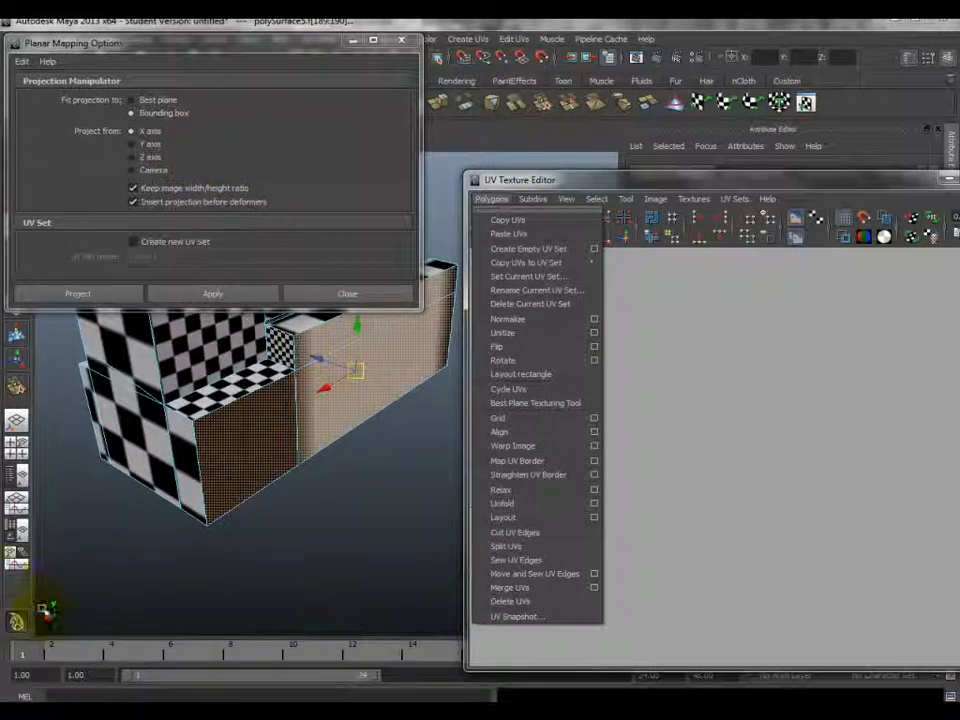
pyautogui.click(146, 160)
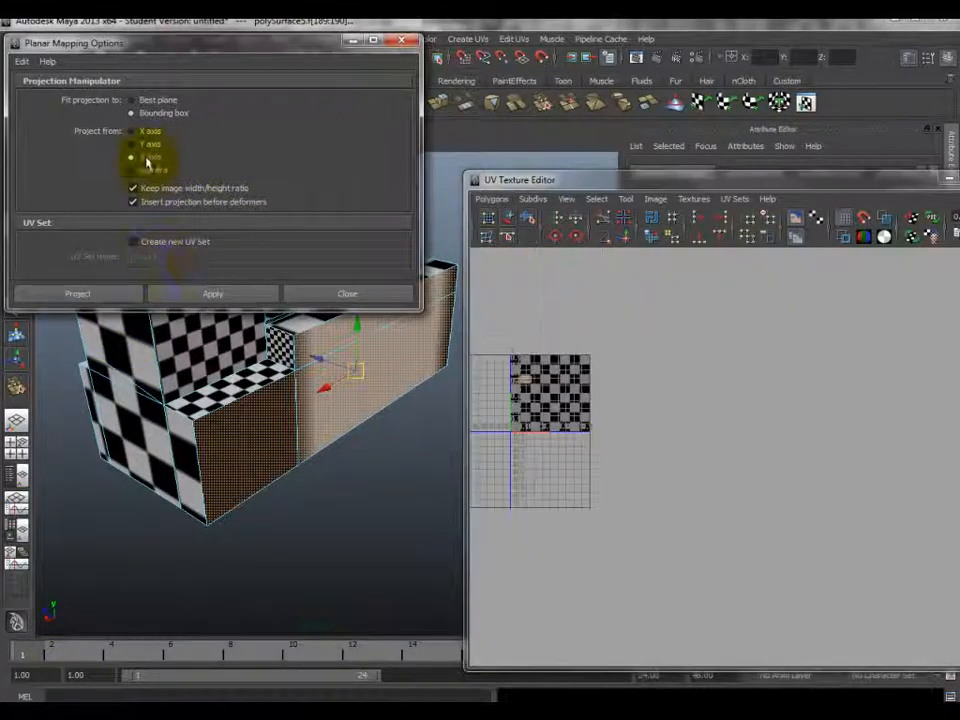
pyautogui.click(213, 296)
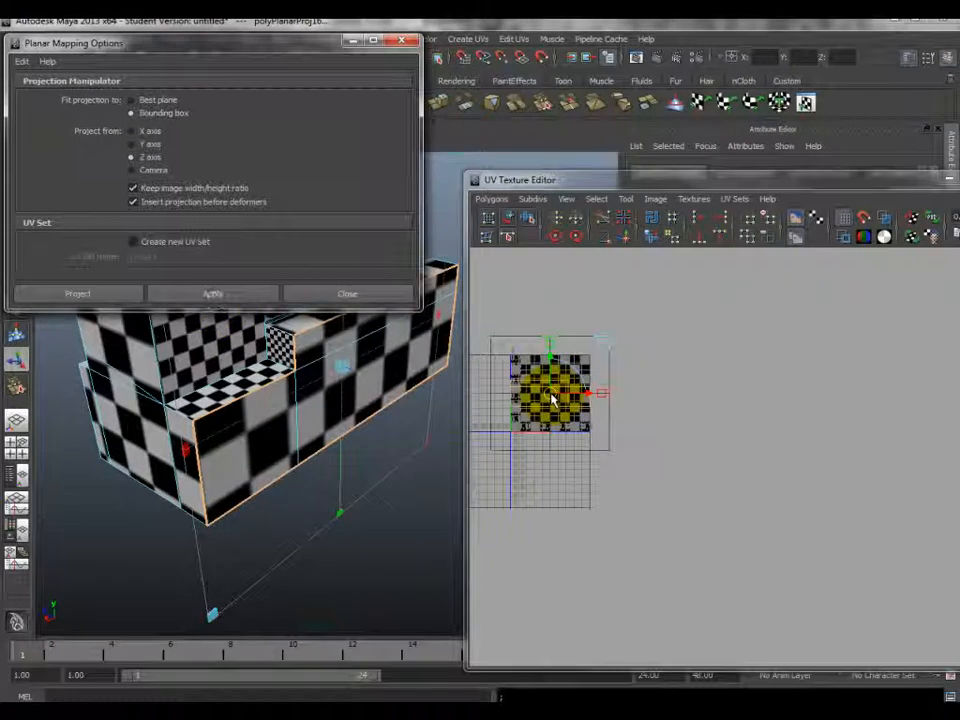
# - Convert the mapped side faces to UVs and move their shell into the empty space below the ledge shell
pyautogui.click(596, 199)
pyautogui.click(606, 332)
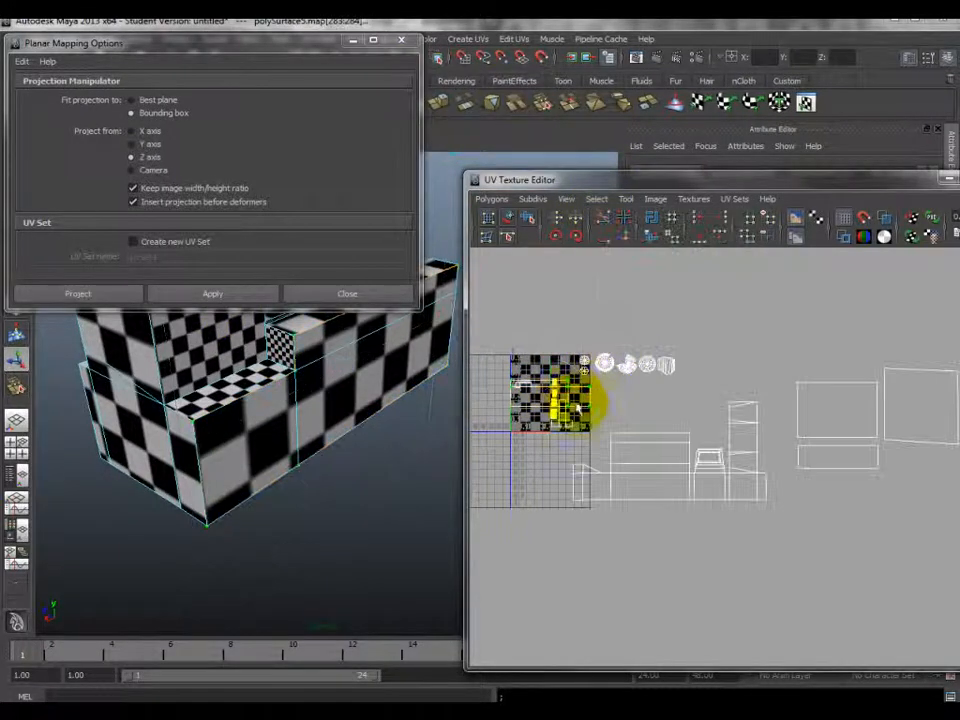
pyautogui.press('w')
pyautogui.moveTo(568, 392); pyautogui.dragTo(858, 522)
pyautogui.keyDown('alt'); pyautogui.moveTo(858, 522); pyautogui.dragTo(786, 461, button='middle'); pyautogui.keyUp('alt')
pyautogui.scroll(2, 739, 459)
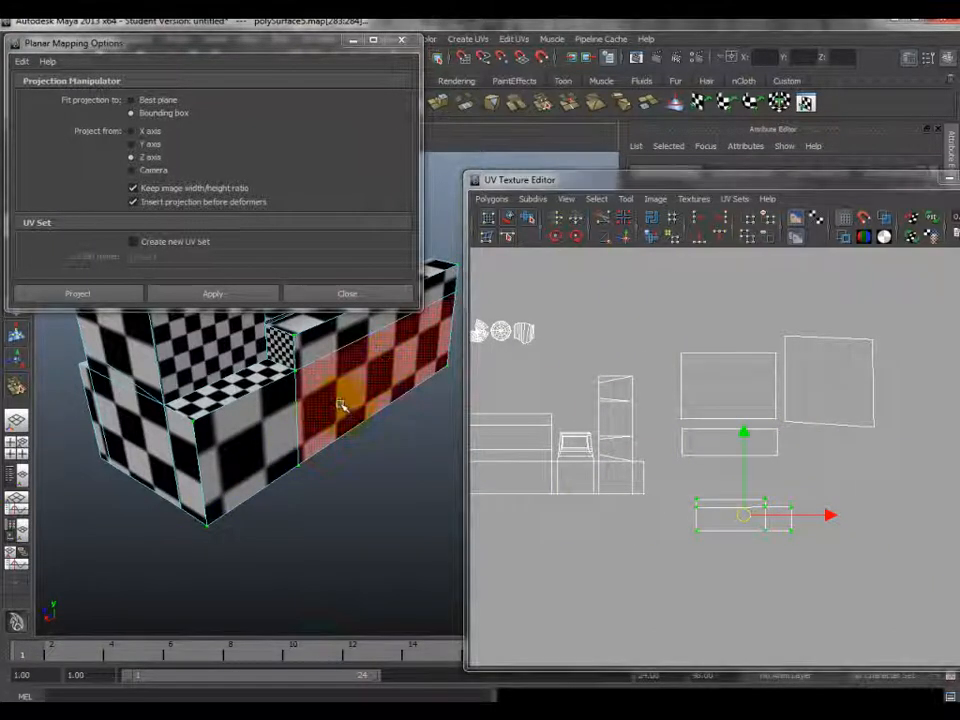
# - Close the planar mapping options and select the ledge, small end and long side faces in turn to check their mapping
pyautogui.click(316, 293)
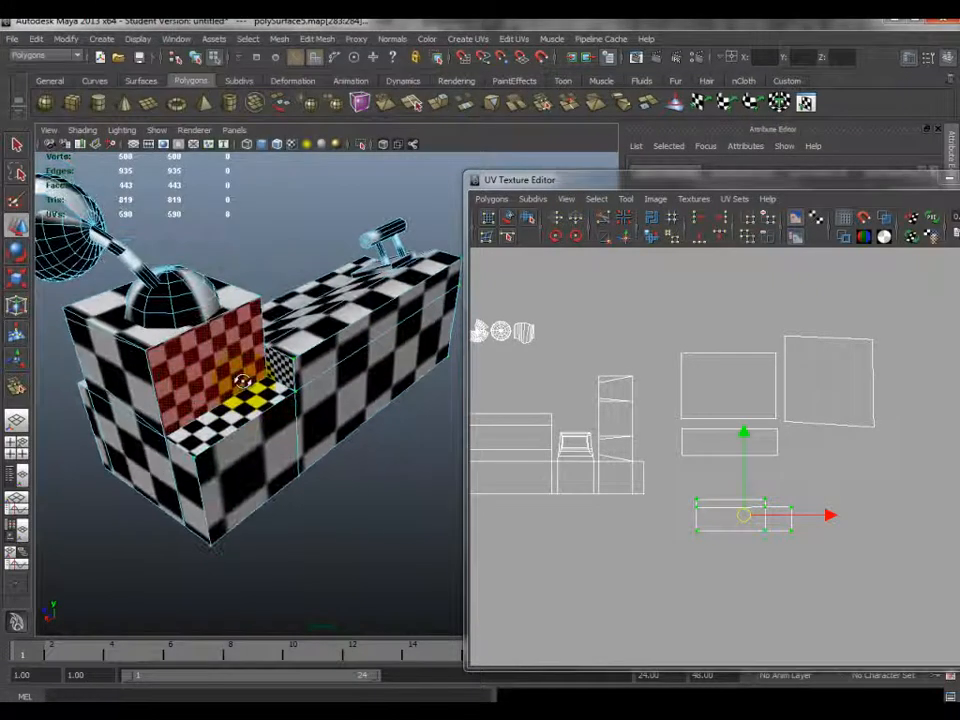
pyautogui.click(240, 428)
pyautogui.click(286, 376)
pyautogui.click(381, 371)
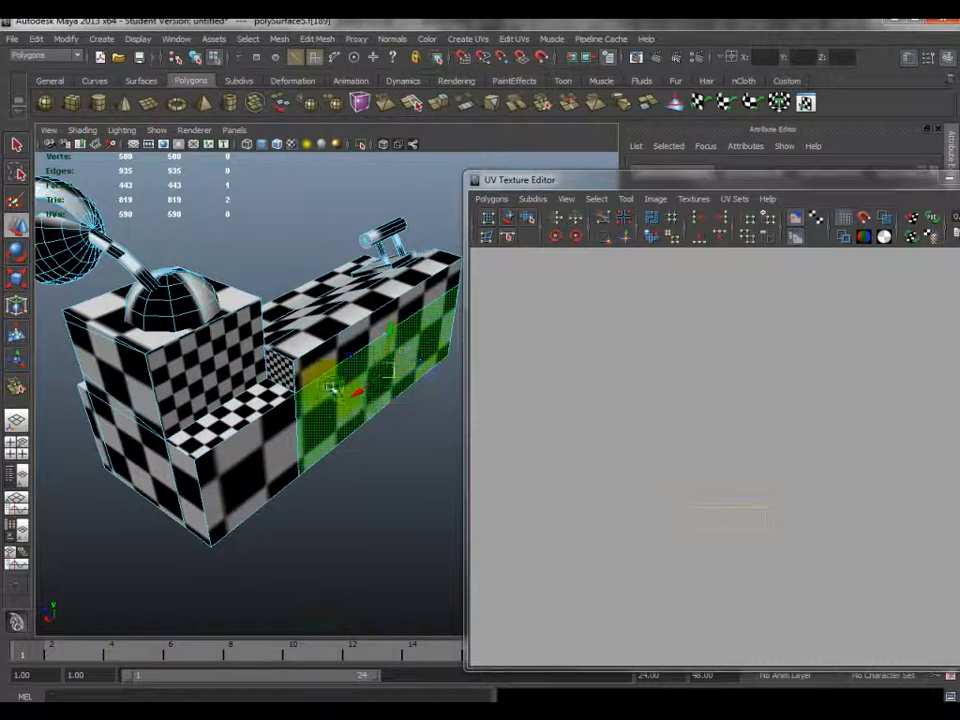
# - Select the lower box's vertical corner edge and the long box's top side edge to locate their matching edges on the layout
pyautogui.moveTo(332, 390); pyautogui.dragTo(356, 375, button='right')
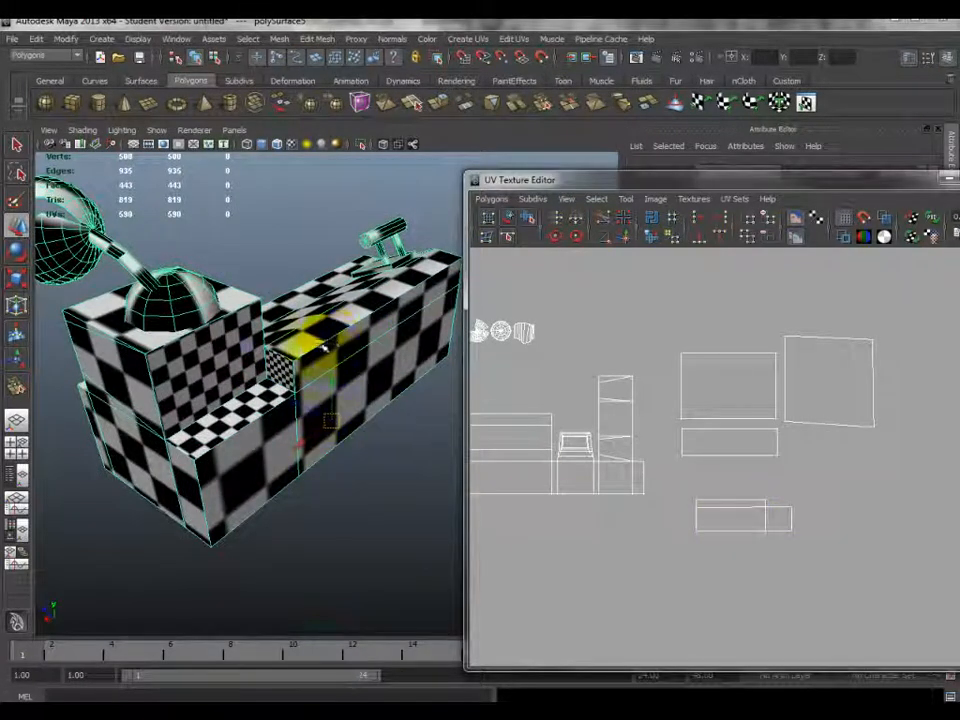
pyautogui.moveTo(332, 321); pyautogui.dragTo(348, 326, button='right')
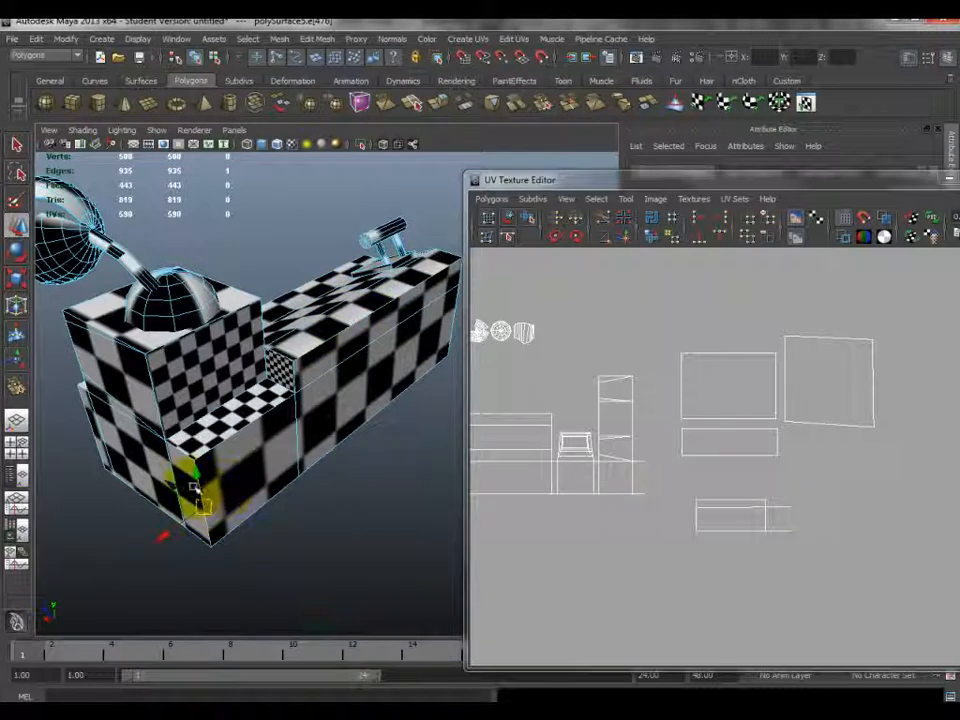
pyautogui.scroll(-1, 606, 459)
pyautogui.keyDown('alt'); pyautogui.moveTo(606, 459); pyautogui.dragTo(701, 454, button='middle'); pyautogui.keyUp('alt')
pyautogui.scroll(1, 701, 454)
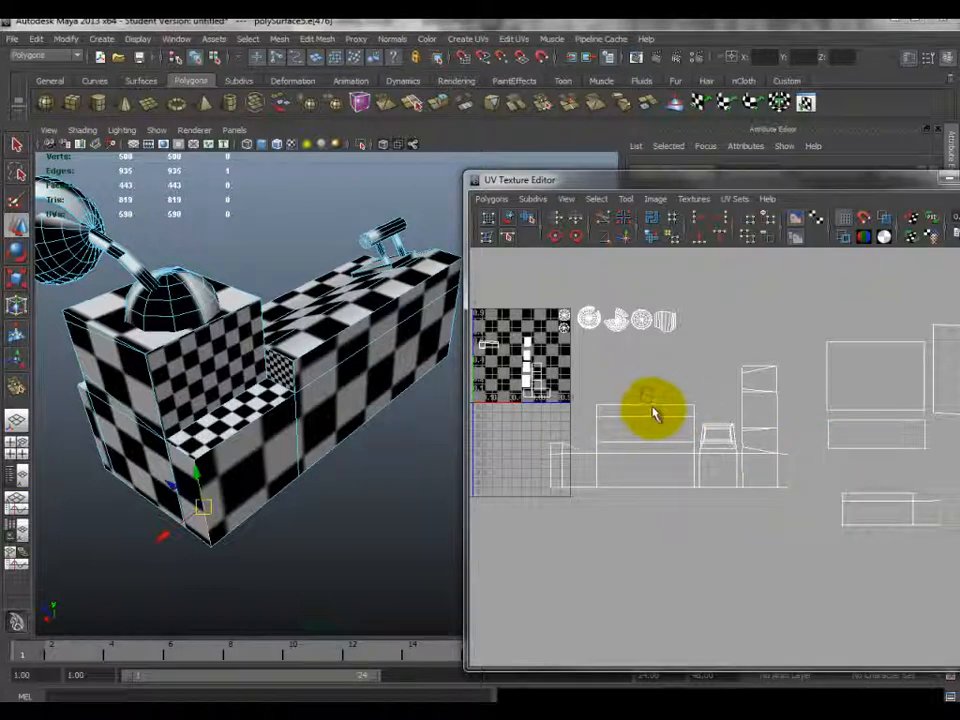
pyautogui.moveTo(650, 410); pyautogui.dragTo(640, 428, button='right')
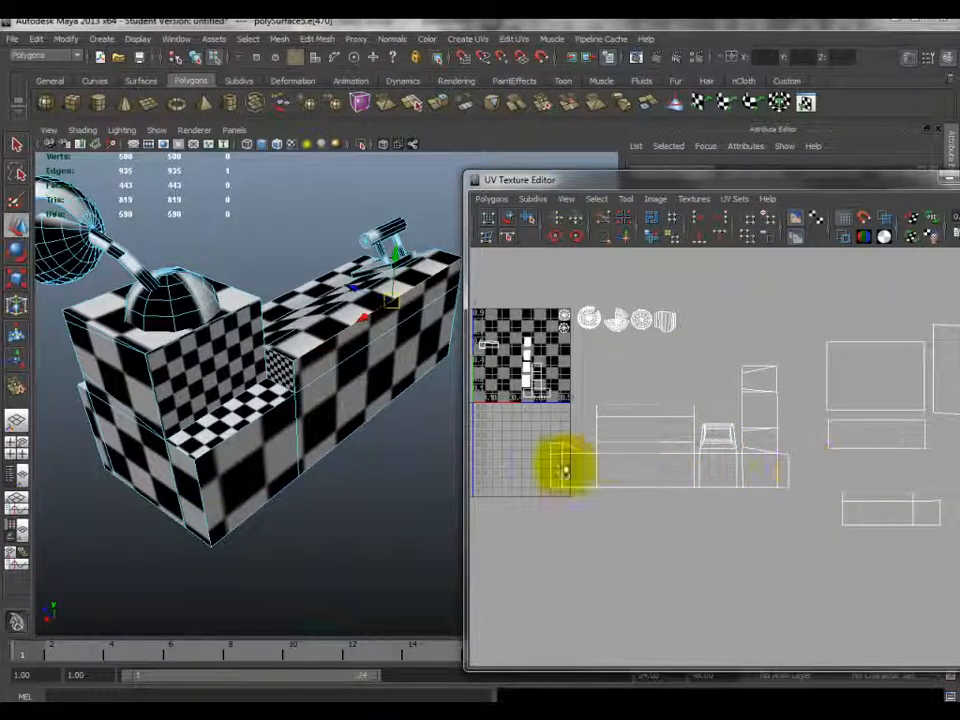
# - Select the lower box's corner edge and the long box's top side edge again to compare their positions across the UV layout
pyautogui.click(197, 484)
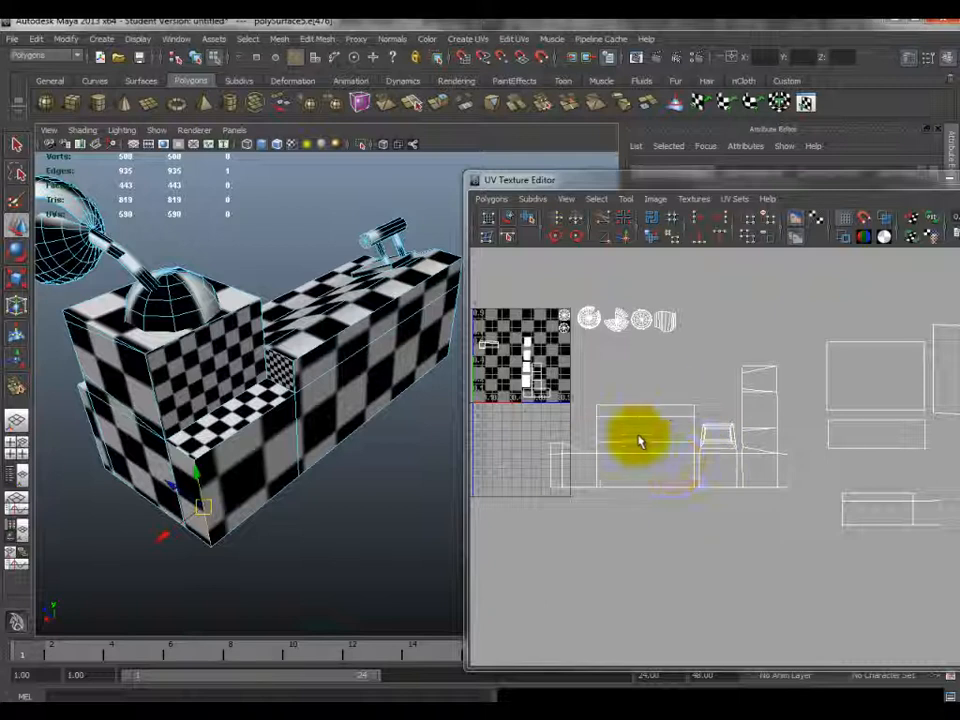
pyautogui.keyDown('alt'); pyautogui.moveTo(537, 395); pyautogui.dragTo(606, 428, button='middle'); pyautogui.keyUp('alt')
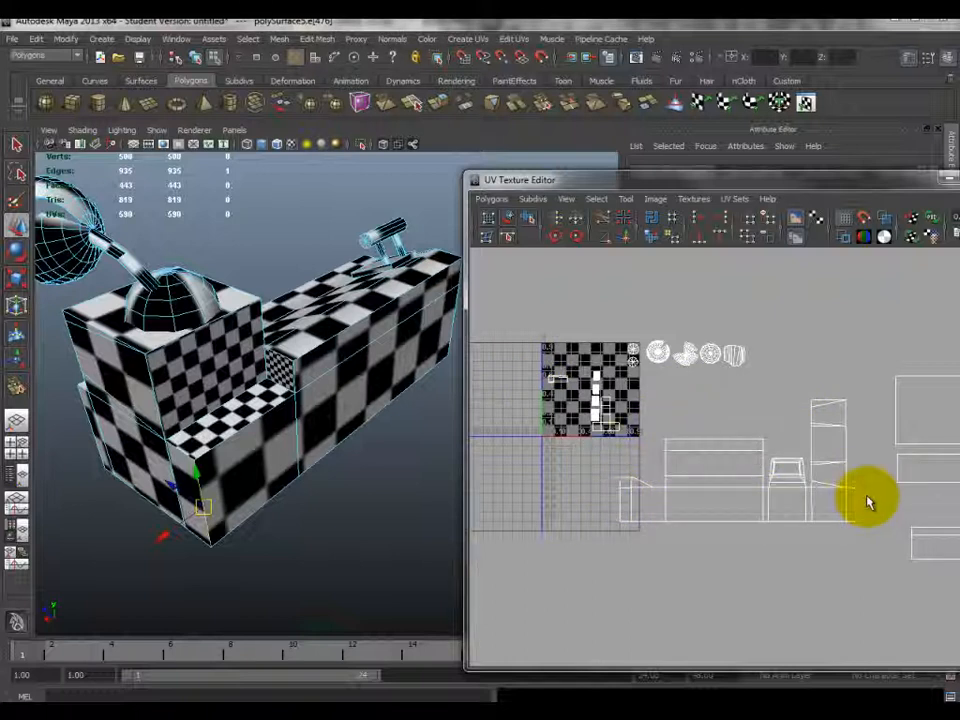
pyautogui.keyDown('alt'); pyautogui.moveTo(731, 498); pyautogui.dragTo(681, 489, button='middle'); pyautogui.keyUp('alt')
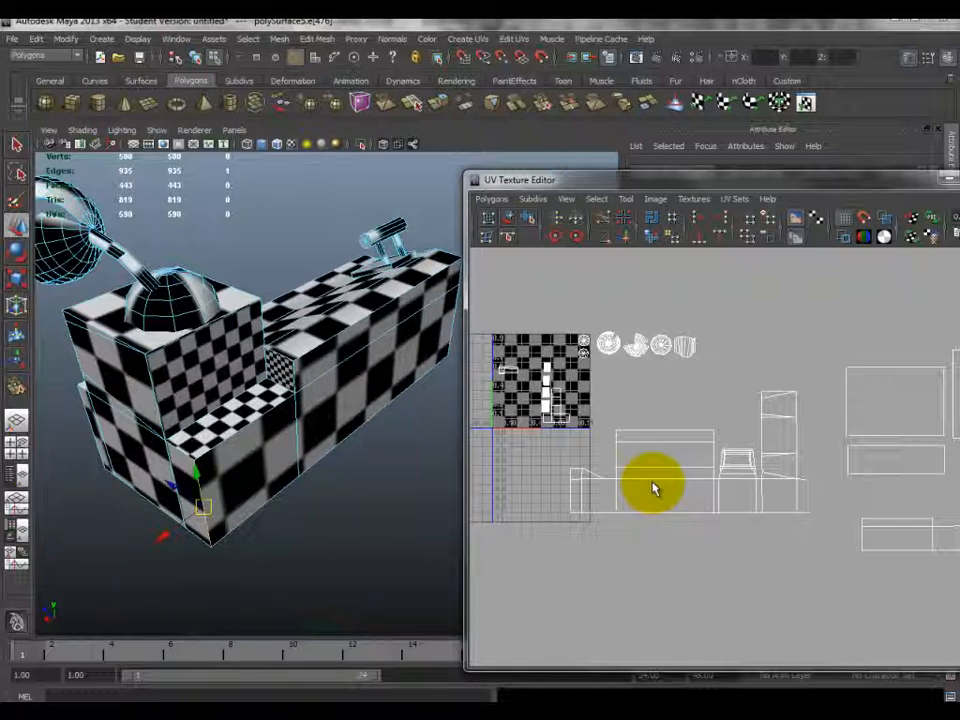
pyautogui.click(678, 437)
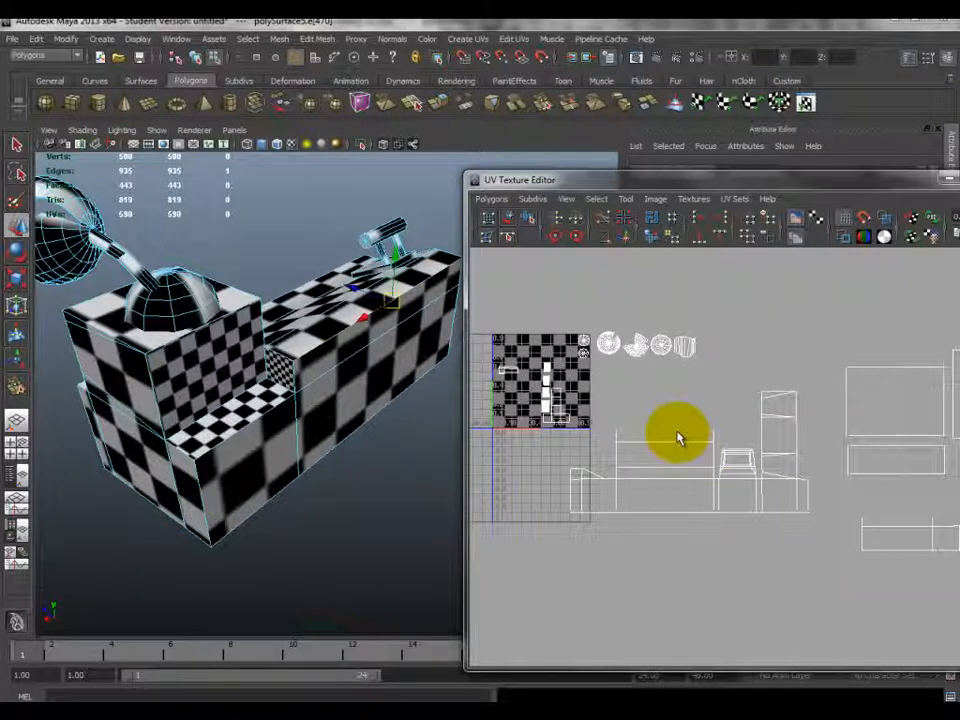
pyautogui.keyDown('alt'); pyautogui.moveTo(744, 464); pyautogui.dragTo(637, 450, button='middle'); pyautogui.keyUp('alt')
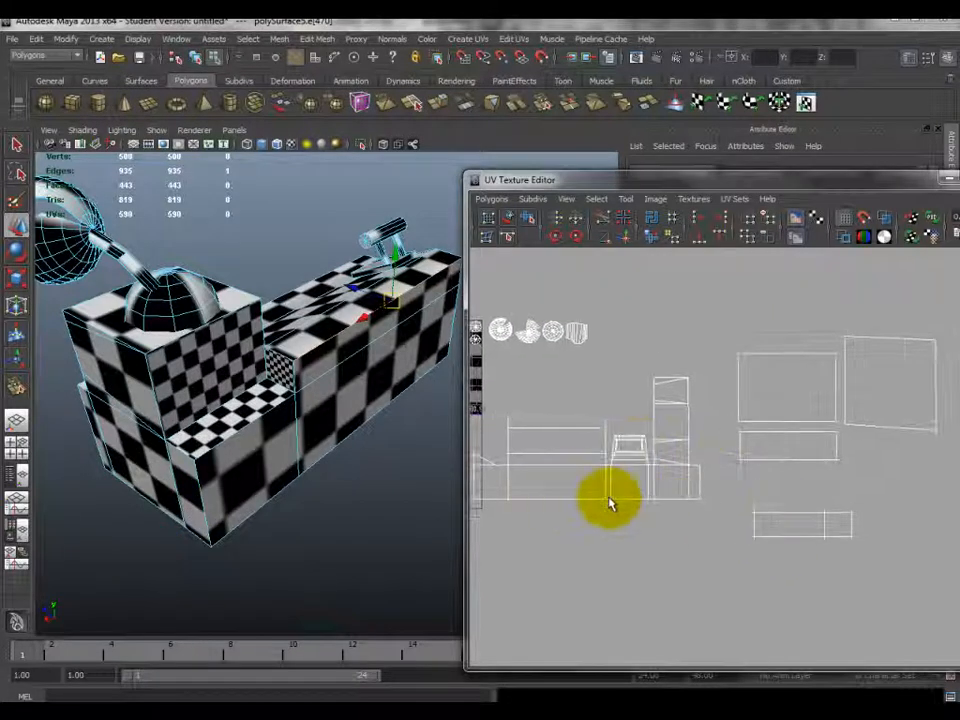
pyautogui.keyDown('alt'); pyautogui.moveTo(630, 510); pyautogui.dragTo(652, 517, button='middle'); pyautogui.keyUp('alt')
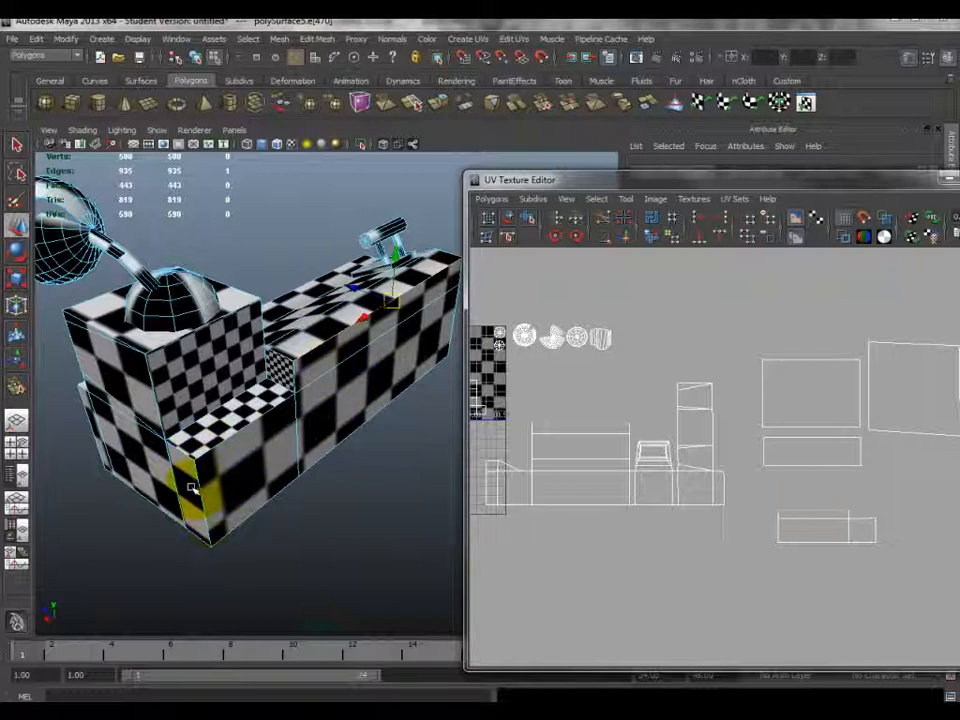
# - Select all UVs of the separate side-face shell and move it into the space above the main box layout
pyautogui.moveTo(808, 518); pyautogui.dragTo(838, 512, button='right')
pyautogui.moveTo(767, 497); pyautogui.dragTo(893, 565)
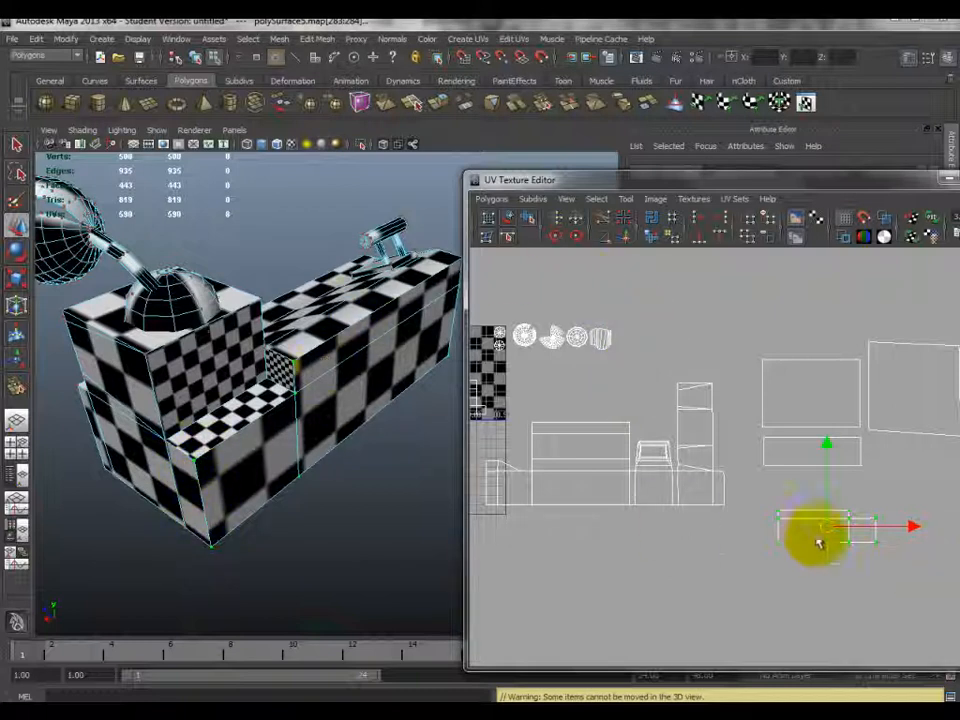
pyautogui.moveTo(836, 527); pyautogui.dragTo(594, 398)
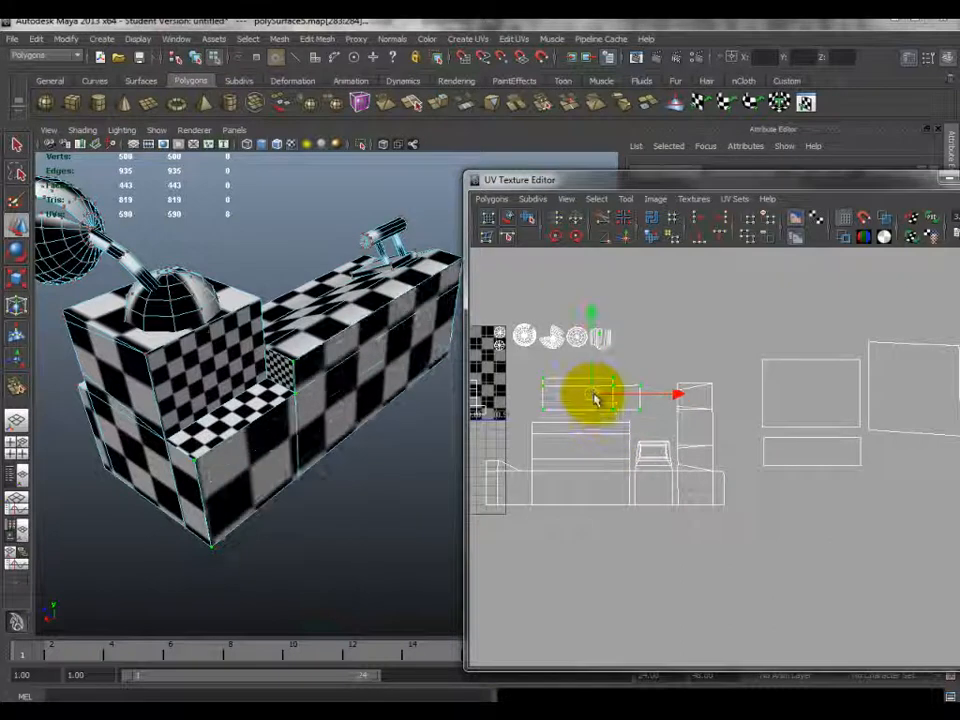
pyautogui.keyDown('alt'); pyautogui.moveTo(594, 398); pyautogui.dragTo(613, 420, button='middle'); pyautogui.keyUp('alt')
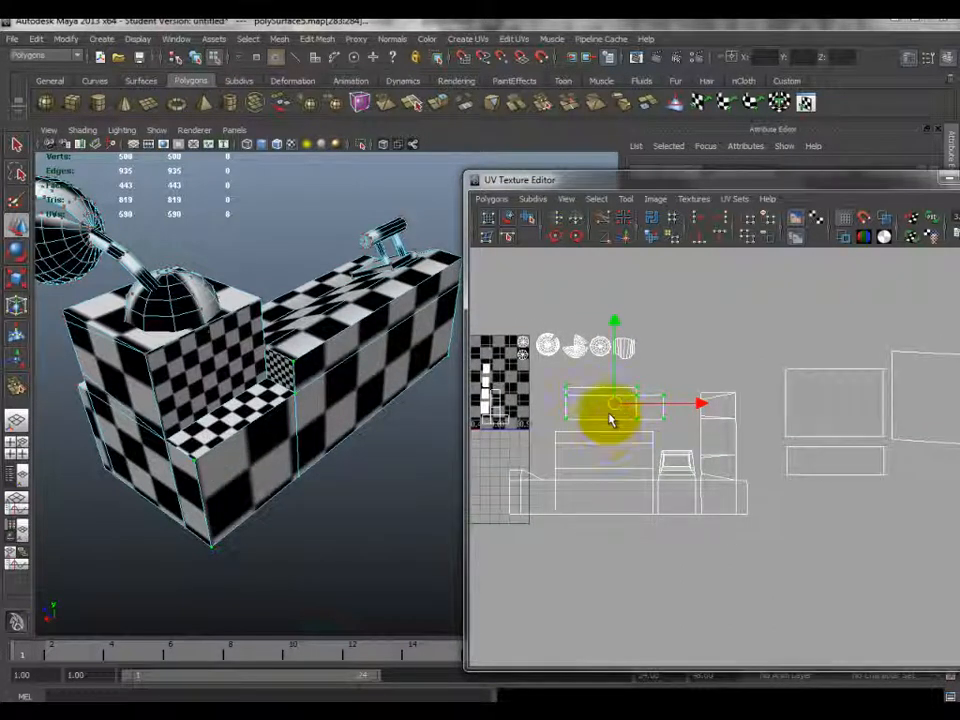
# - Flip the side-face shell vertically, then enlarge it and place it directly above the main box layout
pyautogui.moveTo(608, 437); pyautogui.dragTo(555, 378, button='right')
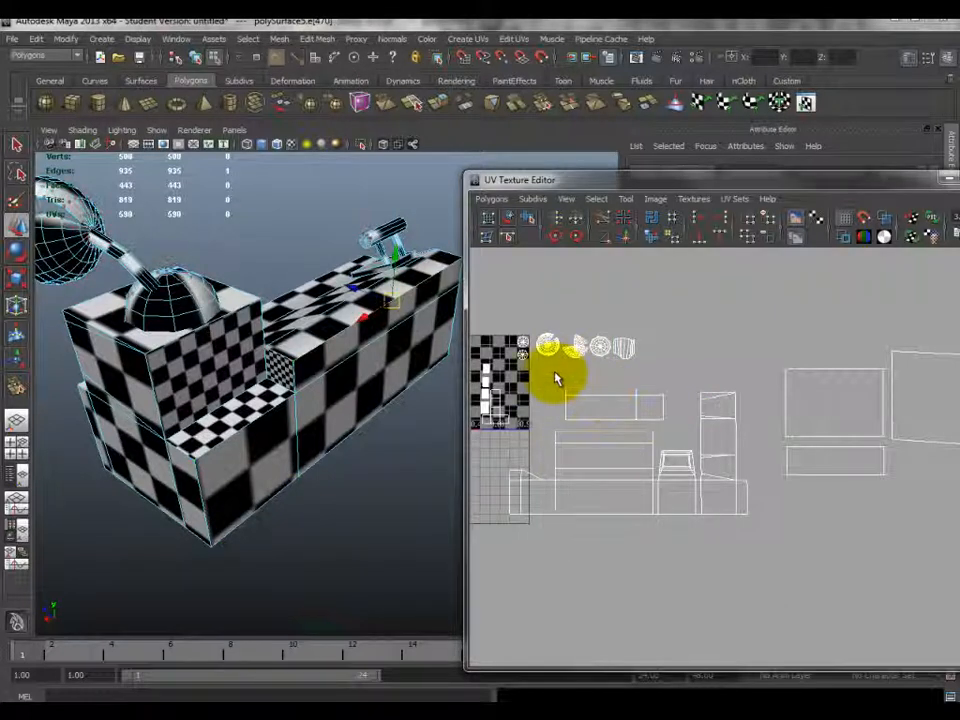
pyautogui.moveTo(654, 420); pyautogui.dragTo(671, 429)
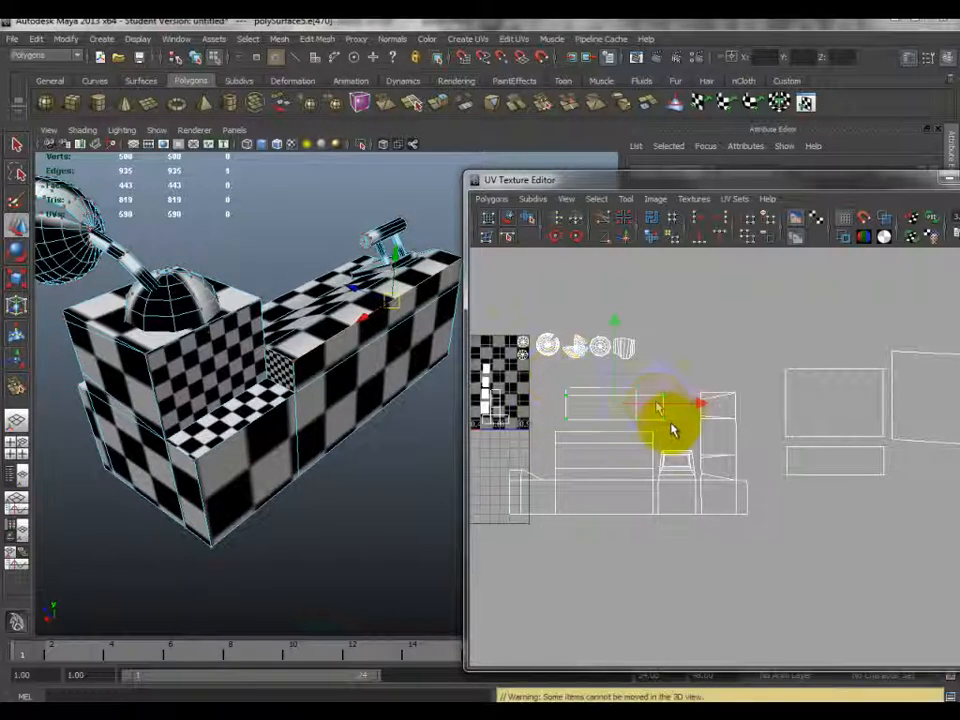
pyautogui.click(574, 222)
pyautogui.scroll(2, 666, 435)
pyautogui.keyDown('alt'); pyautogui.moveTo(596, 416); pyautogui.dragTo(666, 446, button='middle'); pyautogui.keyUp('alt')
pyautogui.press('r')
pyautogui.moveTo(643, 410); pyautogui.dragTo(660, 425)
pyautogui.press('w')
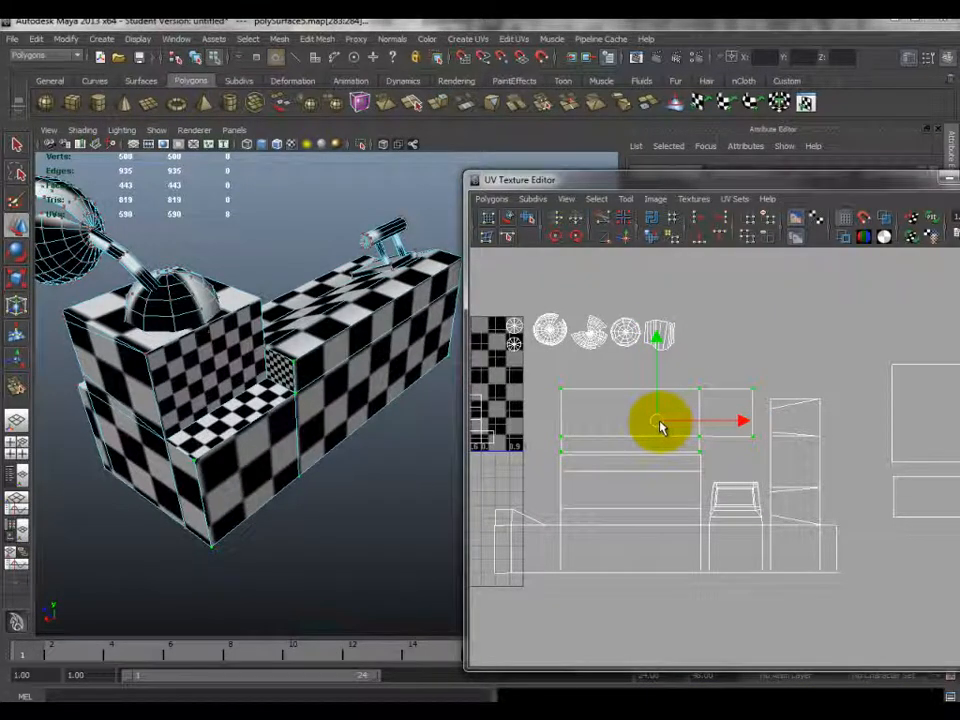
# - Fine-tune the side-face shell's scale and position so its long edge matches the width of the strip below
pyautogui.scroll(2, 654, 443)
pyautogui.keyDown('alt'); pyautogui.moveTo(654, 443); pyautogui.dragTo(714, 428, button='middle'); pyautogui.keyUp('alt')
pyautogui.press('r')
pyautogui.moveTo(679, 394); pyautogui.dragTo(677, 399)
pyautogui.press('w')
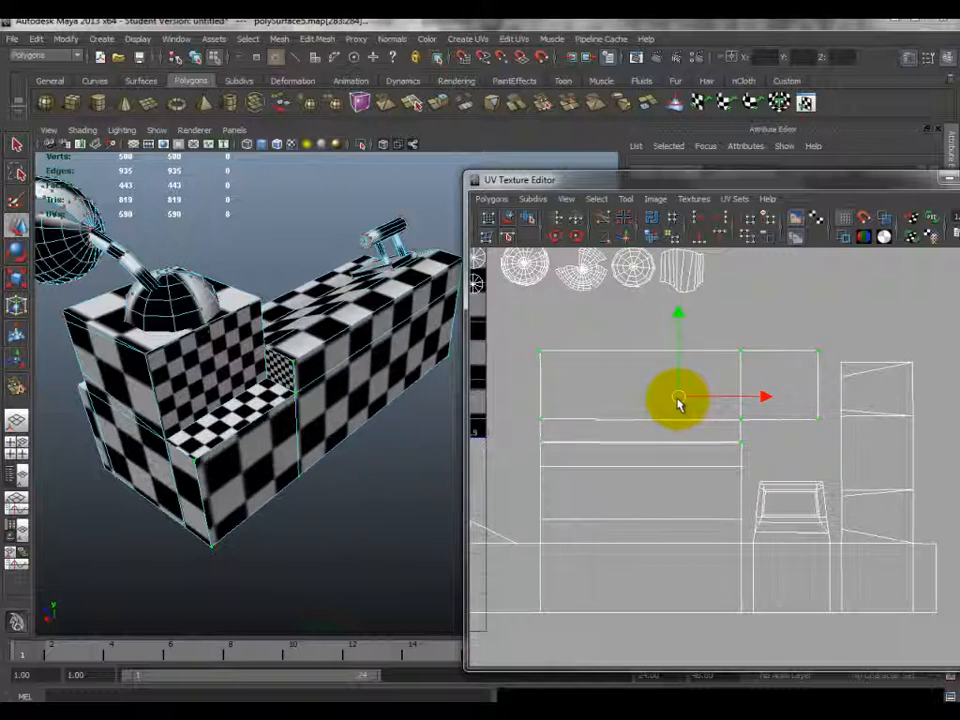
# - Align the UVs at both ends of the seam between the side-face shell and the main layout into straight vertical columns
pyautogui.scroll(2, 602, 435)
pyautogui.keyDown('alt'); pyautogui.moveTo(602, 435); pyautogui.dragTo(668, 443, button='middle'); pyautogui.keyUp('alt')
pyautogui.moveTo(543, 322); pyautogui.dragTo(590, 478)
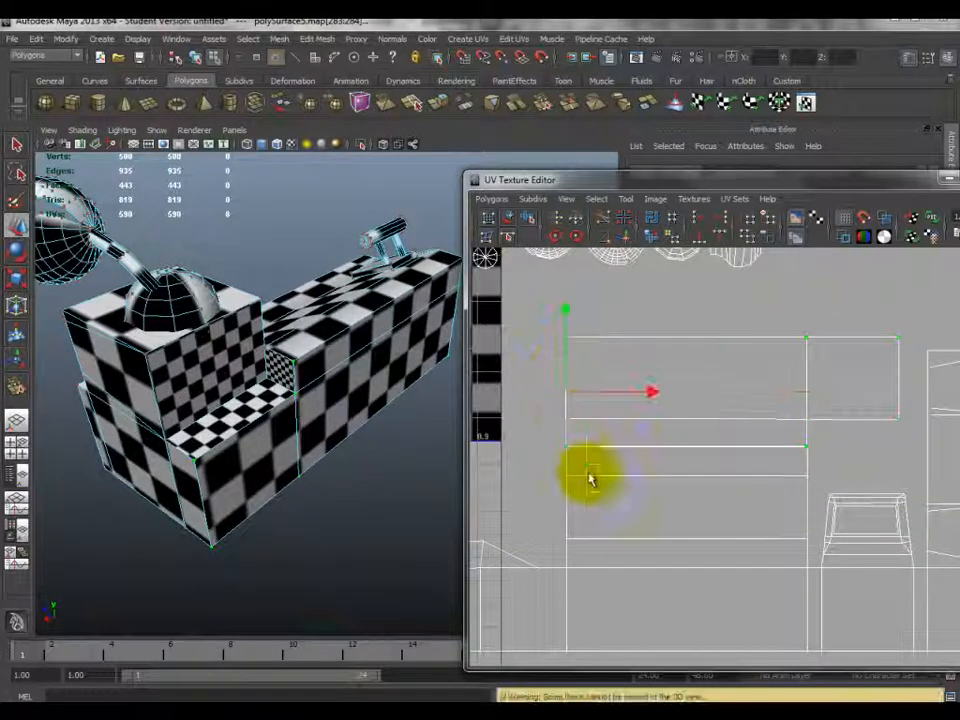
pyautogui.scroll(2, 576, 405)
pyautogui.keyDown('alt'); pyautogui.moveTo(576, 405); pyautogui.dragTo(716, 453, button='middle'); pyautogui.keyUp('alt')
pyautogui.scroll(3, 728, 415)
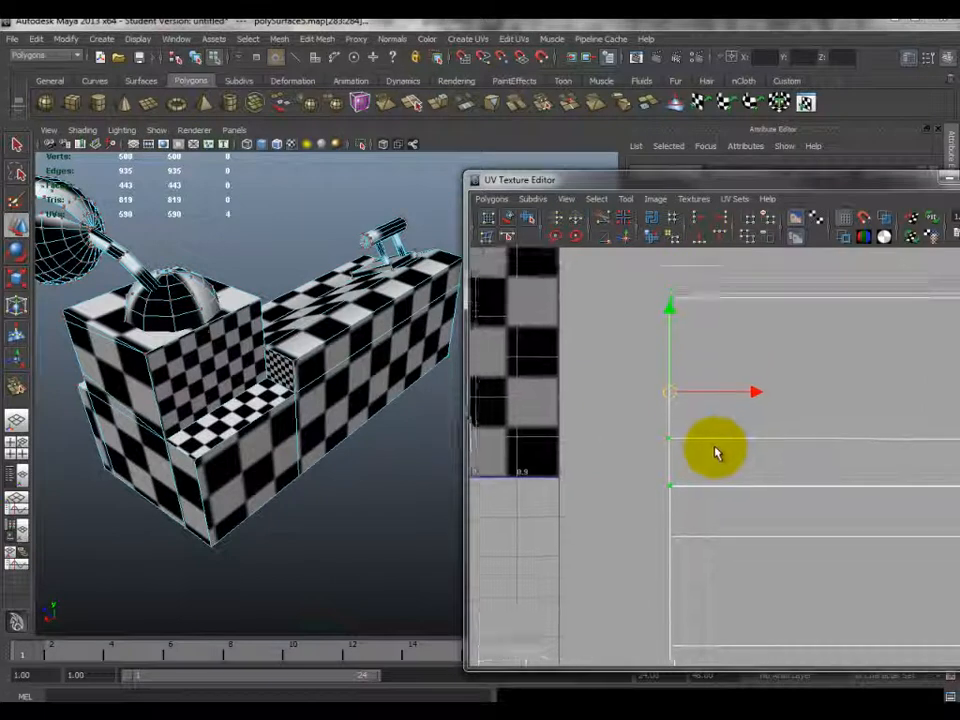
pyautogui.scroll(1, 716, 453)
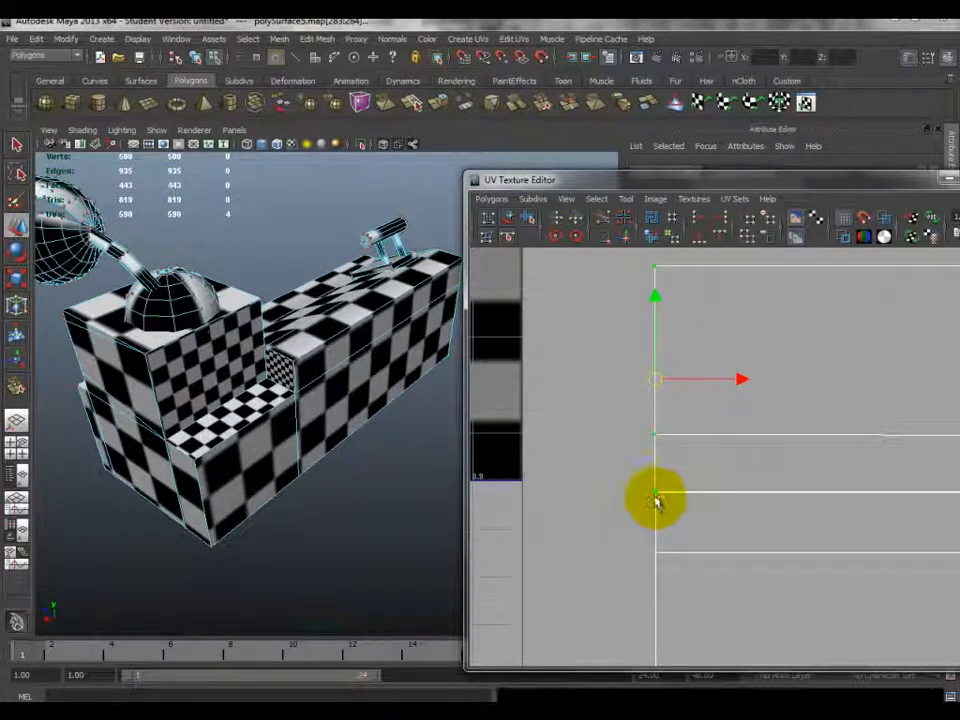
pyautogui.click(722, 222)
pyautogui.keyDown('alt'); pyautogui.moveTo(852, 412); pyautogui.dragTo(547, 411, button='middle'); pyautogui.keyUp('alt')
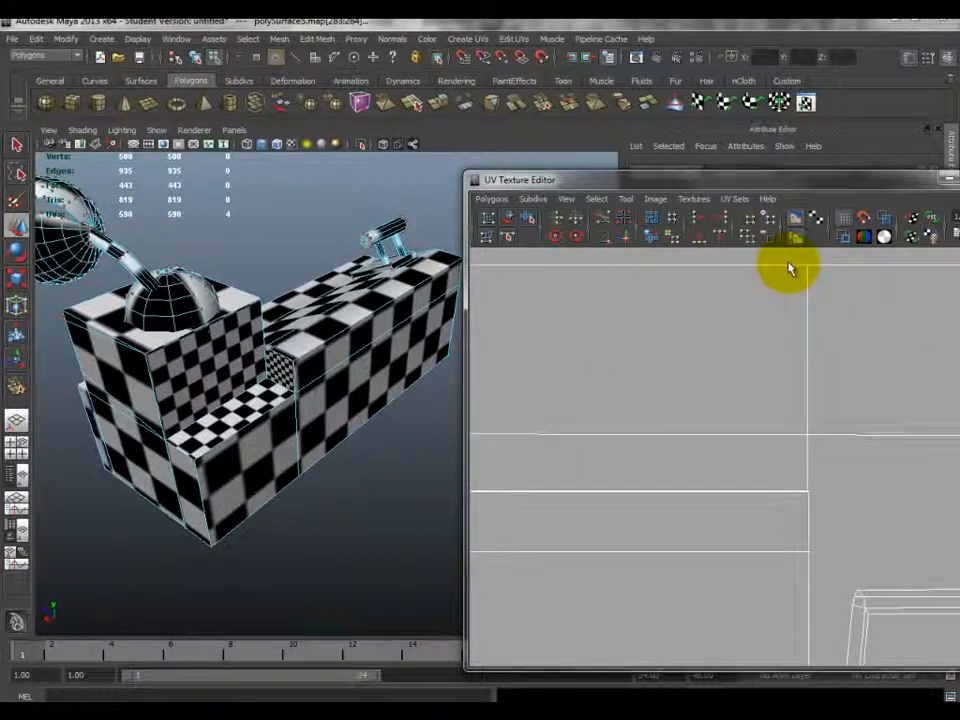
pyautogui.moveTo(786, 258); pyautogui.dragTo(833, 492)
pyautogui.click(713, 232)
pyautogui.click(718, 220)
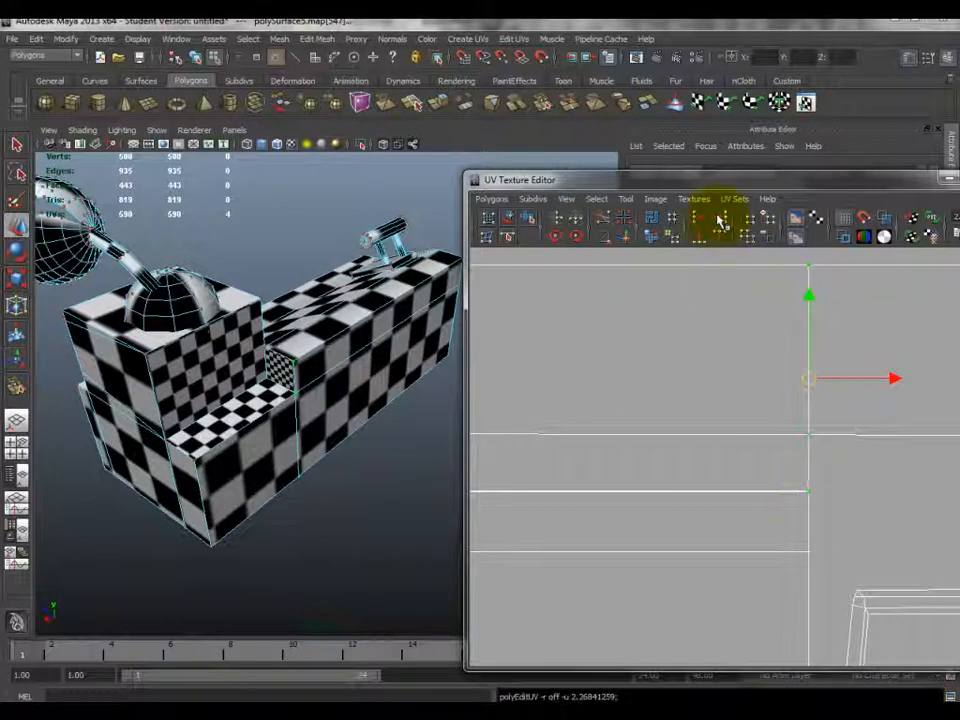
# - Select the long box's top side edge on the layout and sew the side-face shell to the main shell along it
pyautogui.keyDown('alt'); pyautogui.moveTo(788, 436); pyautogui.dragTo(725, 418, button='right'); pyautogui.keyUp('alt')
pyautogui.keyDown('alt'); pyautogui.moveTo(725, 418); pyautogui.dragTo(757, 429, button='middle'); pyautogui.keyUp('alt')
pyautogui.rightClick(665, 482)
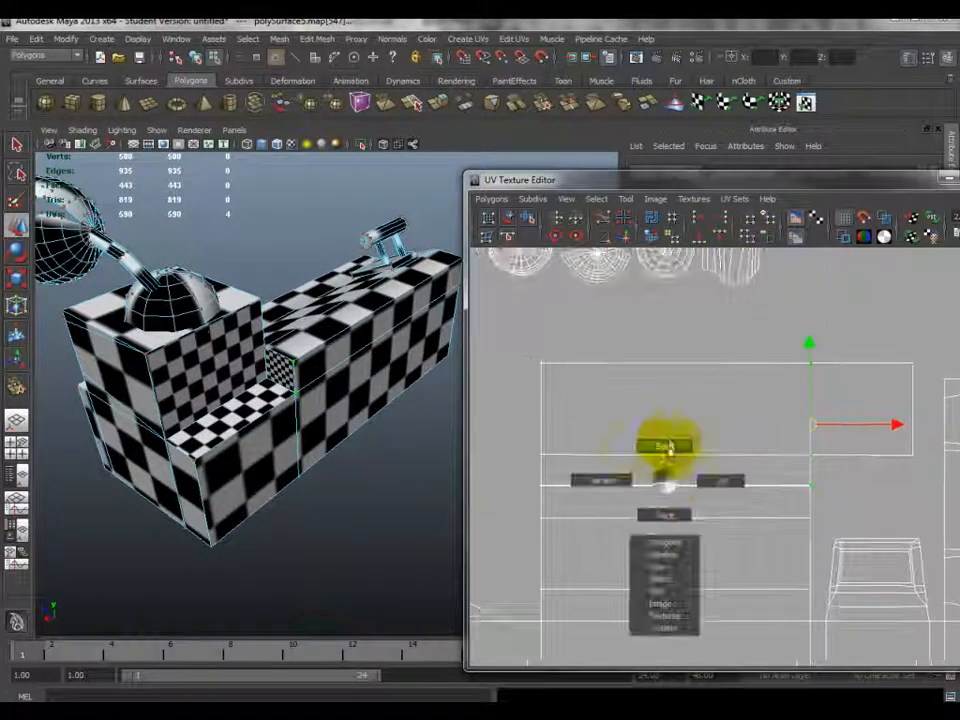
pyautogui.moveTo(665, 482); pyautogui.dragTo(658, 443, button='right')
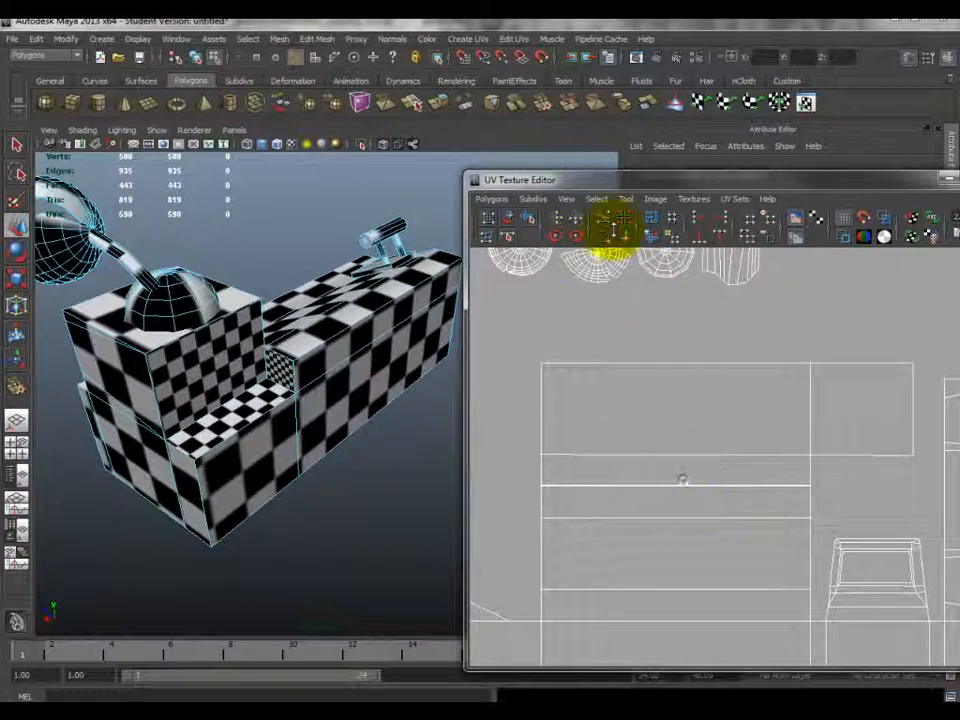
pyautogui.moveTo(666, 491); pyautogui.dragTo(667, 457, button='right')
pyautogui.click(674, 488)
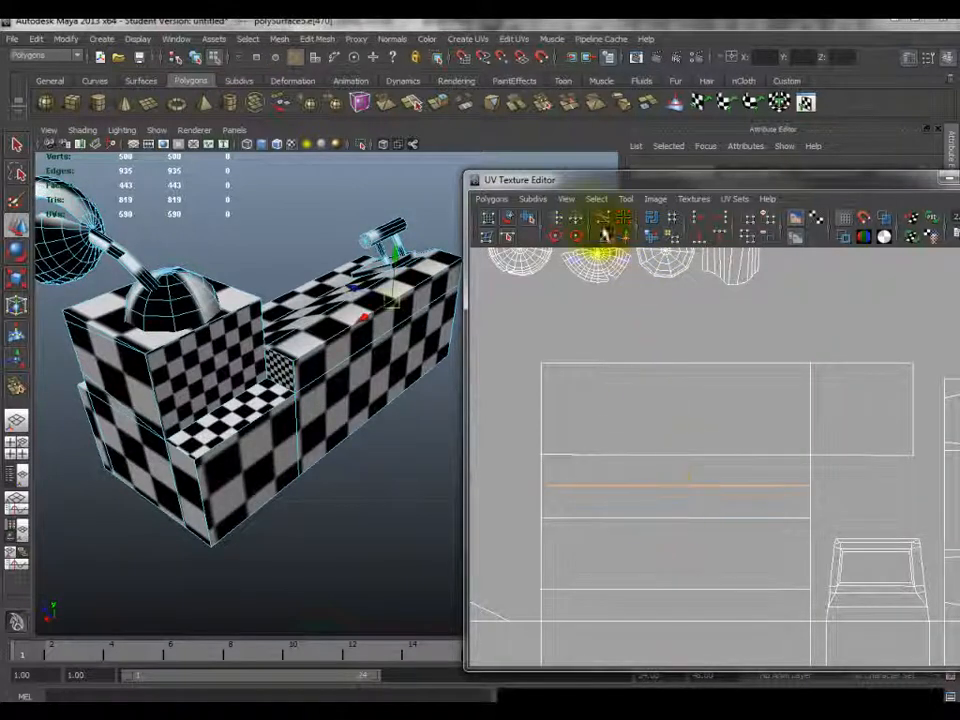
pyautogui.click(624, 233)
pyautogui.scroll(-4, 683, 418)
pyautogui.keyDown('alt'); pyautogui.moveTo(683, 414); pyautogui.dragTo(669, 412, button='middle'); pyautogui.keyUp('alt')
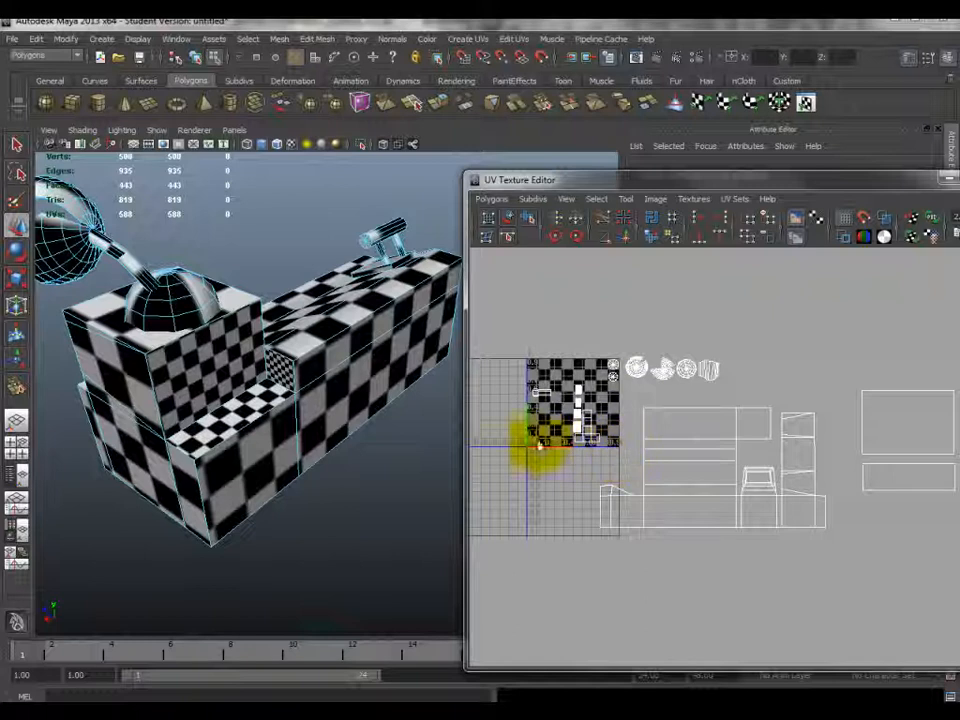
# - Select edges of the upper box's inner face and the long box's small end face to locate their counterparts on the layout
pyautogui.moveTo(885, 450); pyautogui.dragTo(866, 388, button='right')
pyautogui.click(919, 490)
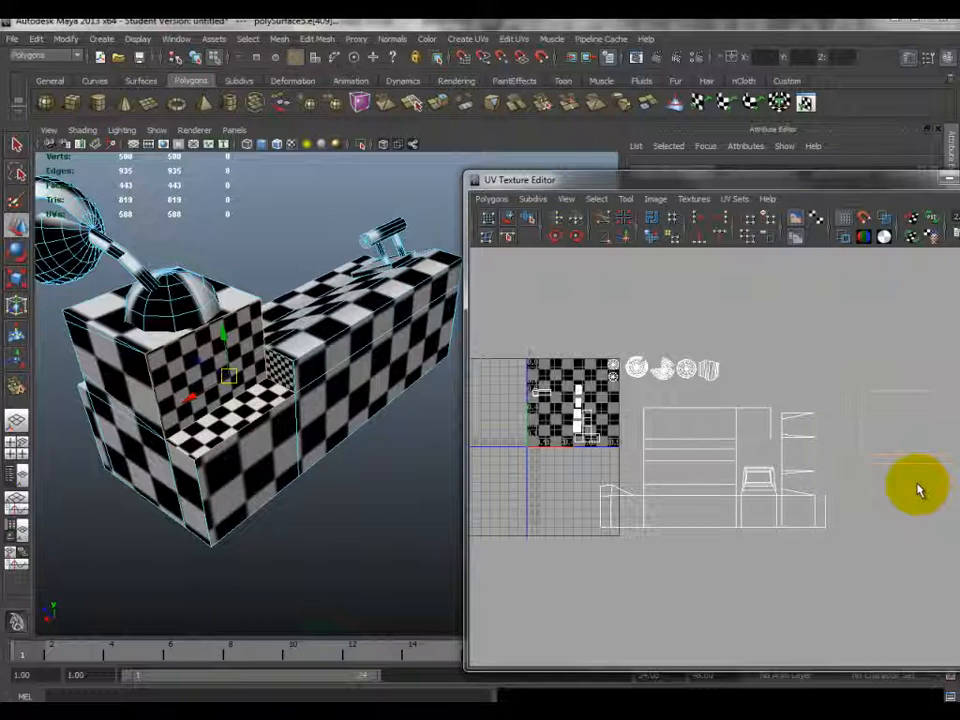
pyautogui.click(236, 318)
pyautogui.rightClick(237, 312)
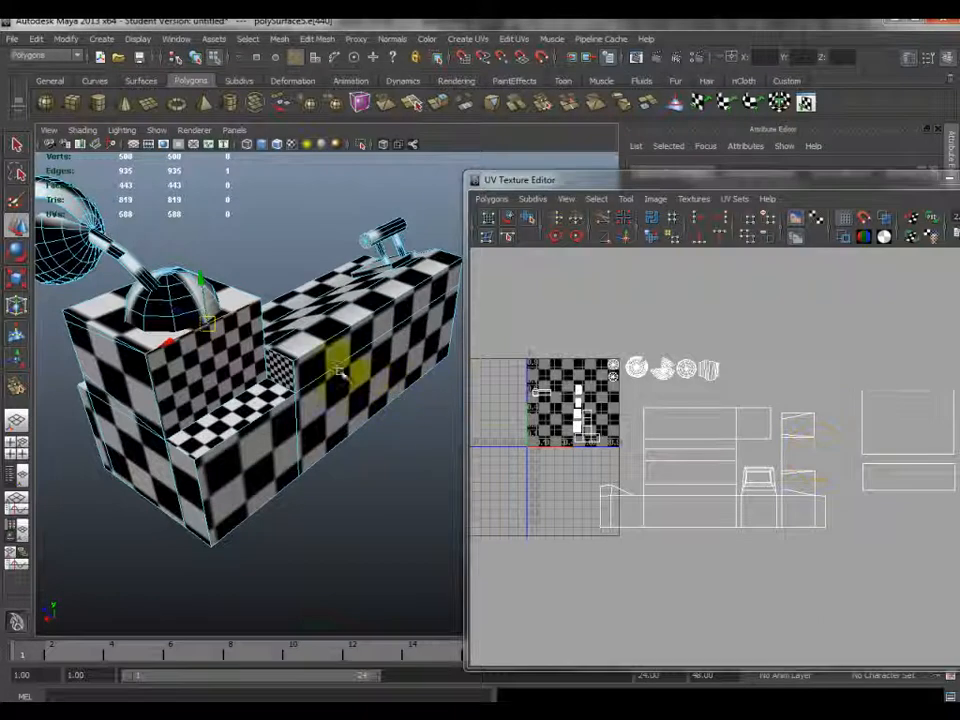
pyautogui.keyDown('alt'); pyautogui.moveTo(814, 386); pyautogui.dragTo(684, 369, button='middle'); pyautogui.keyUp('alt')
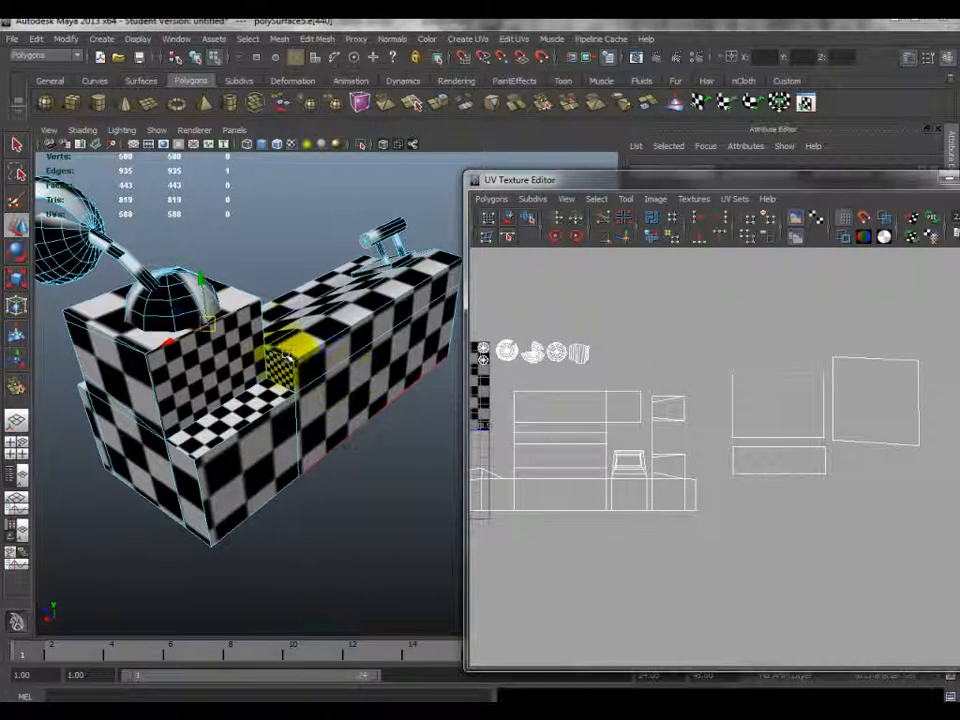
pyautogui.click(280, 368)
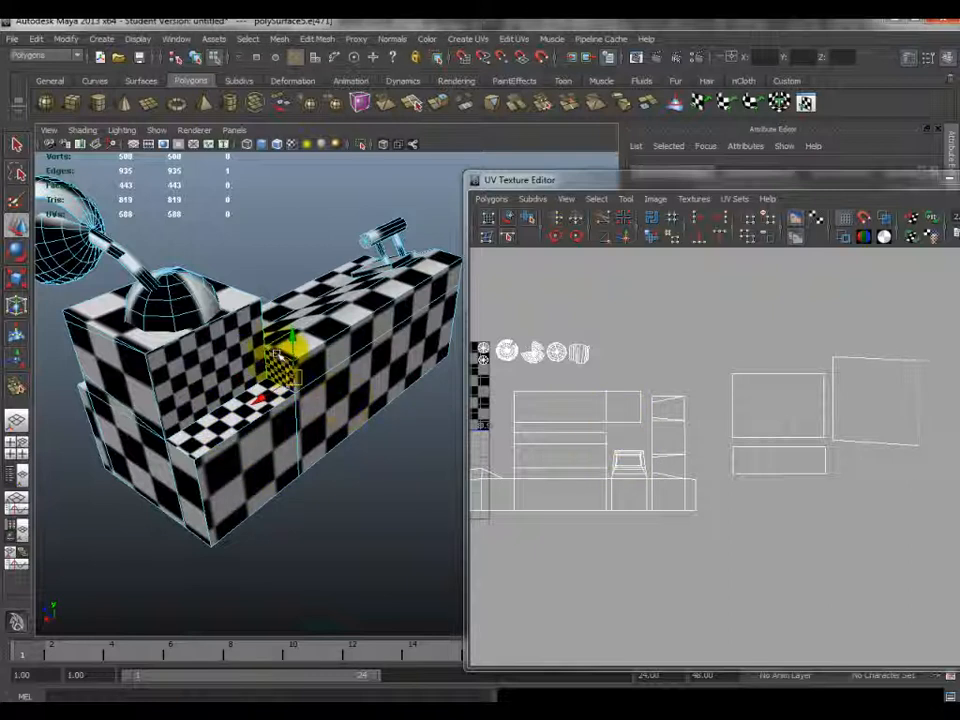
pyautogui.keyDown('alt'); pyautogui.moveTo(205, 372); pyautogui.dragTo(340, 400); pyautogui.keyUp('alt')
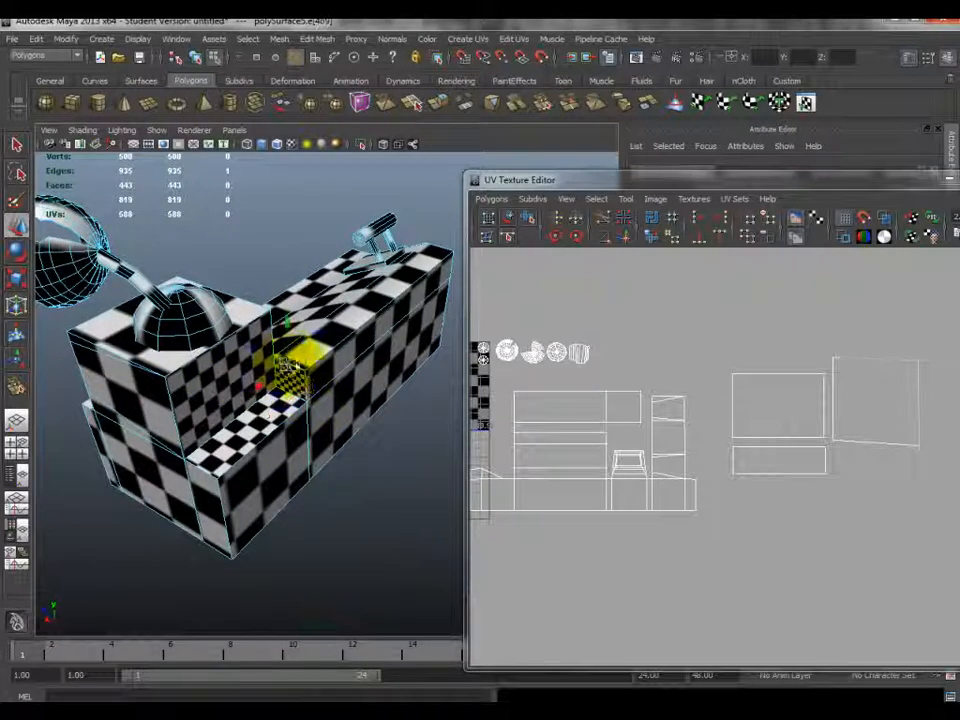
pyautogui.scroll(3, 312, 380)
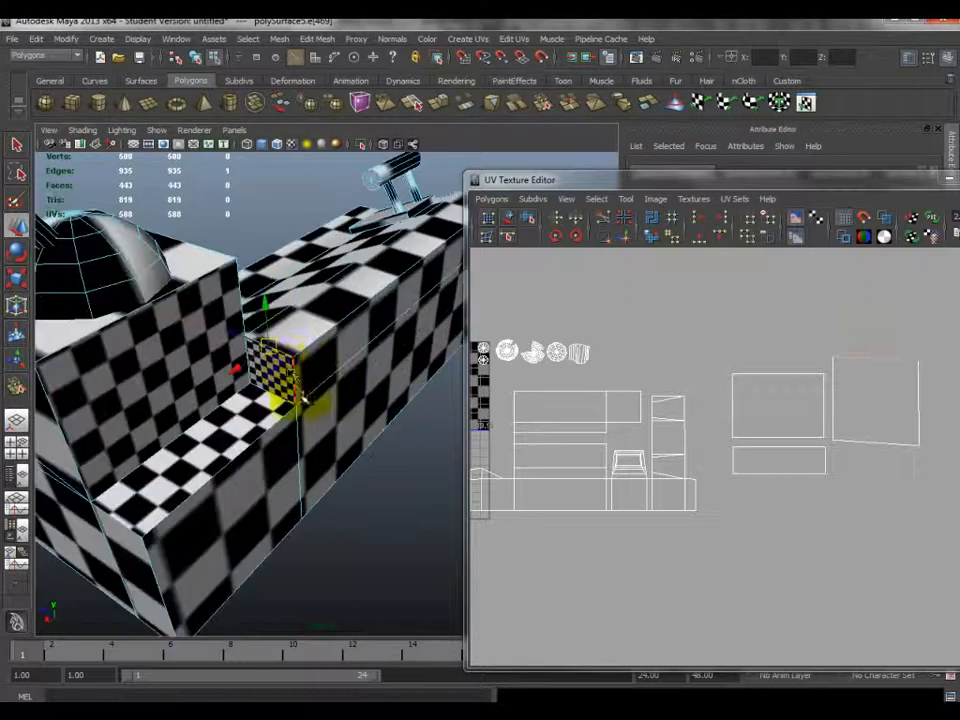
pyautogui.keyDown('alt'); pyautogui.moveTo(303, 423); pyautogui.dragTo(380, 465); pyautogui.keyUp('alt')
# - Select the whole UV shell of the small end face and move it over the main box layout
pyautogui.moveTo(851, 375)
pyautogui.mouseDown(button='right')
pyautogui.moveTo(872, 380)
pyautogui.moveTo(840, 357)
pyautogui.mouseUp(button='right')
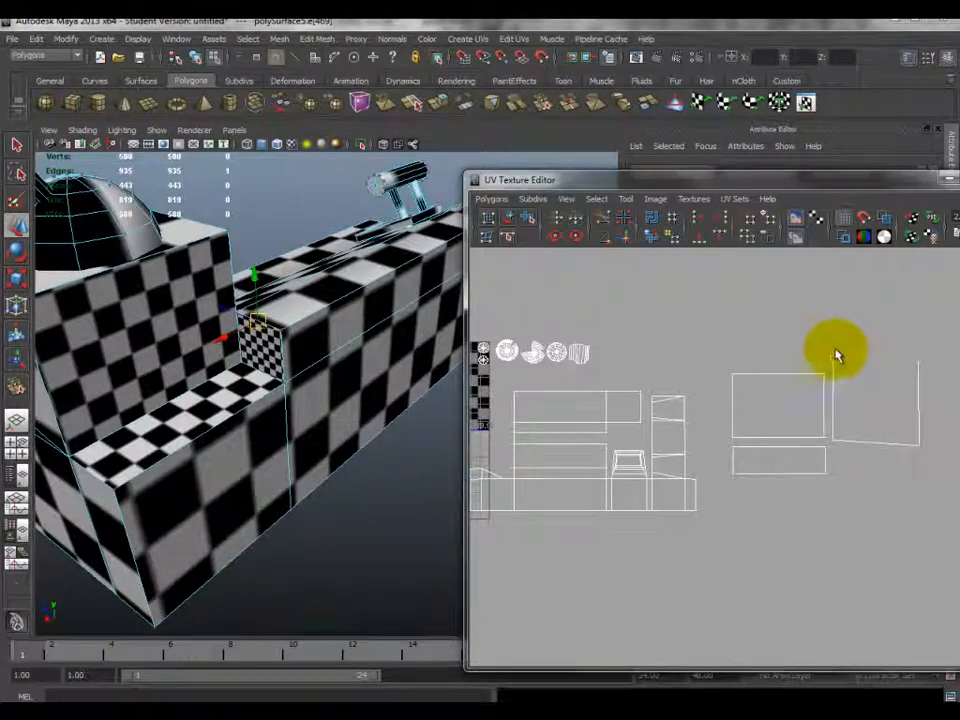
pyautogui.moveTo(826, 350); pyautogui.dragTo(903, 477)
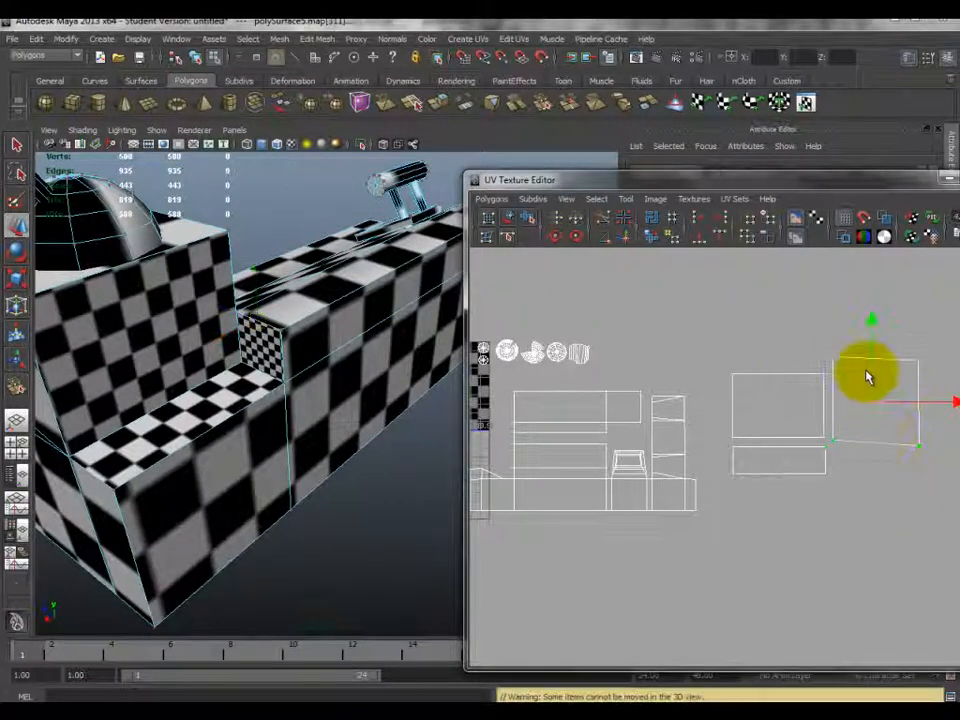
pyautogui.hotkey('ctrl', 'z')
pyautogui.moveTo(827, 350); pyautogui.dragTo(855, 387)
pyautogui.keyDown('ctrl'); pyautogui.moveTo(833, 356); pyautogui.dragTo(866, 349, button='right'); pyautogui.keyUp('ctrl')
pyautogui.moveTo(882, 420); pyautogui.dragTo(643, 450)
pyautogui.keyDown('alt'); pyautogui.moveTo(643, 450); pyautogui.dragTo(658, 446, button='middle'); pyautogui.keyUp('alt')
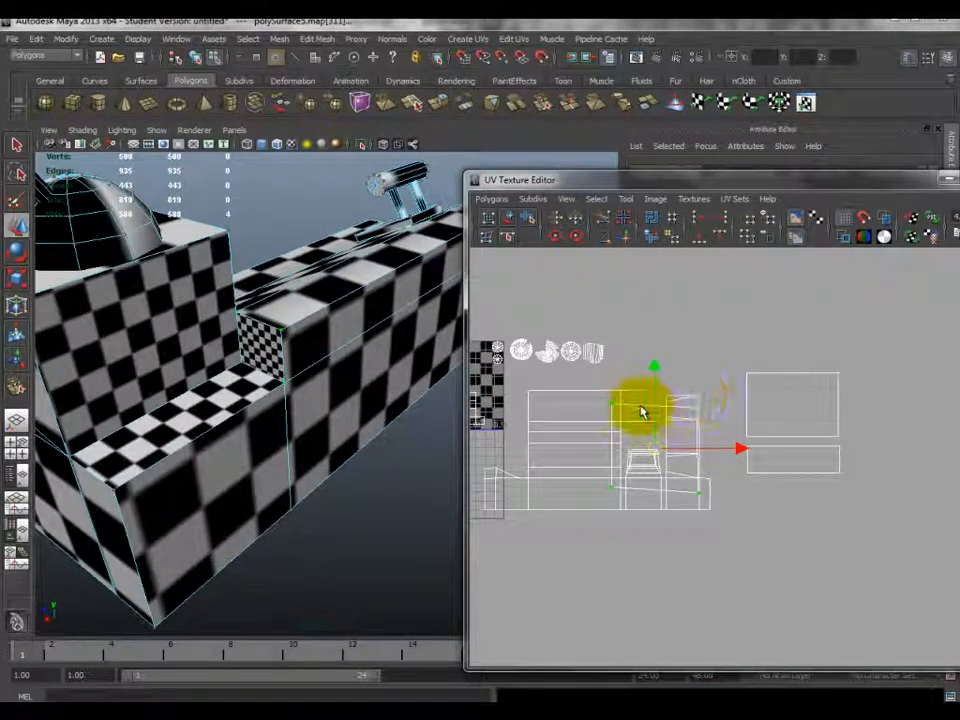
# - Scale the small end face's shell down to a small square in the gap above the trapezoid shell
pyautogui.press('r')
pyautogui.moveTo(666, 448); pyautogui.dragTo(587, 497)
pyautogui.hotkey('ctrl', 'z')
pyautogui.press('w')
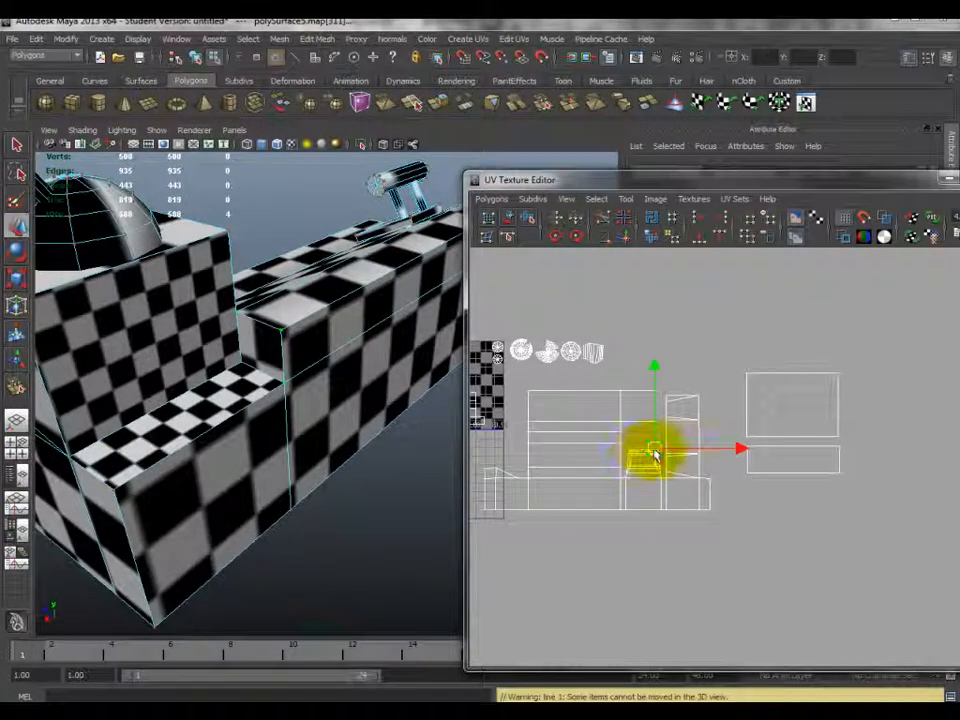
pyautogui.scroll(6, 638, 442)
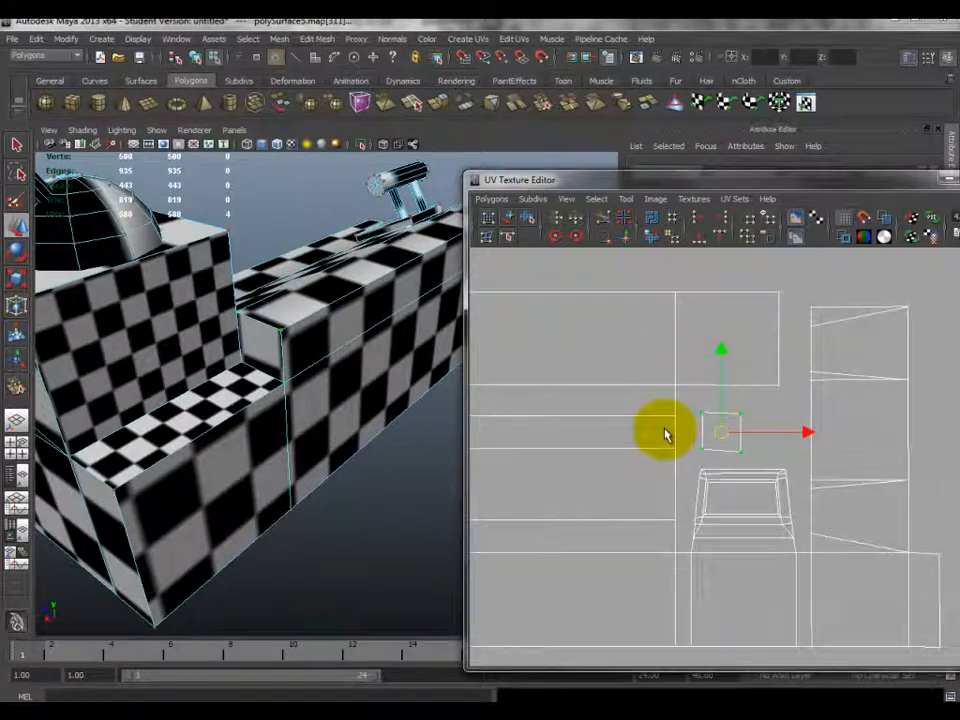
# - Check the end face's top edge, then rotate its shell a quarter turn counterclockwise and place it against the end of the adjacent strip
pyautogui.click(681, 433)
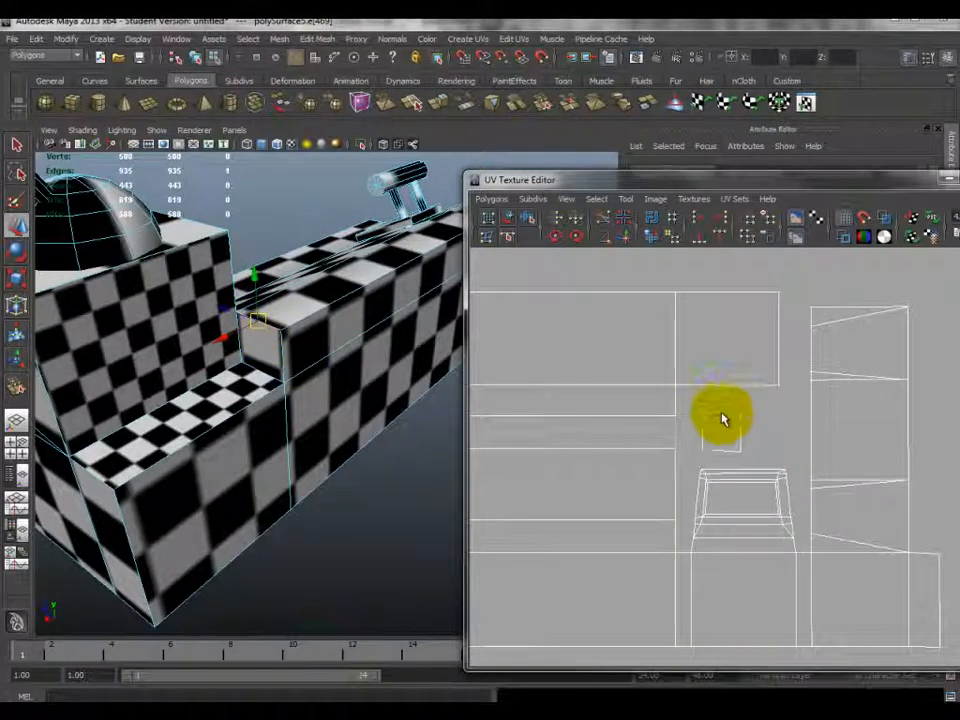
pyautogui.moveTo(730, 424); pyautogui.dragTo(697, 409, button='right')
pyautogui.moveTo(690, 400); pyautogui.dragTo(762, 461)
pyautogui.click(553, 237)
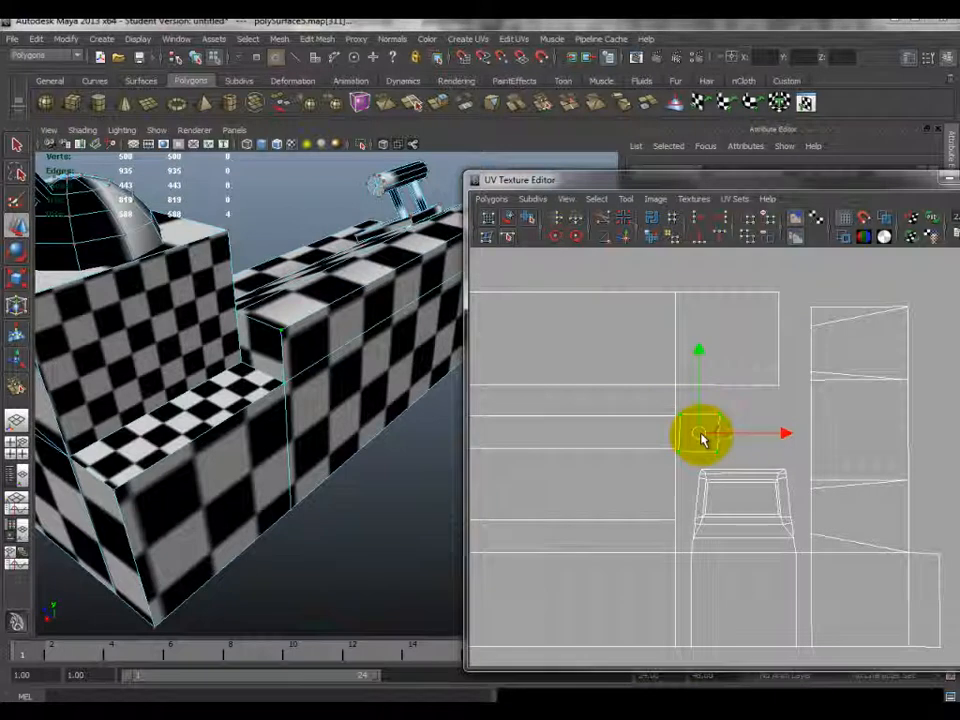
# - Scale the small end face's shell down to match the adjacent strip's height and place it against the strip's end
pyautogui.scroll(5, 701, 439)
pyautogui.scroll(1, 778, 447)
pyautogui.keyDown('alt'); pyautogui.moveTo(701, 425); pyautogui.dragTo(741, 438, button='middle'); pyautogui.keyUp('alt')
pyautogui.scroll(2, 742, 432)
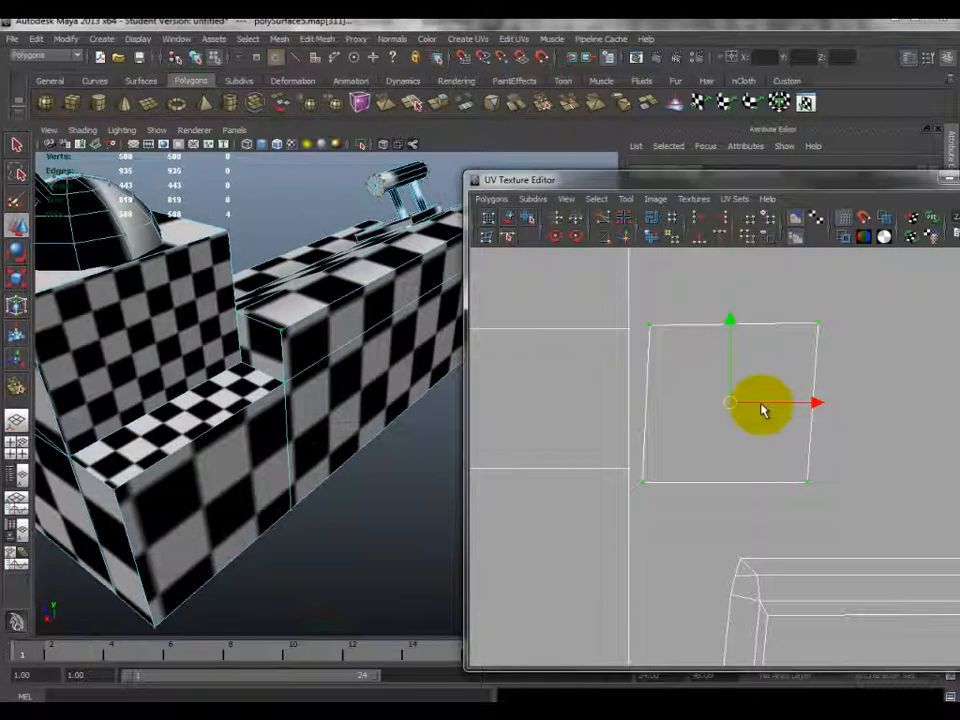
pyautogui.press('r')
pyautogui.moveTo(733, 405); pyautogui.dragTo(708, 402)
pyautogui.press('w')
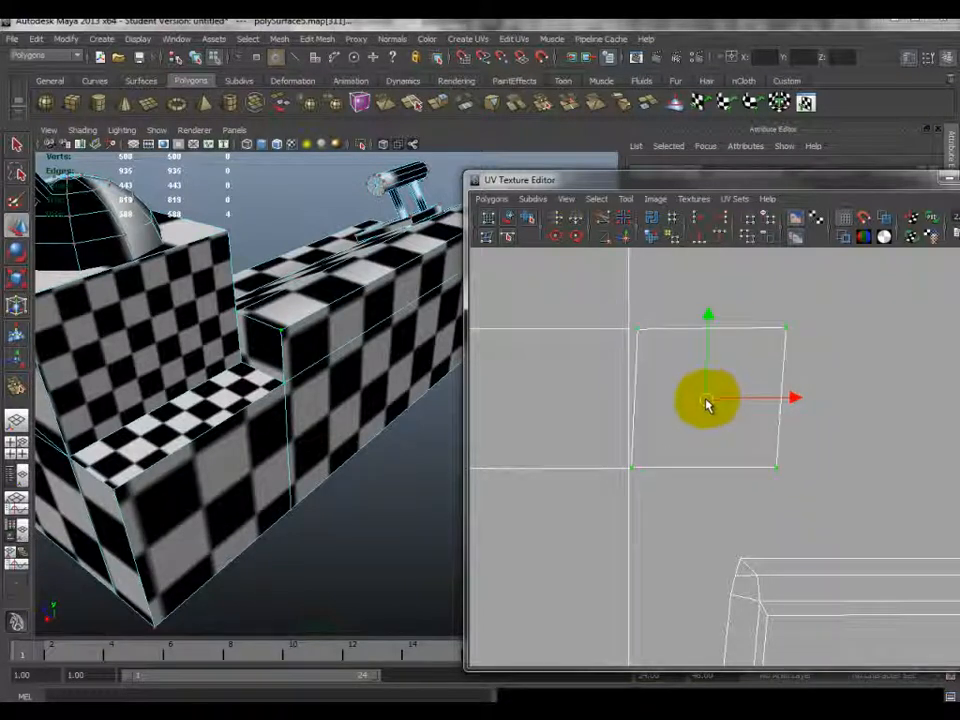
# - Align the end face's bottom and top UVs vertically with the strip's bottom and top edges
pyautogui.moveTo(613, 456); pyautogui.dragTo(793, 506)
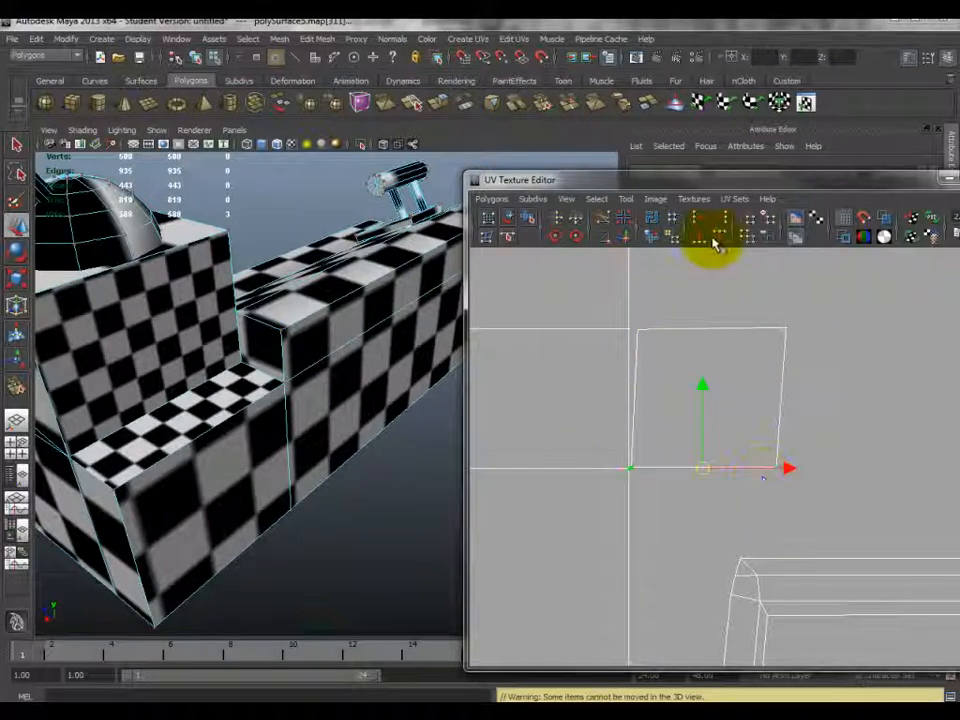
pyautogui.click(703, 240)
pyautogui.moveTo(609, 302); pyautogui.dragTo(810, 346)
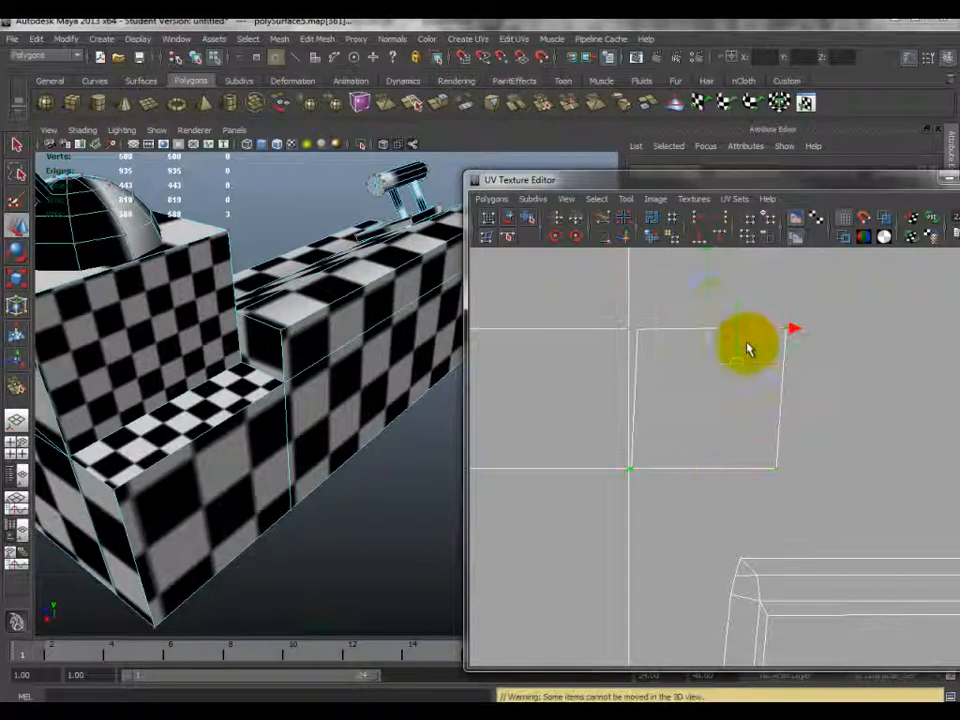
pyautogui.click(712, 240)
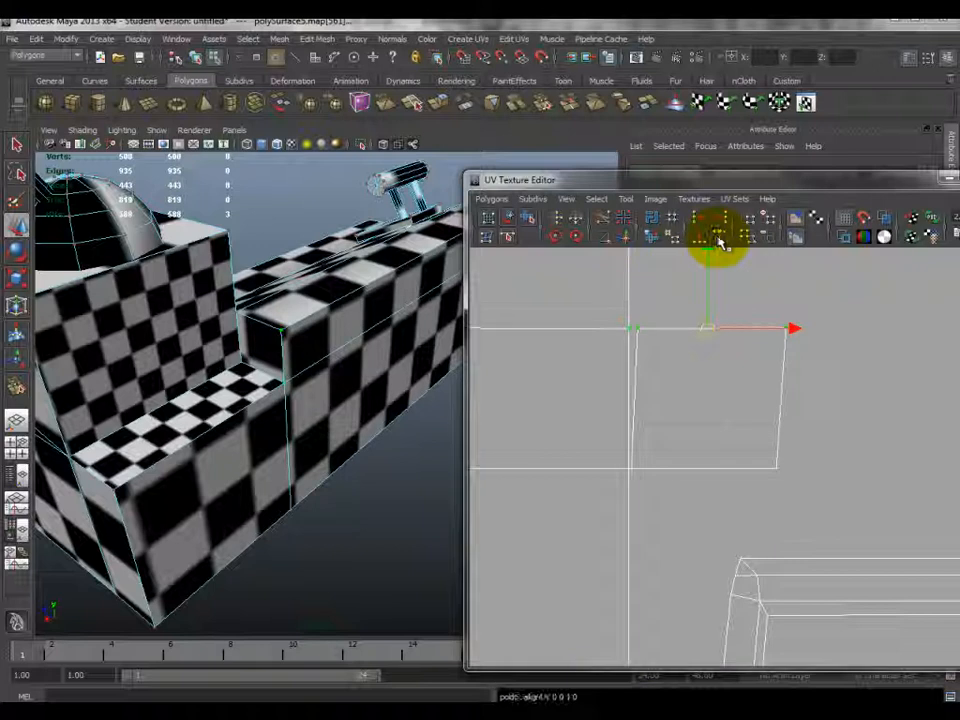
# - Align the end face's inner corner UVs horizontally with the strip's end at both the top and bottom corners
pyautogui.moveTo(615, 315); pyautogui.dragTo(678, 345)
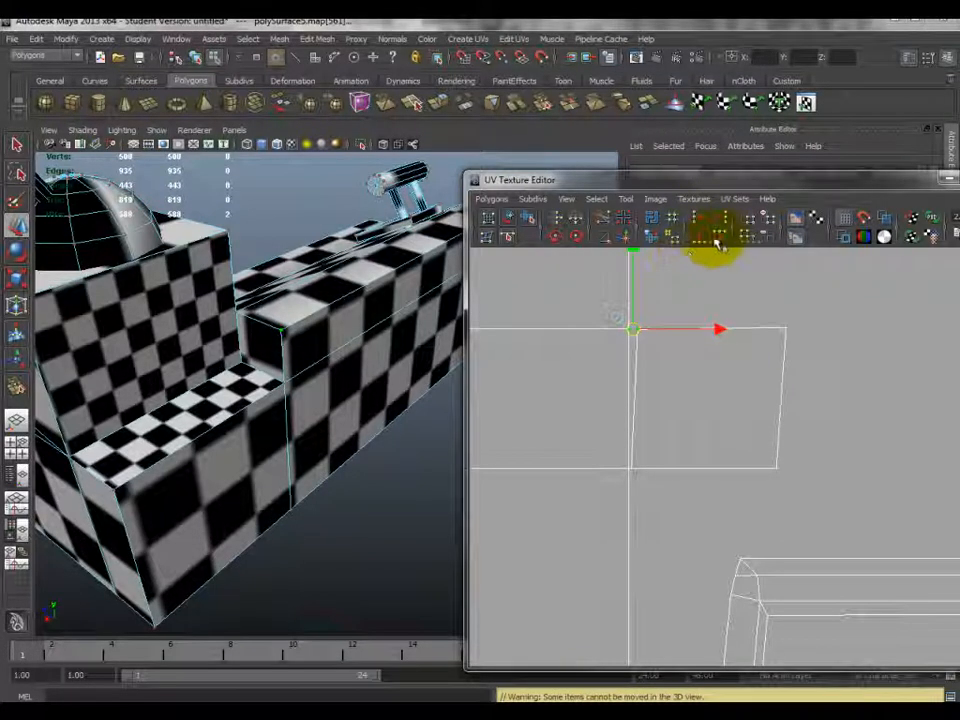
pyautogui.click(719, 239)
pyautogui.click(671, 352)
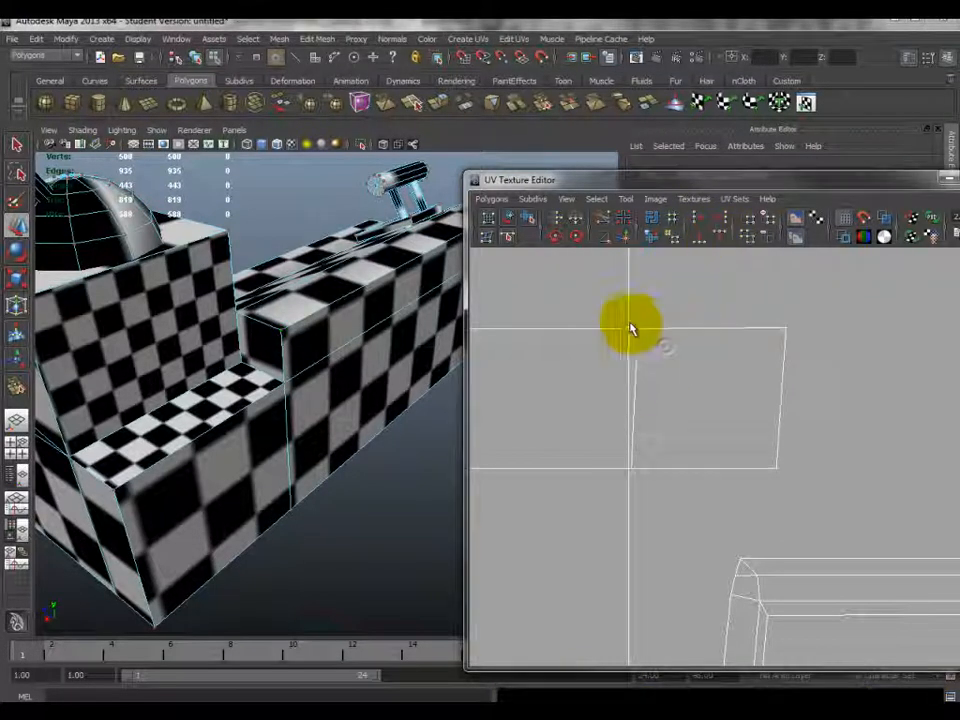
pyautogui.moveTo(625, 330); pyautogui.dragTo(686, 358)
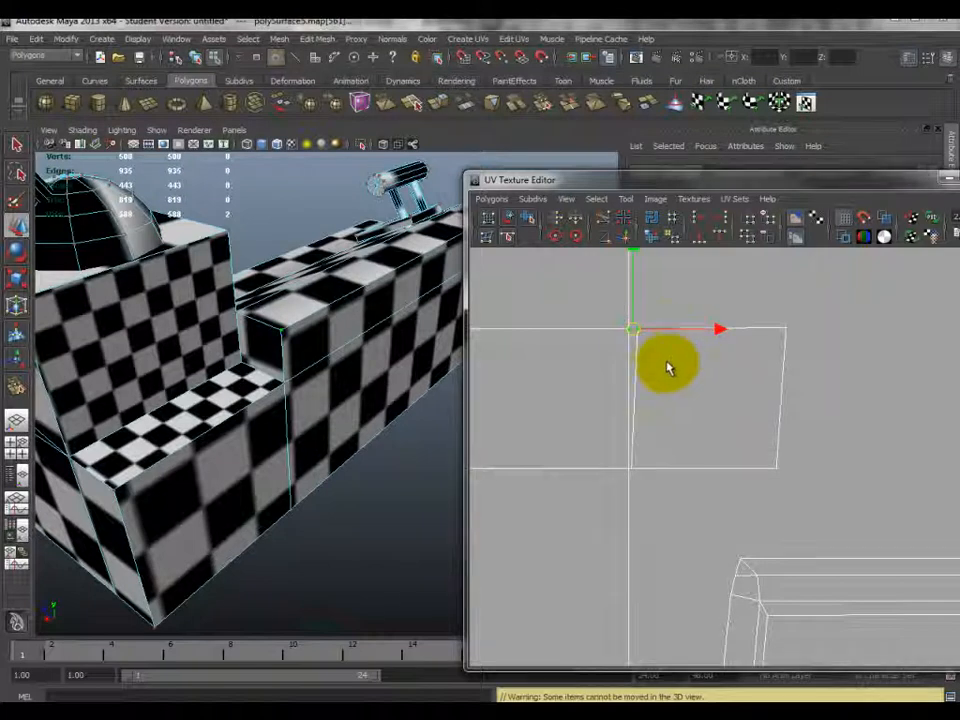
pyautogui.click(699, 218)
pyautogui.moveTo(594, 442); pyautogui.dragTo(656, 490)
pyautogui.click(699, 219)
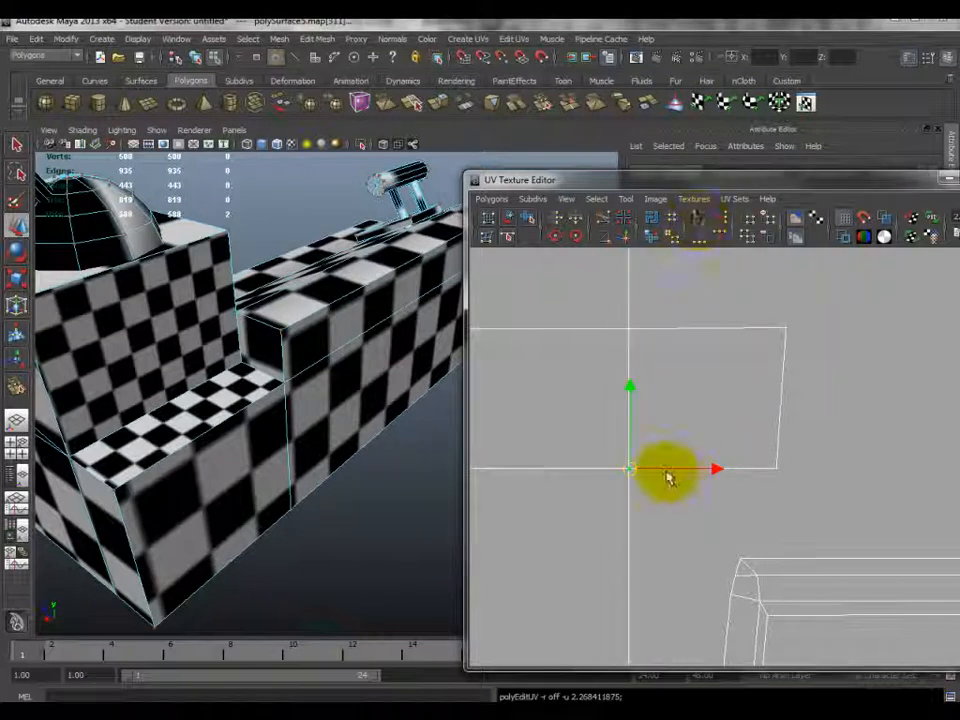
# - Sew the small end face to the strip along their shared edge with Move and Sew
pyautogui.click(608, 358)
pyautogui.moveTo(604, 353); pyautogui.dragTo(601, 328, button='right')
pyautogui.moveTo(649, 369); pyautogui.dragTo(611, 266)
pyautogui.click(625, 236)
pyautogui.scroll(-3, 652, 365)
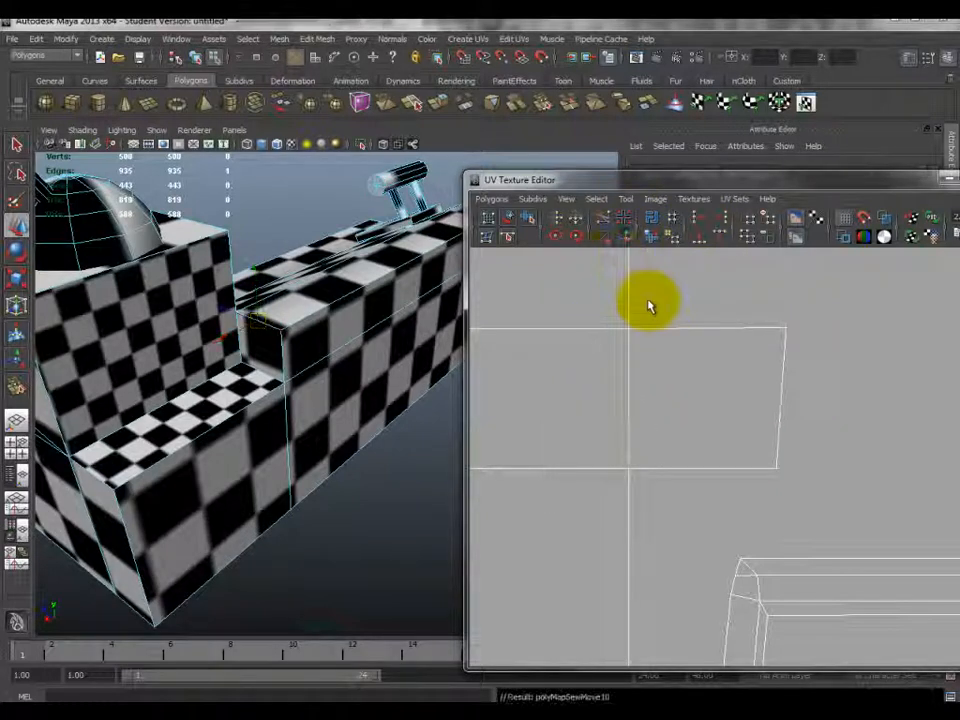
pyautogui.scroll(-2, 720, 484)
pyautogui.keyDown('alt'); pyautogui.moveTo(742, 487); pyautogui.dragTo(679, 439, button='middle'); pyautogui.keyUp('alt')
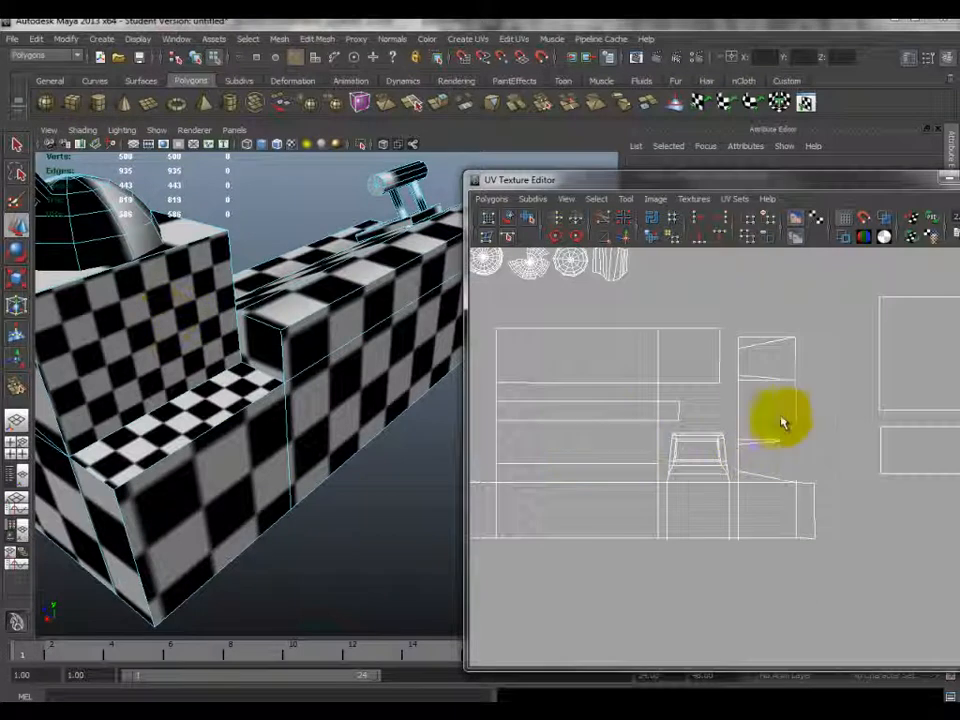
pyautogui.scroll(-2, 800, 413)
# - Select edges of the upper box's inner face and the ledge below it to locate their shells on the layout
pyautogui.moveTo(139, 321); pyautogui.dragTo(178, 242, button='right')
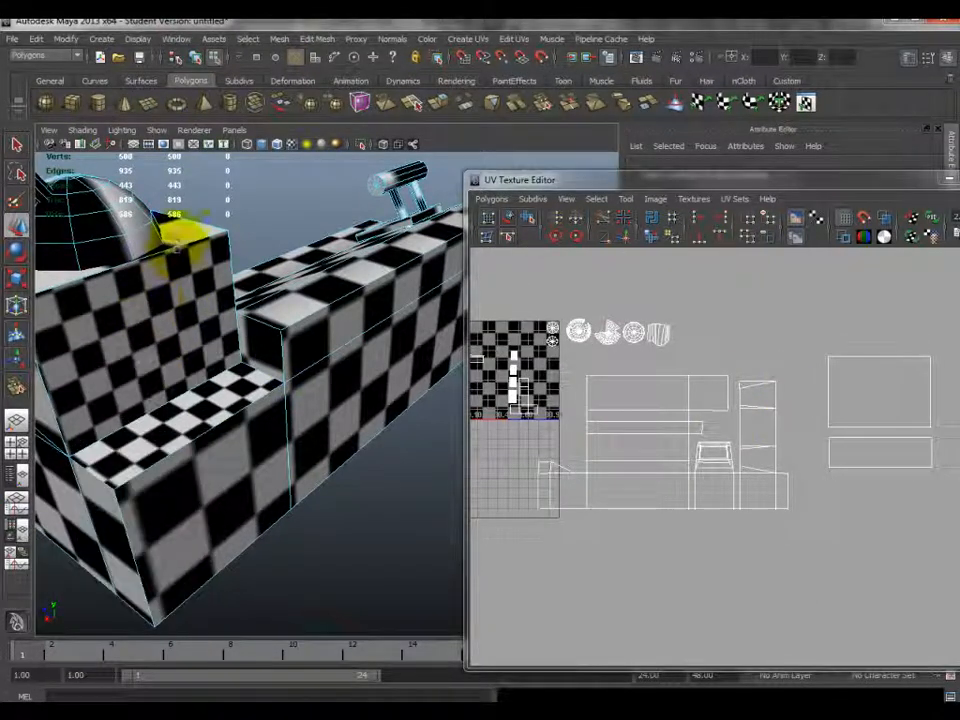
pyautogui.click(181, 249)
pyautogui.scroll(-1, 786, 553)
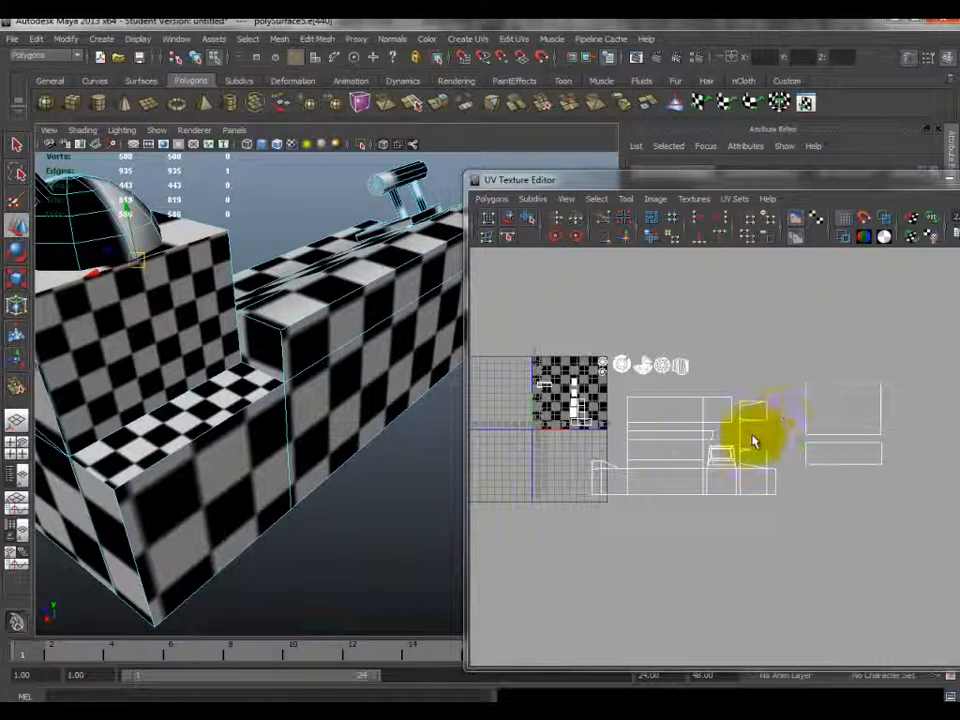
pyautogui.keyDown('alt'); pyautogui.moveTo(225, 336); pyautogui.dragTo(245, 355); pyautogui.keyUp('alt')
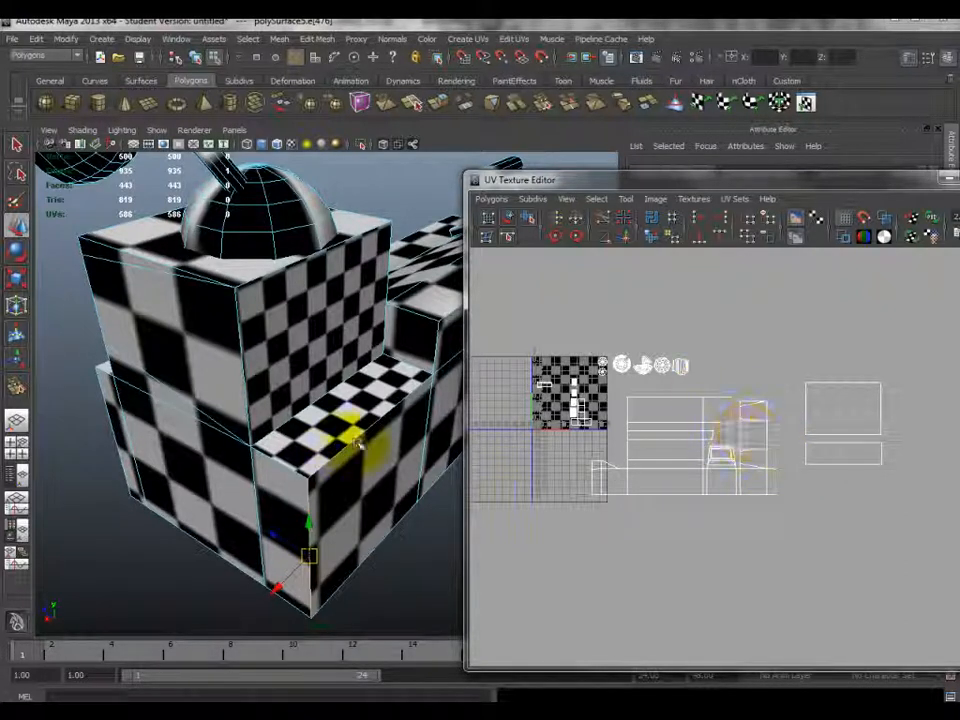
pyautogui.click(316, 401)
pyautogui.click(345, 448)
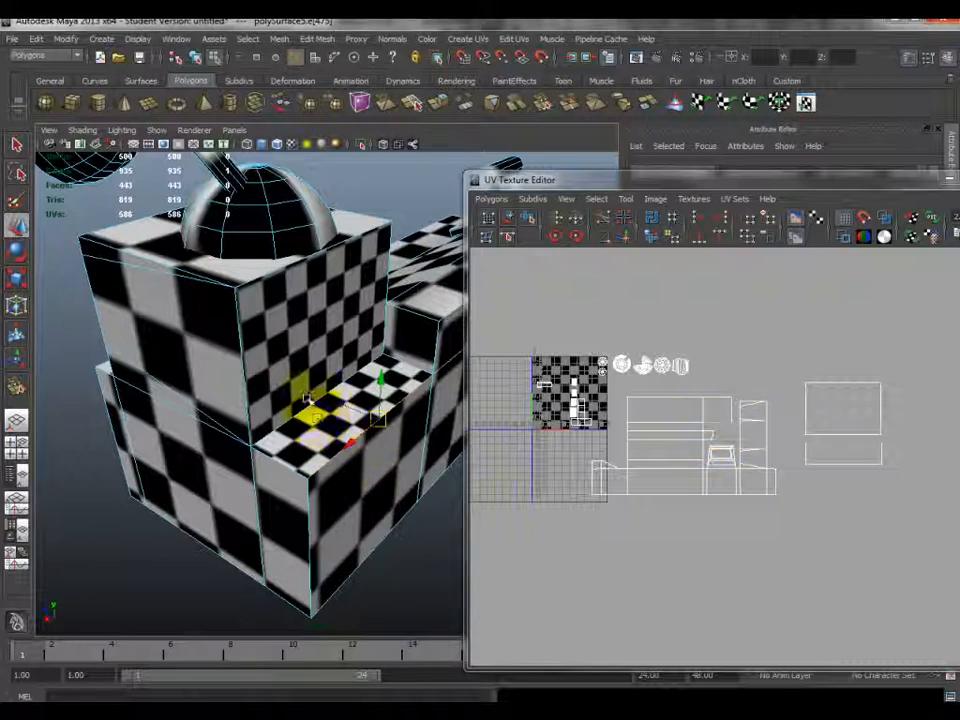
pyautogui.moveTo(846, 381); pyautogui.dragTo(838, 443)
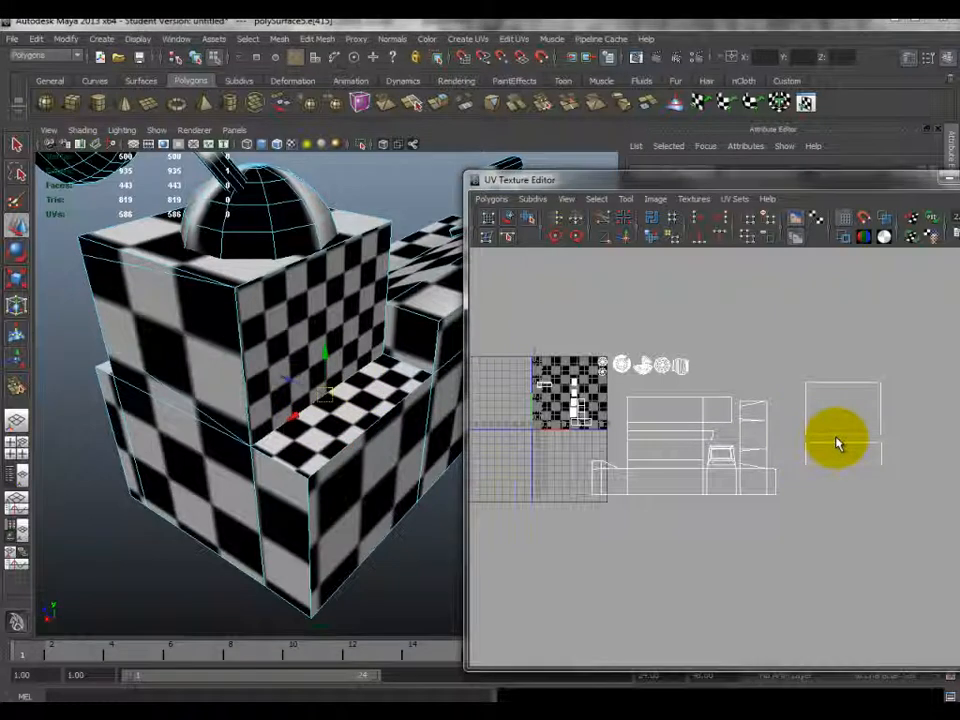
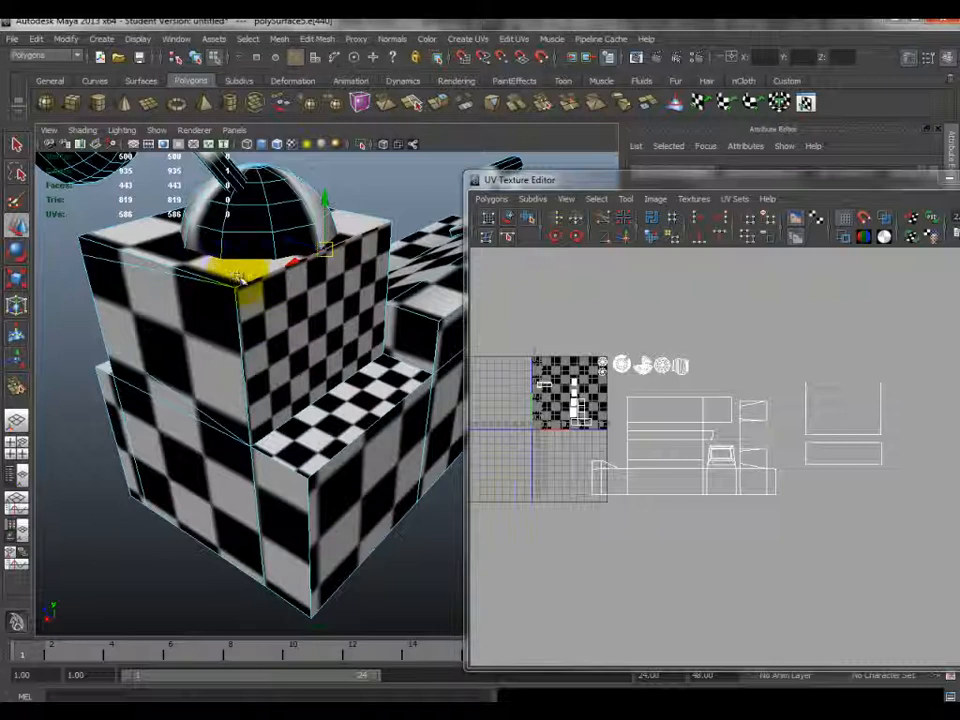
# - Rotate the large rectangular shell a quarter turn counterclockwise, scale it down and move it beside the column of box faces
pyautogui.scroll(3, 800, 387)
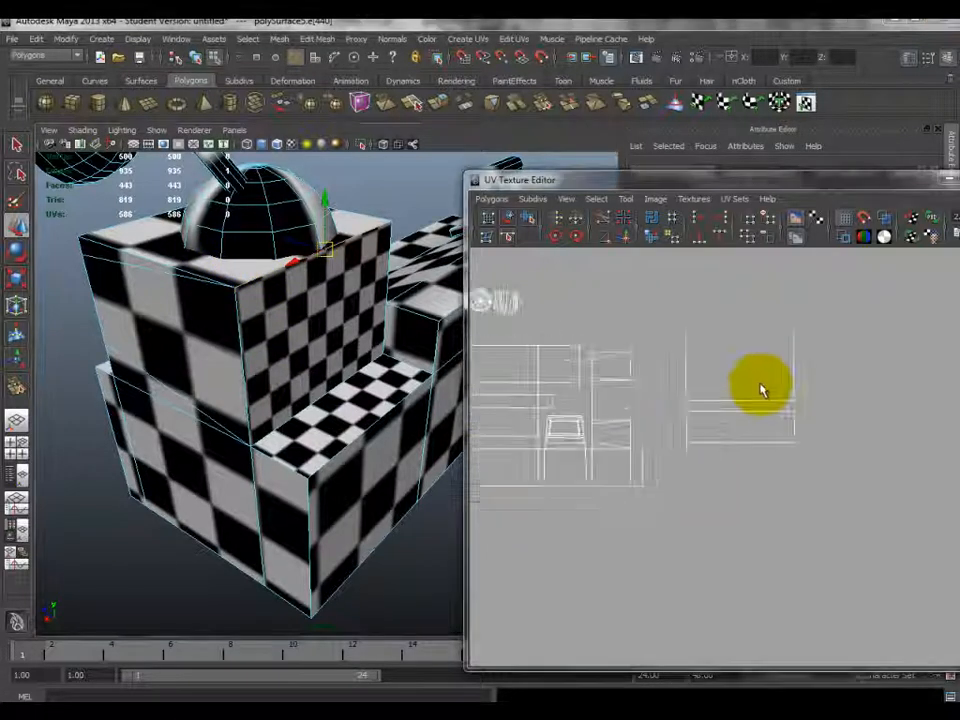
pyautogui.moveTo(712, 352); pyautogui.dragTo(767, 350, button='right')
pyautogui.moveTo(666, 328); pyautogui.dragTo(868, 424)
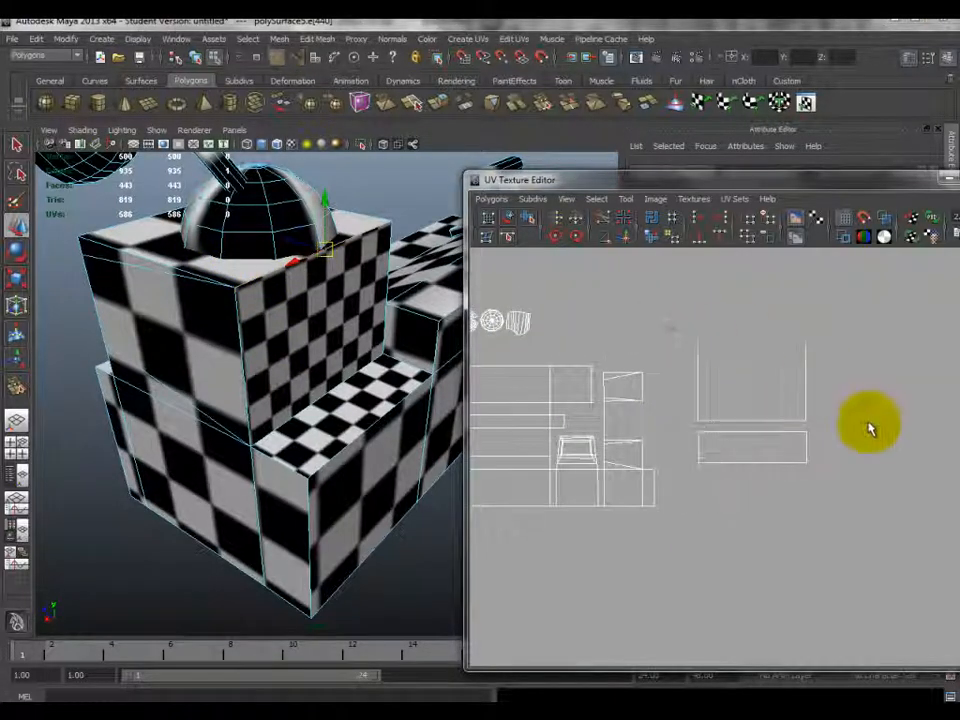
pyautogui.click(561, 238)
pyautogui.click(561, 238)
pyautogui.moveTo(765, 375); pyautogui.dragTo(699, 416)
pyautogui.scroll(4, 692, 417)
pyautogui.press('r')
pyautogui.moveTo(641, 365); pyautogui.dragTo(606, 403)
pyautogui.press('w')
pyautogui.moveTo(643, 369); pyautogui.dragTo(588, 386)
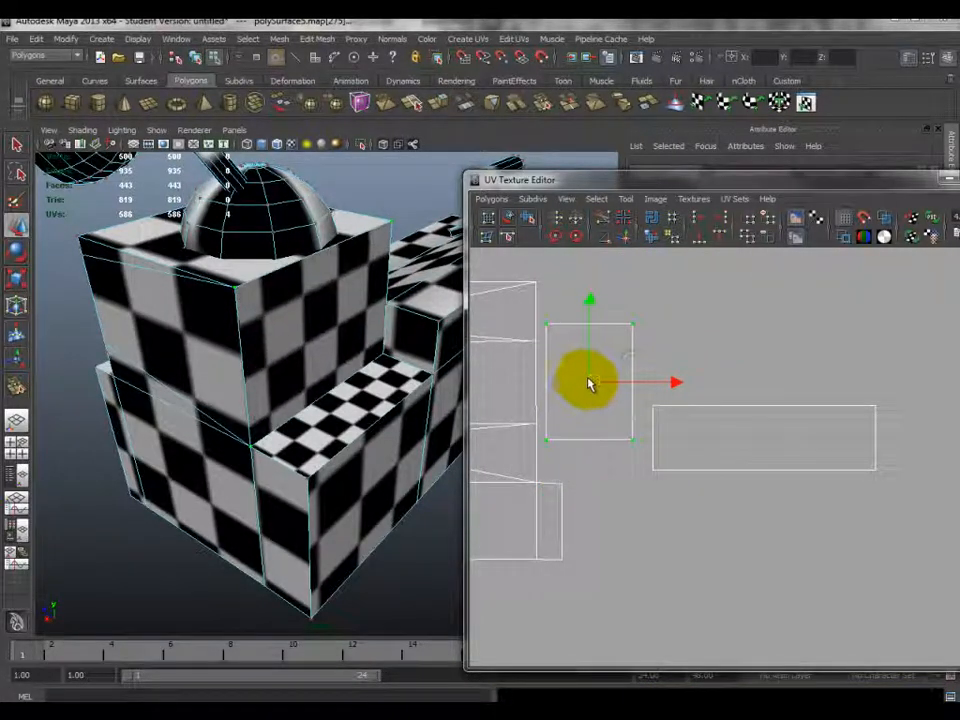
# - Fine-scale the rectangular shell to the height of the column's middle face and place it against that face's outer edge
pyautogui.keyDown('alt'); pyautogui.moveTo(588, 386); pyautogui.dragTo(761, 386, button='middle'); pyautogui.keyUp('alt')
pyautogui.scroll(2, 752, 405)
pyautogui.press('r')
pyautogui.moveTo(740, 405); pyautogui.dragTo(716, 403)
pyautogui.press('w')
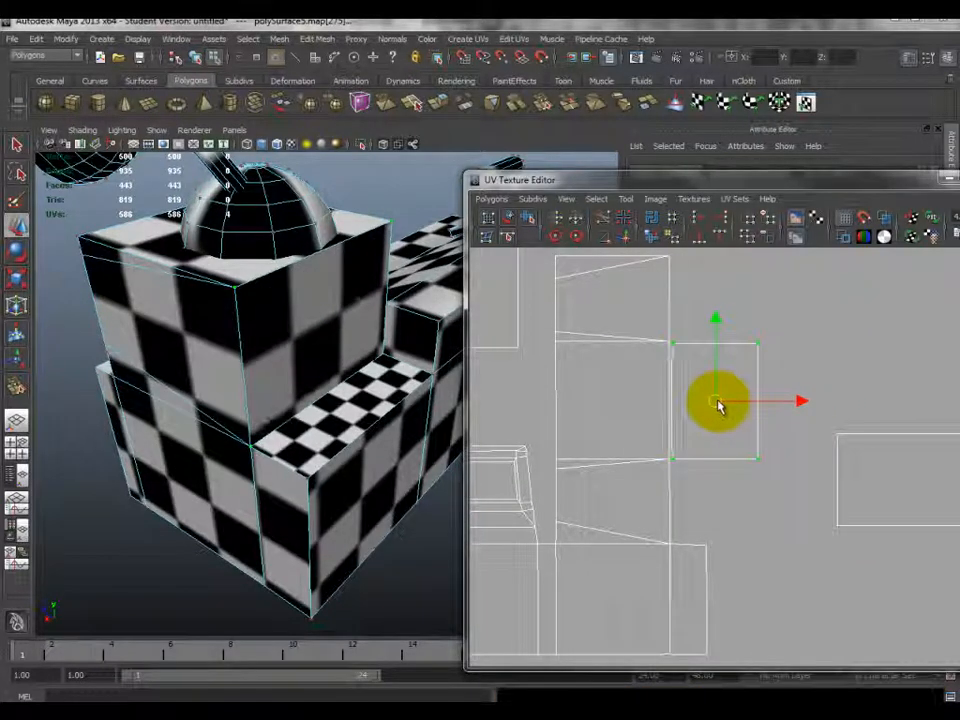
pyautogui.scroll(2, 700, 405)
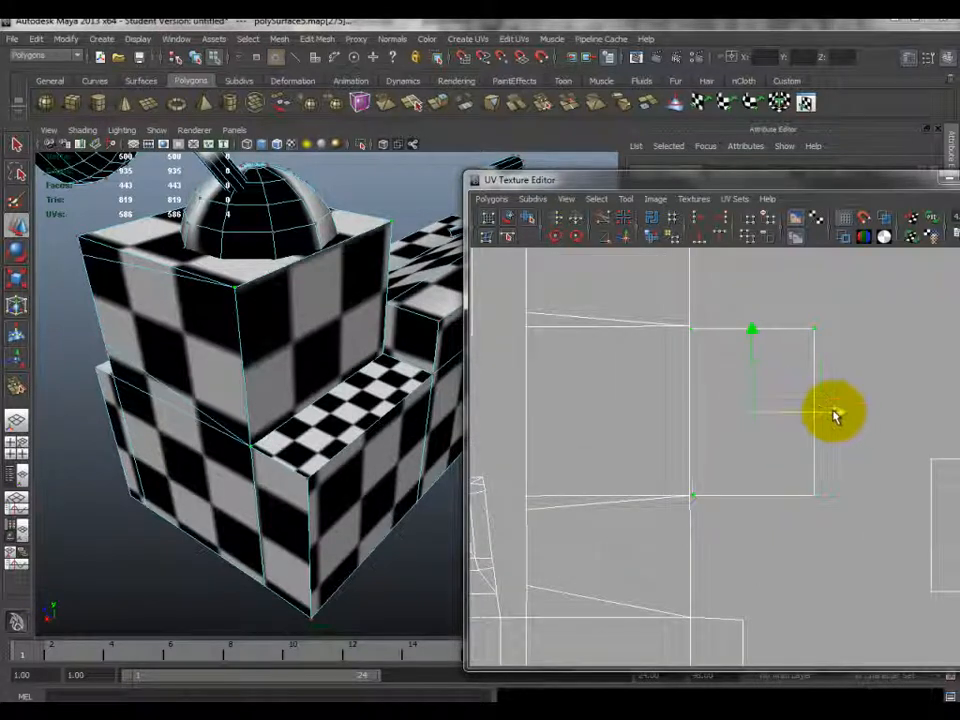
pyautogui.scroll(1, 732, 412)
# - Align the rectangular shell's top and bottom UVs vertically with the corresponding corners of the column's middle face
pyautogui.moveTo(703, 347); pyautogui.dragTo(800, 343, button='right')
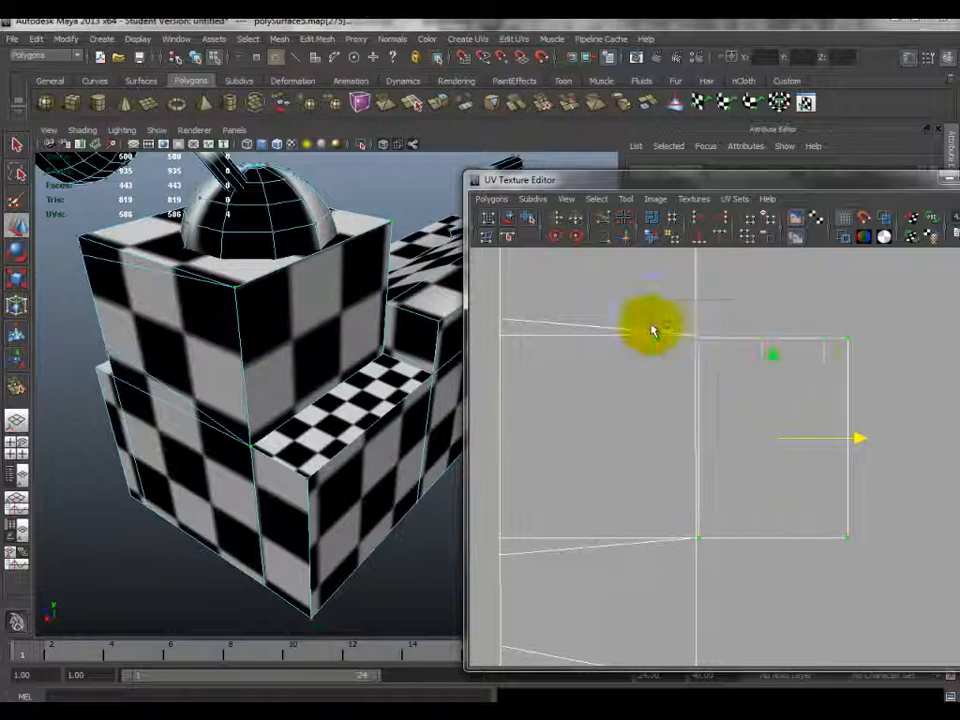
pyautogui.moveTo(868, 365); pyautogui.dragTo(688, 264)
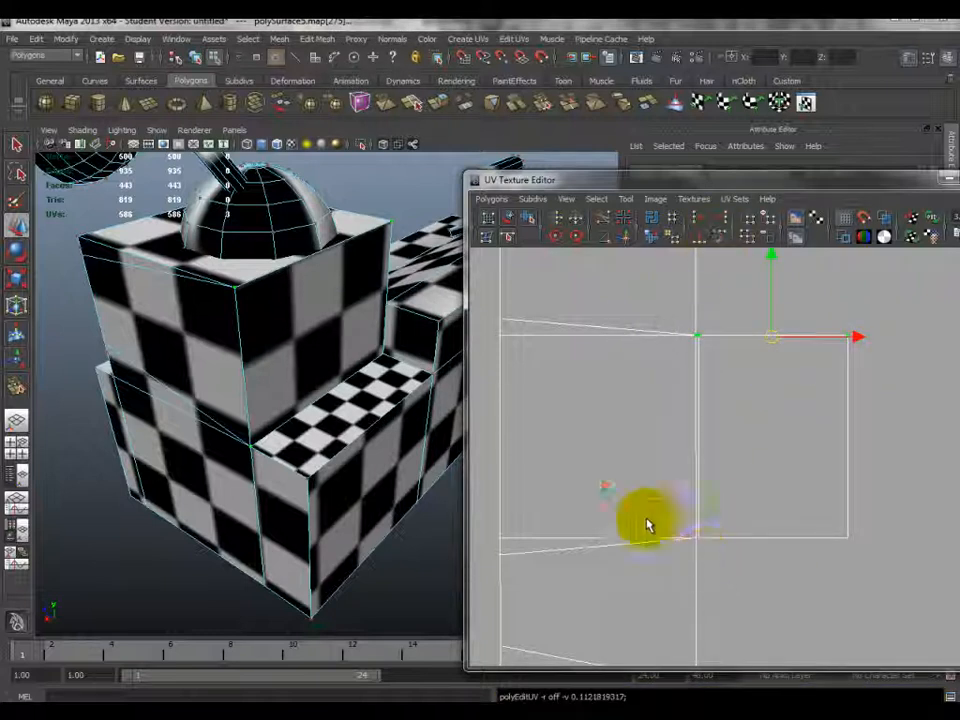
pyautogui.moveTo(682, 518); pyautogui.dragTo(911, 579)
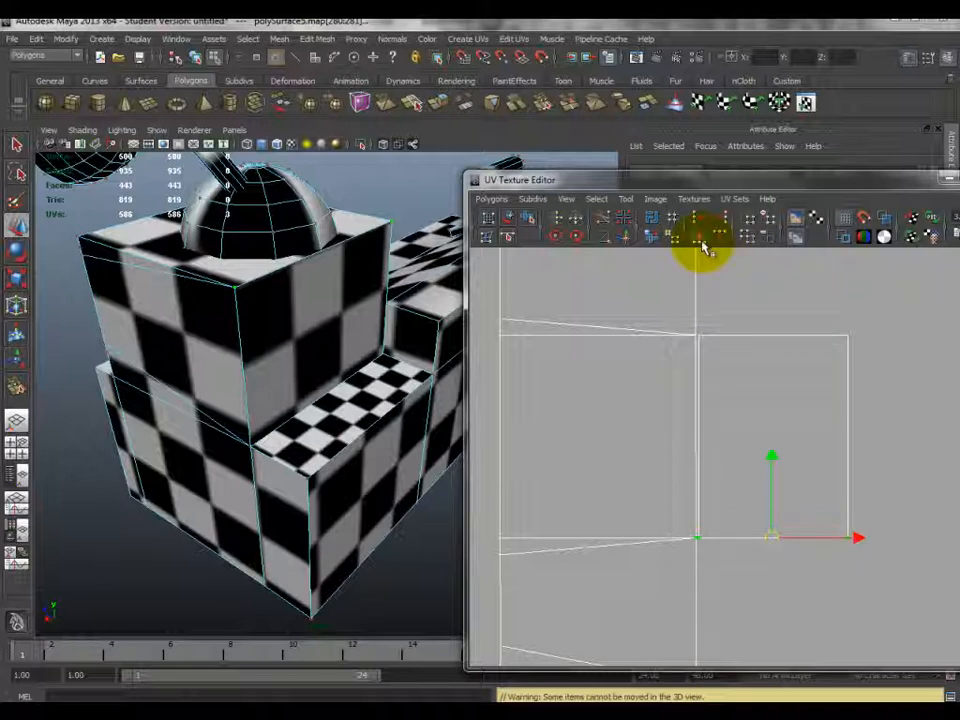
# - Align the rectangular shell's inner top and bottom corner UVs horizontally with the column's outer edge
pyautogui.moveTo(680, 348); pyautogui.dragTo(735, 310)
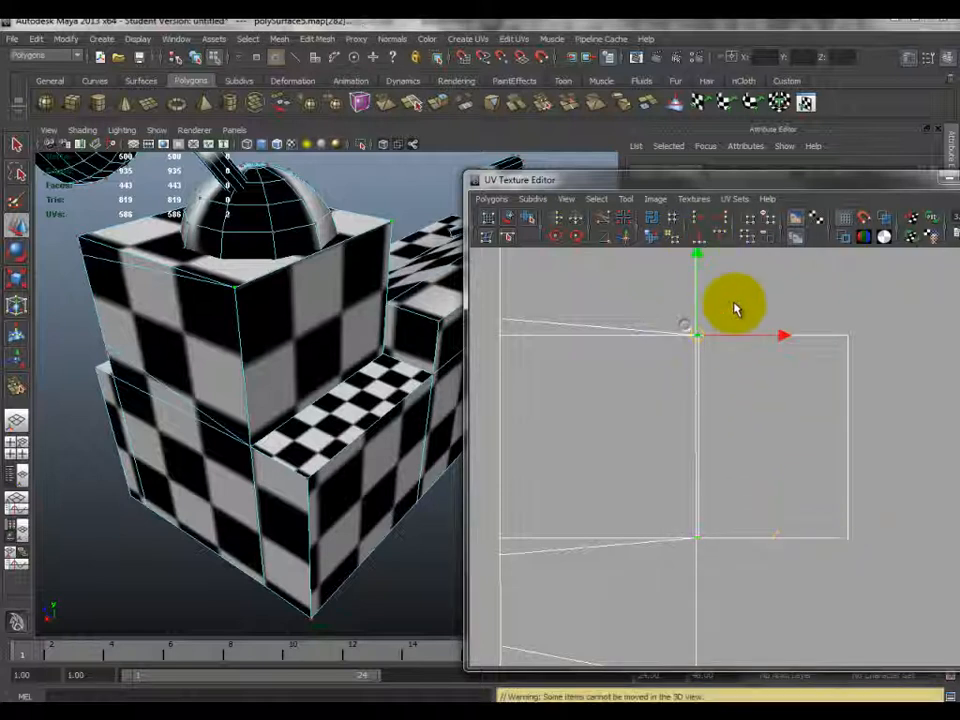
pyautogui.click(698, 225)
pyautogui.moveTo(676, 530); pyautogui.dragTo(727, 570)
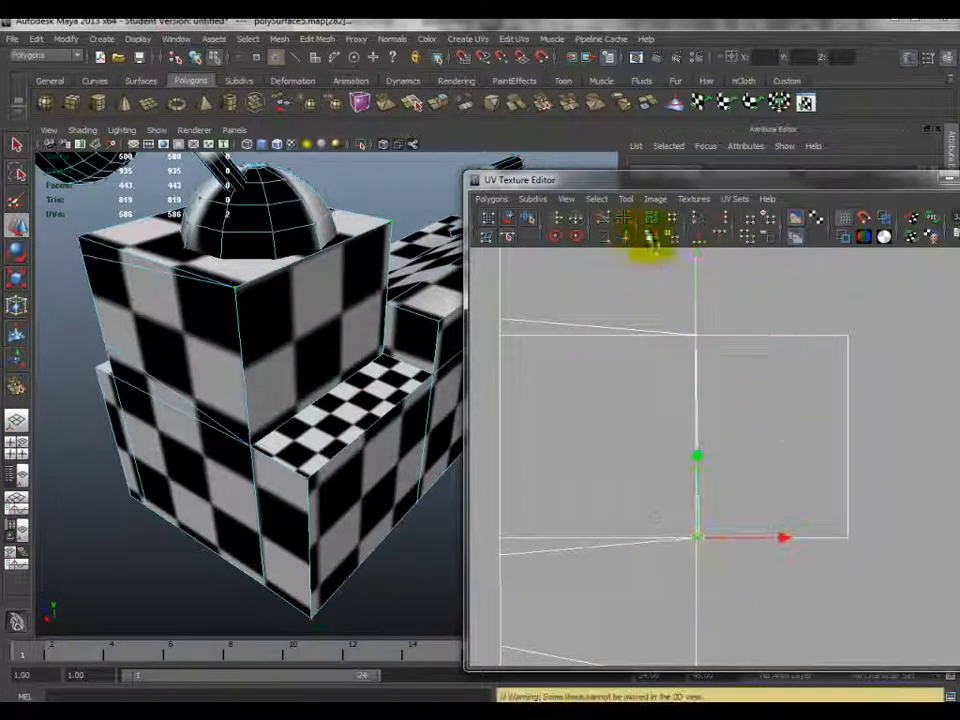
pyautogui.click(690, 224)
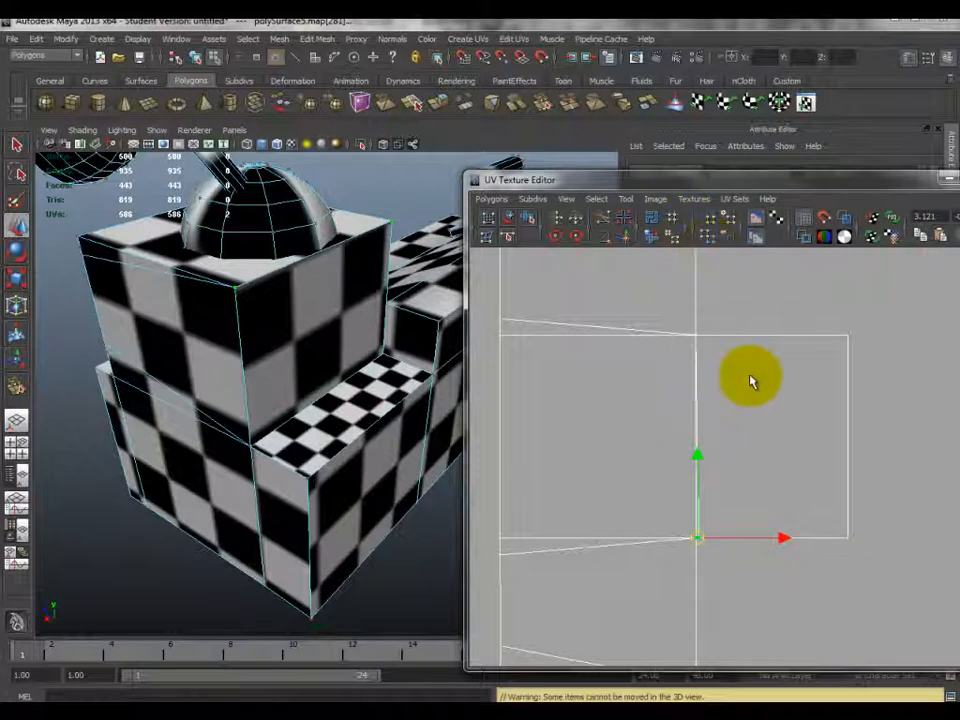
pyautogui.press('z')
pyautogui.moveTo(666, 515); pyautogui.dragTo(745, 582)
pyautogui.click(718, 226)
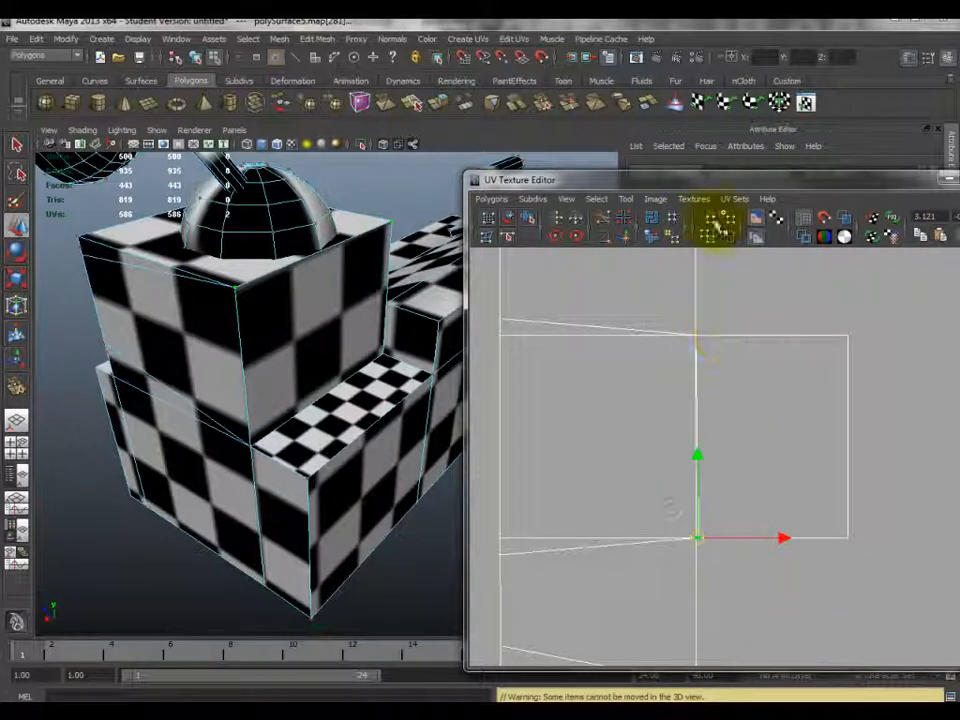
pyautogui.click(693, 228)
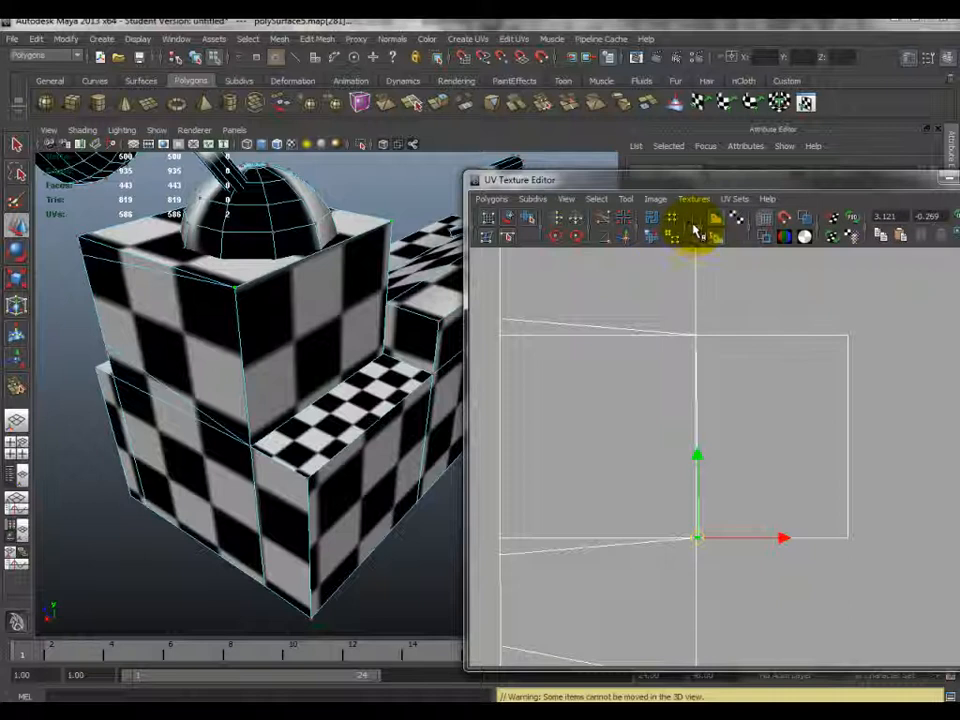
pyautogui.click(690, 231)
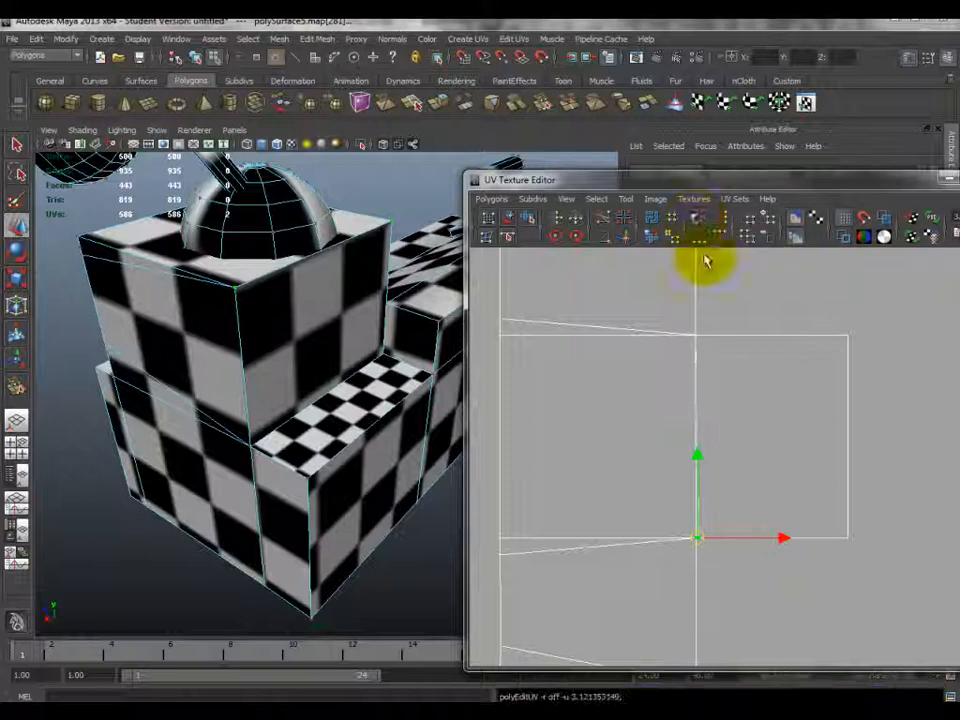
# - Try to sew the rectangular shell to the column's middle face along their shared edge, and undo the sew
pyautogui.moveTo(699, 332); pyautogui.dragTo(724, 343, button='right')
pyautogui.click(623, 237)
pyautogui.hotkey('ctrl', 'z')
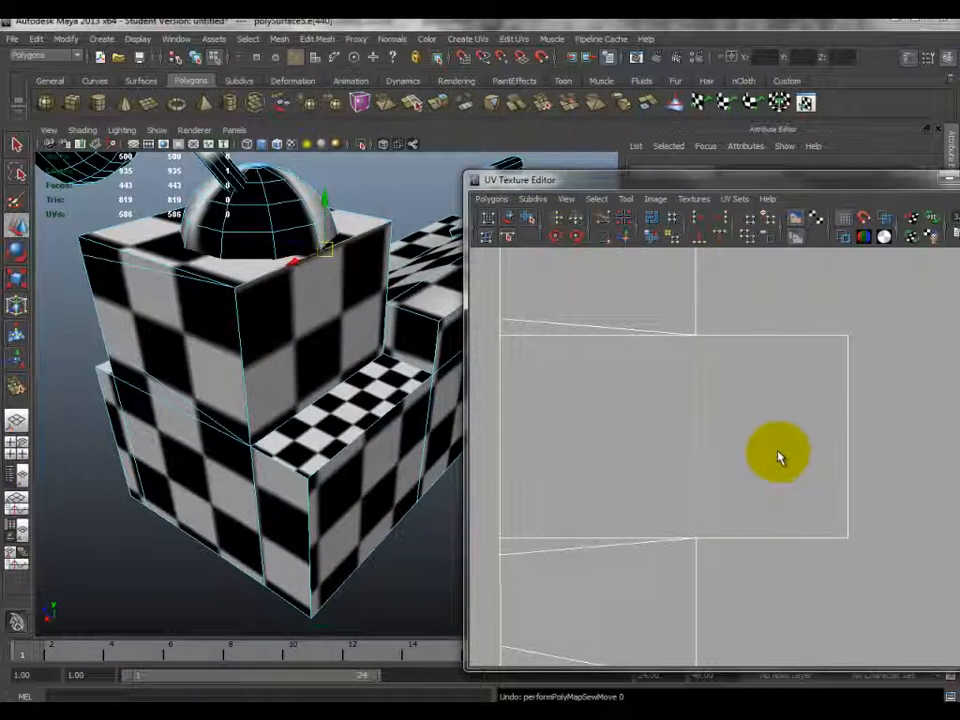
# - Flip the rectangular shell beside the column's middle face vertically and sew it to that face along their shared edge
pyautogui.moveTo(795, 342); pyautogui.dragTo(911, 313, button='right')
pyautogui.click(846, 342)
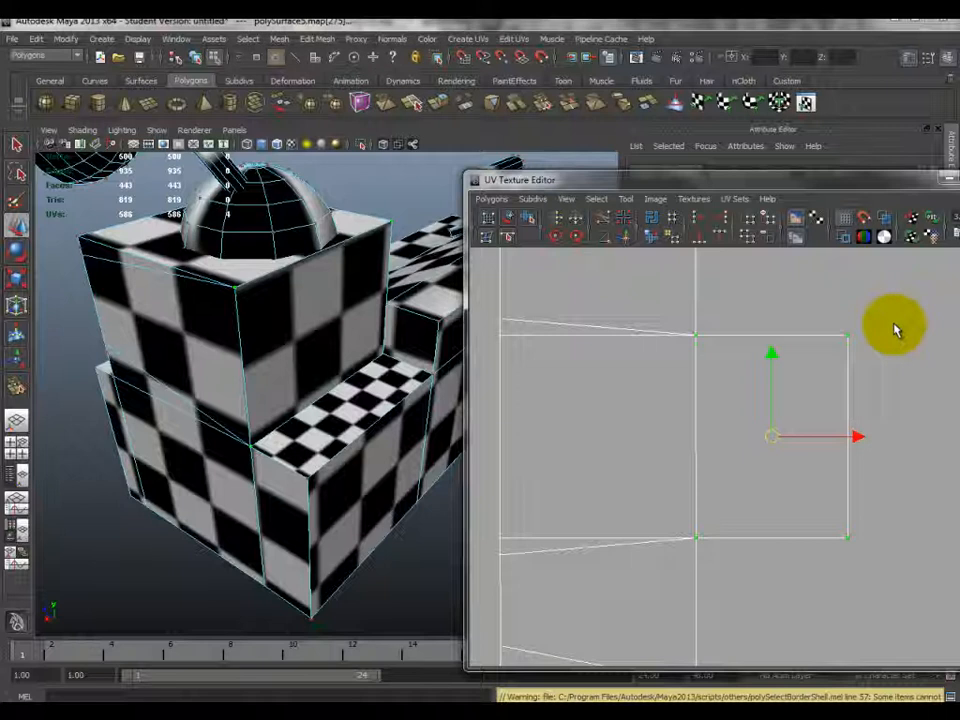
pyautogui.click(575, 222)
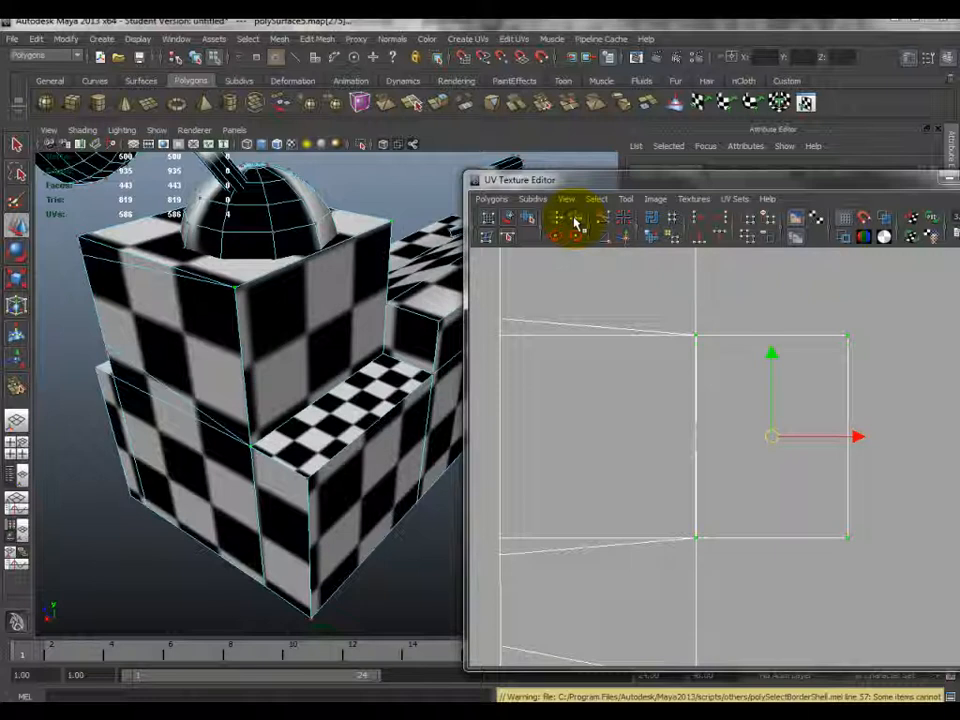
pyautogui.click(697, 390)
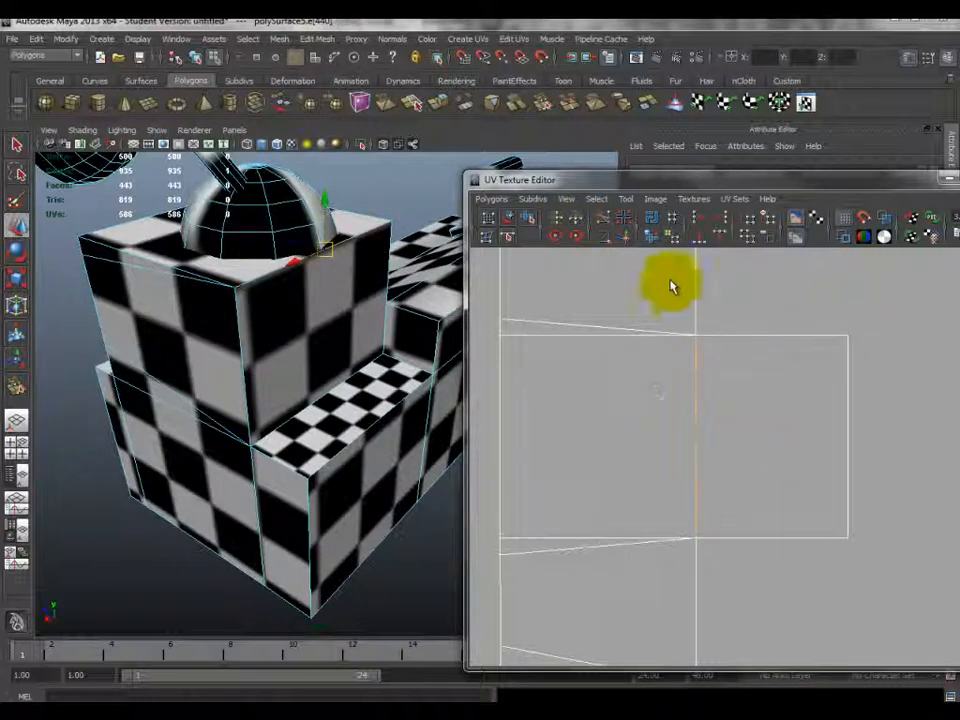
pyautogui.click(625, 235)
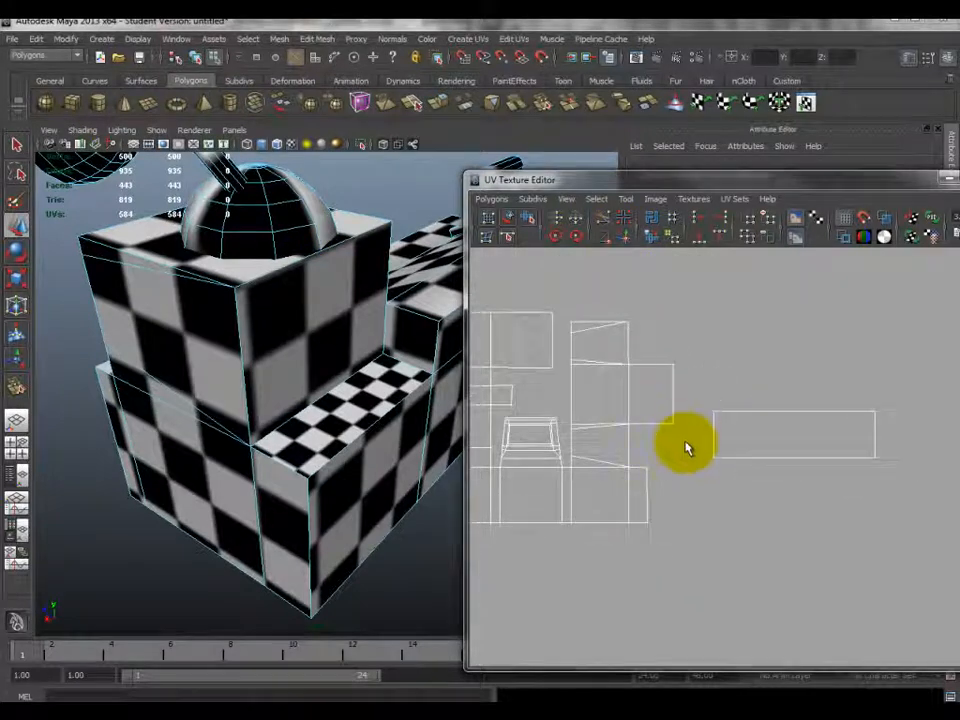
# - Examine the edges of the ledge's top face on the model to identify the matching edges of the long rectangular shell
pyautogui.scroll(-2, 735, 446)
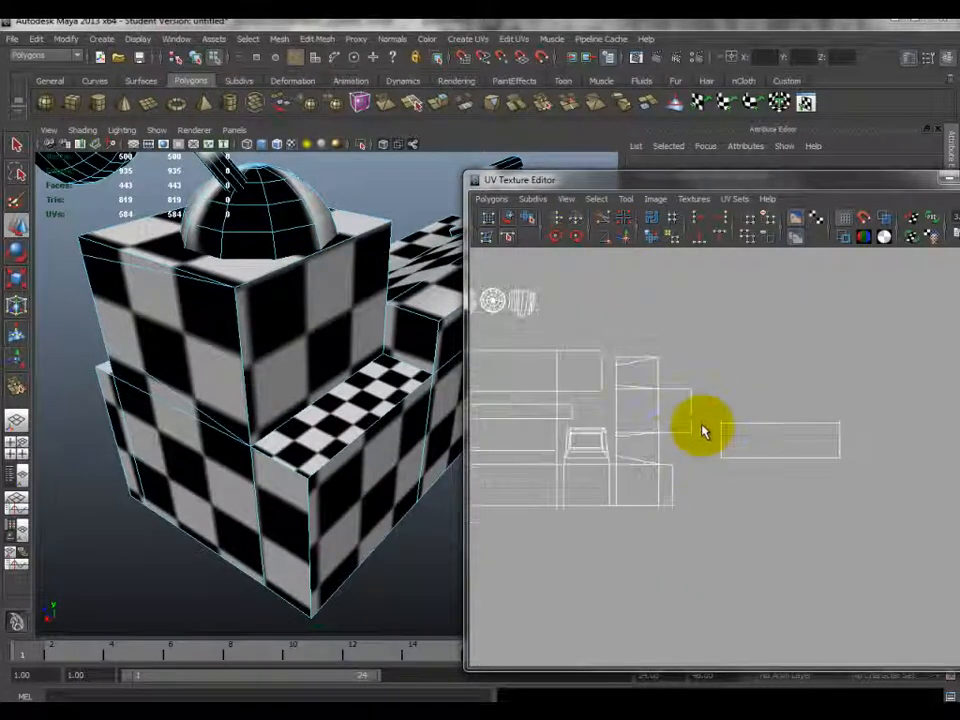
pyautogui.moveTo(757, 466); pyautogui.dragTo(670, 433)
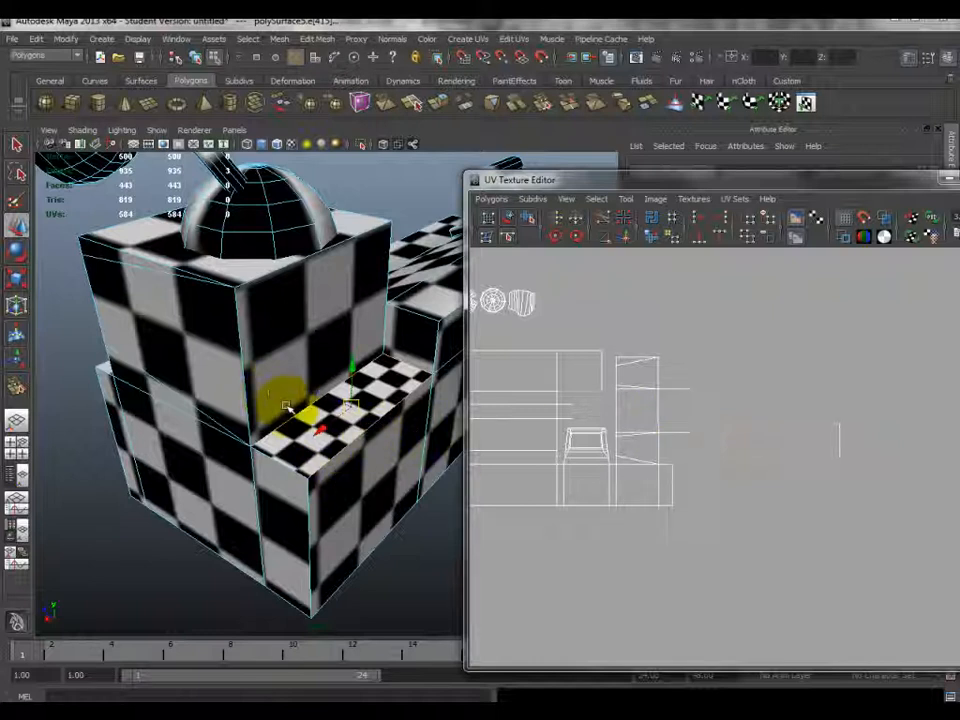
pyautogui.moveTo(342, 436); pyautogui.dragTo(352, 440, button='right')
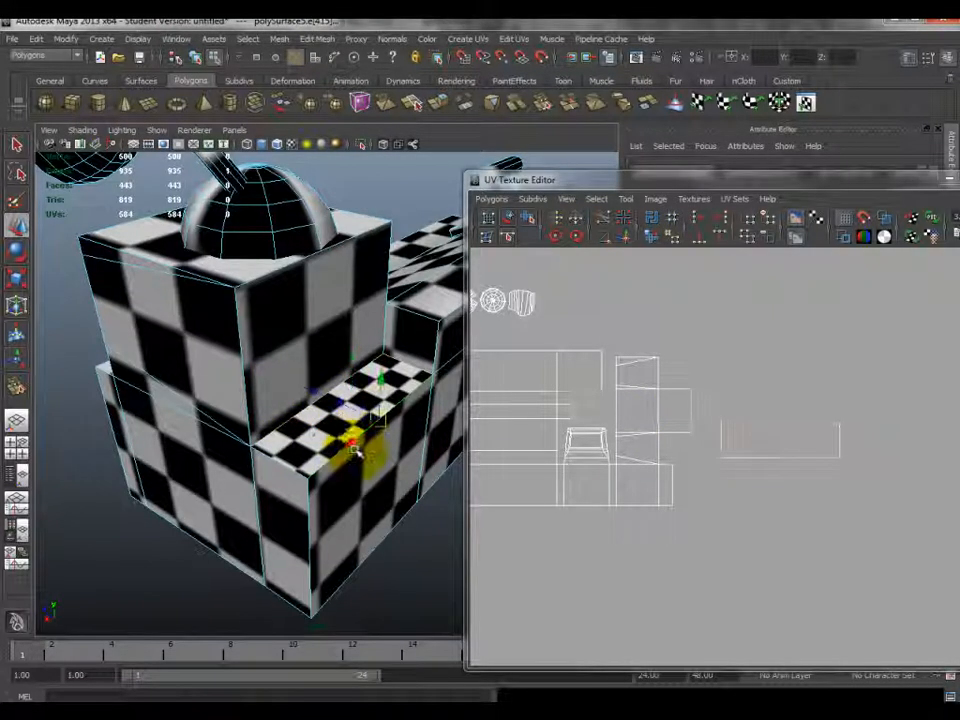
pyautogui.click(287, 466)
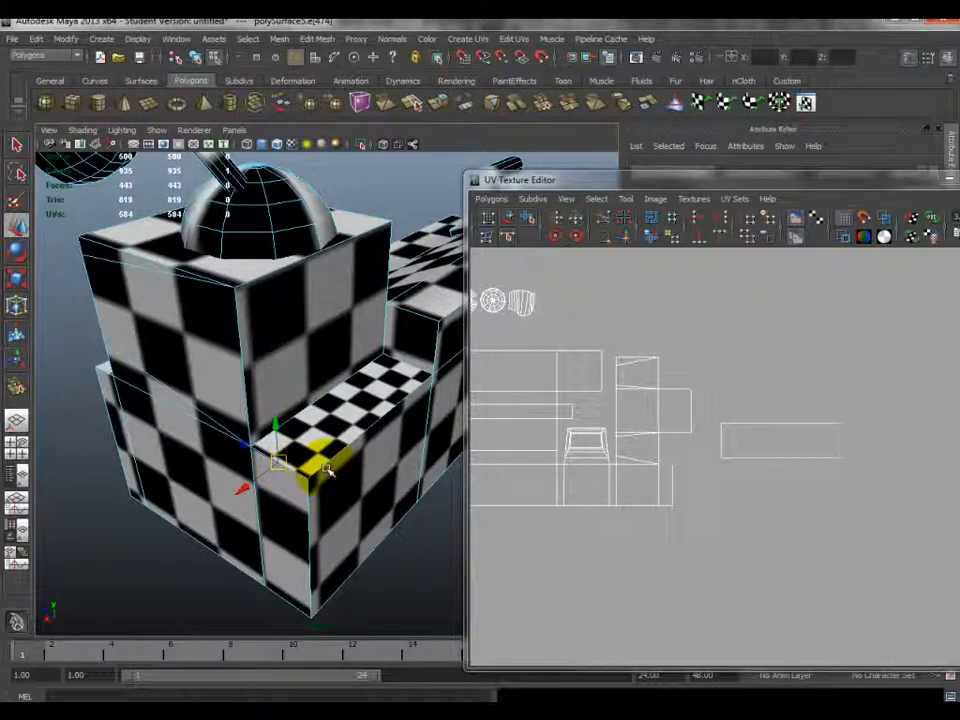
pyautogui.click(308, 408)
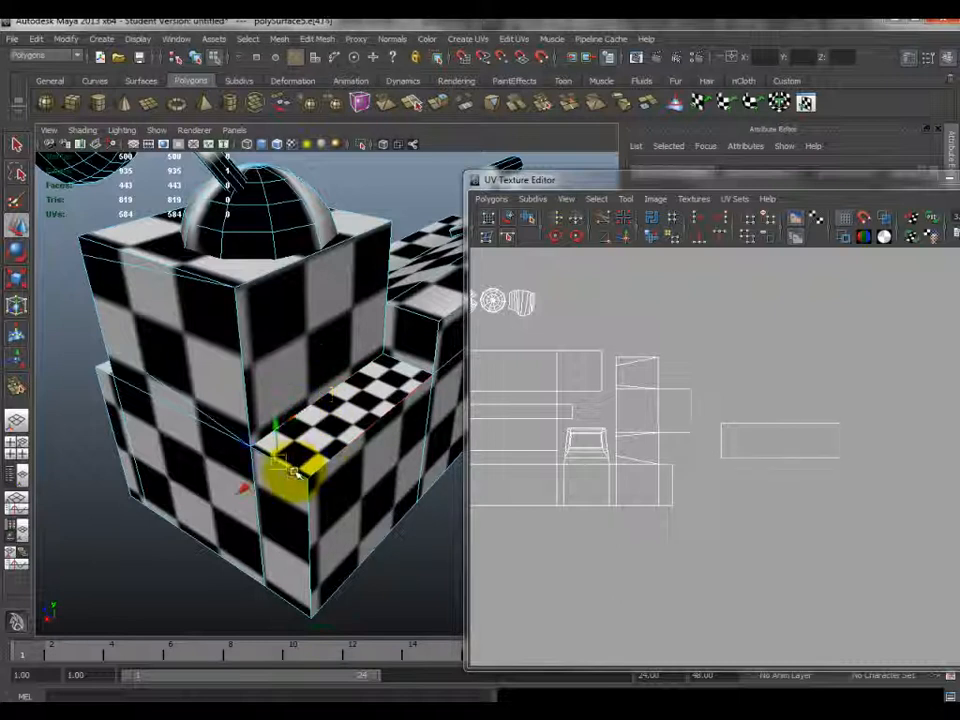
pyautogui.scroll(-3, 782, 493)
pyautogui.scroll(3, 782, 493)
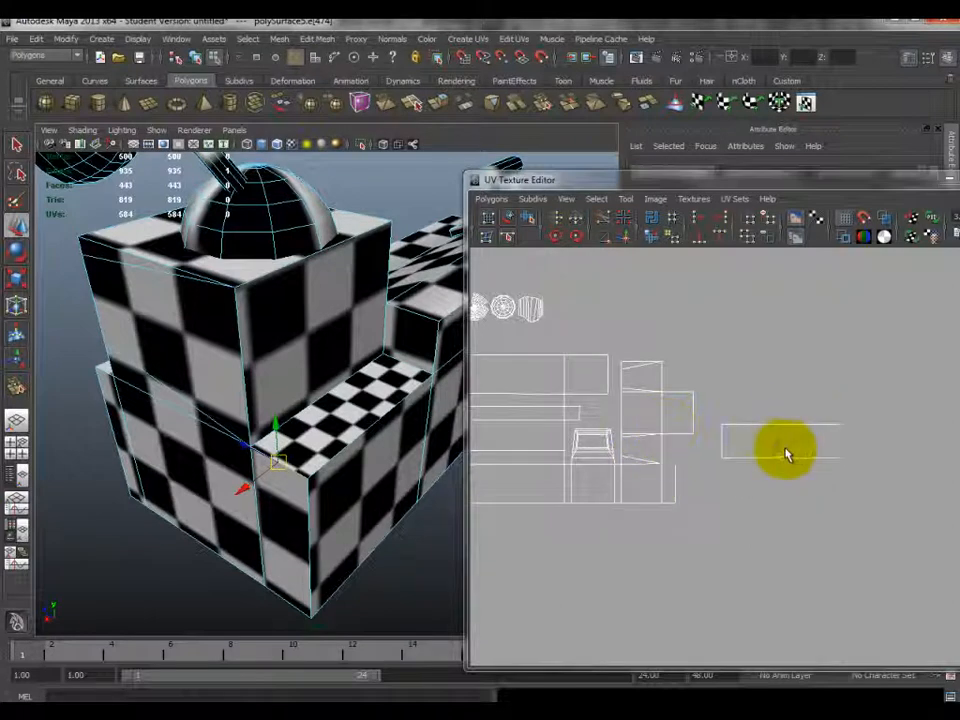
# - Rotate the ledge-top shell 90° clockwise and move it against the column's outer edge
pyautogui.moveTo(777, 448); pyautogui.dragTo(815, 451, button='right')
pyautogui.moveTo(716, 411); pyautogui.dragTo(866, 446)
pyautogui.press('w')
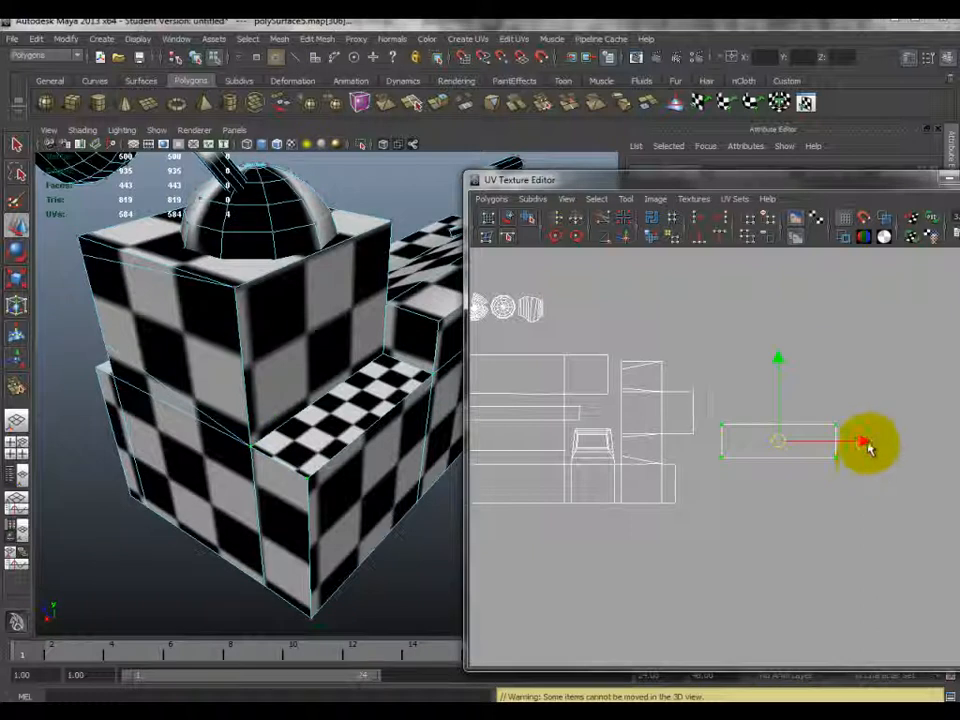
pyautogui.click(578, 240)
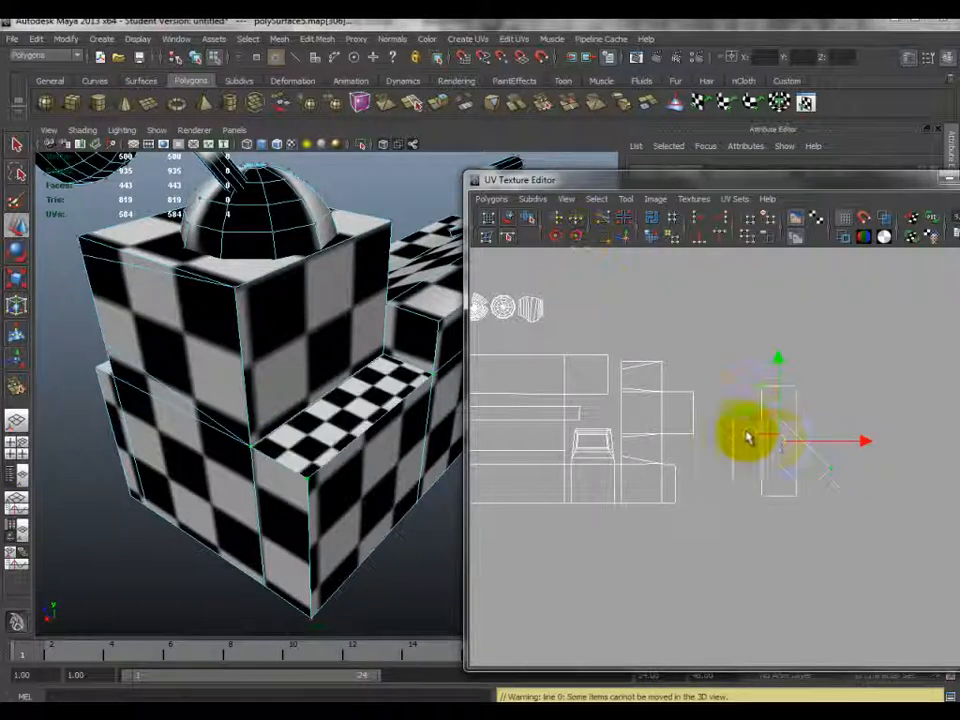
pyautogui.moveTo(777, 443); pyautogui.dragTo(676, 422)
pyautogui.scroll(3, 677, 436)
pyautogui.keyDown('alt'); pyautogui.moveTo(677, 439); pyautogui.dragTo(836, 467, button='middle'); pyautogui.keyUp('alt')
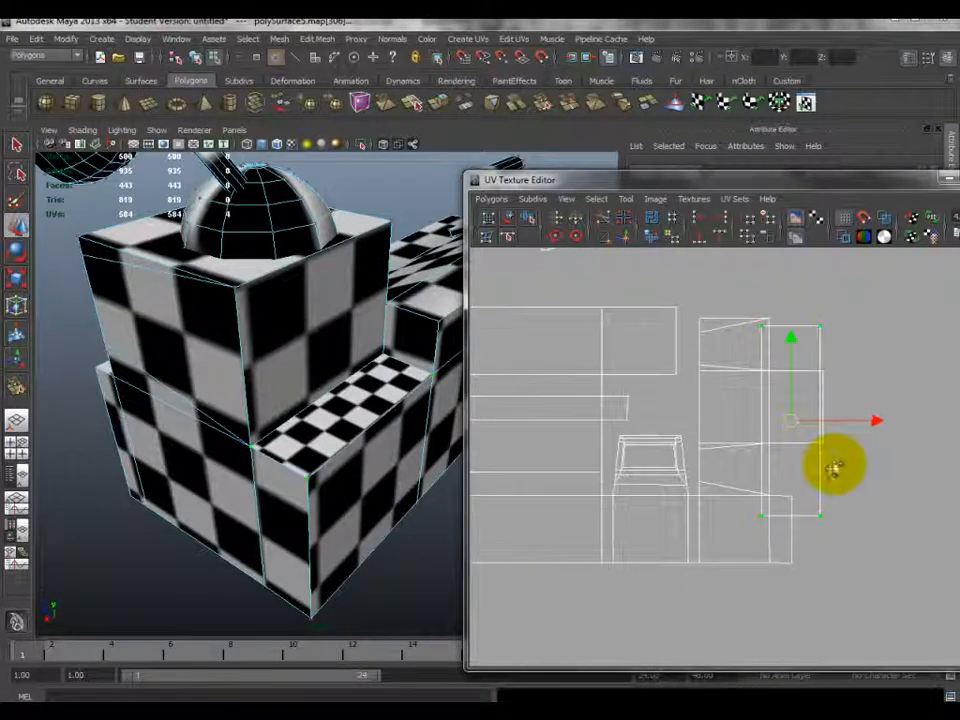
# - Scale the ledge-top shell down to the width of the column's narrow lower extension and place it directly above that face
pyautogui.press('r')
pyautogui.moveTo(791, 420); pyautogui.dragTo(770, 472)
pyautogui.press('w')
pyautogui.moveTo(791, 424); pyautogui.dragTo(785, 461)
pyautogui.press('r')
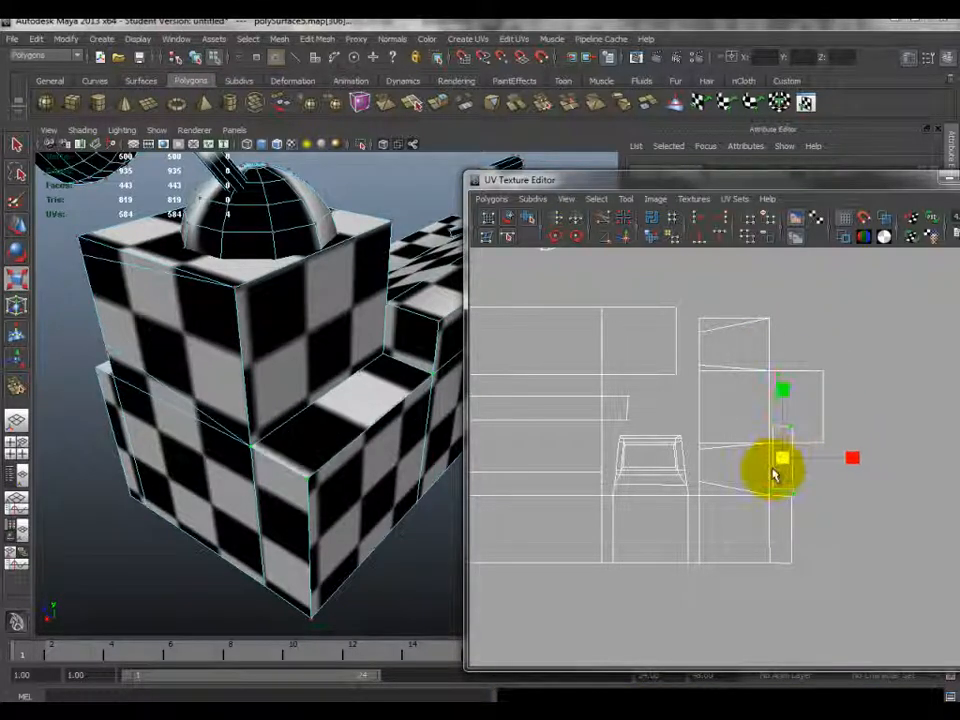
pyautogui.press('w')
pyautogui.moveTo(786, 461); pyautogui.dragTo(784, 467)
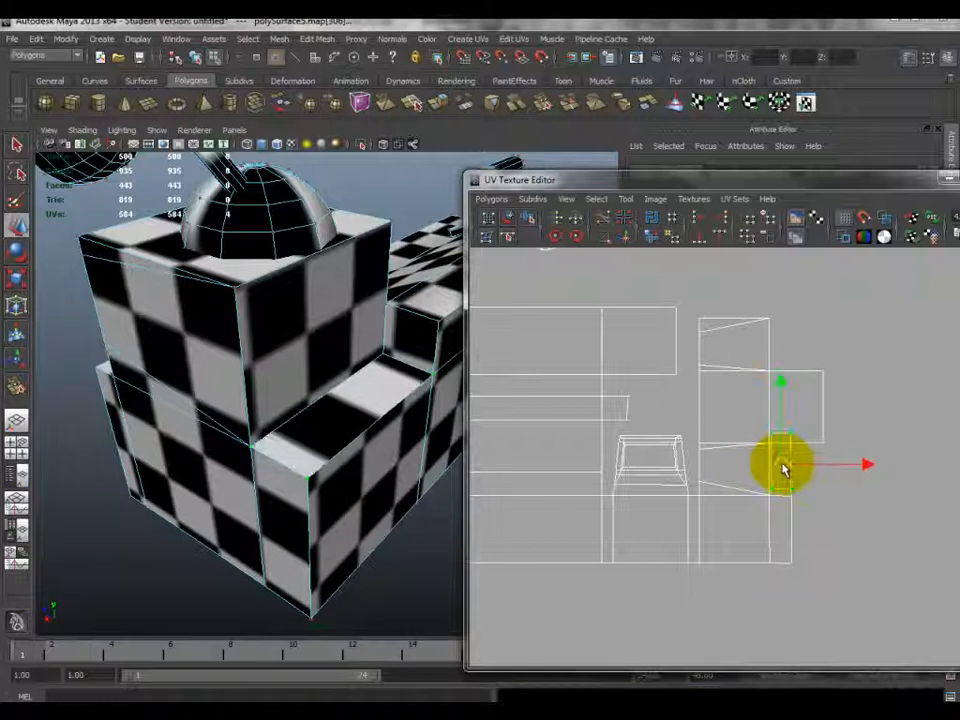
# - Move the ledge-top shell clear of the column and select its edges in turn to find their counterparts in the main layout
pyautogui.moveTo(788, 452); pyautogui.dragTo(836, 455, button='right')
pyautogui.moveTo(784, 469); pyautogui.dragTo(866, 502)
pyautogui.moveTo(857, 467); pyautogui.dragTo(786, 510, button='right')
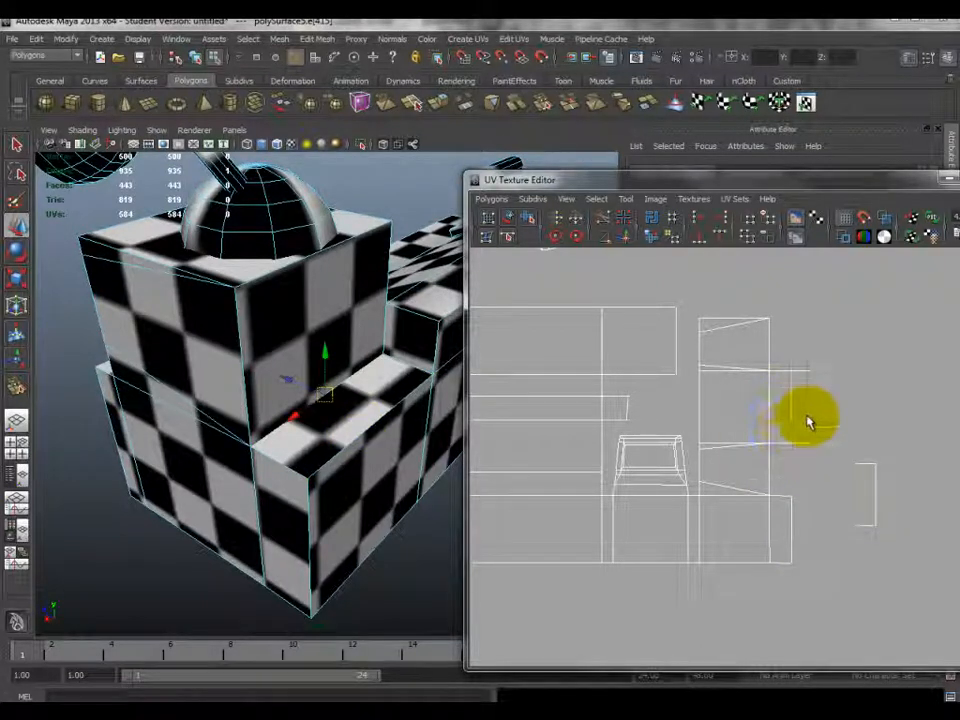
pyautogui.moveTo(870, 543)
pyautogui.mouseDown()
pyautogui.moveTo(866, 452)
pyautogui.moveTo(870, 530)
pyautogui.mouseUp()
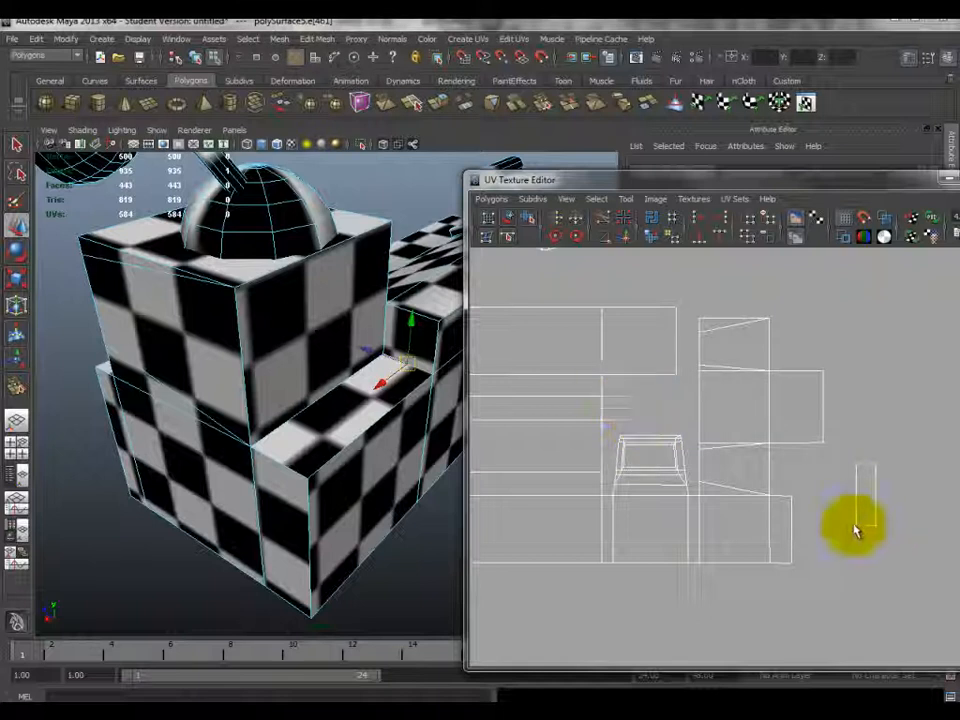
pyautogui.click(790, 527)
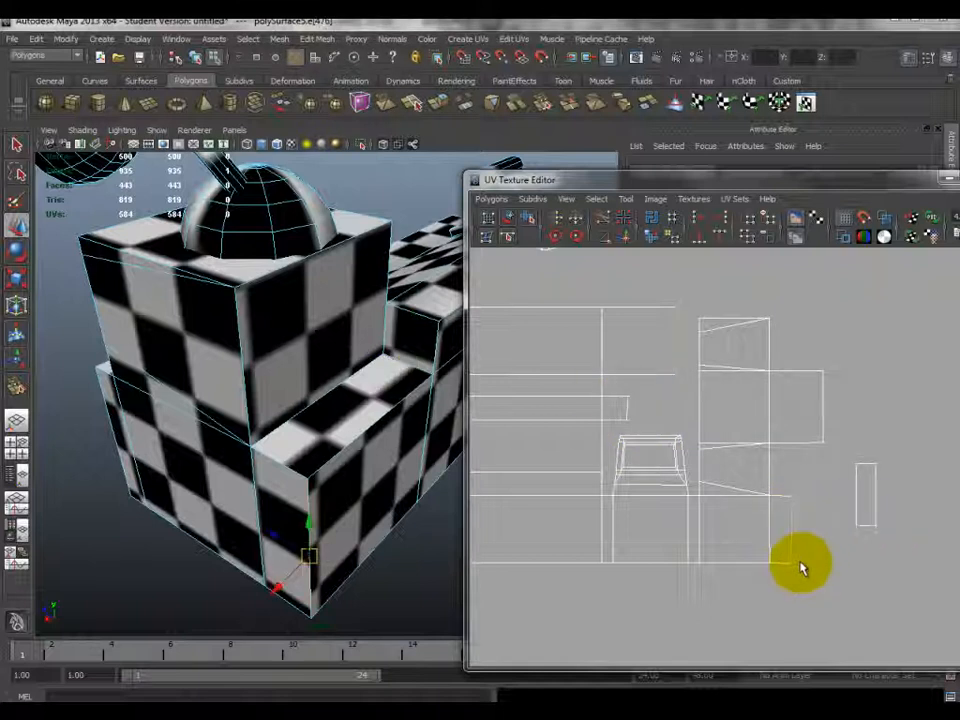
pyautogui.click(866, 518)
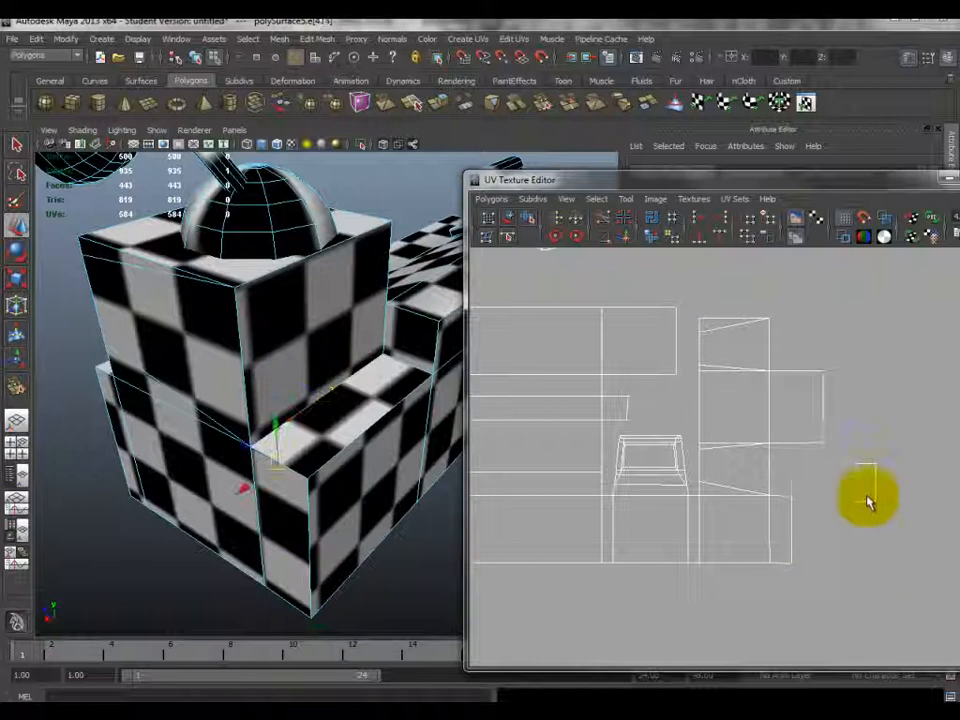
pyautogui.click(878, 496)
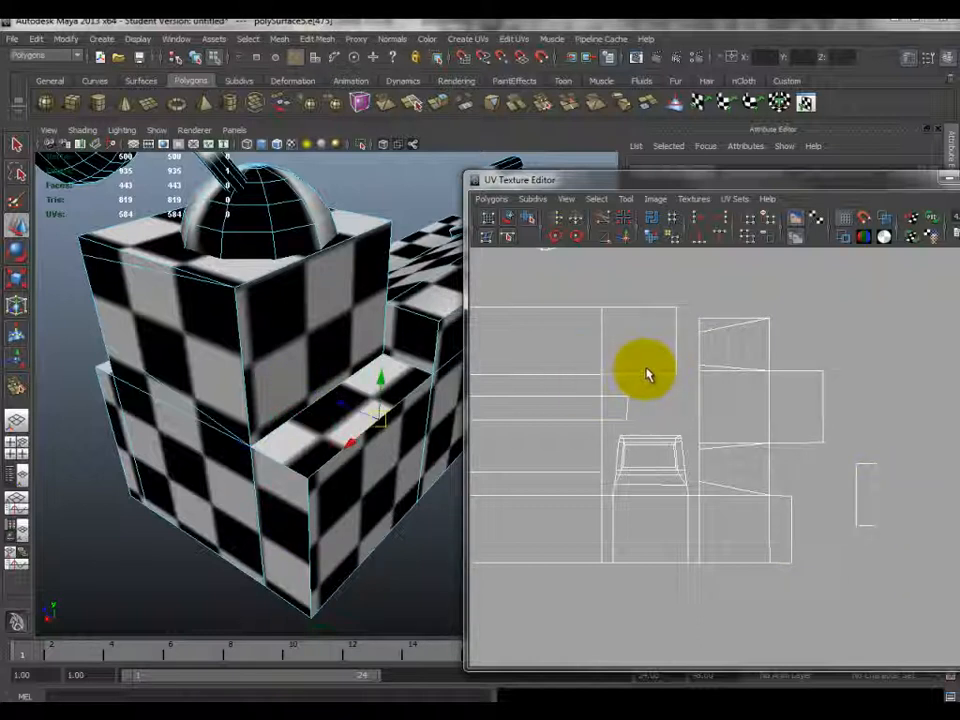
pyautogui.click(680, 327)
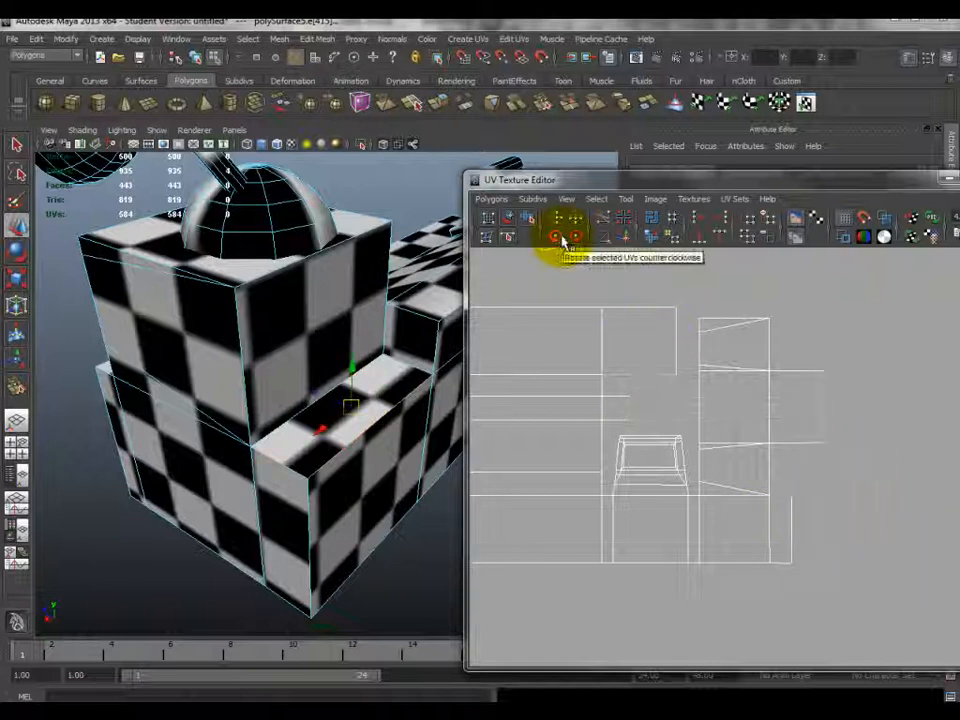
# - Rotate the ledge-top shell to horizontal and move it below the end face of the main layout's upper strip
pyautogui.moveTo(859, 501); pyautogui.dragTo(906, 501, button='right')
pyautogui.moveTo(843, 457); pyautogui.dragTo(915, 560)
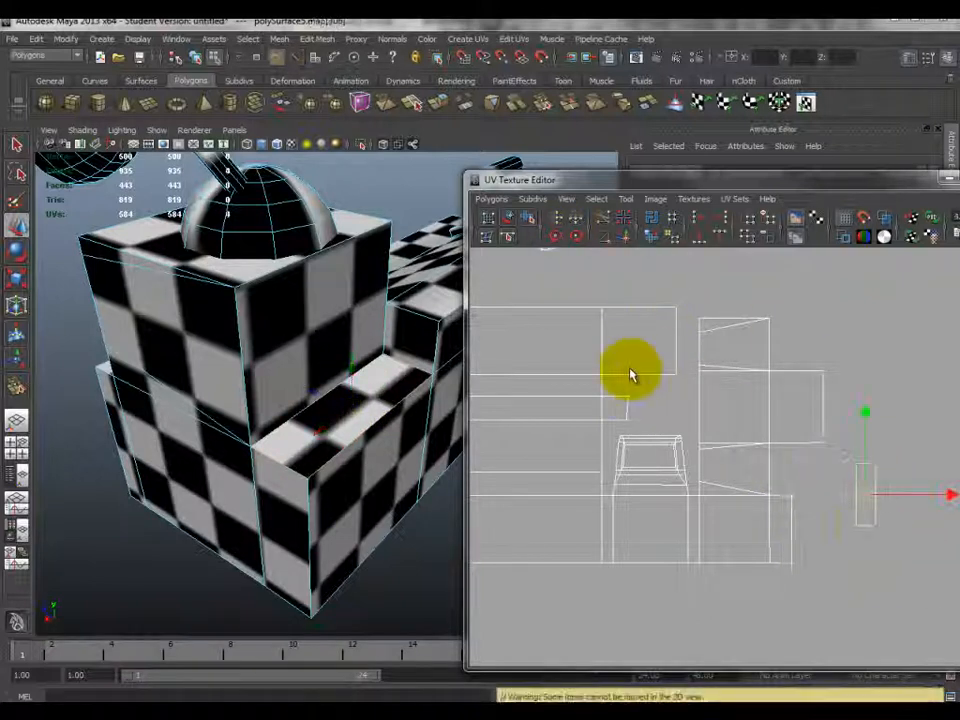
pyautogui.moveTo(867, 499); pyautogui.dragTo(640, 397)
pyautogui.scroll(2, 639, 398)
pyautogui.keyDown('alt'); pyautogui.moveTo(639, 399); pyautogui.dragTo(765, 566, button='middle'); pyautogui.keyUp('alt')
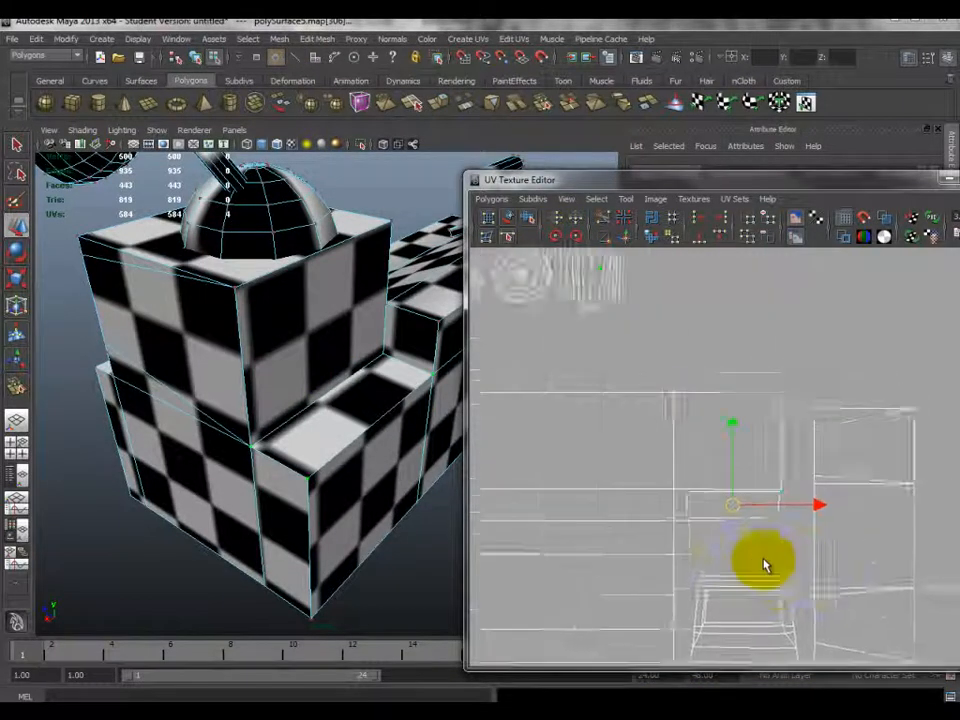
# - Scale the ledge-top shell to the width of the end face above and place it flush against that face's lower edge
pyautogui.scroll(2, 765, 566)
pyautogui.press('r')
pyautogui.moveTo(727, 519)
pyautogui.mouseDown()
pyautogui.moveTo(742, 537)
pyautogui.moveTo(726, 533)
pyautogui.mouseUp()
pyautogui.press('w')
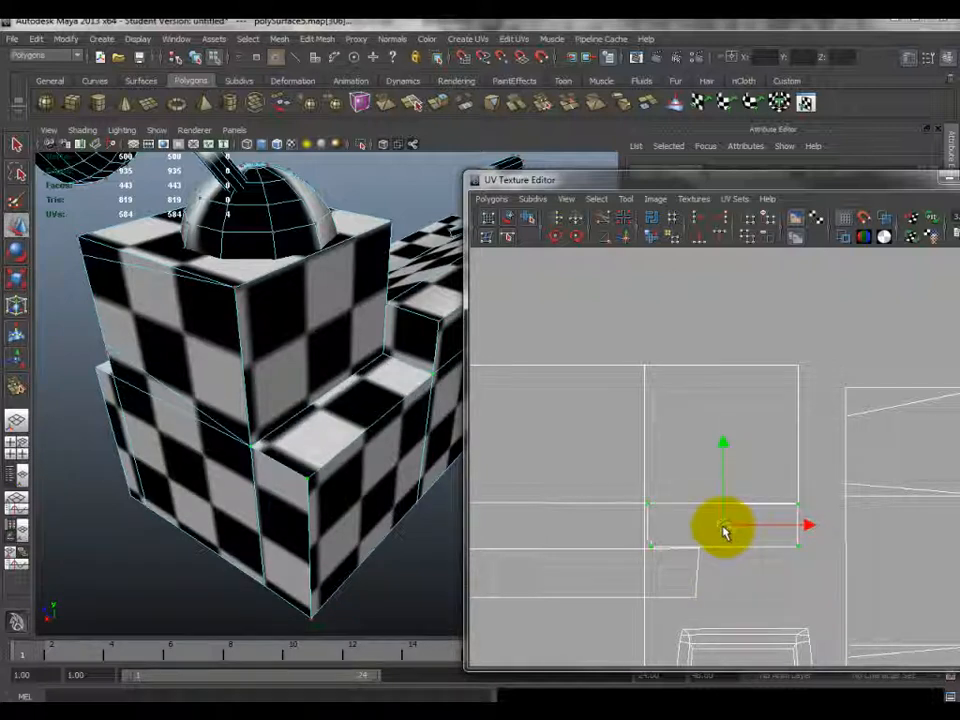
pyautogui.scroll(1, 667, 545)
# - Sew the ledge-top shell to the upper strip's end face along the ledge's long outer edge
pyautogui.moveTo(692, 508); pyautogui.dragTo(683, 491, button='right')
pyautogui.click(681, 560)
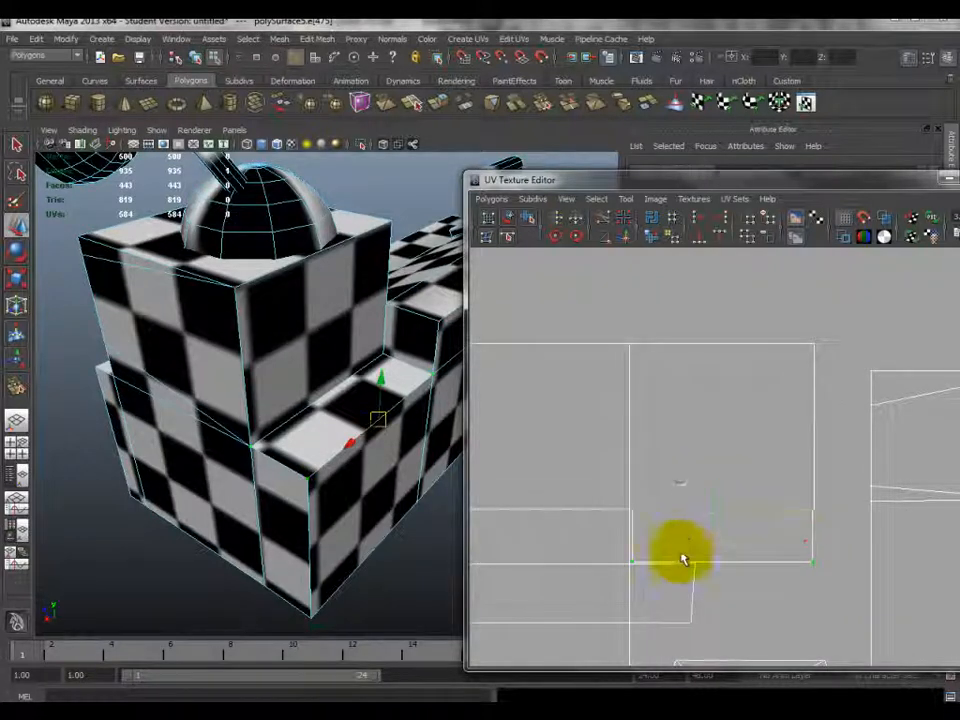
pyautogui.click(629, 237)
pyautogui.scroll(-5, 831, 505)
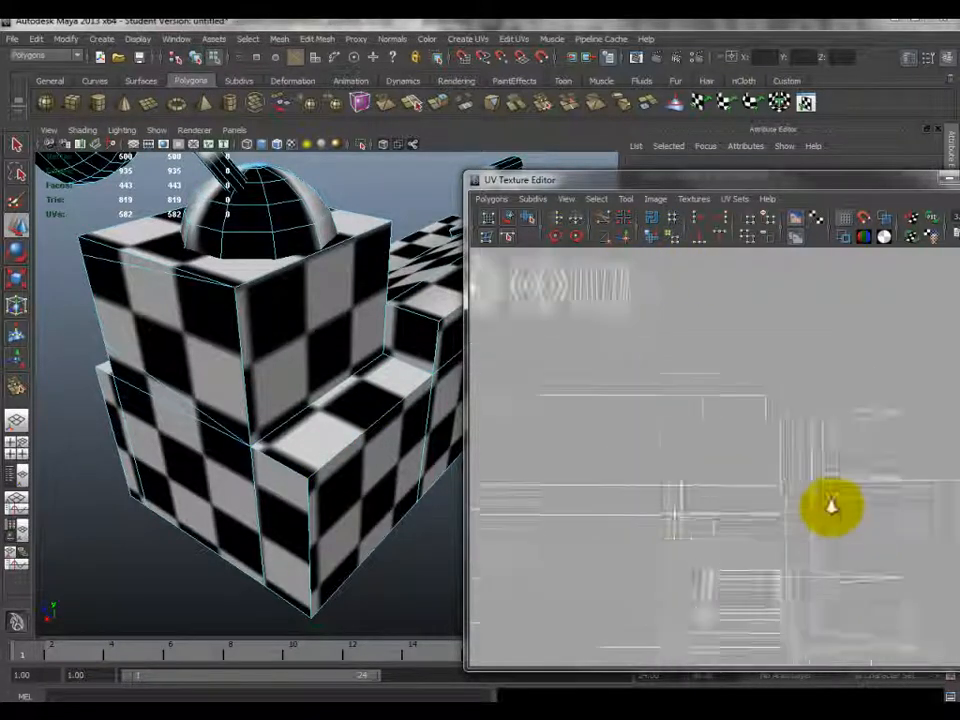
pyautogui.scroll(-3, 712, 461)
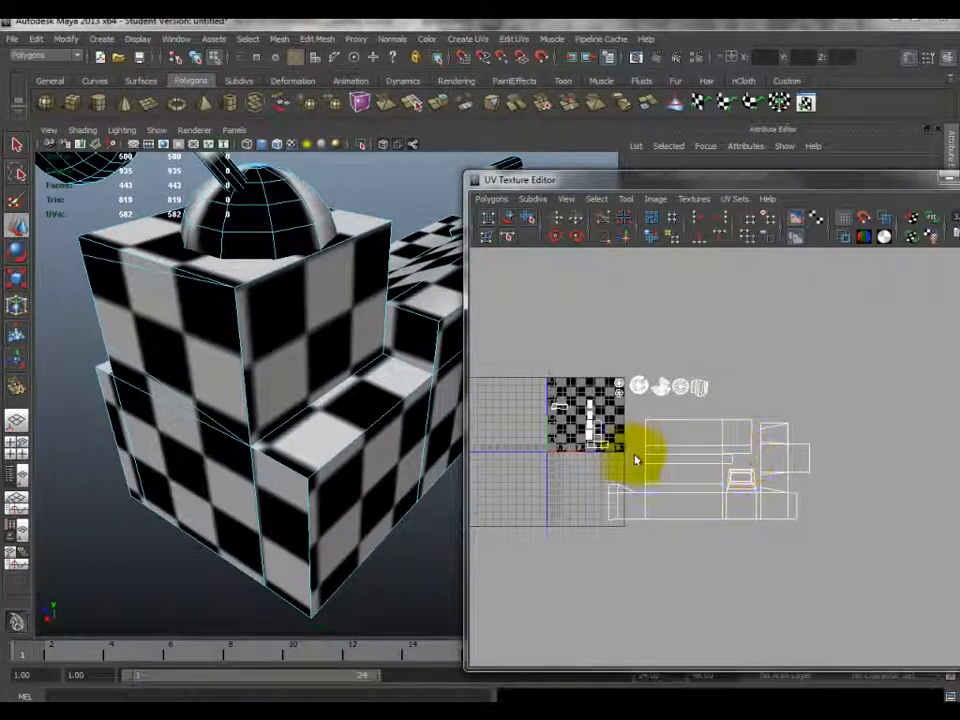
# - Apply a planar projection from the Y axis, fitted to the bounding box, to the underside faces of the box
pyautogui.scroll(3, 630, 433)
pyautogui.keyDown('alt'); pyautogui.moveTo(616, 434); pyautogui.dragTo(743, 464, button='middle'); pyautogui.keyUp('alt')
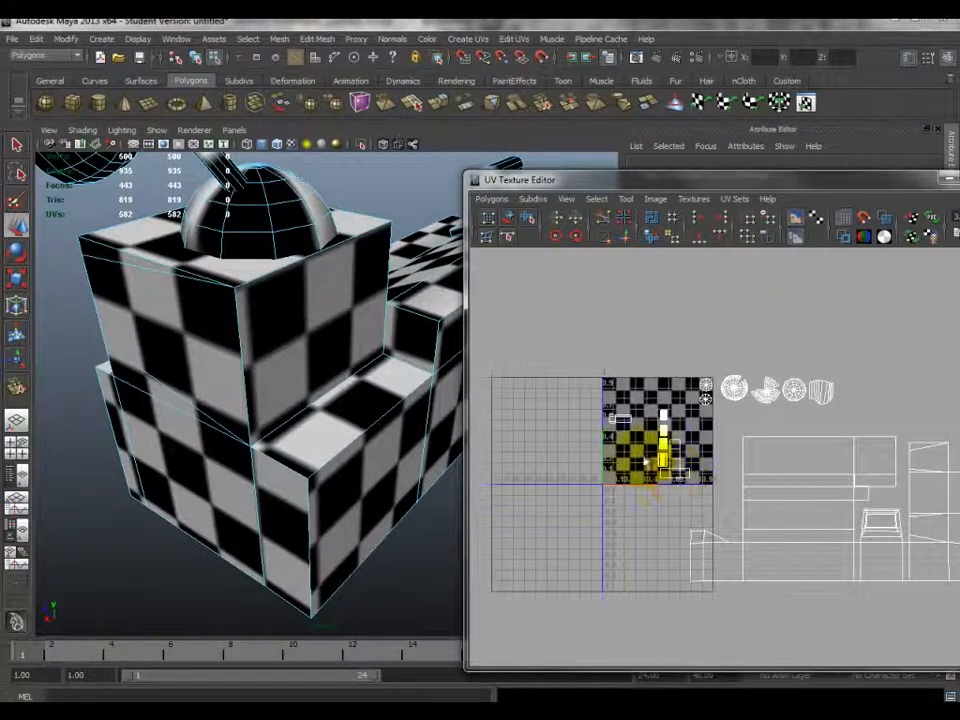
pyautogui.keyDown('alt'); pyautogui.moveTo(288, 280); pyautogui.dragTo(245, 285, button='right'); pyautogui.keyUp('alt')
pyautogui.keyDown('alt'); pyautogui.moveTo(245, 285); pyautogui.dragTo(290, 308); pyautogui.keyUp('alt')
pyautogui.keyDown('alt'); pyautogui.moveTo(396, 228); pyautogui.dragTo(336, 429); pyautogui.keyUp('alt')
pyautogui.rightClick(335, 462)
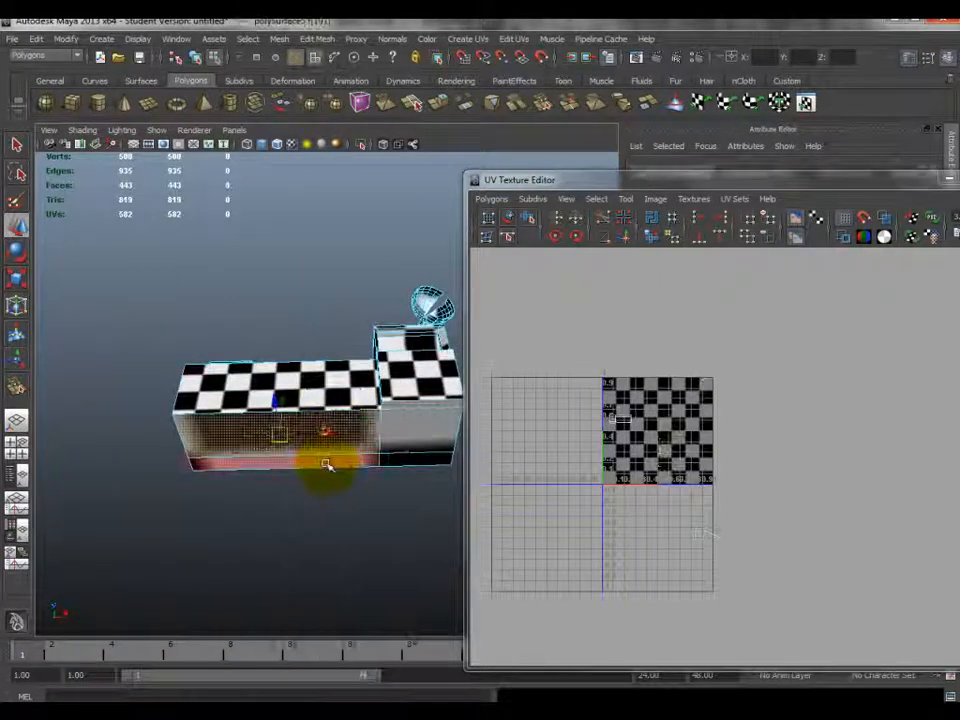
pyautogui.click(421, 425)
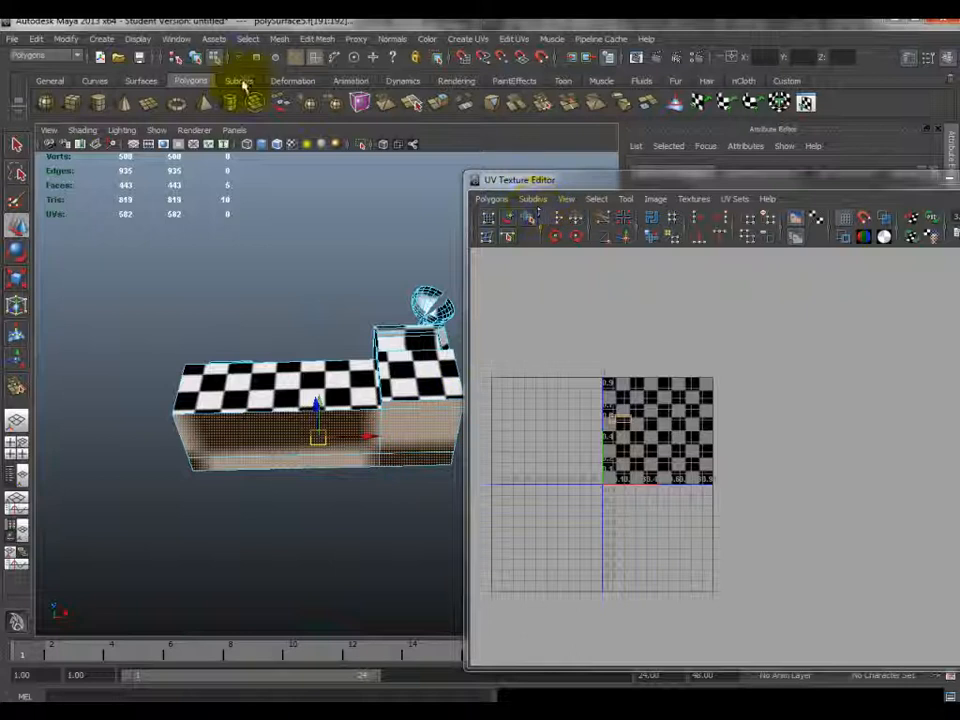
pyautogui.click(468, 38)
pyautogui.click(601, 60)
pyautogui.click(178, 294)
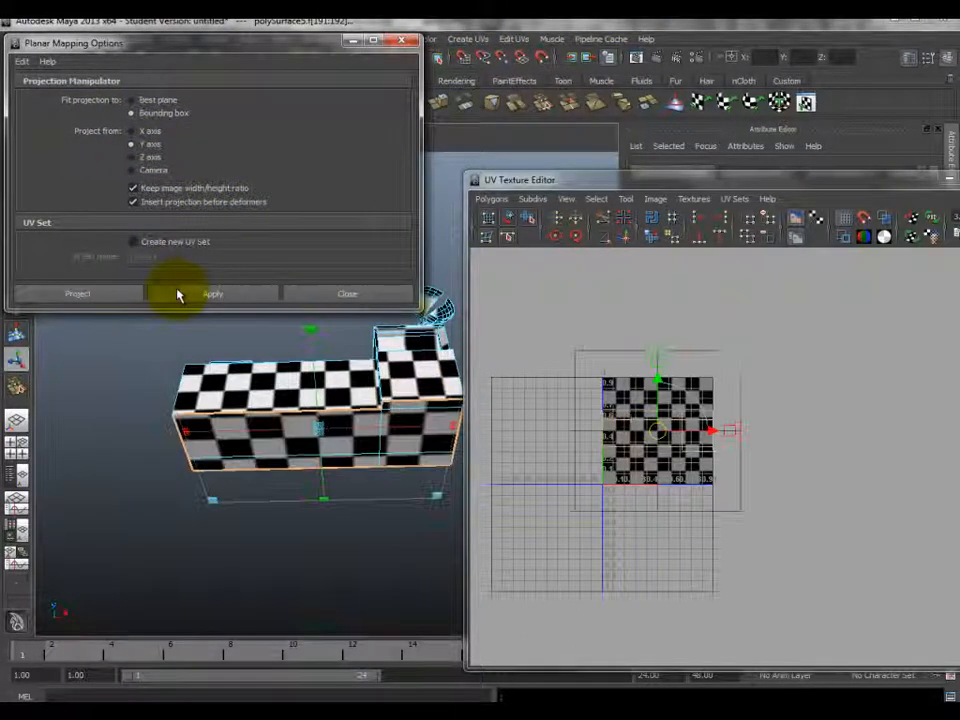
pyautogui.click(383, 297)
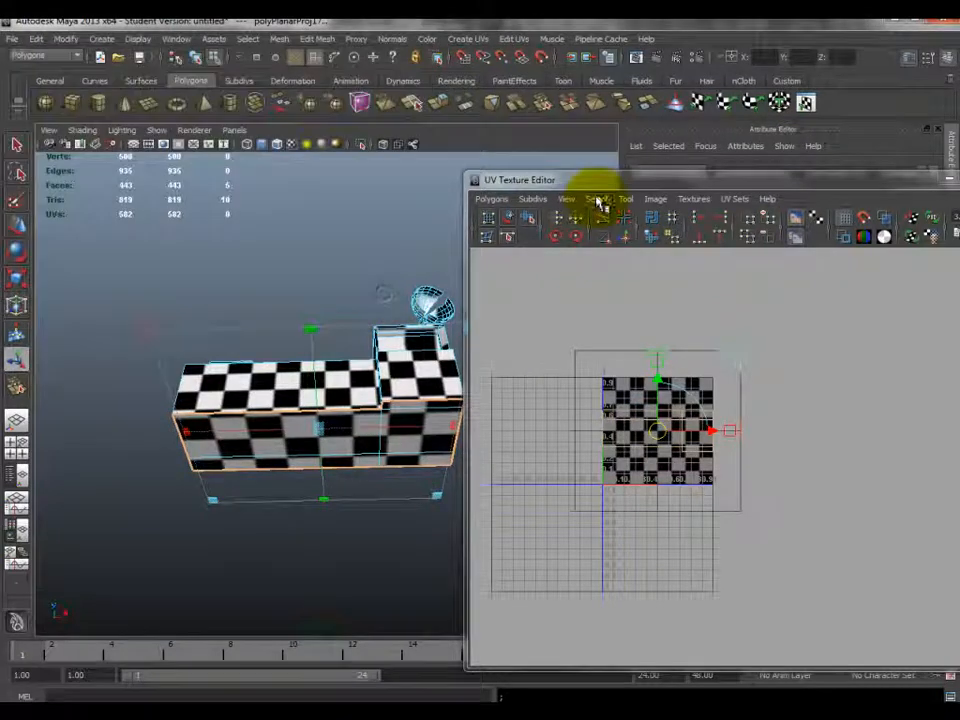
# - Convert the projected underside faces to UVs, scale the shell down, move it above the texture tile, and return to object mode
pyautogui.click(597, 198)
pyautogui.click(620, 330)
pyautogui.press('r')
pyautogui.moveTo(658, 431); pyautogui.dragTo(595, 456)
pyautogui.press('w')
pyautogui.moveTo(656, 430); pyautogui.dragTo(622, 344)
pyautogui.moveTo(338, 411); pyautogui.dragTo(370, 393, button='right')
# - Select the whole UV shell of the small plate beneath the handle and move it slightly away from the cylinder strips
pyautogui.keyDown('alt'); pyautogui.moveTo(360, 403); pyautogui.dragTo(422, 437); pyautogui.keyUp('alt')
pyautogui.scroll(-3, 355, 425)
pyautogui.scroll(5, 489, 435)
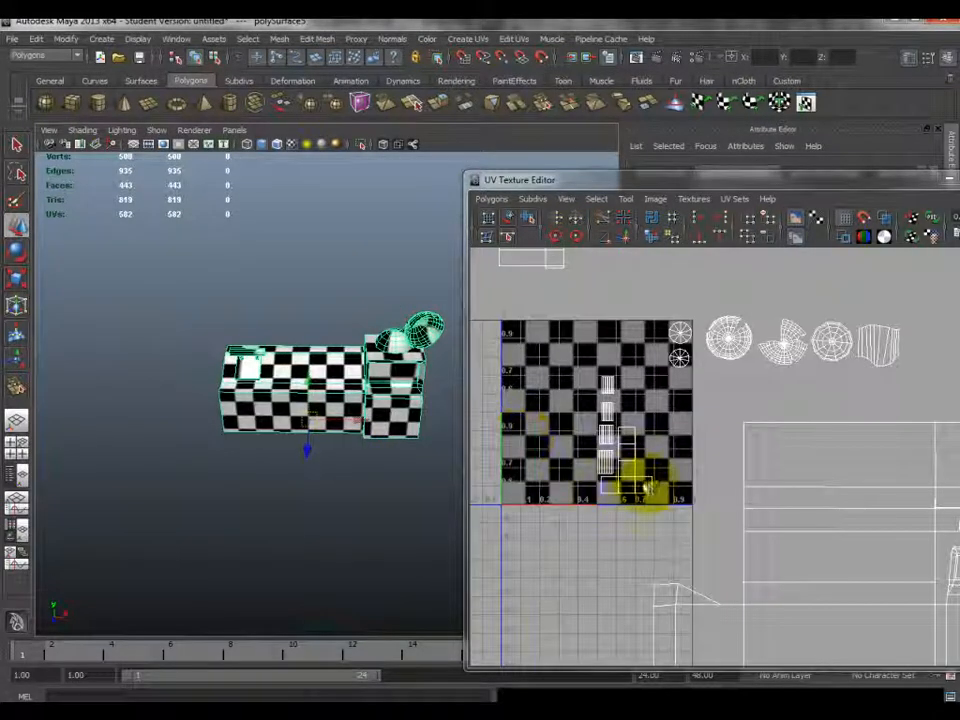
pyautogui.moveTo(634, 485); pyautogui.dragTo(680, 483, button='right')
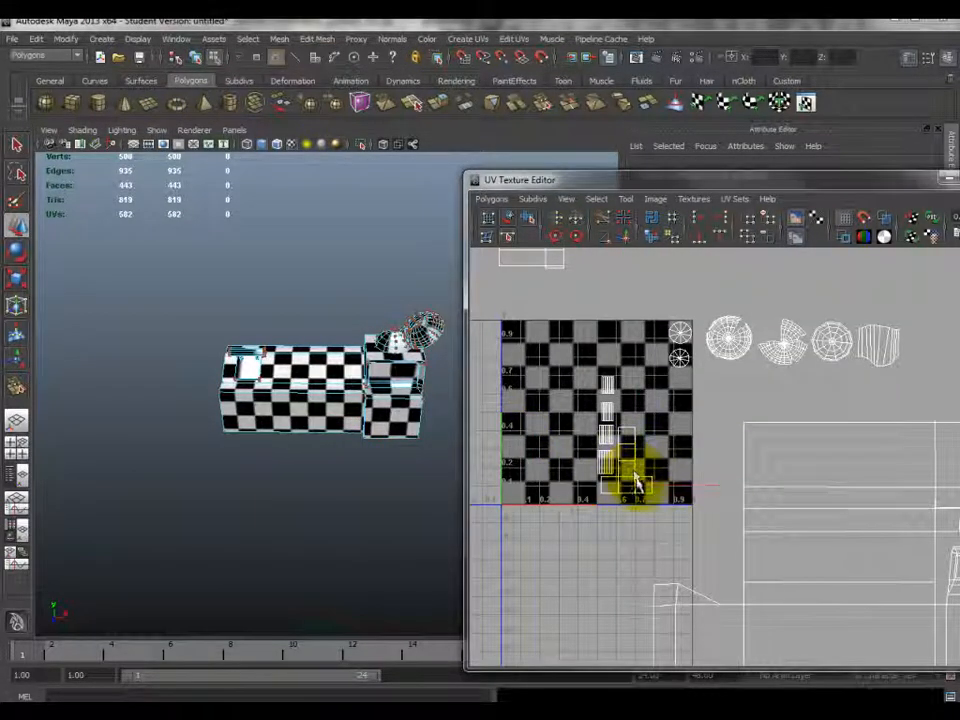
pyautogui.moveTo(630, 474); pyautogui.dragTo(655, 498)
pyautogui.keyDown('ctrl'); pyautogui.moveTo(638, 482); pyautogui.dragTo(694, 465, button='right'); pyautogui.keyUp('ctrl')
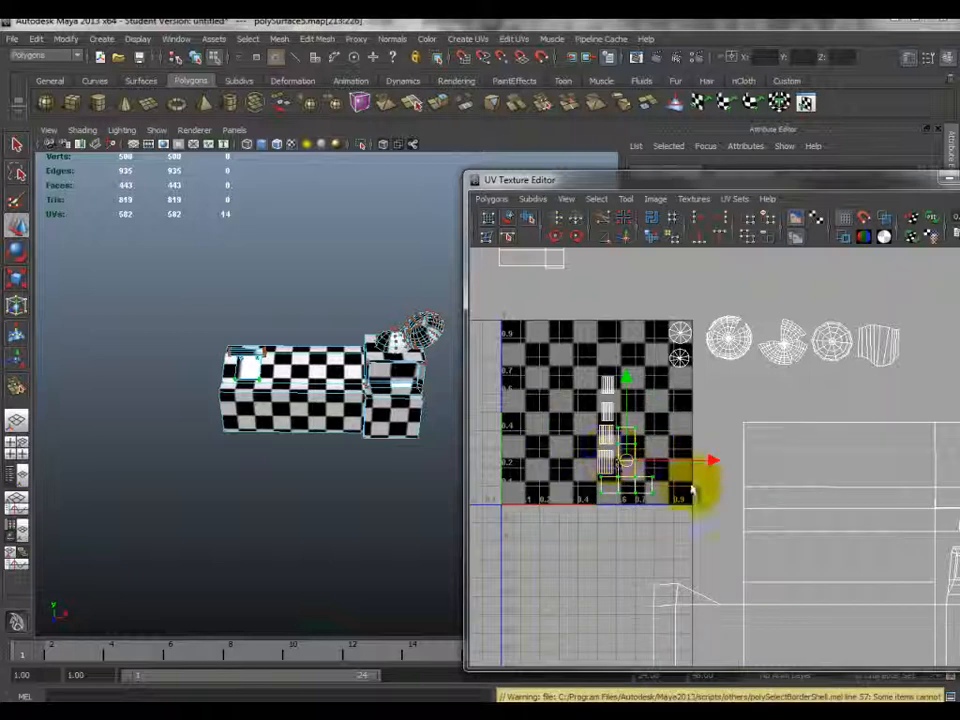
pyautogui.moveTo(628, 466); pyautogui.dragTo(645, 470)
# - Convert the small plate's UV selection to faces and apply automatic mapping to those faces
pyautogui.keyDown('alt'); pyautogui.moveTo(235, 375); pyautogui.dragTo(270, 372); pyautogui.keyUp('alt')
pyautogui.keyDown('alt'); pyautogui.moveTo(279, 356); pyautogui.dragTo(337, 335, button='middle'); pyautogui.keyUp('alt')
pyautogui.scroll(5, 337, 335)
pyautogui.moveTo(337, 335)
pyautogui.keyDown('alt'); pyautogui.mouseDown()
pyautogui.moveTo(332, 353)
pyautogui.moveTo(321, 343)
pyautogui.mouseUp(); pyautogui.keyUp('alt')
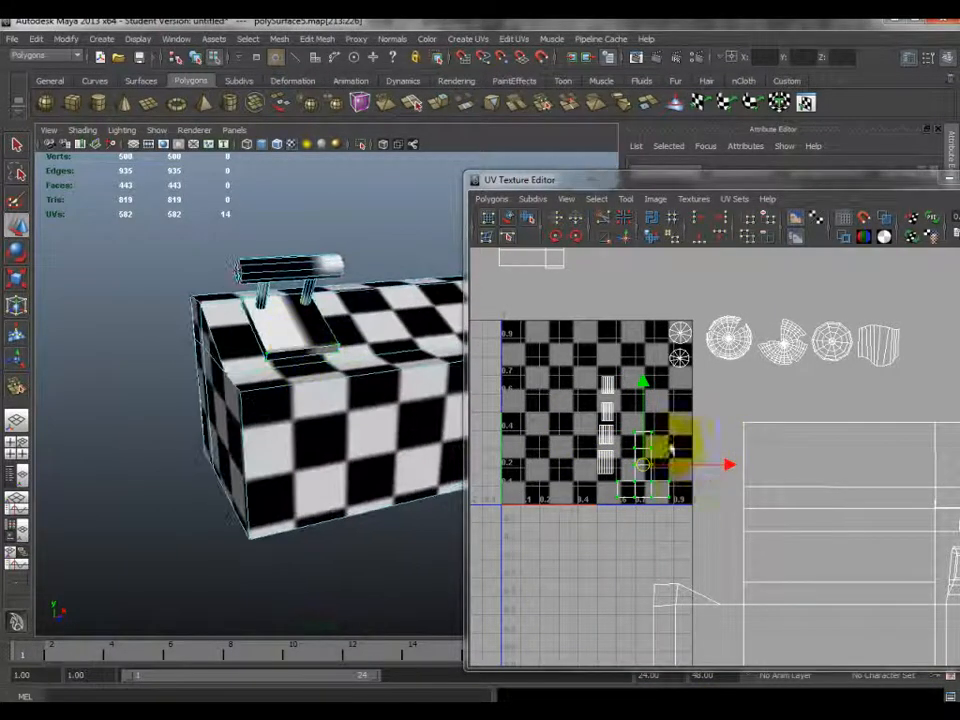
pyautogui.moveTo(280, 300); pyautogui.dragTo(288, 325, button='right')
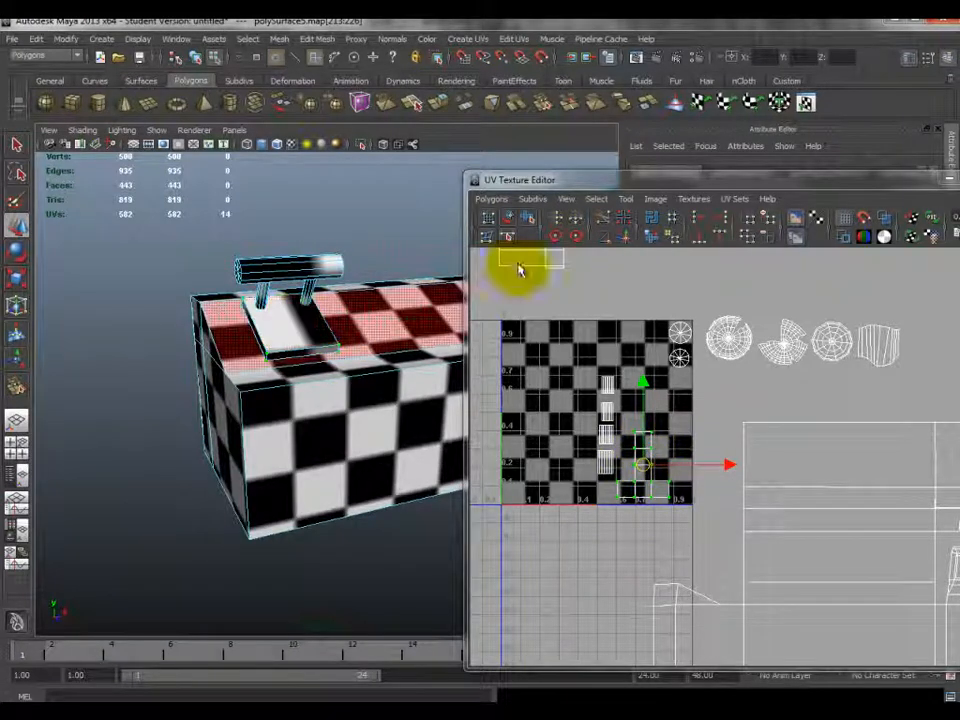
pyautogui.click(596, 198)
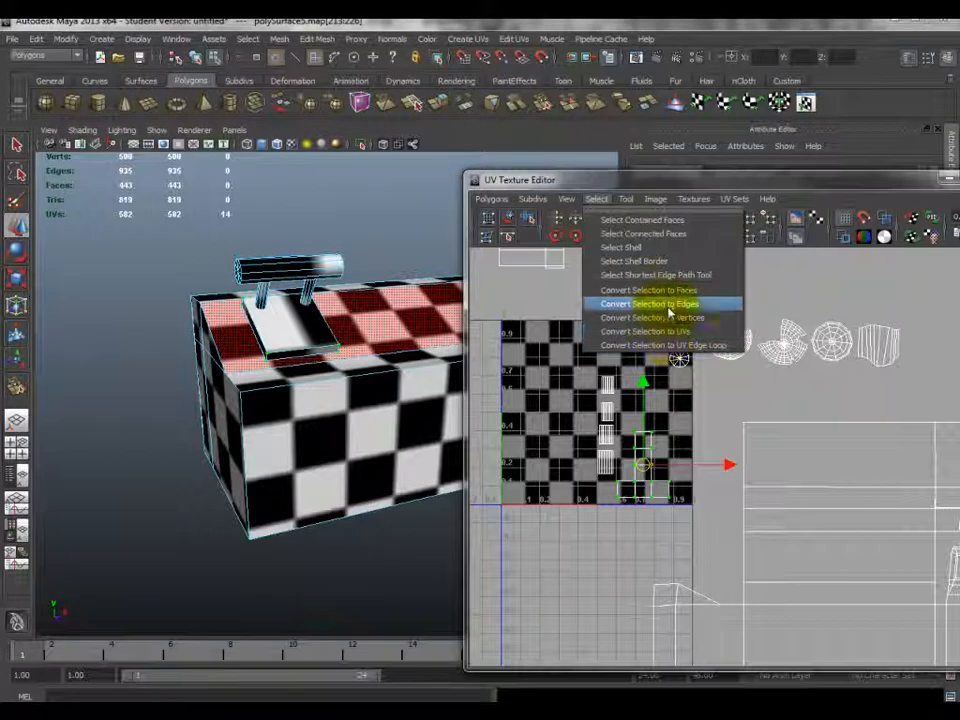
pyautogui.click(670, 303)
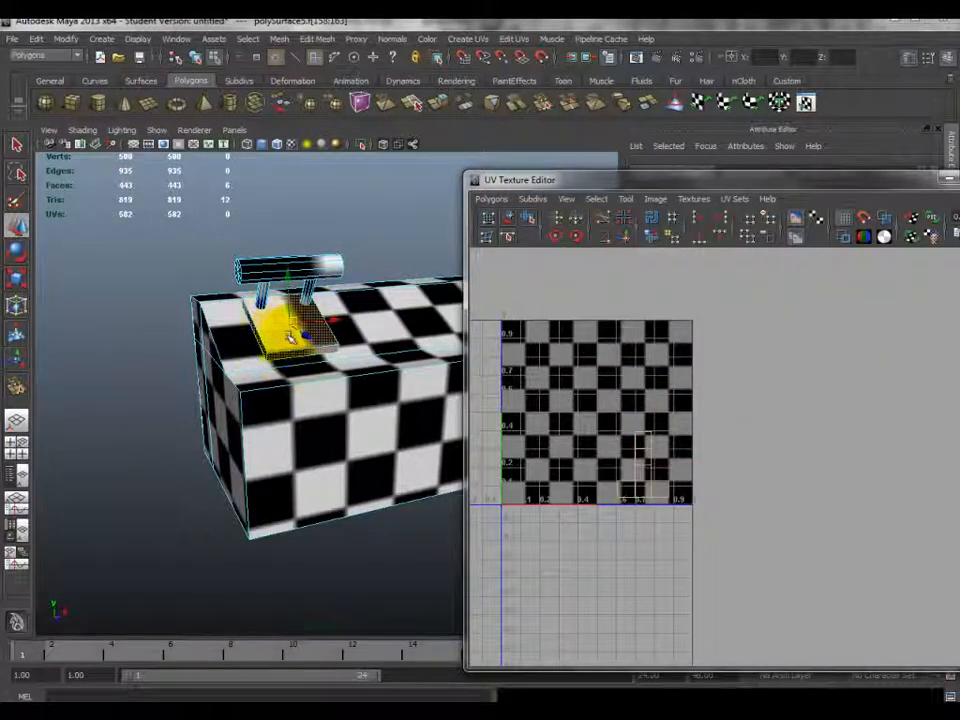
pyautogui.keyDown('alt'); pyautogui.moveTo(280, 335); pyautogui.dragTo(278, 341); pyautogui.keyUp('alt')
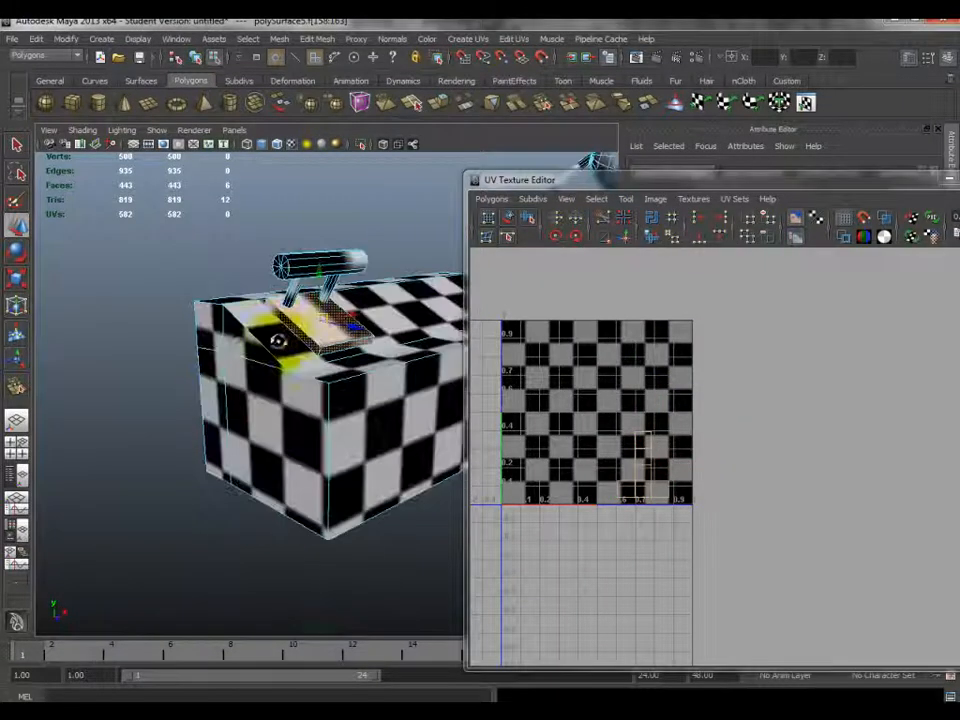
pyautogui.click(472, 39)
pyautogui.click(510, 103)
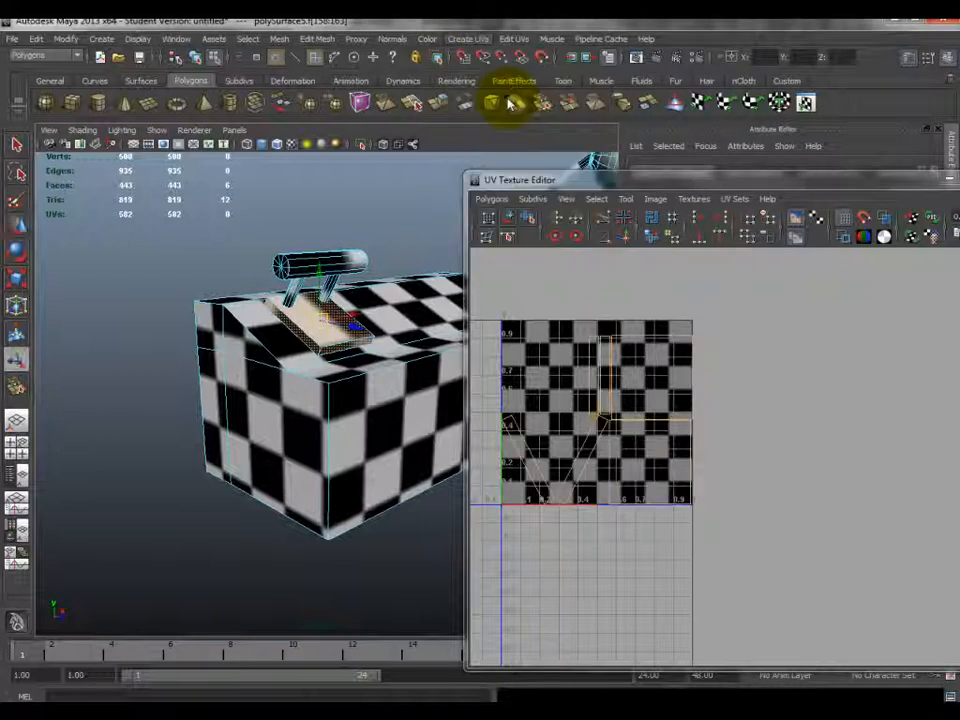
pyautogui.moveTo(613, 452); pyautogui.dragTo(682, 450, button='right')
pyautogui.click(608, 498)
pyautogui.keyDown('ctrl'); pyautogui.moveTo(620, 500); pyautogui.dragTo(667, 479, button='right'); pyautogui.keyUp('ctrl')
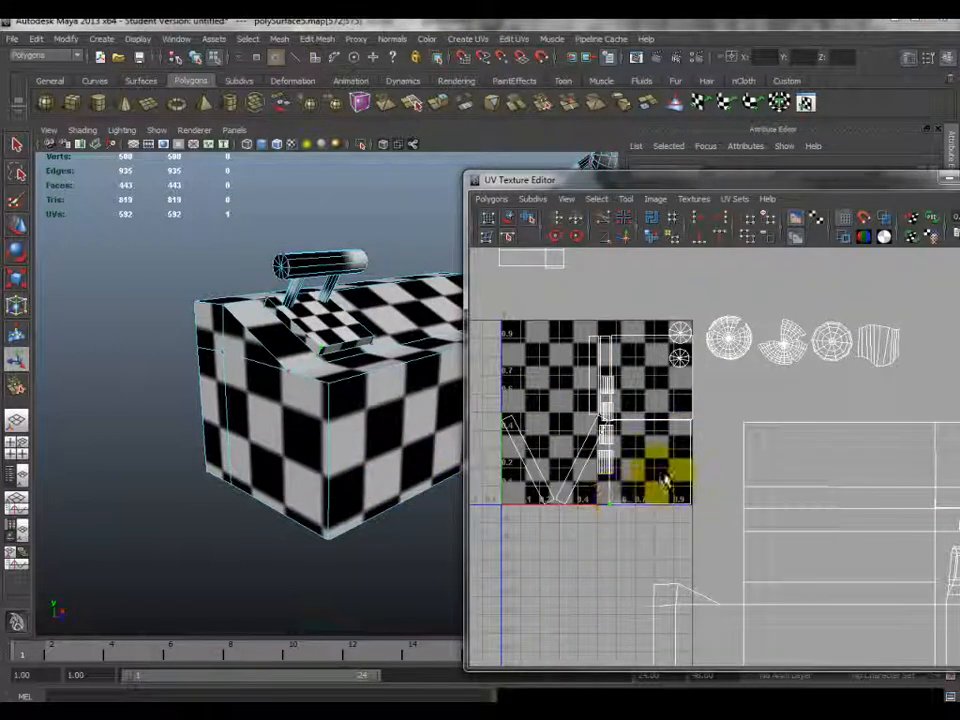
pyautogui.press('w')
pyautogui.moveTo(633, 453); pyautogui.dragTo(612, 563)
pyautogui.hotkey('ctrl', 'z')
pyautogui.hotkey('ctrl', 'z')
pyautogui.hotkey('ctrl', 'z')
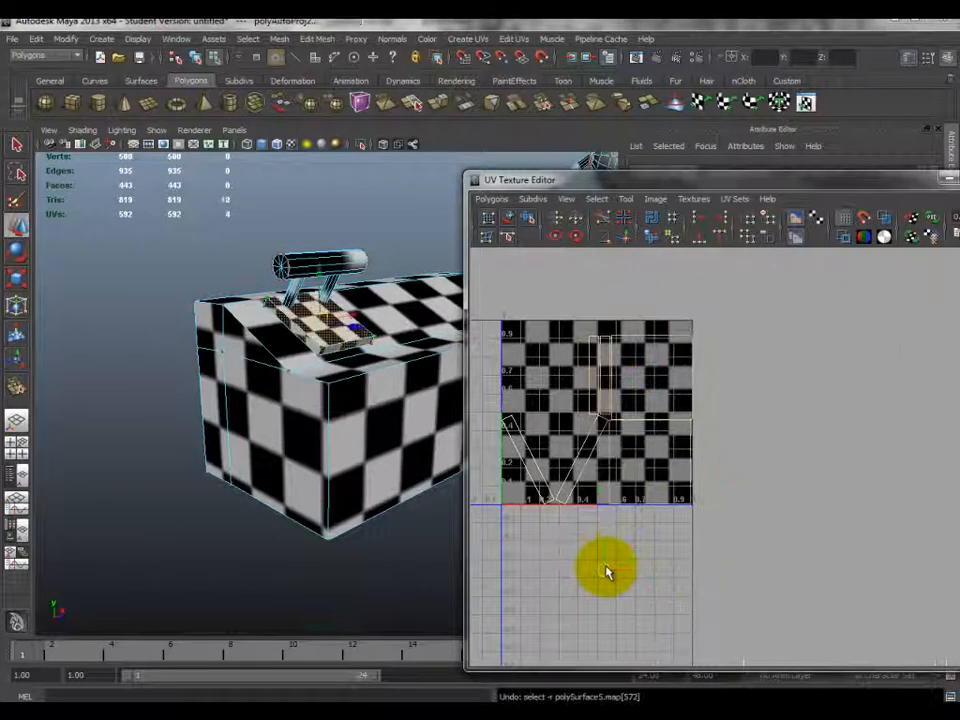
# - Convert the plate's mapped faces to UVs and move all its shells together below the texture tile
pyautogui.click(606, 199)
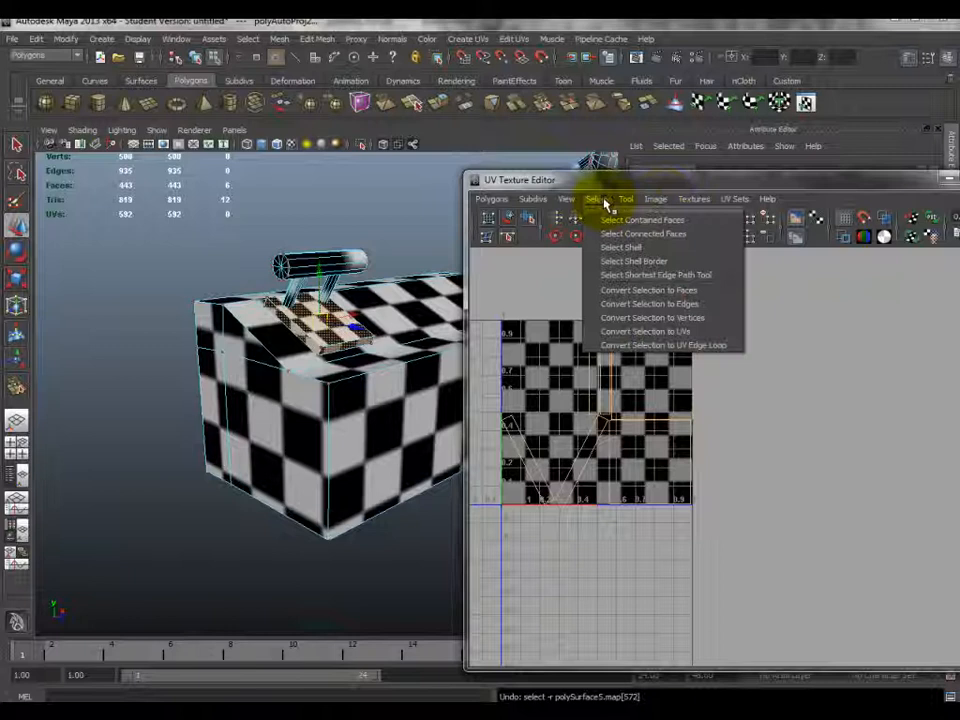
pyautogui.click(668, 331)
pyautogui.moveTo(666, 438); pyautogui.dragTo(598, 567)
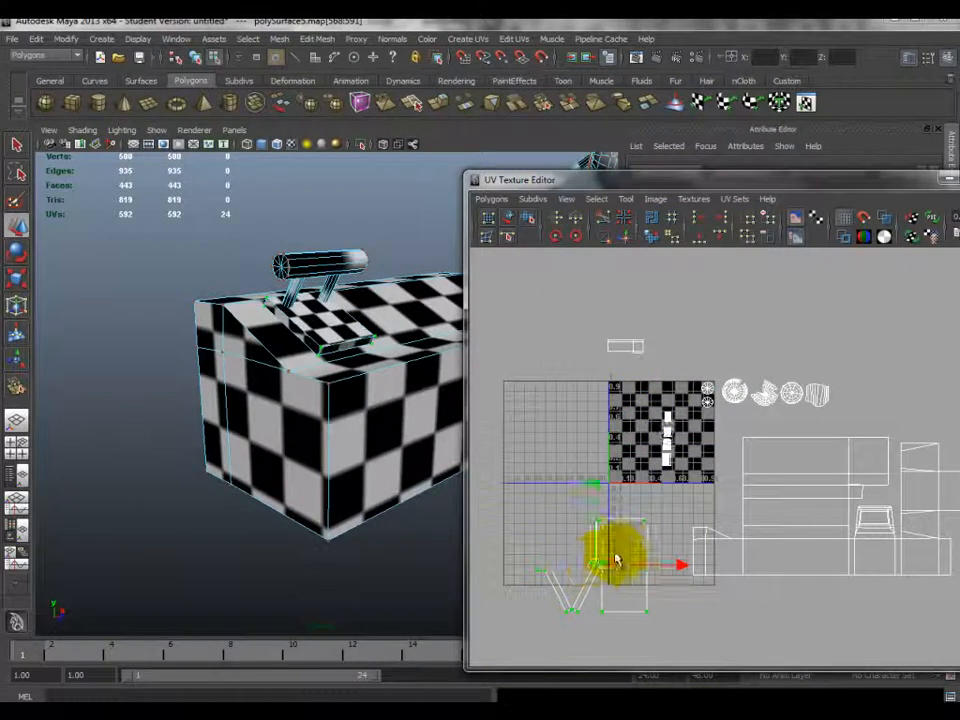
# - Select the lower square shell of the plate and move it down into the empty space below the other pieces
pyautogui.scroll(2, 620, 513)
pyautogui.keyDown('alt'); pyautogui.moveTo(621, 461); pyautogui.dragTo(647, 391, button='middle'); pyautogui.keyUp('alt')
pyautogui.scroll(1, 648, 393)
pyautogui.moveTo(583, 459); pyautogui.dragTo(688, 543)
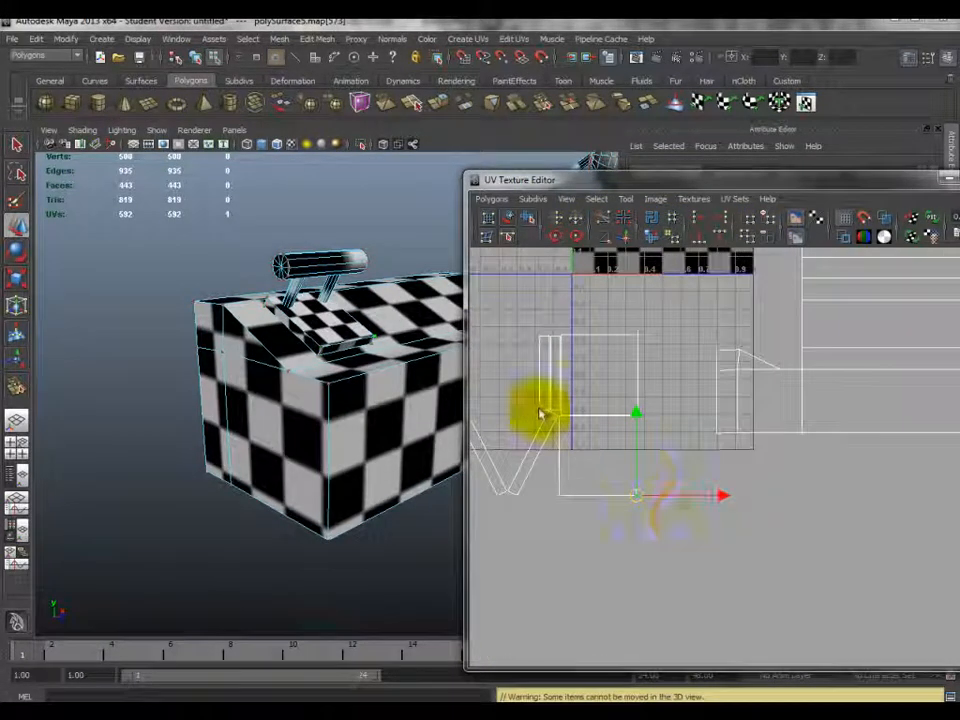
pyautogui.keyDown('ctrl'); pyautogui.moveTo(639, 496); pyautogui.dragTo(669, 471, button='right'); pyautogui.keyUp('ctrl')
pyautogui.moveTo(600, 458); pyautogui.dragTo(621, 532)
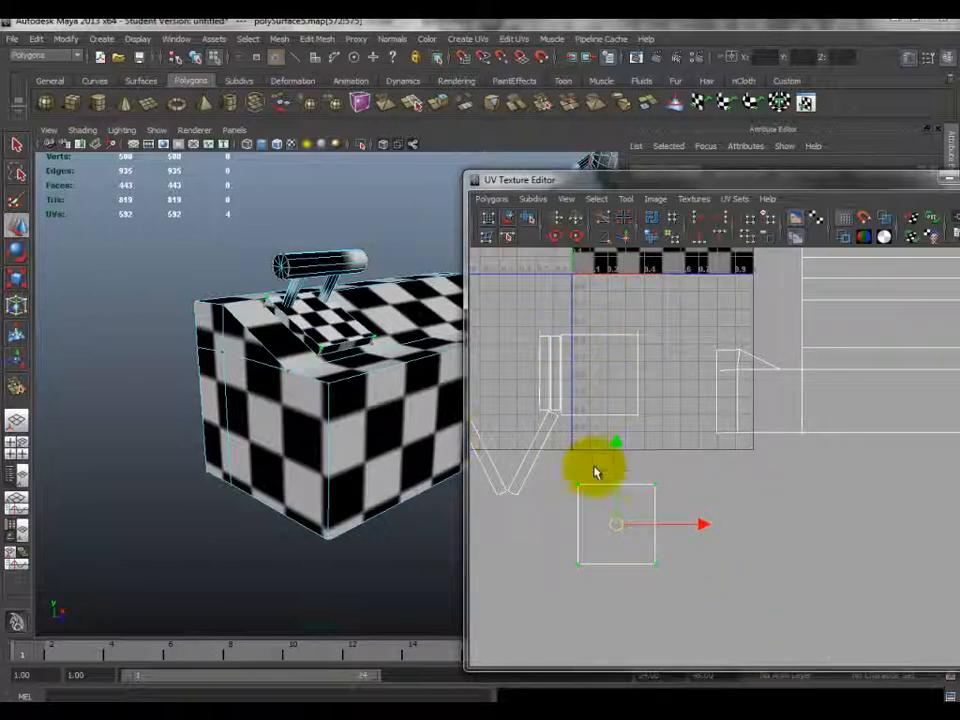
pyautogui.keyDown('alt'); pyautogui.moveTo(593, 522); pyautogui.dragTo(664, 504, button='middle'); pyautogui.keyUp('alt')
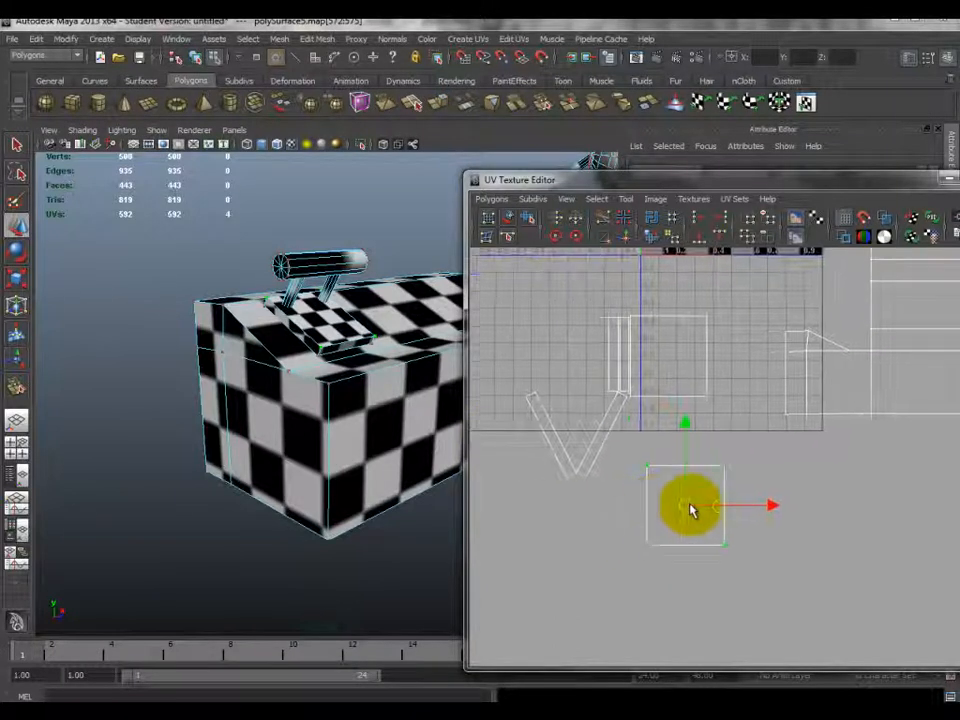
# - Select the slanted strip shell nearest the square and move it beside the square's left edge
pyautogui.click(588, 478)
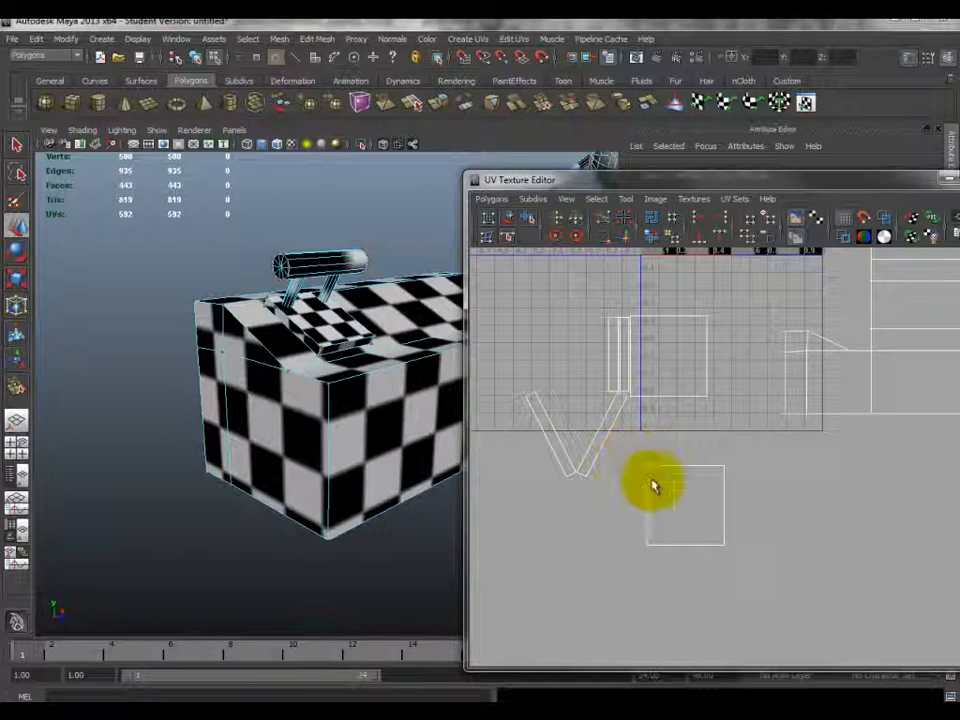
pyautogui.keyDown('alt'); pyautogui.moveTo(332, 339); pyautogui.dragTo(285, 321); pyautogui.keyUp('alt')
pyautogui.click(676, 522)
pyautogui.moveTo(642, 486); pyautogui.dragTo(698, 490, button='right')
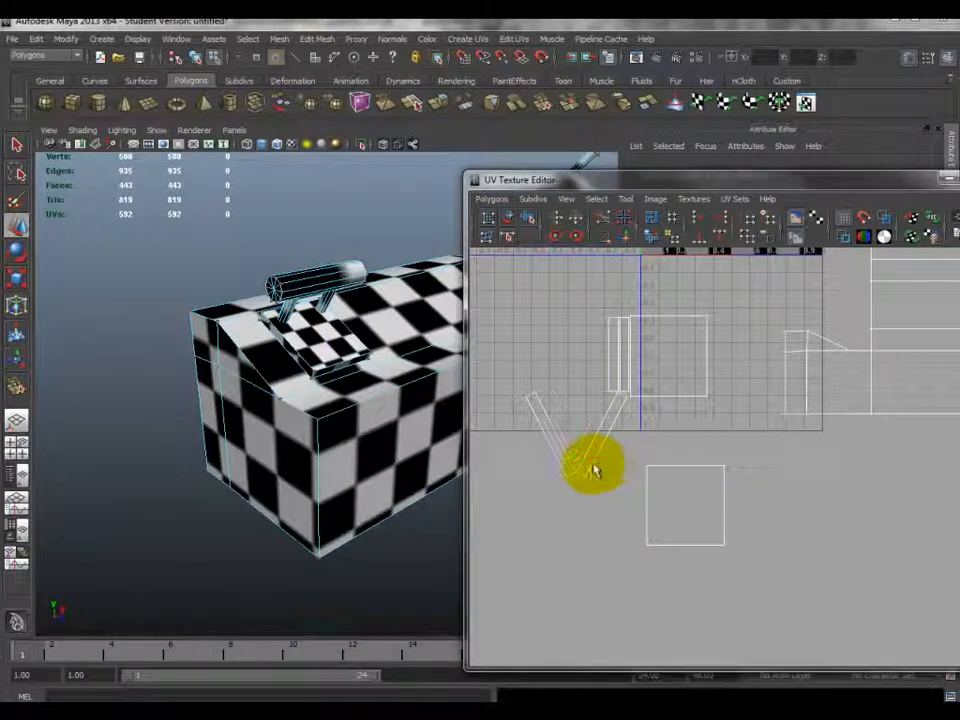
pyautogui.click(590, 474)
pyautogui.keyDown('ctrl'); pyautogui.moveTo(596, 482); pyautogui.dragTo(652, 465, button='right'); pyautogui.keyUp('ctrl')
pyautogui.moveTo(604, 443); pyautogui.dragTo(613, 512)
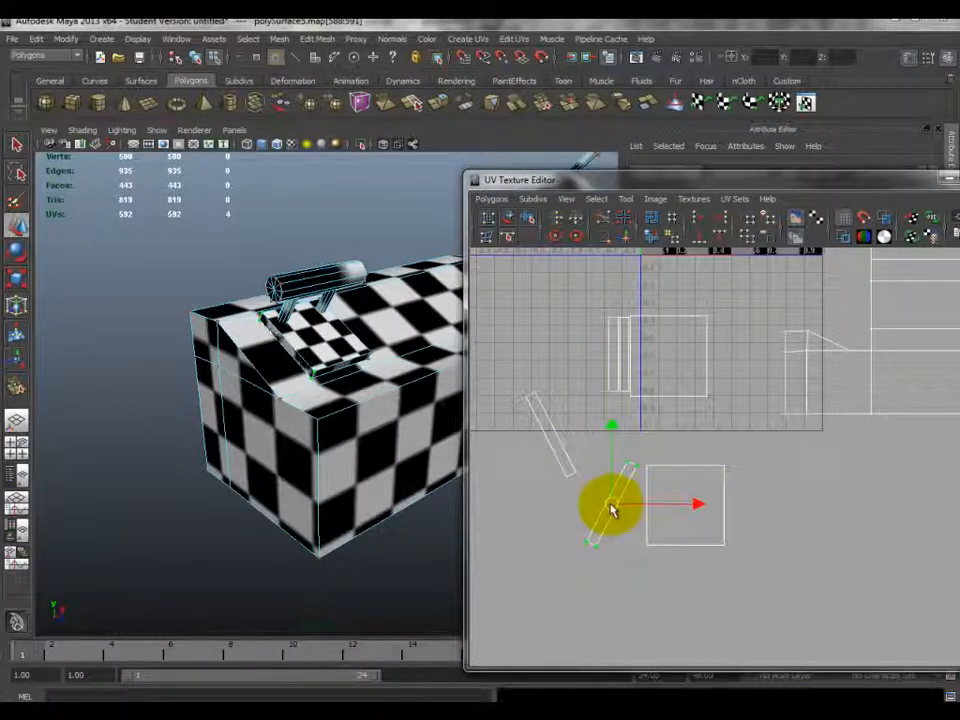
# - Rotate the slanted strip shell upright and place it against the left edge of the separated square shell
pyautogui.moveTo(613, 512); pyautogui.dragTo(596, 480, button='right')
pyautogui.moveTo(620, 530); pyautogui.dragTo(637, 564)
pyautogui.press('e')
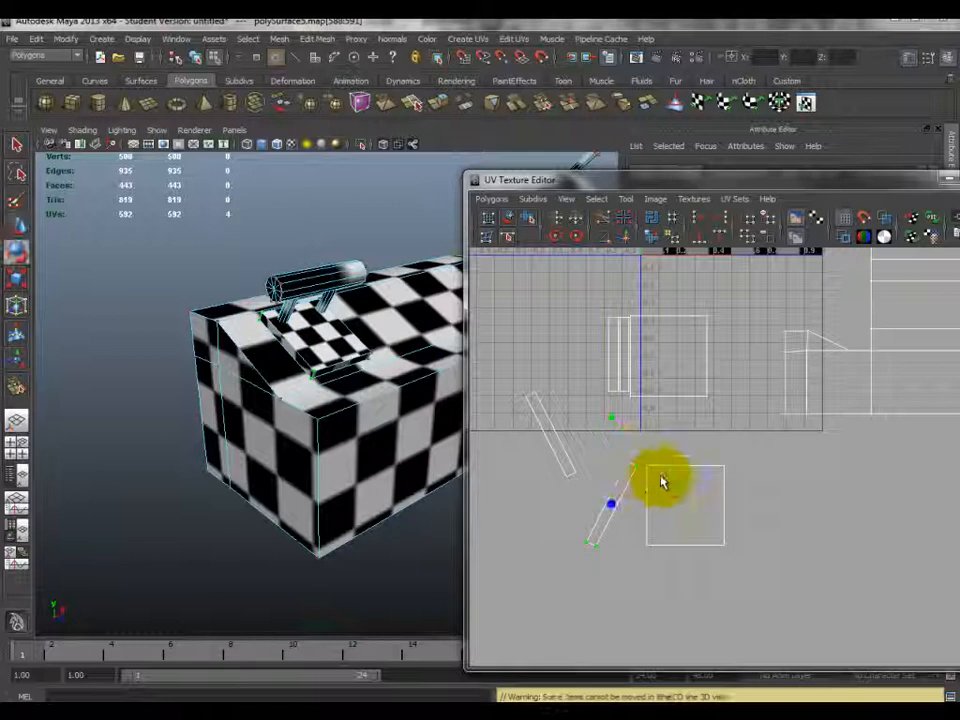
pyautogui.moveTo(687, 473); pyautogui.dragTo(663, 444)
pyautogui.press('w')
pyautogui.moveTo(612, 506); pyautogui.dragTo(647, 504)
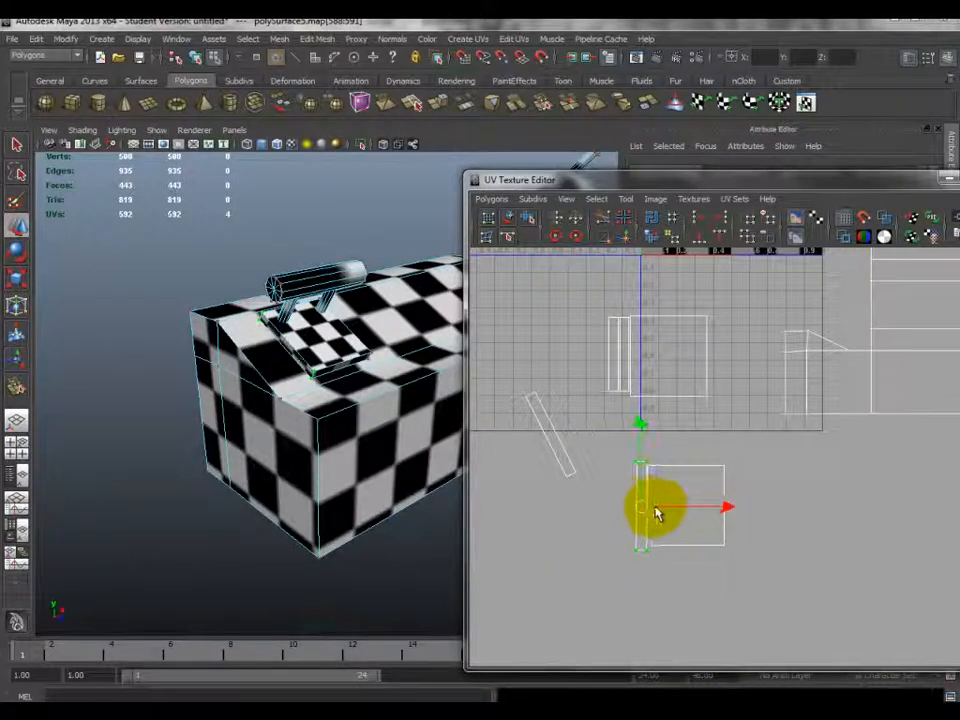
# - Scale the upright strip to the square's height, align it, and sew the two shells along their shared edge
pyautogui.scroll(3, 656, 508)
pyautogui.keyDown('alt'); pyautogui.moveTo(664, 474); pyautogui.dragTo(731, 410, button='middle'); pyautogui.keyUp('alt')
pyautogui.press('r')
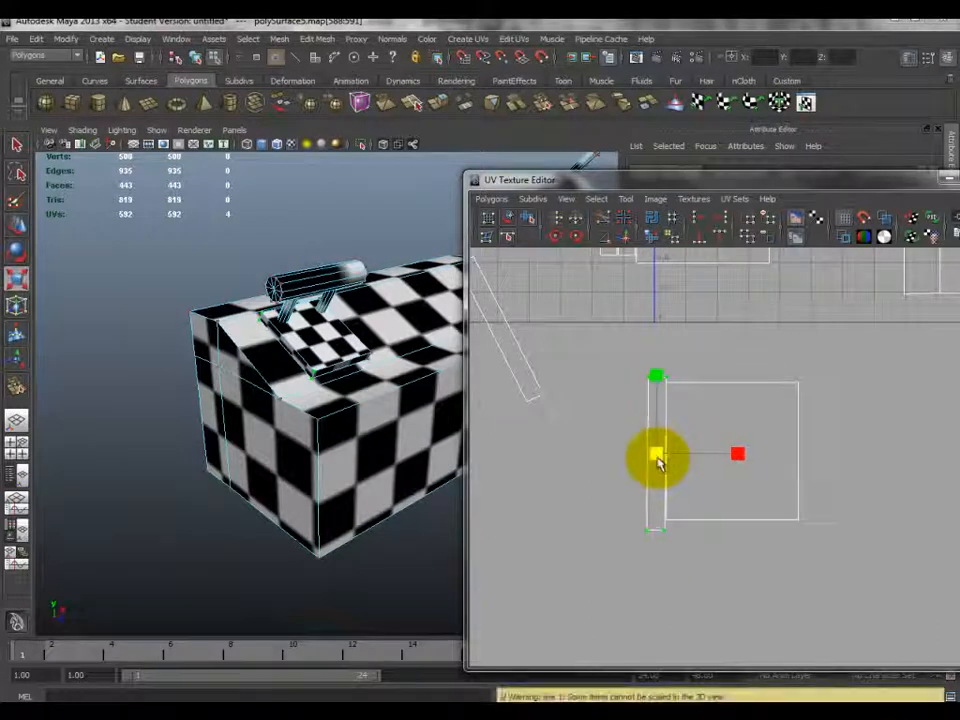
pyautogui.press('w')
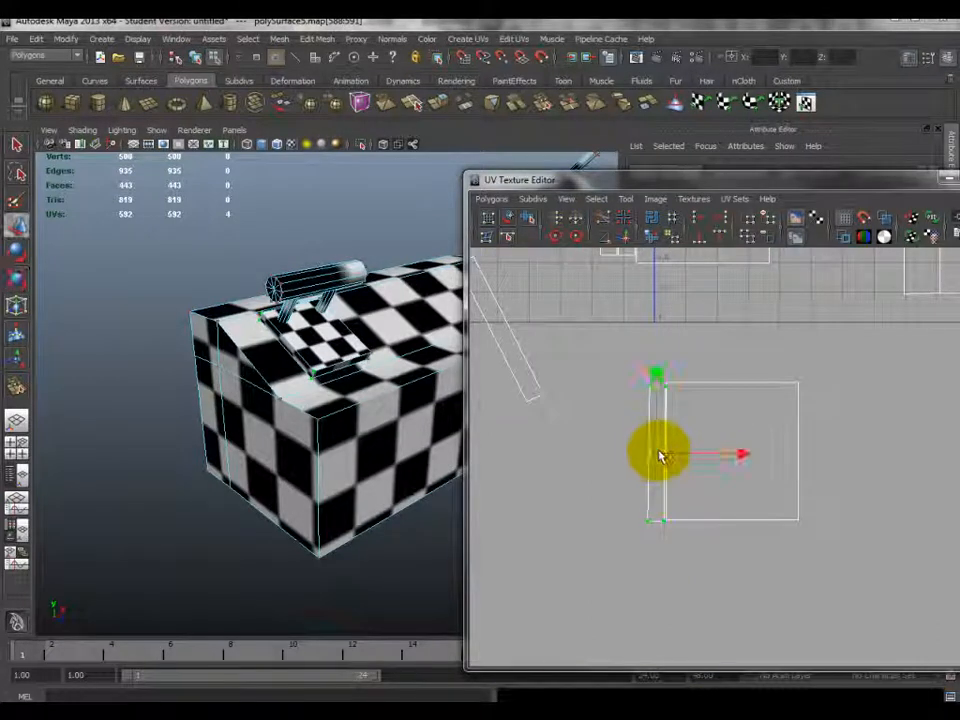
pyautogui.moveTo(671, 479)
pyautogui.mouseDown(button='right')
pyautogui.moveTo(673, 444)
pyautogui.moveTo(664, 474)
pyautogui.mouseUp(button='right')
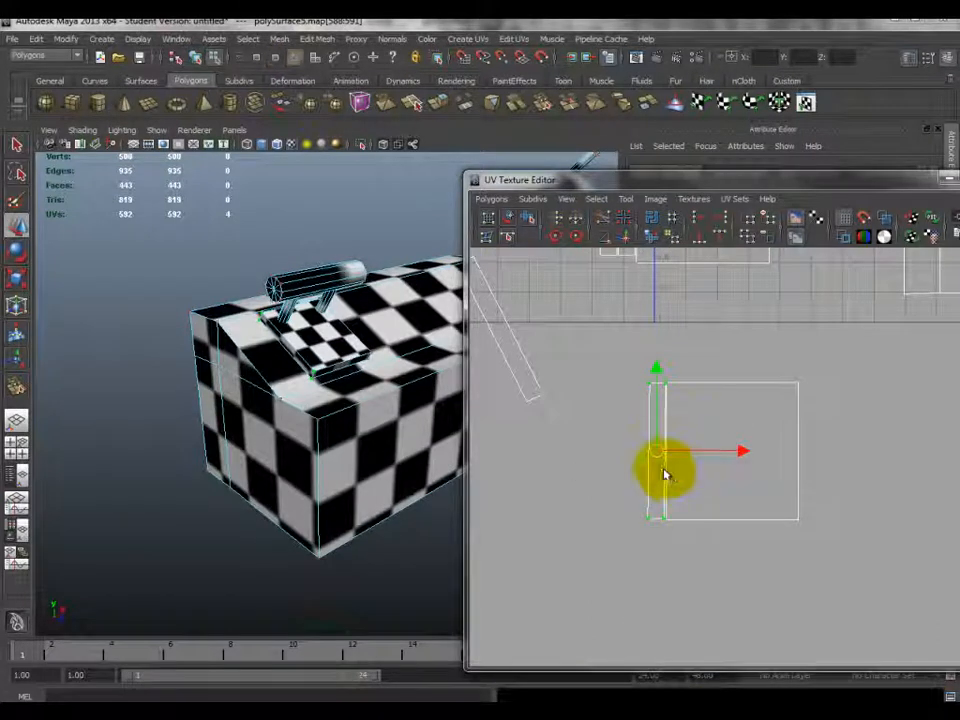
pyautogui.click(628, 238)
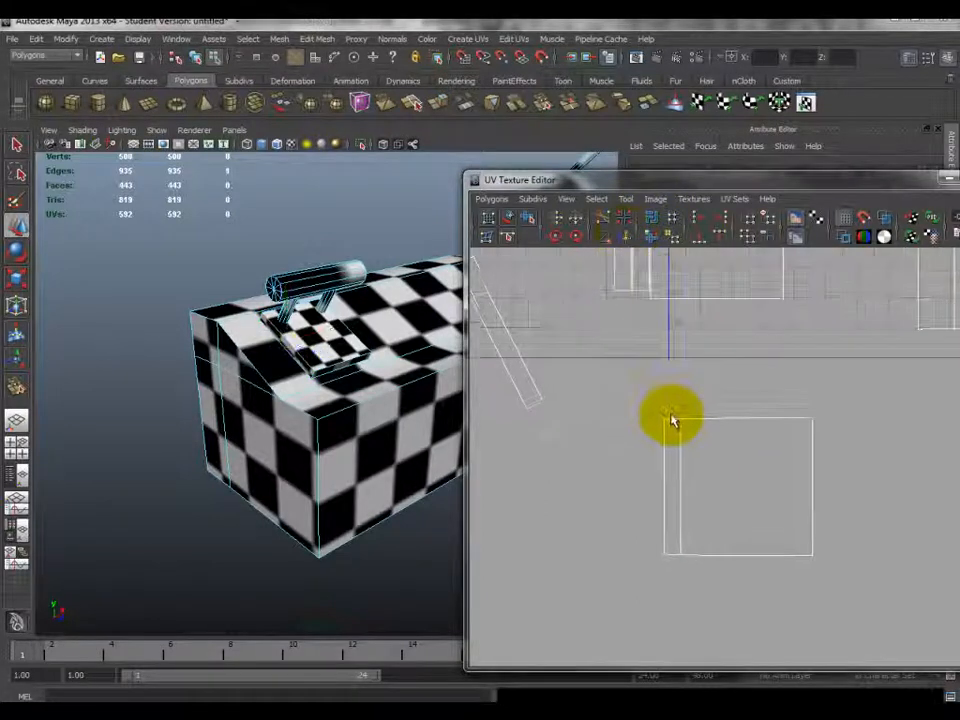
# - Select the UVs of the remaining slanted strip shell and rotate the strip toward upright
pyautogui.moveTo(549, 362); pyautogui.dragTo(542, 338, button='right')
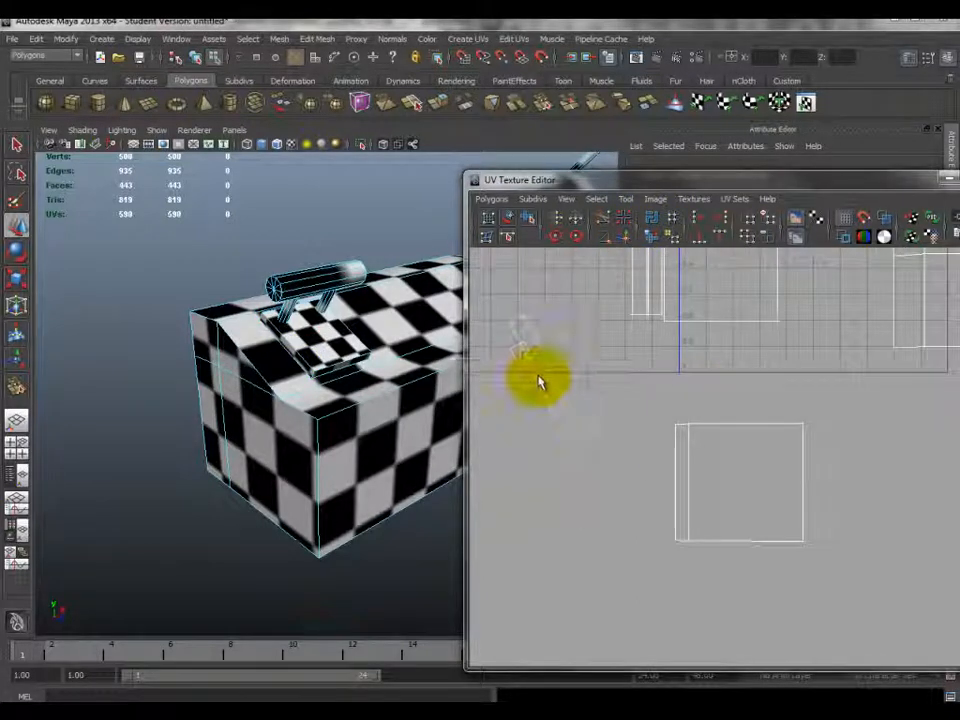
pyautogui.click(530, 398)
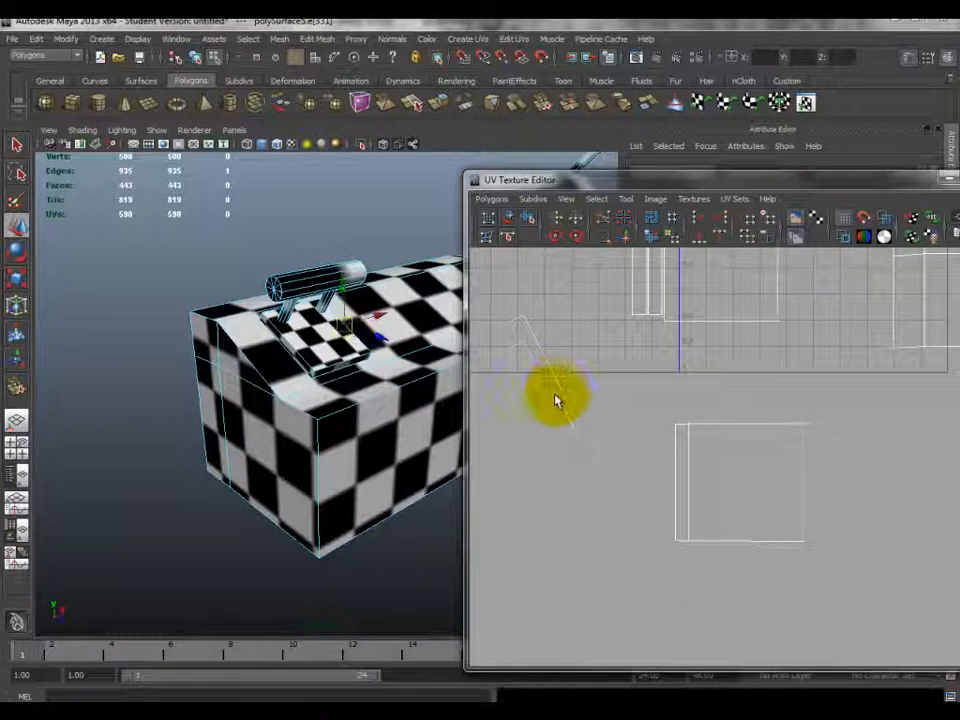
pyautogui.click(538, 370)
pyautogui.press('F12')
pyautogui.moveTo(531, 343); pyautogui.dragTo(628, 482)
pyautogui.press('w')
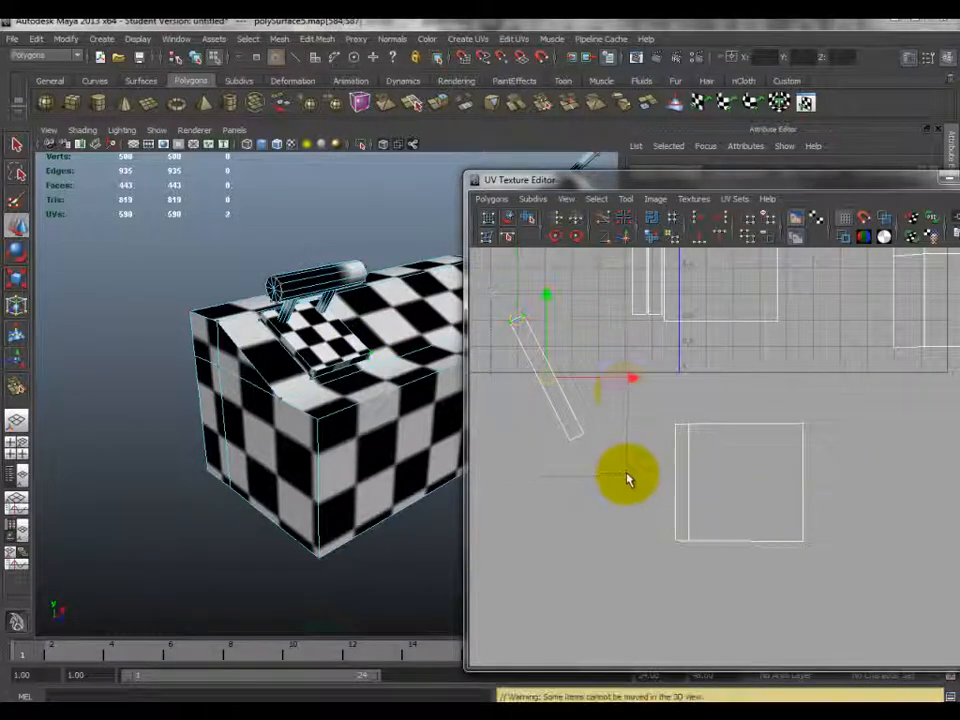
pyautogui.press('e')
pyautogui.moveTo(617, 354); pyautogui.dragTo(435, 343)
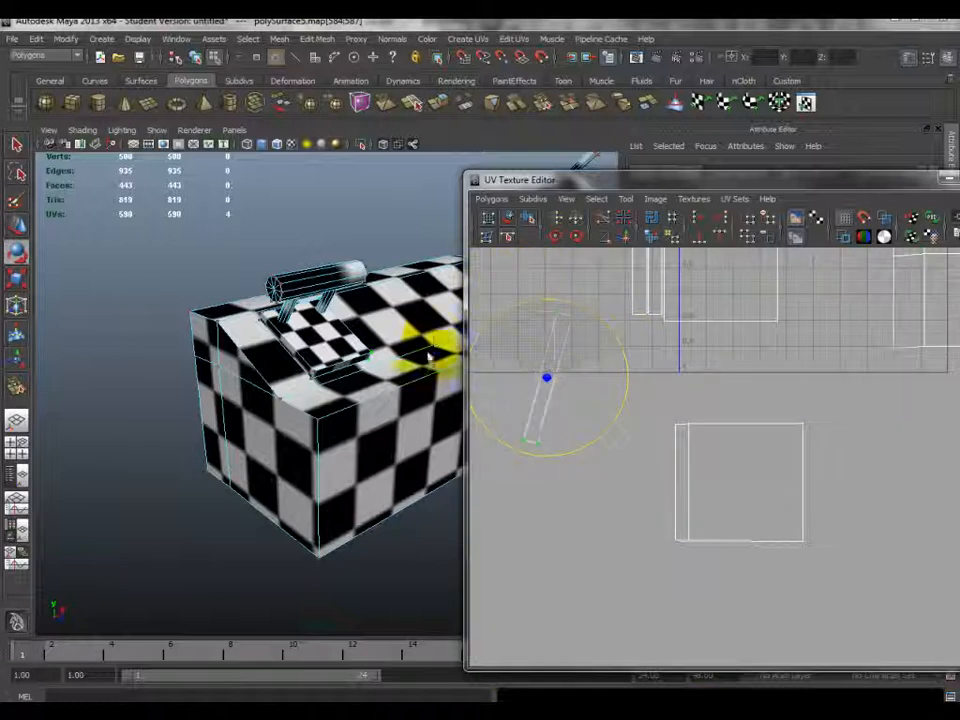
# - Place the second strip against the square shell's right edge and scale it to match the square's height
pyautogui.press('w')
pyautogui.moveTo(546, 386); pyautogui.dragTo(815, 490)
pyautogui.press('r')
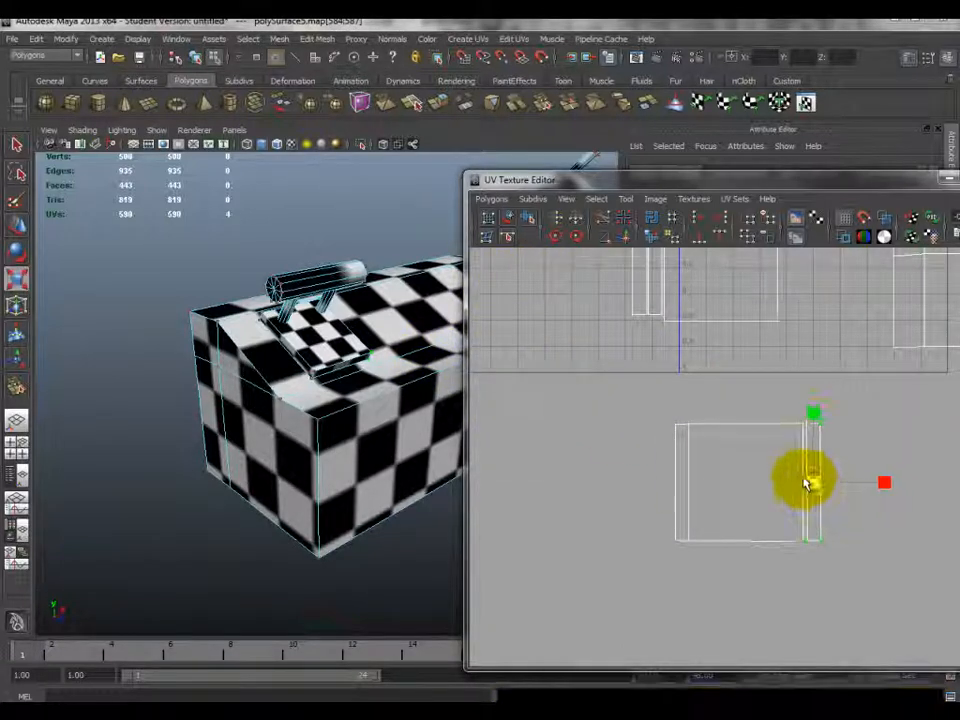
pyautogui.press('w')
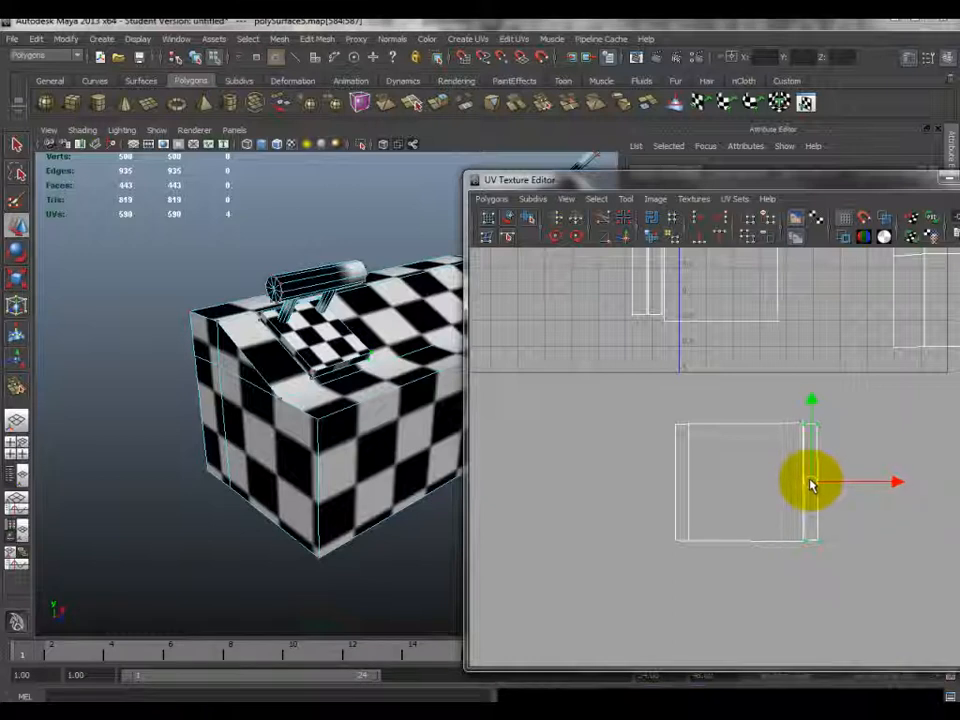
# - Sew the second strip to the square shell along the square's right edge
pyautogui.moveTo(806, 467)
pyautogui.mouseDown(button='right')
pyautogui.moveTo(800, 440)
pyautogui.moveTo(795, 452)
pyautogui.mouseUp(button='right')
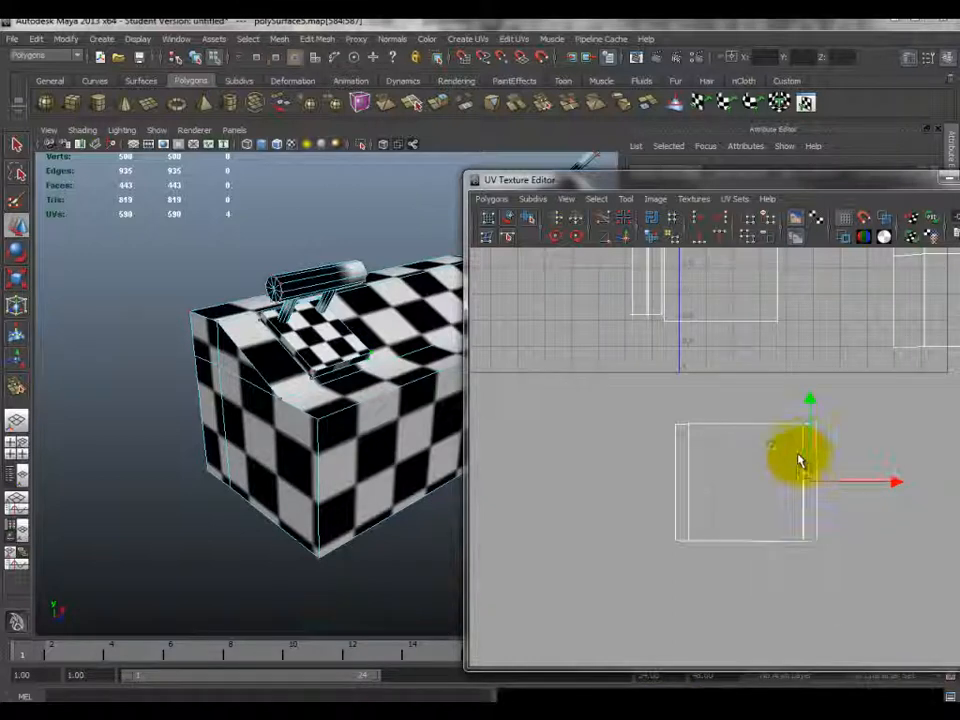
pyautogui.click(802, 500)
pyautogui.click(623, 242)
# - Select the outermost thin strip beside the other square and move it down next to the sewn plate shell
pyautogui.moveTo(666, 343); pyautogui.dragTo(714, 276, button='right')
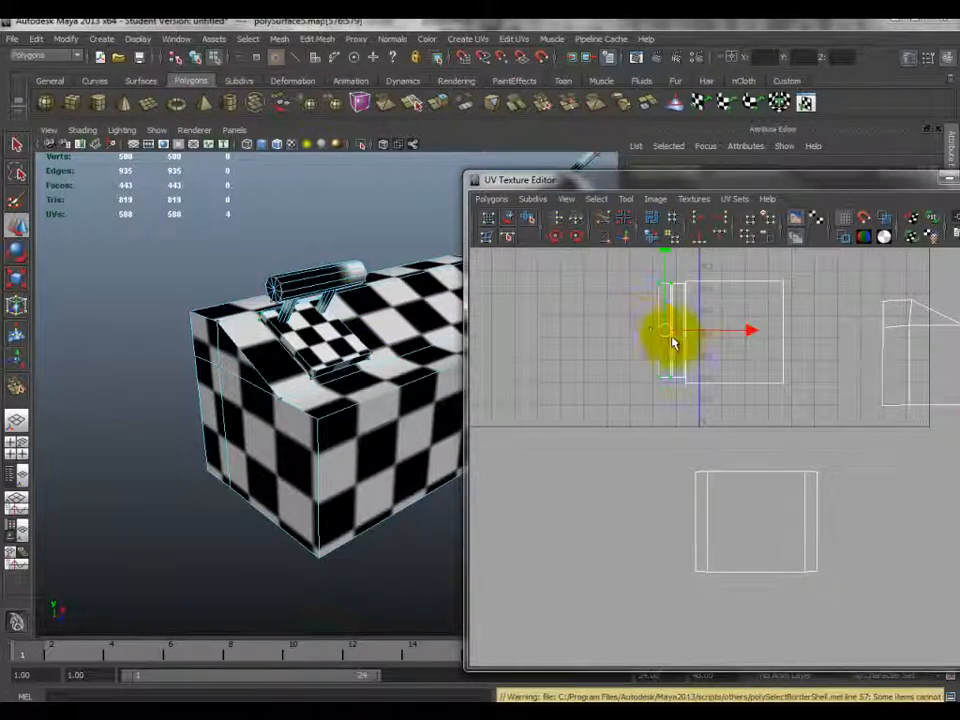
pyautogui.moveTo(672, 343); pyautogui.dragTo(656, 535)
pyautogui.keyDown('ctrl'); pyautogui.moveTo(649, 537); pyautogui.dragTo(708, 484, button='right'); pyautogui.keyUp('ctrl')
pyautogui.moveTo(625, 476); pyautogui.dragTo(692, 596)
# - Rotate the thin strip 90 degrees to horizontal and place it along the upper edge of the sewn plate shell
pyautogui.press('e')
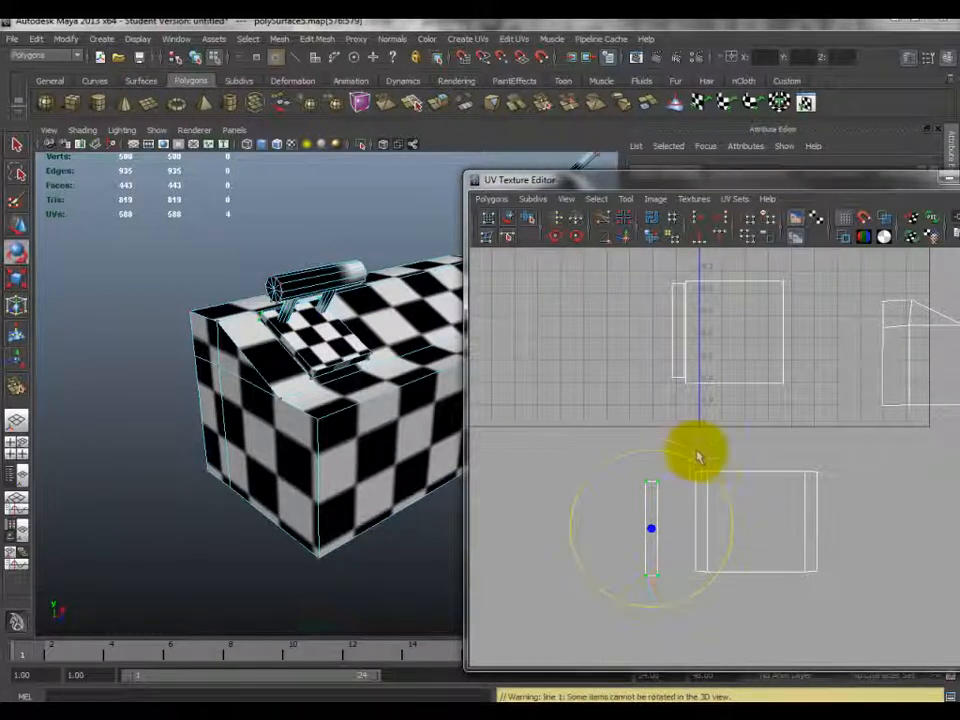
pyautogui.click(561, 240)
pyautogui.press('w')
pyautogui.moveTo(664, 536); pyautogui.dragTo(745, 473)
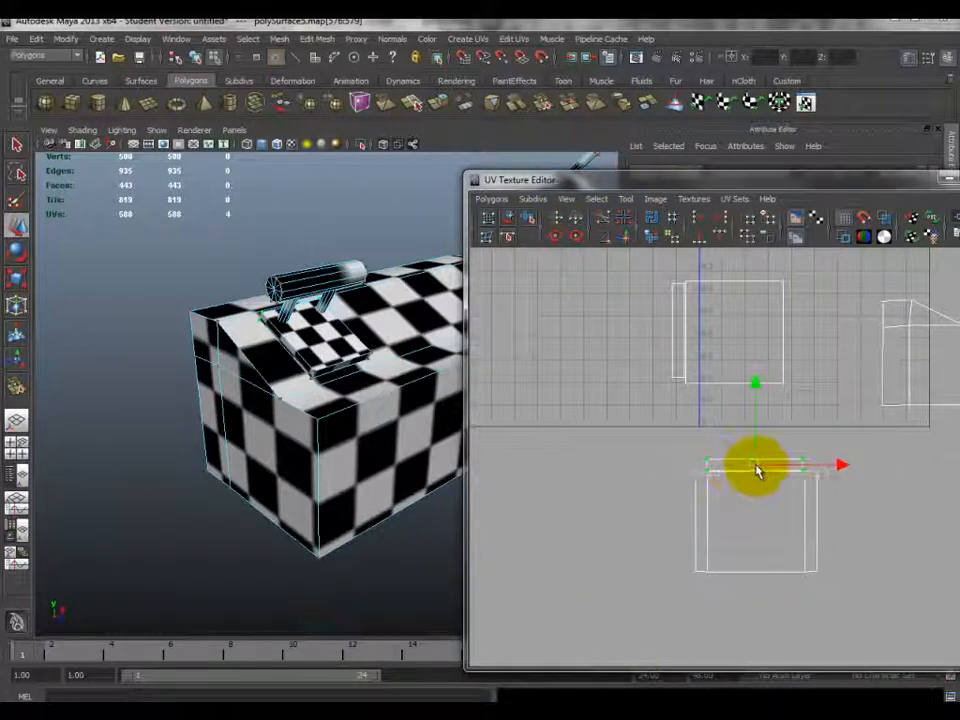
# - Sew the thin strip to the plate shell along the shell's upper edge
pyautogui.moveTo(740, 464); pyautogui.dragTo(737, 425, button='right')
pyautogui.click(729, 469)
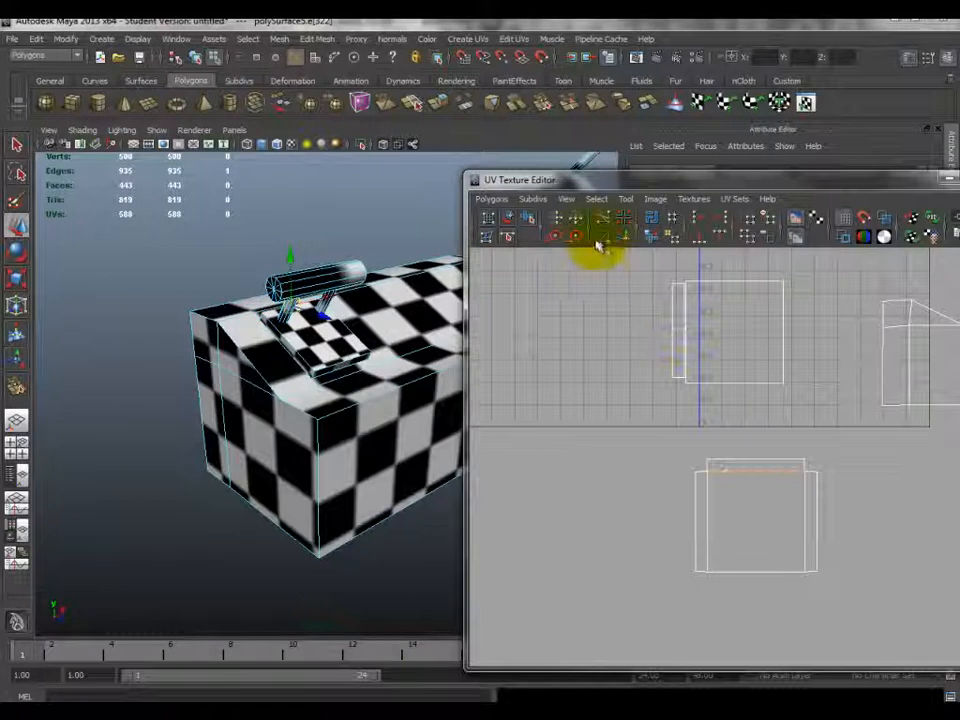
pyautogui.click(636, 247)
# - Move the remaining thin strip from beside the unsewn square down next to the plate shell and select its long edge to check the match
pyautogui.moveTo(671, 349); pyautogui.dragTo(726, 298, button='right')
pyautogui.click(674, 285)
pyautogui.keyDown('ctrl'); pyautogui.moveTo(669, 280); pyautogui.dragTo(667, 324, button='right'); pyautogui.keyUp('ctrl')
pyautogui.moveTo(668, 328); pyautogui.dragTo(621, 500)
pyautogui.moveTo(621, 500); pyautogui.dragTo(613, 519, button='right')
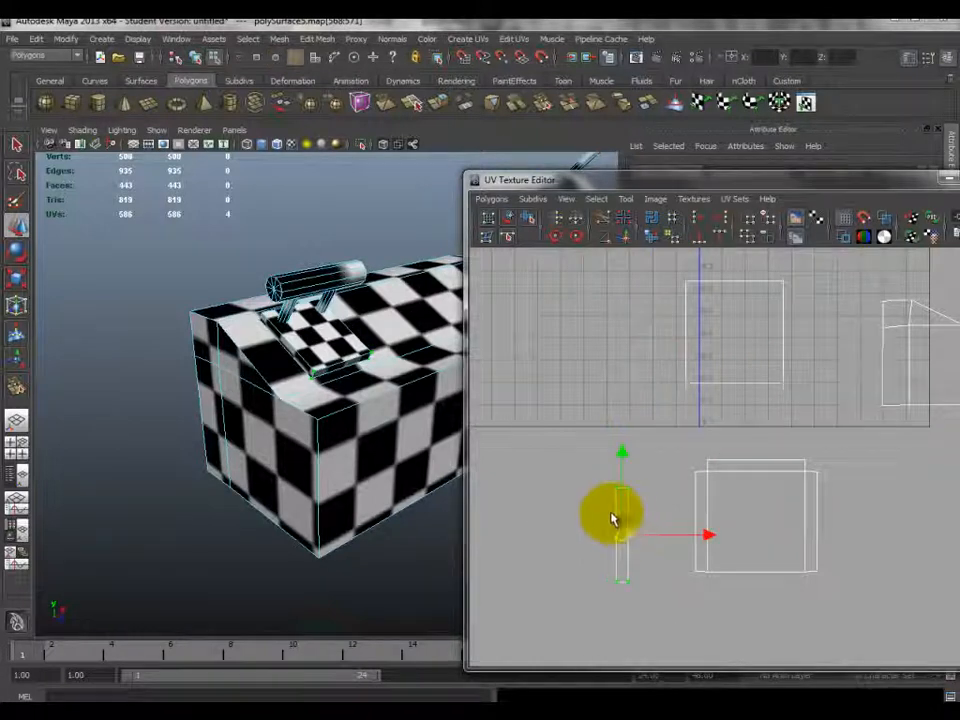
pyautogui.click(631, 530)
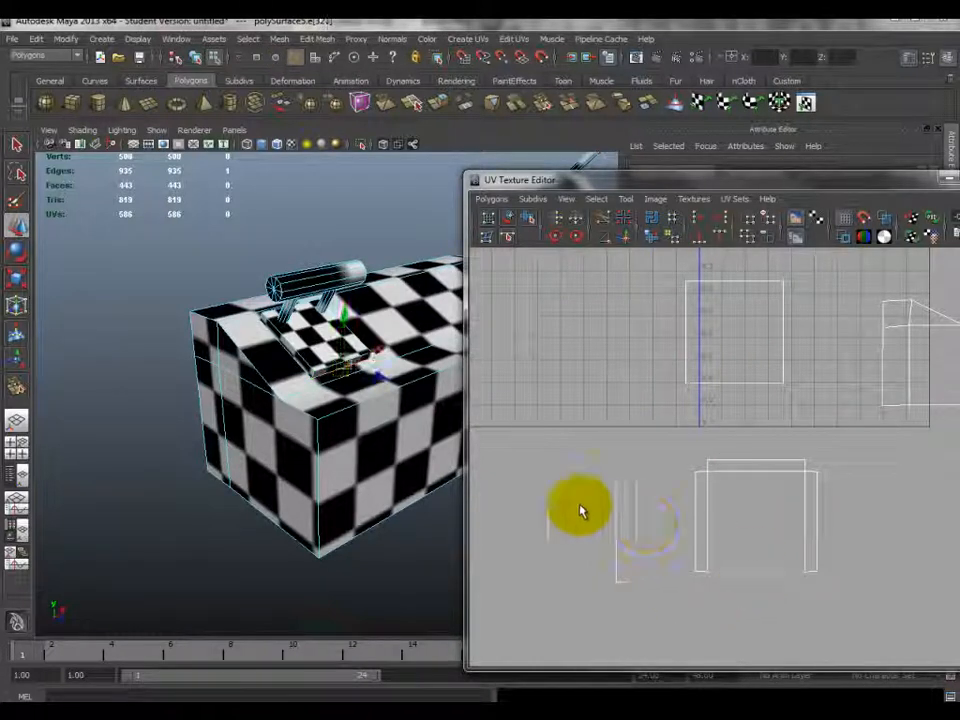
# - Rotate the remaining thin strip 90 degrees to horizontal and place it along the plate shell's lower edge
pyautogui.moveTo(628, 503); pyautogui.dragTo(681, 507, button='right')
pyautogui.moveTo(583, 472); pyautogui.dragTo(655, 600)
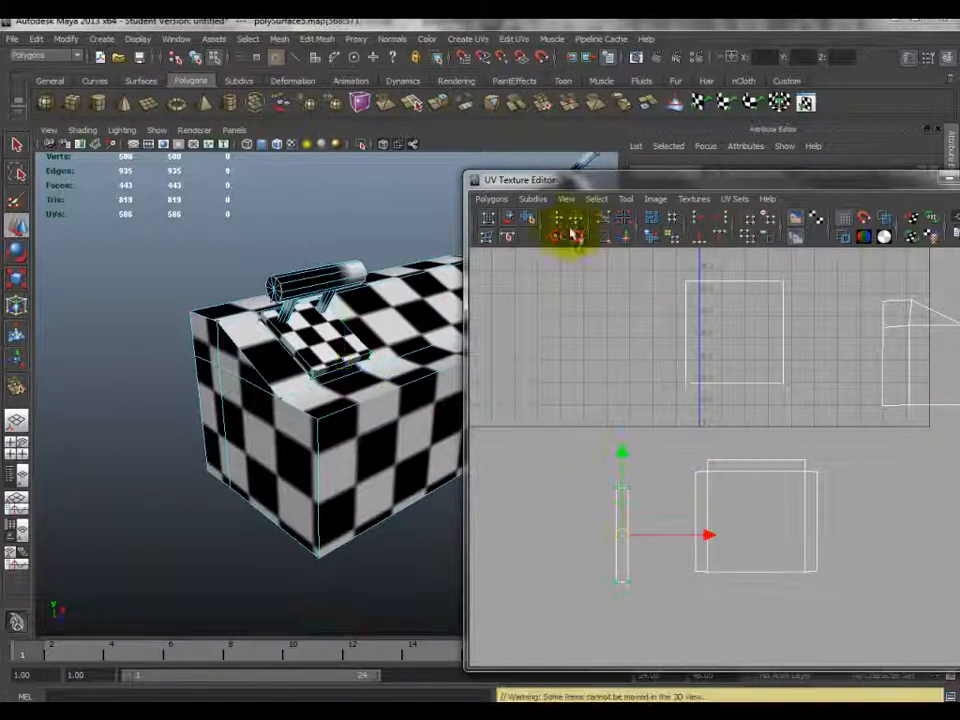
pyautogui.click(553, 240)
pyautogui.moveTo(617, 540); pyautogui.dragTo(757, 586)
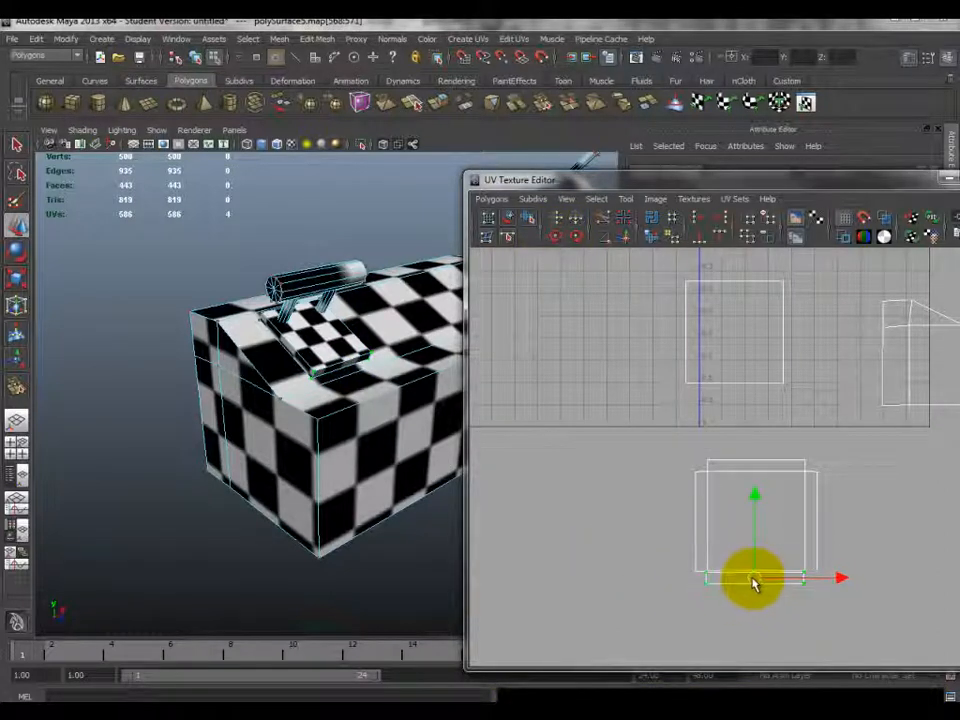
# - Sew the strip to the plate shell along the shell's lower edge
pyautogui.moveTo(729, 571); pyautogui.dragTo(730, 538, button='right')
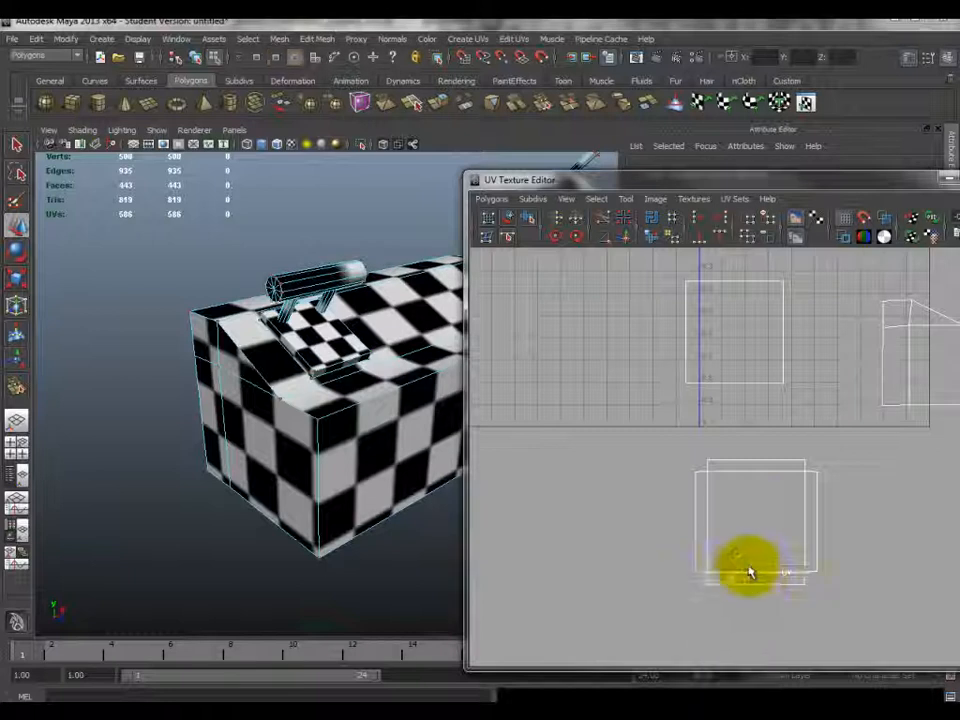
pyautogui.click(746, 566)
pyautogui.click(627, 239)
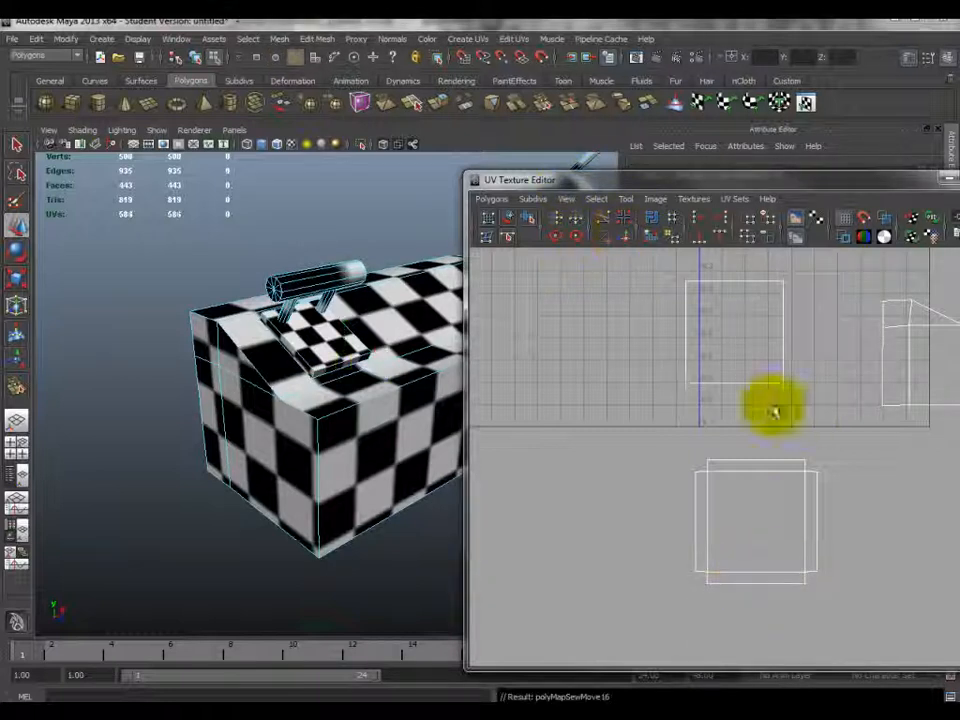
# - Move the leftover square shell onto the centre square of the sewn plate shell
pyautogui.moveTo(743, 389); pyautogui.dragTo(680, 336, button='right')
pyautogui.moveTo(680, 267); pyautogui.dragTo(838, 404)
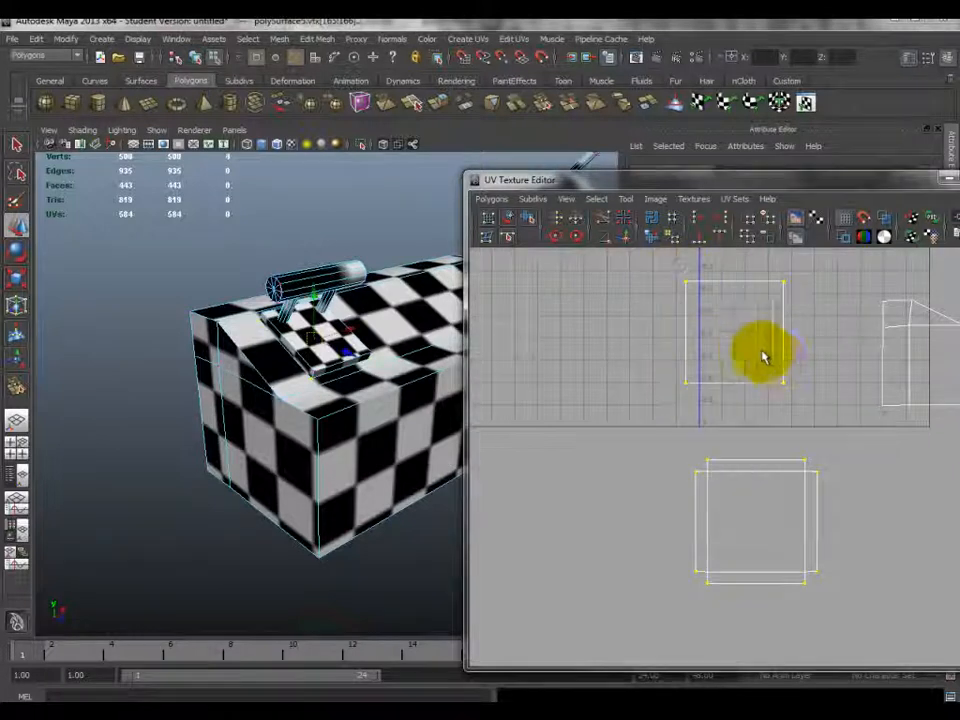
pyautogui.press('w')
pyautogui.moveTo(707, 327); pyautogui.dragTo(757, 512)
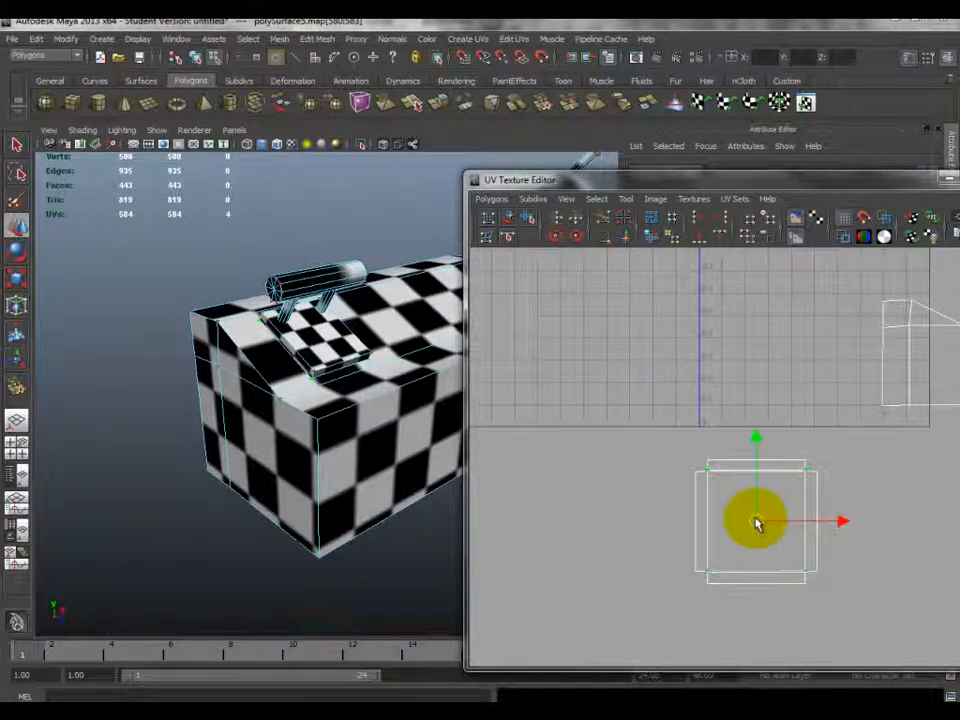
# - Select all UVs of the stacked plate shell and move them over to the other unwrapped shells
pyautogui.moveTo(748, 495); pyautogui.dragTo(789, 491, button='right')
pyautogui.scroll(-3, 789, 491)
pyautogui.moveTo(697, 447); pyautogui.dragTo(813, 561)
pyautogui.moveTo(749, 492); pyautogui.dragTo(887, 494)
pyautogui.keyDown('alt'); pyautogui.moveTo(940, 527); pyautogui.dragTo(672, 545, button='middle'); pyautogui.keyUp('alt')
pyautogui.moveTo(530, 517); pyautogui.dragTo(720, 430)
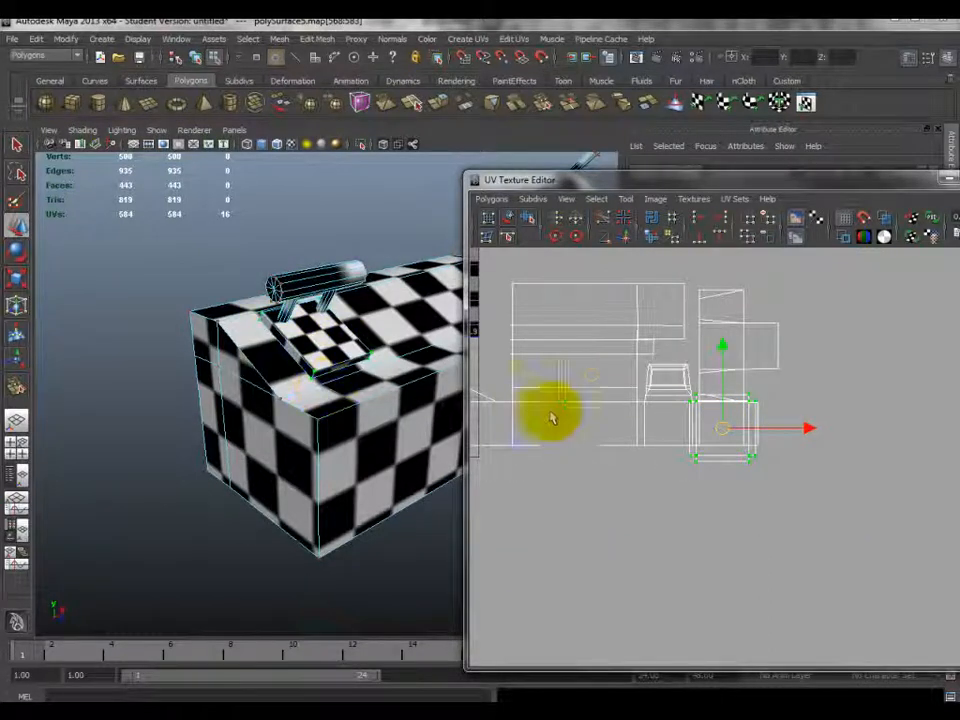
# - Scale the plate shell down until its checkers match the body's, and fit it into the gap above the small trapezoid shell
pyautogui.press('r')
pyautogui.moveTo(722, 429); pyautogui.dragTo(672, 480)
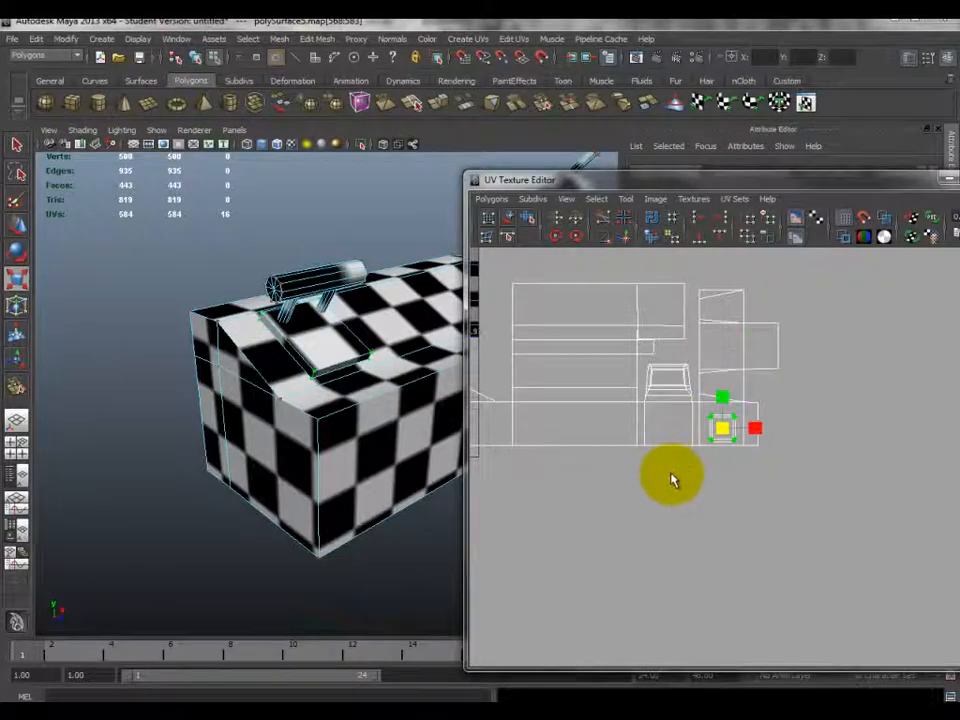
pyautogui.scroll(5, 671, 399)
pyautogui.moveTo(704, 413); pyautogui.dragTo(676, 368)
pyautogui.press('r')
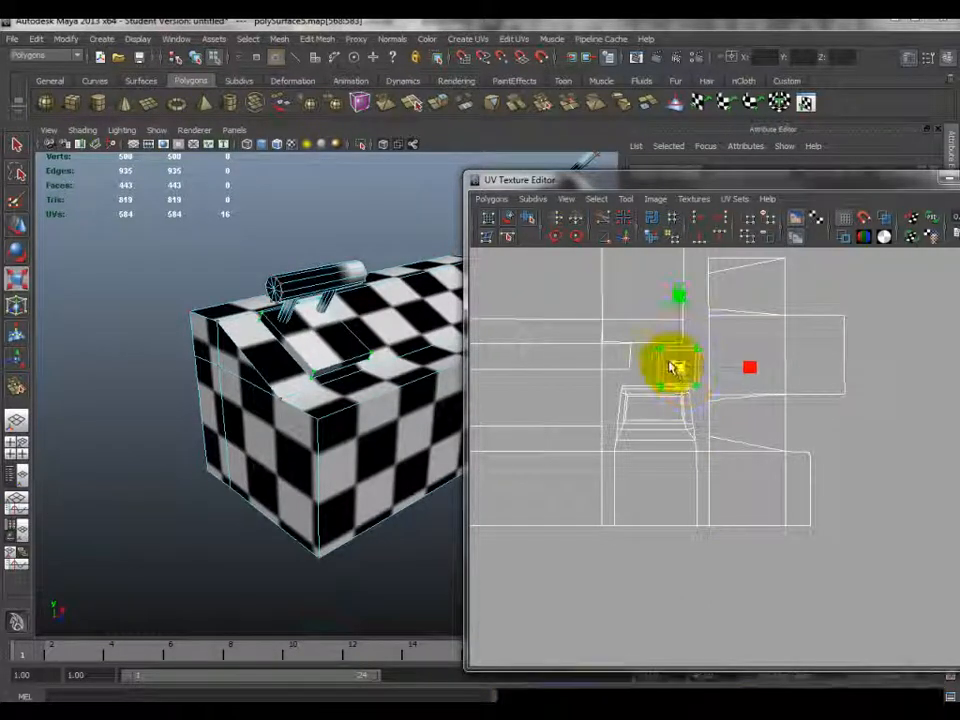
pyautogui.press('w')
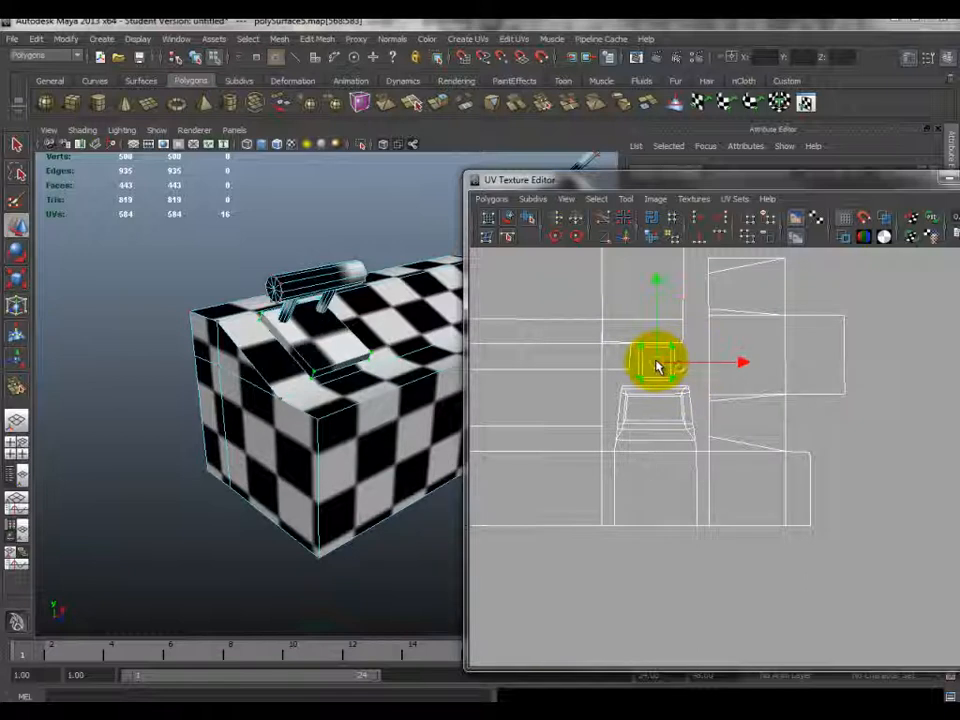
pyautogui.moveTo(652, 369); pyautogui.dragTo(650, 386)
# - Move the lowest of the four narrow strip shells out of the checker tile to above the round shells
pyautogui.scroll(-2, 667, 380)
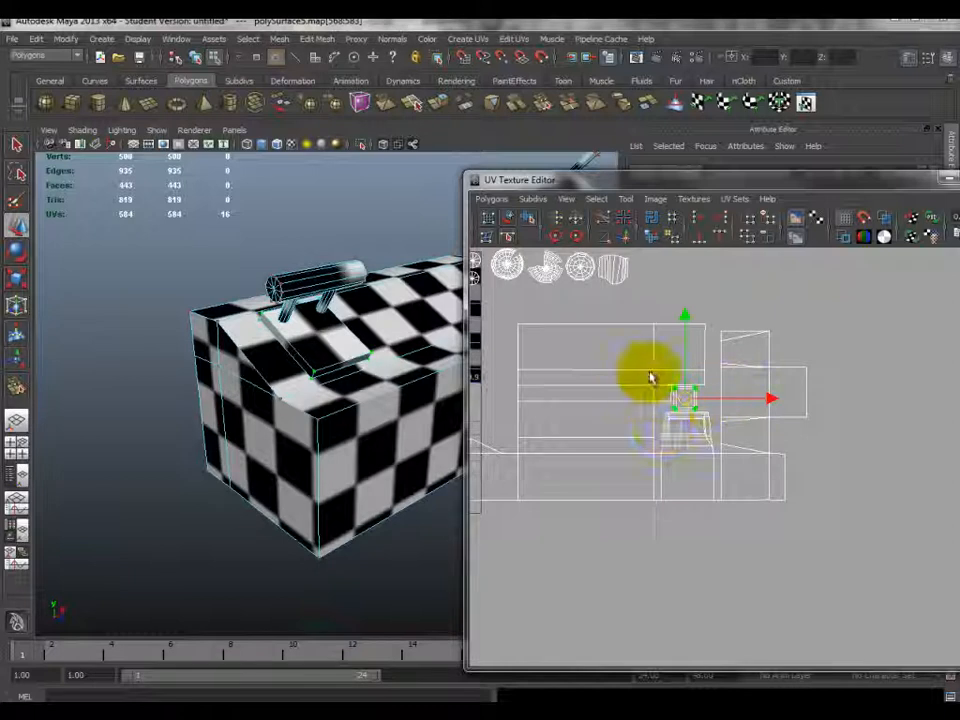
pyautogui.keyDown('alt'); pyautogui.moveTo(752, 490); pyautogui.dragTo(802, 577, button='middle'); pyautogui.keyUp('alt')
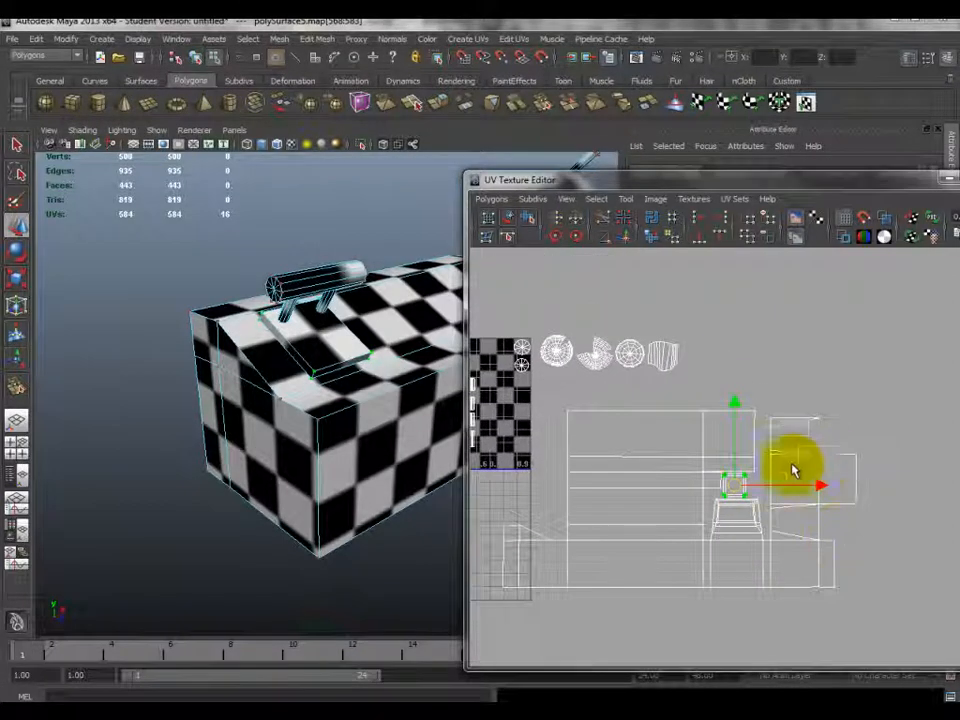
pyautogui.keyDown('alt'); pyautogui.moveTo(531, 424); pyautogui.dragTo(579, 407, button='middle'); pyautogui.keyUp('alt')
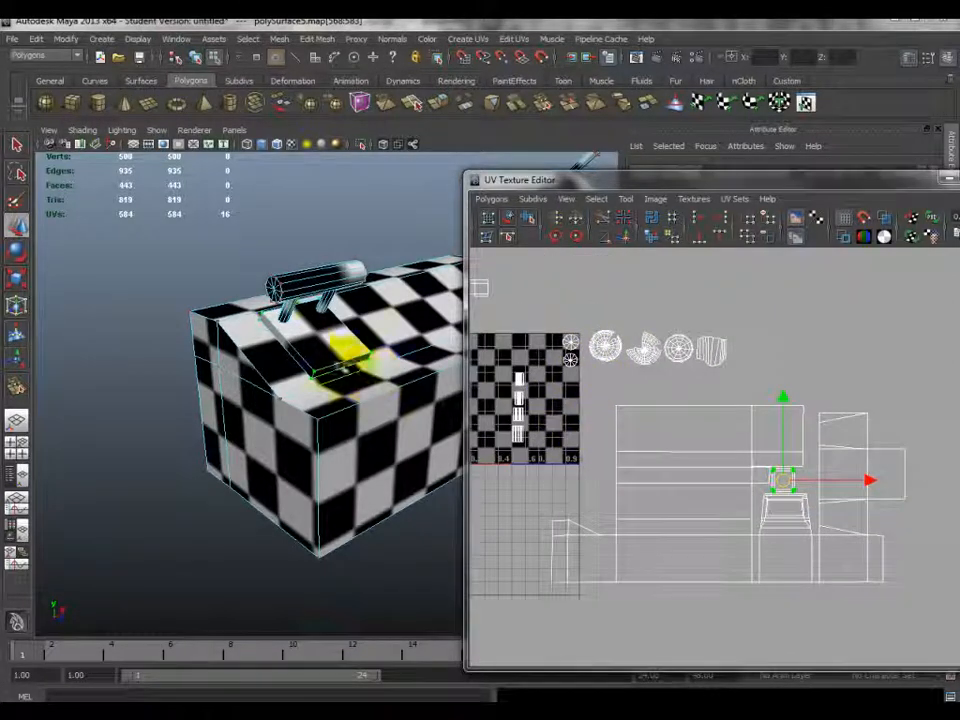
pyautogui.keyDown('alt'); pyautogui.moveTo(530, 359); pyautogui.dragTo(591, 366, button='middle'); pyautogui.keyUp('alt')
pyautogui.moveTo(542, 374); pyautogui.dragTo(606, 480)
pyautogui.keyDown('alt'); pyautogui.moveTo(286, 322); pyautogui.dragTo(360, 340); pyautogui.keyUp('alt')
pyautogui.click(606, 405)
pyautogui.moveTo(533, 357); pyautogui.dragTo(621, 461)
pyautogui.click(600, 410)
pyautogui.moveTo(557, 429); pyautogui.dragTo(549, 395)
pyautogui.click(599, 456)
pyautogui.moveTo(638, 410); pyautogui.dragTo(650, 326)
# - Select the three remaining handle strip shells and move them lower in the checker tile
pyautogui.moveTo(606, 455); pyautogui.dragTo(533, 350)
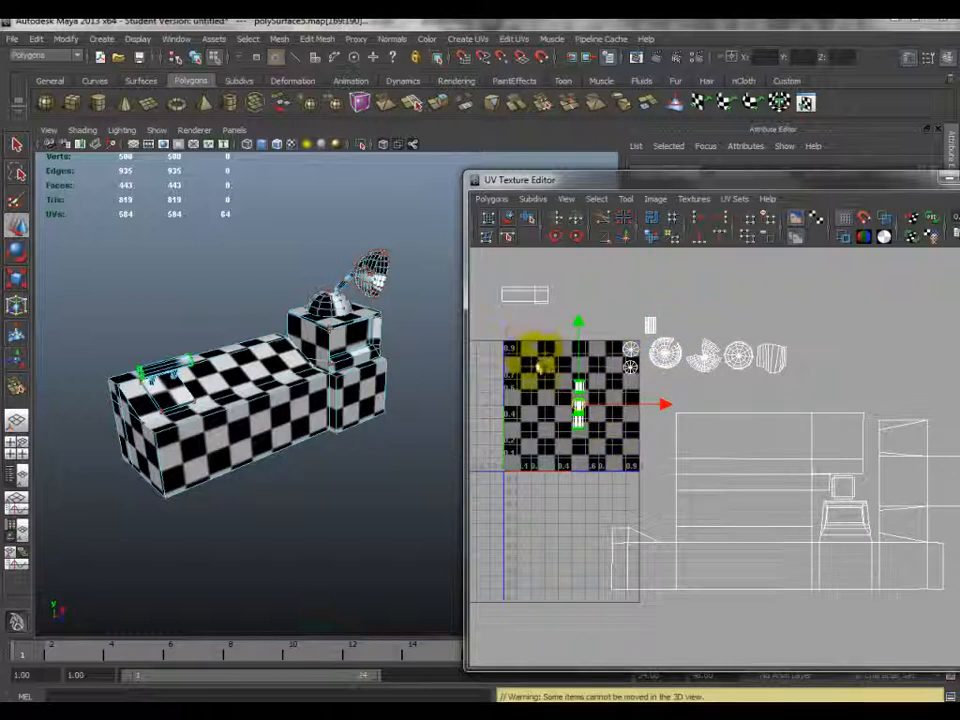
pyautogui.moveTo(580, 410); pyautogui.dragTo(573, 437)
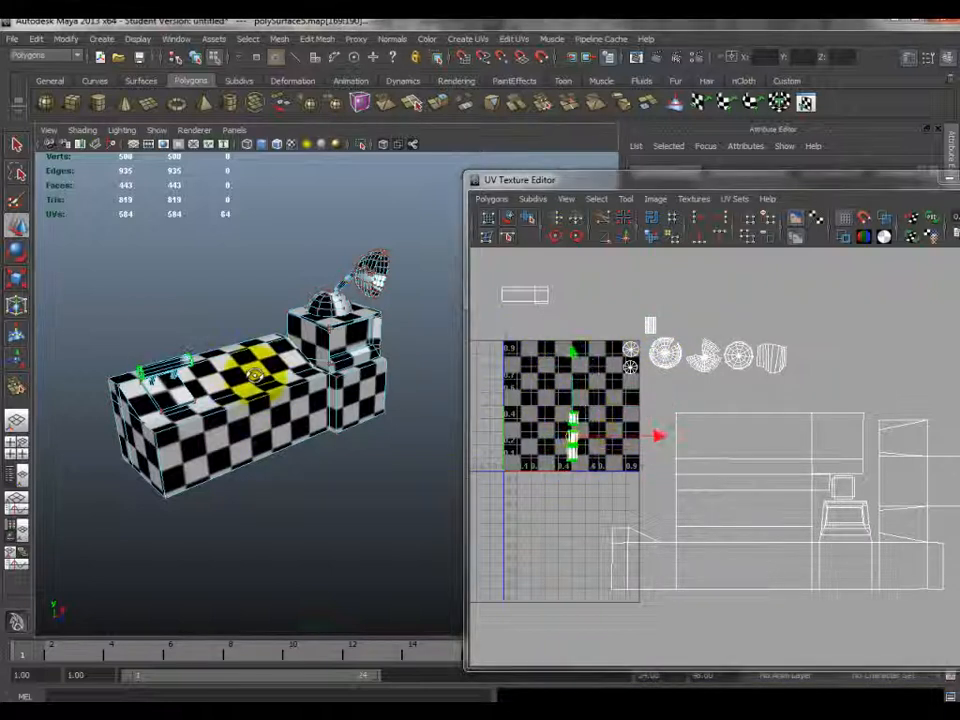
pyautogui.keyDown('alt'); pyautogui.moveTo(242, 381); pyautogui.dragTo(206, 374); pyautogui.keyUp('alt')
pyautogui.scroll(2, 571, 432)
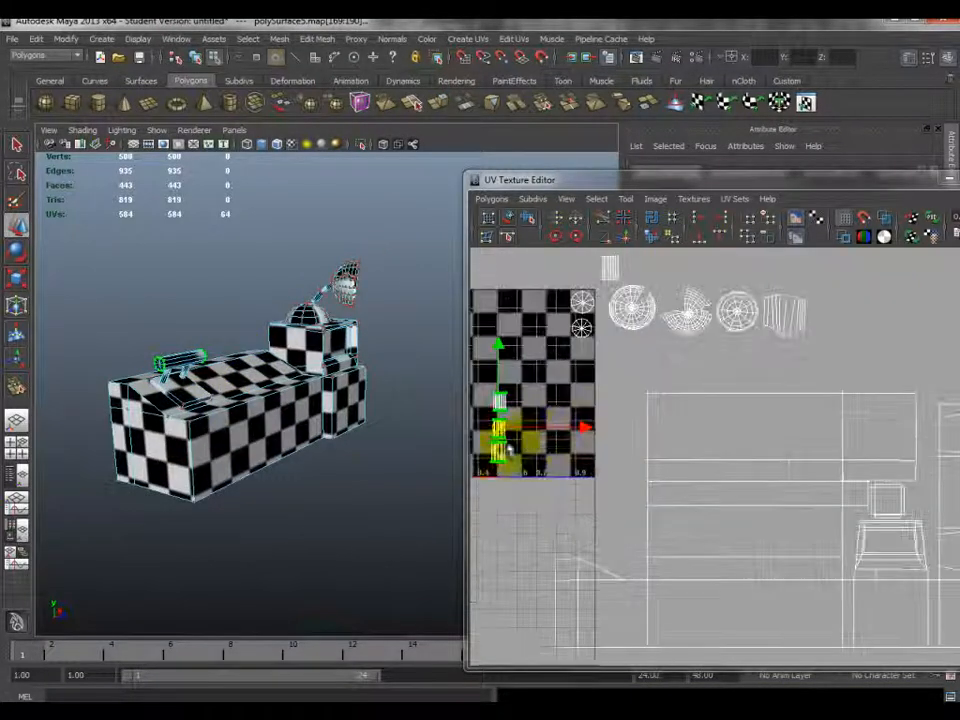
pyautogui.scroll(-2, 660, 480)
# - Scale the three handle strip shells up strongly and widen them slightly to even out the checkers on the handle
pyautogui.moveTo(586, 449); pyautogui.dragTo(953, 298)
pyautogui.keyDown('alt'); pyautogui.moveTo(281, 392); pyautogui.dragTo(314, 393); pyautogui.keyUp('alt')
pyautogui.scroll(5, 230, 371)
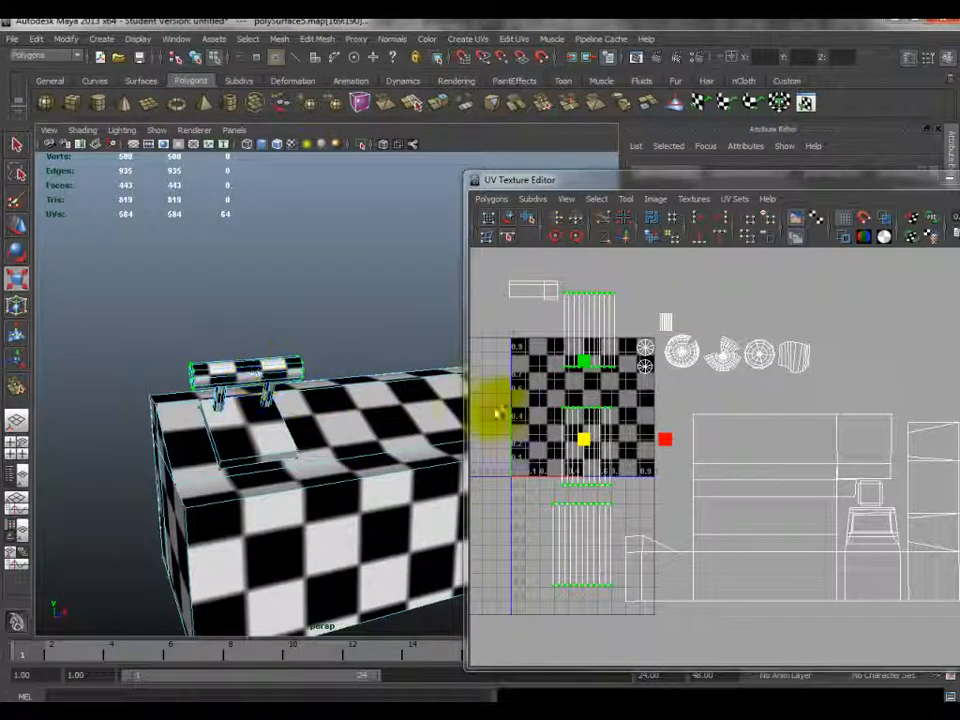
pyautogui.moveTo(669, 441)
pyautogui.mouseDown()
pyautogui.moveTo(650, 444)
pyautogui.moveTo(684, 443)
pyautogui.mouseUp()
pyautogui.keyDown('alt'); pyautogui.moveTo(250, 413); pyautogui.dragTo(325, 447); pyautogui.keyUp('alt')
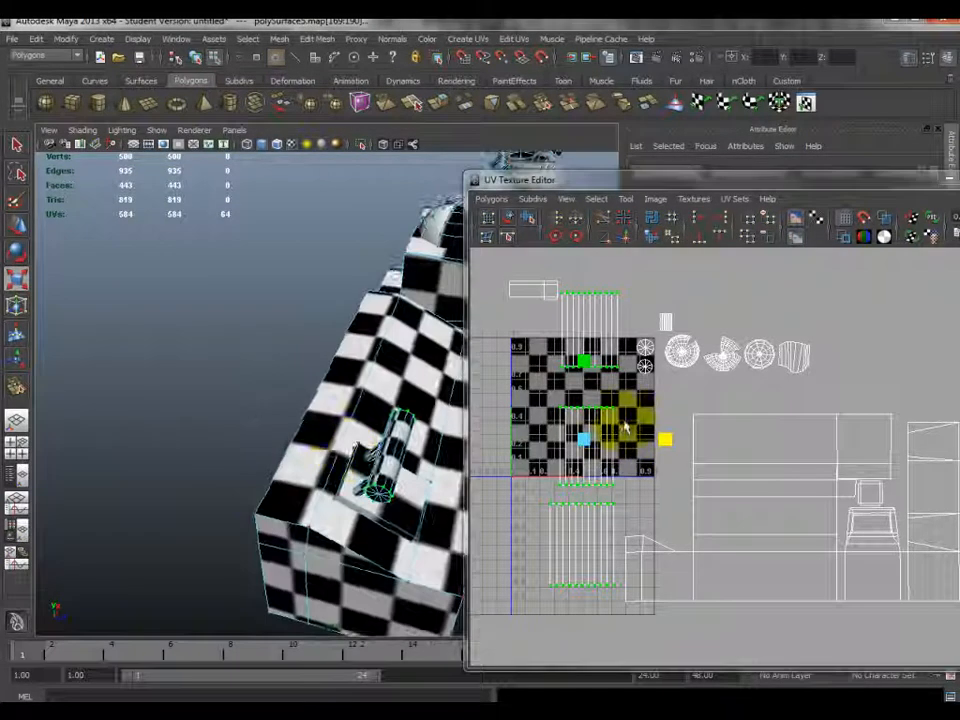
pyautogui.keyDown('alt'); pyautogui.moveTo(412, 455); pyautogui.dragTo(300, 415); pyautogui.keyUp('alt')
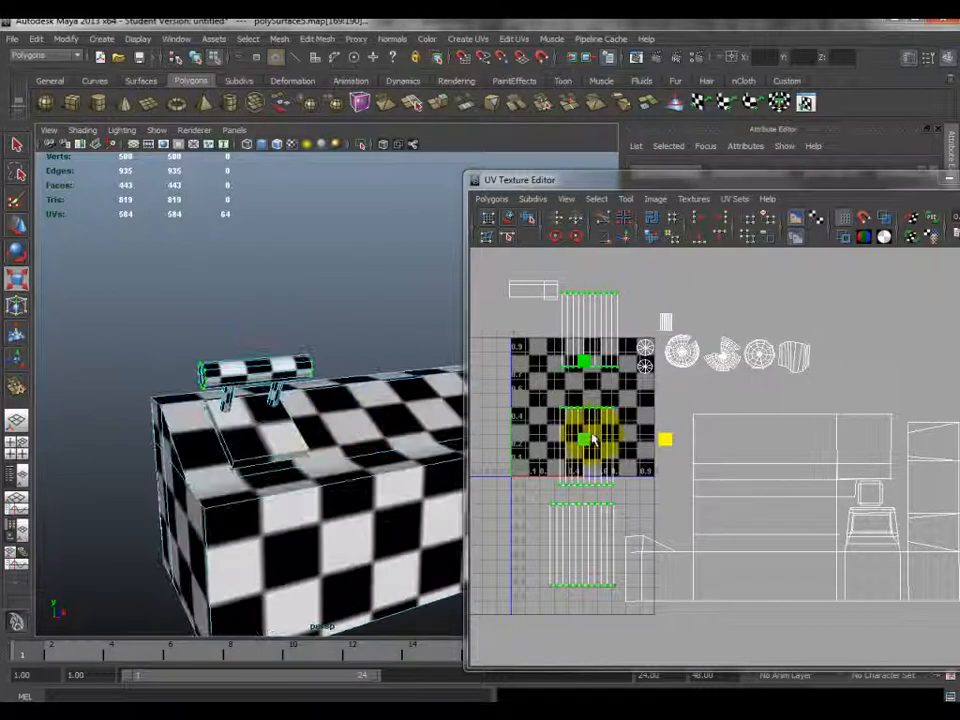
# - Scale the three handle strip shells back down uniformly and place them at the checker tile's lower-right corner
pyautogui.moveTo(580, 445); pyautogui.dragTo(512, 505)
pyautogui.scroll(3, 563, 482)
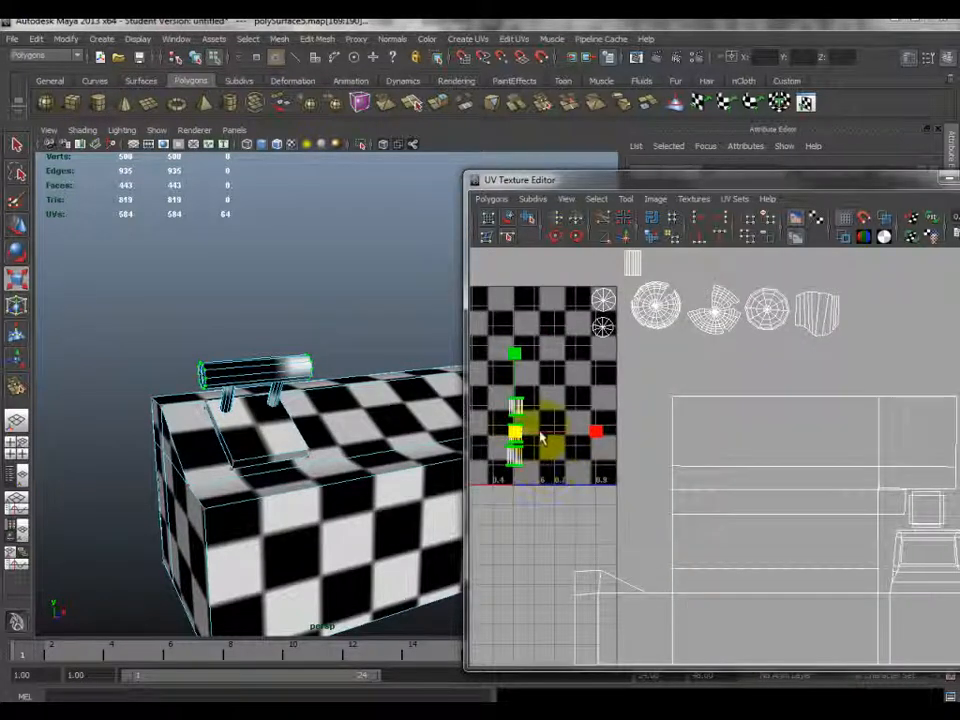
pyautogui.press('w')
pyautogui.moveTo(515, 437); pyautogui.dragTo(831, 521)
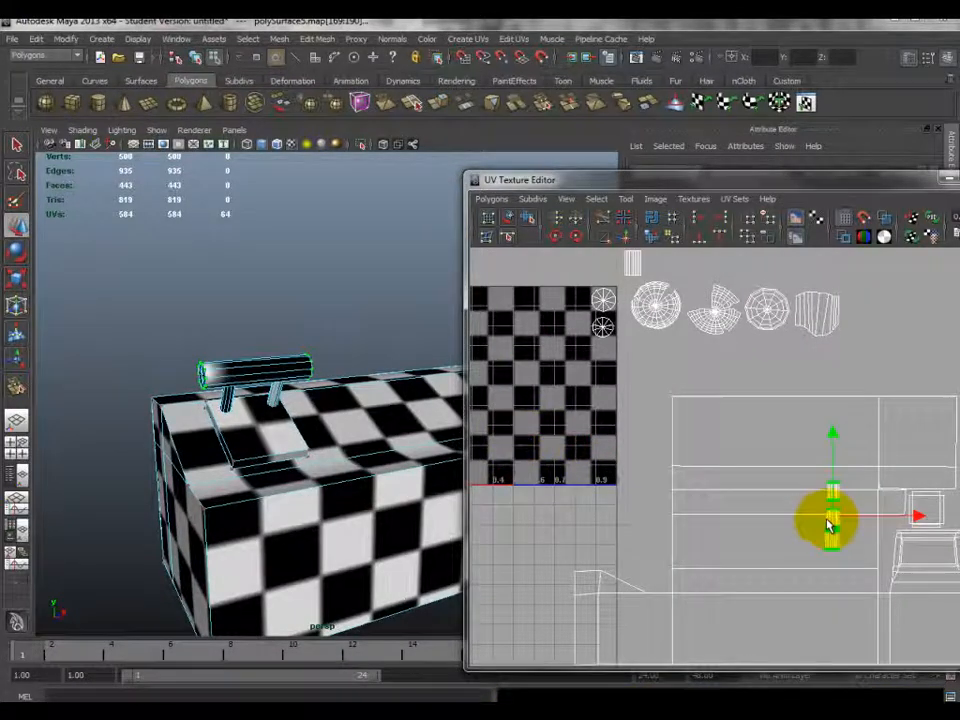
pyautogui.keyDown('alt'); pyautogui.moveTo(831, 521); pyautogui.dragTo(770, 510, button='middle'); pyautogui.keyUp('alt')
pyautogui.moveTo(795, 508); pyautogui.dragTo(563, 486)
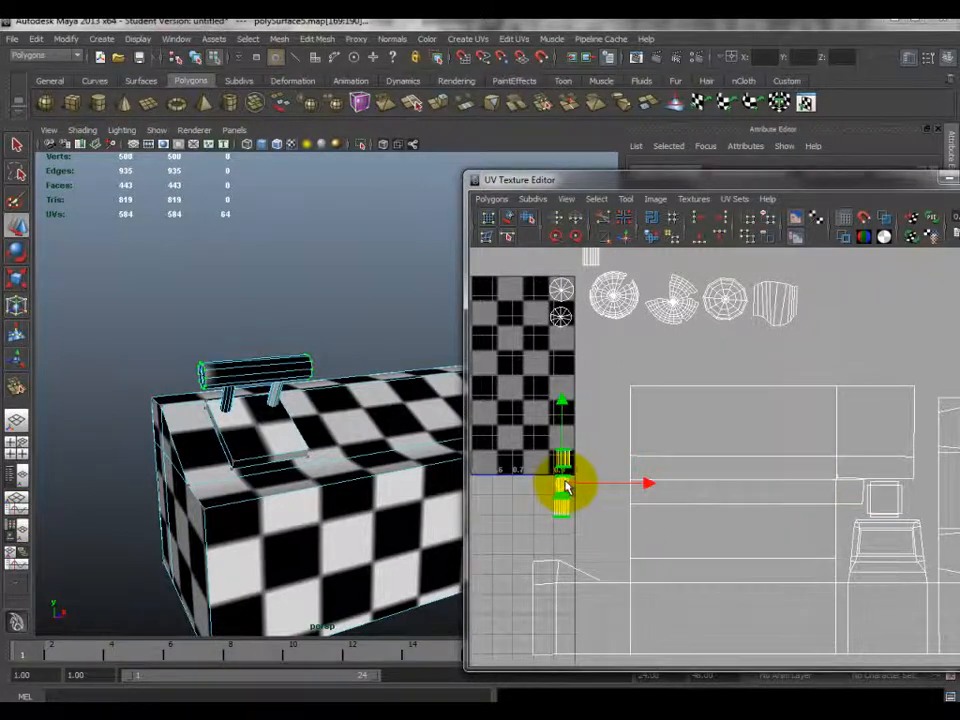
# - Stack the three handle strip shells on top of one another just below the checker tile
pyautogui.scroll(3, 545, 474)
pyautogui.click(561, 444)
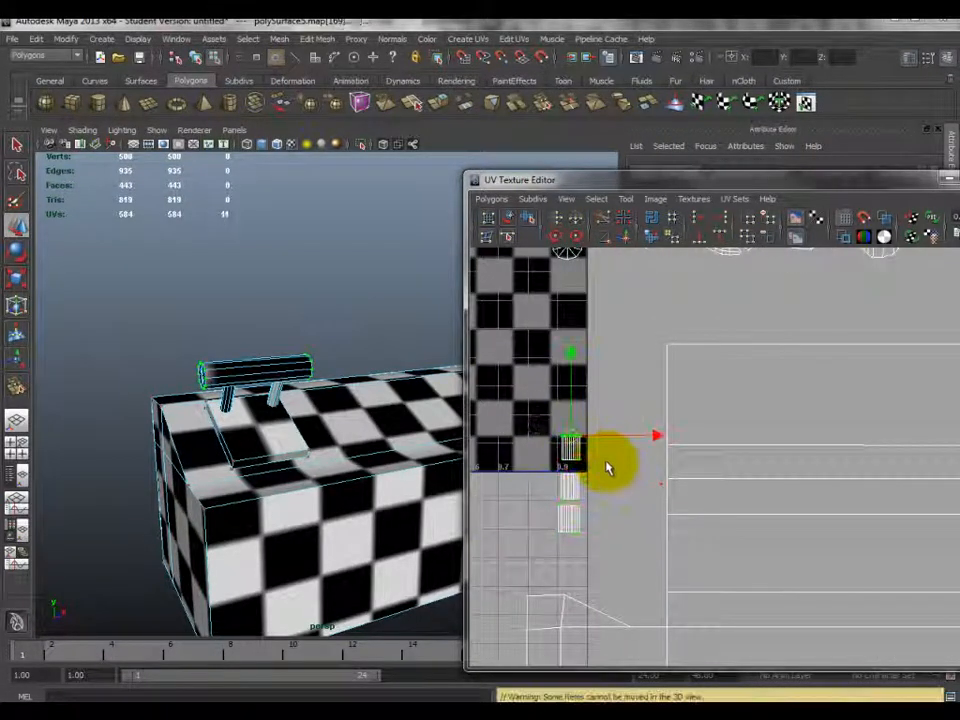
pyautogui.moveTo(581, 452); pyautogui.dragTo(604, 567)
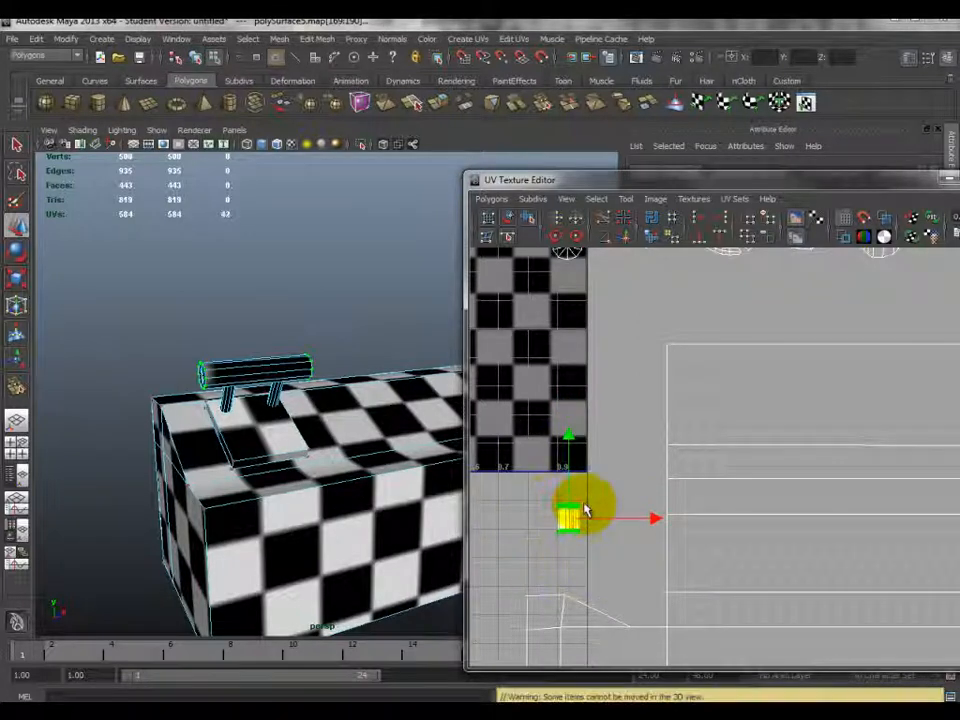
# - Move the stacked handle strips into the gap between the large body shell and the small trapezoid shell
pyautogui.scroll(-3, 738, 557)
pyautogui.keyDown('alt'); pyautogui.moveTo(738, 565); pyautogui.dragTo(561, 493, button='middle'); pyautogui.keyUp('alt')
pyautogui.moveTo(561, 493); pyautogui.dragTo(824, 500)
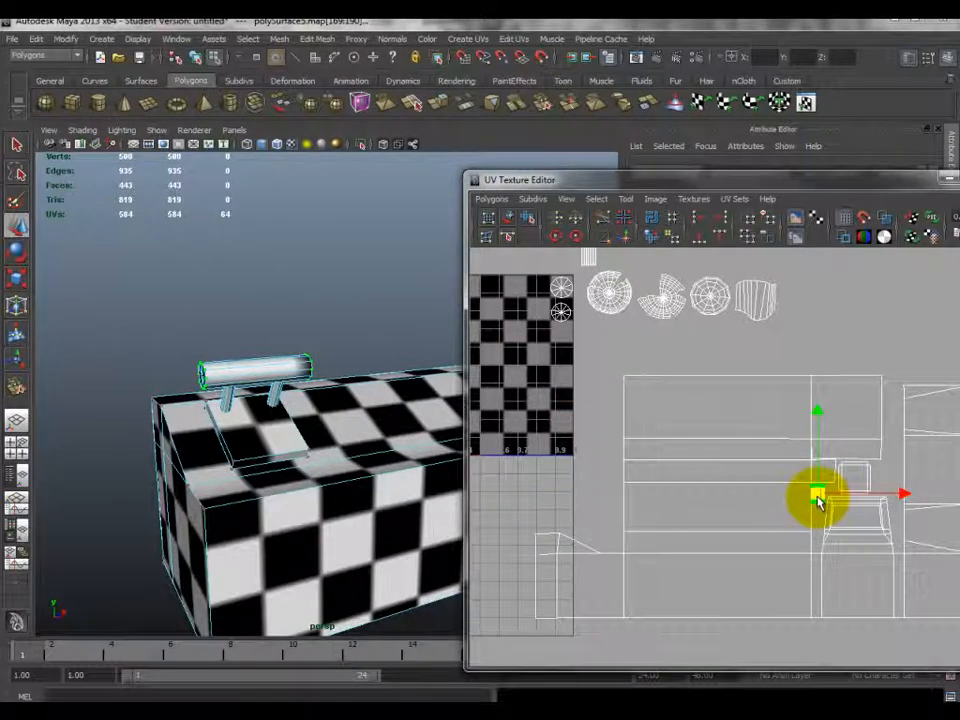
pyautogui.scroll(3, 824, 508)
pyautogui.keyDown('alt'); pyautogui.moveTo(827, 514); pyautogui.dragTo(662, 431, button='middle'); pyautogui.keyUp('alt')
pyautogui.scroll(2, 795, 501)
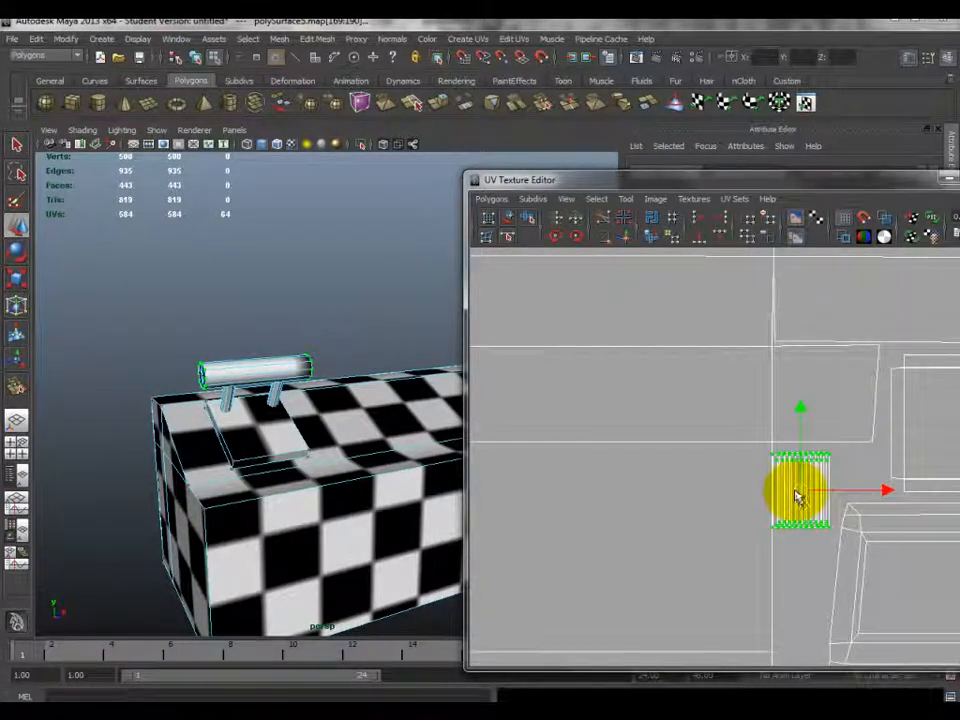
pyautogui.scroll(-5, 795, 497)
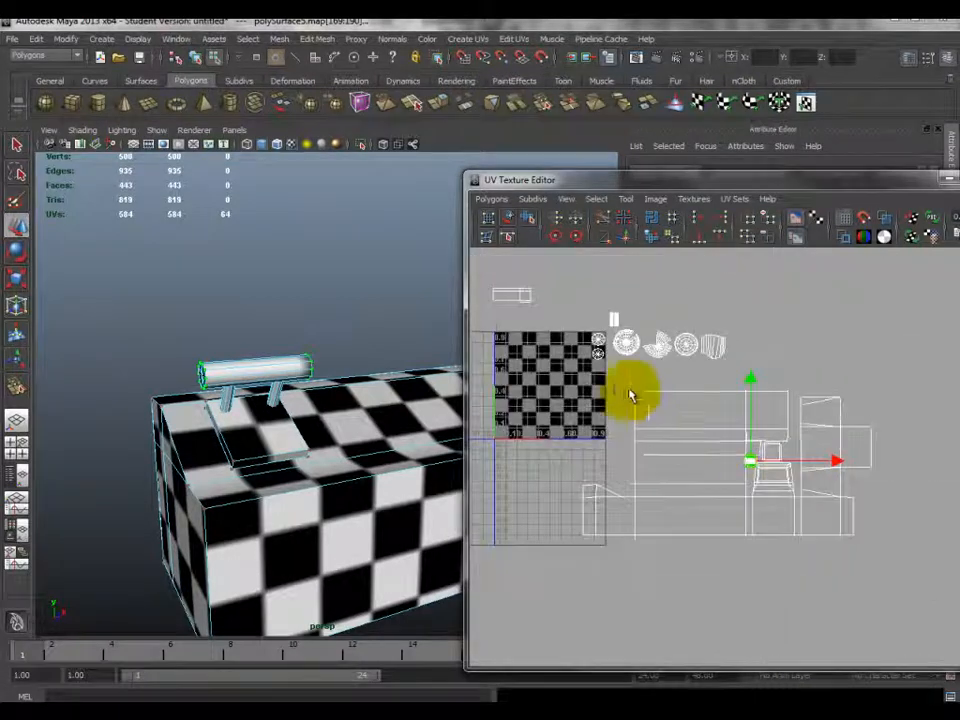
# - Stack the upper round end-cap shell of the handle onto the lower round cap in the checker tile
pyautogui.keyDown('alt'); pyautogui.moveTo(616, 388); pyautogui.dragTo(633, 431, button='middle'); pyautogui.keyUp('alt')
pyautogui.scroll(2, 591, 394)
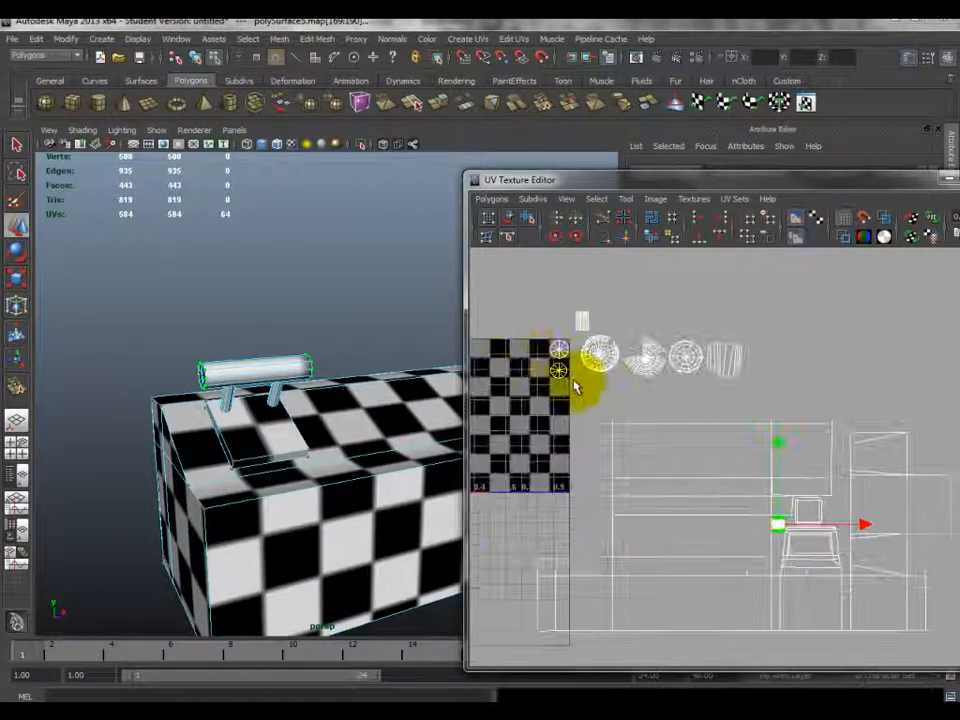
pyautogui.moveTo(543, 334); pyautogui.dragTo(576, 390)
pyautogui.keyDown('alt'); pyautogui.moveTo(242, 375); pyautogui.dragTo(366, 346); pyautogui.keyUp('alt')
pyautogui.moveTo(535, 323); pyautogui.dragTo(573, 363)
pyautogui.click(545, 330)
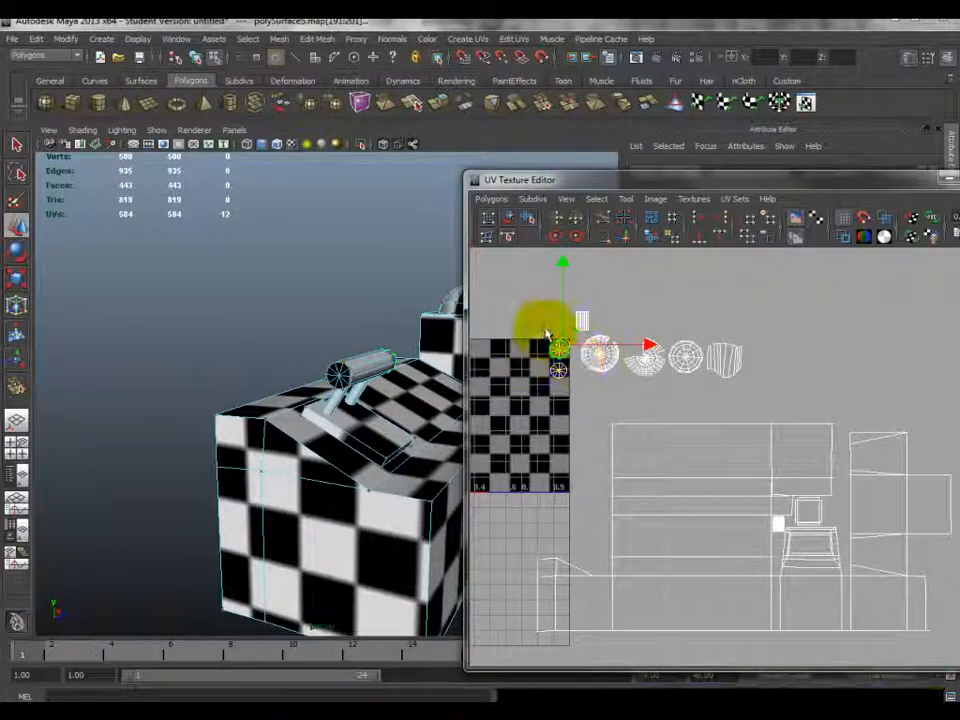
pyautogui.moveTo(571, 362); pyautogui.dragTo(562, 362)
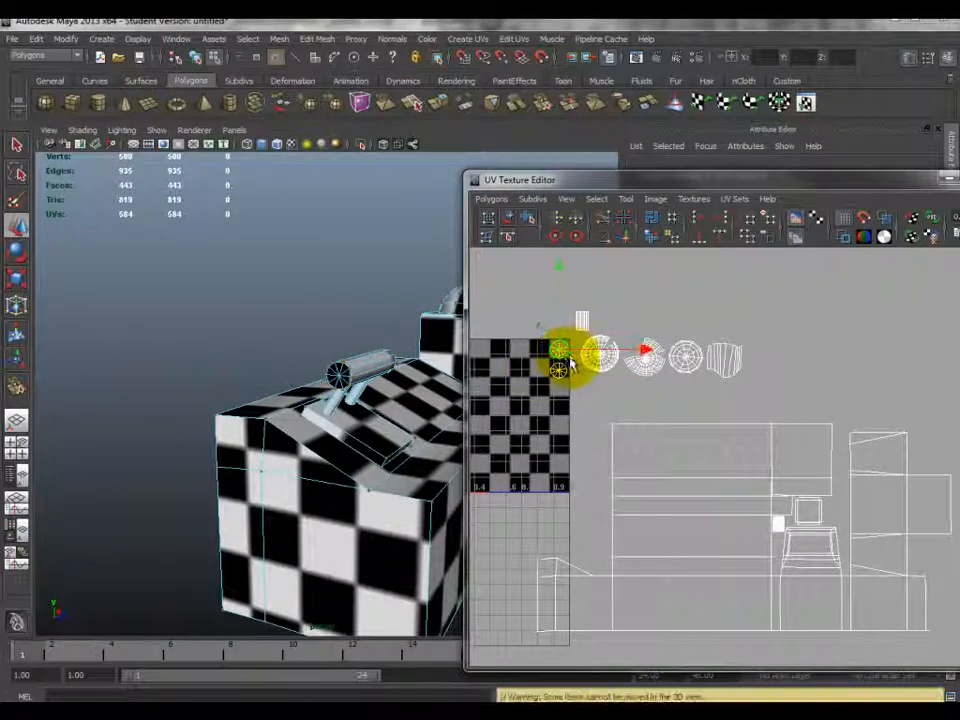
pyautogui.press('r')
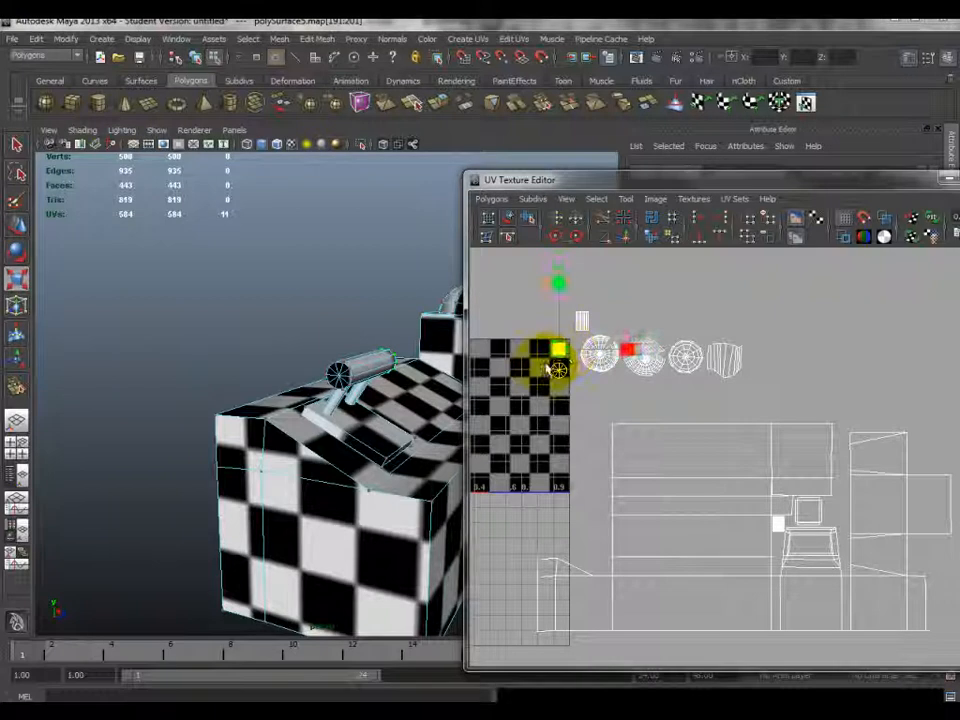
pyautogui.press('w')
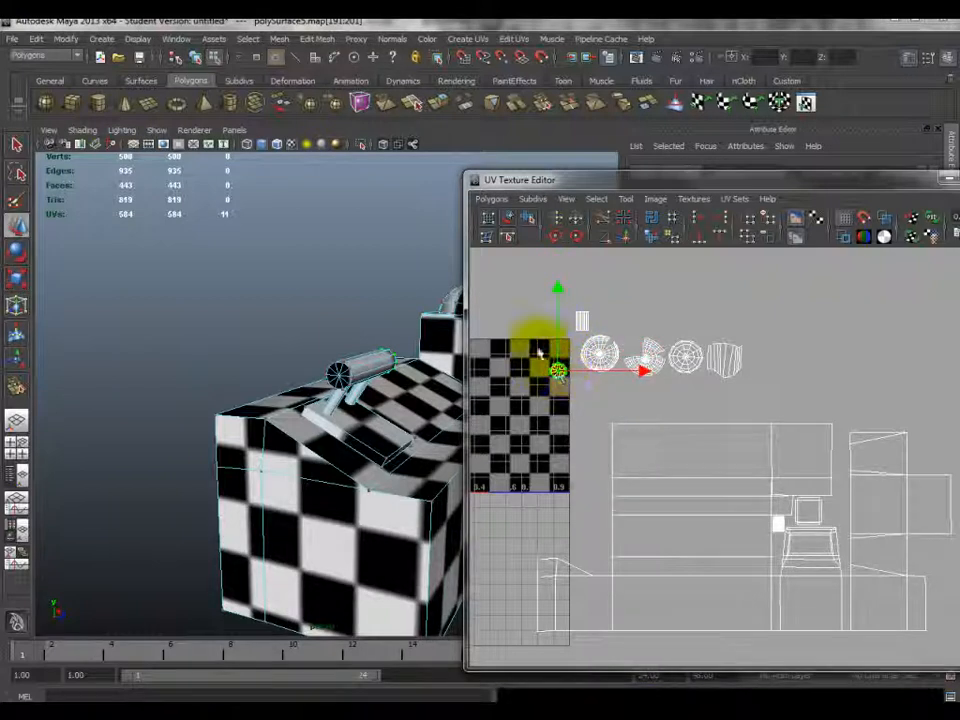
# - Move the stacked round end caps of the handle into the gap just below the stacked handle strips
pyautogui.click(560, 382)
pyautogui.moveTo(556, 372); pyautogui.dragTo(776, 548)
pyautogui.scroll(3, 778, 549)
pyautogui.keyDown('alt'); pyautogui.moveTo(780, 549); pyautogui.dragTo(708, 420, button='middle'); pyautogui.keyUp('alt')
pyautogui.scroll(2, 793, 553)
pyautogui.press('r')
pyautogui.click(790, 570)
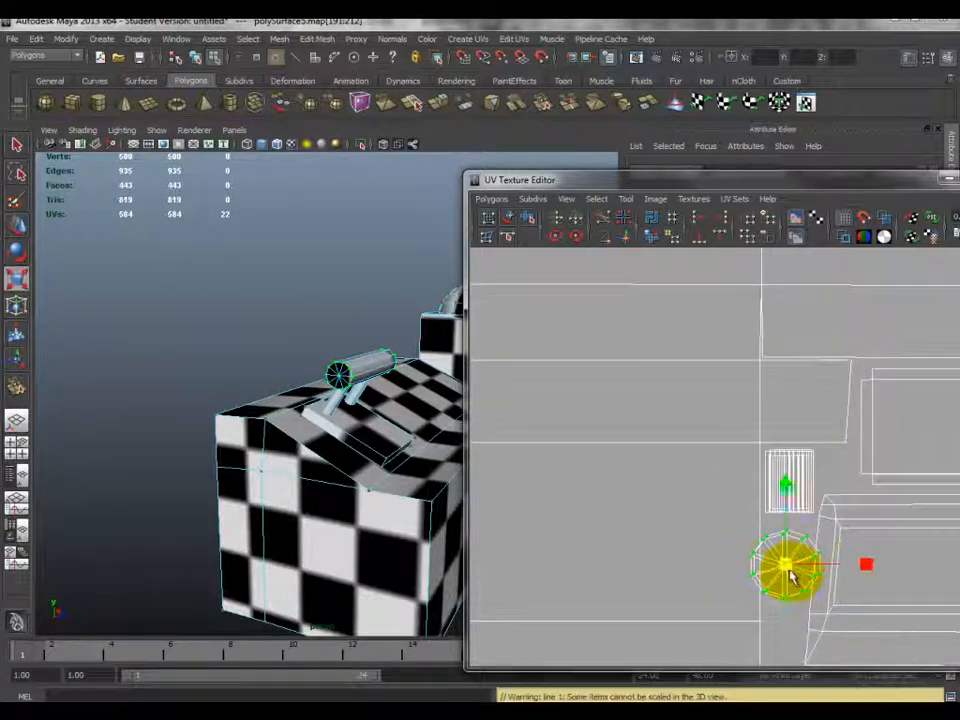
pyautogui.press('w')
pyautogui.moveTo(789, 566); pyautogui.dragTo(793, 544)
pyautogui.scroll(-5, 814, 516)
# - Move the small striped lamp-arm shell to the far end of the row of round lamp shells
pyautogui.keyDown('alt'); pyautogui.moveTo(376, 301); pyautogui.dragTo(518, 446, button='middle'); pyautogui.keyUp('alt')
pyautogui.keyDown('alt'); pyautogui.moveTo(298, 438); pyautogui.dragTo(266, 414, button='middle'); pyautogui.keyUp('alt')
pyautogui.keyDown('alt'); pyautogui.moveTo(266, 414); pyautogui.dragTo(288, 447); pyautogui.keyUp('alt')
pyautogui.scroll(-4, 288, 447)
pyautogui.keyDown('alt'); pyautogui.moveTo(332, 390); pyautogui.dragTo(311, 388); pyautogui.keyUp('alt')
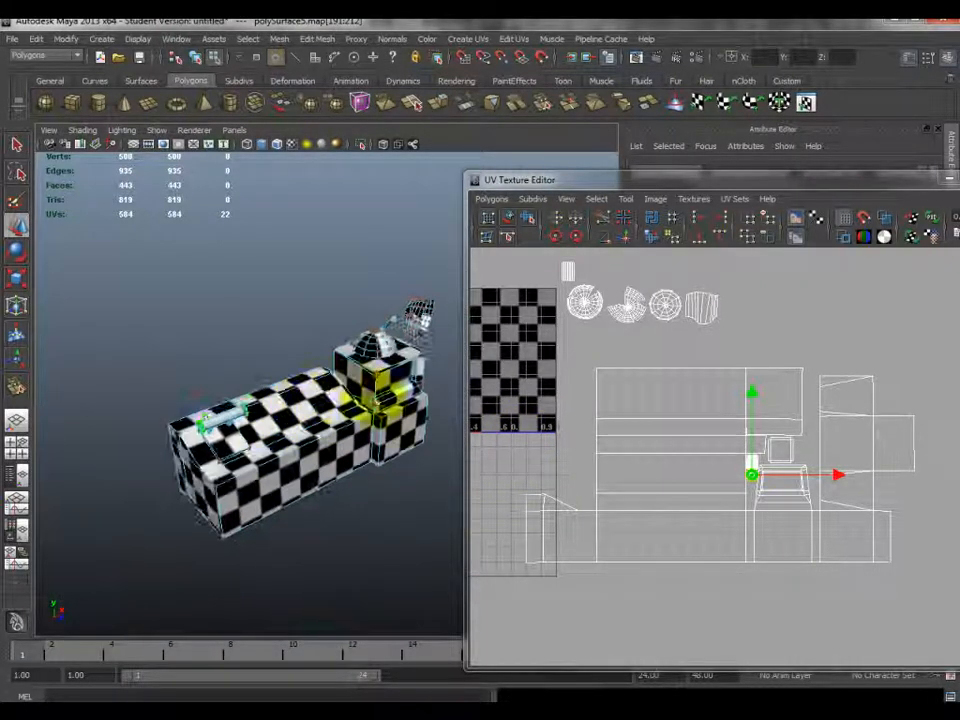
pyautogui.scroll(-2, 496, 395)
pyautogui.scroll(-1, 496, 395)
pyautogui.keyDown('alt'); pyautogui.moveTo(496, 395); pyautogui.dragTo(529, 441, button='middle'); pyautogui.keyUp('alt')
pyautogui.scroll(4, 656, 408)
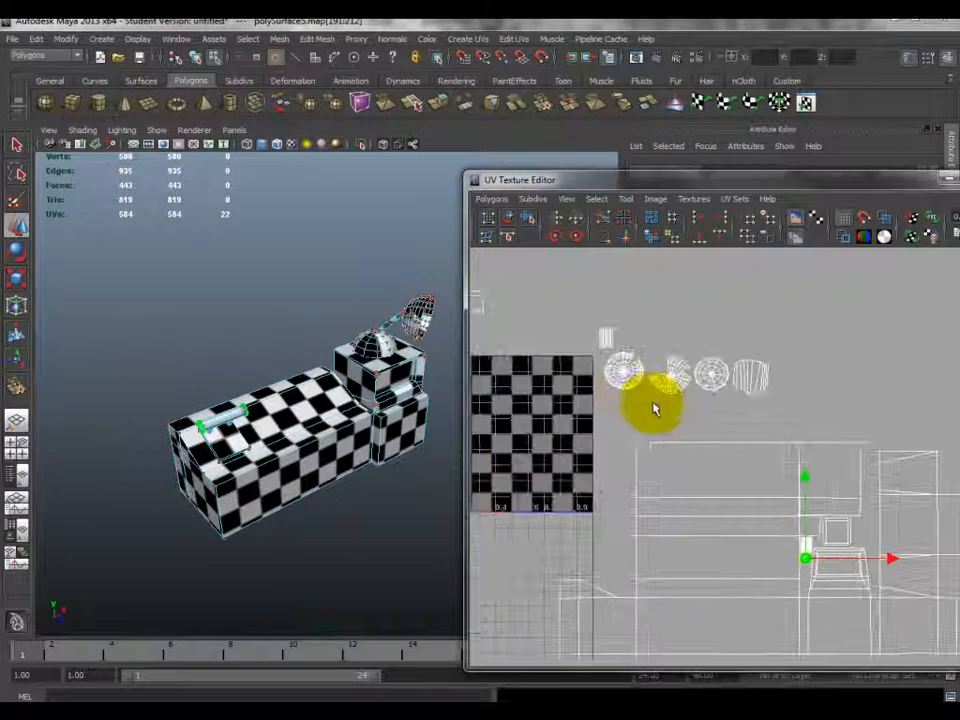
pyautogui.moveTo(621, 355); pyautogui.dragTo(760, 380, button='middle')
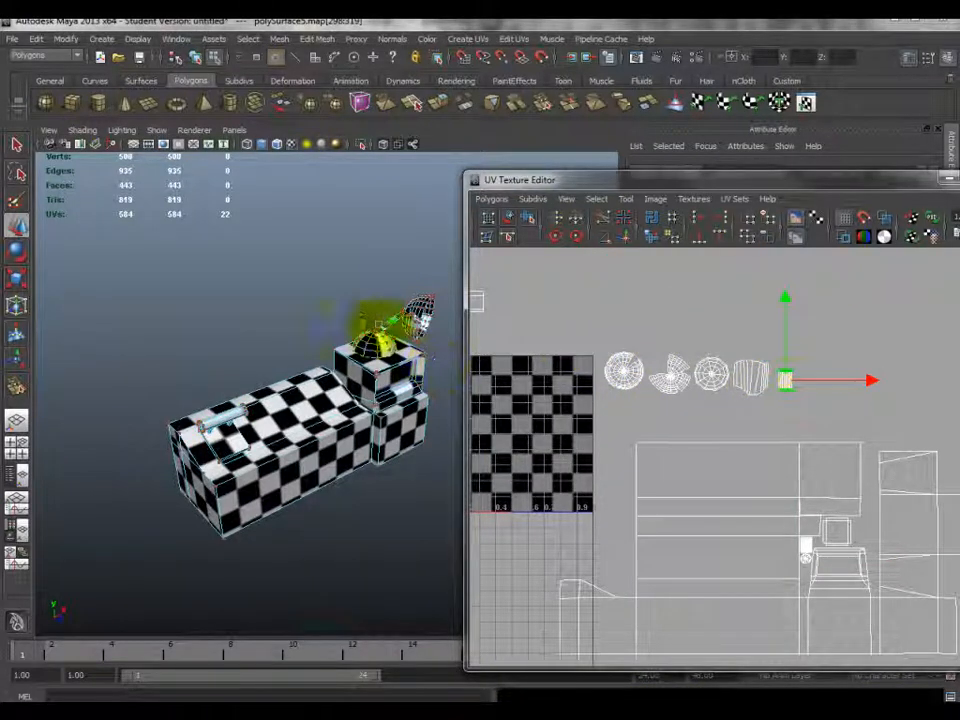
pyautogui.press('r')
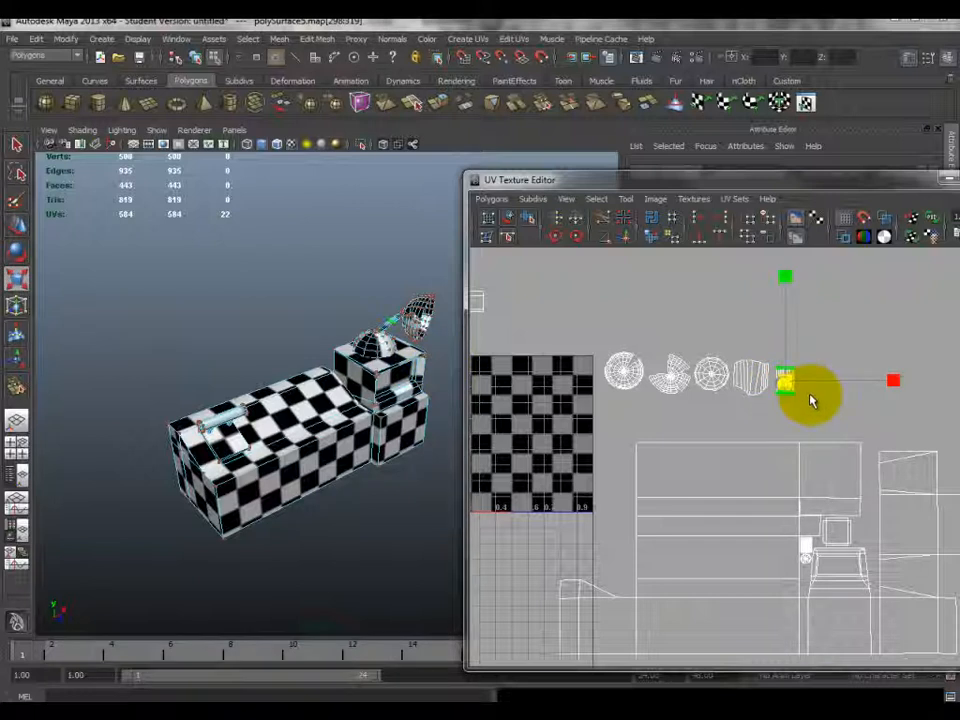
pyautogui.press('w')
# - Move the large body shells together with the nested handle shells onto the checker tile
pyautogui.keyDown('alt'); pyautogui.moveTo(750, 380); pyautogui.dragTo(666, 396, button='right'); pyautogui.keyUp('alt')
pyautogui.moveTo(600, 338); pyautogui.dragTo(660, 382)
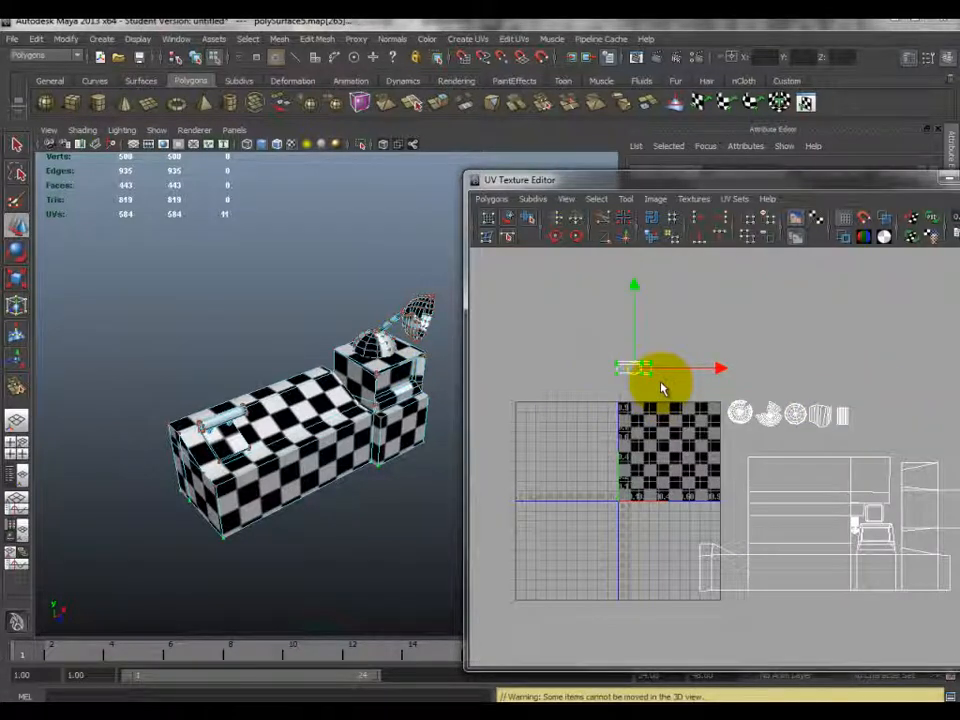
pyautogui.keyDown('alt'); pyautogui.moveTo(851, 540); pyautogui.dragTo(694, 474, button='middle'); pyautogui.keyUp('alt')
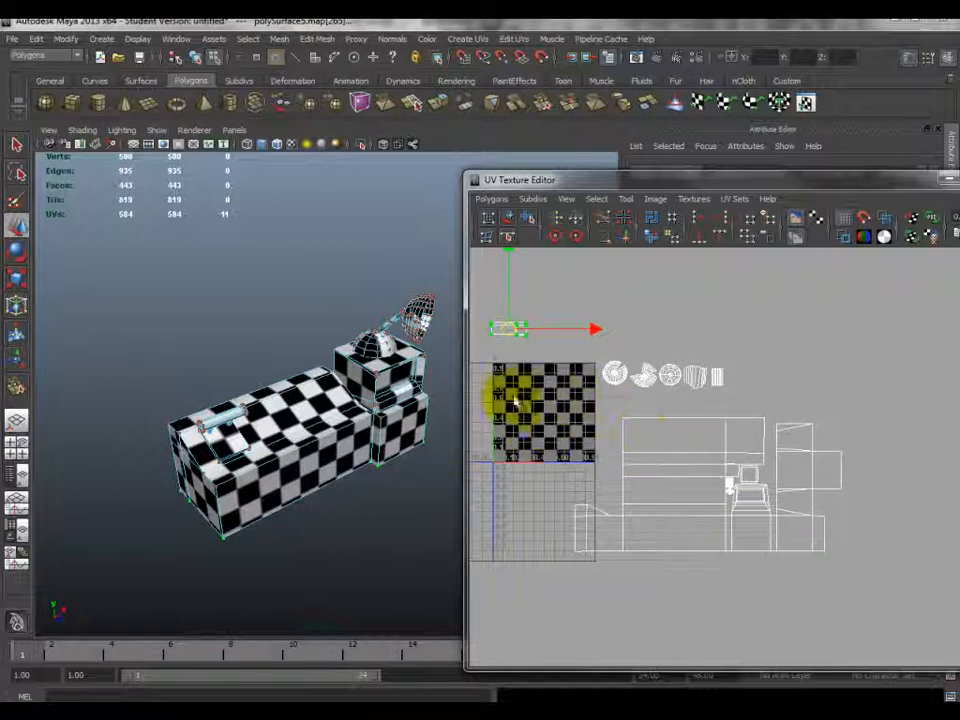
pyautogui.hotkey('ctrl', 'a')
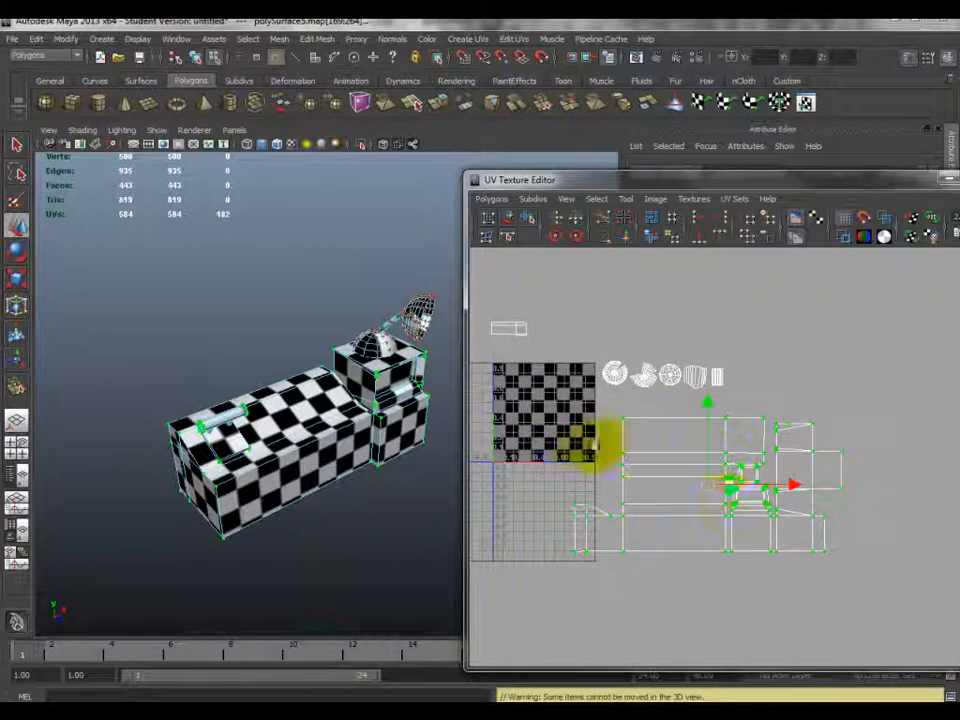
pyautogui.scroll(3, 729, 476)
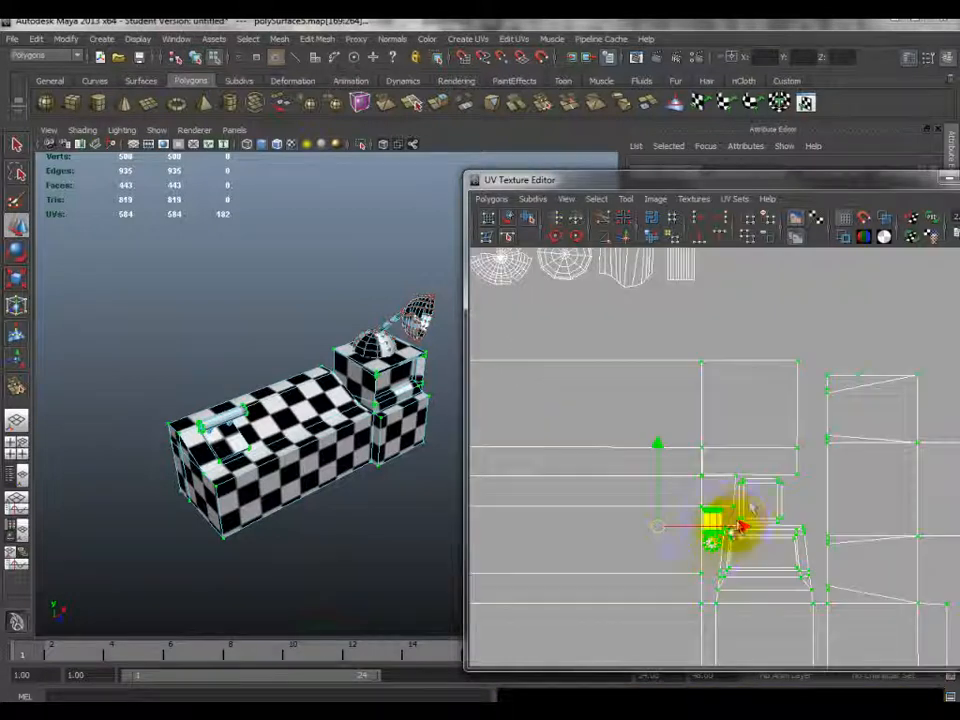
pyautogui.scroll(-4, 730, 505)
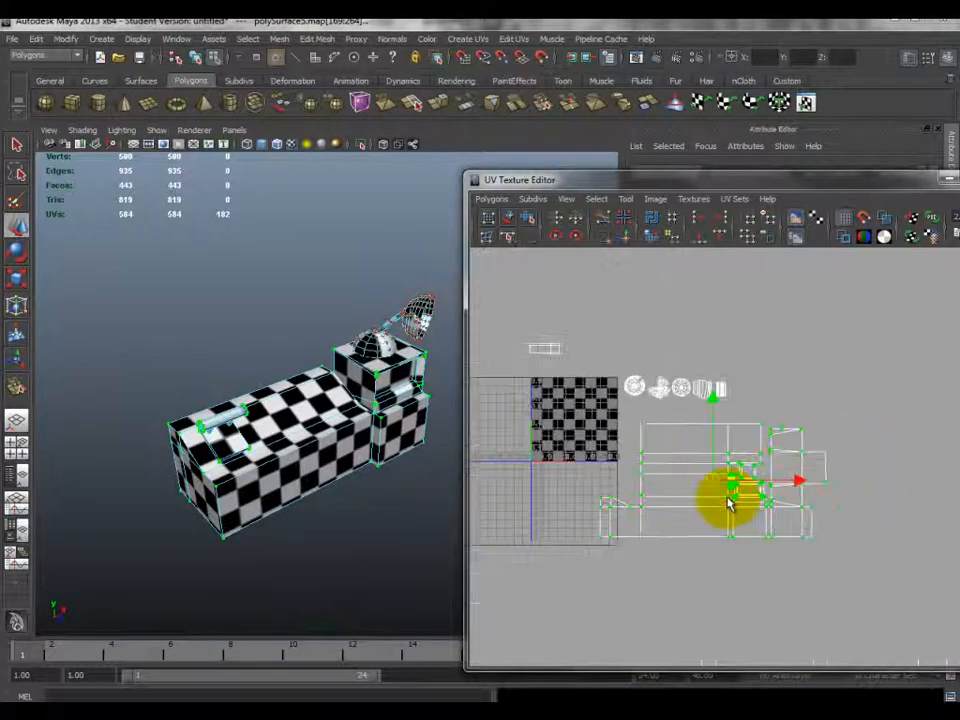
pyautogui.moveTo(729, 485); pyautogui.dragTo(561, 461)
pyautogui.keyDown('alt'); pyautogui.moveTo(561, 461); pyautogui.dragTo(734, 497, button='middle'); pyautogui.keyUp('alt')
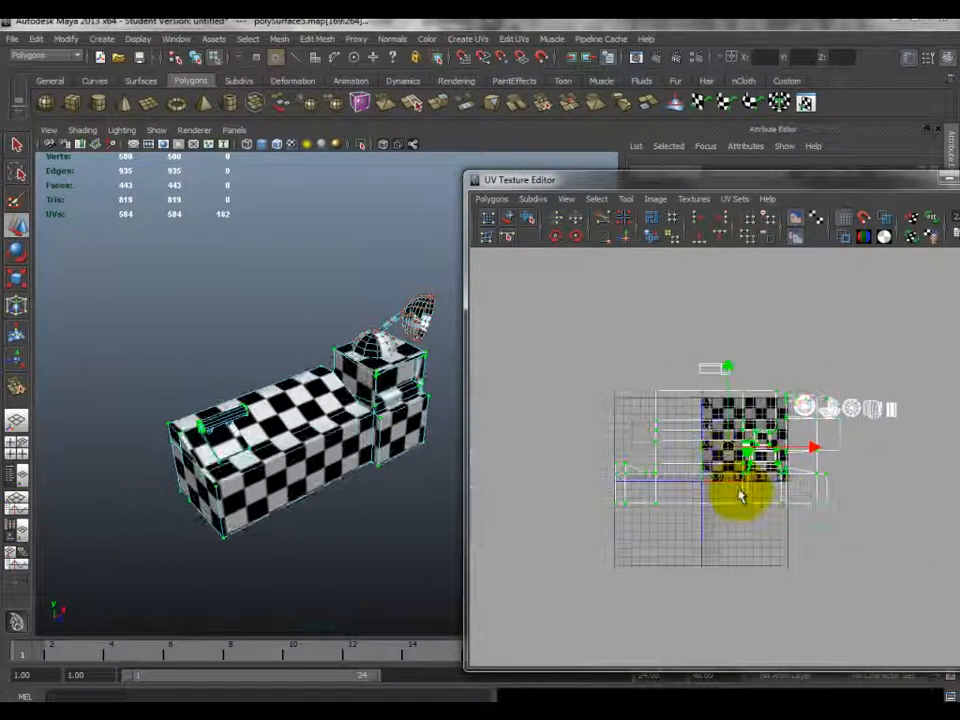
# - Scale the body shells down uniformly and place them along the bottom edge inside the checker tile
pyautogui.scroll(2, 741, 500)
pyautogui.press('r')
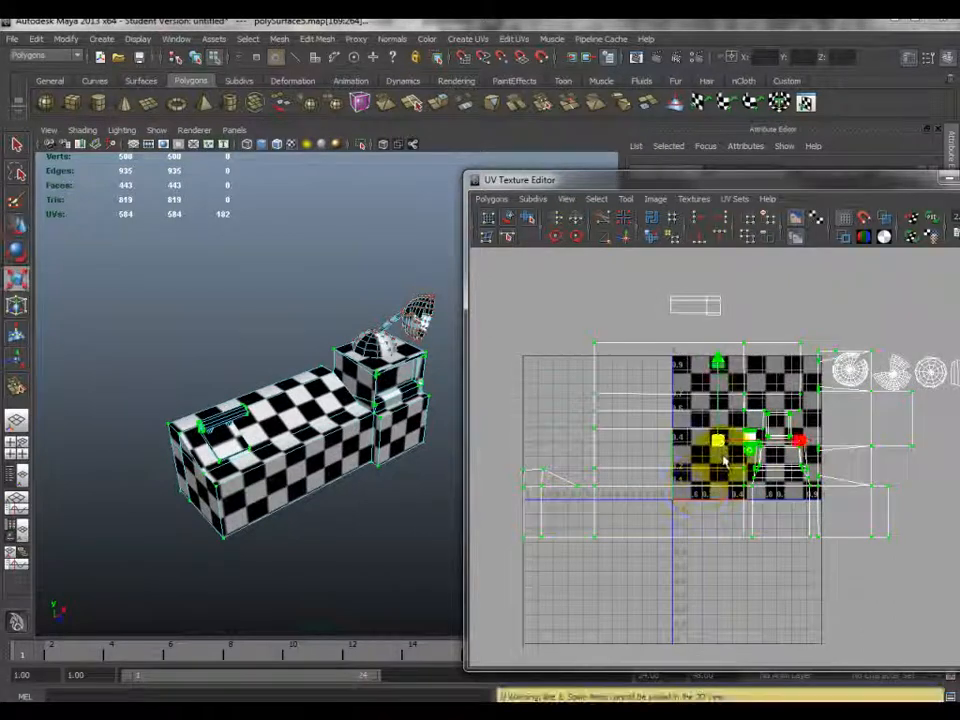
pyautogui.moveTo(707, 450); pyautogui.dragTo(664, 461)
pyautogui.keyDown('alt'); pyautogui.moveTo(664, 461); pyautogui.dragTo(592, 440, button='middle'); pyautogui.keyUp('alt')
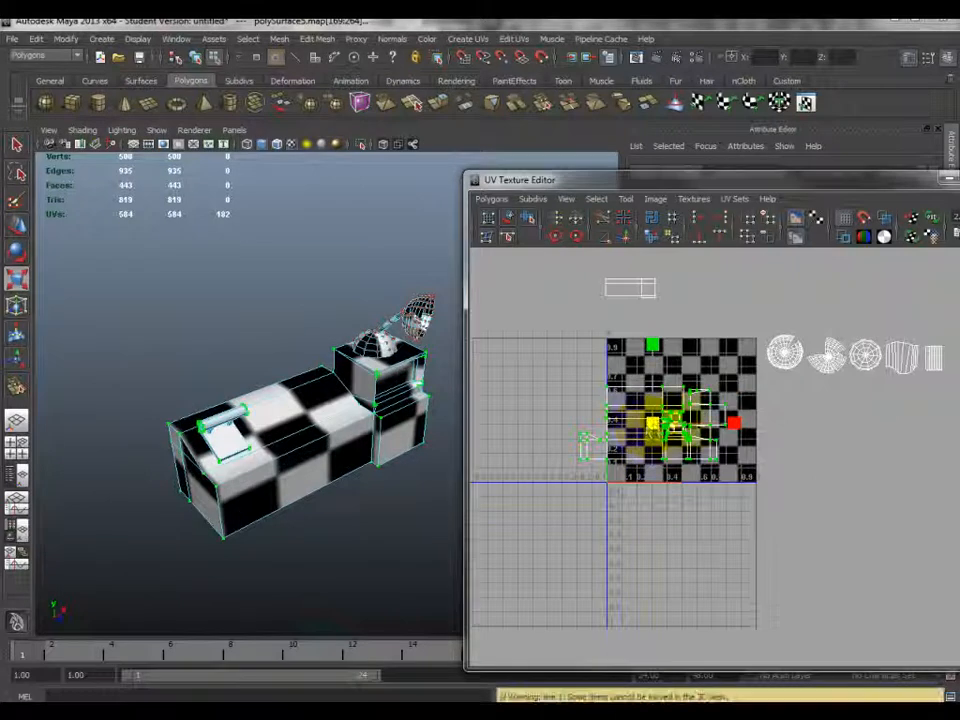
pyautogui.press('w')
pyautogui.moveTo(671, 430); pyautogui.dragTo(687, 452)
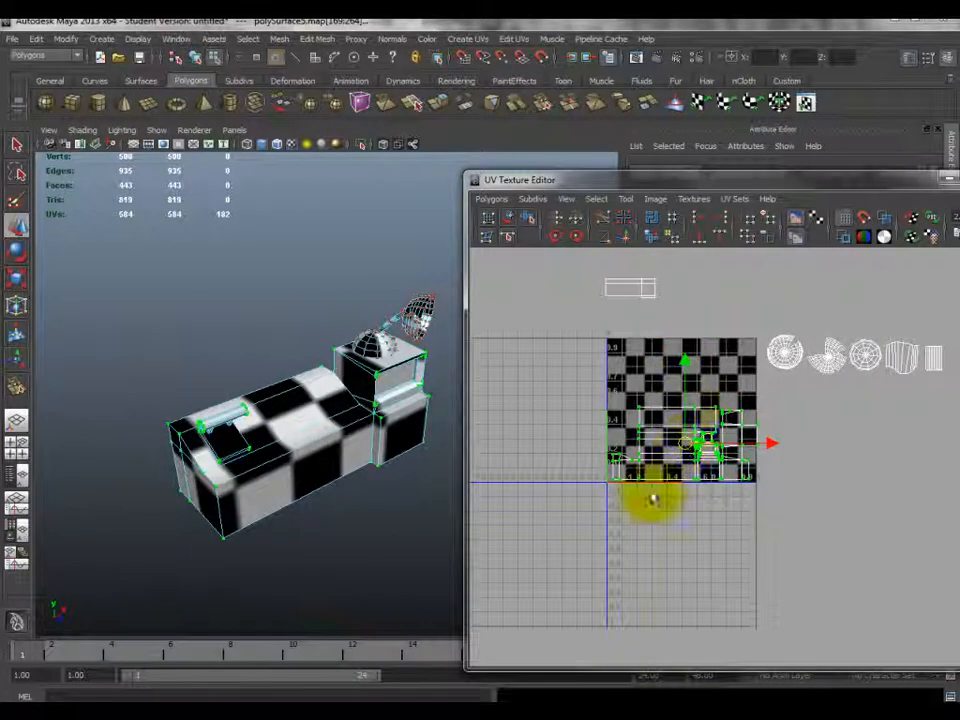
# - Enlarge the body shells uniformly and align the main shell with the tile's lower-left corner, leaving its small side flap overhanging
pyautogui.scroll(3, 741, 456)
pyautogui.keyDown('alt'); pyautogui.moveTo(662, 453); pyautogui.dragTo(727, 466, button='middle'); pyautogui.keyUp('alt')
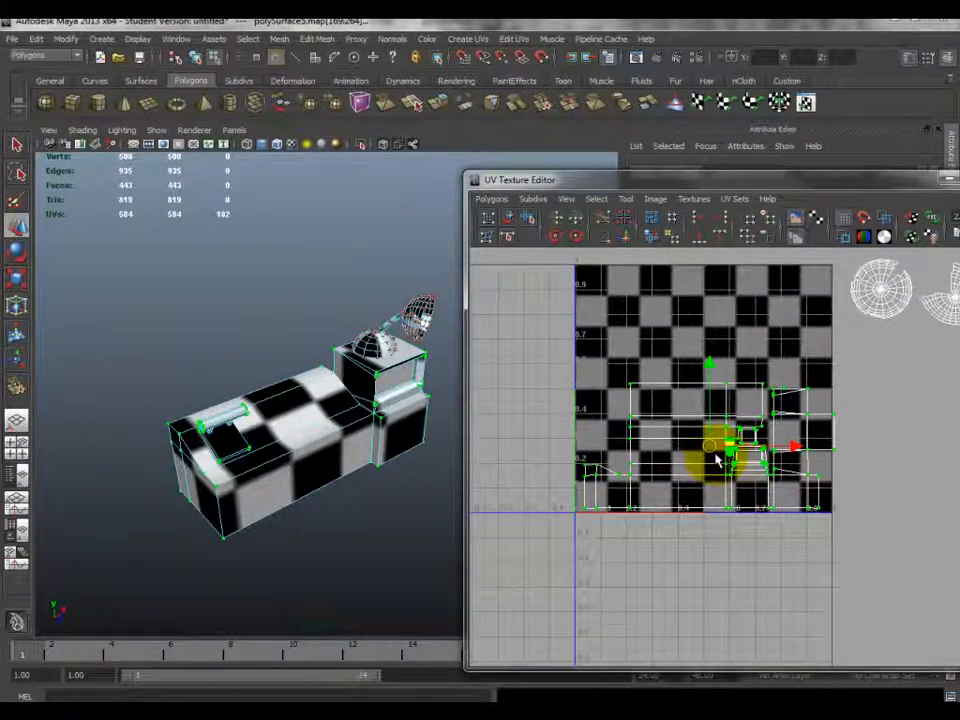
pyautogui.press('r')
pyautogui.moveTo(709, 446); pyautogui.dragTo(683, 430)
pyautogui.press('w')
pyautogui.press('r')
pyautogui.press('w')
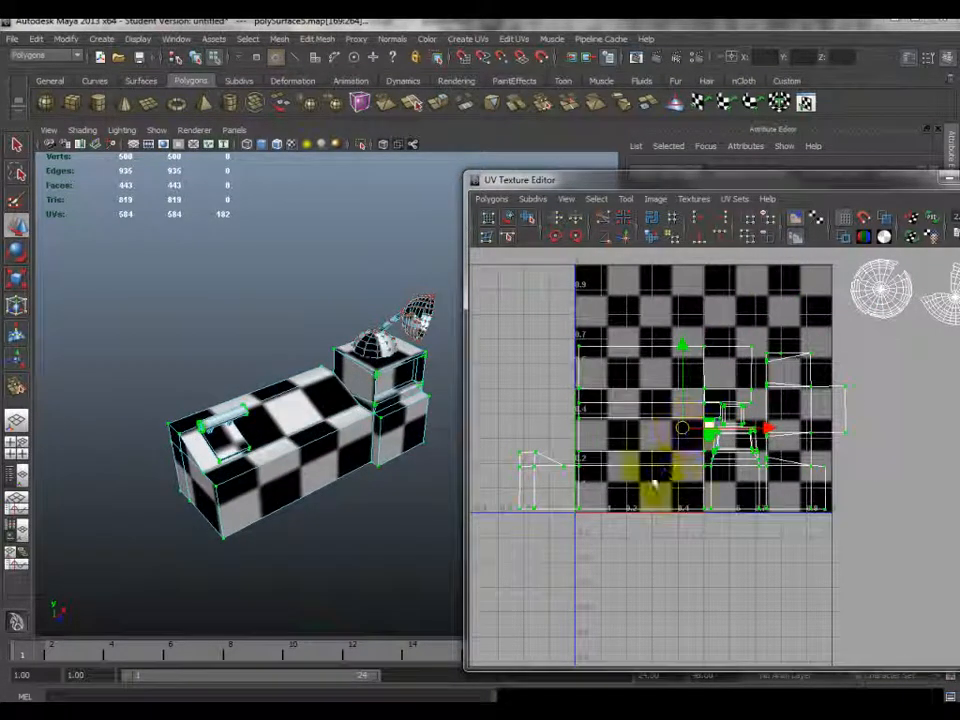
# - Cut the UV edge joining the small side flap to the large body shell and shift the flap clear of the tile
pyautogui.keyDown('alt'); pyautogui.moveTo(602, 477); pyautogui.dragTo(686, 480, button='middle'); pyautogui.keyUp('alt')
pyautogui.scroll(2, 641, 490)
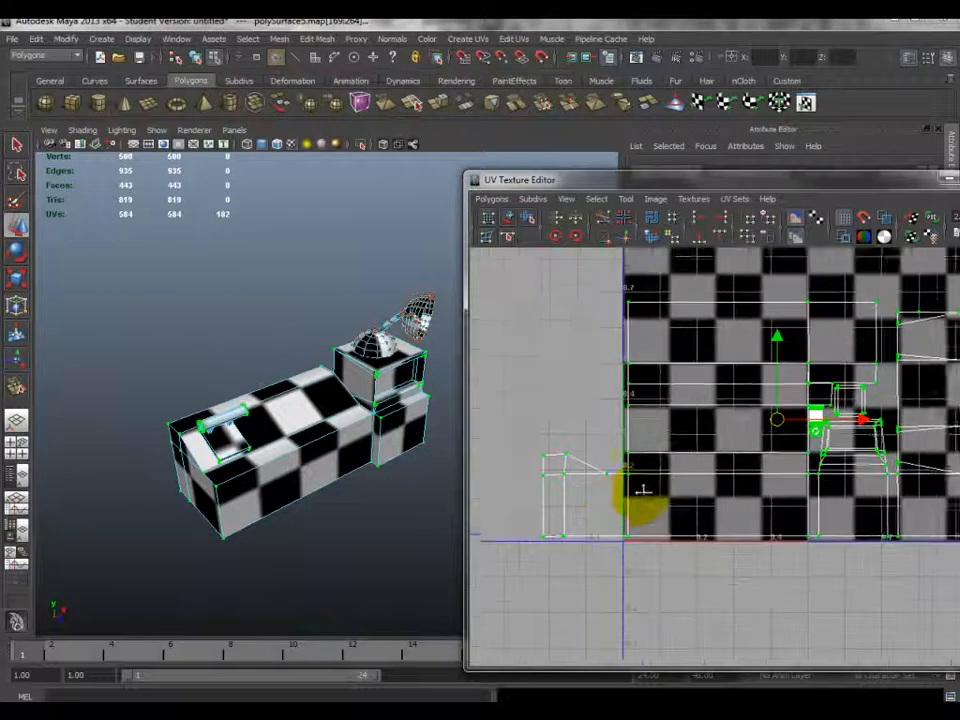
pyautogui.click(651, 486)
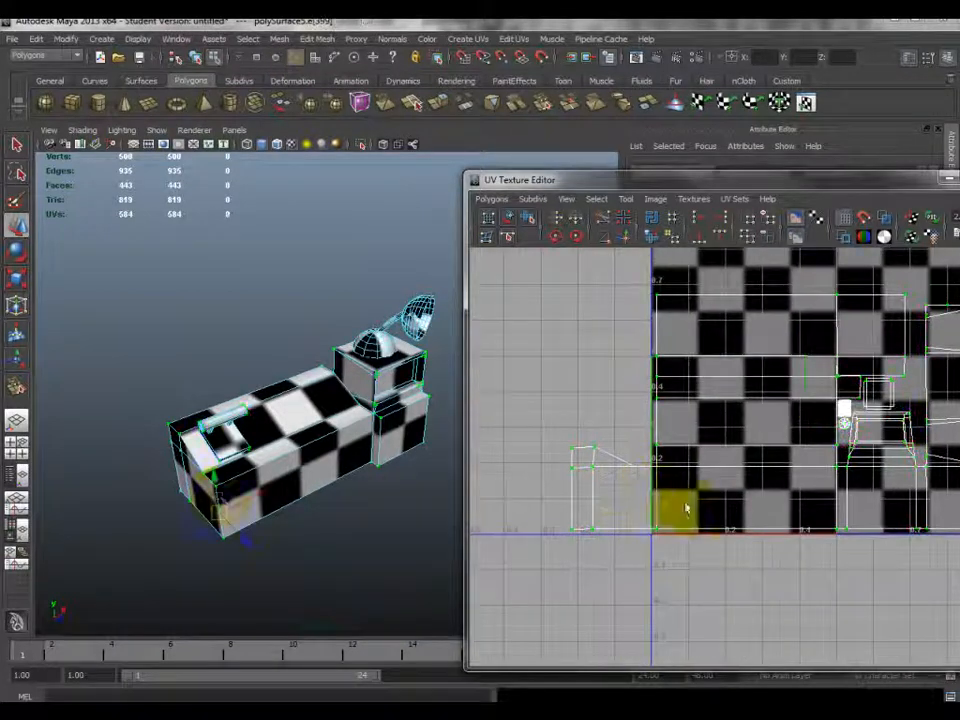
pyautogui.scroll(-2, 845, 422)
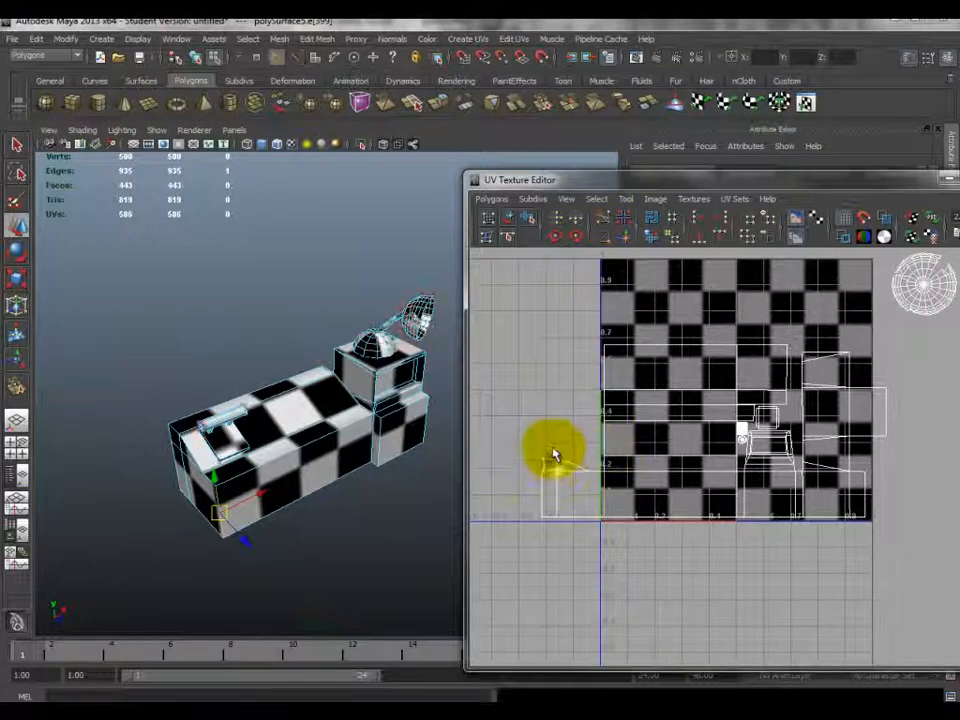
pyautogui.keyDown('ctrl'); pyautogui.moveTo(548, 462); pyautogui.dragTo(573, 459, button='right'); pyautogui.keyUp('ctrl')
pyautogui.moveTo(570, 488); pyautogui.dragTo(533, 367)
pyautogui.scroll(-3, 533, 367)
pyautogui.keyDown('alt'); pyautogui.moveTo(532, 372); pyautogui.dragTo(540, 414, button='middle'); pyautogui.keyUp('alt')
pyautogui.moveTo(594, 435); pyautogui.dragTo(605, 527)
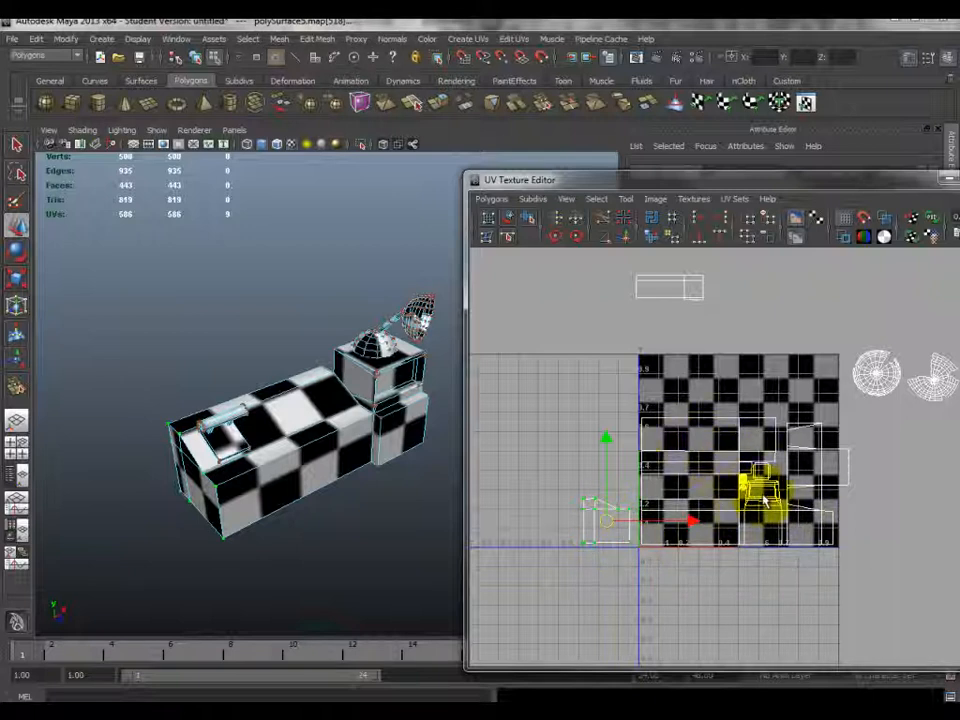
# - Scale all the body shells down slightly and shift them to fit between the tile's left and right edges
pyautogui.keyDown('alt'); pyautogui.moveTo(768, 462); pyautogui.dragTo(733, 418, button='middle'); pyautogui.keyUp('alt')
pyautogui.scroll(2, 733, 418)
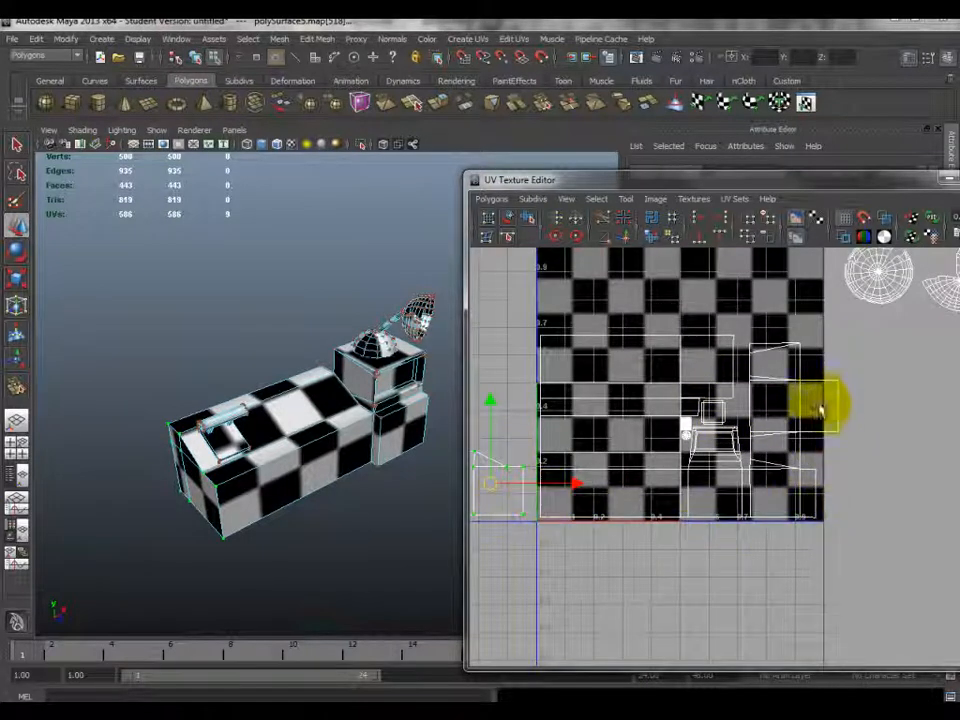
pyautogui.keyDown('alt'); pyautogui.moveTo(812, 388); pyautogui.dragTo(829, 474, button='middle'); pyautogui.keyUp('alt')
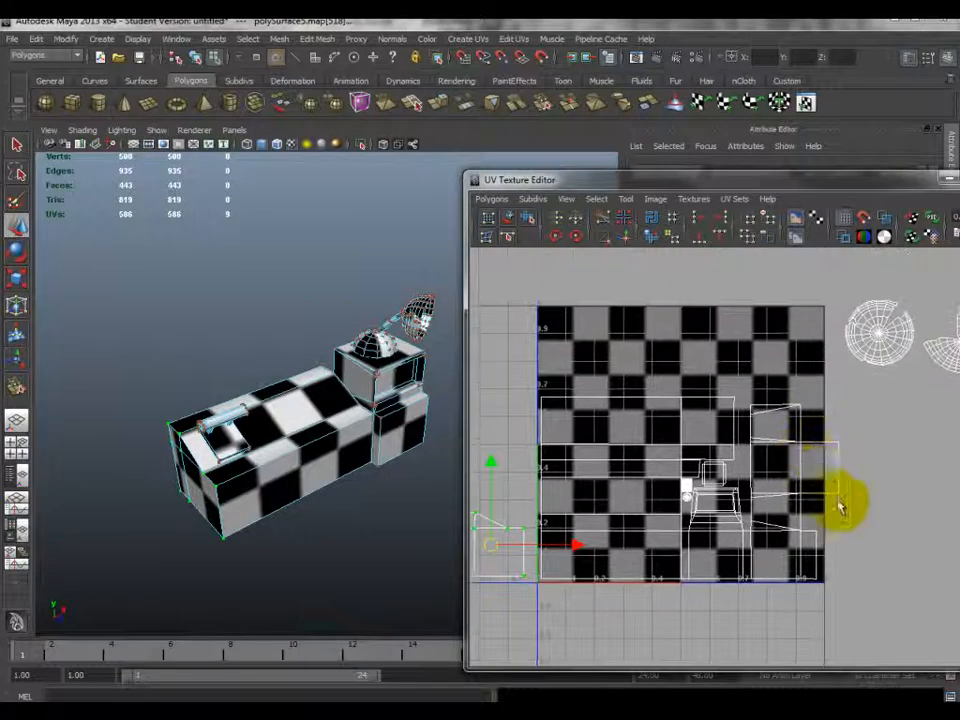
pyautogui.scroll(-1, 829, 476)
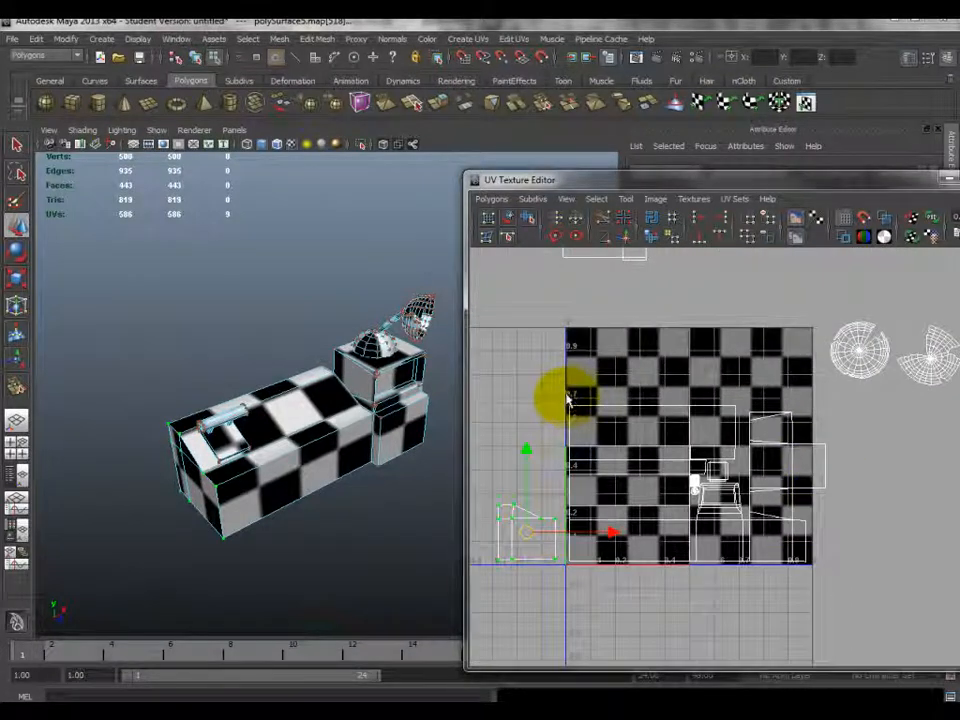
pyautogui.keyDown('alt'); pyautogui.moveTo(529, 392); pyautogui.dragTo(551, 381, button='middle'); pyautogui.keyUp('alt')
pyautogui.moveTo(495, 373); pyautogui.dragTo(784, 596)
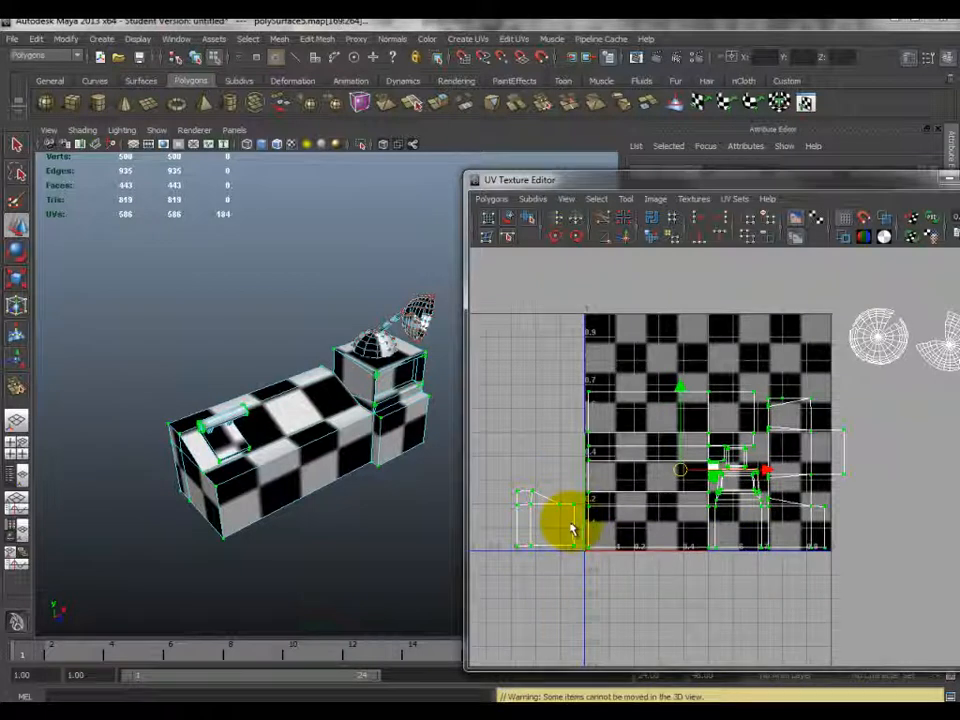
pyautogui.press('r')
pyautogui.moveTo(679, 472); pyautogui.dragTo(677, 479)
pyautogui.press('w')
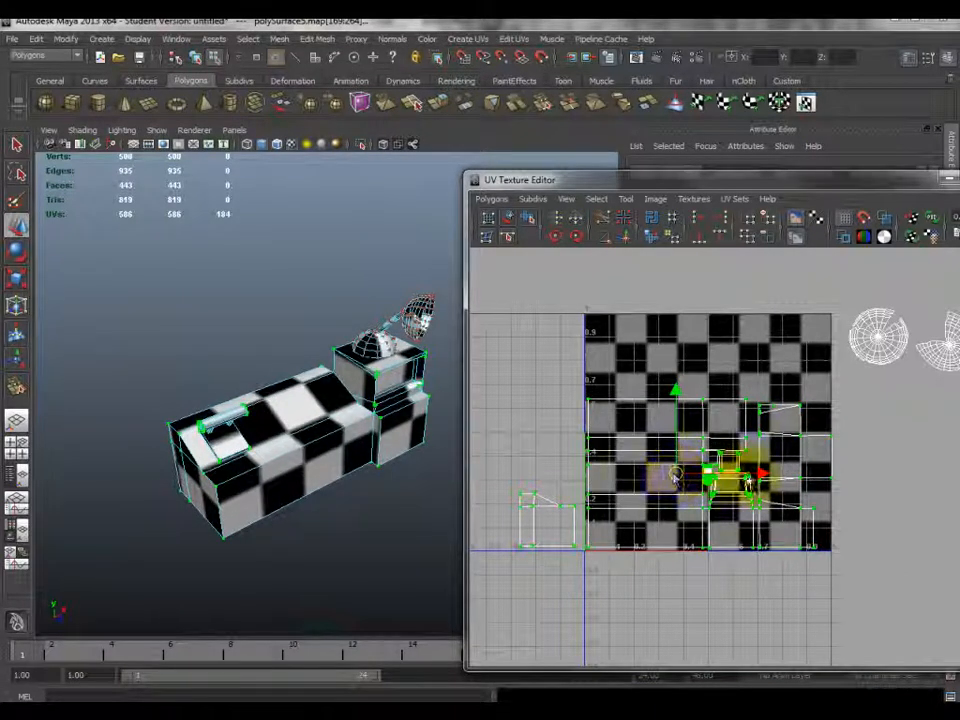
pyautogui.moveTo(758, 472); pyautogui.dragTo(757, 473)
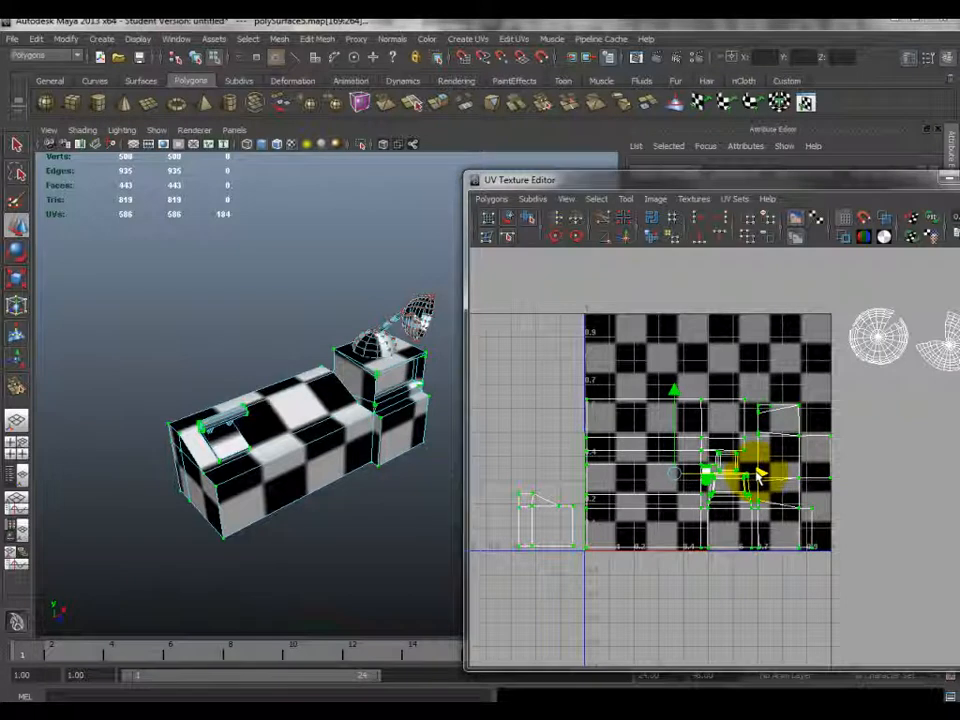
# - Examine how closely the body shells fit the checker tile's left, right and bottom borders
pyautogui.keyDown('alt'); pyautogui.moveTo(726, 473); pyautogui.dragTo(783, 443, button='middle'); pyautogui.keyUp('alt')
pyautogui.keyDown('alt'); pyautogui.moveTo(783, 448); pyautogui.dragTo(720, 343, button='right'); pyautogui.keyUp('alt')
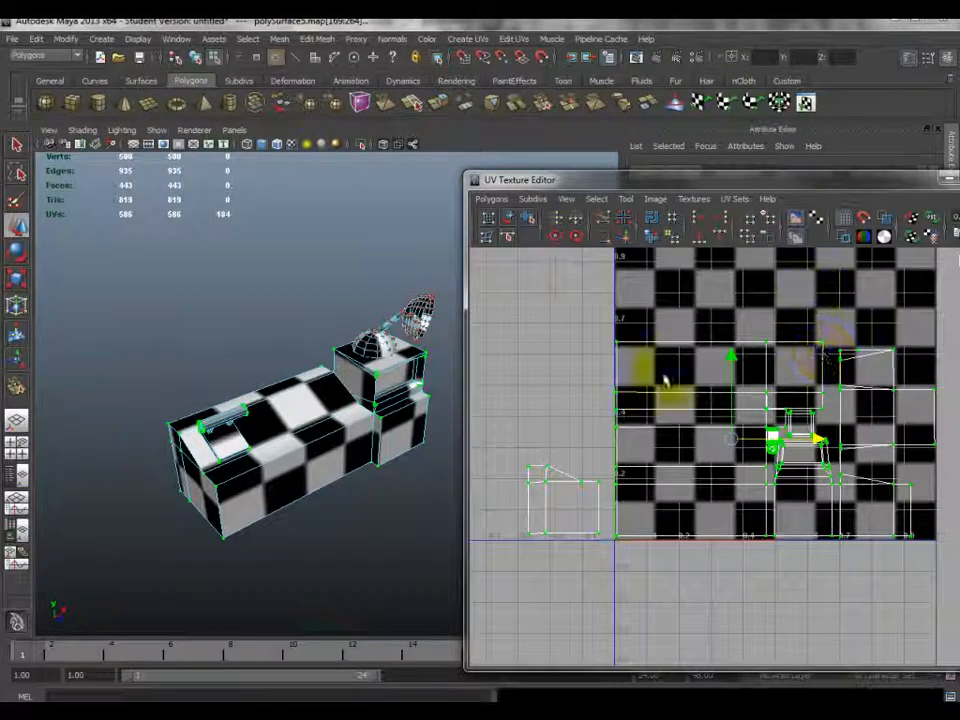
pyautogui.click(944, 481)
pyautogui.keyDown('alt'); pyautogui.moveTo(642, 446); pyautogui.dragTo(684, 442, button='middle'); pyautogui.keyUp('alt')
pyautogui.keyDown('alt'); pyautogui.moveTo(684, 442); pyautogui.dragTo(616, 489, button='right'); pyautogui.keyUp('alt')
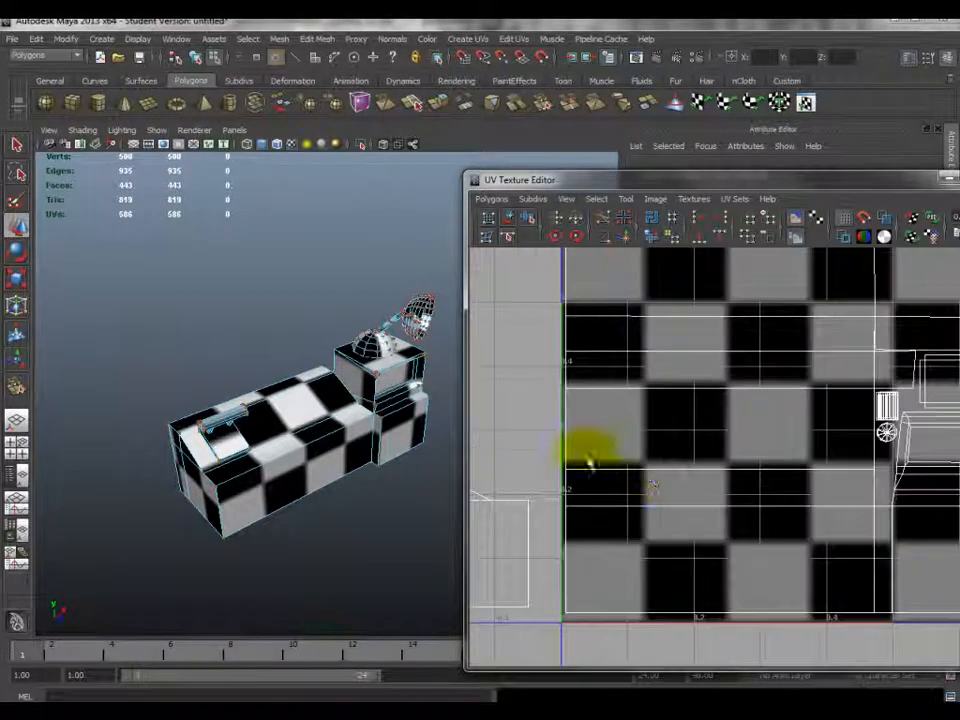
pyautogui.keyDown('alt'); pyautogui.moveTo(939, 469); pyautogui.dragTo(617, 514, button='middle'); pyautogui.keyUp('alt')
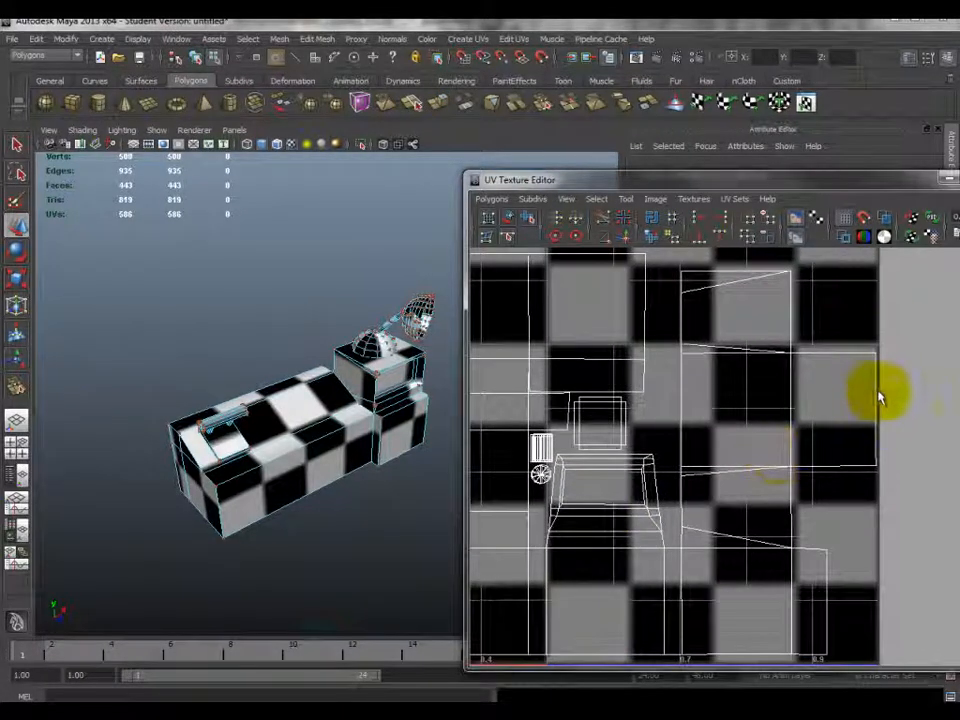
pyautogui.scroll(-3, 846, 509)
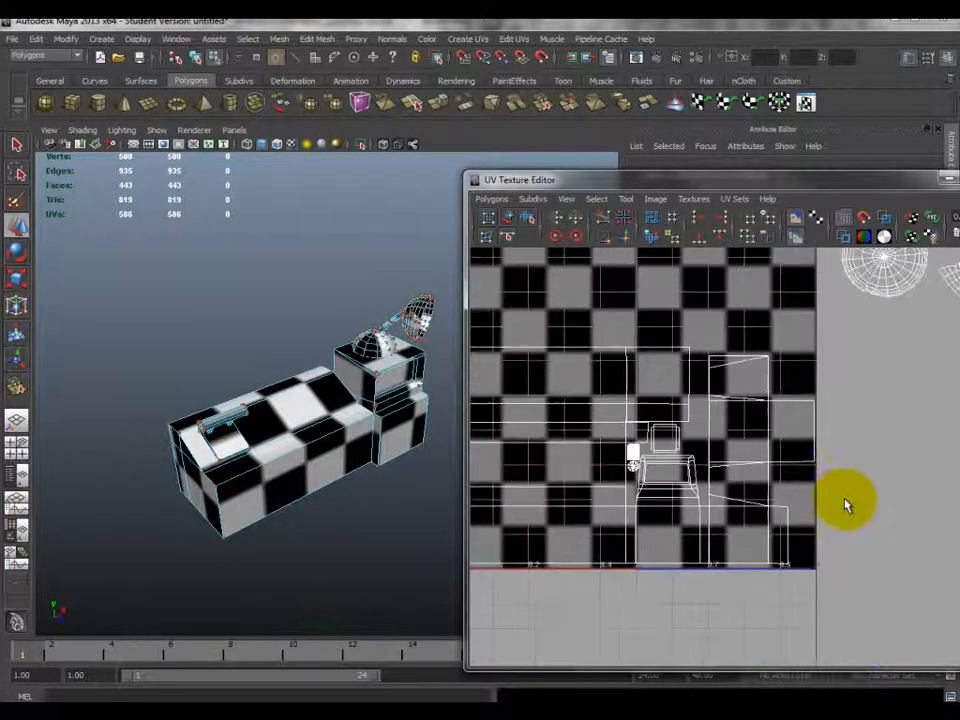
pyautogui.keyDown('alt'); pyautogui.moveTo(746, 498); pyautogui.dragTo(765, 461, button='middle'); pyautogui.keyUp('alt')
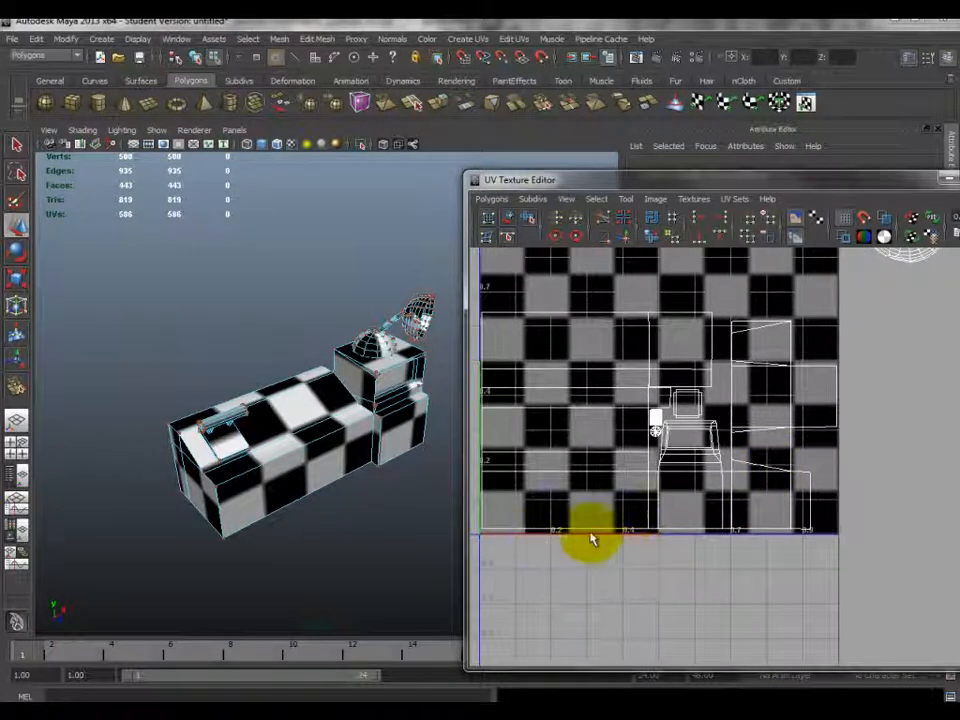
# - Move the detached side flap shell into the free area of the tile above the large body shell
pyautogui.keyDown('alt'); pyautogui.moveTo(678, 434); pyautogui.dragTo(870, 458, button='middle'); pyautogui.keyUp('alt')
pyautogui.moveTo(553, 460); pyautogui.dragTo(657, 579)
pyautogui.scroll(-2, 700, 450)
pyautogui.keyDown('alt'); pyautogui.moveTo(707, 450); pyautogui.dragTo(654, 450, button='middle'); pyautogui.keyUp('alt')
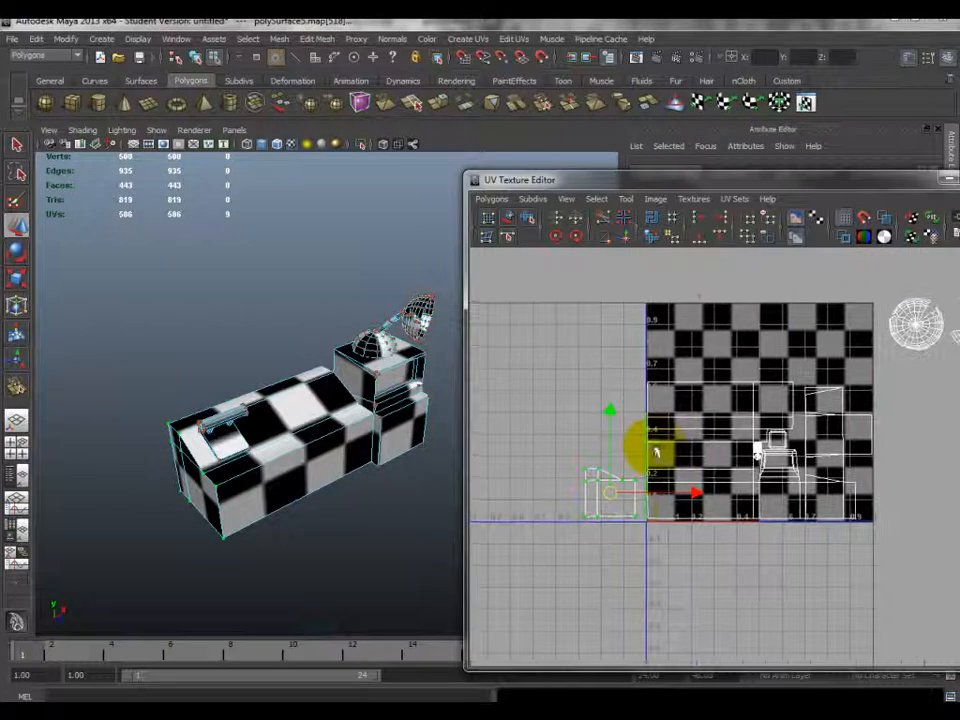
pyautogui.moveTo(611, 499); pyautogui.dragTo(675, 360)
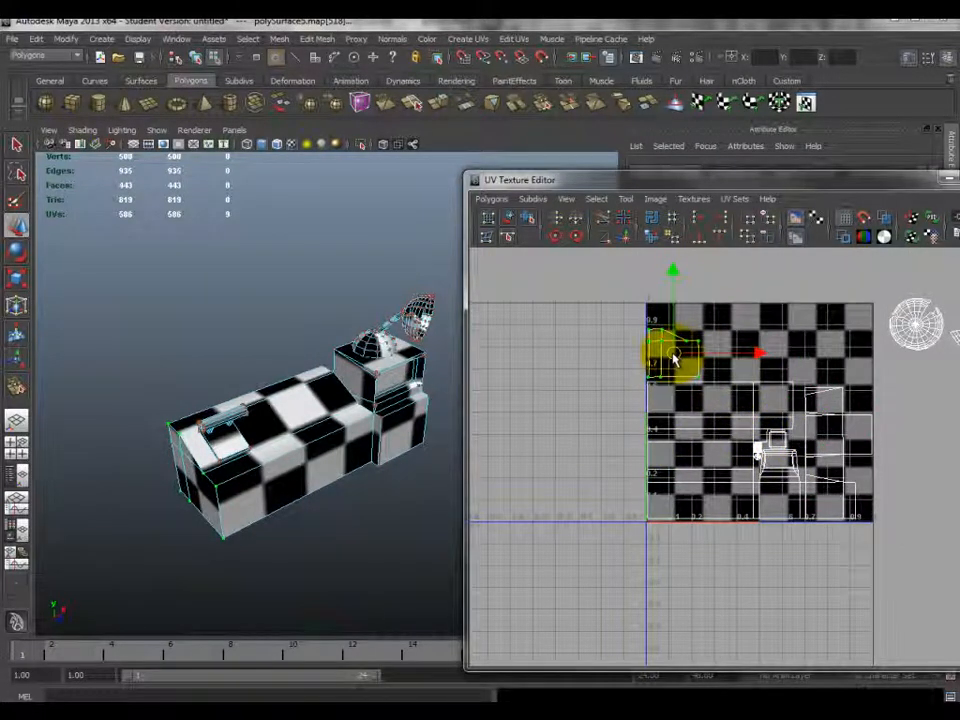
# - Scale down the long rectangular base shell and place it in the tile's upper-left corner above the flap shell
pyautogui.keyDown('alt'); pyautogui.moveTo(729, 272); pyautogui.dragTo(707, 326, button='middle'); pyautogui.keyUp('alt')
pyautogui.moveTo(779, 362); pyautogui.dragTo(782, 363)
pyautogui.press('r')
pyautogui.moveTo(712, 335); pyautogui.dragTo(700, 414)
# - Move the two disc-shaped lamp shells into the checker tile, side by side next to the side flap shell
pyautogui.keyDown('alt'); pyautogui.moveTo(778, 451); pyautogui.dragTo(622, 394, button='middle'); pyautogui.keyUp('alt')
pyautogui.keyDown('alt'); pyautogui.moveTo(802, 418); pyautogui.dragTo(700, 413, button='middle'); pyautogui.keyUp('alt')
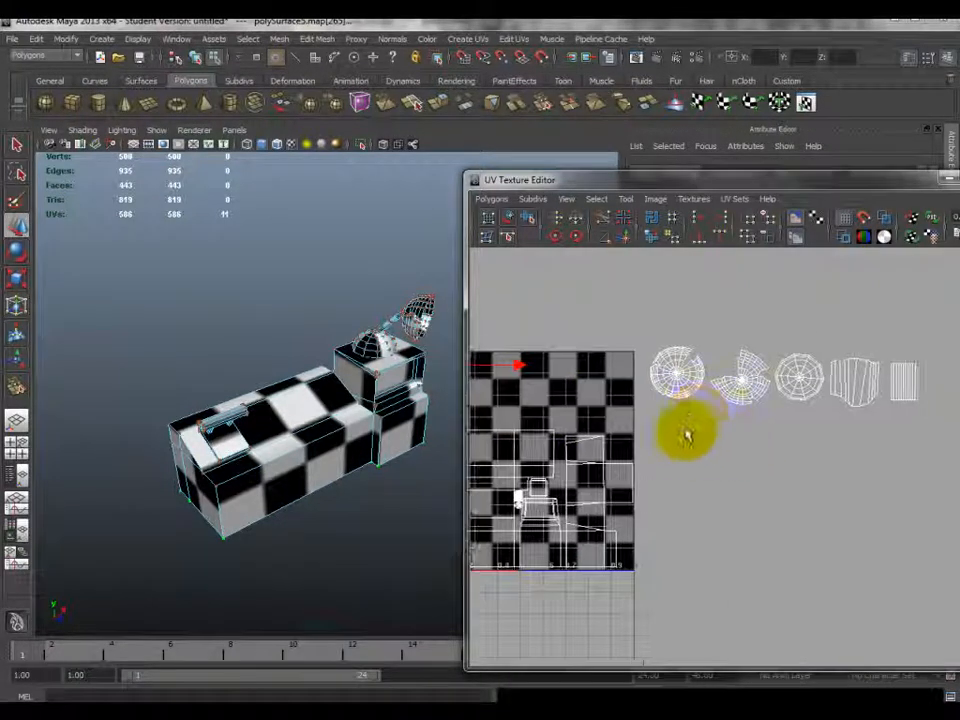
pyautogui.keyDown('alt'); pyautogui.moveTo(562, 425); pyautogui.dragTo(706, 425, button='right'); pyautogui.keyUp('alt')
pyautogui.click(708, 428)
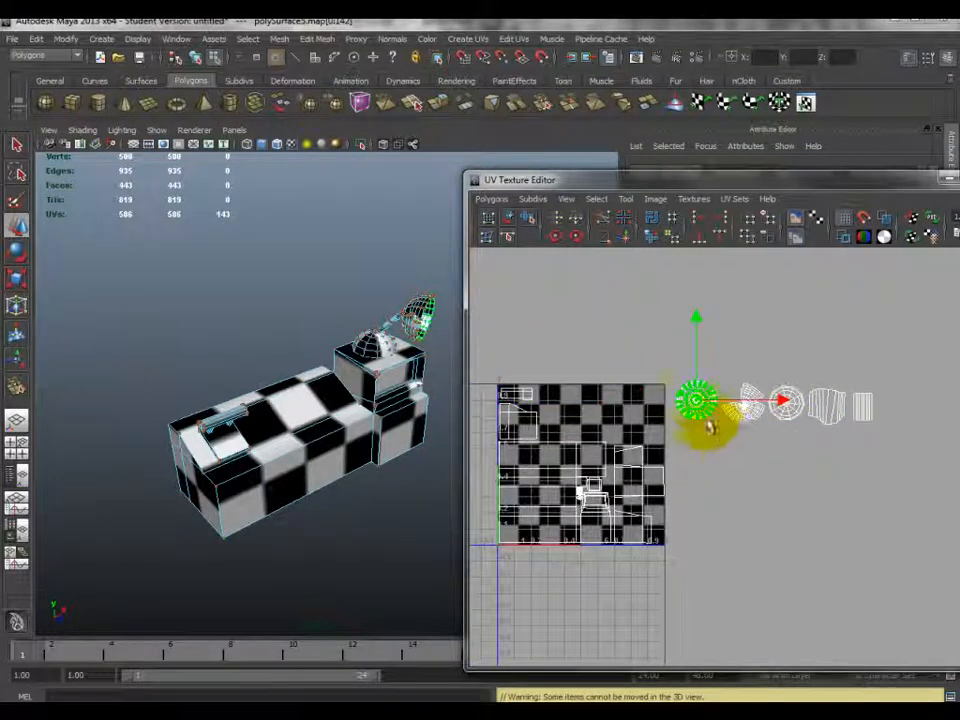
pyautogui.moveTo(696, 403); pyautogui.dragTo(561, 420)
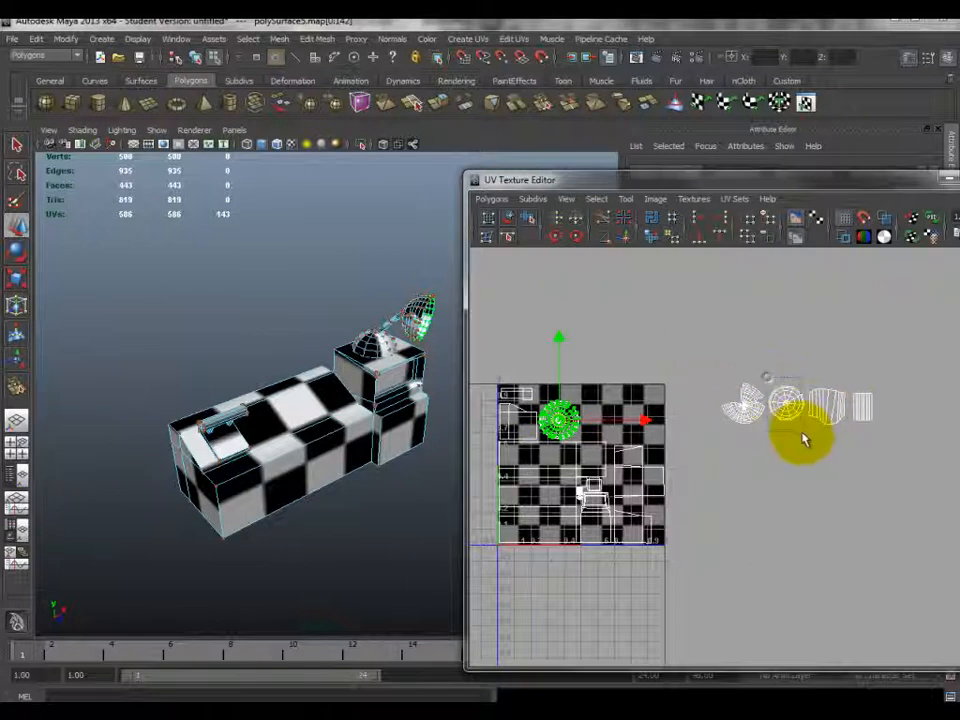
pyautogui.click(796, 437)
pyautogui.moveTo(786, 405); pyautogui.dragTo(603, 422)
# - Place the fan-shaped lamp shell beside the two discs and rotate it to fit within the tile's right border
pyautogui.click(752, 425)
pyautogui.moveTo(741, 399); pyautogui.dragTo(648, 425)
pyautogui.hotkey('ctrl', 'z')
pyautogui.moveTo(714, 373); pyautogui.dragTo(646, 428)
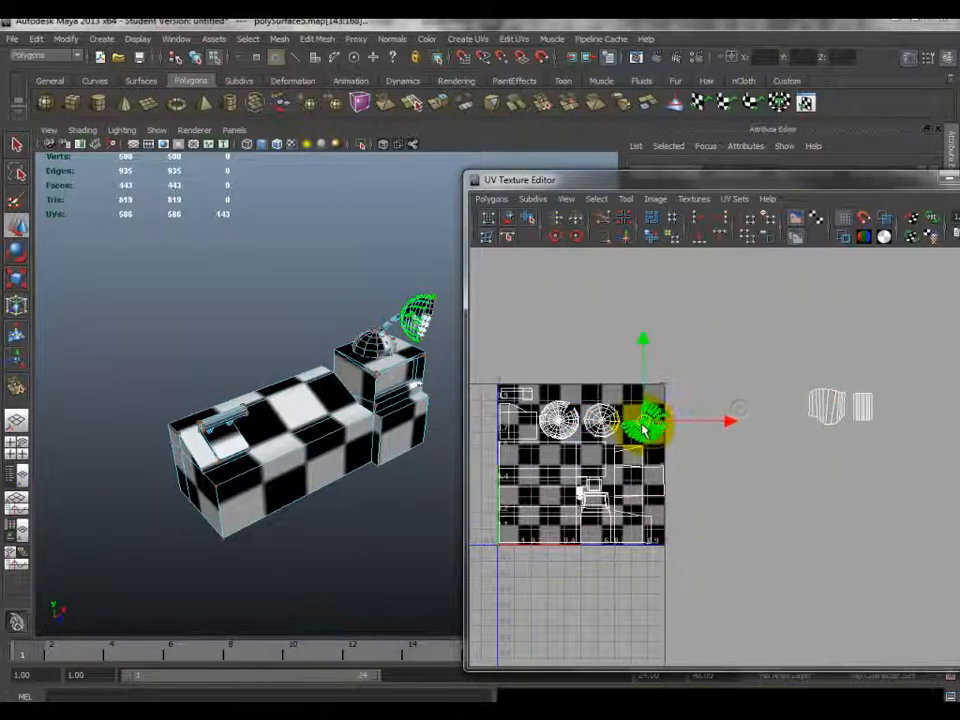
pyautogui.click(706, 392)
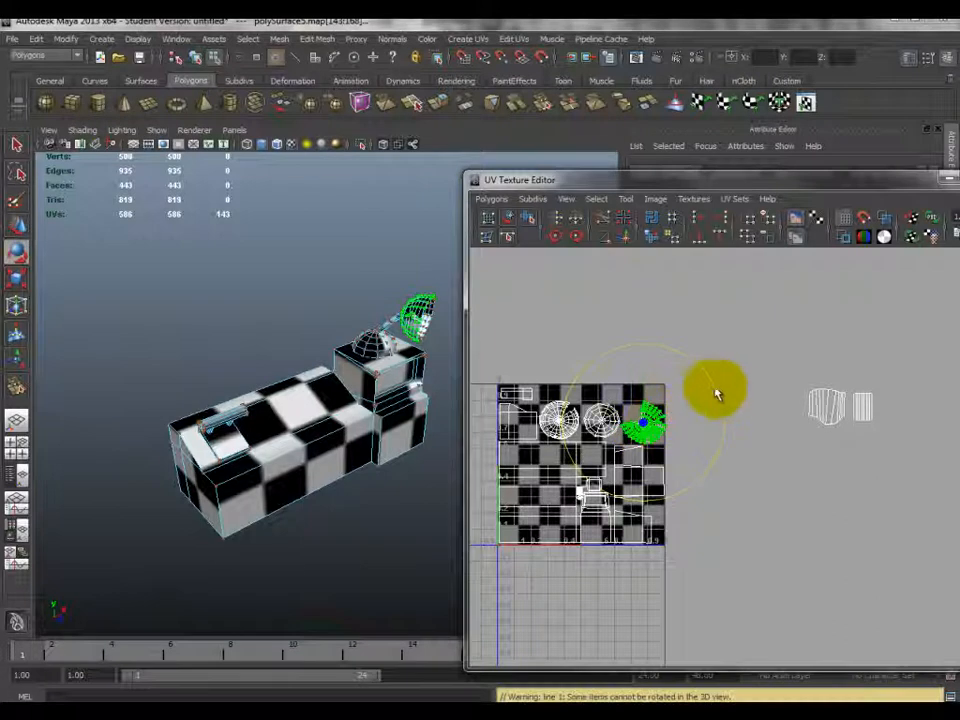
pyautogui.doubleClick(648, 420)
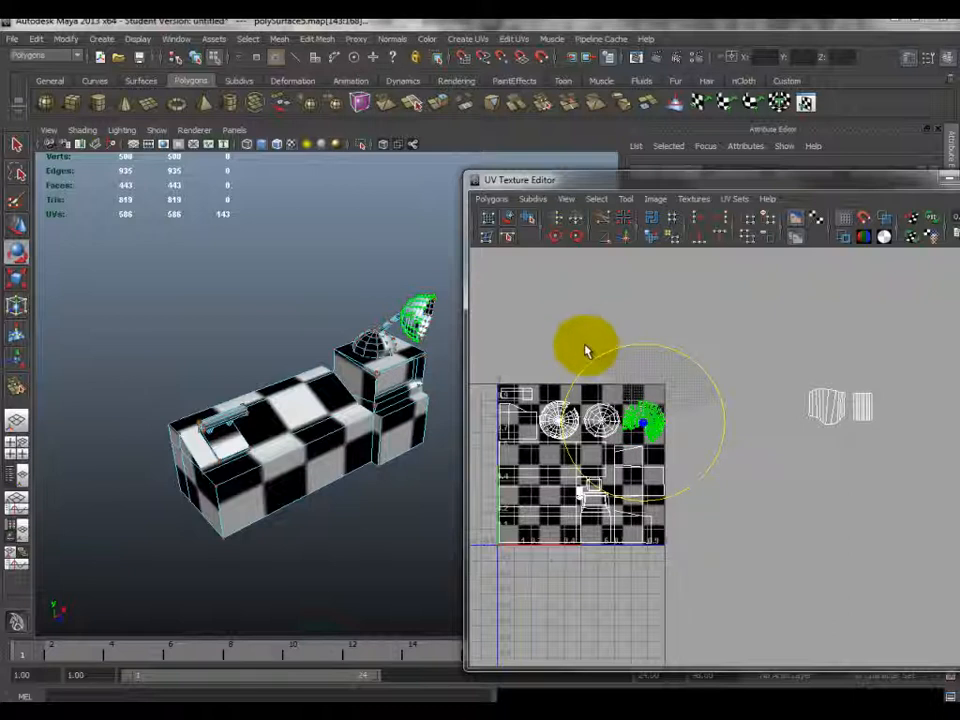
pyautogui.press('w')
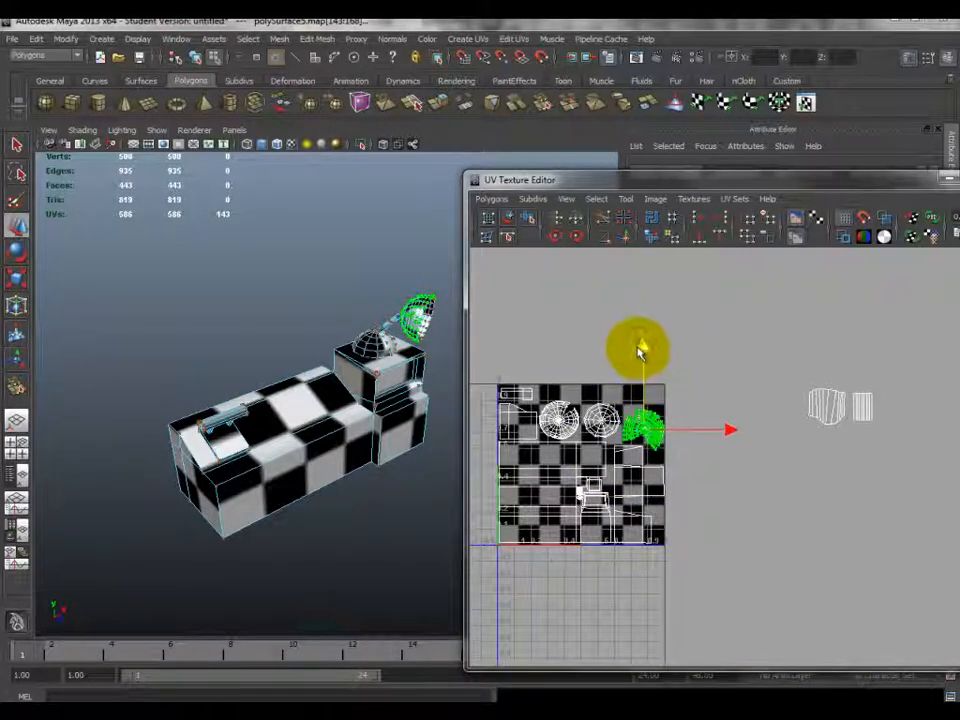
pyautogui.scroll(2, 652, 447)
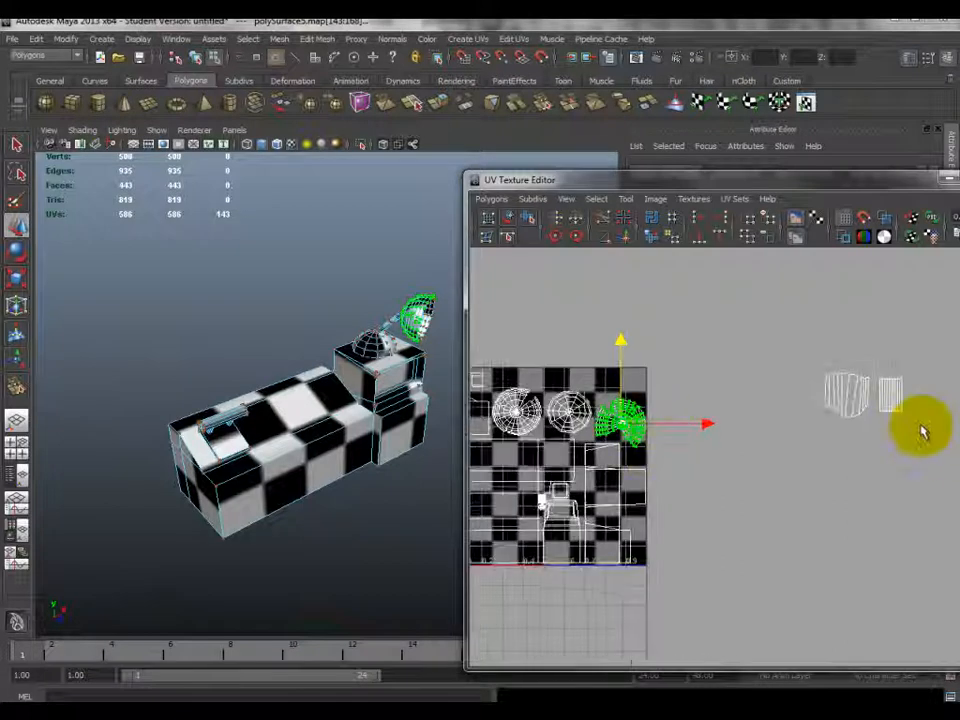
# - Move the curved striped lamp shell above the fan-shaped shell, scale it down and shift it slightly left
pyautogui.click(851, 392)
pyautogui.moveTo(851, 392); pyautogui.dragTo(624, 390)
pyautogui.keyDown('alt'); pyautogui.moveTo(624, 393); pyautogui.dragTo(733, 403, button='middle'); pyautogui.keyUp('alt')
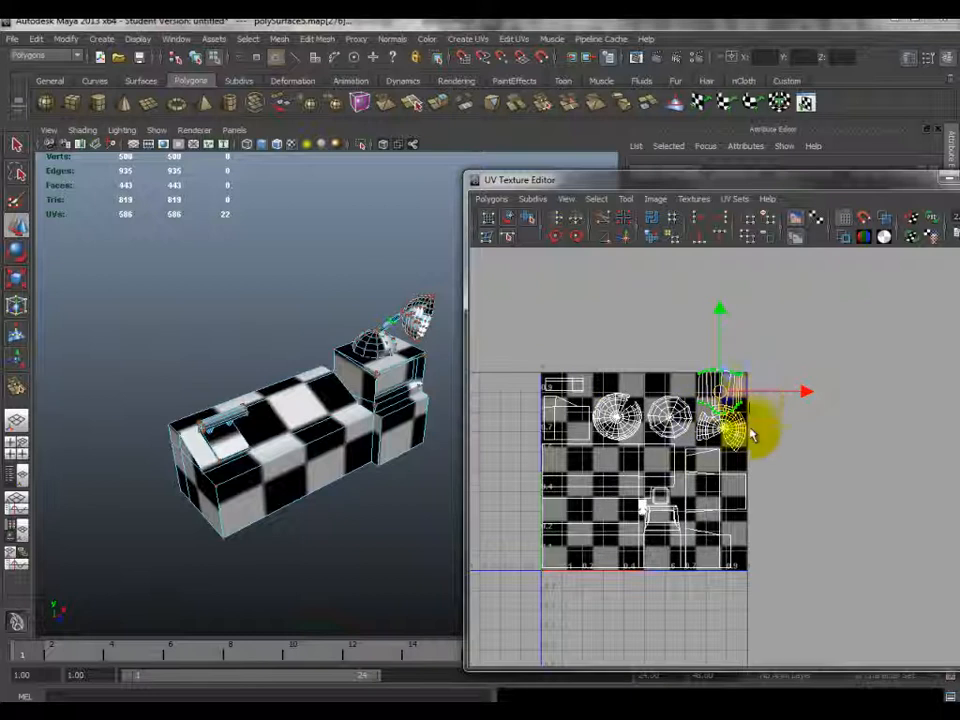
pyautogui.press('r')
pyautogui.press('w')
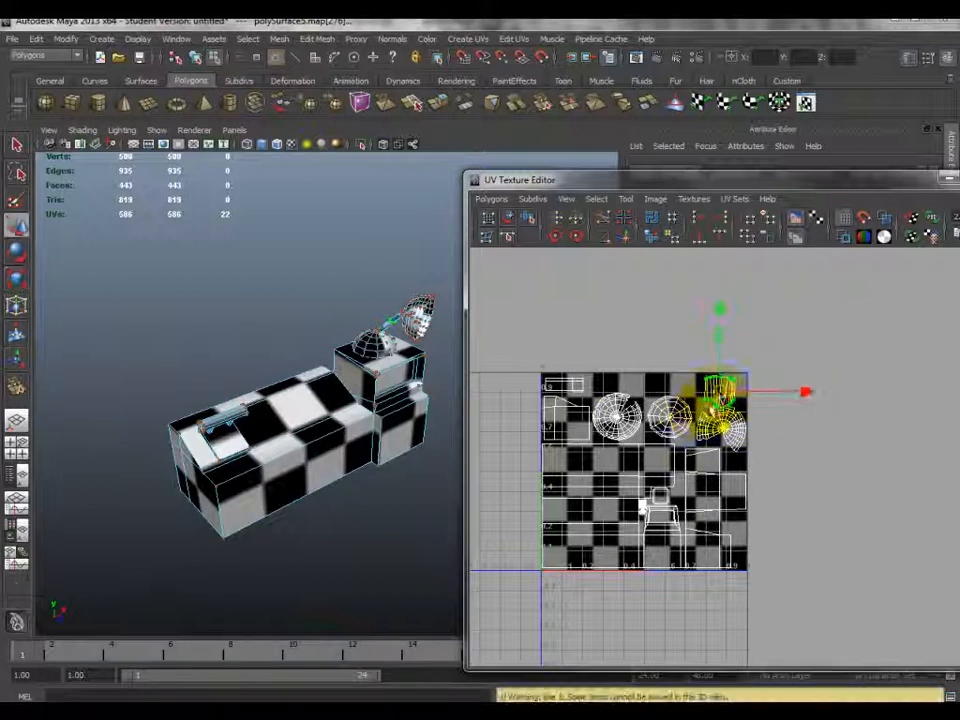
pyautogui.moveTo(722, 391); pyautogui.dragTo(703, 391)
pyautogui.keyDown('alt'); pyautogui.moveTo(806, 407); pyautogui.dragTo(744, 409, button='middle'); pyautogui.keyUp('alt')
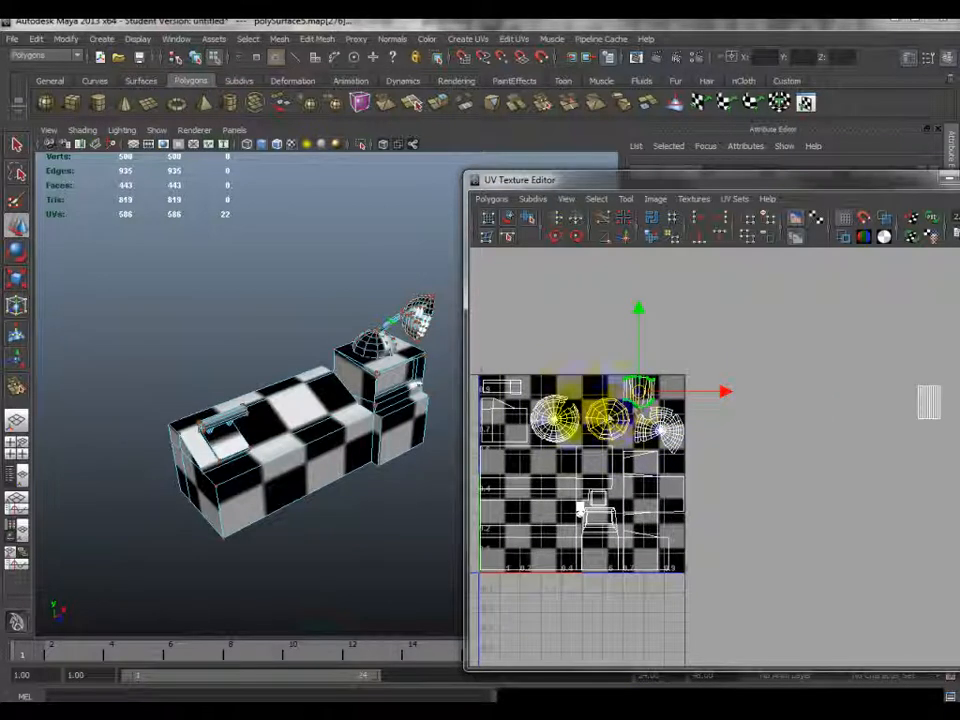
# - Bring the rectangular striped lamp shell into the tile, rotate it sideways and place it above the two disc shells
pyautogui.moveTo(909, 380); pyautogui.dragTo(958, 448)
pyautogui.moveTo(932, 406); pyautogui.dragTo(676, 402)
pyautogui.press('r')
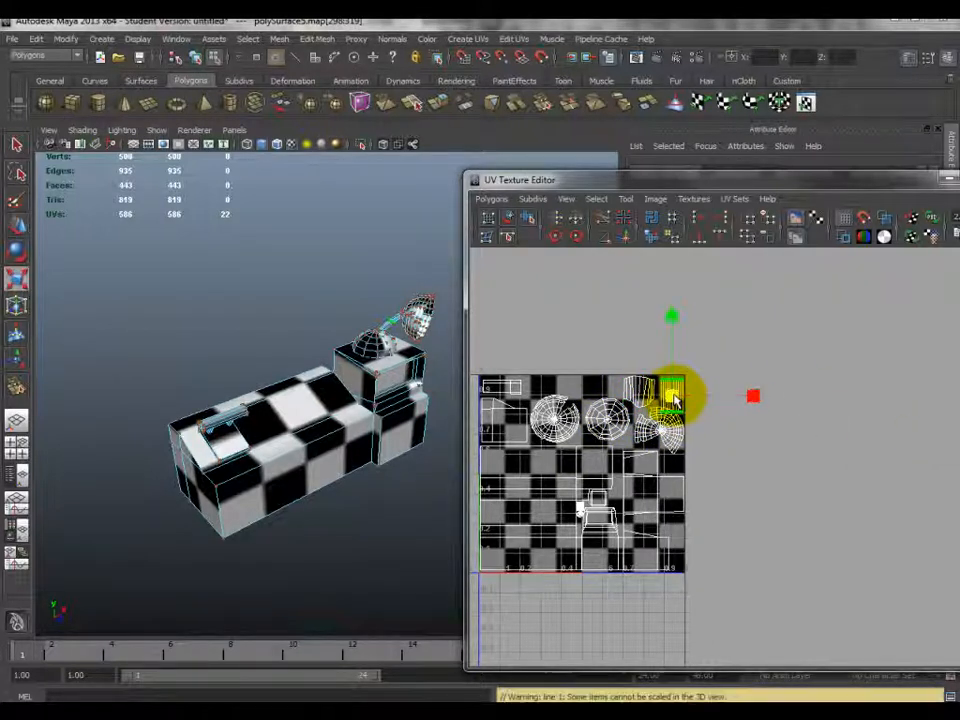
pyautogui.press('e')
pyautogui.click(709, 331)
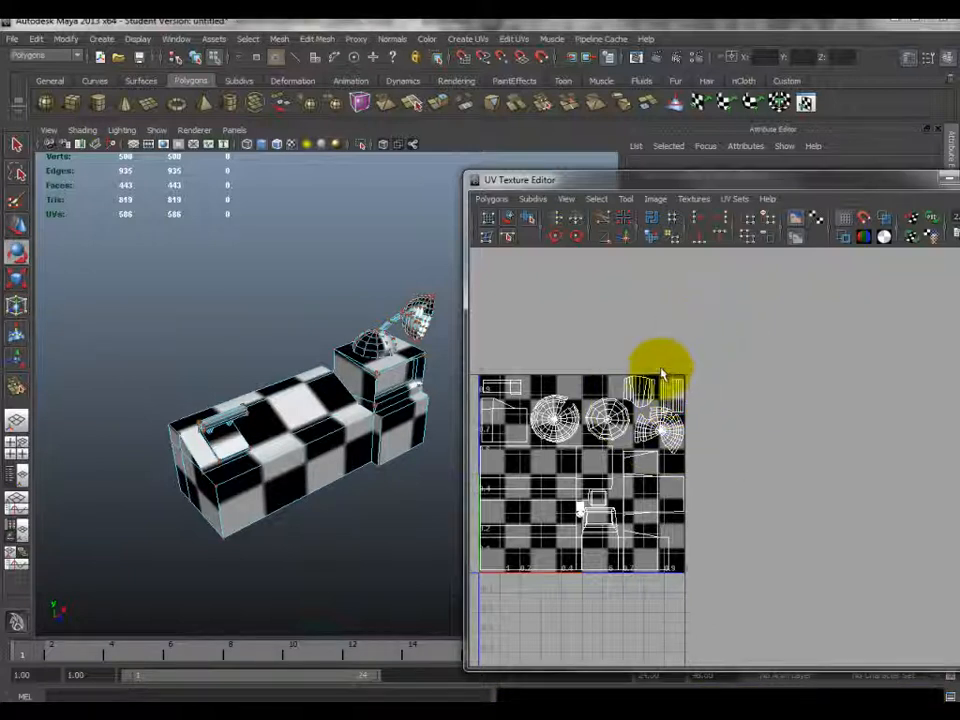
pyautogui.moveTo(659, 372); pyautogui.dragTo(682, 386)
pyautogui.keyDown('ctrl'); pyautogui.moveTo(679, 380); pyautogui.dragTo(734, 354, button='right'); pyautogui.keyUp('ctrl')
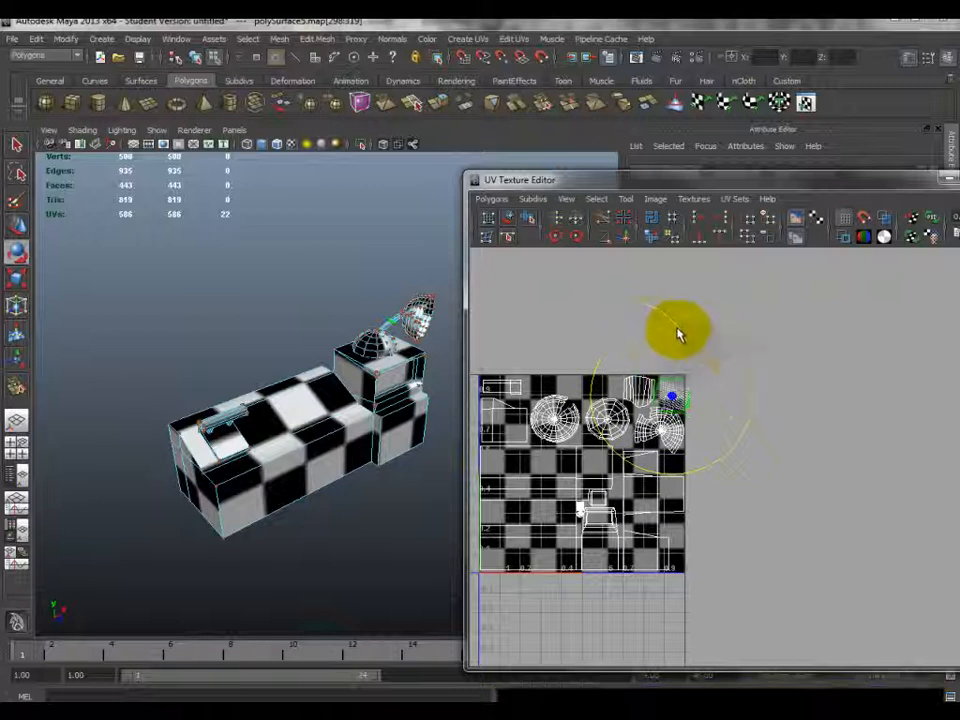
pyautogui.click(558, 240)
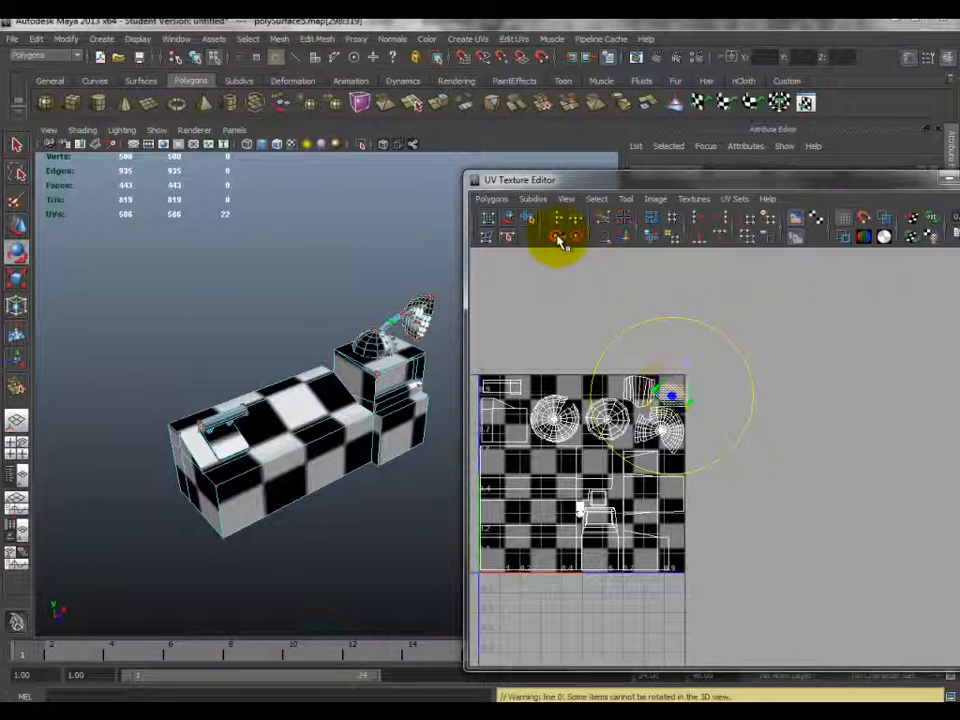
pyautogui.press('w')
pyautogui.moveTo(671, 396); pyautogui.dragTo(590, 390)
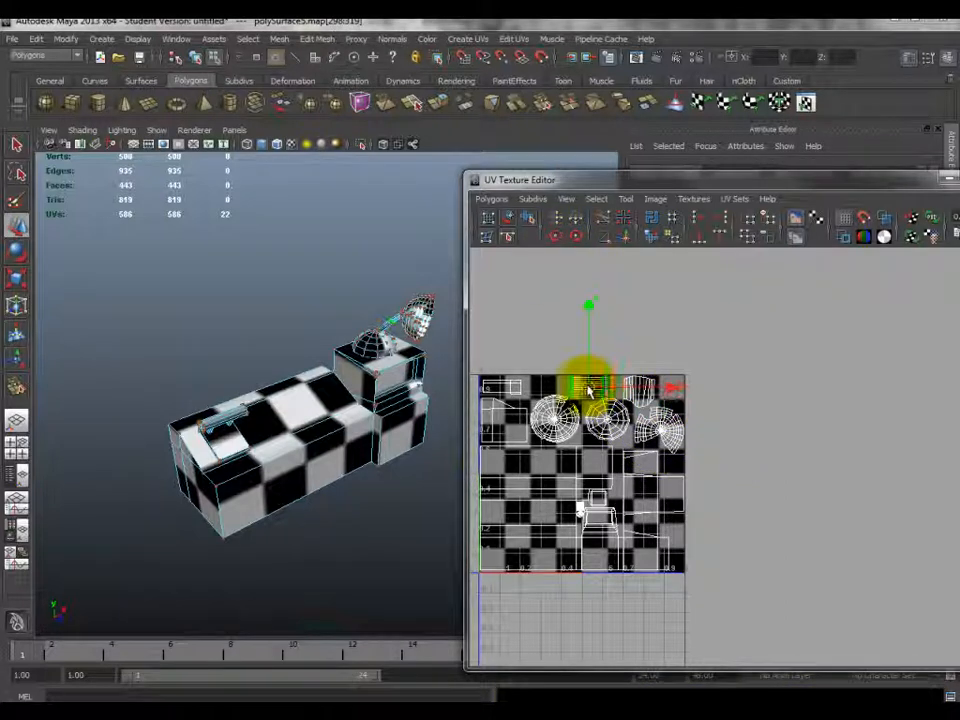
# - Nudge the rectangular striped shell up between the disc shells and the tile's upper border, then deselect it
pyautogui.keyDown('alt'); pyautogui.moveTo(586, 389); pyautogui.dragTo(716, 435, button='right'); pyautogui.keyUp('alt')
pyautogui.press('w')
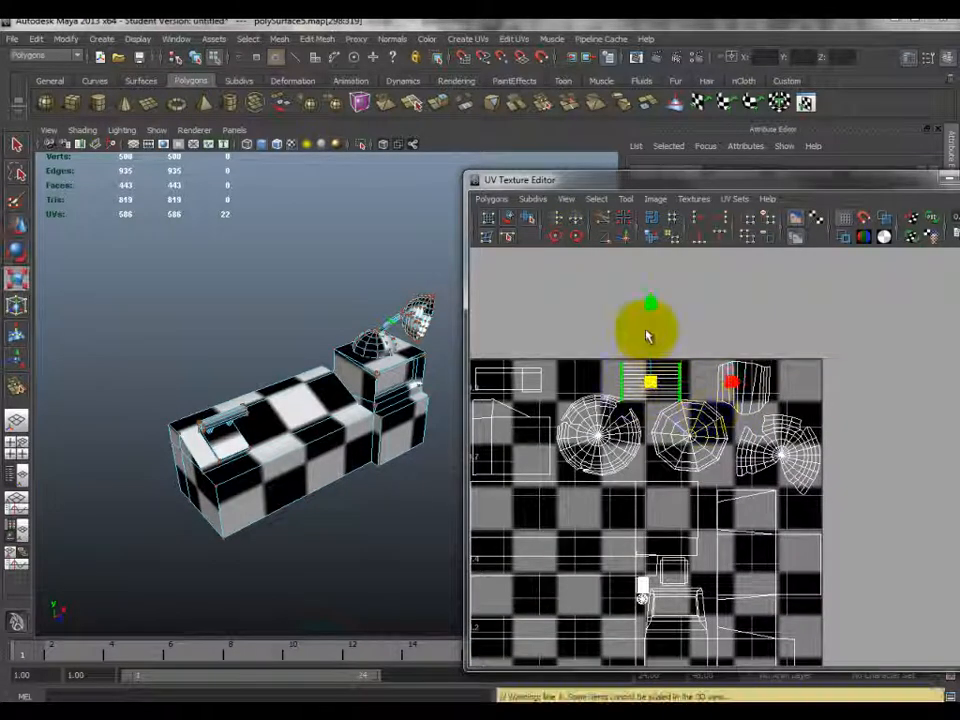
pyautogui.press('w')
pyautogui.scroll(3, 646, 333)
pyautogui.keyDown('alt'); pyautogui.moveTo(645, 343); pyautogui.dragTo(738, 400, button='middle'); pyautogui.keyUp('alt')
pyautogui.scroll(2, 738, 401)
pyautogui.moveTo(691, 304); pyautogui.dragTo(691, 299)
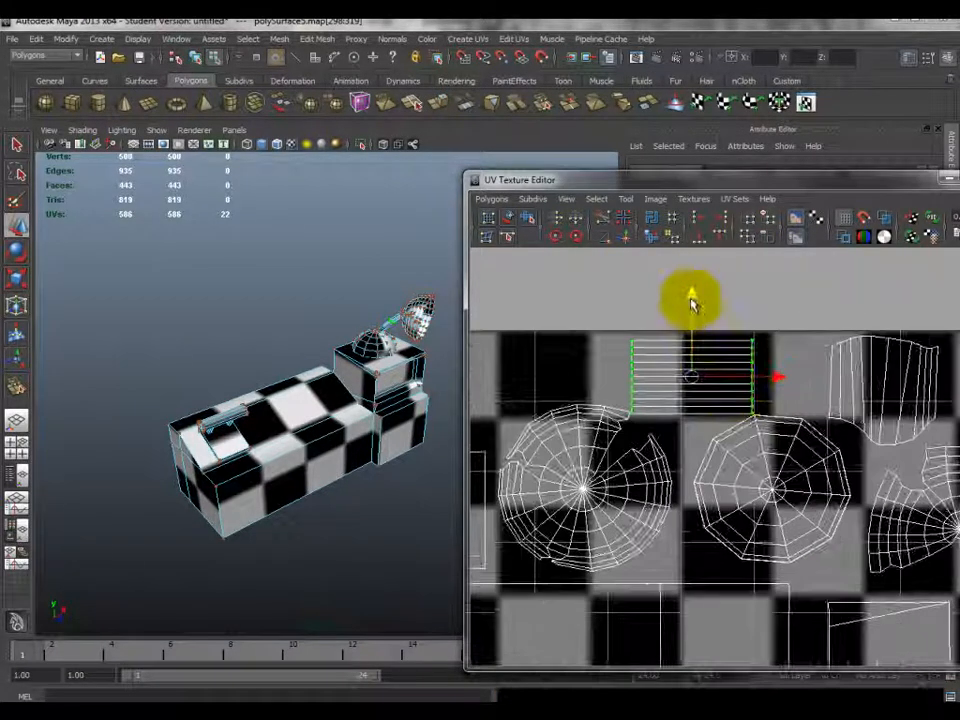
pyautogui.click(688, 378)
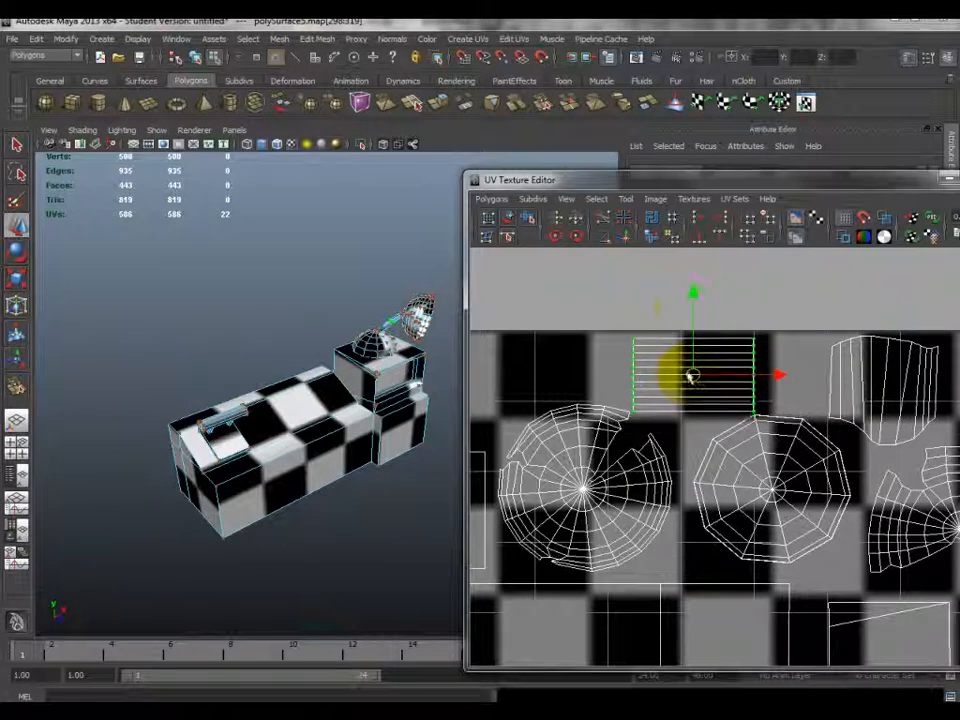
pyautogui.moveTo(694, 298); pyautogui.dragTo(694, 295)
pyautogui.scroll(-2, 708, 353)
pyautogui.scroll(-1, 708, 353)
pyautogui.click(815, 367)
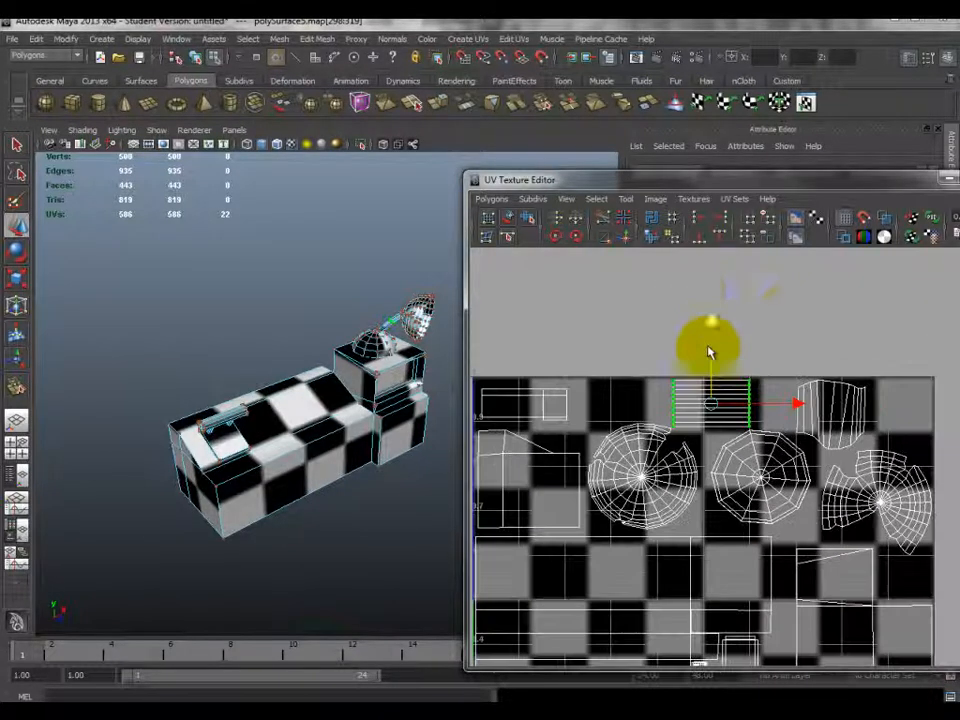
pyautogui.scroll(-3, 814, 358)
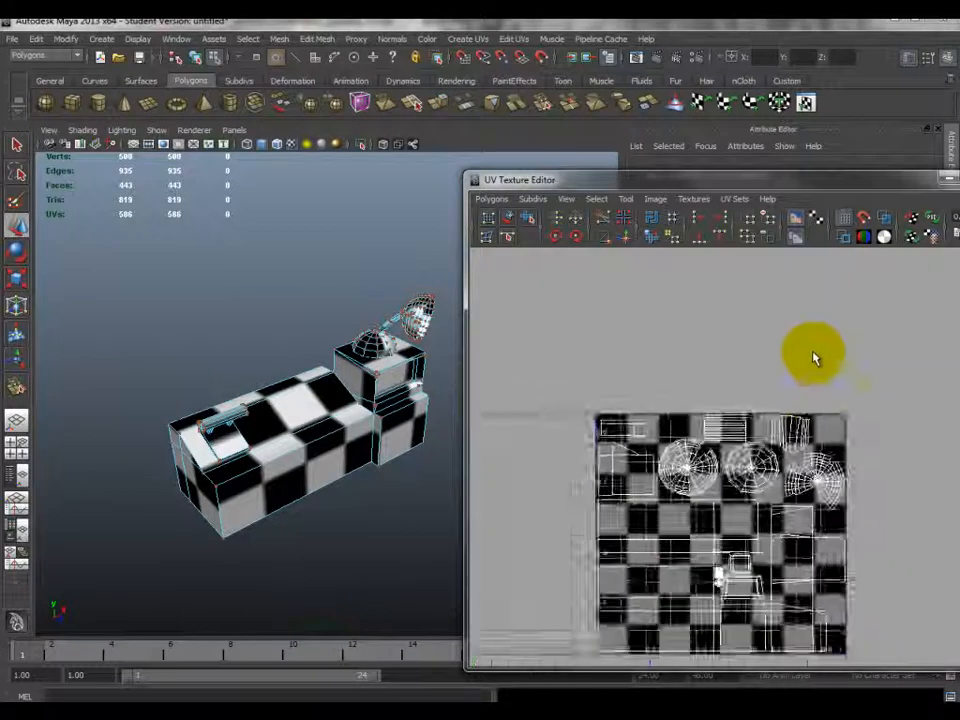
# - Return to object mode, inspect the checker pattern around the desk and select the whole model
pyautogui.keyDown('alt'); pyautogui.moveTo(733, 468); pyautogui.dragTo(754, 450, button='middle'); pyautogui.keyUp('alt')
pyautogui.scroll(3, 750, 435)
pyautogui.moveTo(372, 425); pyautogui.dragTo(400, 390, button='right')
pyautogui.keyDown('alt'); pyautogui.moveTo(420, 514); pyautogui.dragTo(362, 512); pyautogui.keyUp('alt')
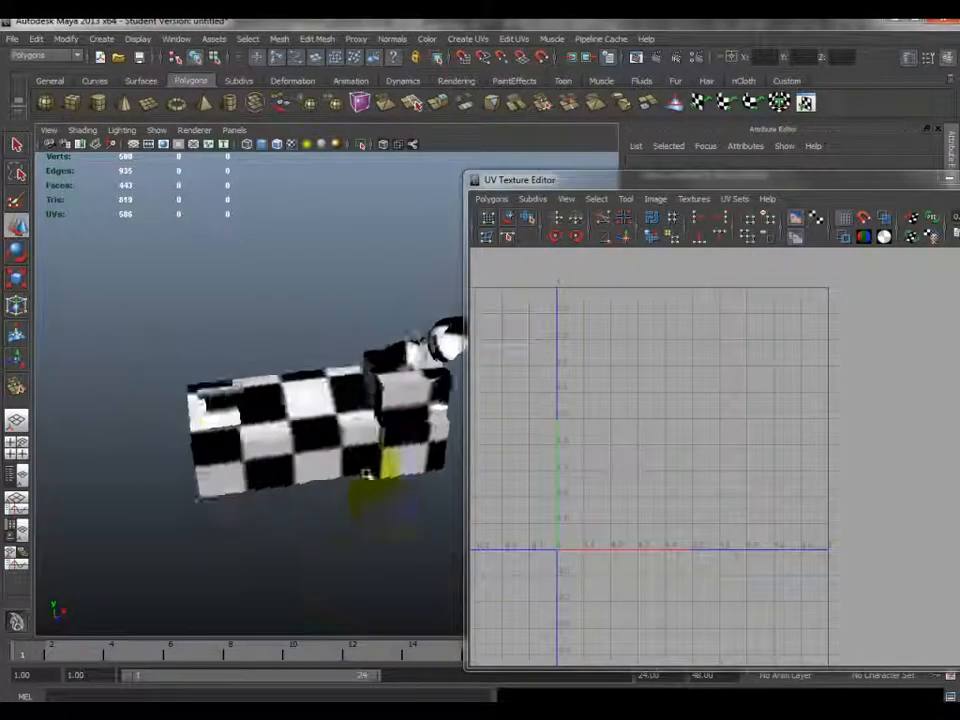
pyautogui.keyDown('alt'); pyautogui.moveTo(266, 390); pyautogui.dragTo(401, 439); pyautogui.keyUp('alt')
pyautogui.click(354, 439)
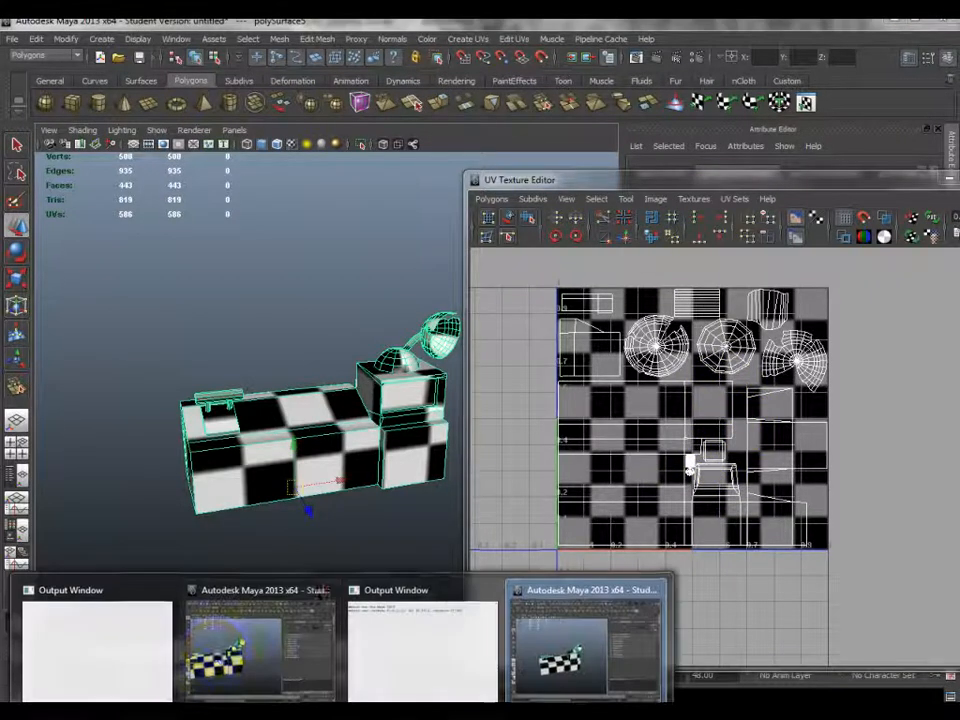
# - Examine the UV layout of the desk2_updated_uvs.mb scene for comparison and return to the untitled scene
pyautogui.click(585, 643)
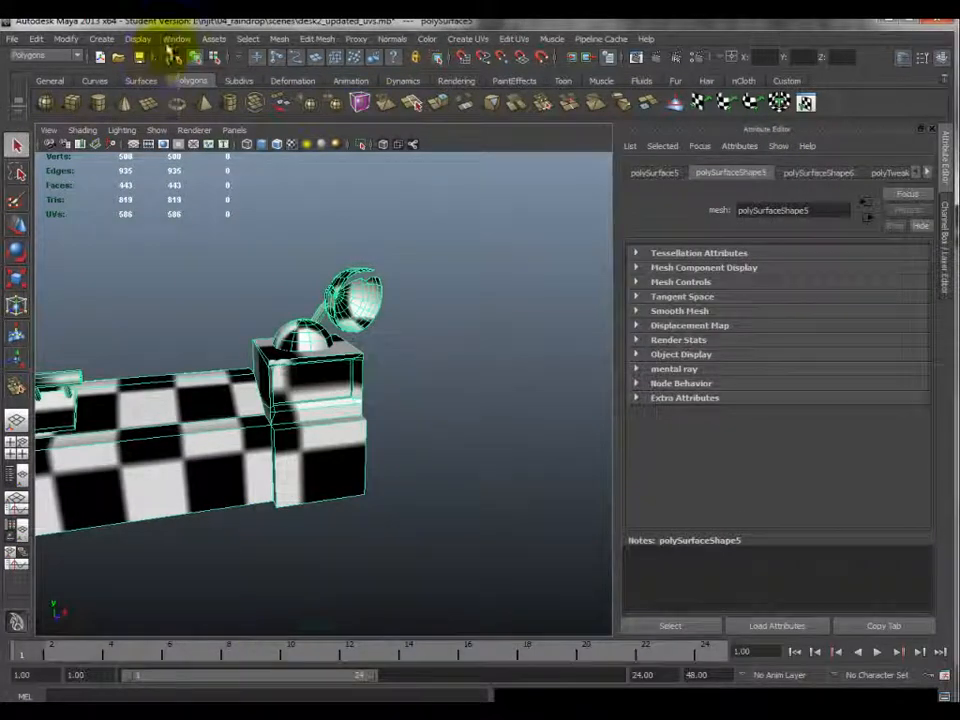
pyautogui.click(175, 40)
pyautogui.click(230, 227)
pyautogui.scroll(-2, 735, 368)
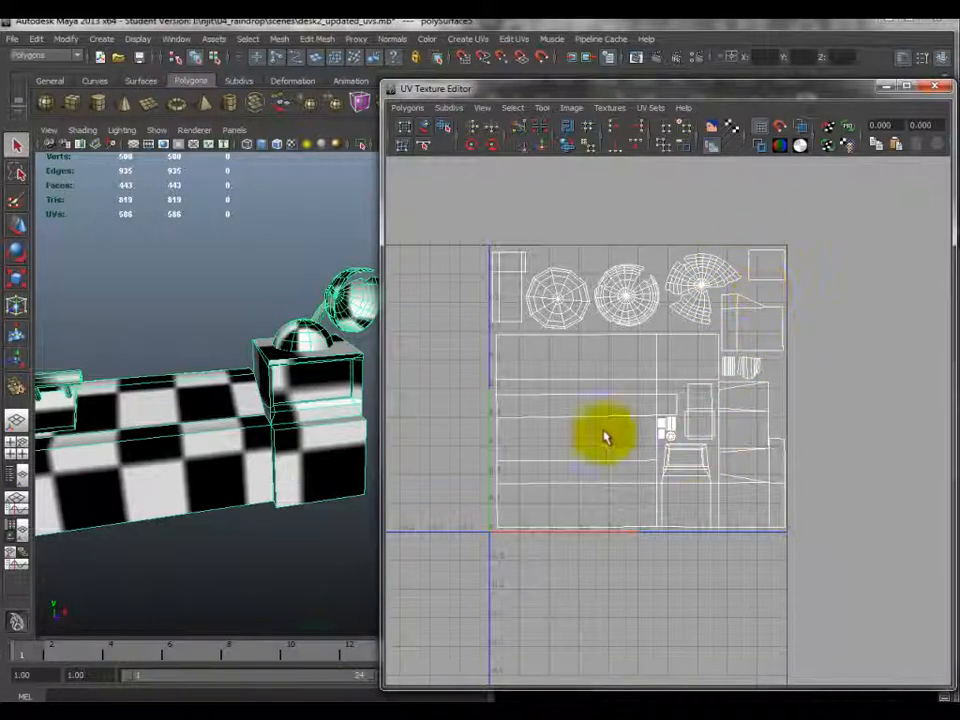
pyautogui.click(884, 88)
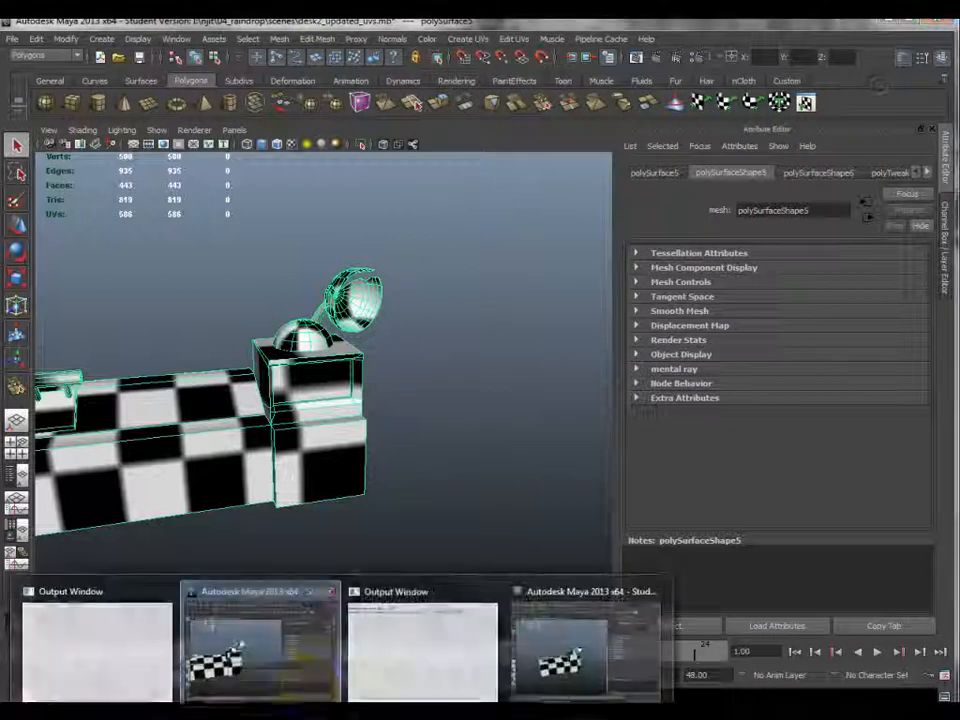
pyautogui.click(257, 640)
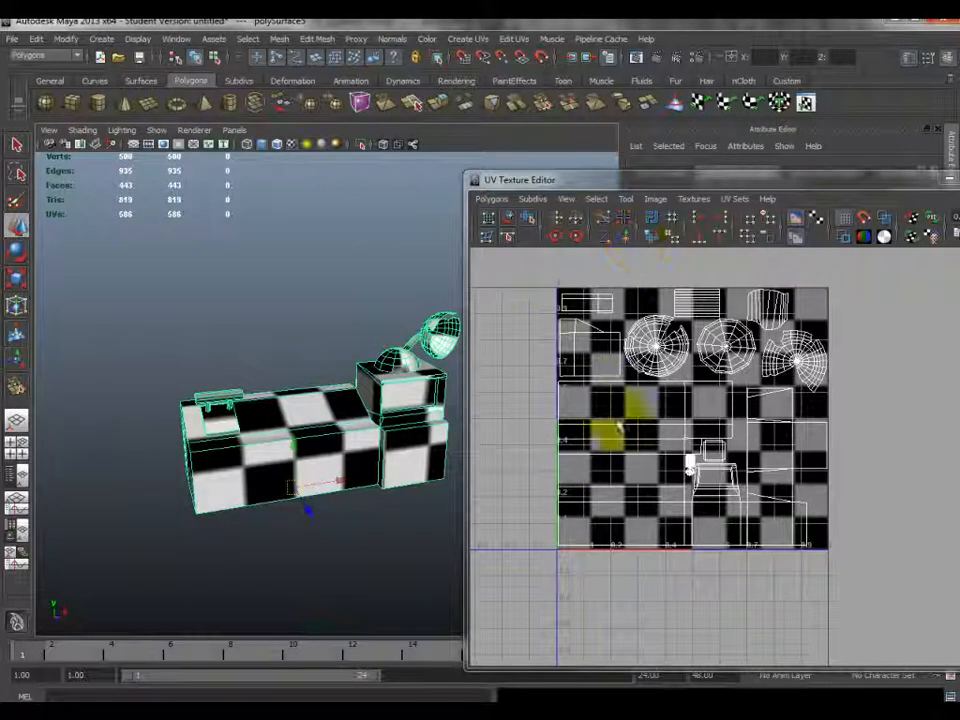
pyautogui.click(491, 200)
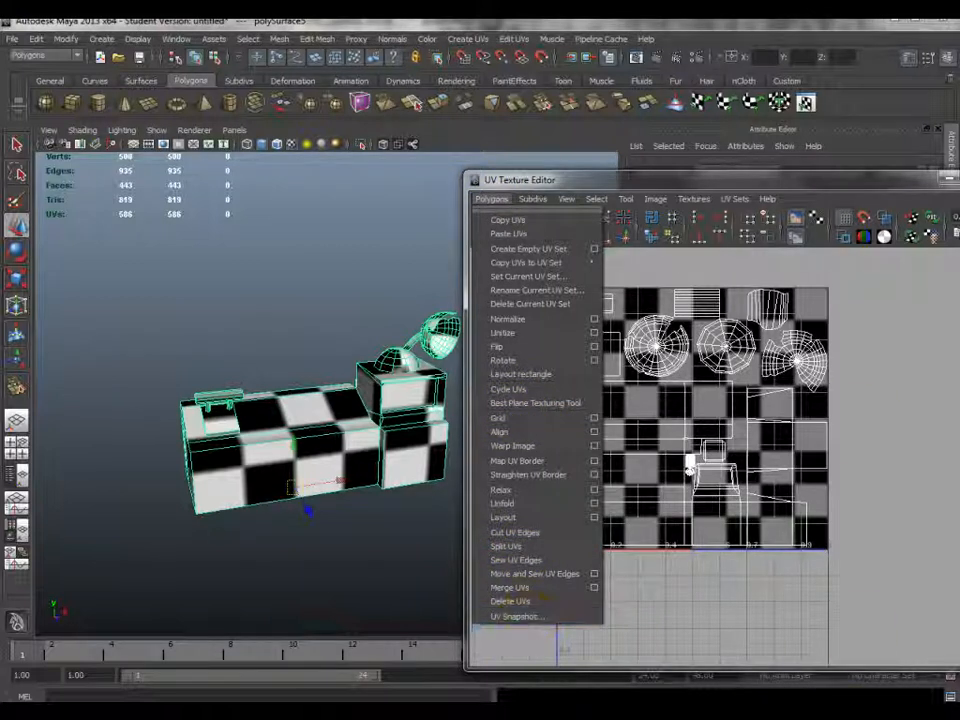
pyautogui.click(606, 343)
pyautogui.click(584, 361)
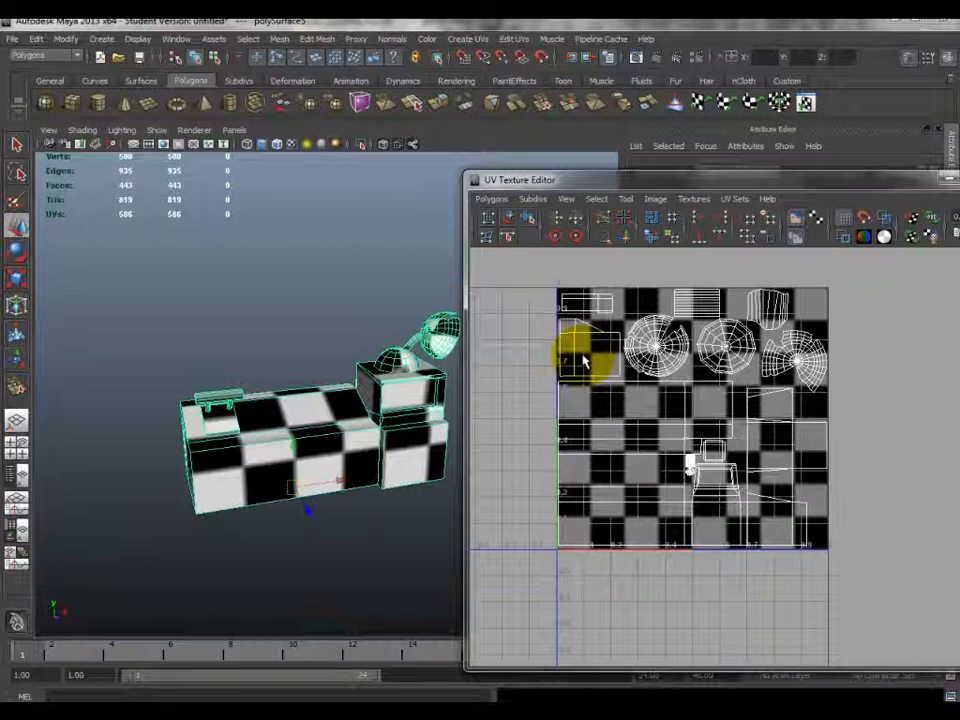
# - Reposition and resize the UV Texture Editor window so the complete packed tile is framed beside the model
pyautogui.moveTo(754, 183)
pyautogui.mouseDown()
pyautogui.moveTo(696, 154)
pyautogui.moveTo(761, 164)
pyautogui.mouseUp()
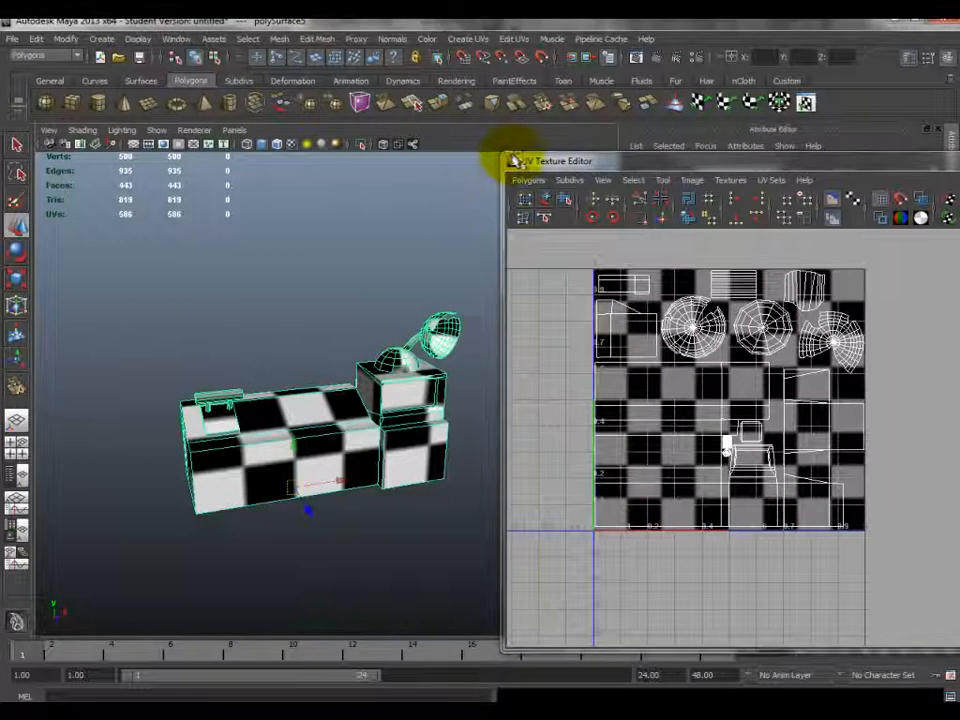
pyautogui.moveTo(510, 161); pyautogui.dragTo(546, 176)
pyautogui.scroll(3, 672, 352)
pyautogui.scroll(-2, 681, 456)
pyautogui.scroll(1, 700, 456)
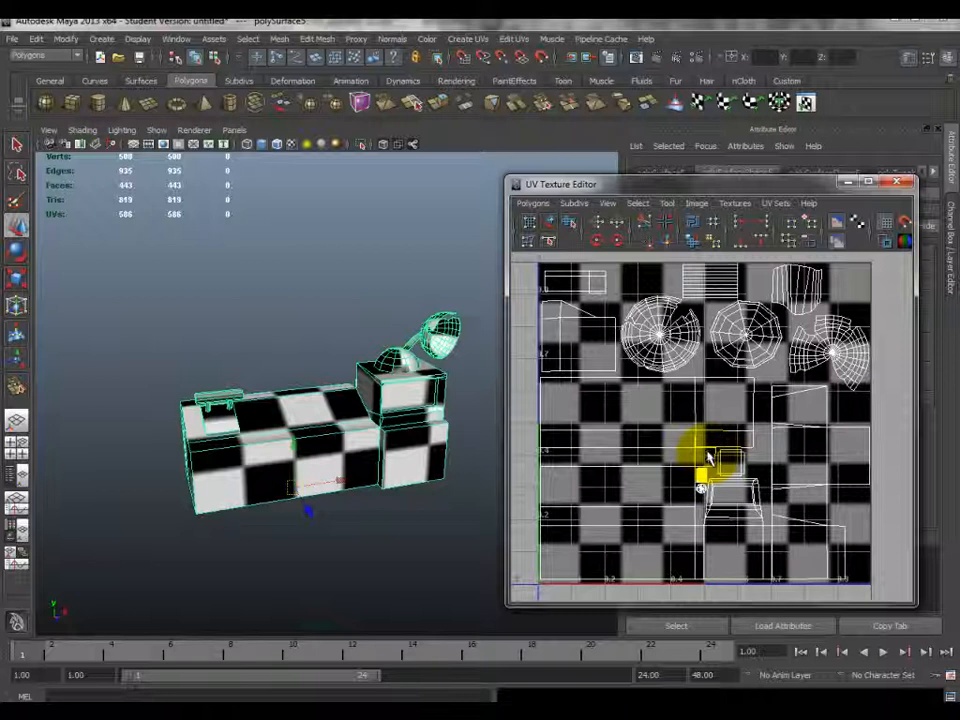
pyautogui.click(727, 390)
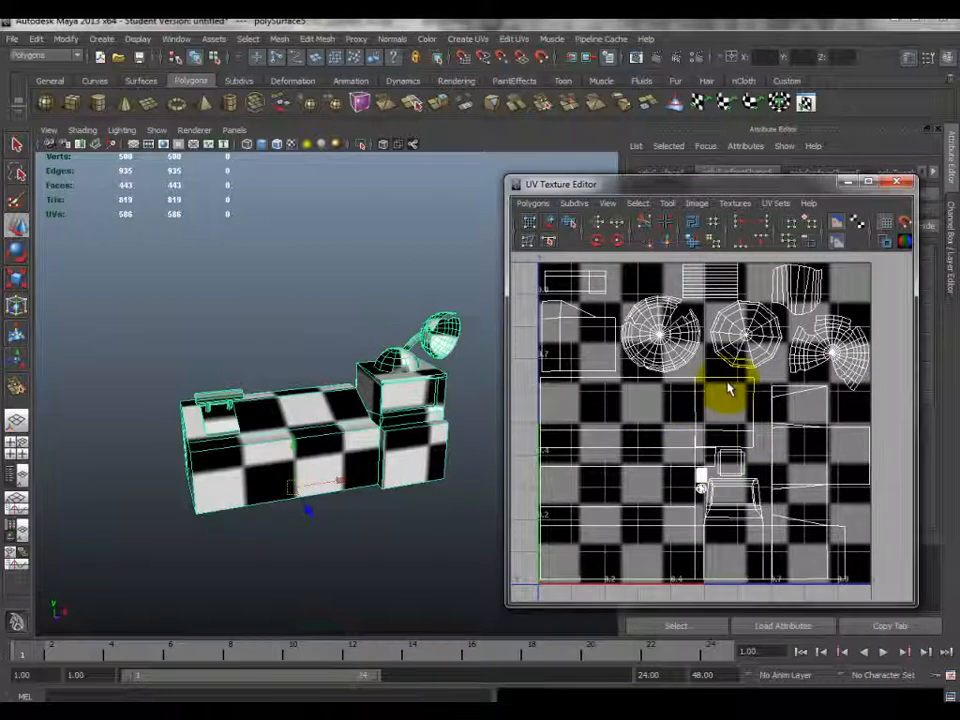